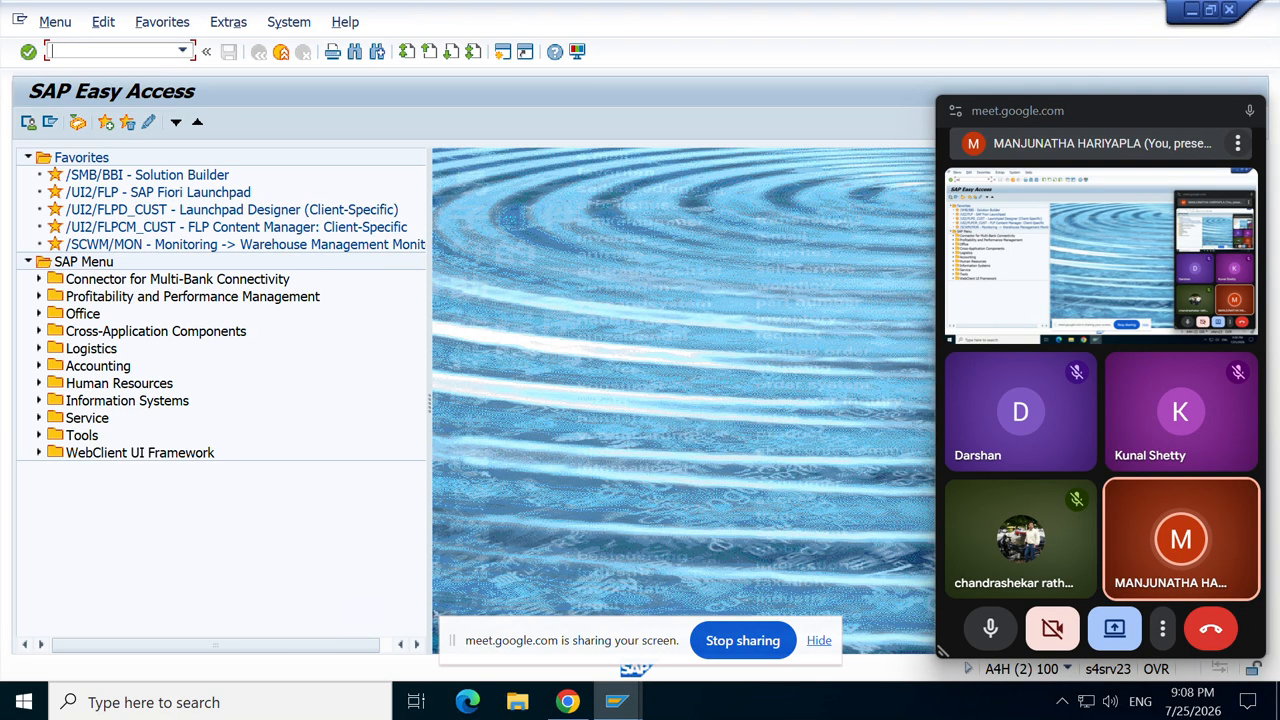
Step: Open the Material Document List (MB51) and review the criteria for material 100100153, plant DRT5, movement type 101
type("R5")
key("Return")
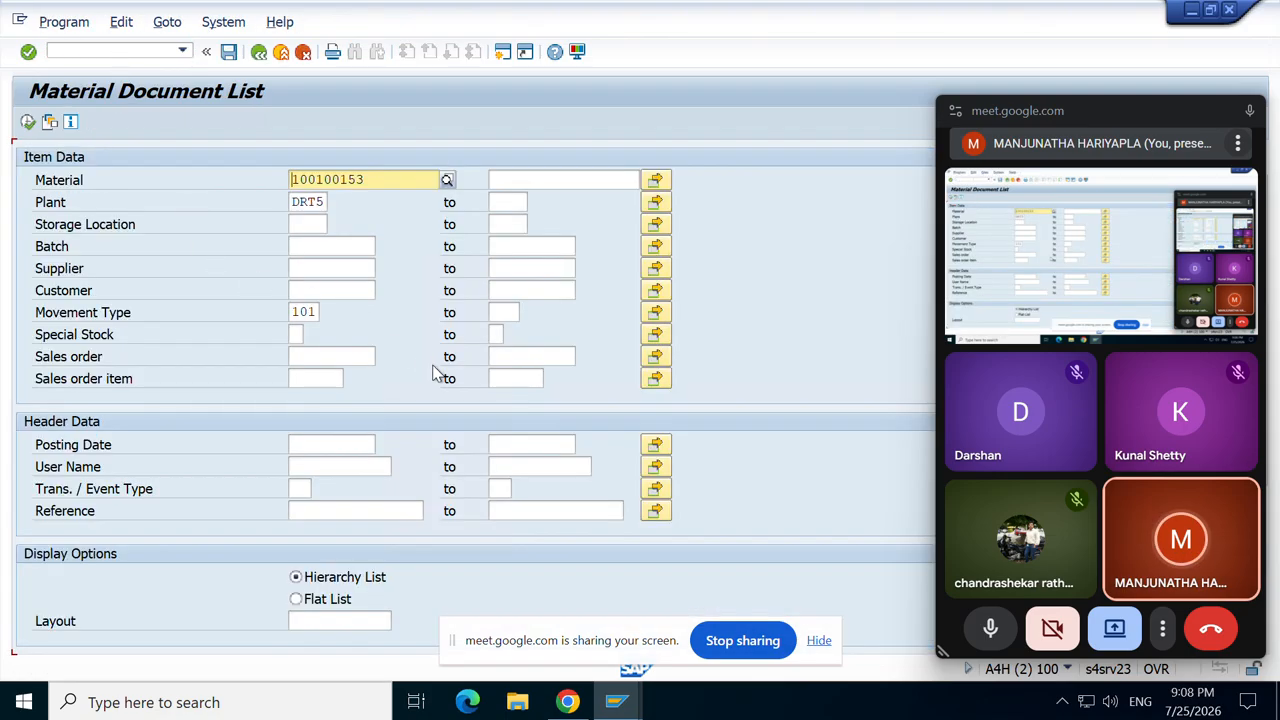
scroll(436, 373, "down", 3)
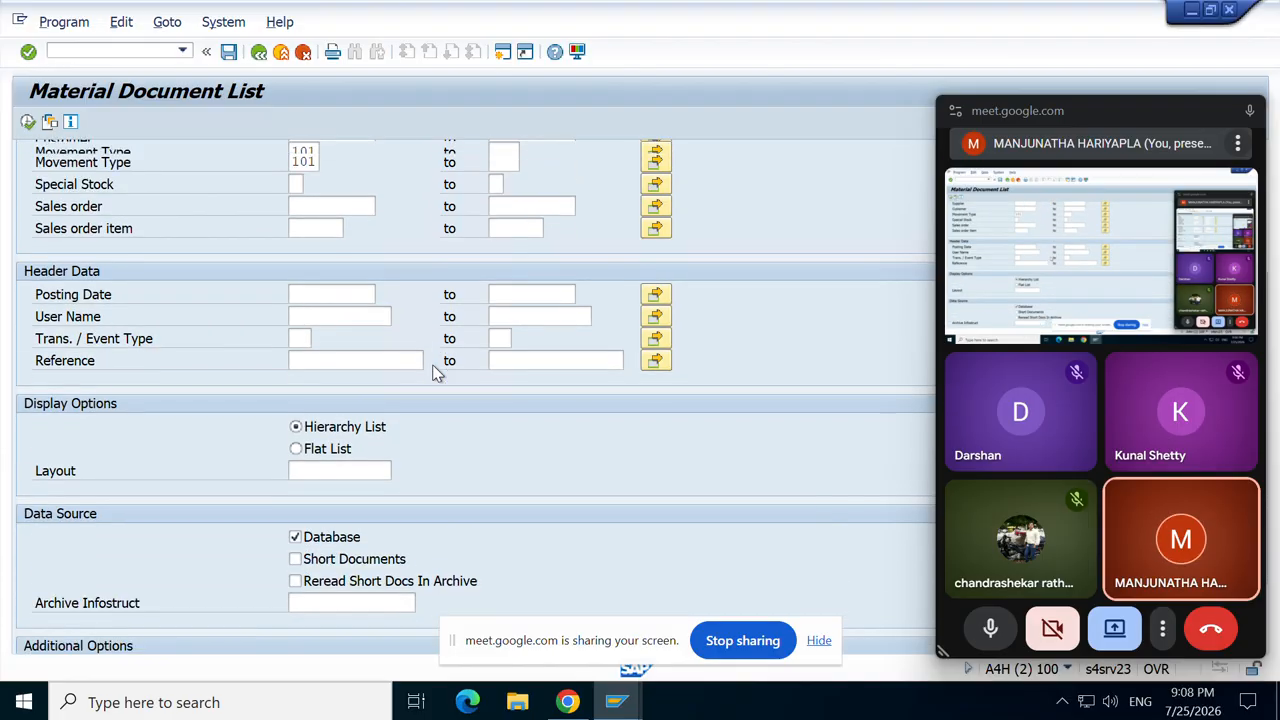
scroll(436, 373, "down", 2)
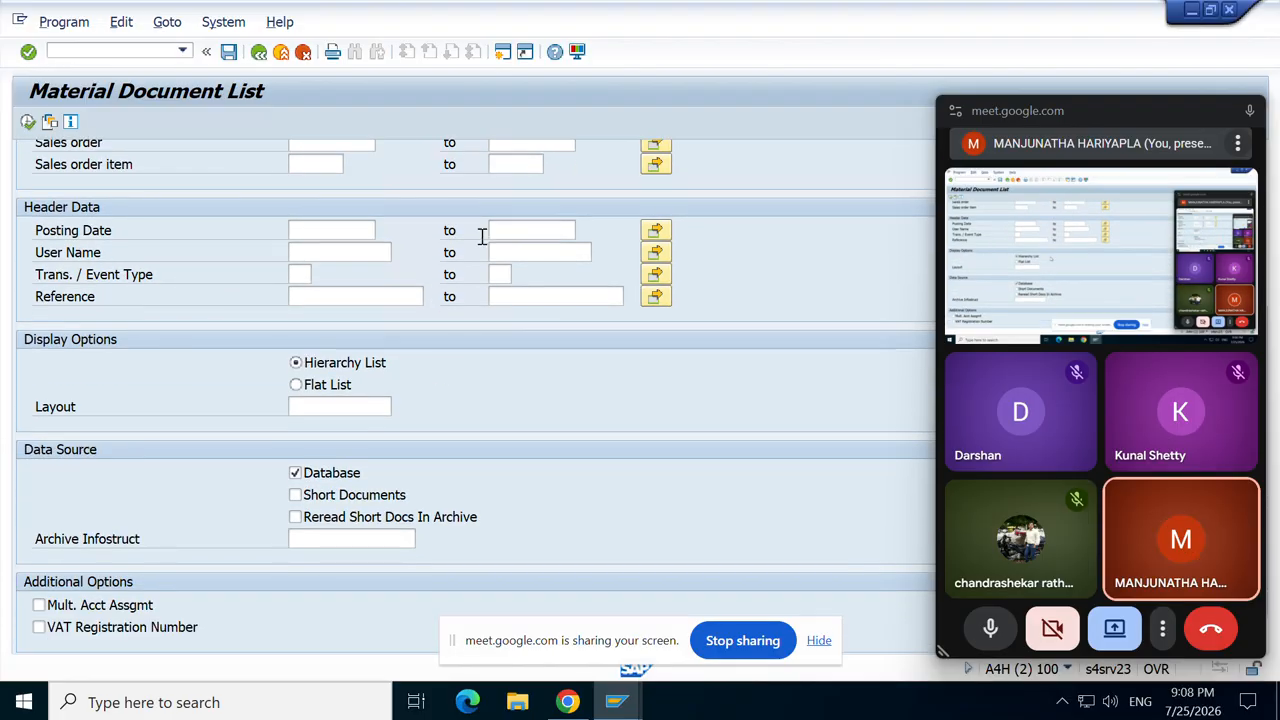
scroll(500, 216, "up", 4)
scroll(500, 216, "up", 1)
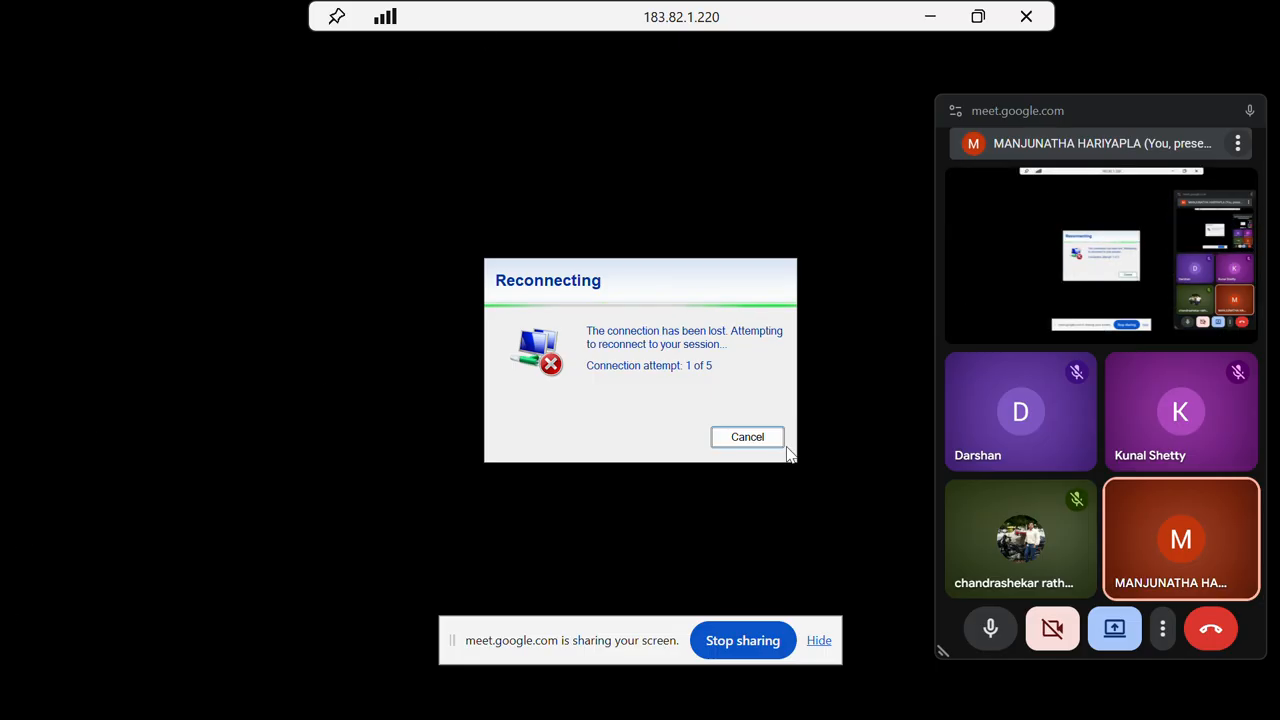
Step: Reconnect the laptop to the vivo T4 Wi-Fi network and return to the remote SAP session
left_click(930, 19)
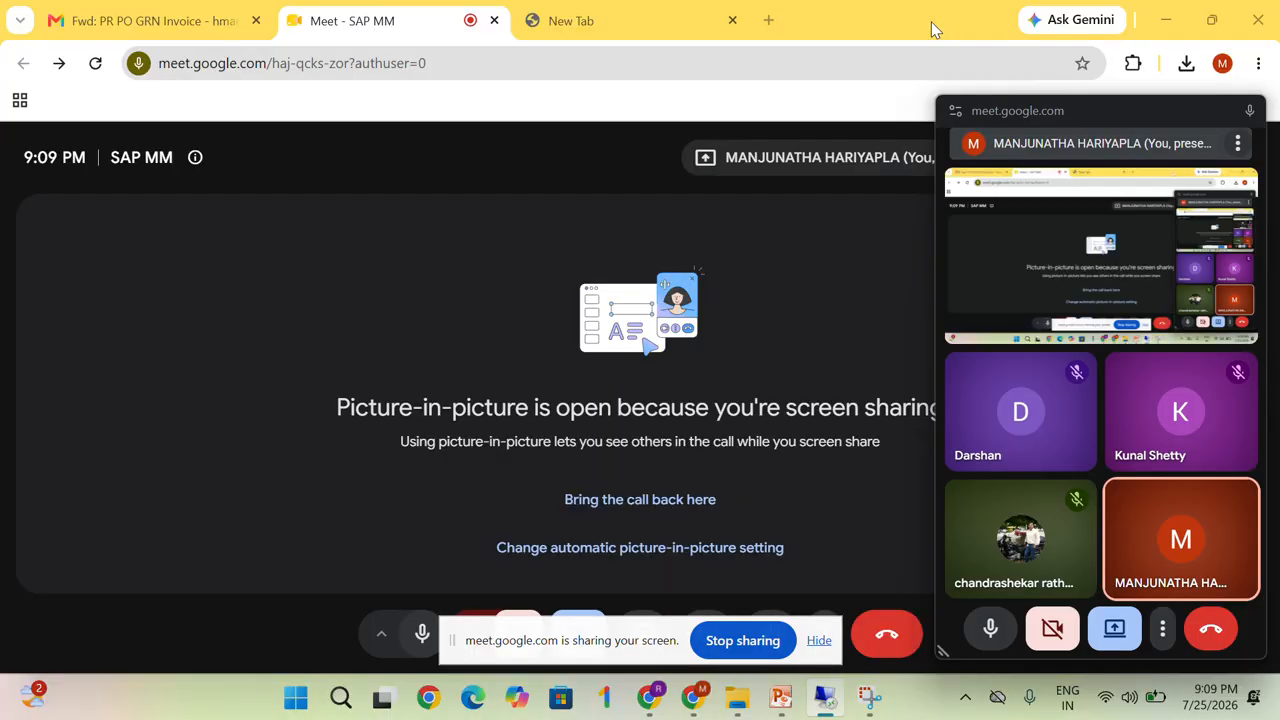
left_click(1110, 706)
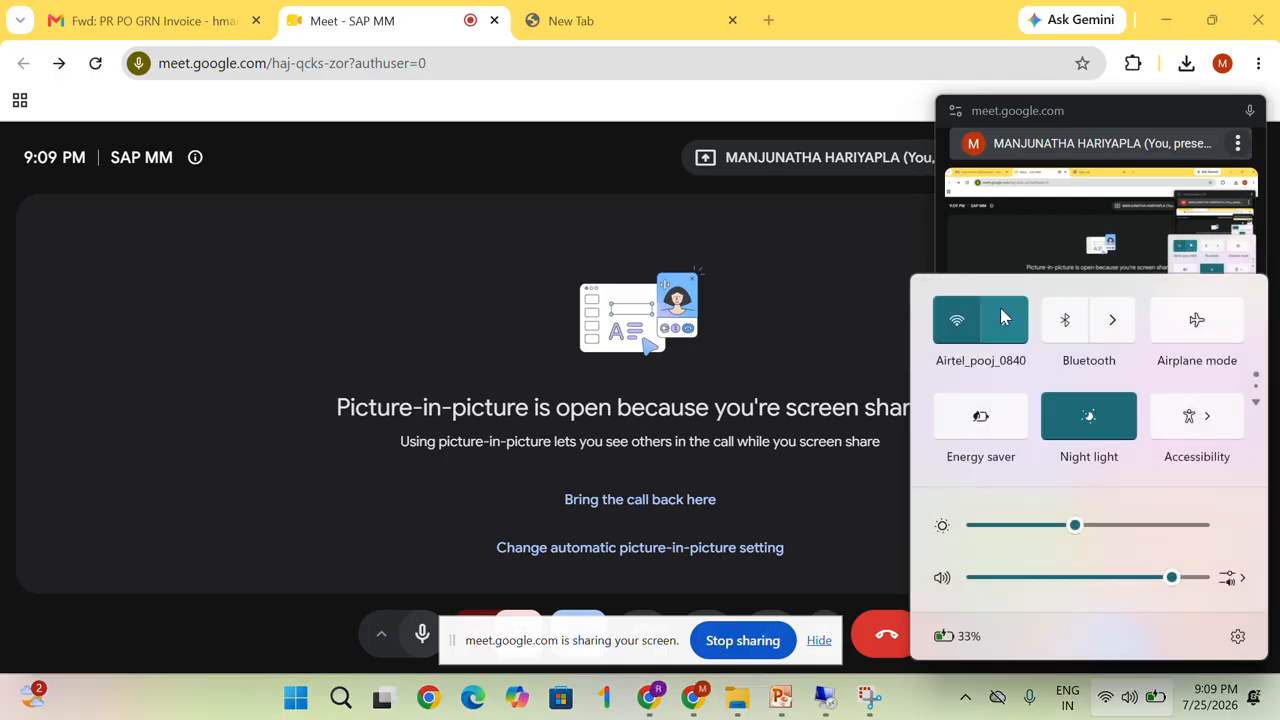
left_click(1002, 314)
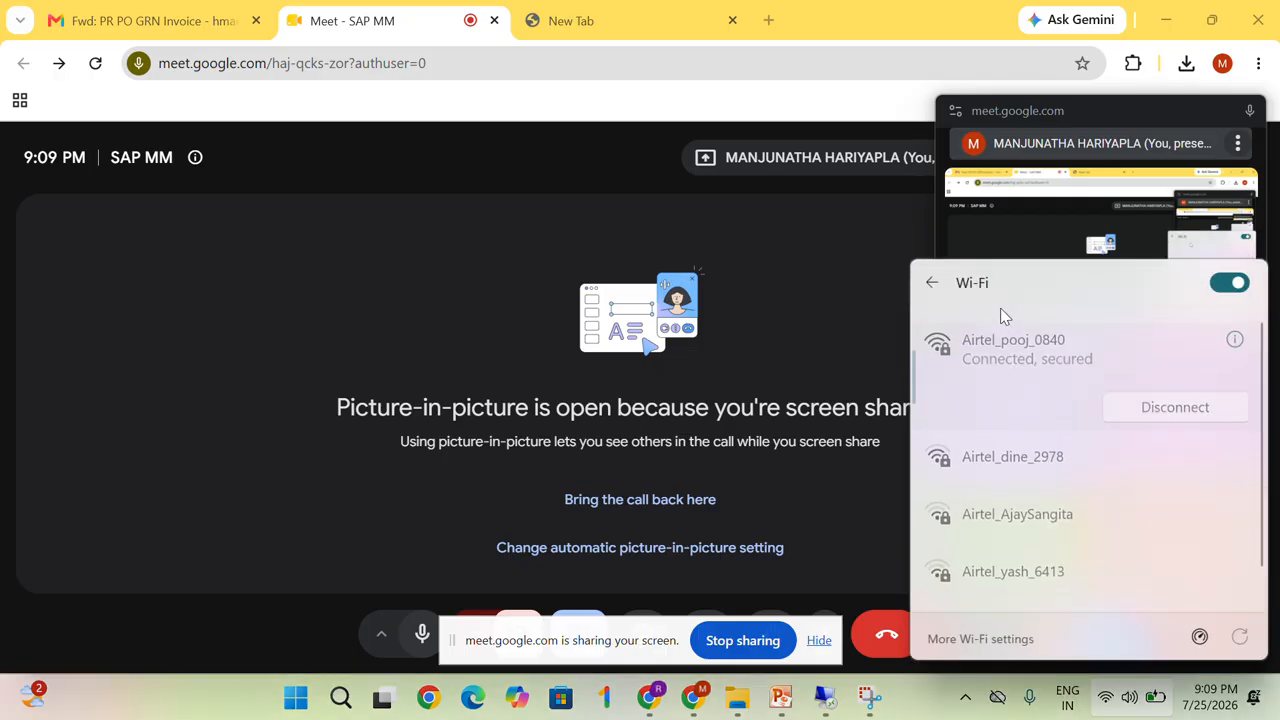
left_click(1240, 284)
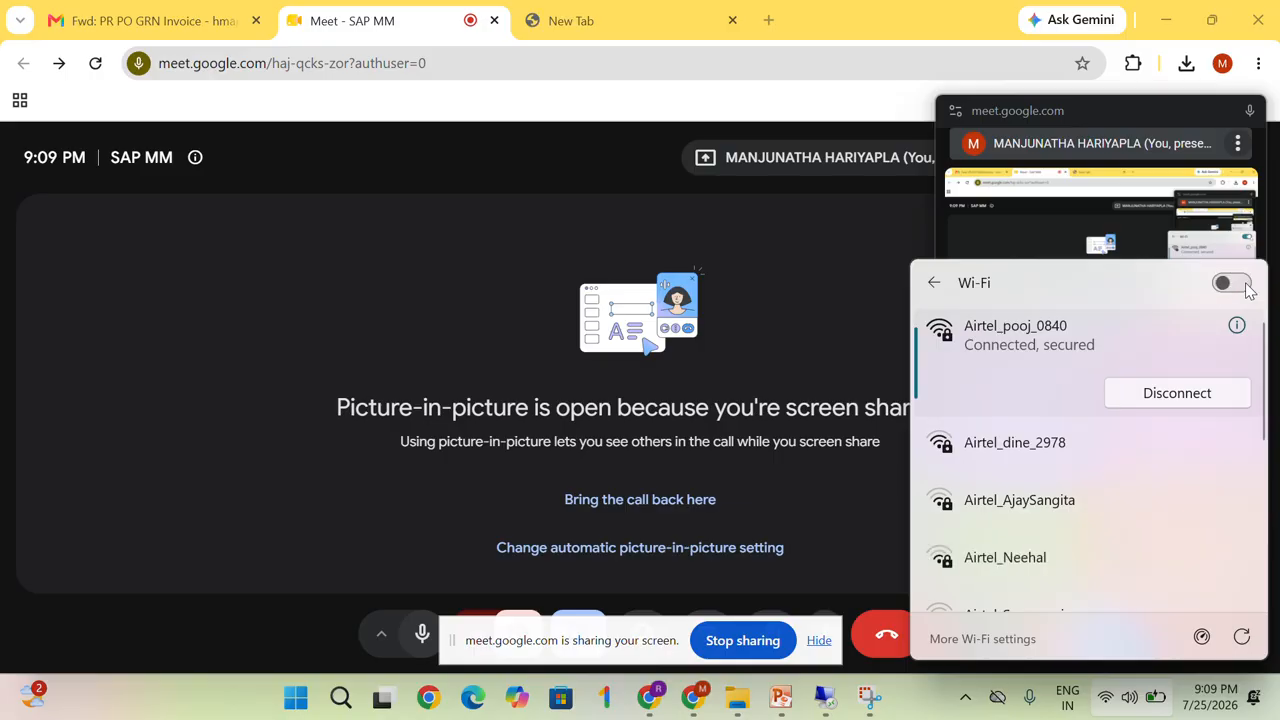
left_click(1240, 284)
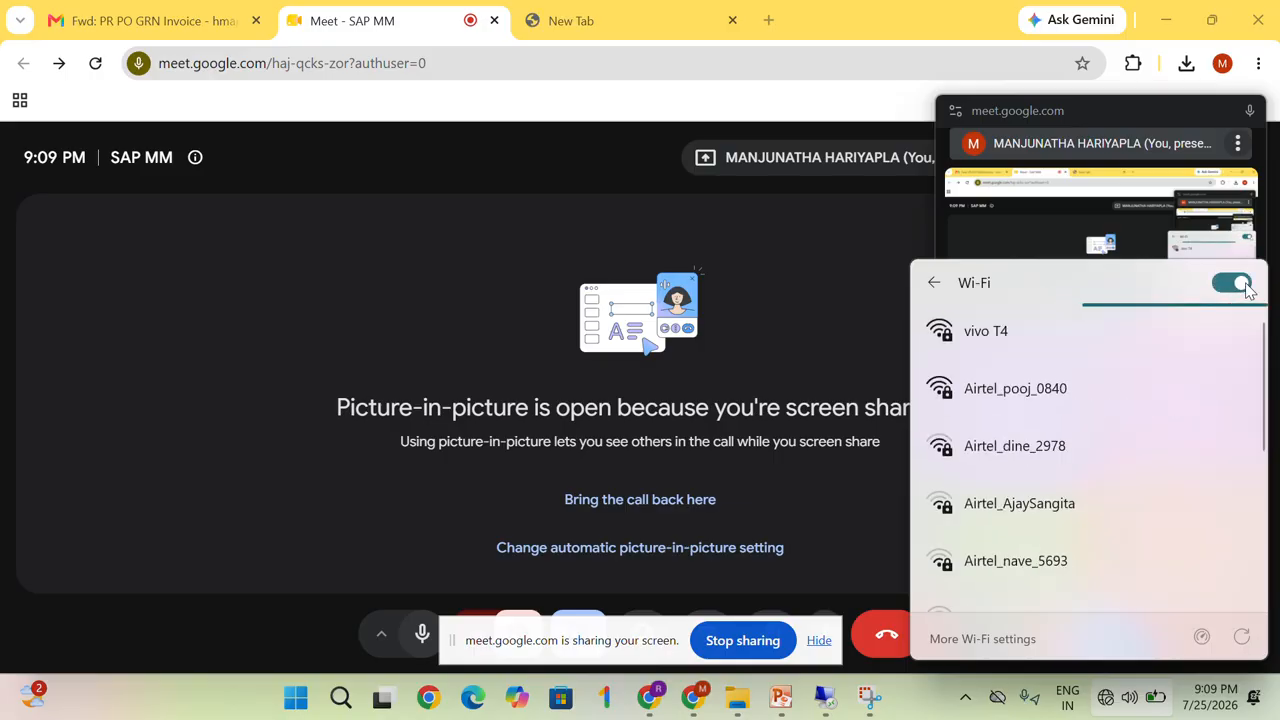
left_click(975, 346)
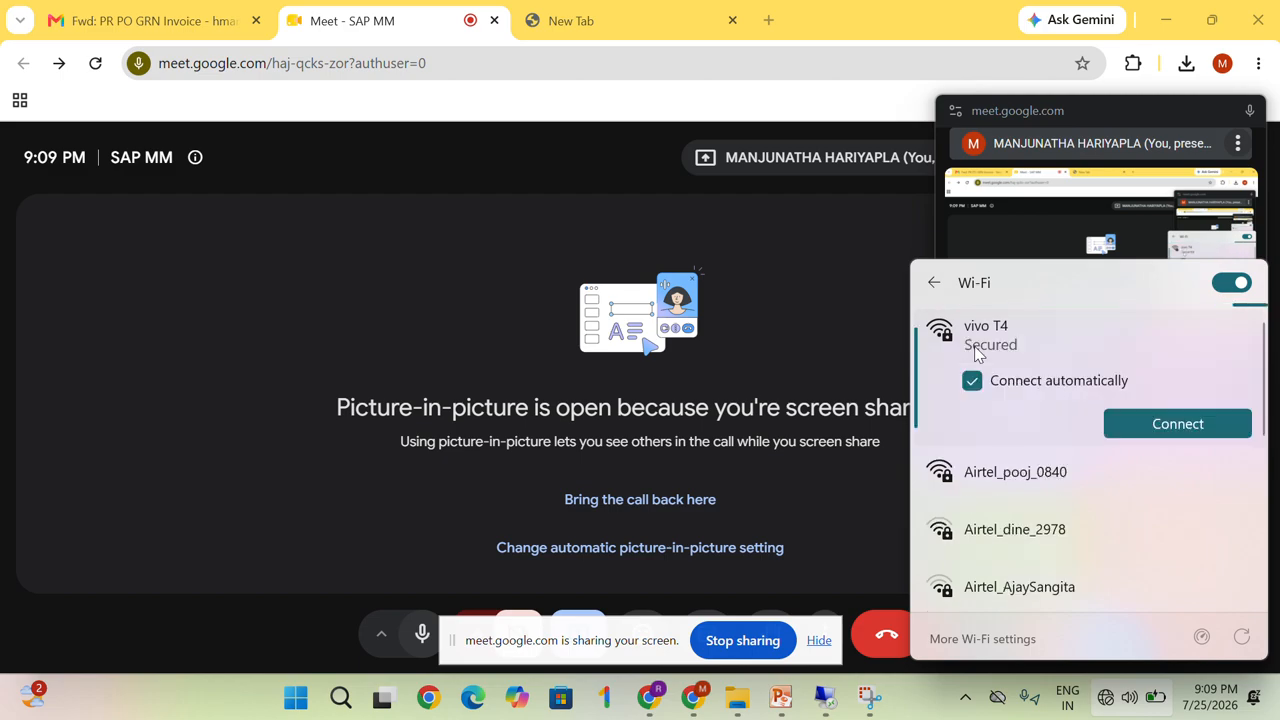
left_click(1182, 424)
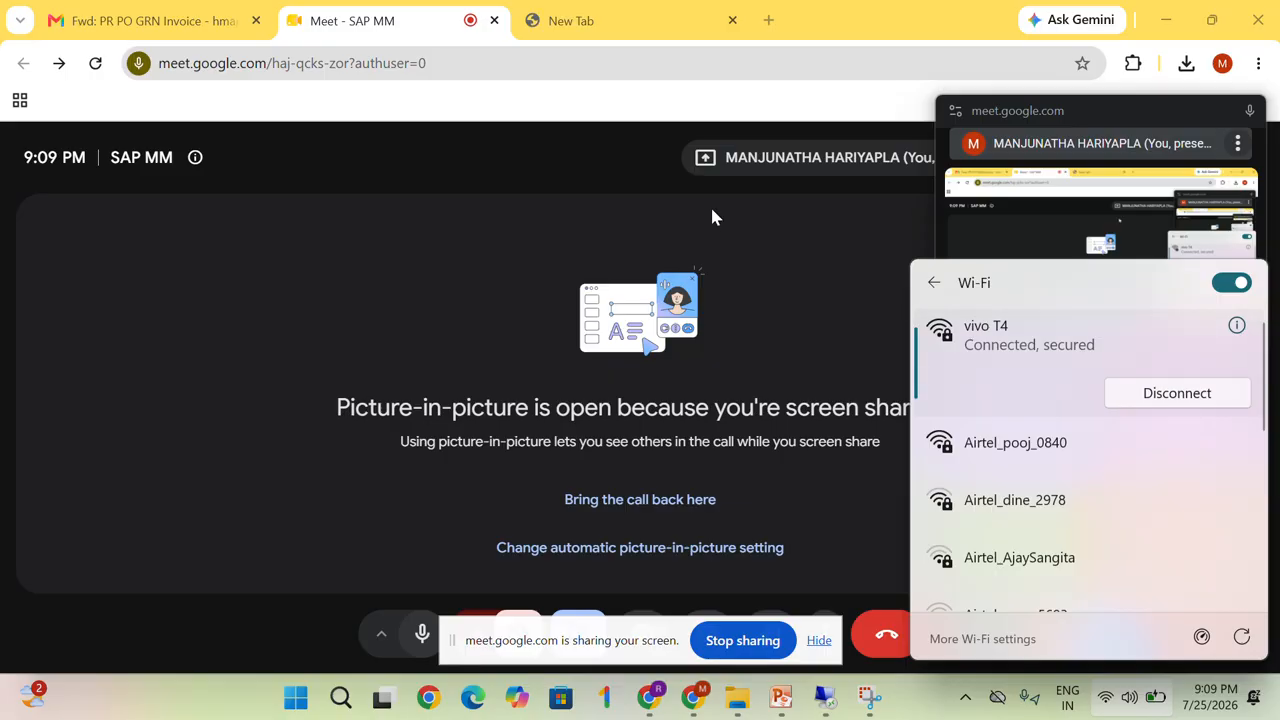
left_click(825, 697)
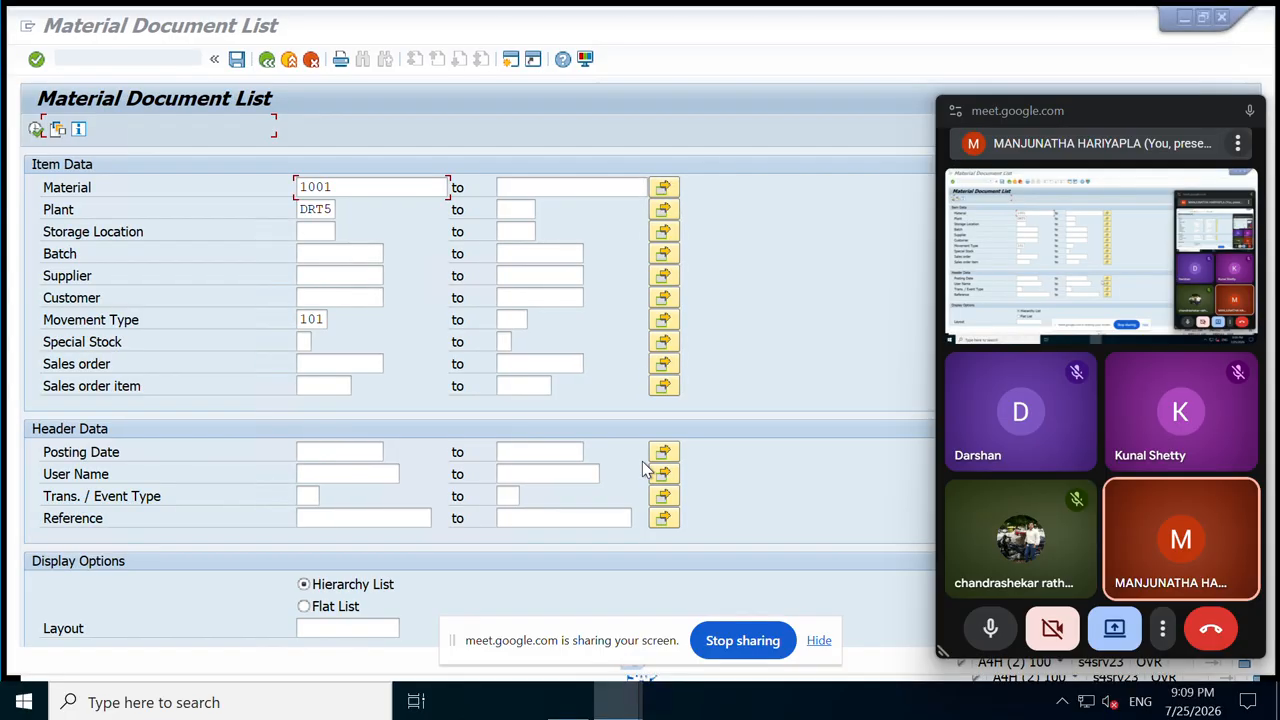
Step: Close the multiple-selection popup and clear the movement type, plant and material filters
left_click(662, 473)
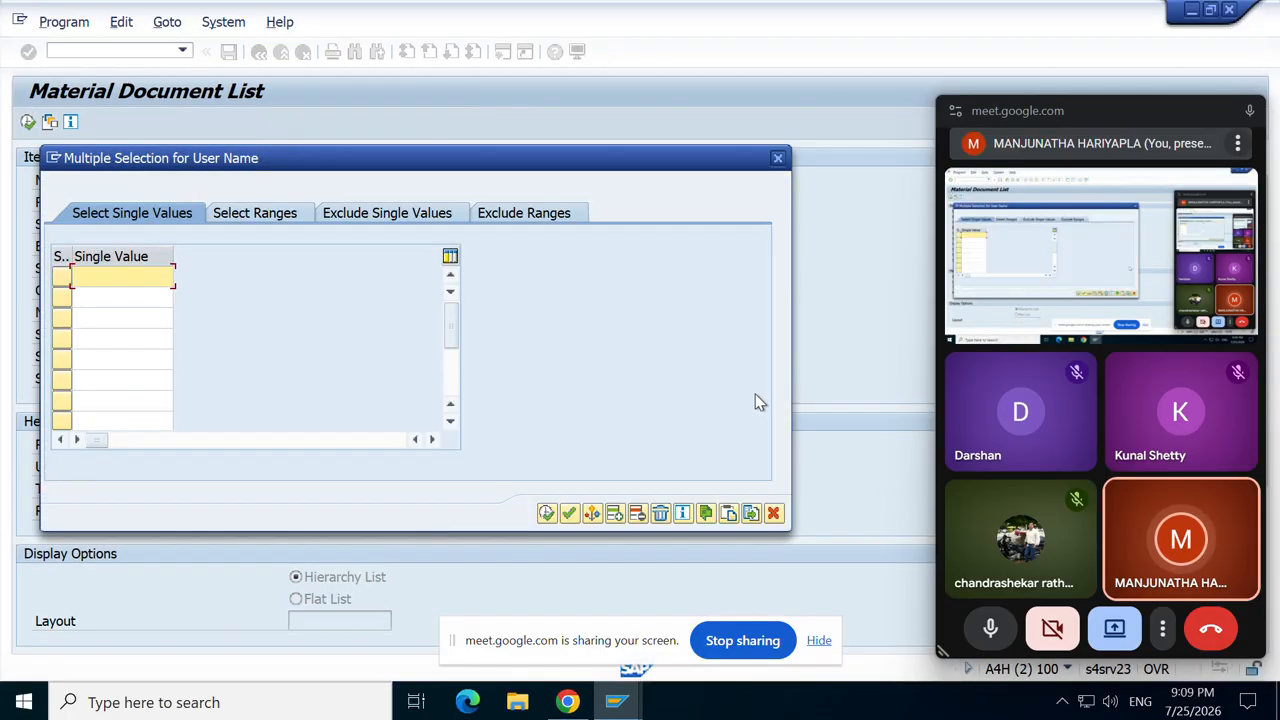
left_click(777, 158)
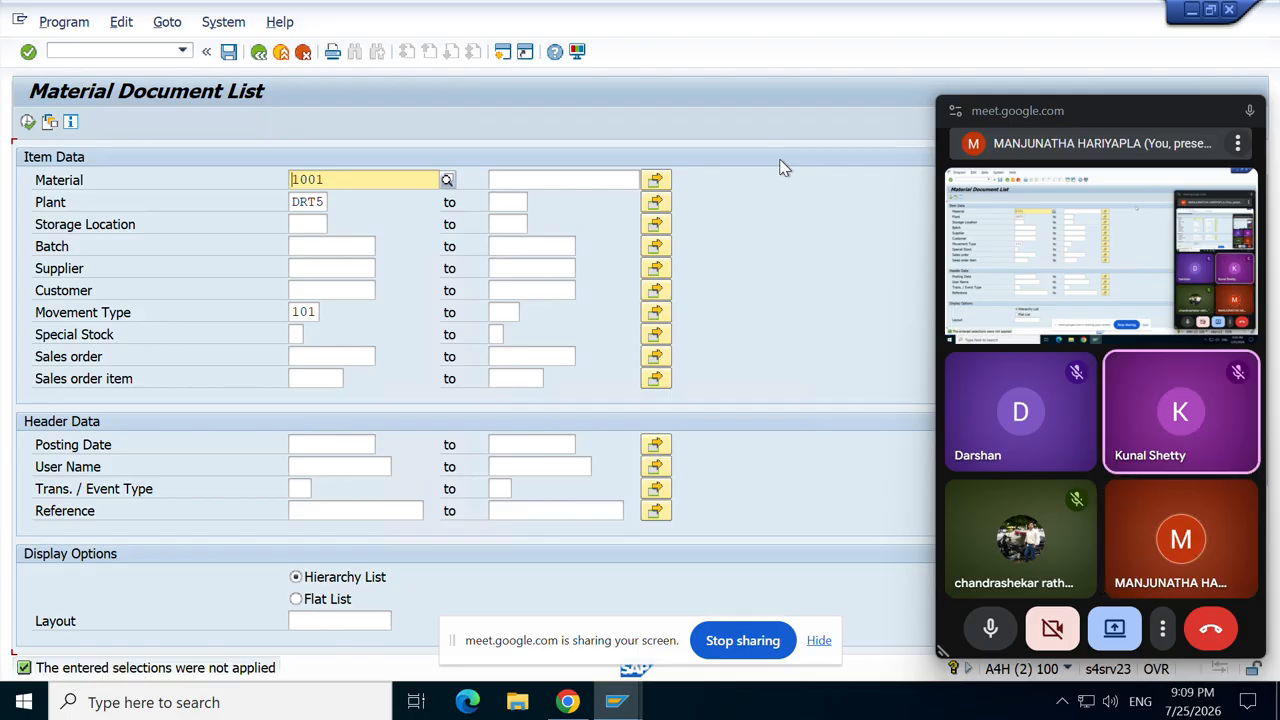
left_click(318, 312)
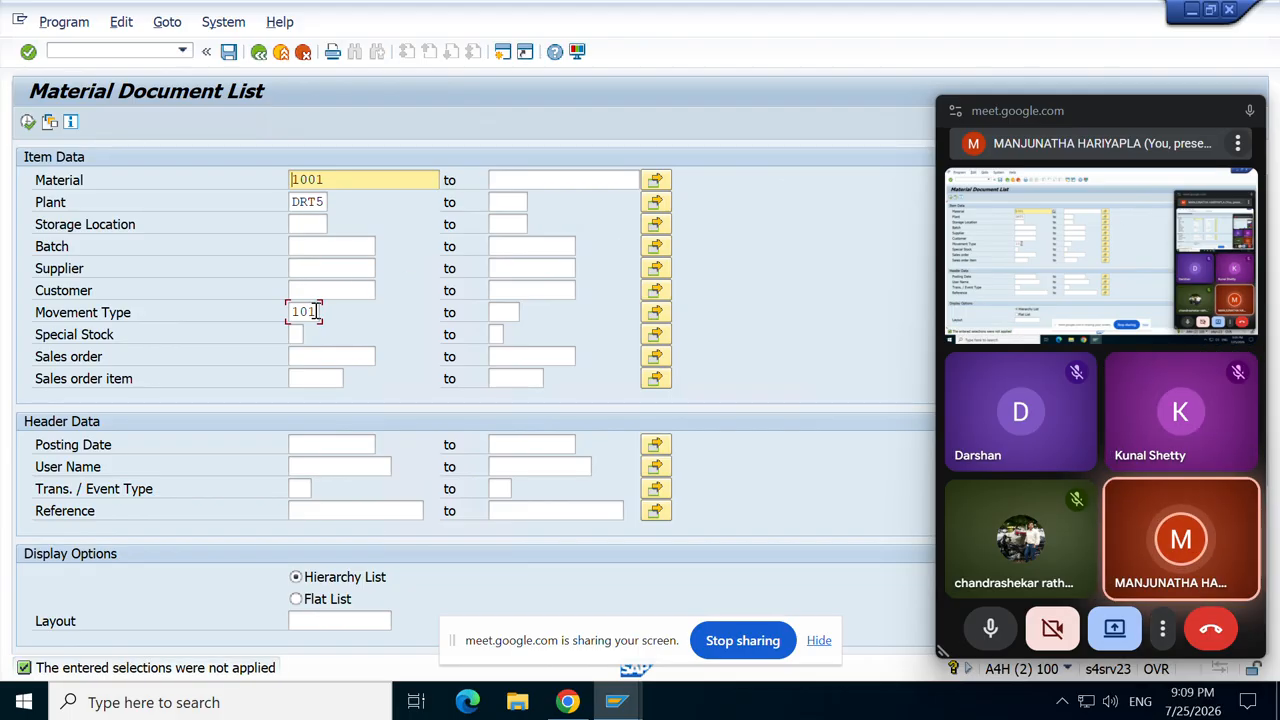
key("BackSpace")
key("BackSpace")
key("BackSpace")
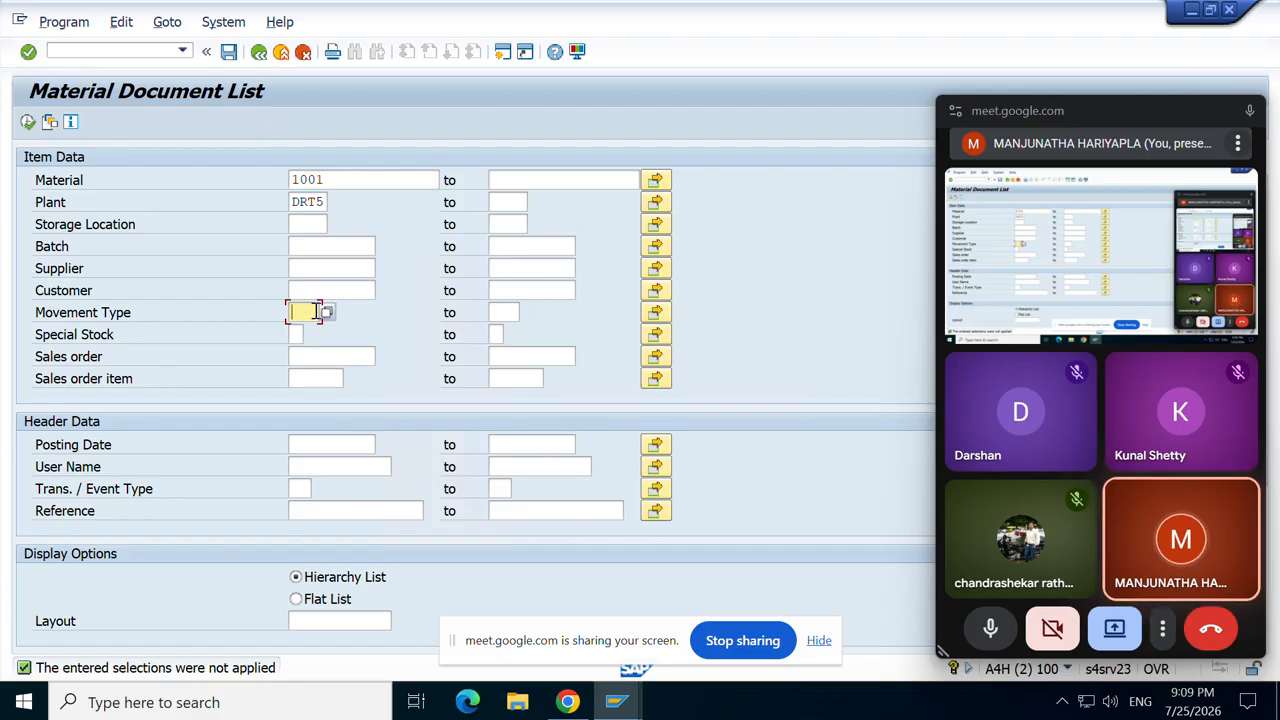
left_click(321, 202)
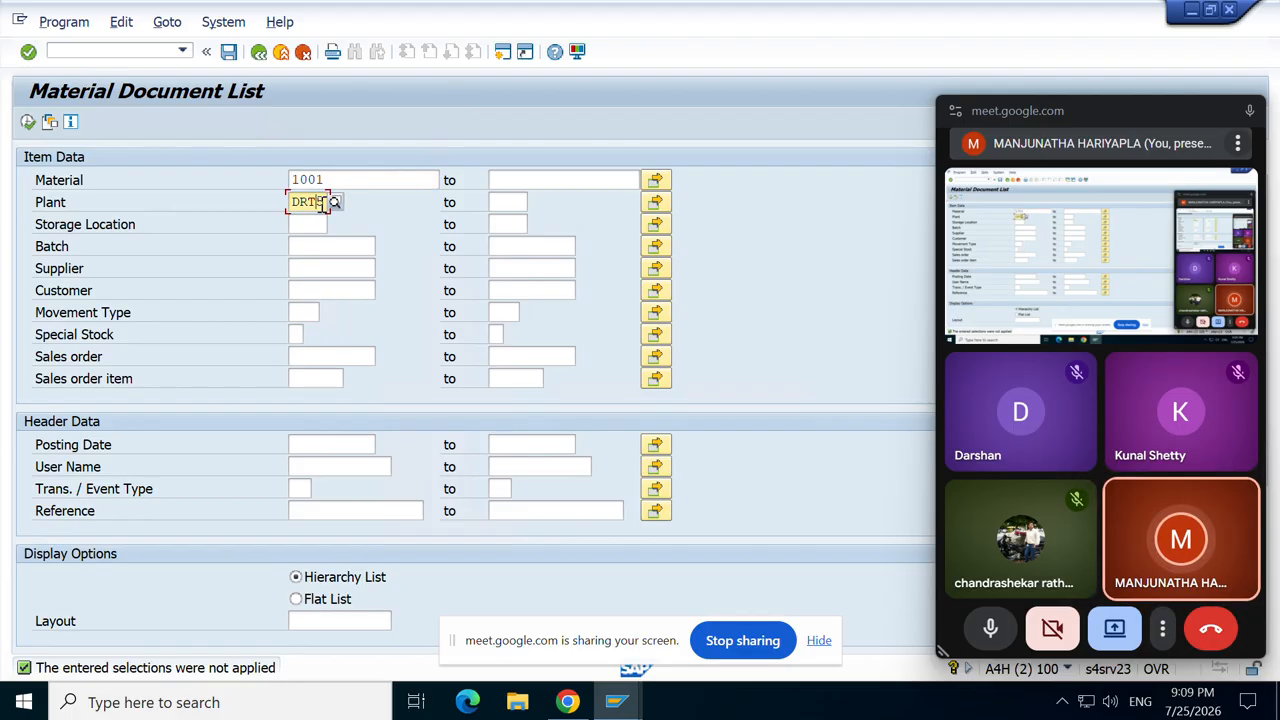
key("BackSpace")
key("BackSpace")
key("BackSpace")
key("BackSpace")
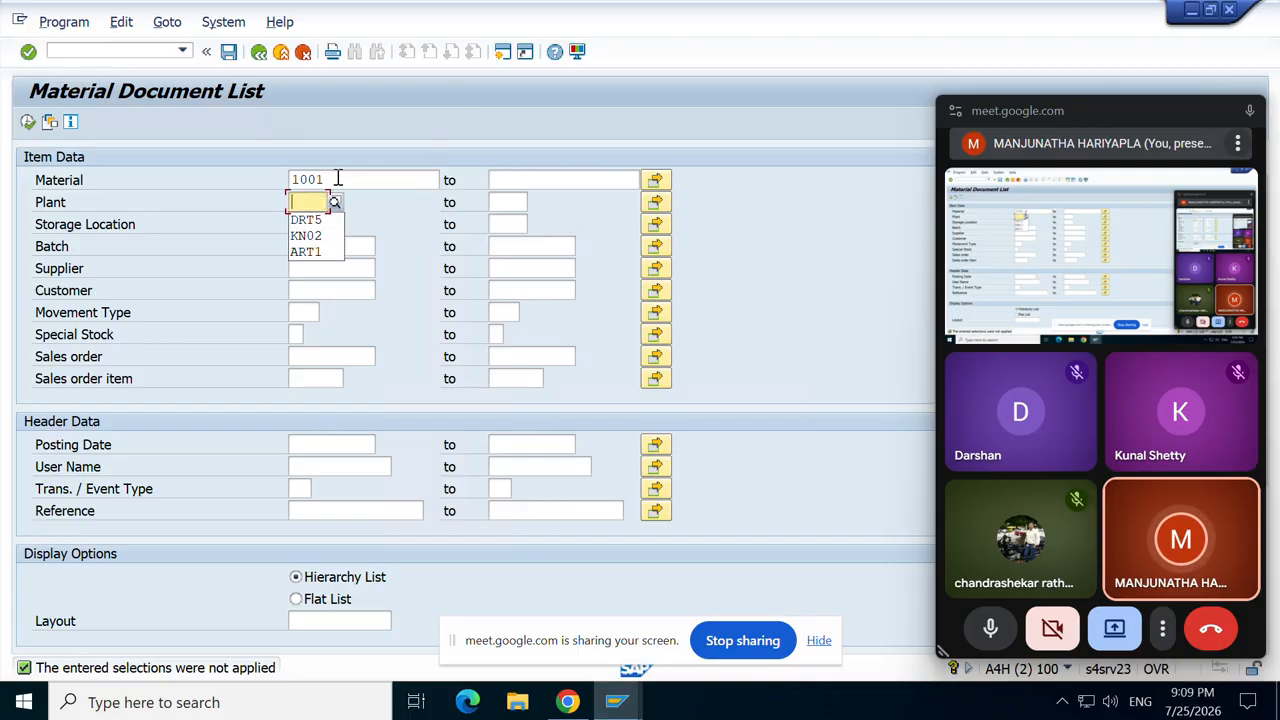
left_click(338, 179)
key("BackSpace")
key("BackSpace")
key("BackSpace")
key("BackSpace")
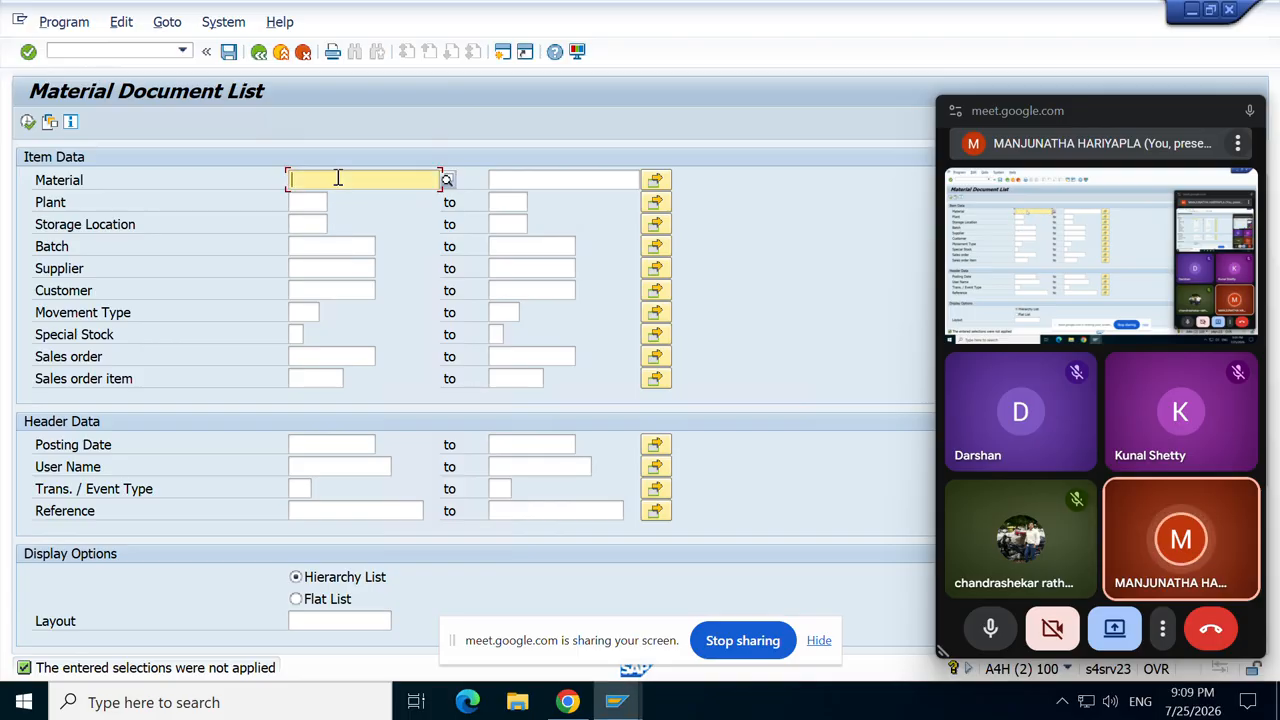
Step: Set the posting date range 01.07.2026 to 25.07.2026 and execute the report
left_click(330, 445)
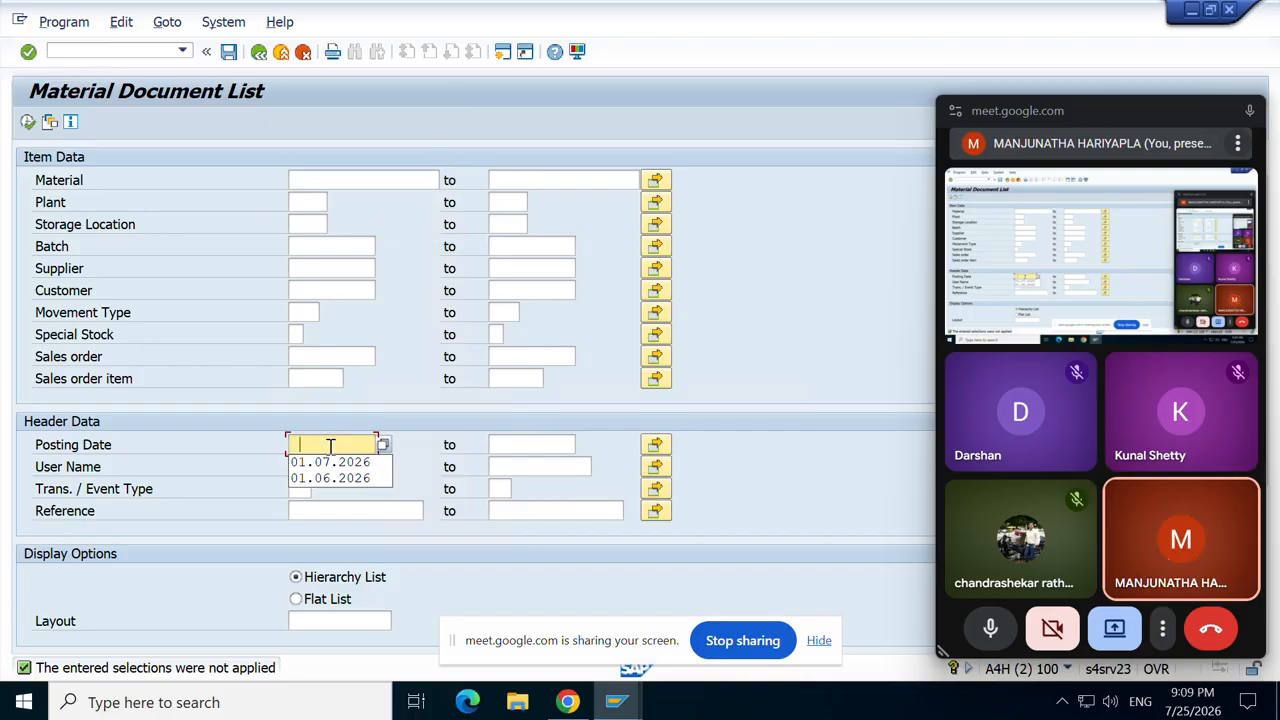
left_click(333, 465)
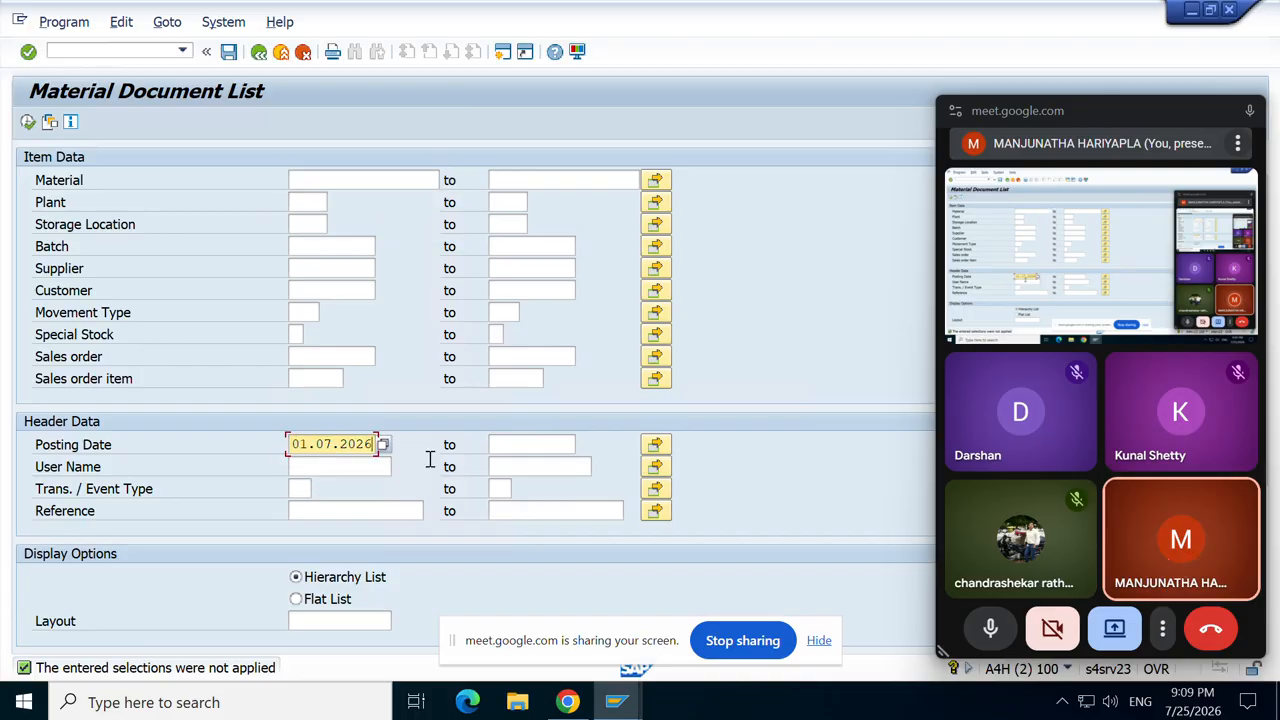
left_click(516, 450)
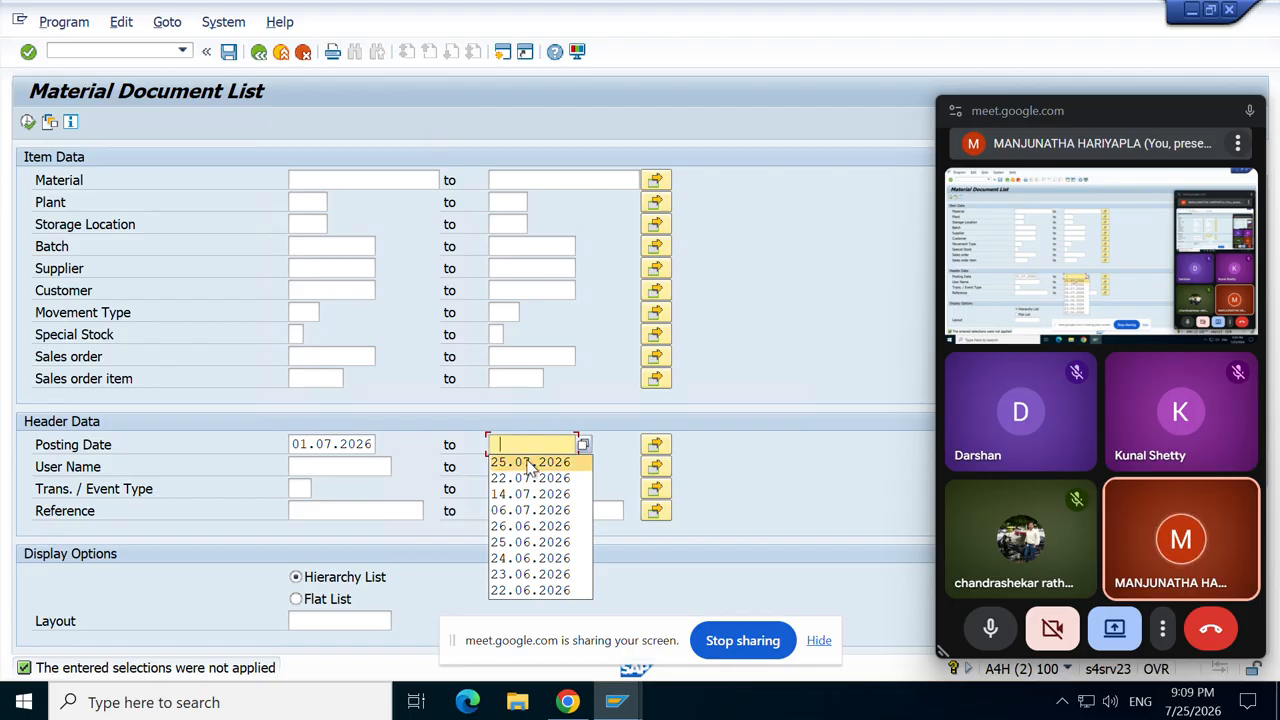
left_click(525, 458)
left_click(28, 121)
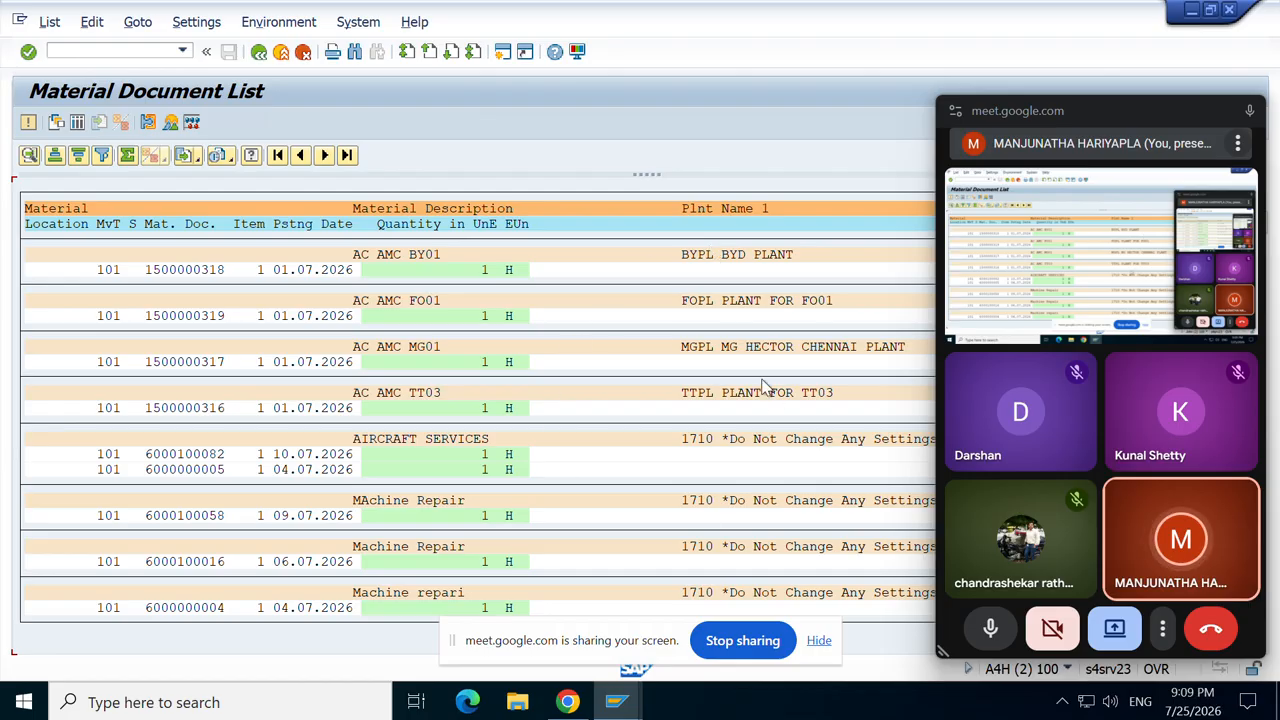
scroll(471, 446, "down", 5)
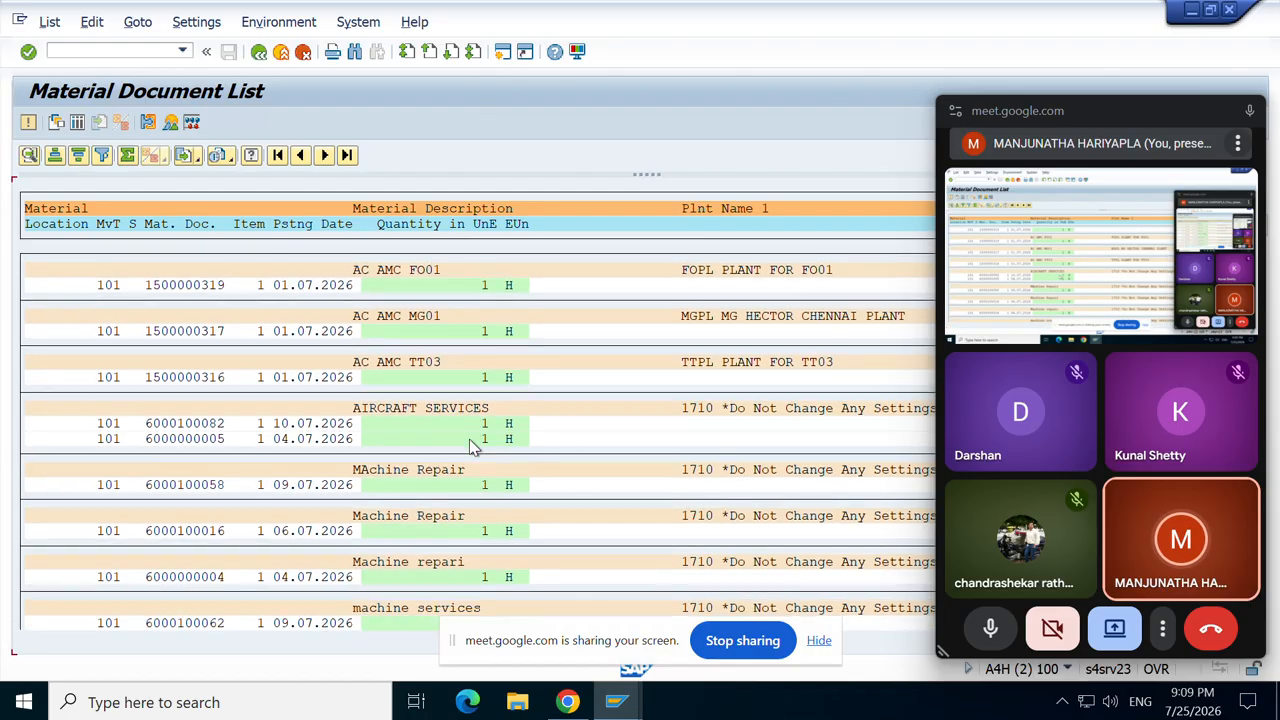
scroll(470, 442, "down", 5)
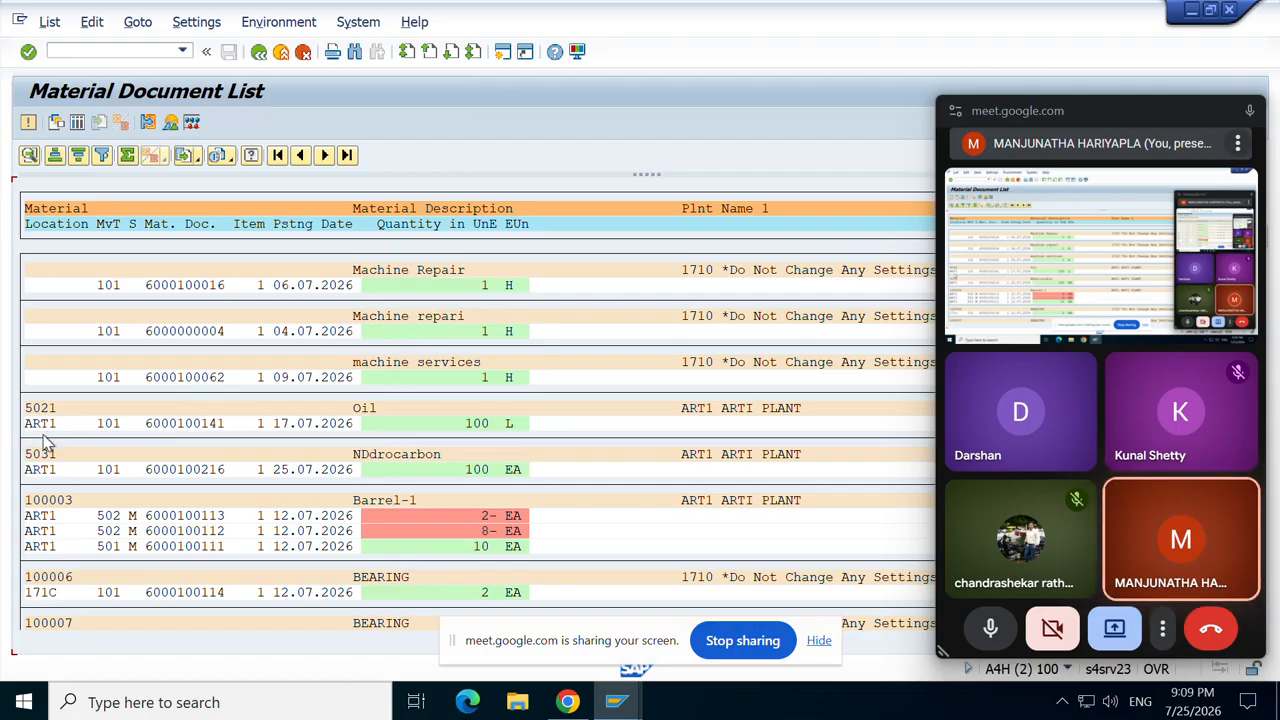
left_click(205, 425)
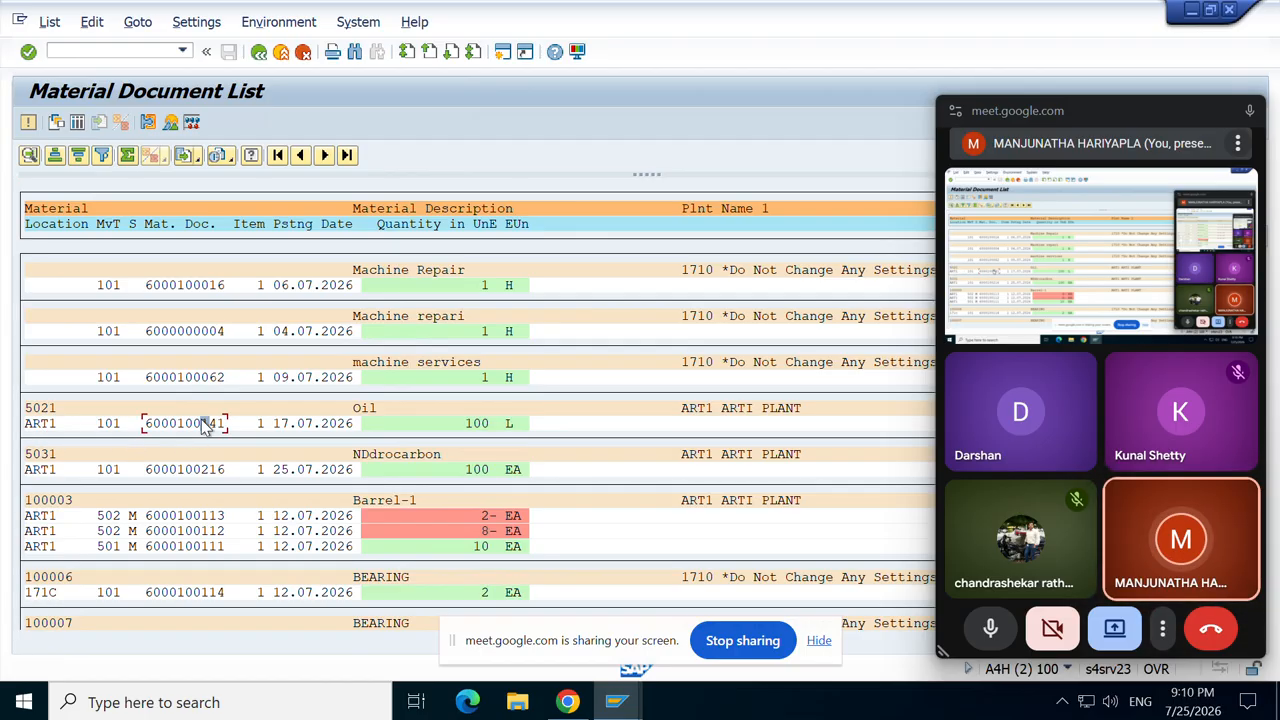
double_click(205, 425)
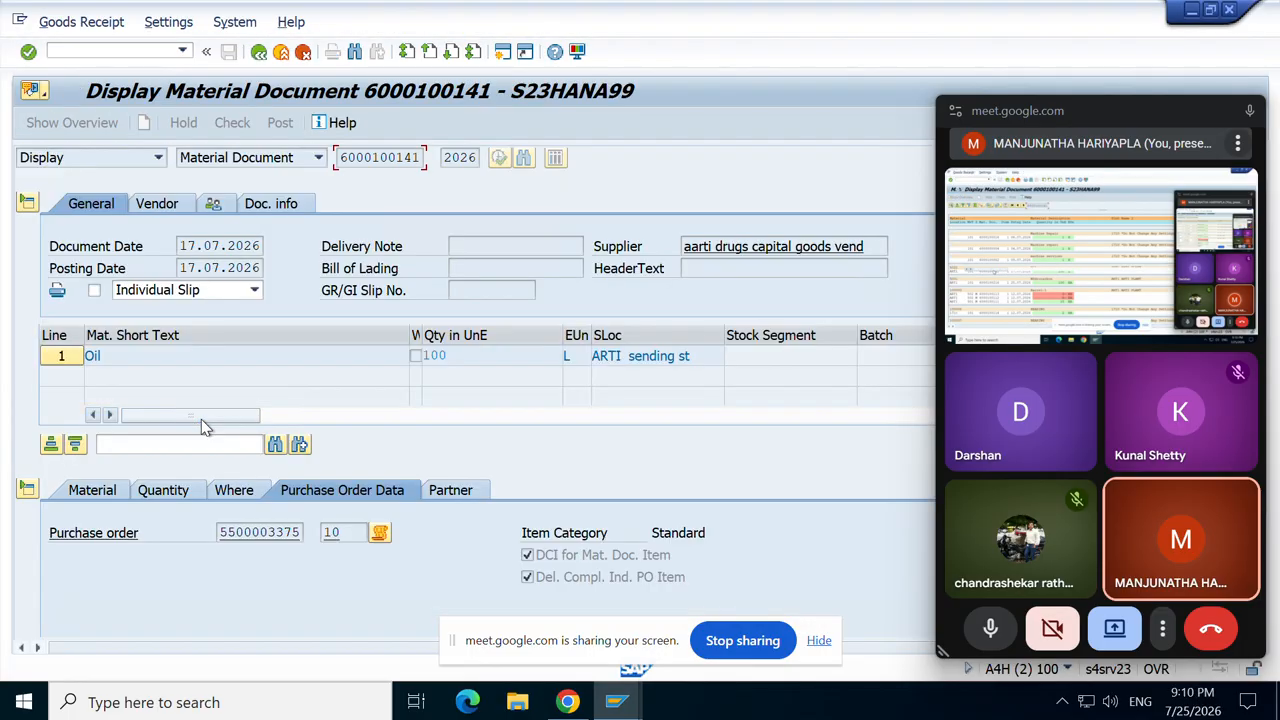
double_click(256, 538)
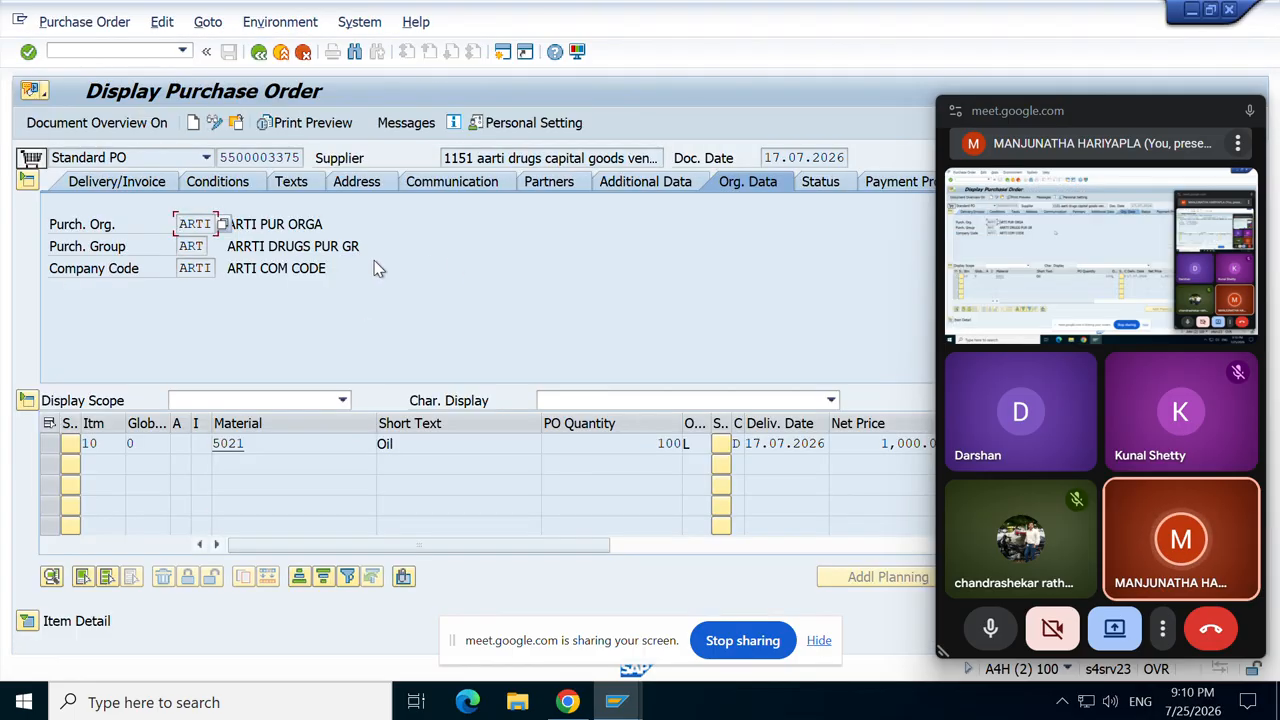
left_click(206, 268)
double_click(206, 266)
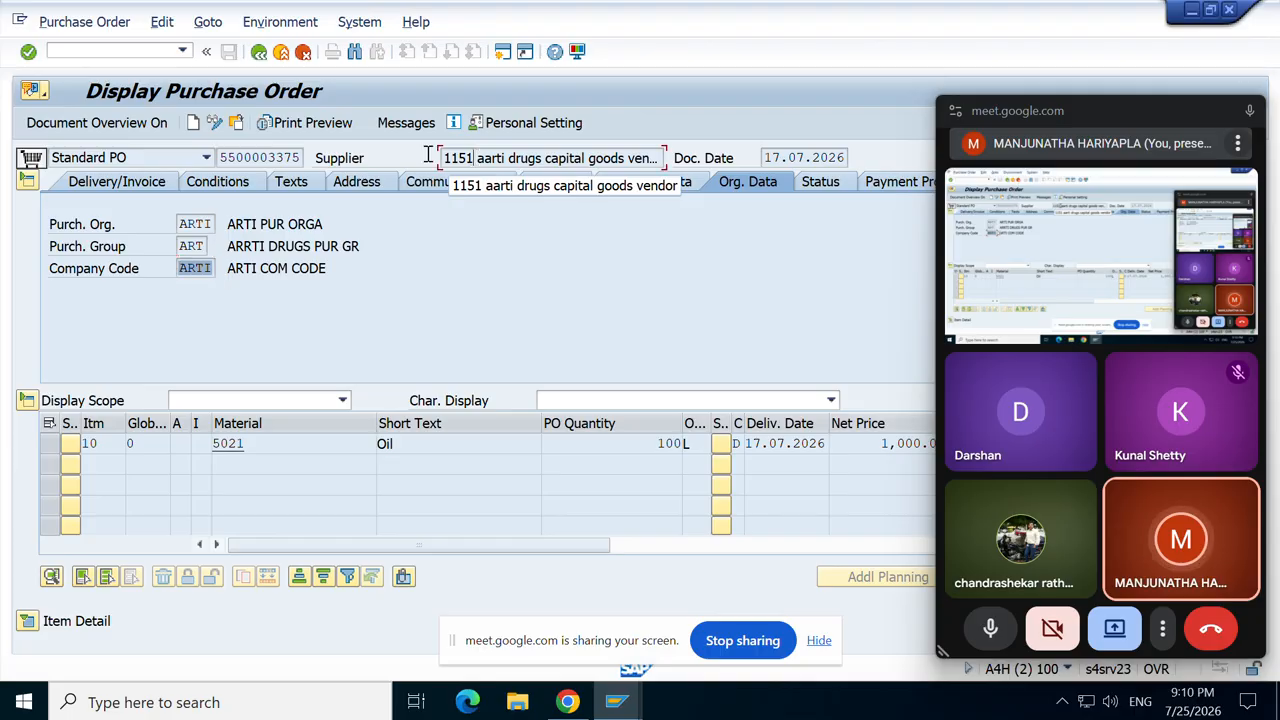
left_click(478, 161)
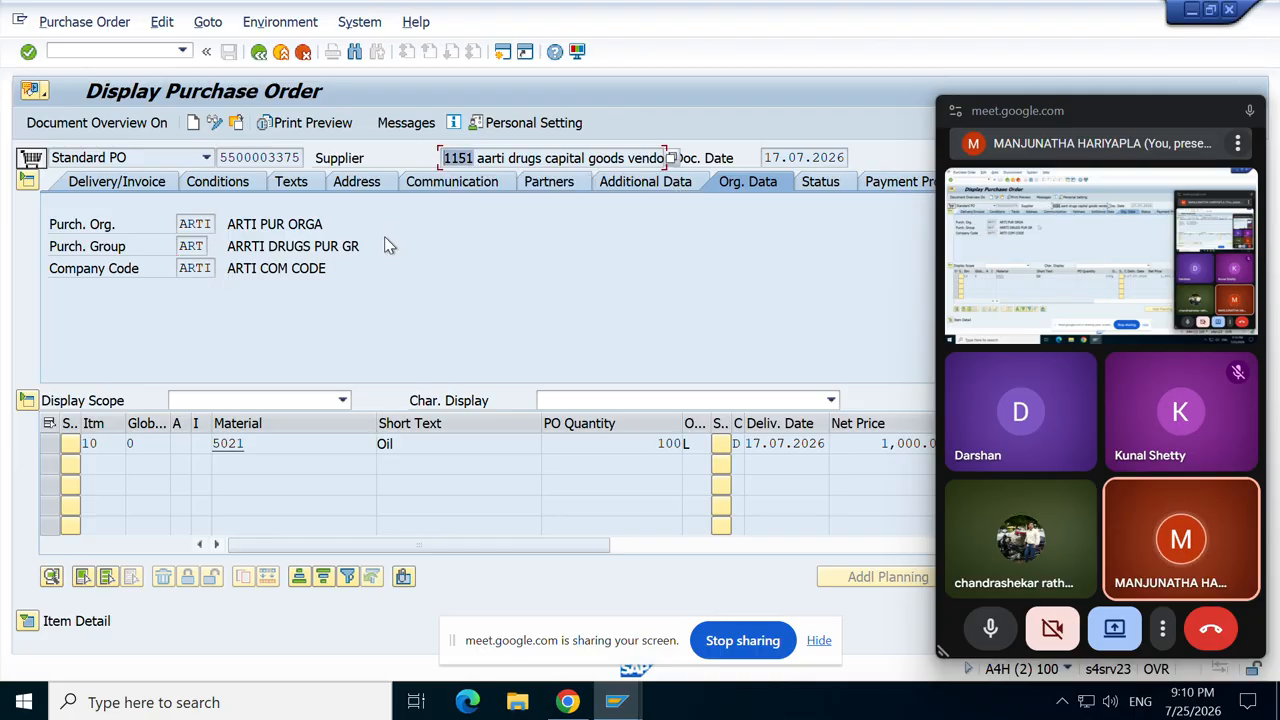
left_click(212, 268)
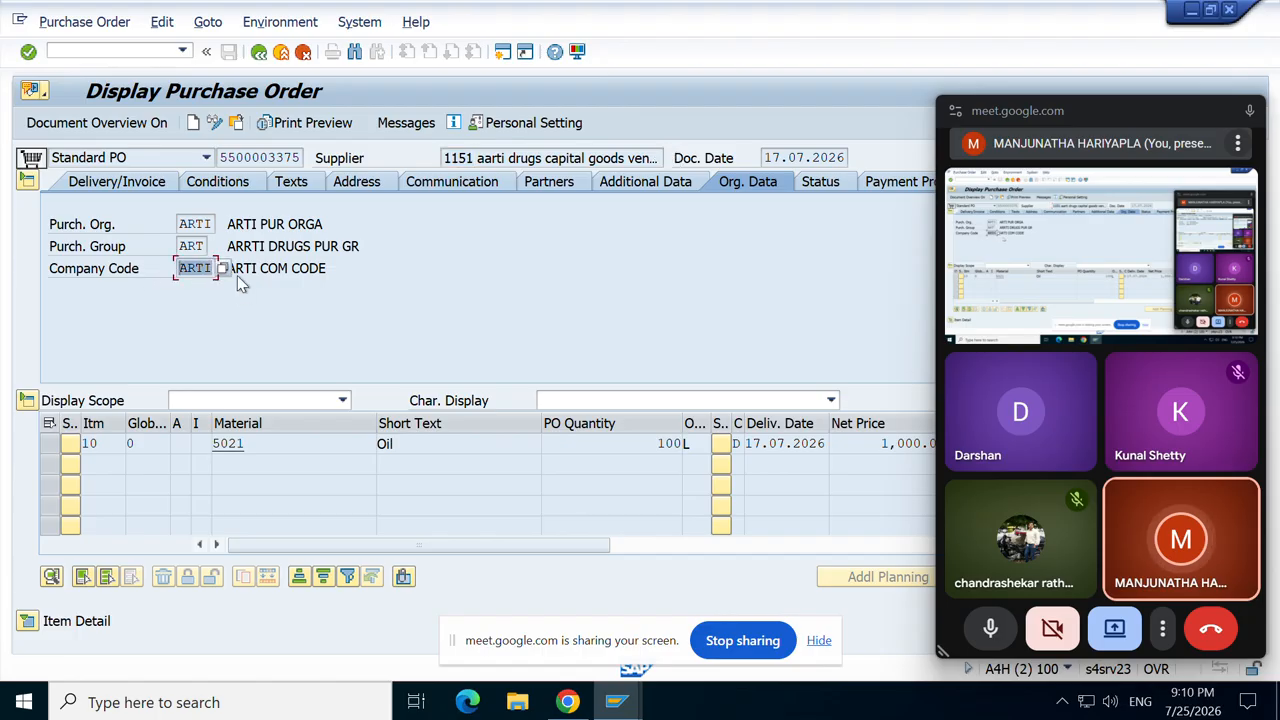
left_click(207, 246)
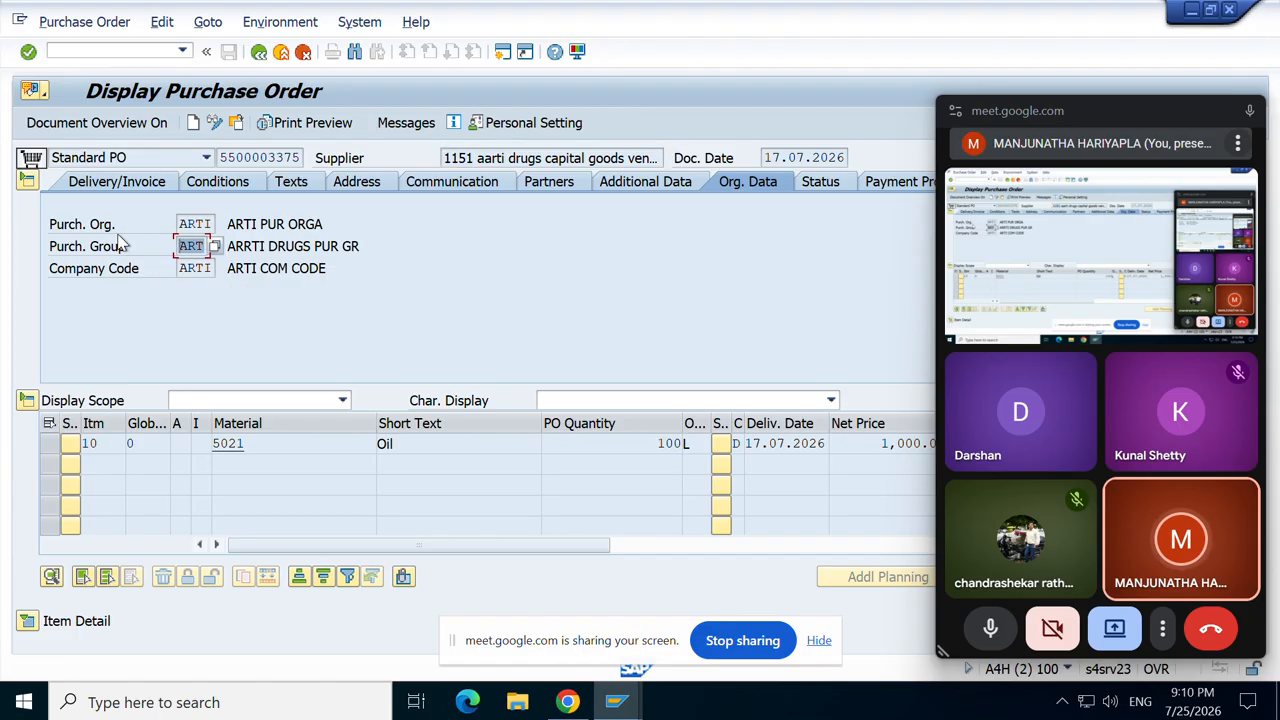
left_click(118, 236)
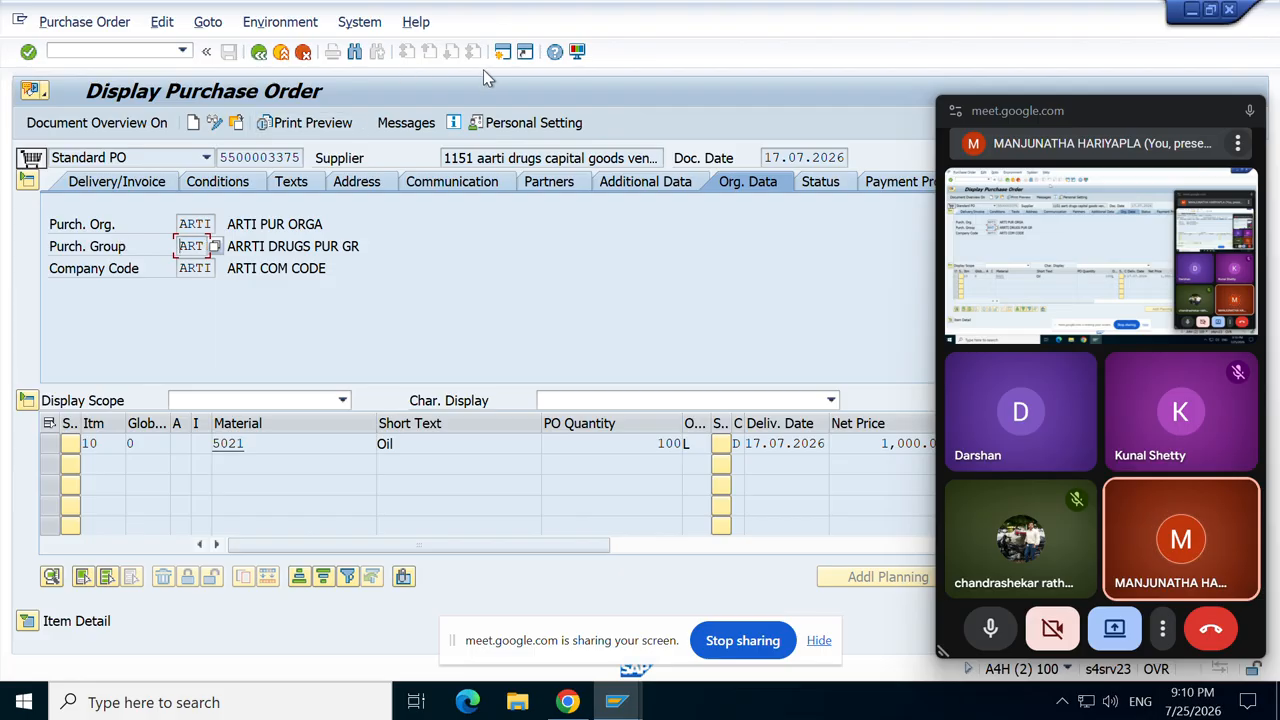
left_click(502, 51)
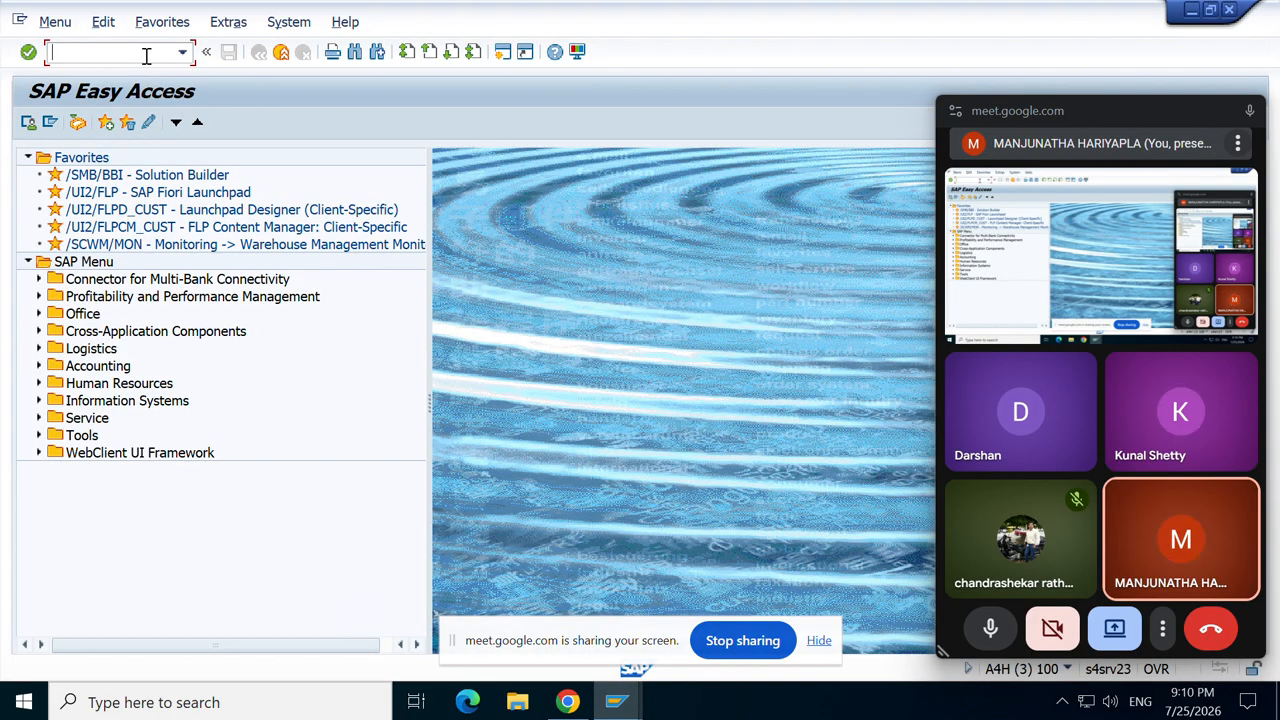
Step: Run MKVZ for purchasing organization ARTI to list its suppliers
type("MKVZ")
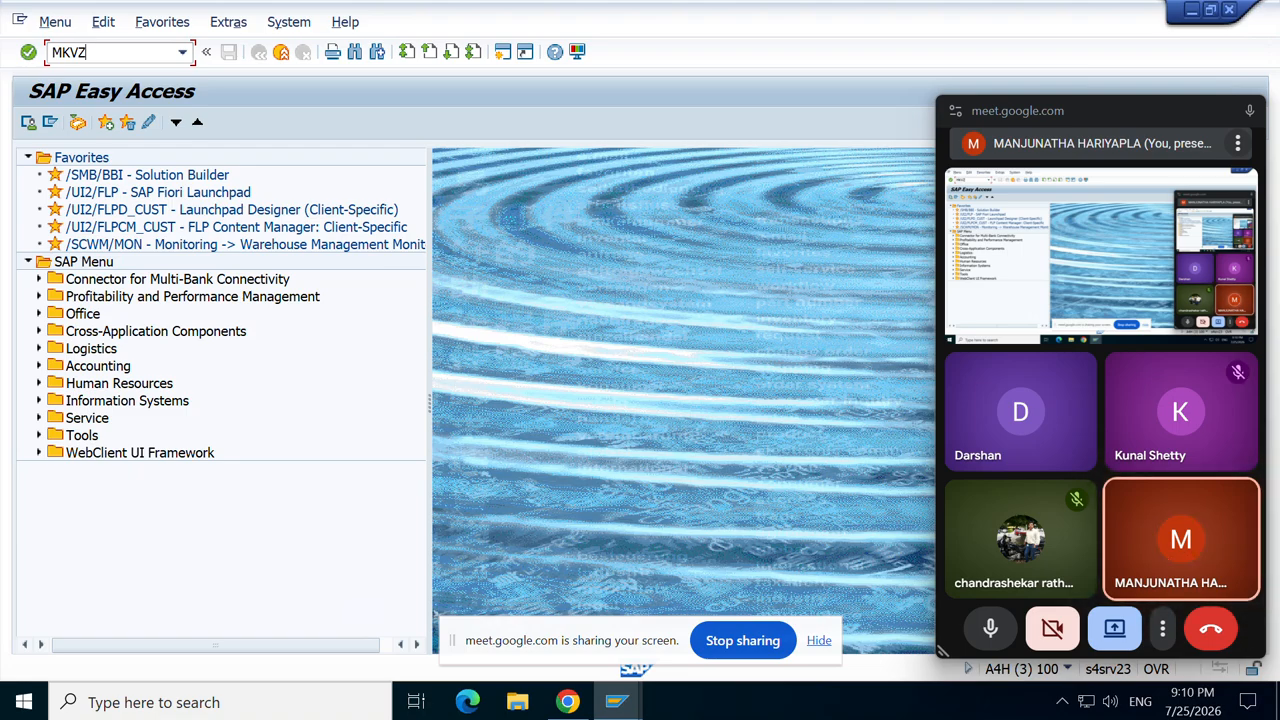
key("Return")
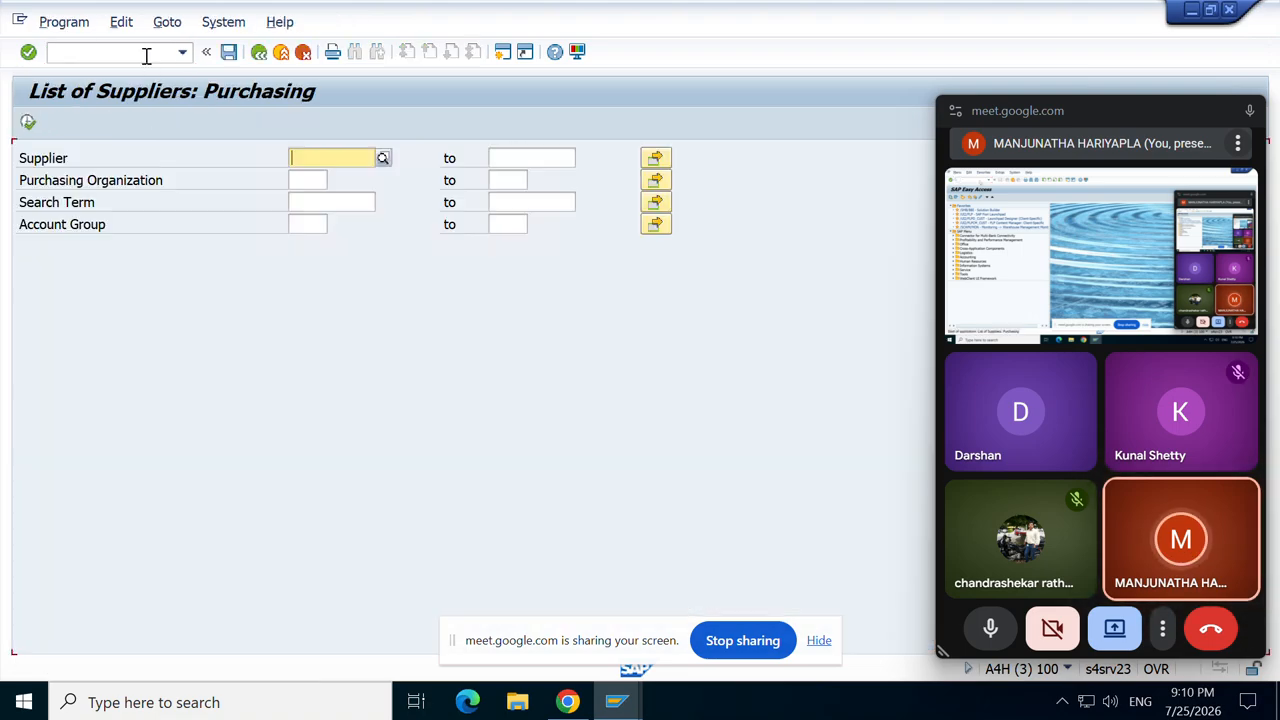
left_click(301, 178)
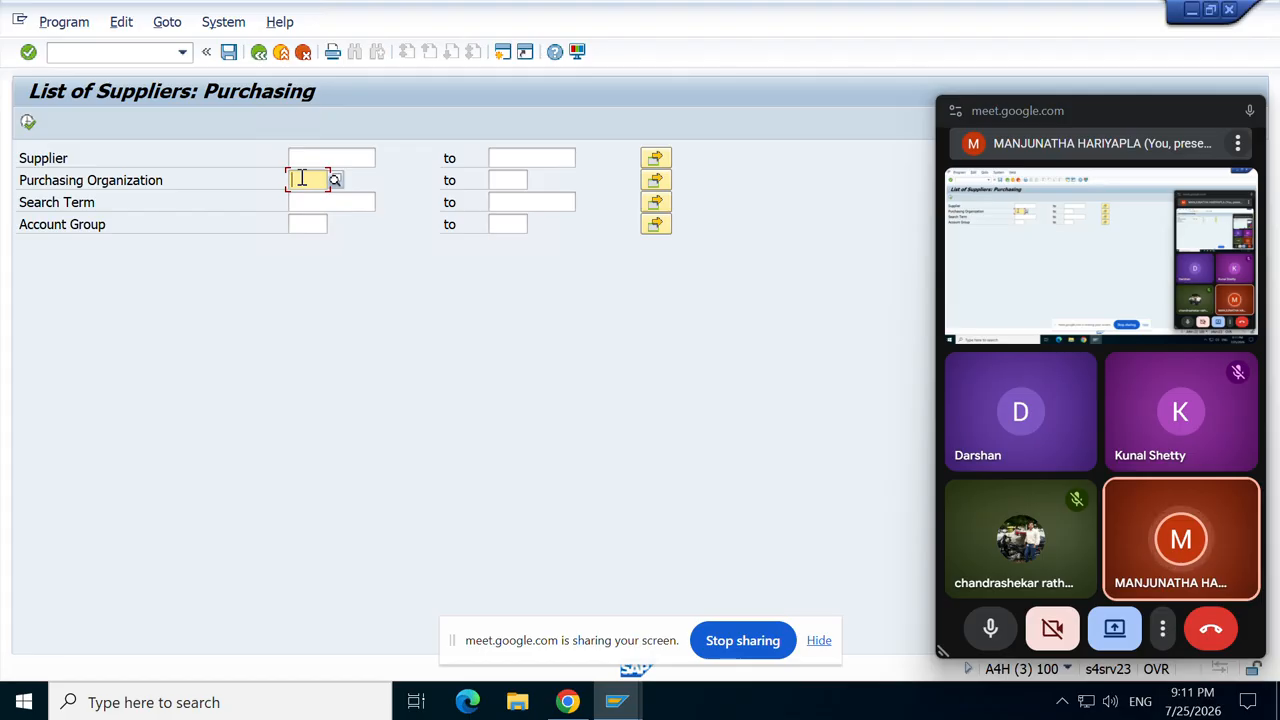
type("ART")
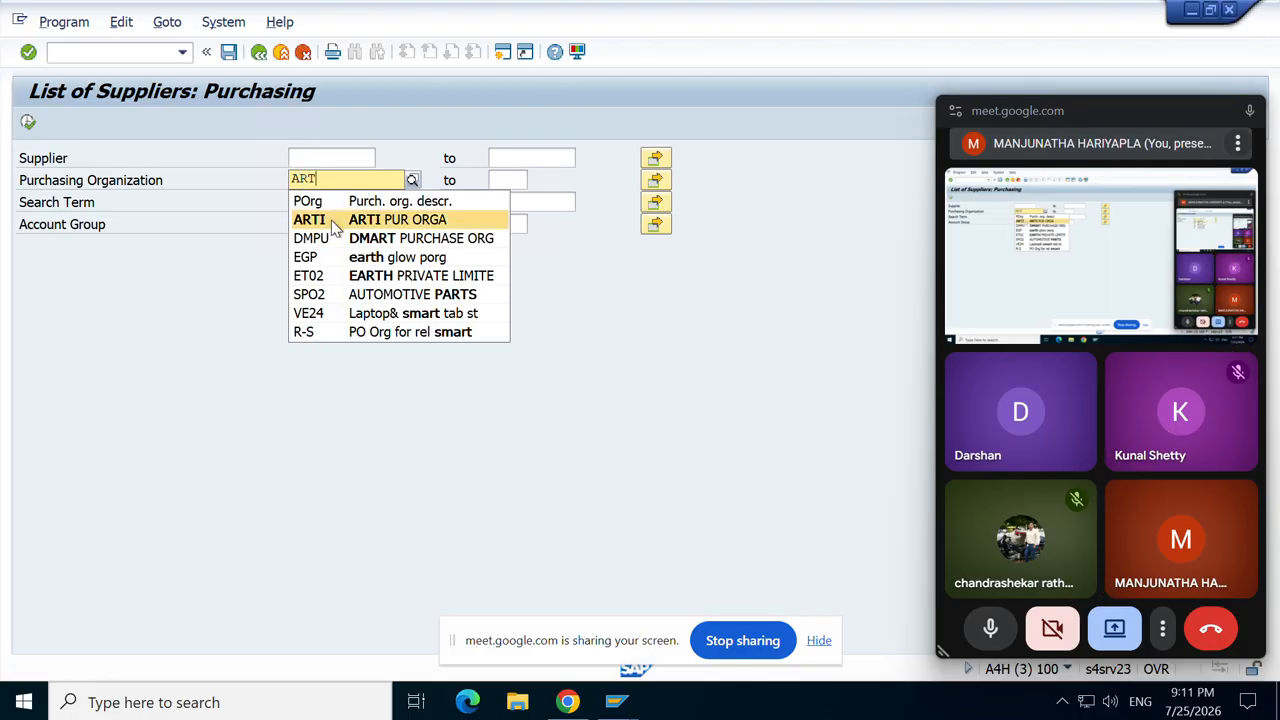
left_click(331, 220)
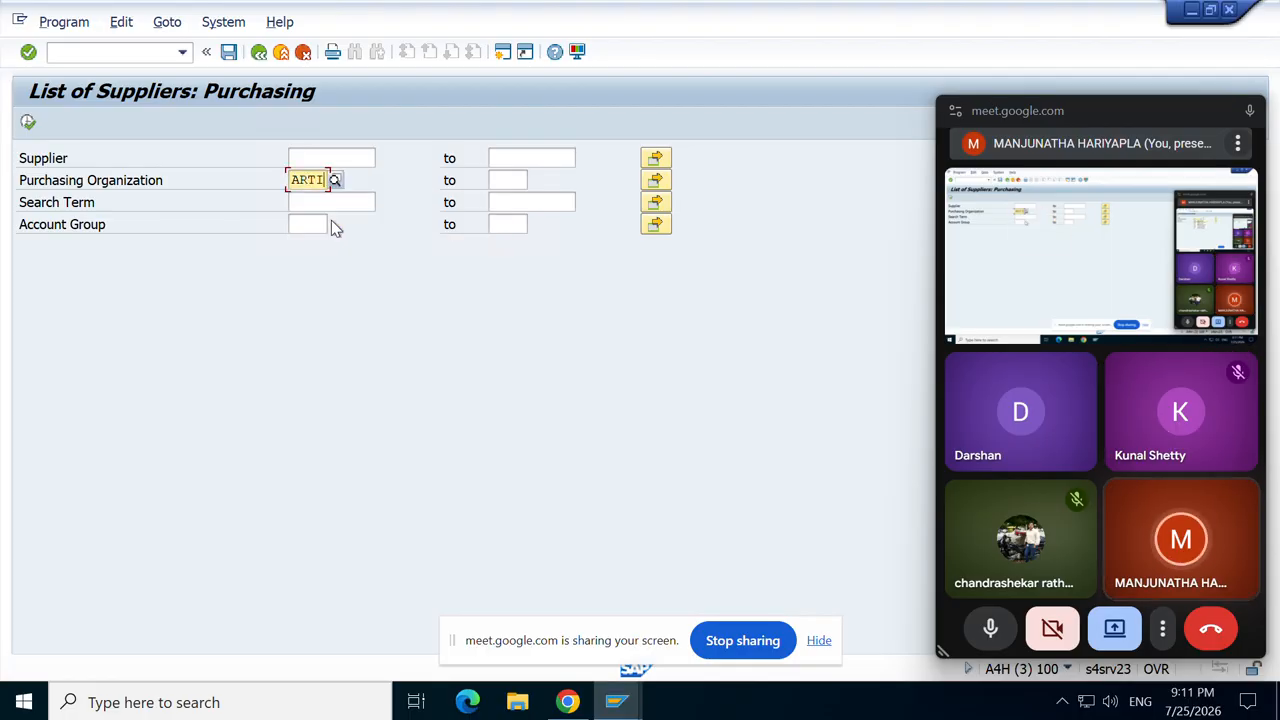
left_click(29, 124)
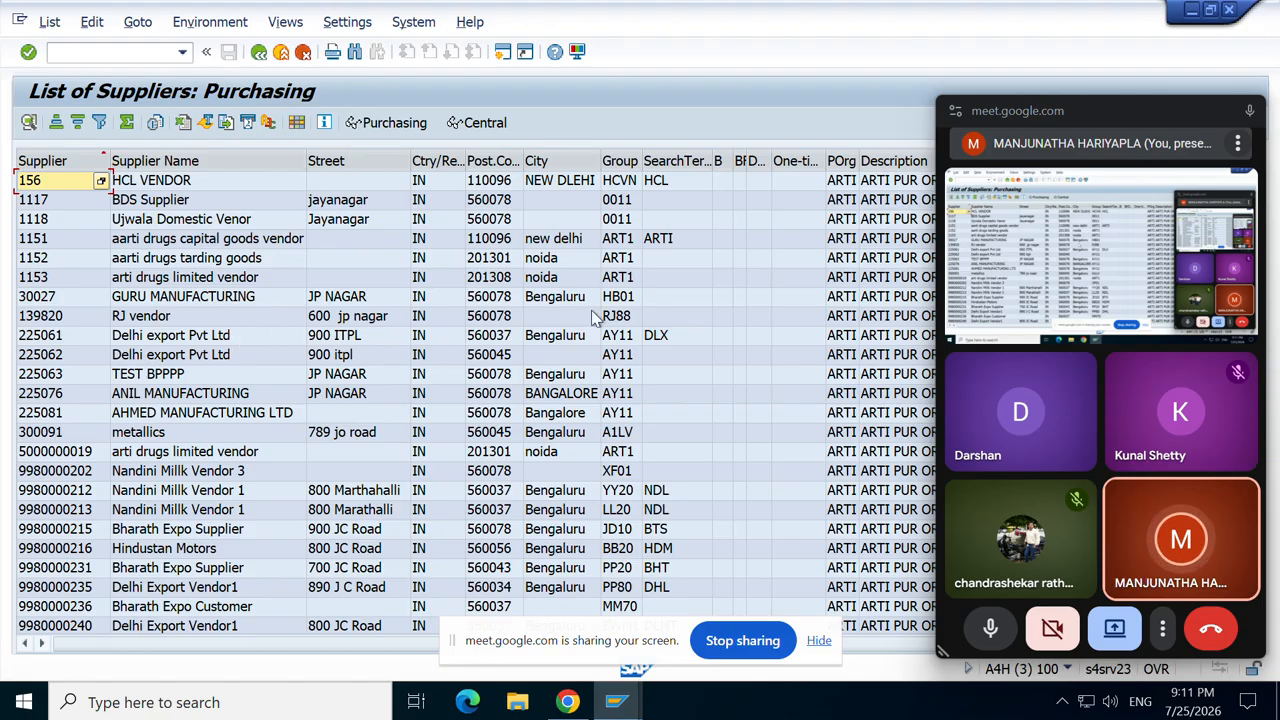
left_click(596, 220)
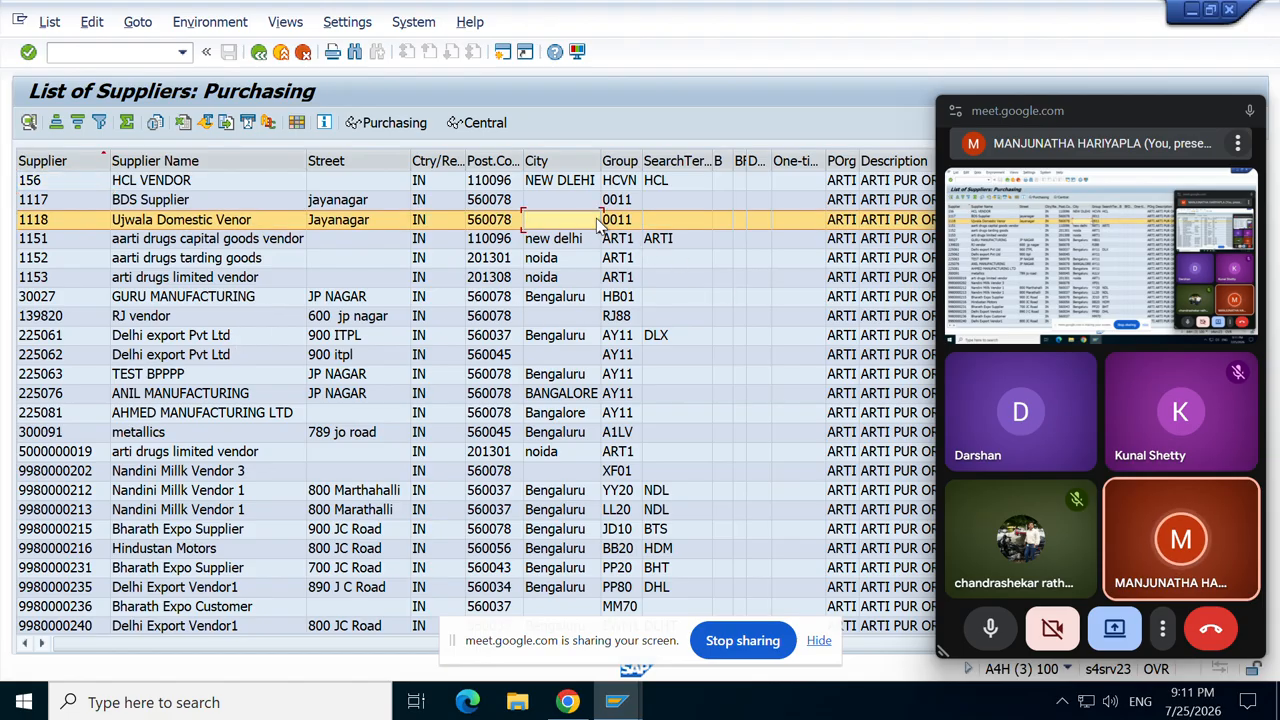
left_click(559, 243)
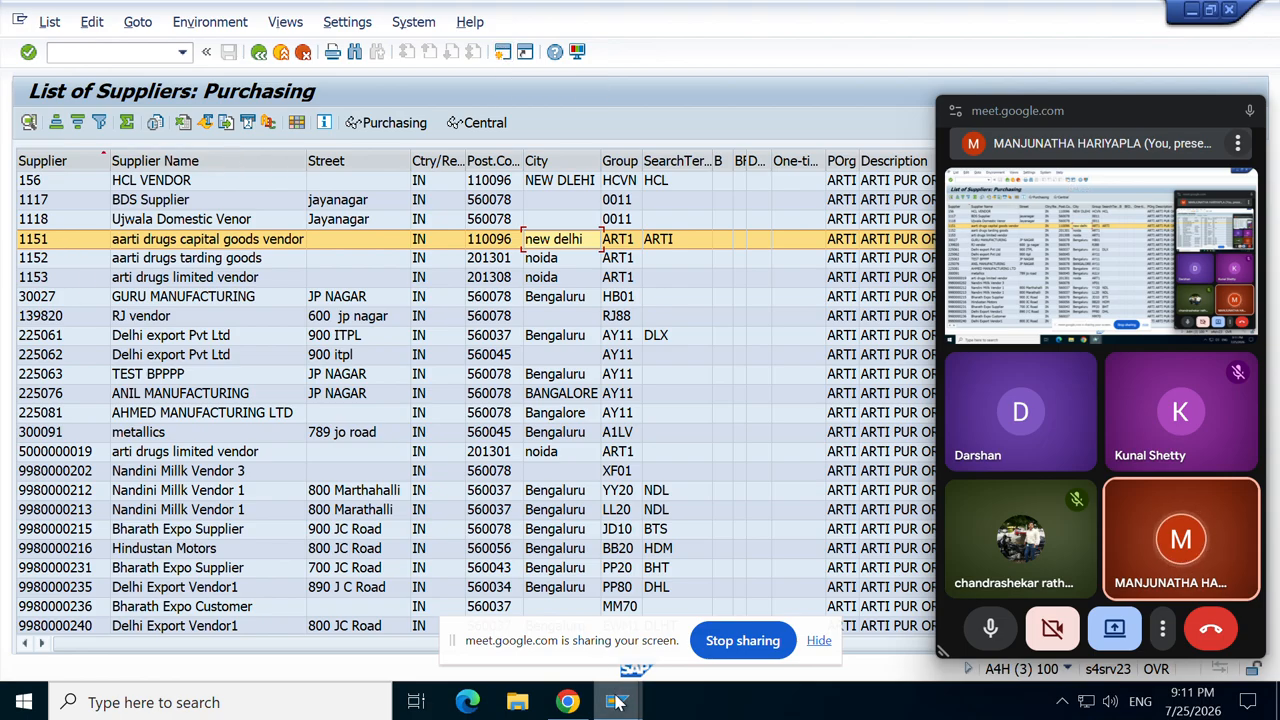
mouse_move(615, 697)
mouse_move(569, 615)
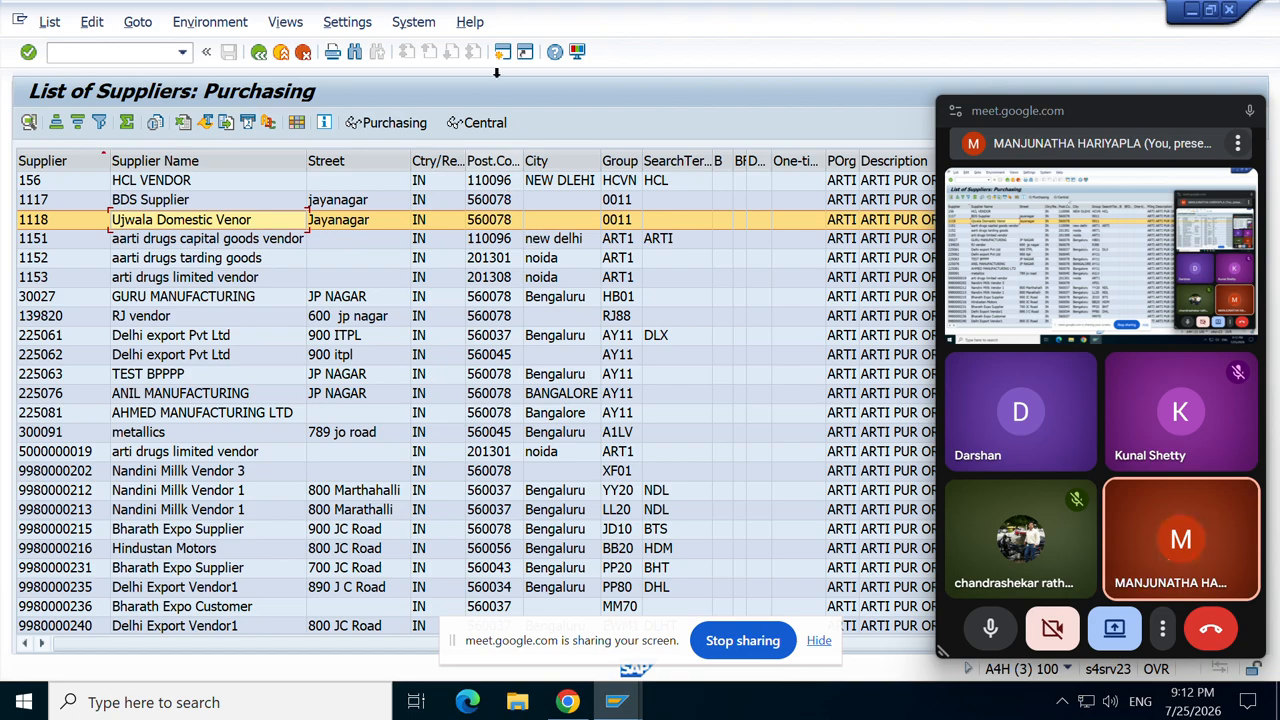
left_click(502, 54)
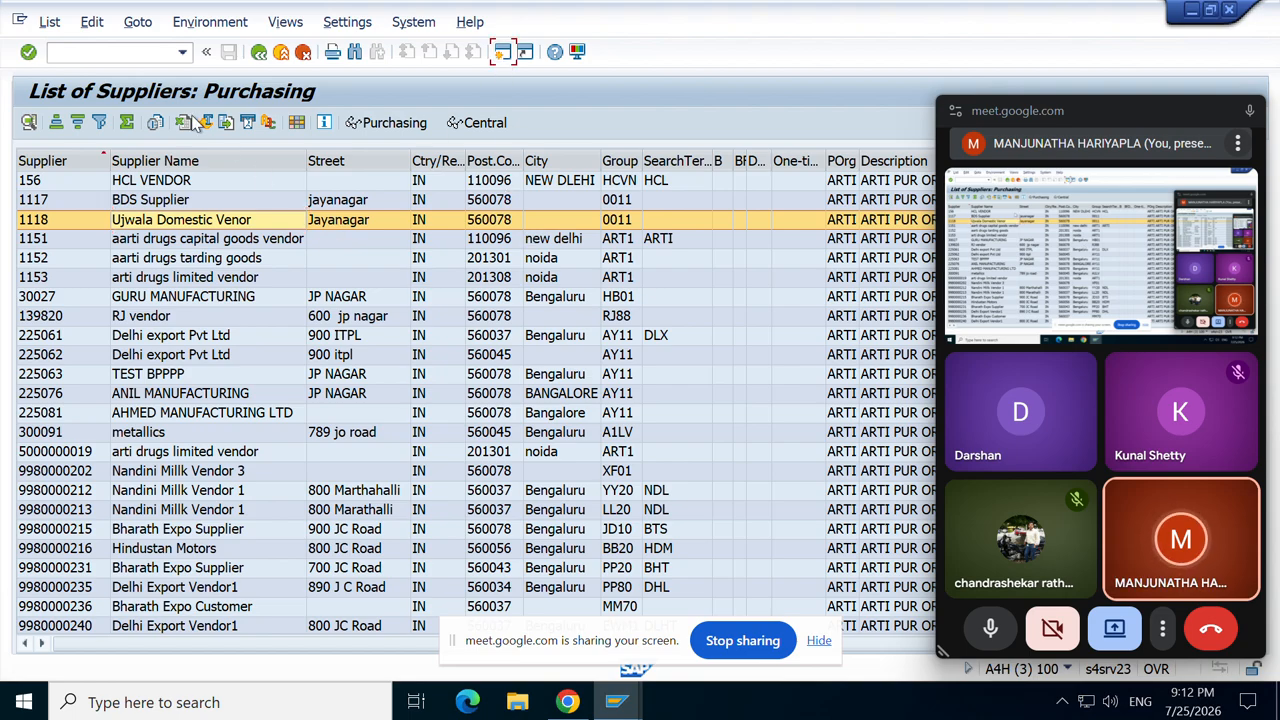
Step: Start transaction BP and begin creating a new Organization business partner
type("BP")
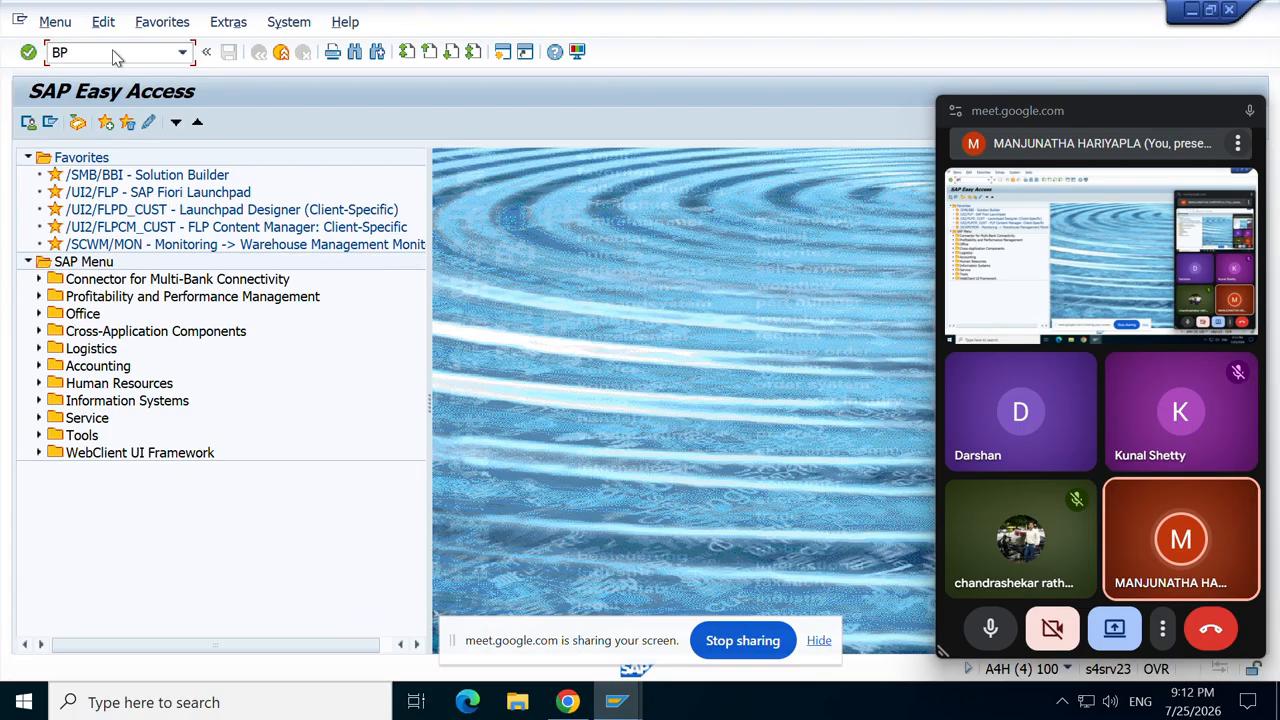
key("Return")
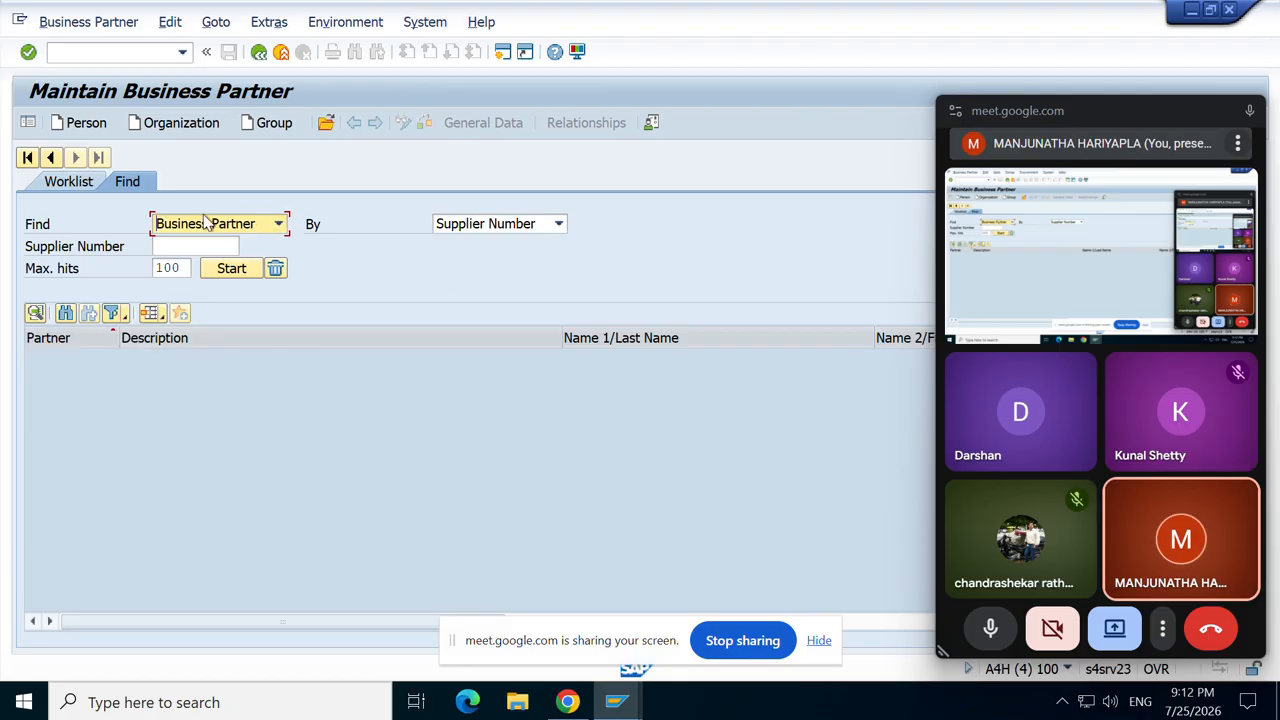
left_click(197, 124)
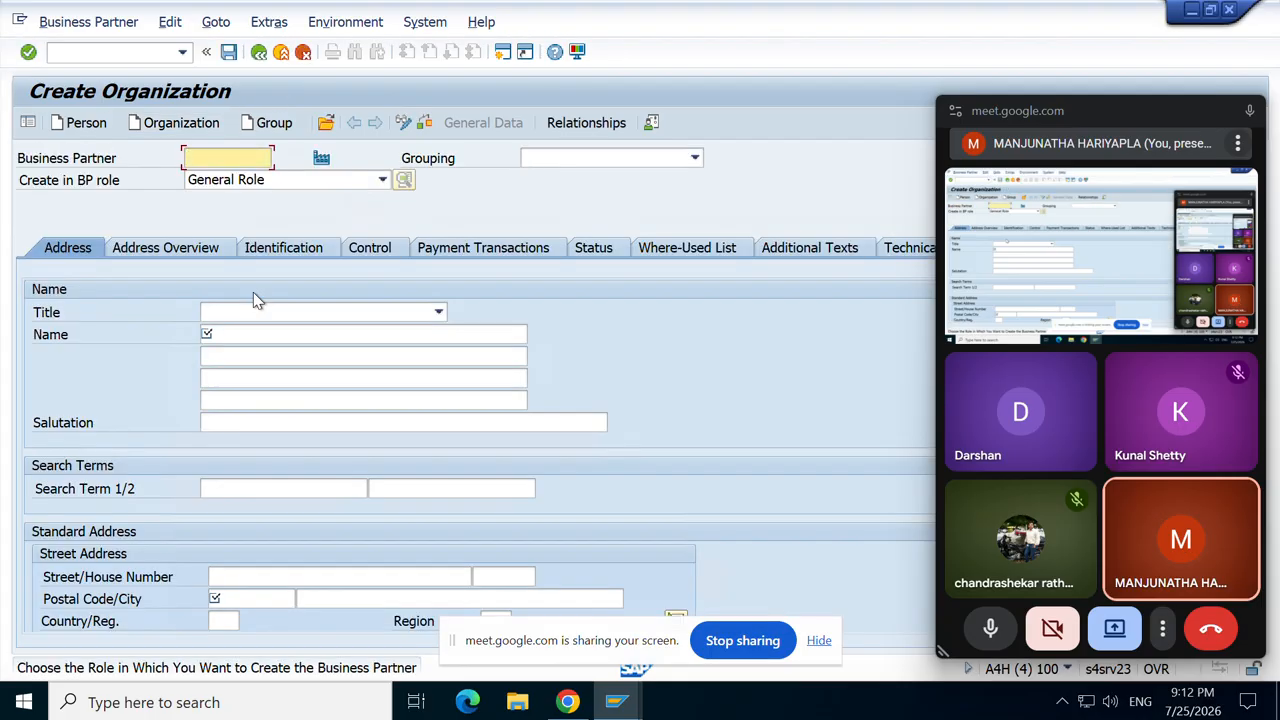
Step: Choose ZDM0 from the Grouping dropdown for the new organization
left_click(695, 159)
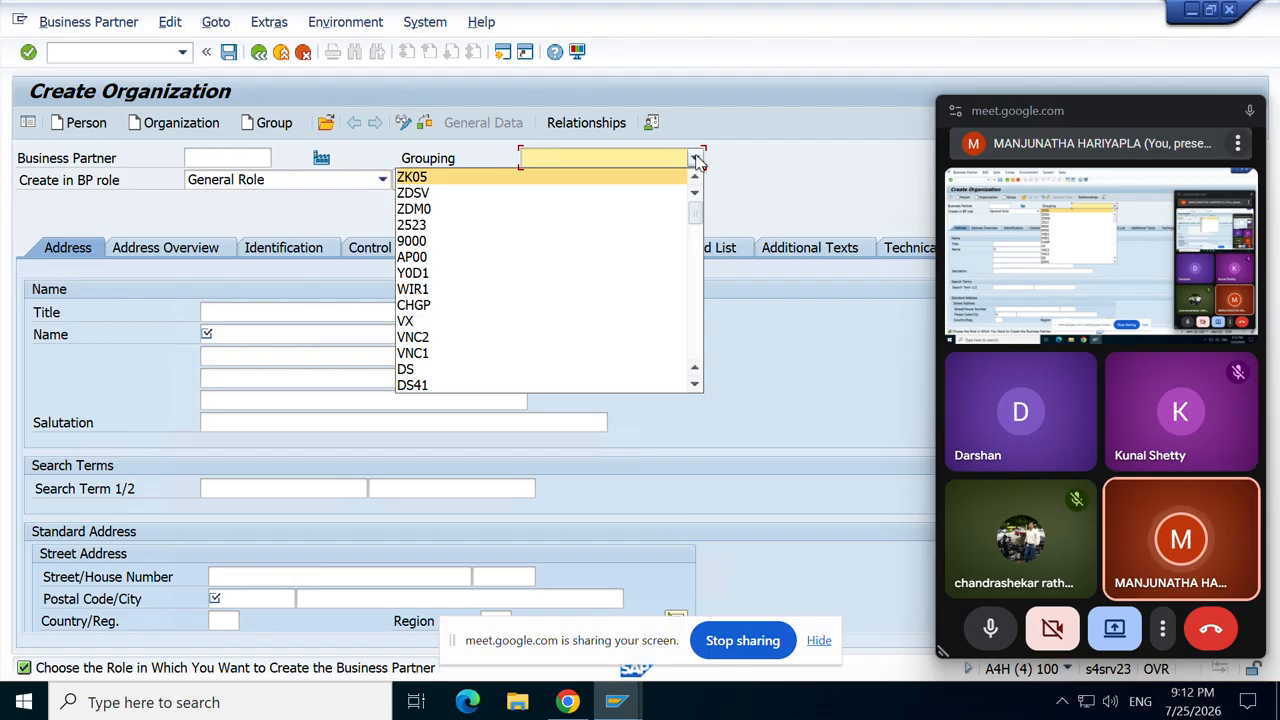
key("Down")
key("Down")
key("Down")
key("Down")
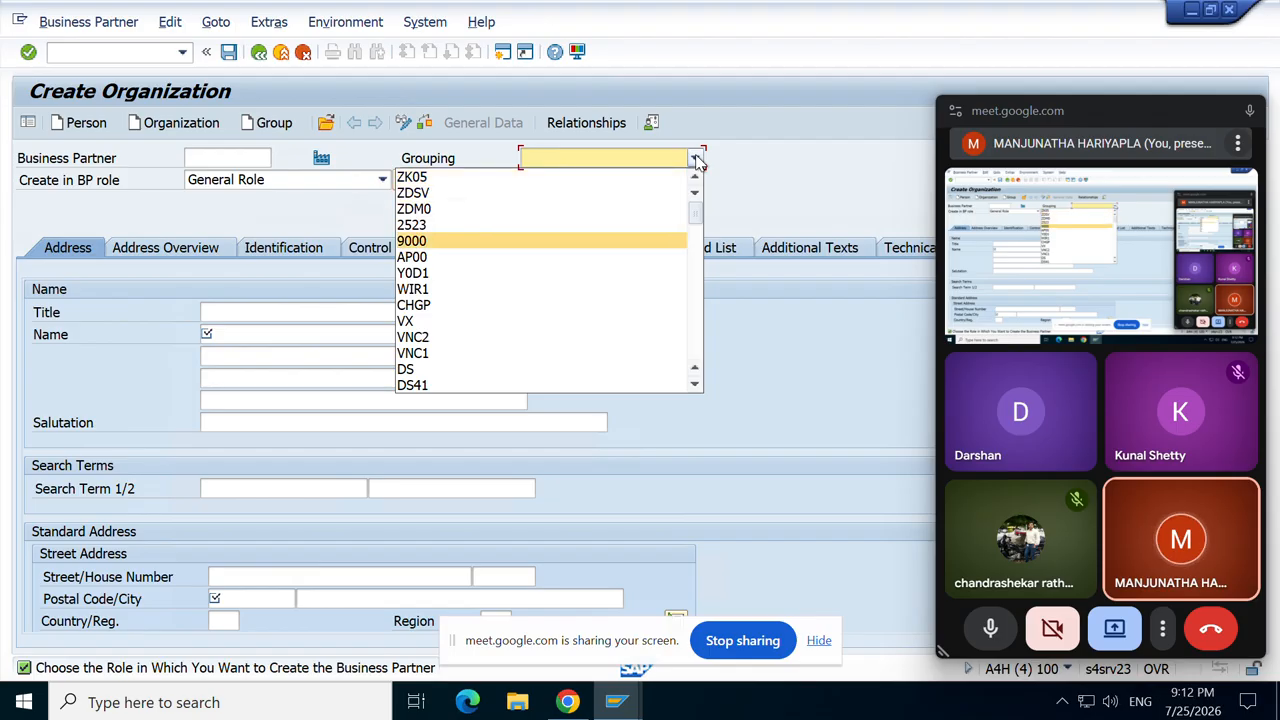
key("Down")
key("Down")
key("Down")
key("Down")
key("Down")
key("Down")
key("Down")
key("Down")
key("Down")
key("Down")
key("Down")
key("Down")
key("Down")
key("Down")
key("Down")
key("Down")
key("Down")
key("Down")
key("Down")
key("Down")
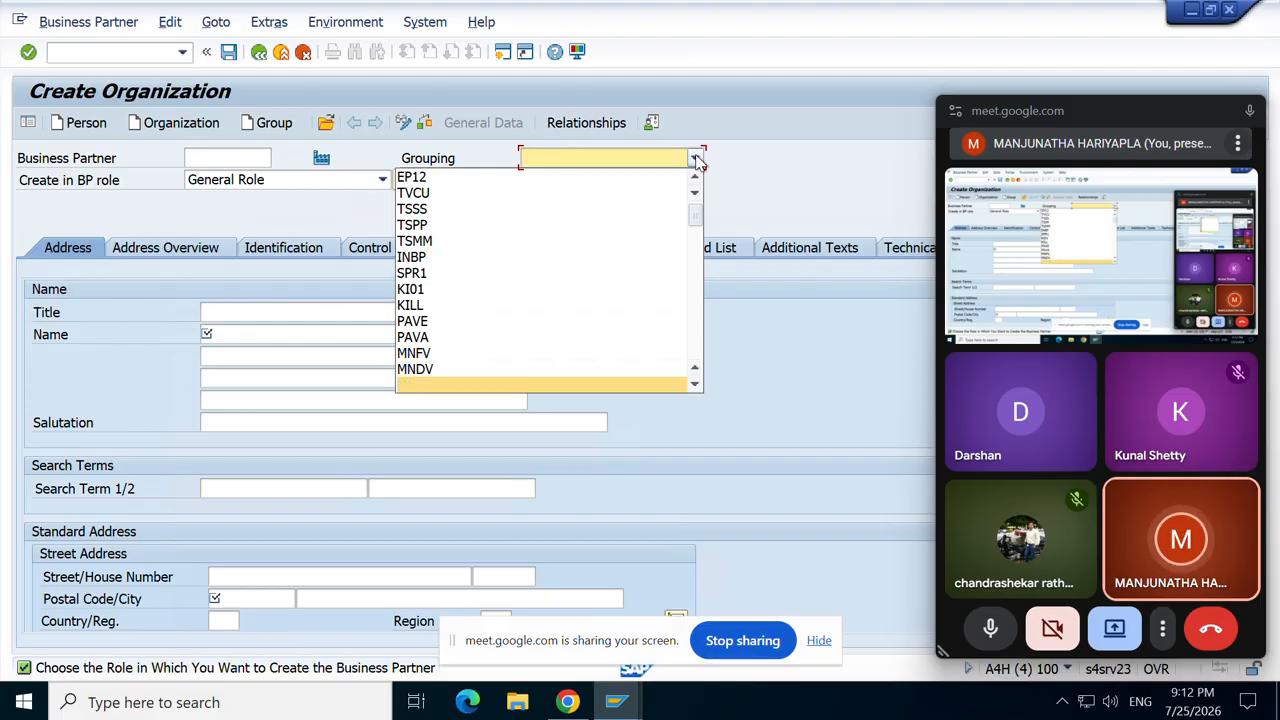
key("Down")
key("Down")
key("Down")
key("Down")
key("Down")
key("Down")
key("Down")
key("Down")
key("Down")
key("Down")
key("Down")
key("Down")
key("Down")
key("Down")
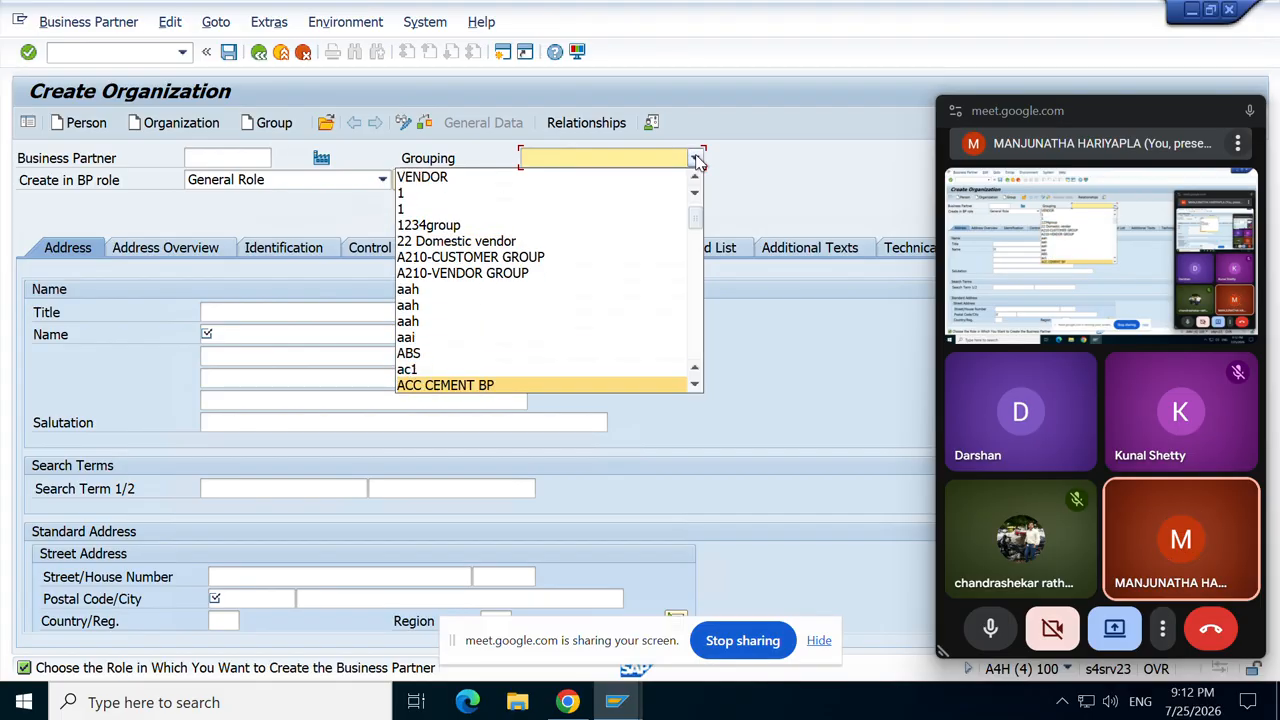
key("Down")
key("Down")
key("Down")
key("Down")
key("Down")
key("Down")
key("Down")
key("Down")
key("Down")
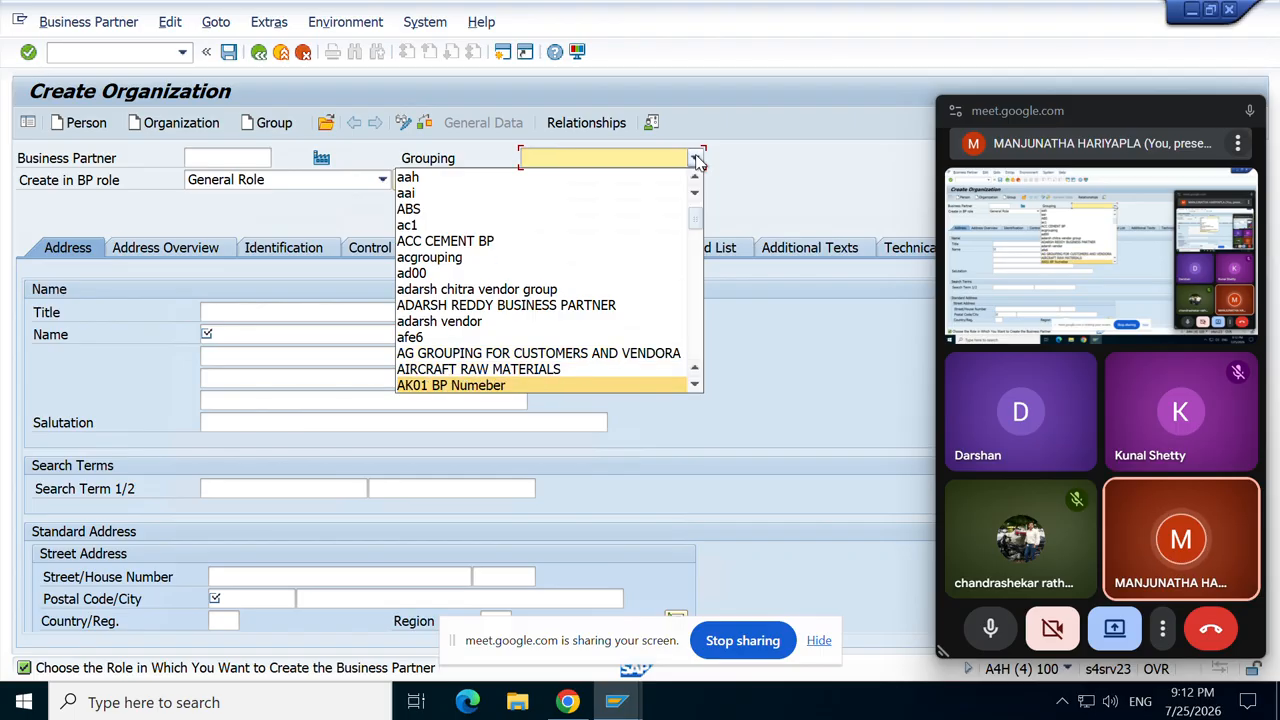
key("Down")
key("Down")
key("Down")
key("Down")
key("Down")
key("Down")
key("Down")
key("Down")
key("Down")
key("Down")
key("Down")
key("Down")
key("Down")
key("Down")
key("Down")
key("Down")
key("Down")
key("Down")
key("Down")
key("Down")
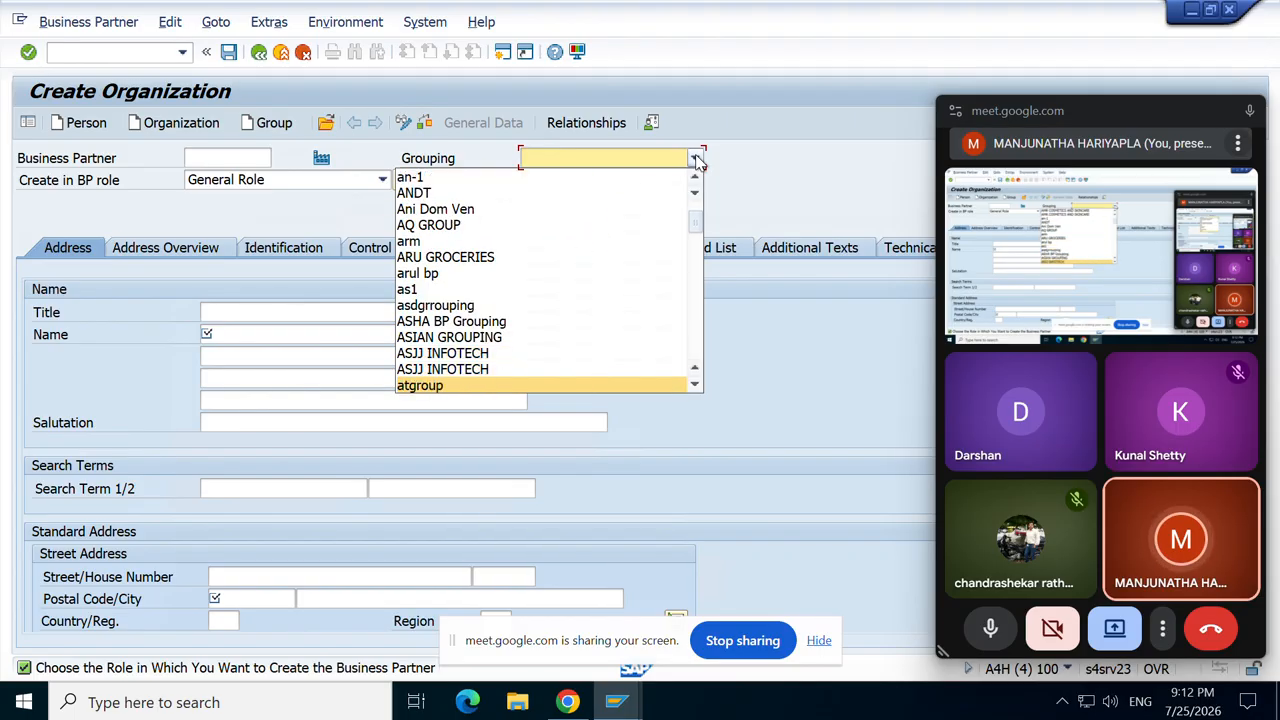
key("Down")
key("Down")
key("Down")
key("Down")
key("Down")
key("Down")
key("Down")
key("Down")
key("Down")
key("Down")
key("Down")
key("Down")
key("Down")
key("Down")
key("Down")
key("Down")
key("Down")
key("Down")
key("Down")
key("Down")
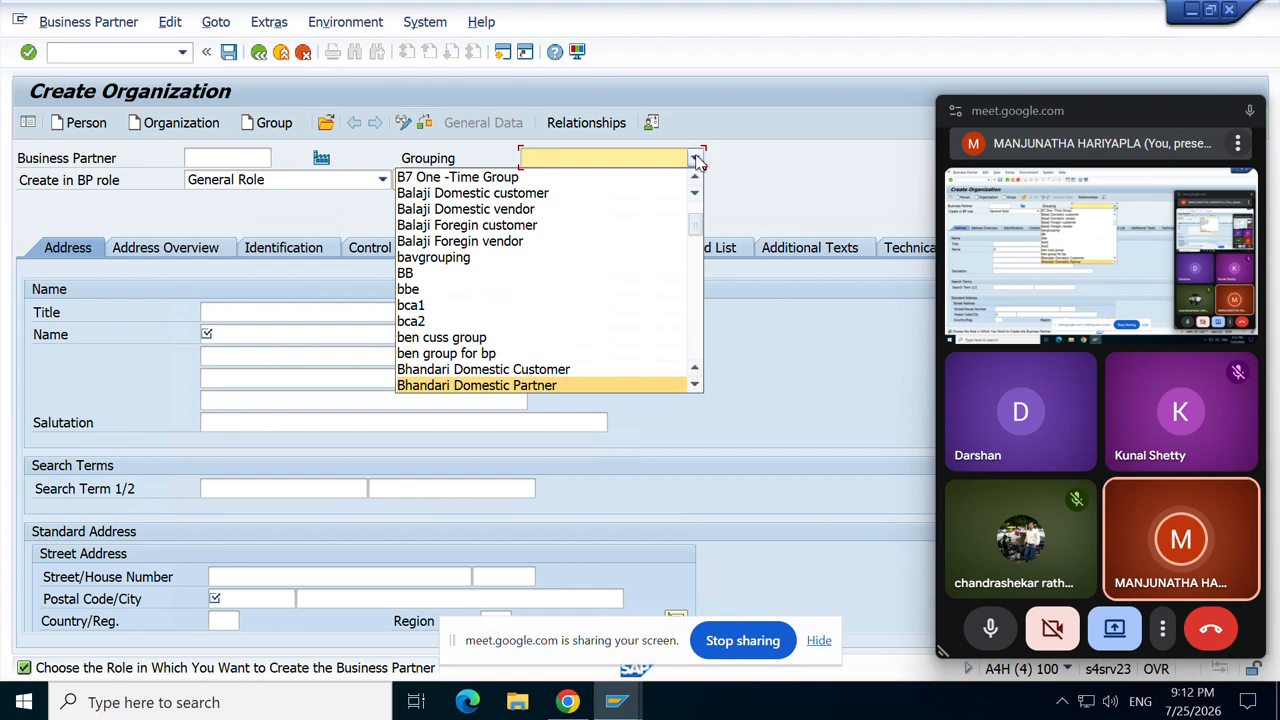
key("Down")
key("Down")
key("Down")
key("Down")
key("Down")
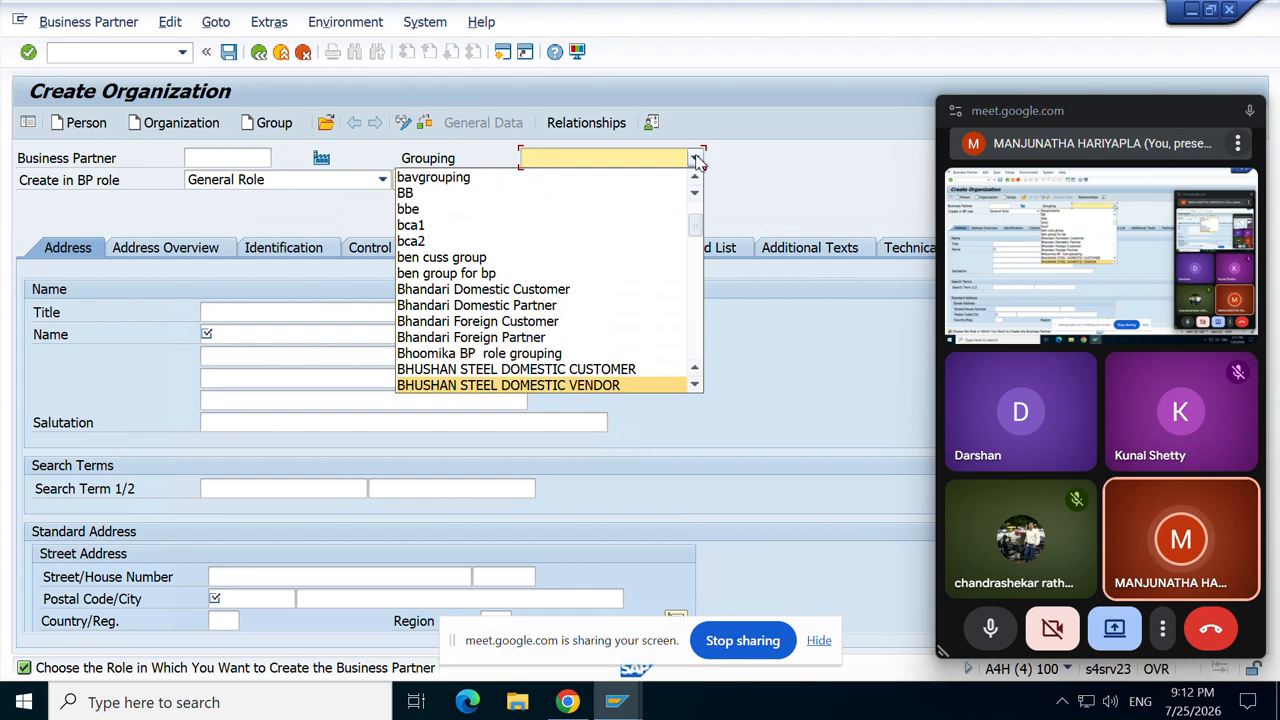
key("Down")
key("Down")
key("Down")
key("Down")
key("Down")
key("Down")
key("Down")
key("Down")
key("Down")
key("Down")
key("Down")
key("Down")
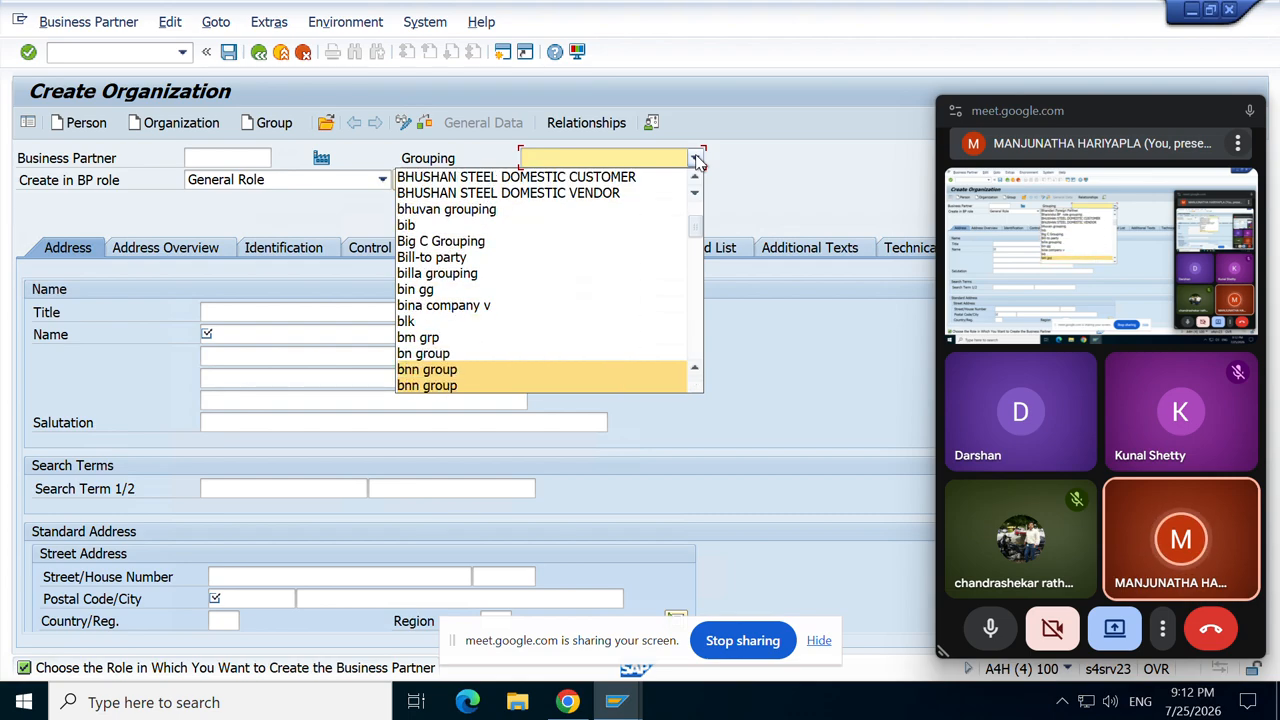
key("Escape")
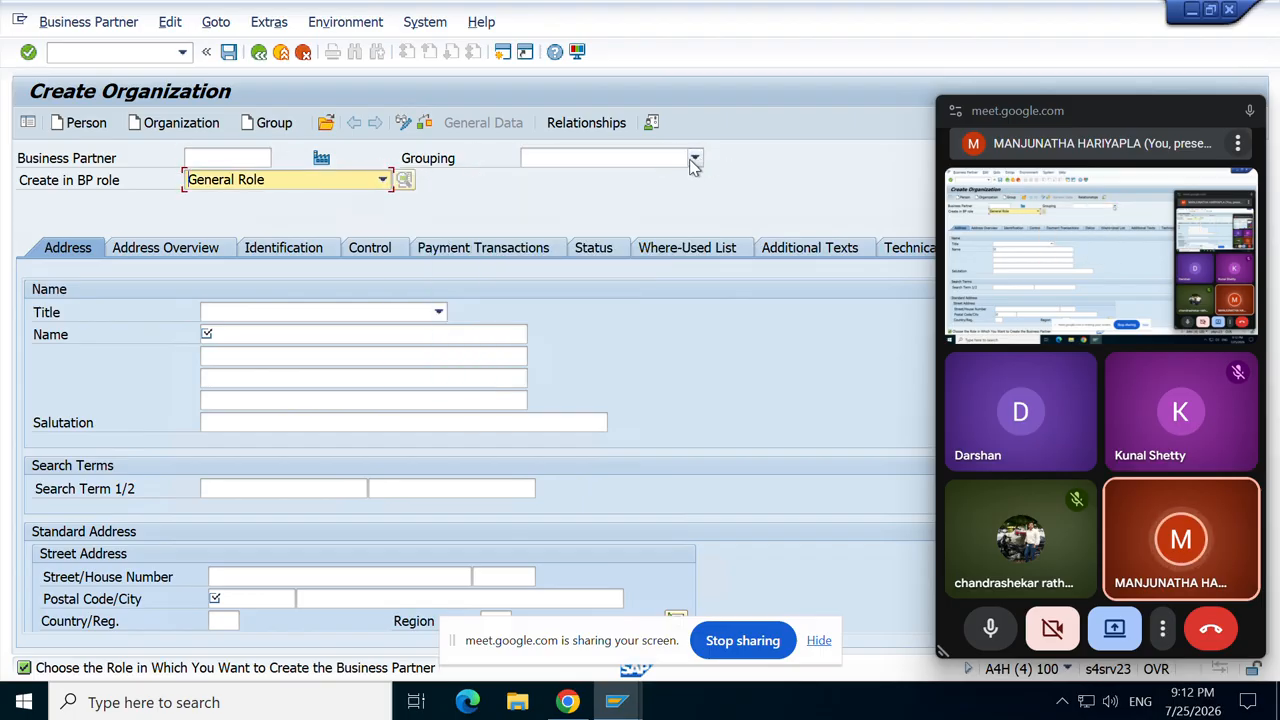
left_click(693, 160)
left_click(693, 161)
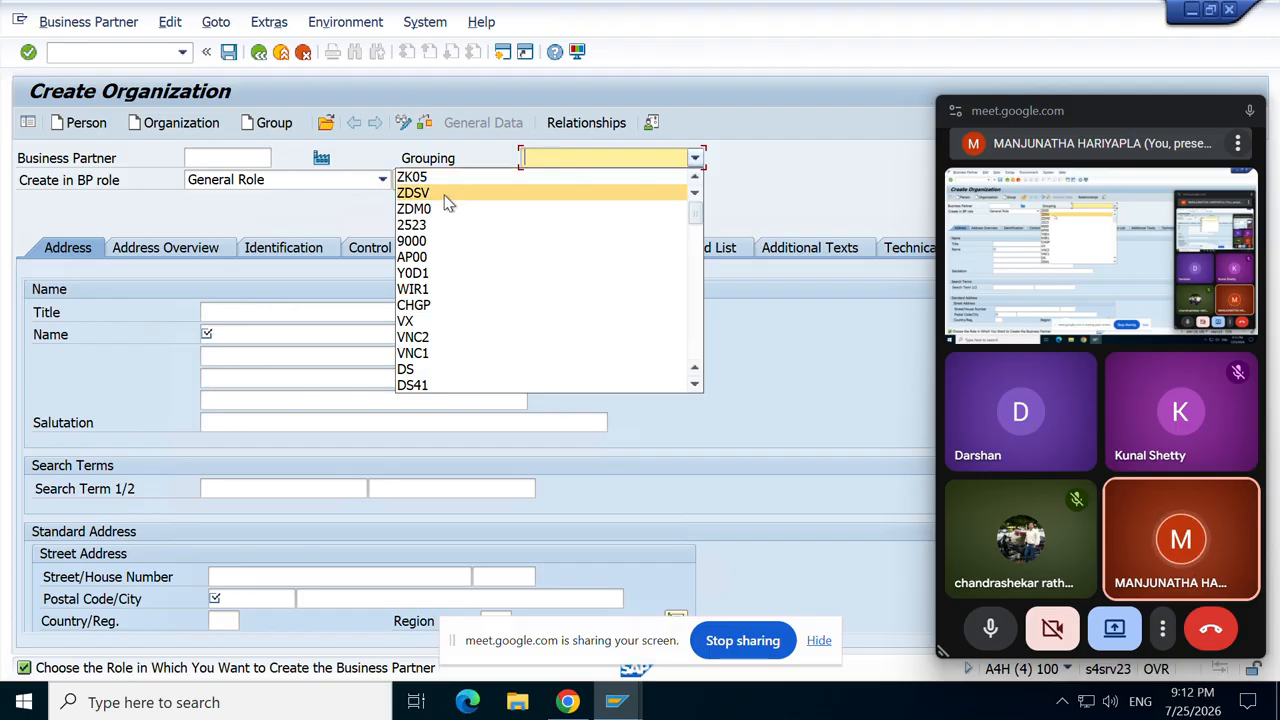
left_click(414, 209)
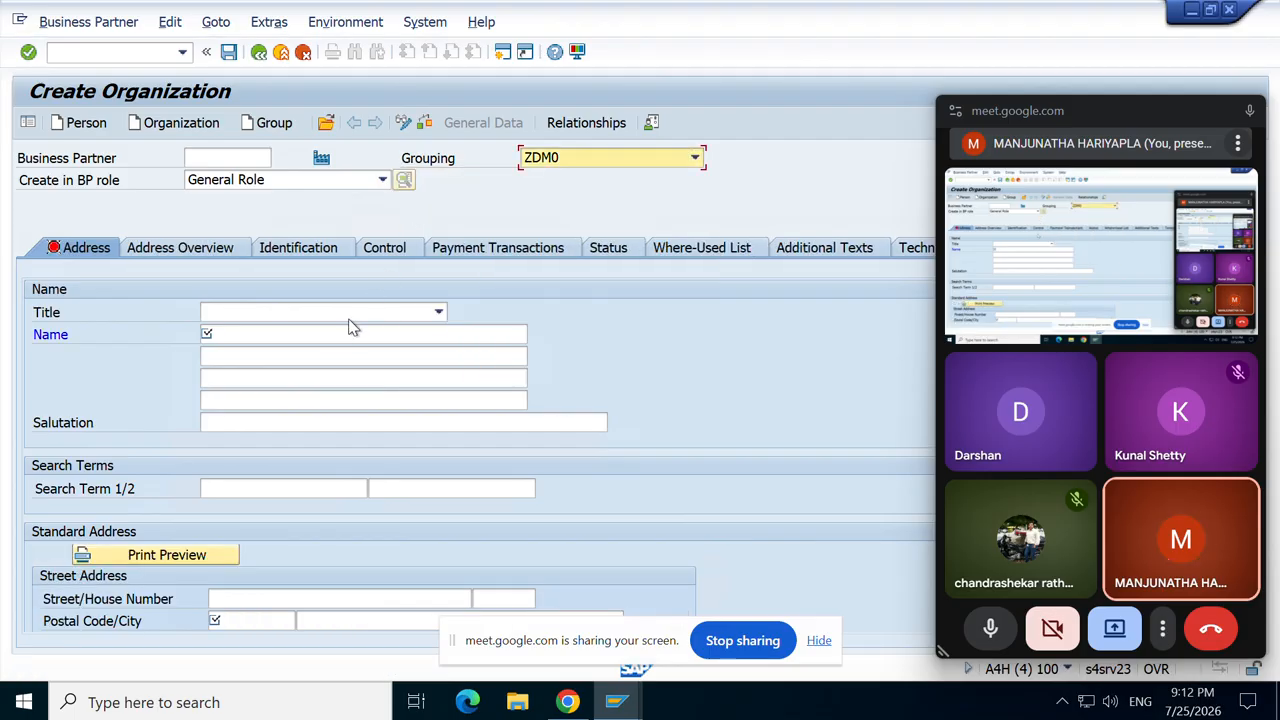
Step: Enter title Company, name YCDK and search term XYZ for the organization
left_click(436, 314)
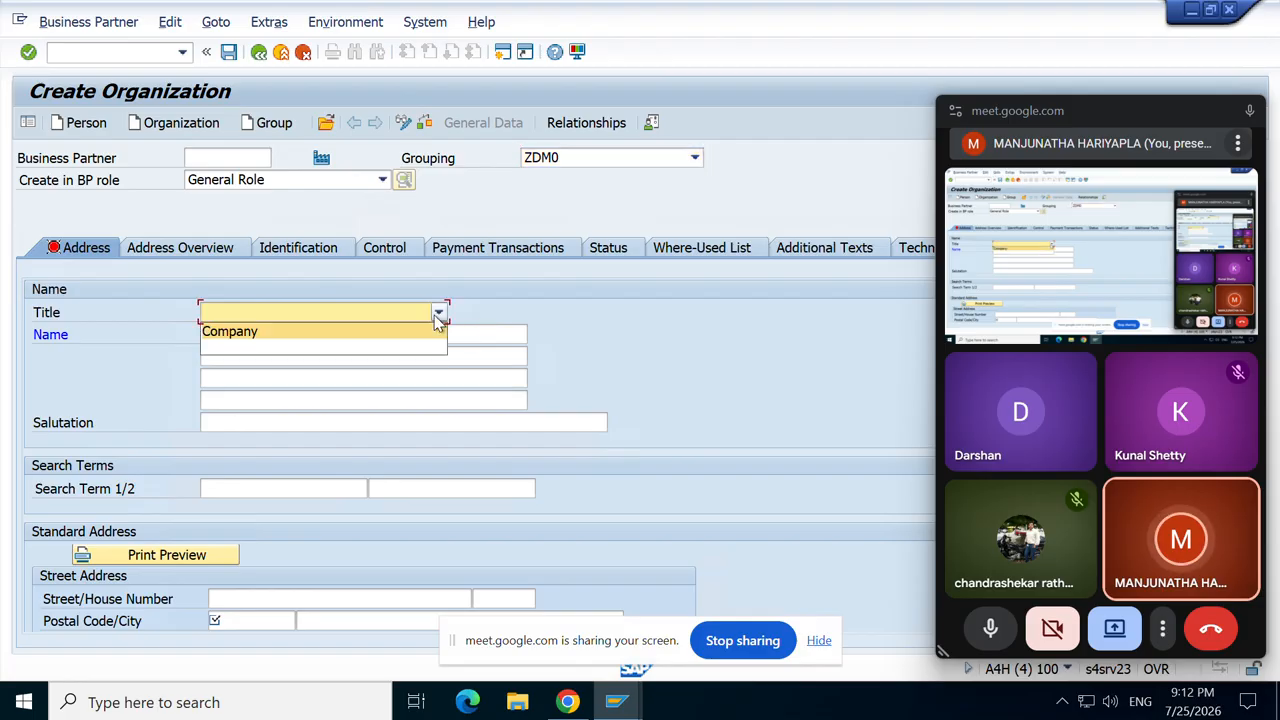
left_click(251, 332)
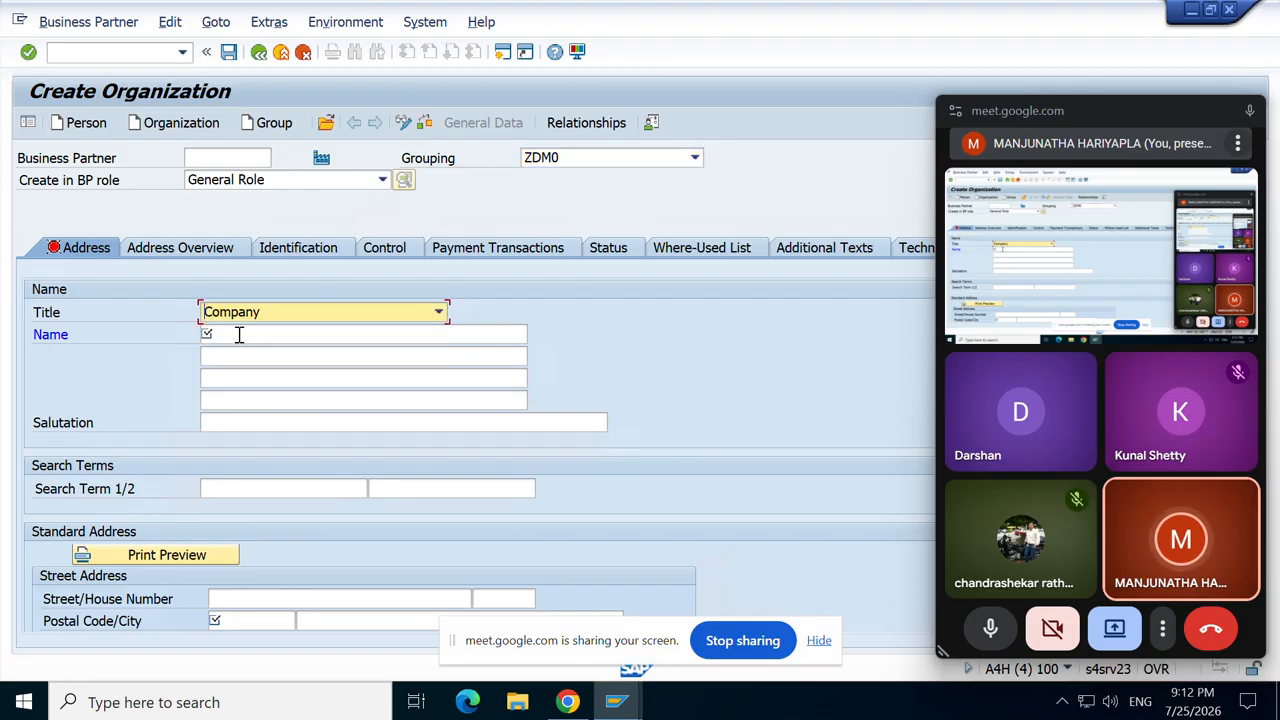
left_click(239, 335)
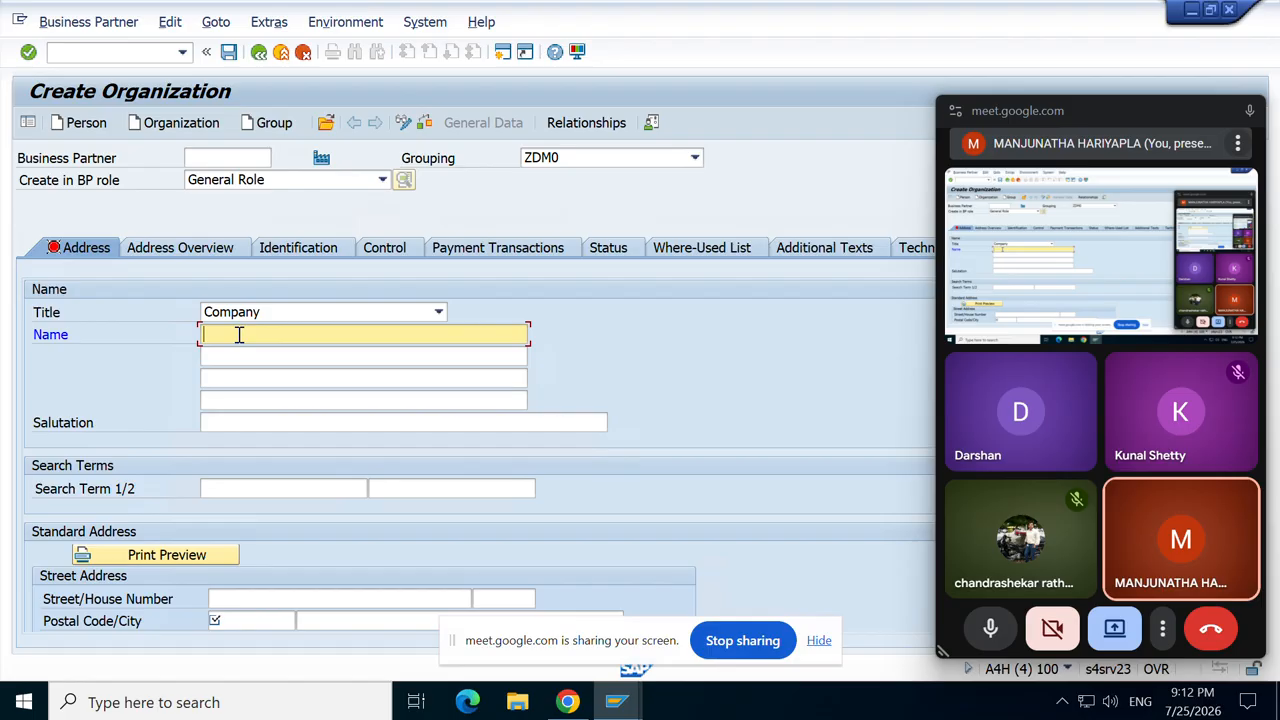
type("y")
key("BackSpace")
type("YCDK")
left_click(224, 488)
type("XYZ")
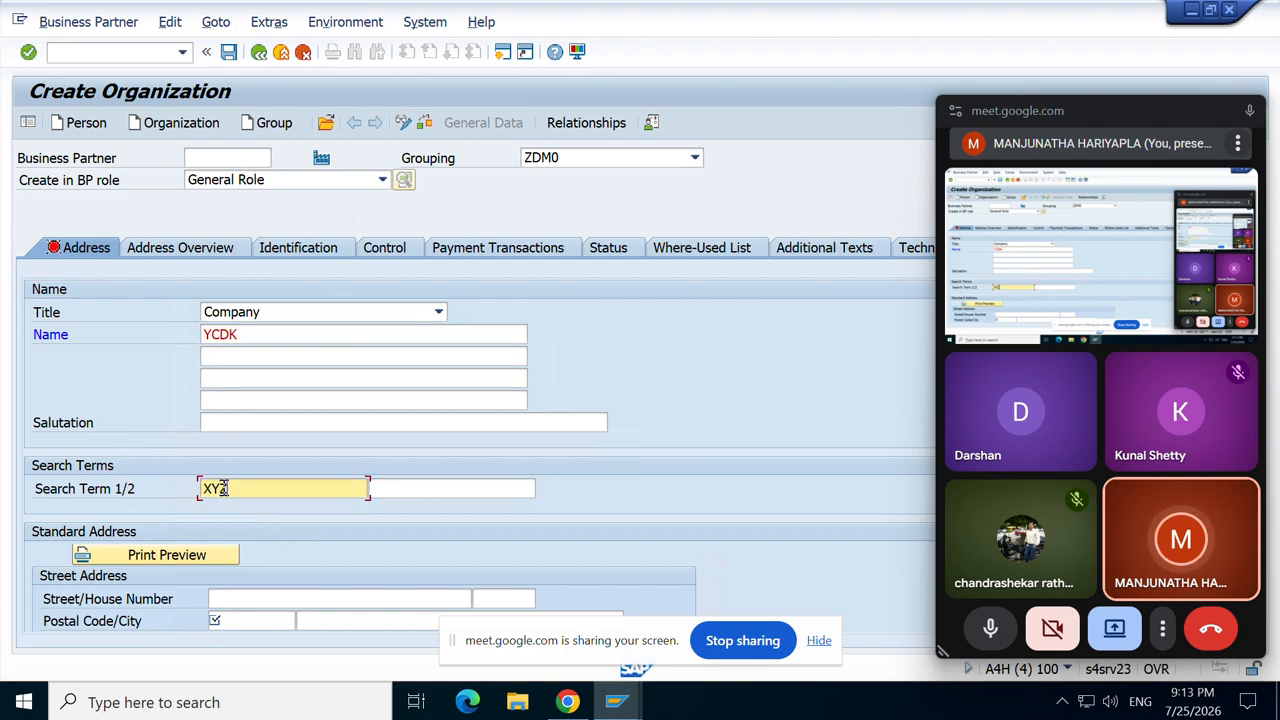
scroll(224, 490, "down", 2)
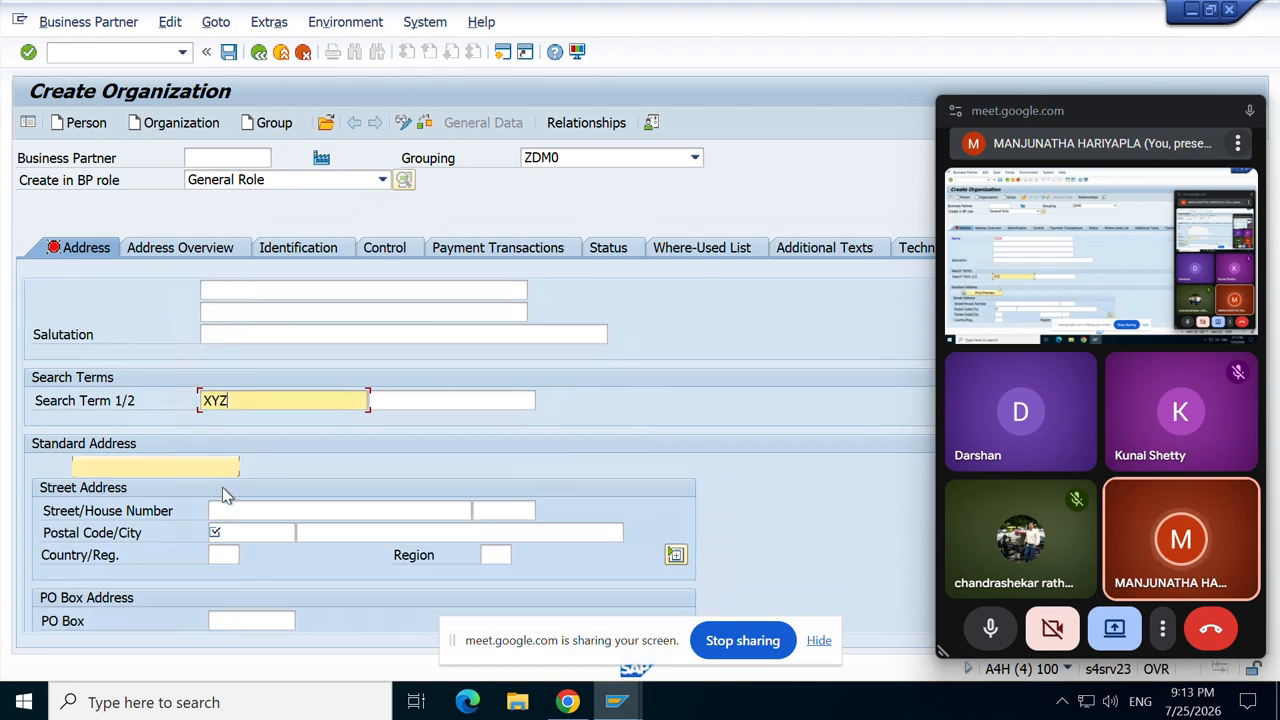
Step: Enter street XYZ, house number 123, postal code 453124 and city banglore
left_click(240, 483)
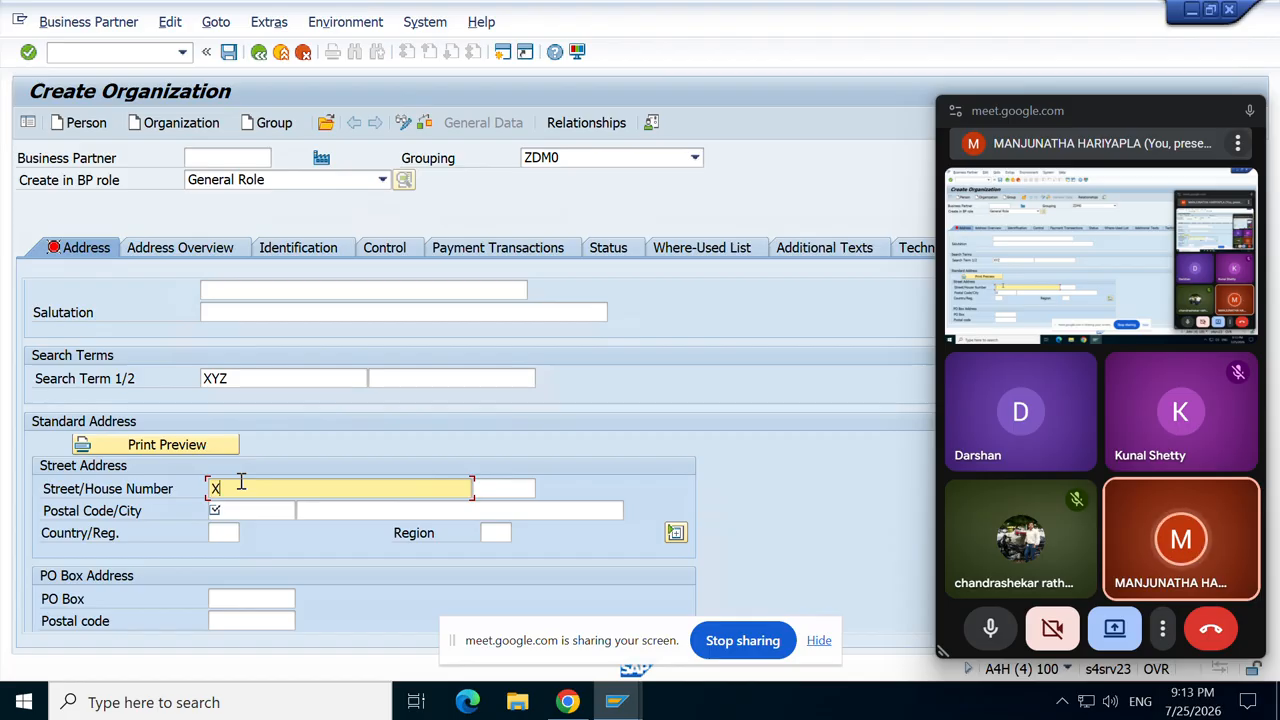
type("Z")
left_click(492, 489)
type("123")
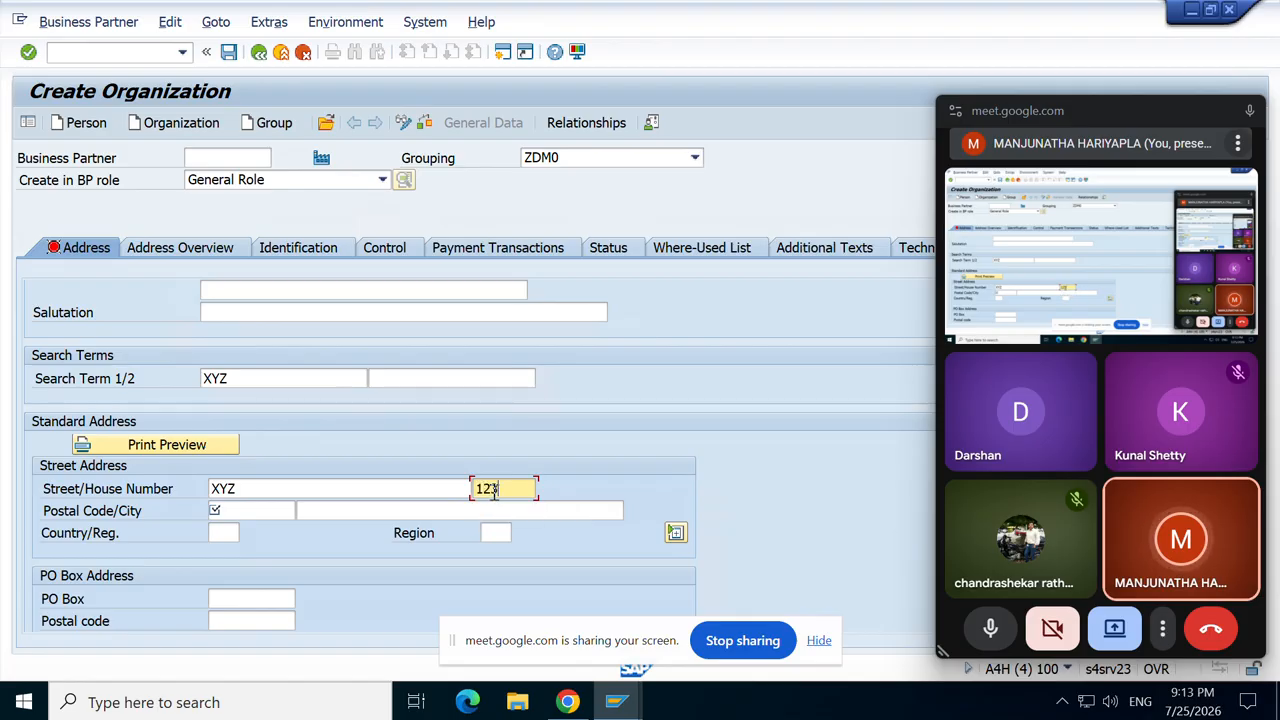
left_click(230, 511)
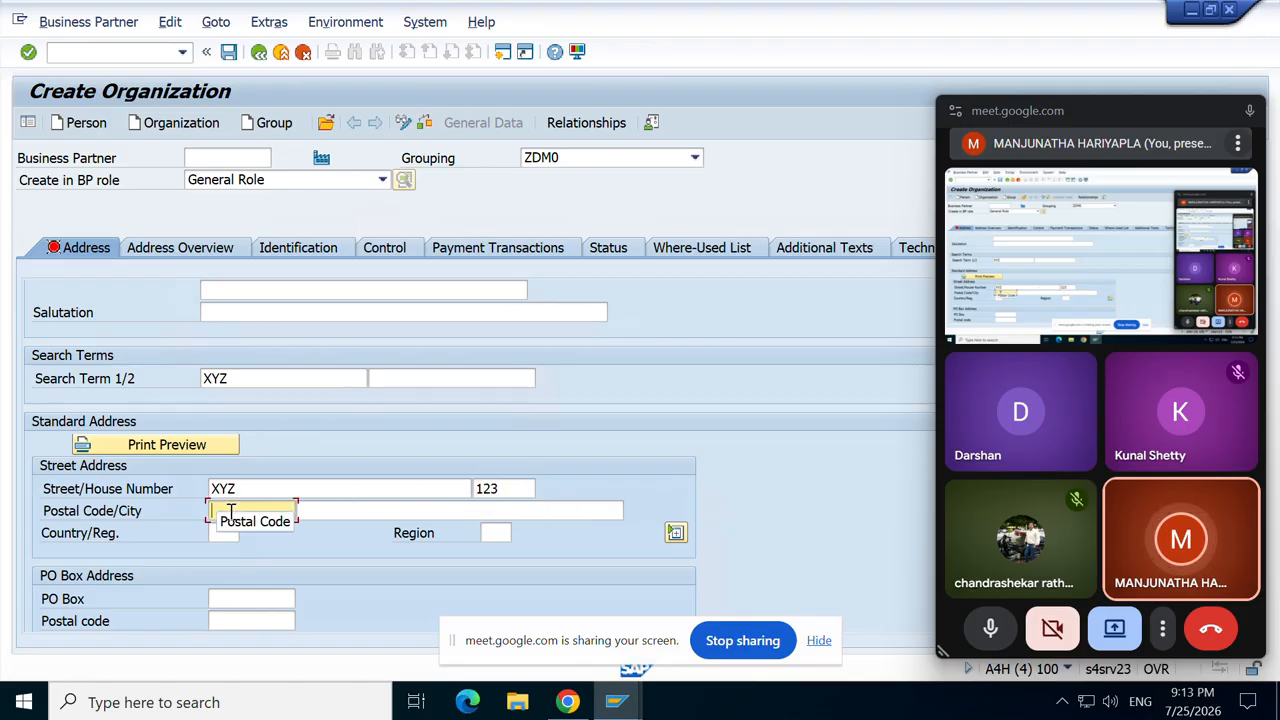
type("4")
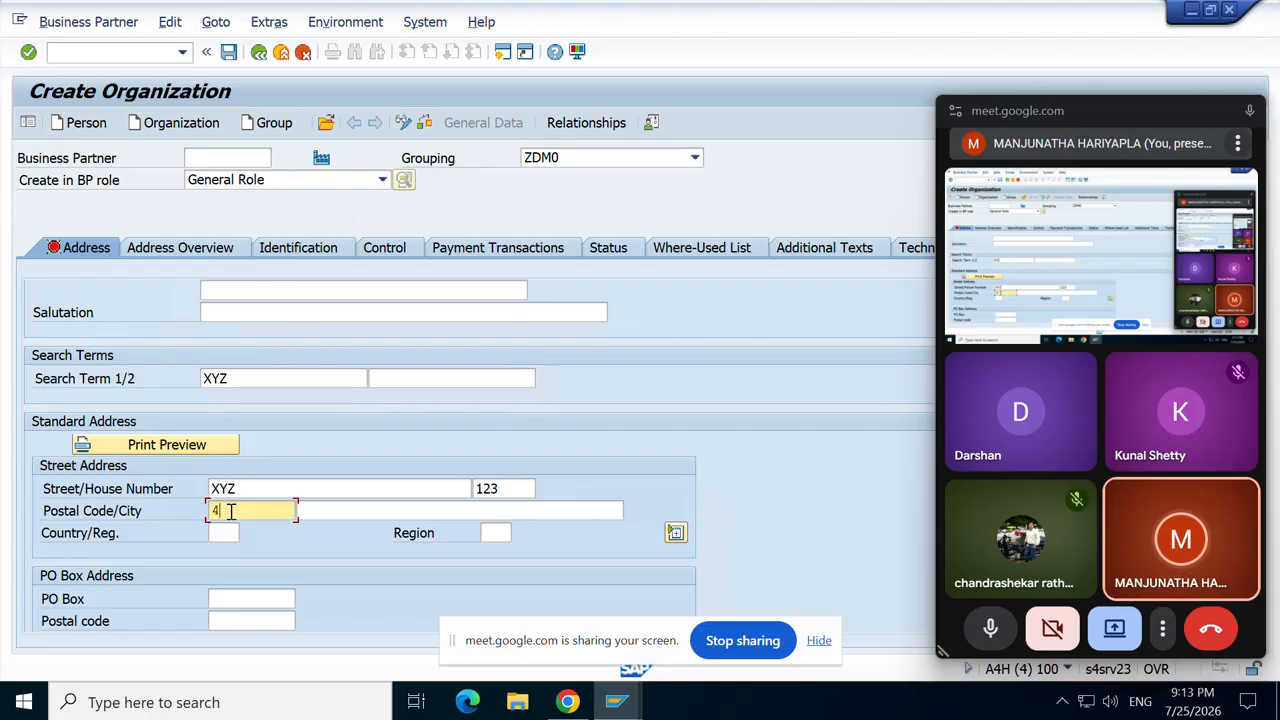
type("53124")
left_click(352, 501)
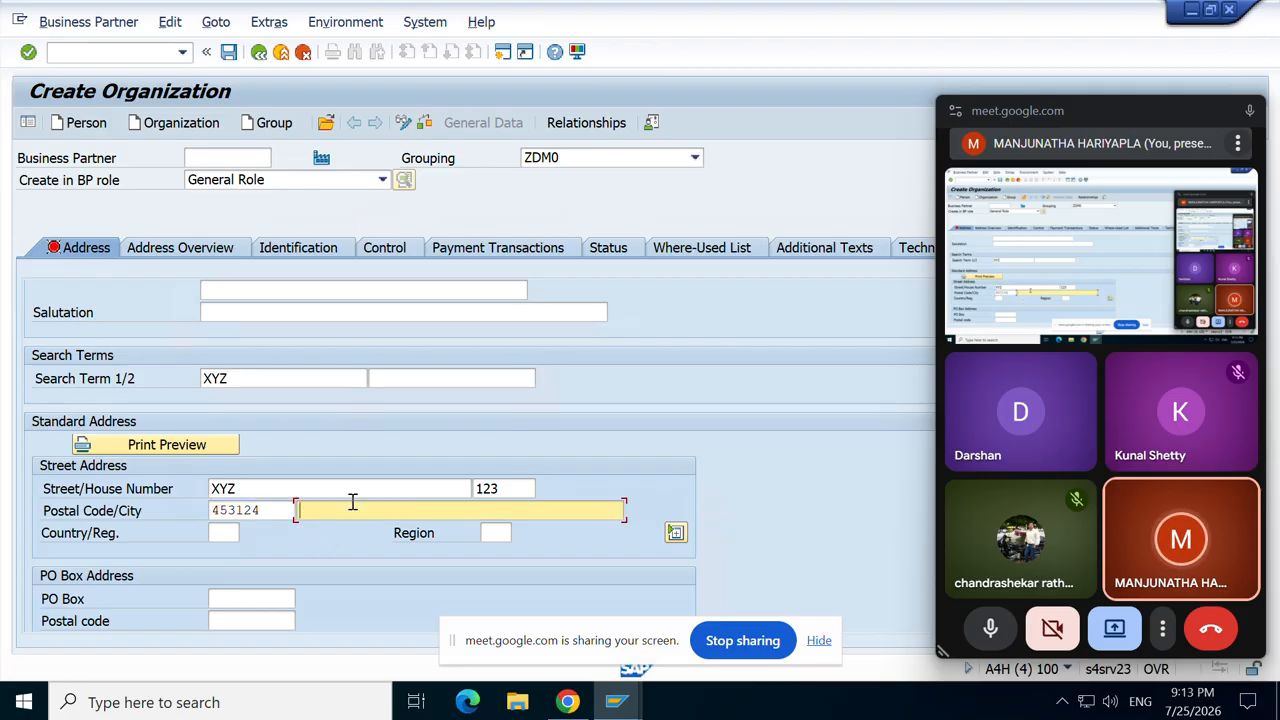
type("bANGL")
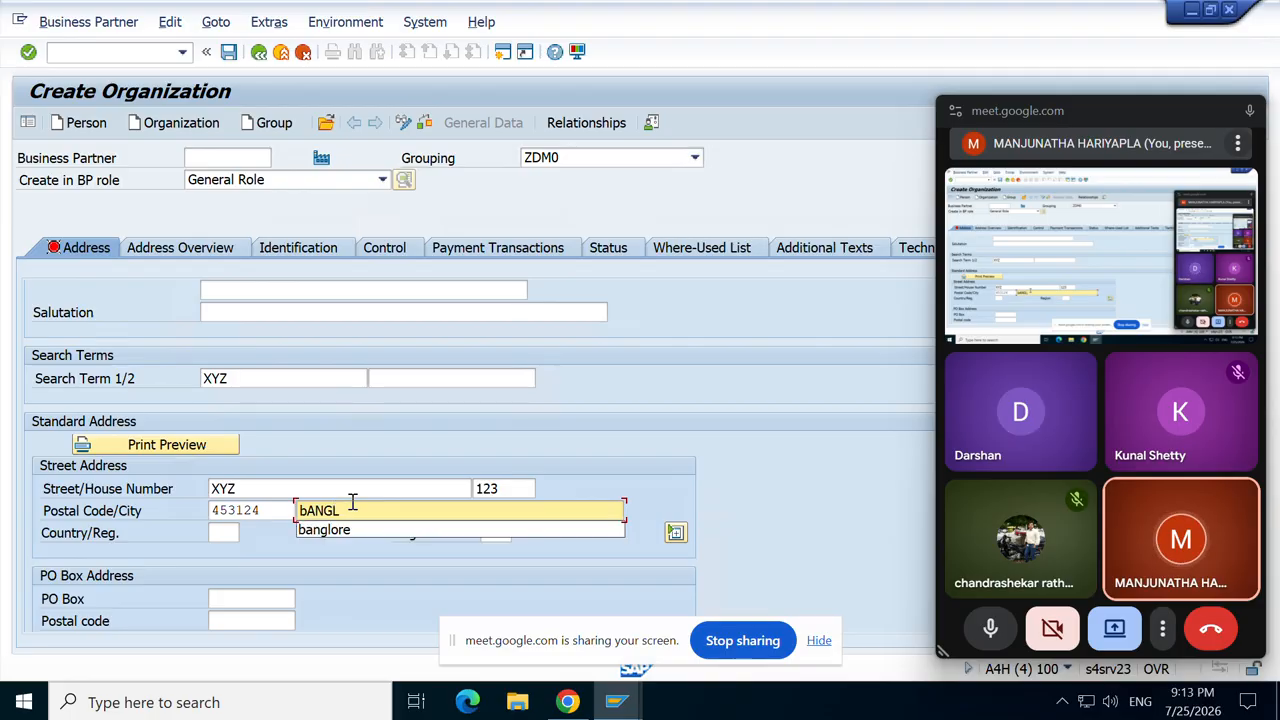
type("ORE")
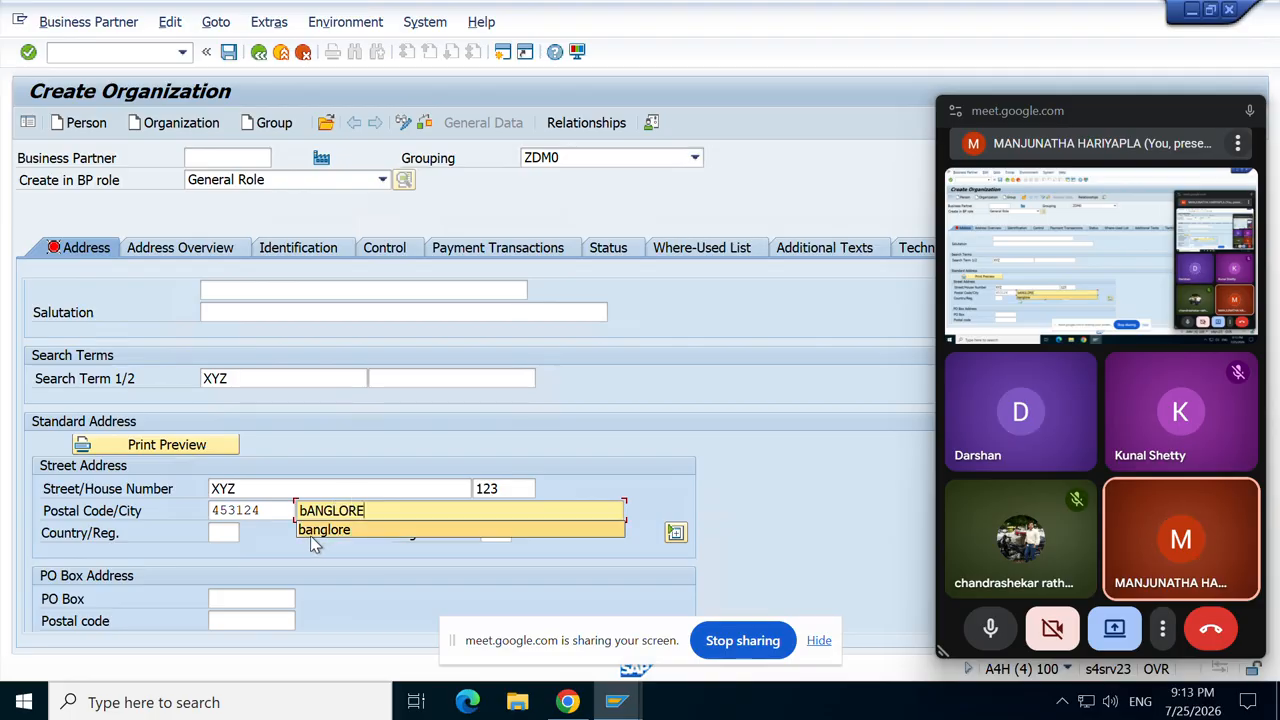
left_click(330, 534)
Step: Set country IN (India) and region 10 (Karnataka)
left_click(225, 530)
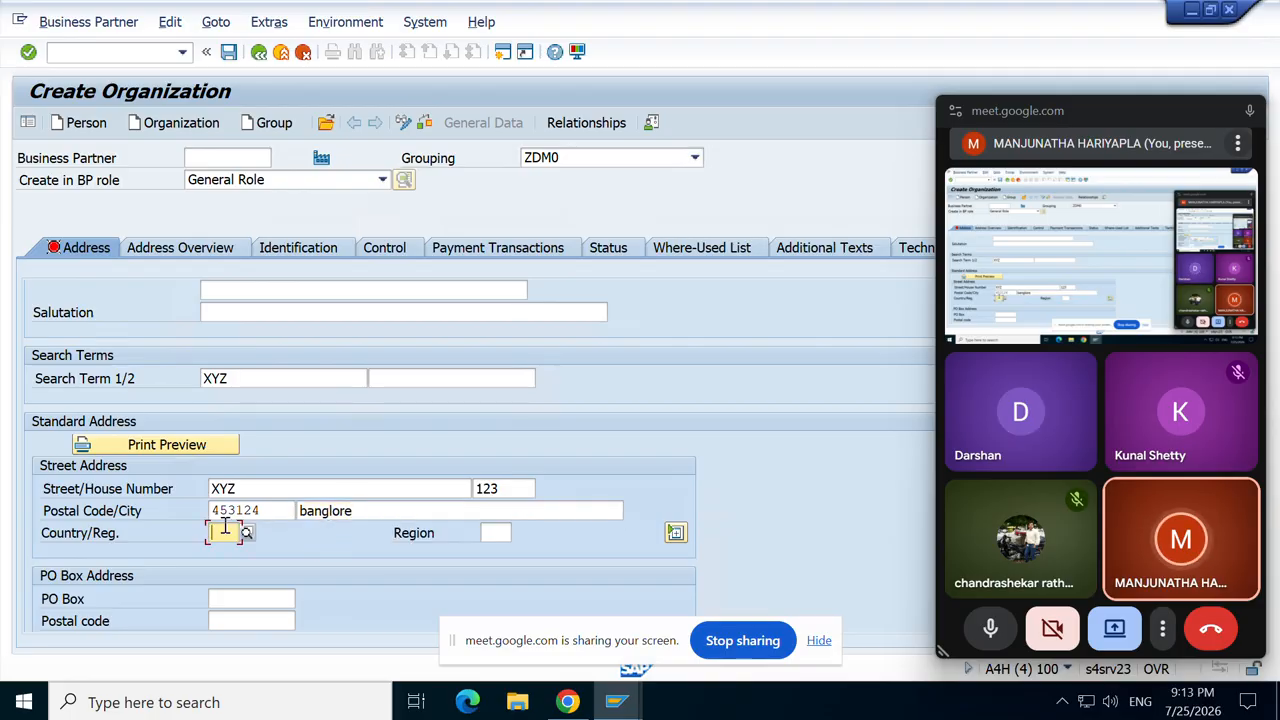
type("IN")
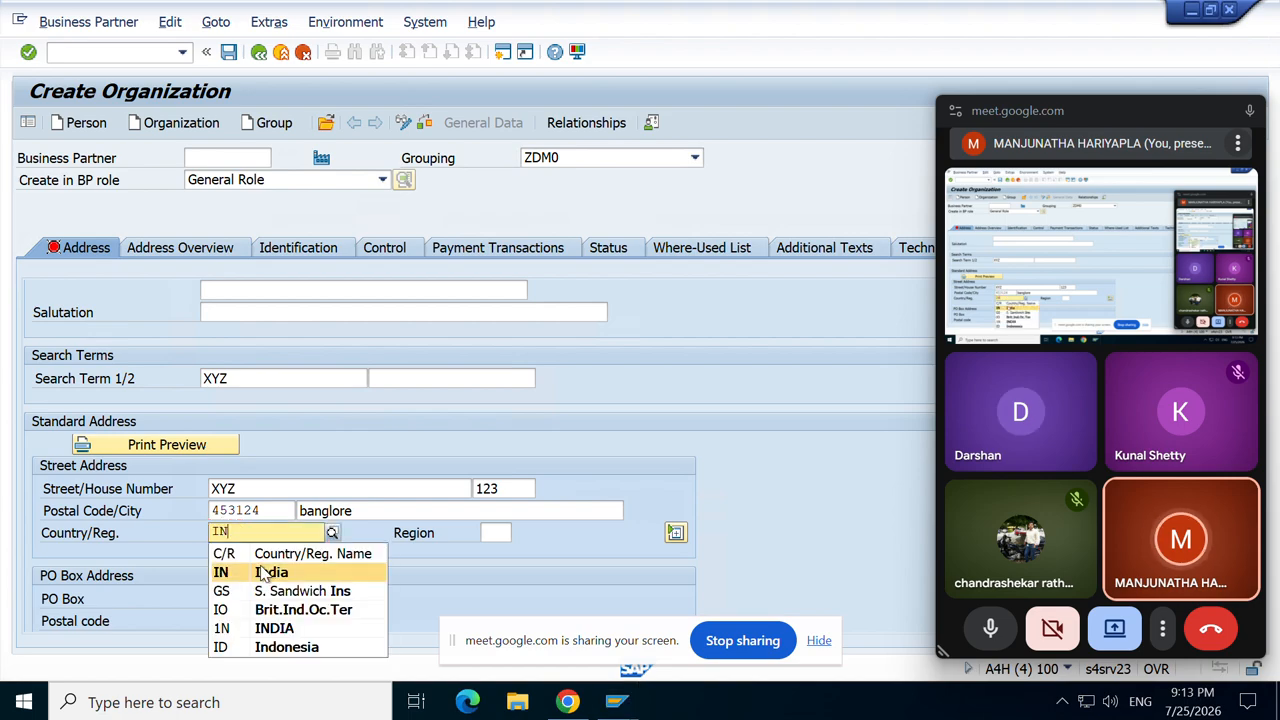
left_click(262, 572)
left_click(500, 533)
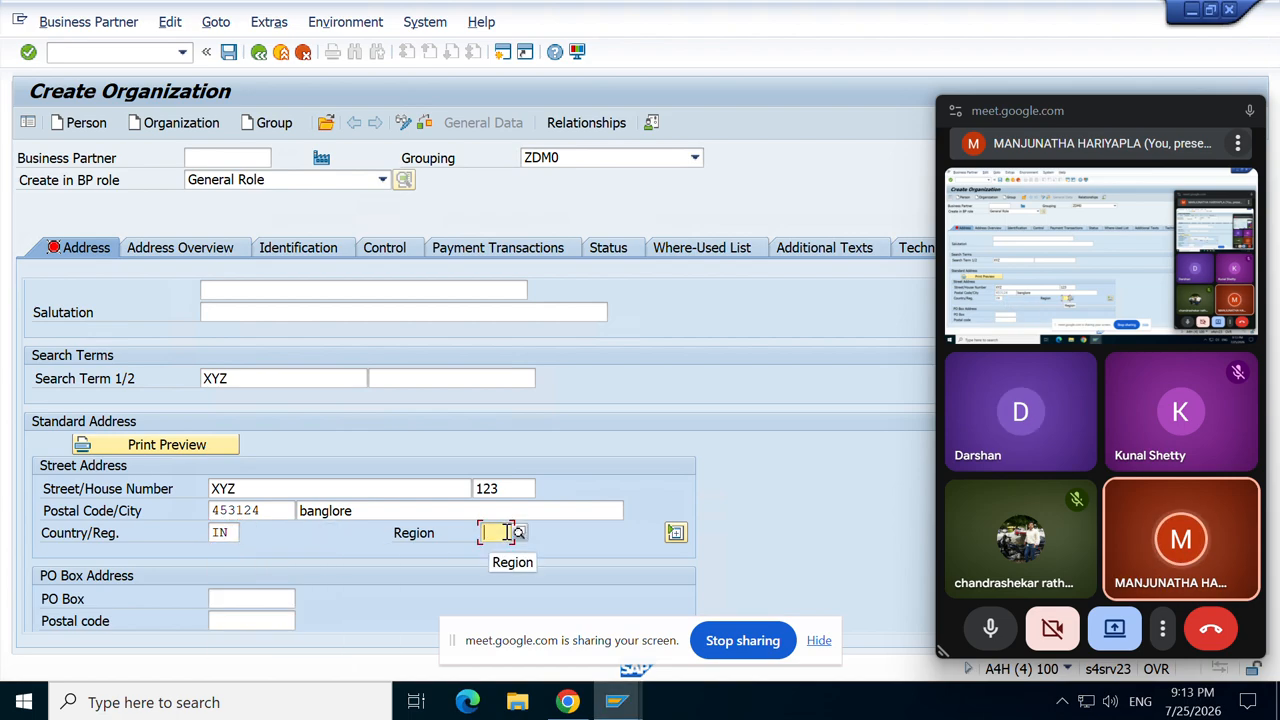
type("1")
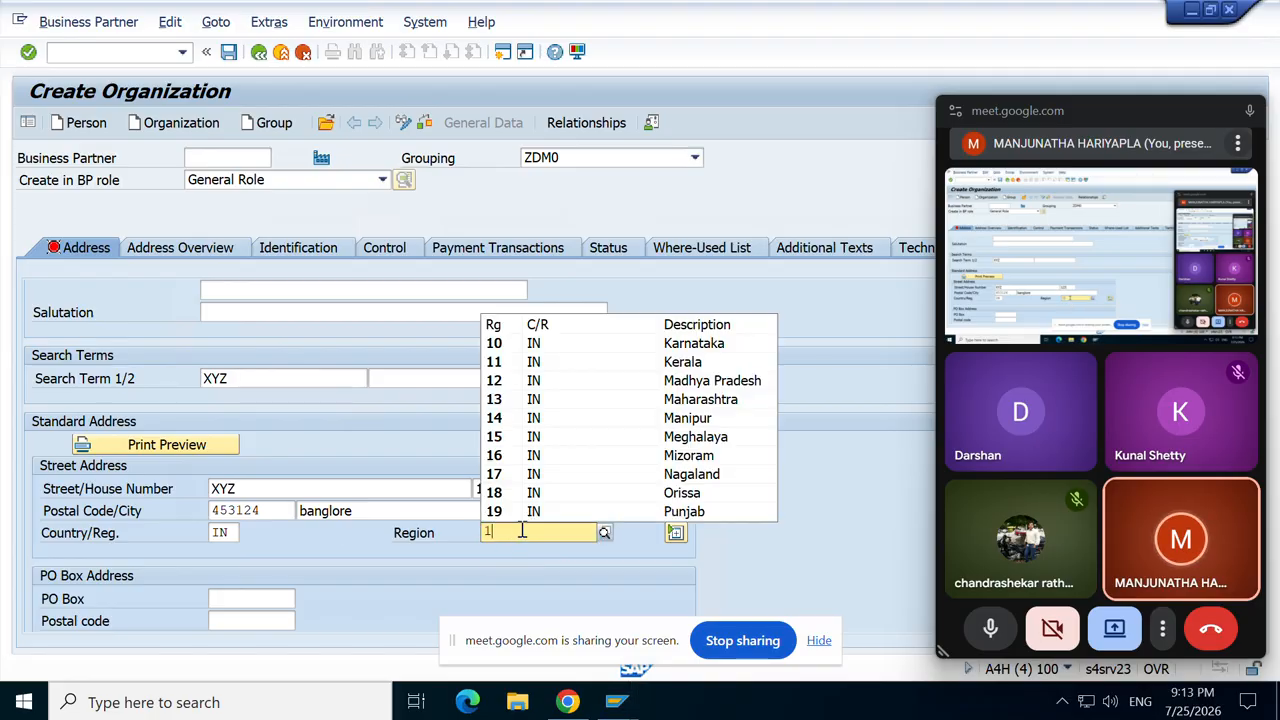
left_click(686, 346)
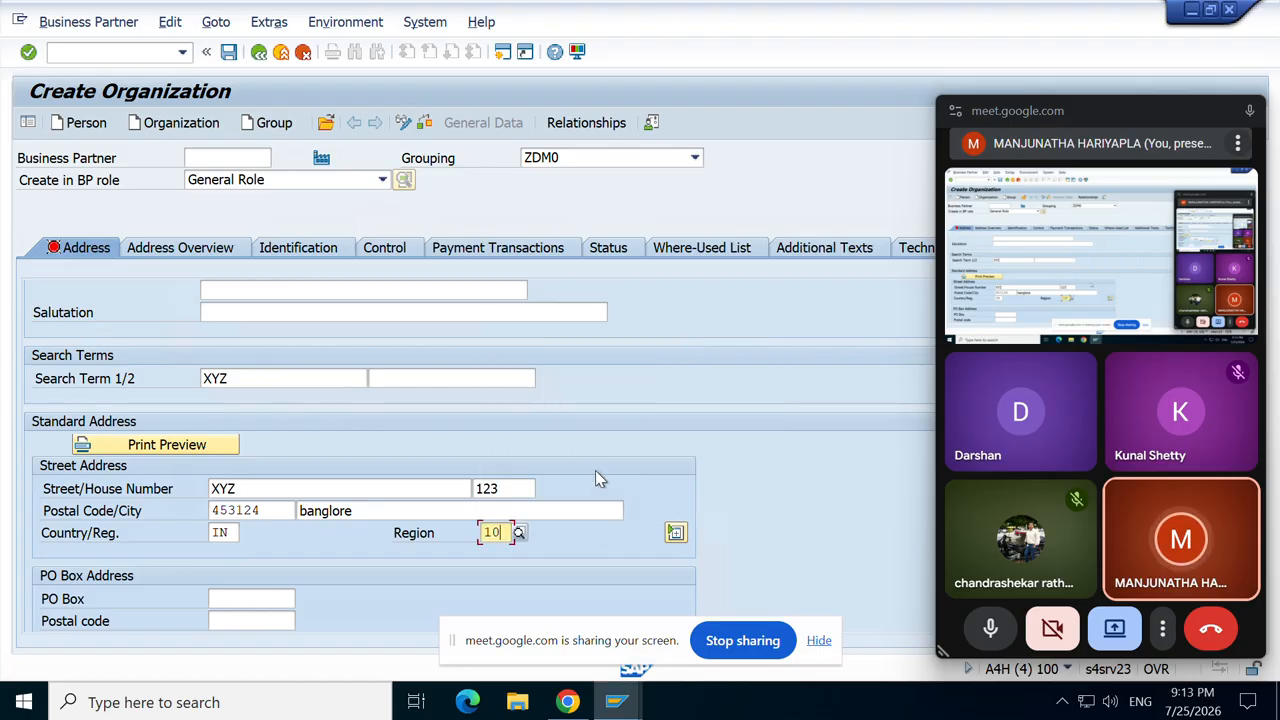
scroll(595, 470, "up", 2)
scroll(595, 470, "down", 6)
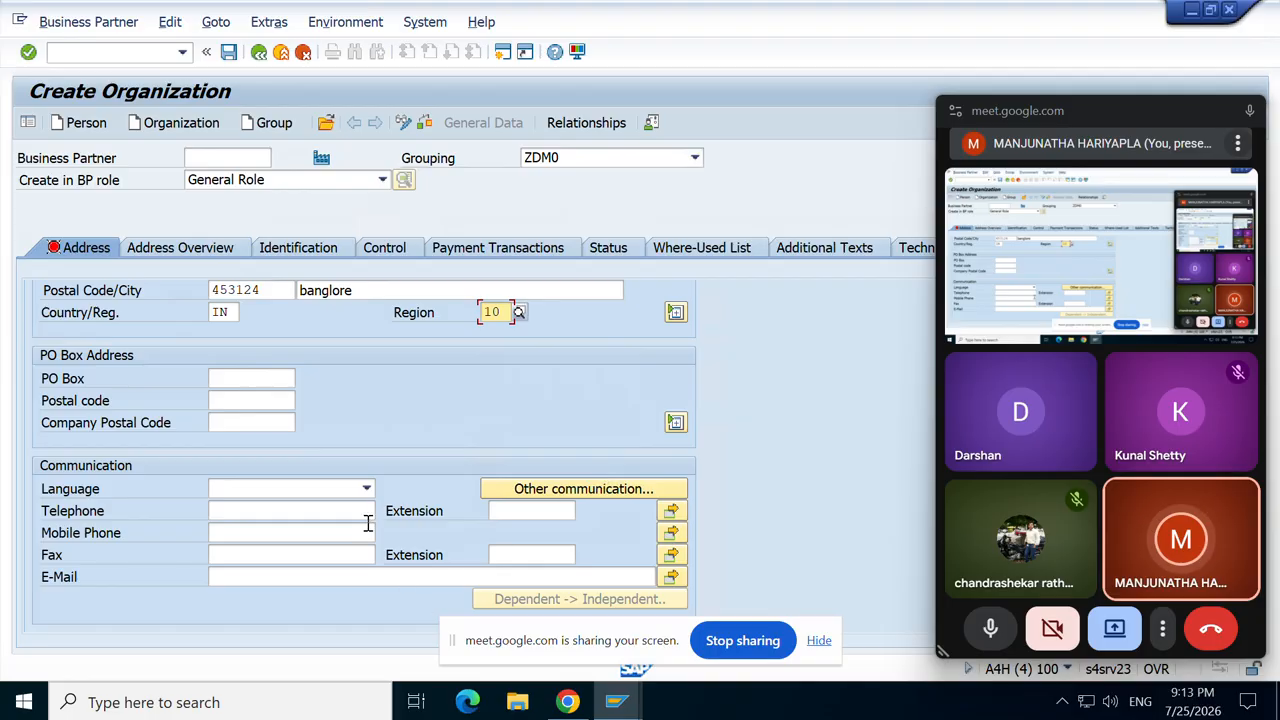
Step: Set the communication language to English
left_click(366, 488)
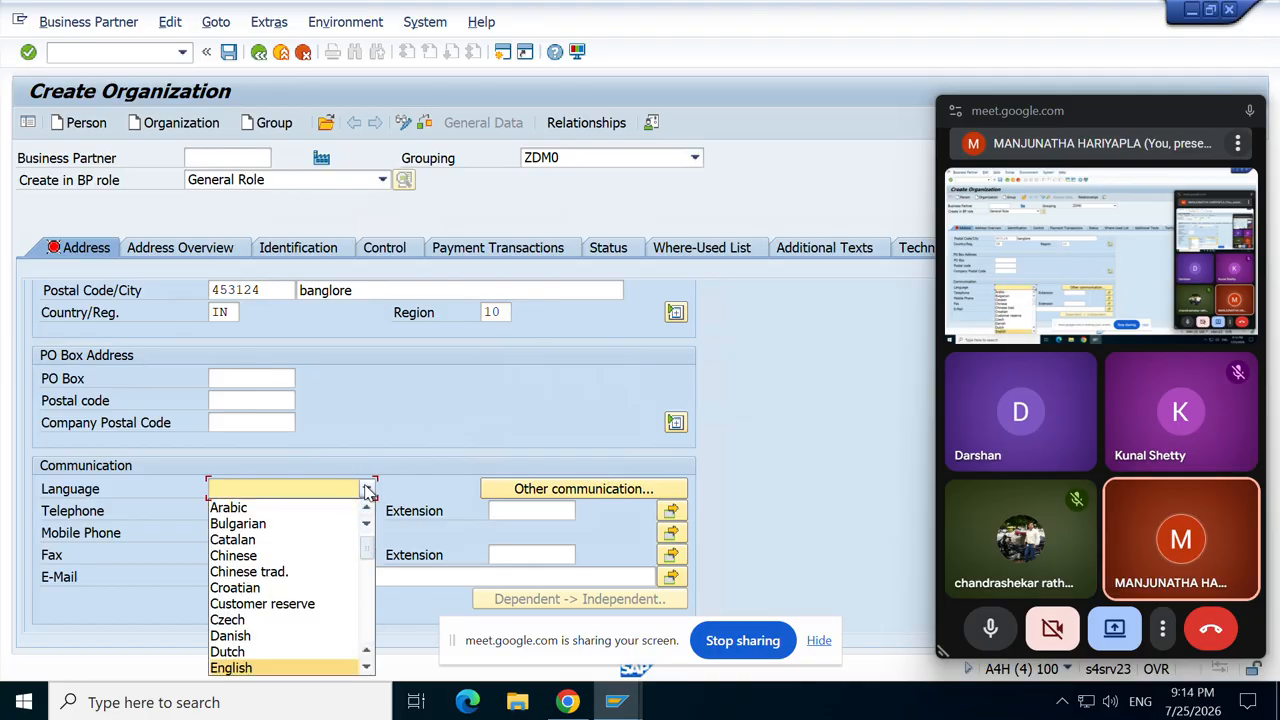
left_click(241, 667)
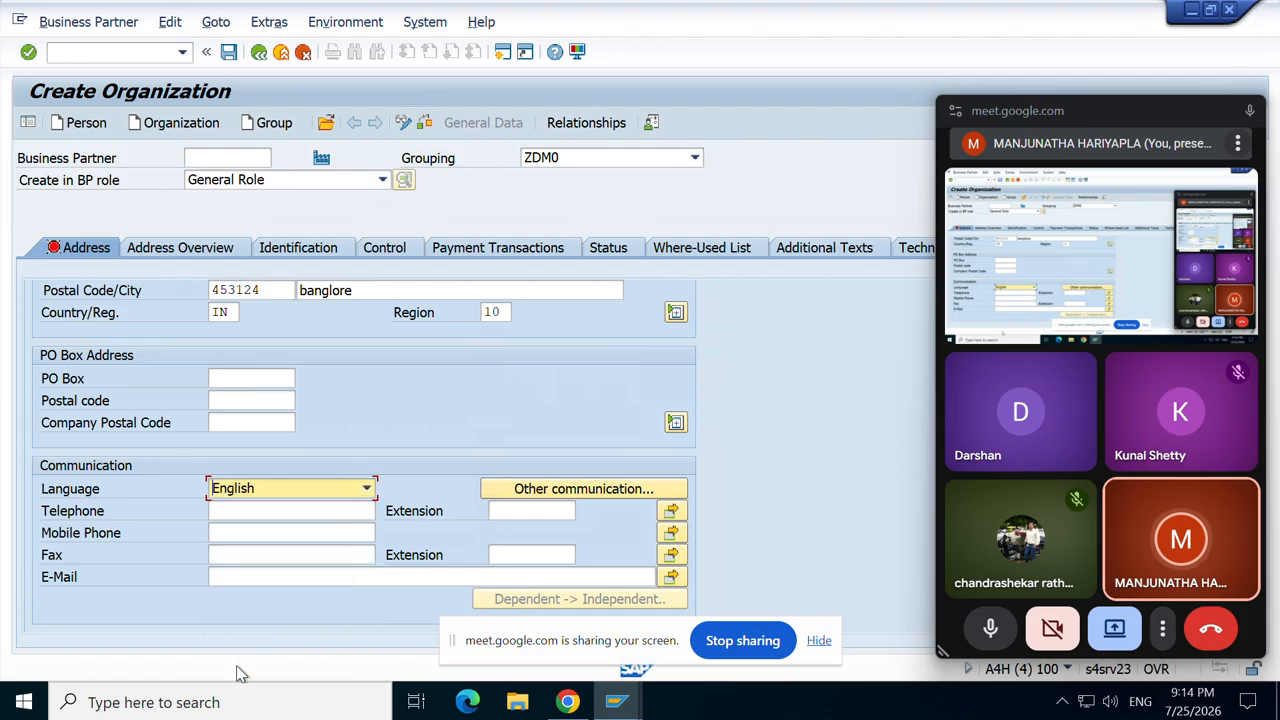
left_click(277, 510)
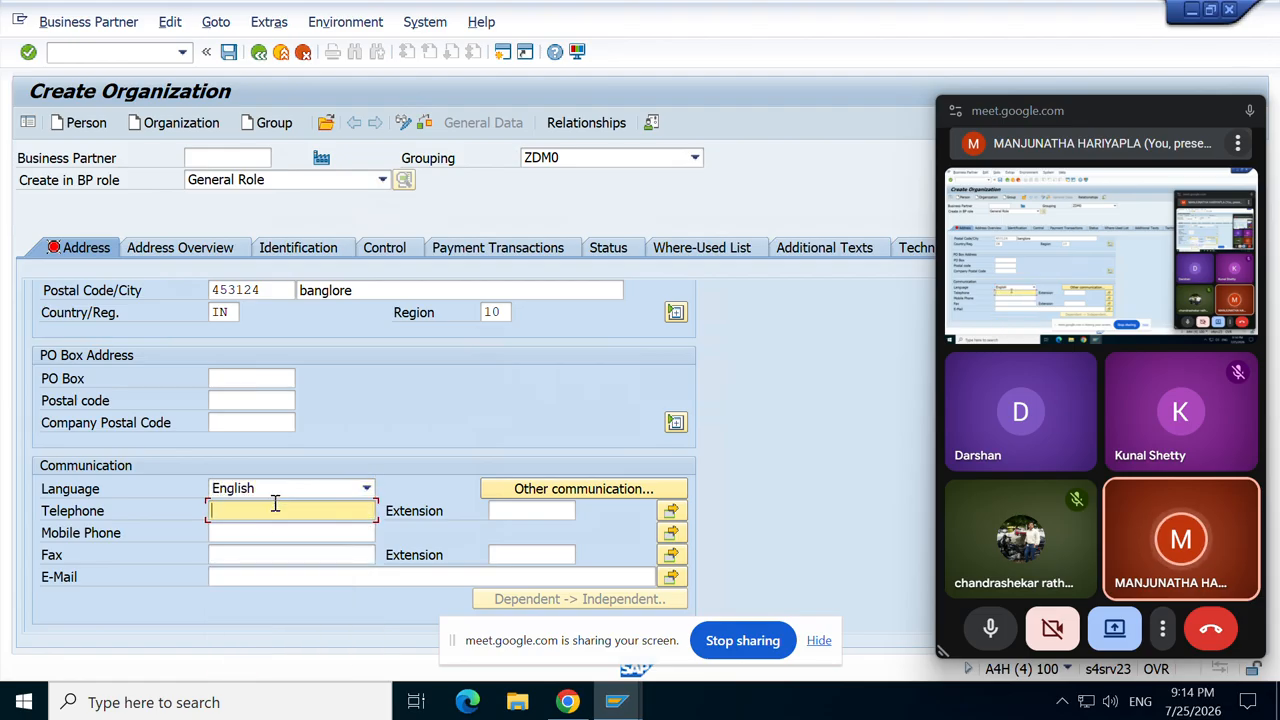
left_click(265, 553)
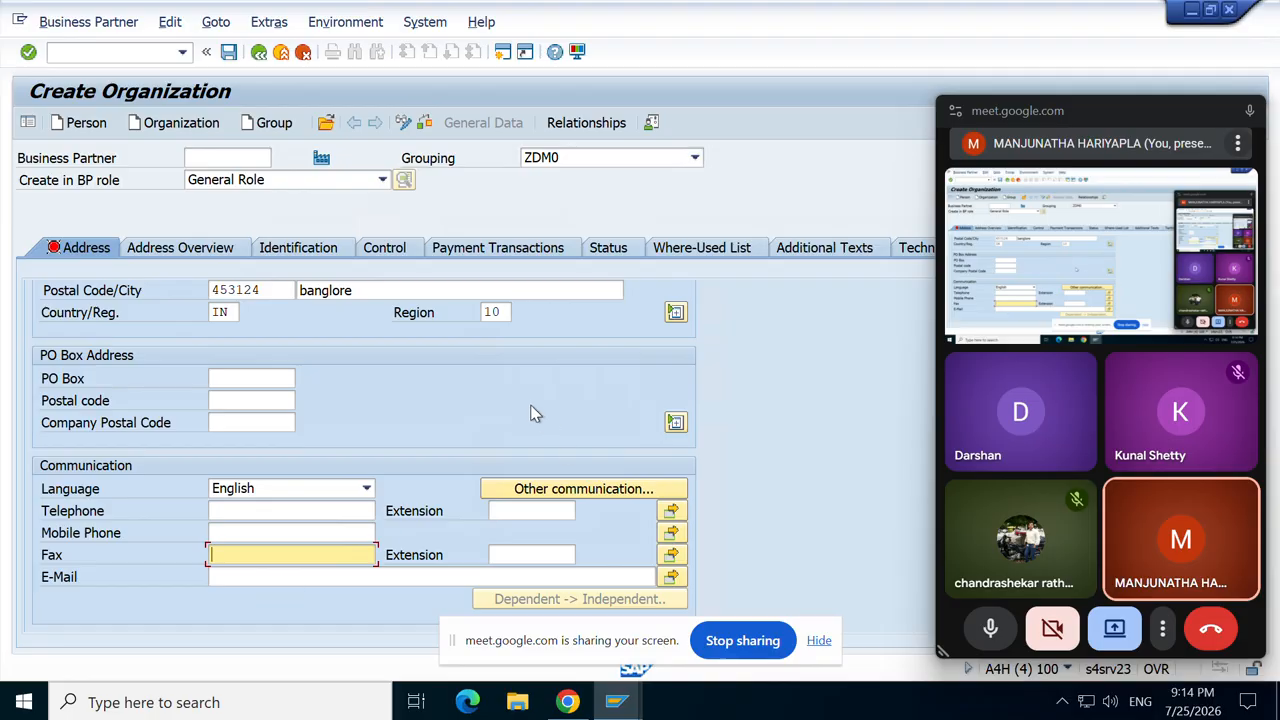
scroll(535, 414, "up", 5)
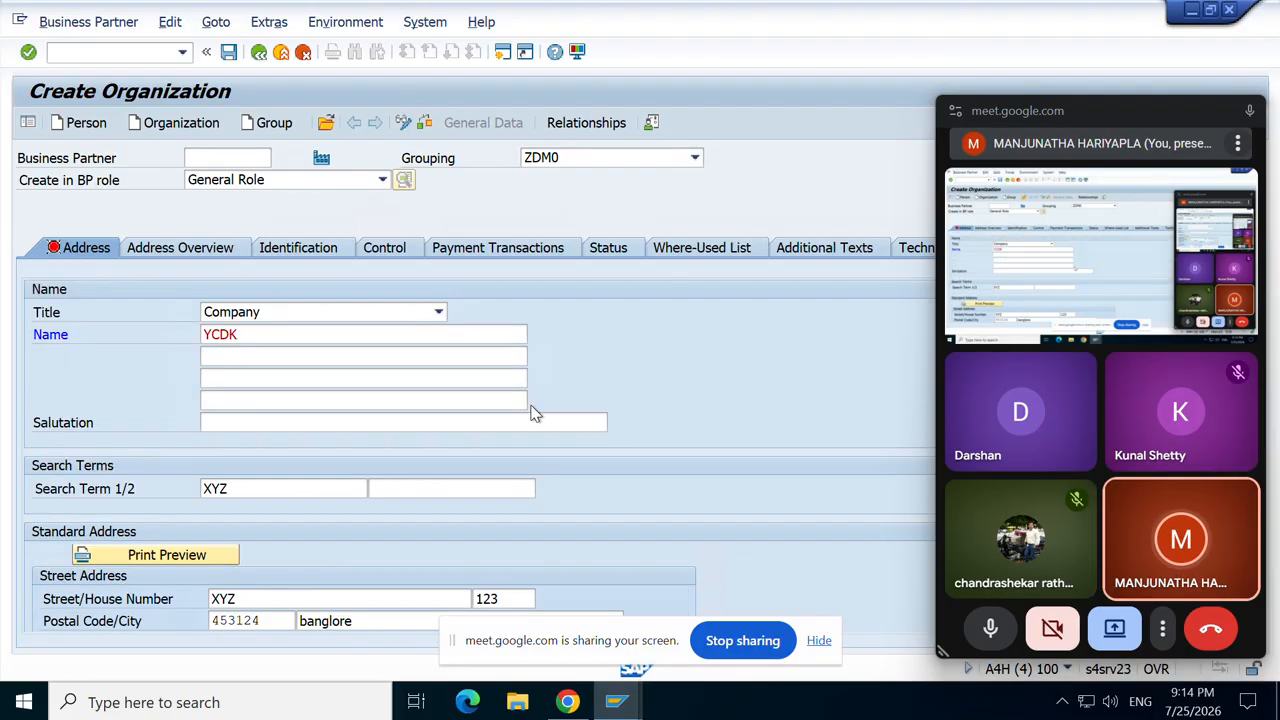
Step: Type several people's names into the Name 2 line beneath YCDK
left_click(296, 353)
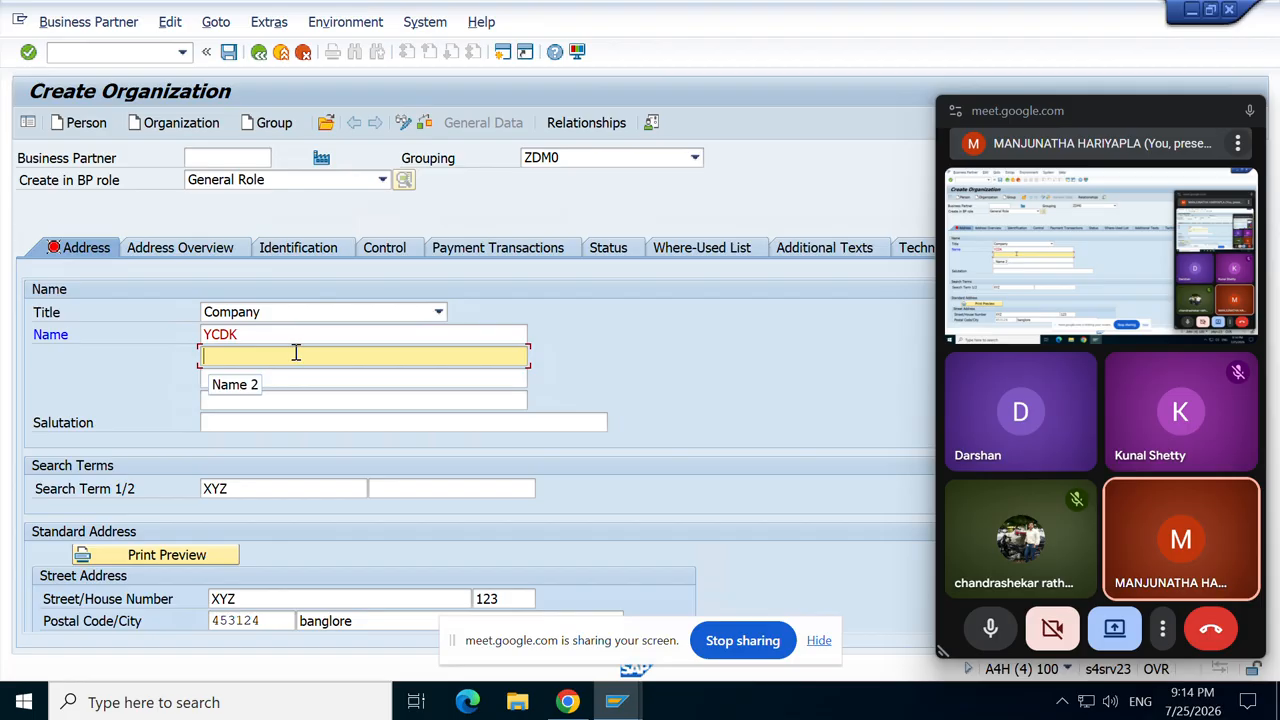
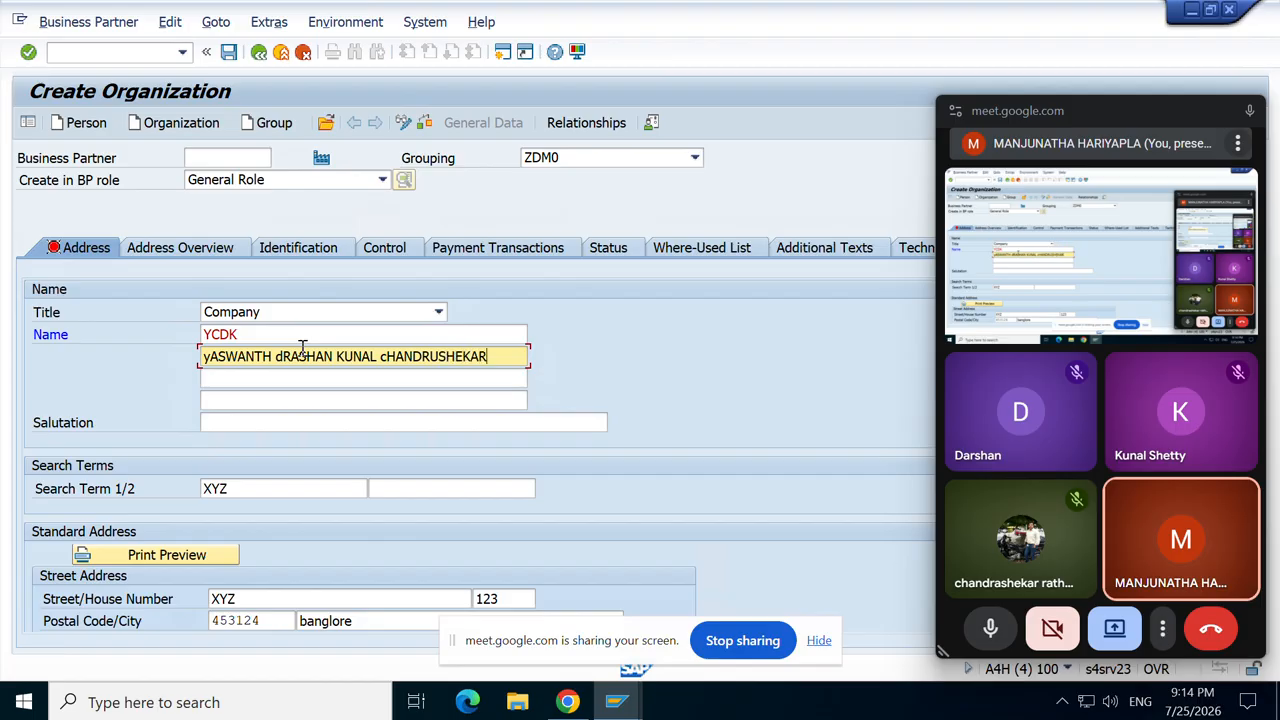
Step: Dismiss the NAME2 length warning and enter Mr as the salutation
key("Return")
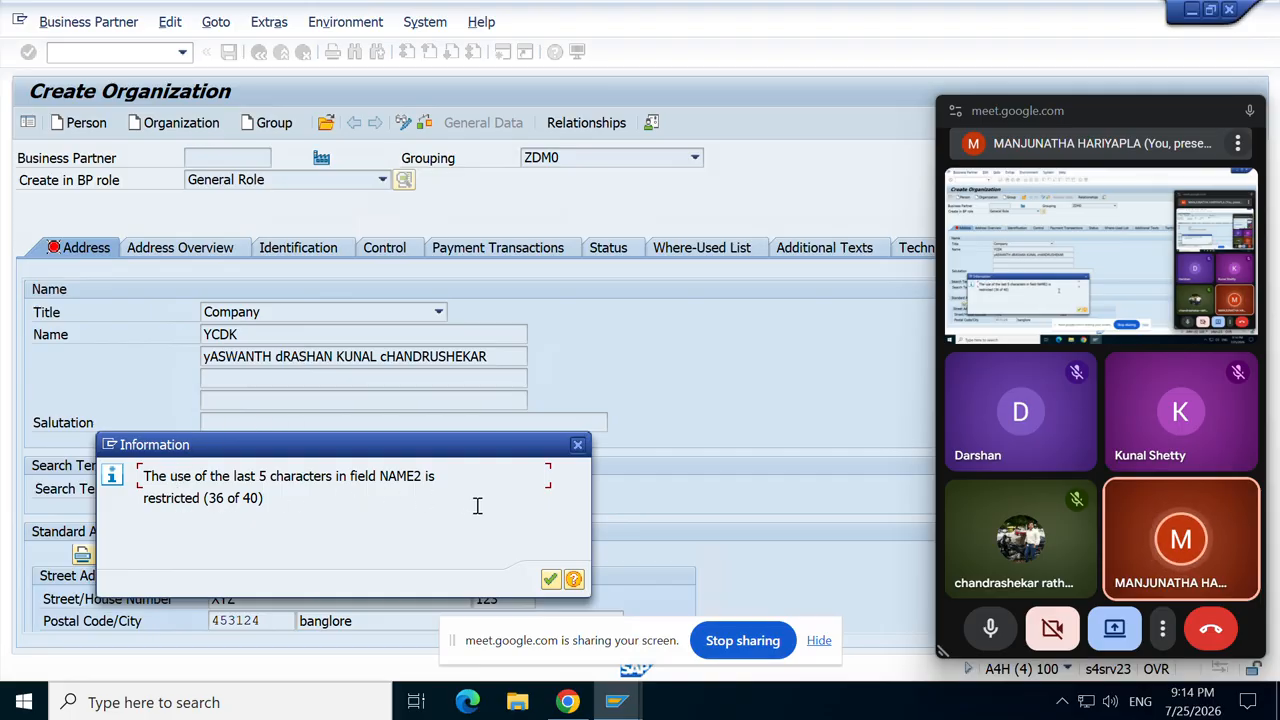
left_click(551, 580)
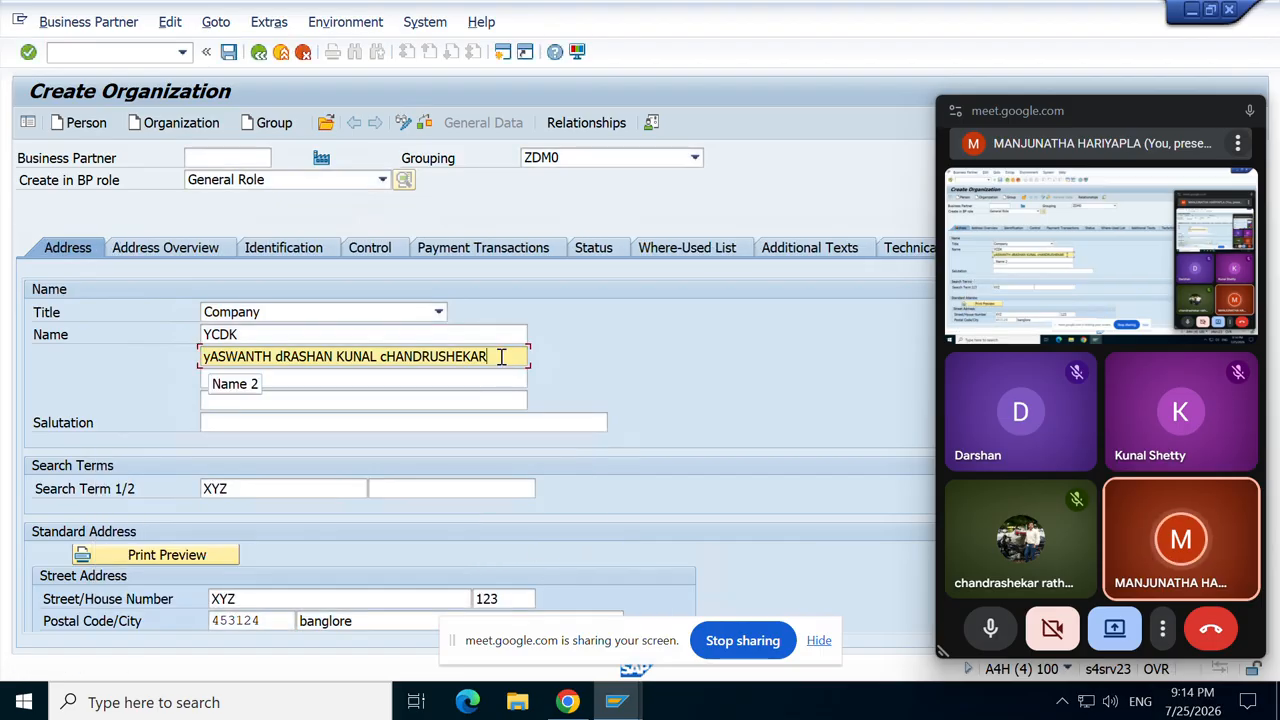
left_click(372, 378)
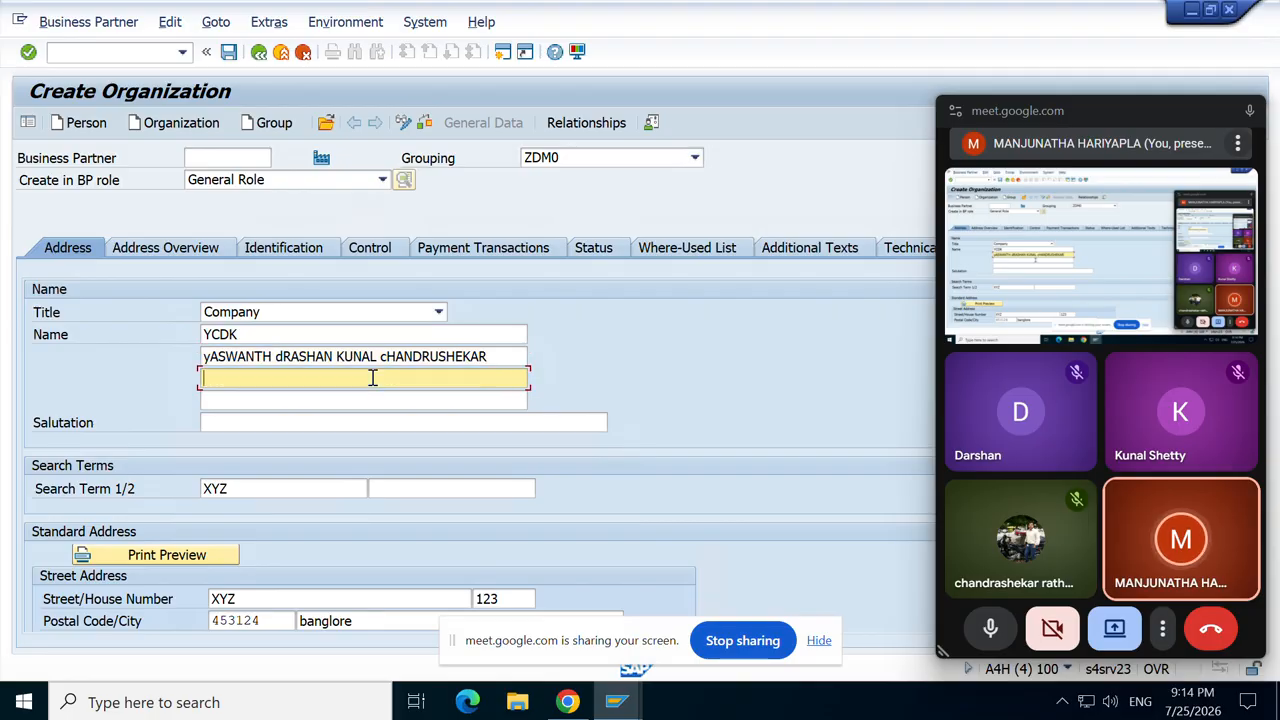
left_click(234, 422)
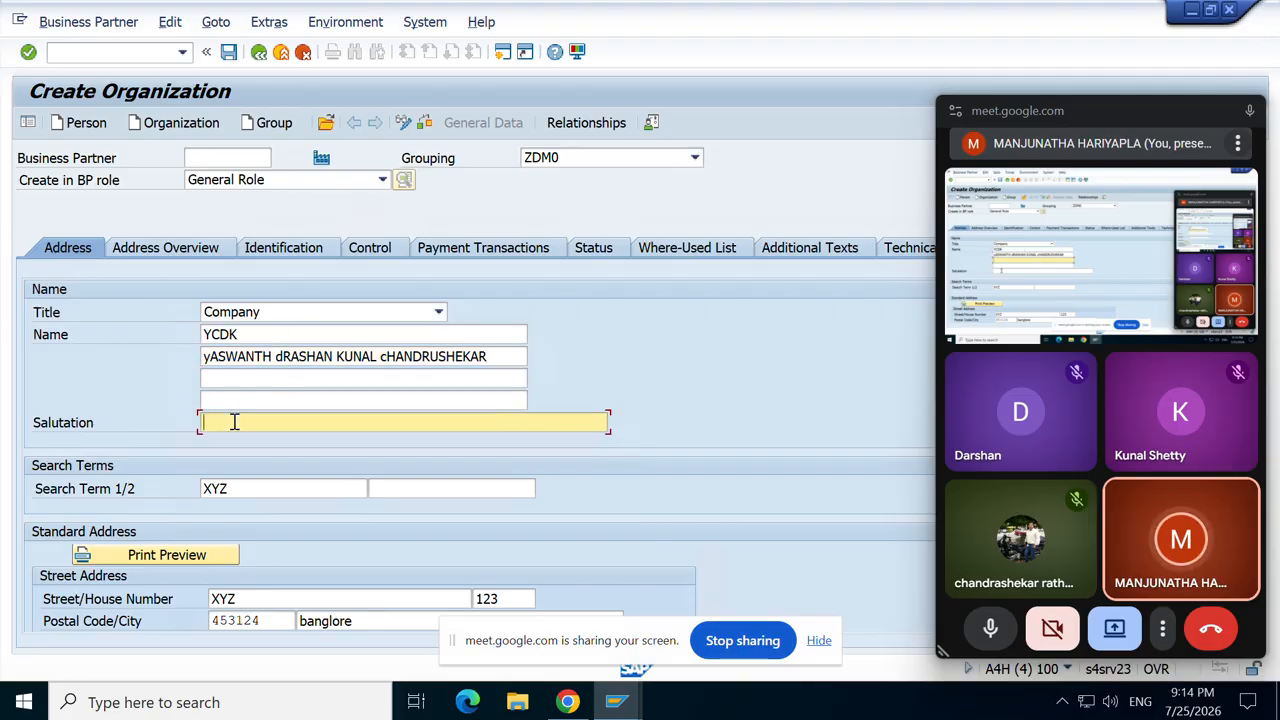
type("mR")
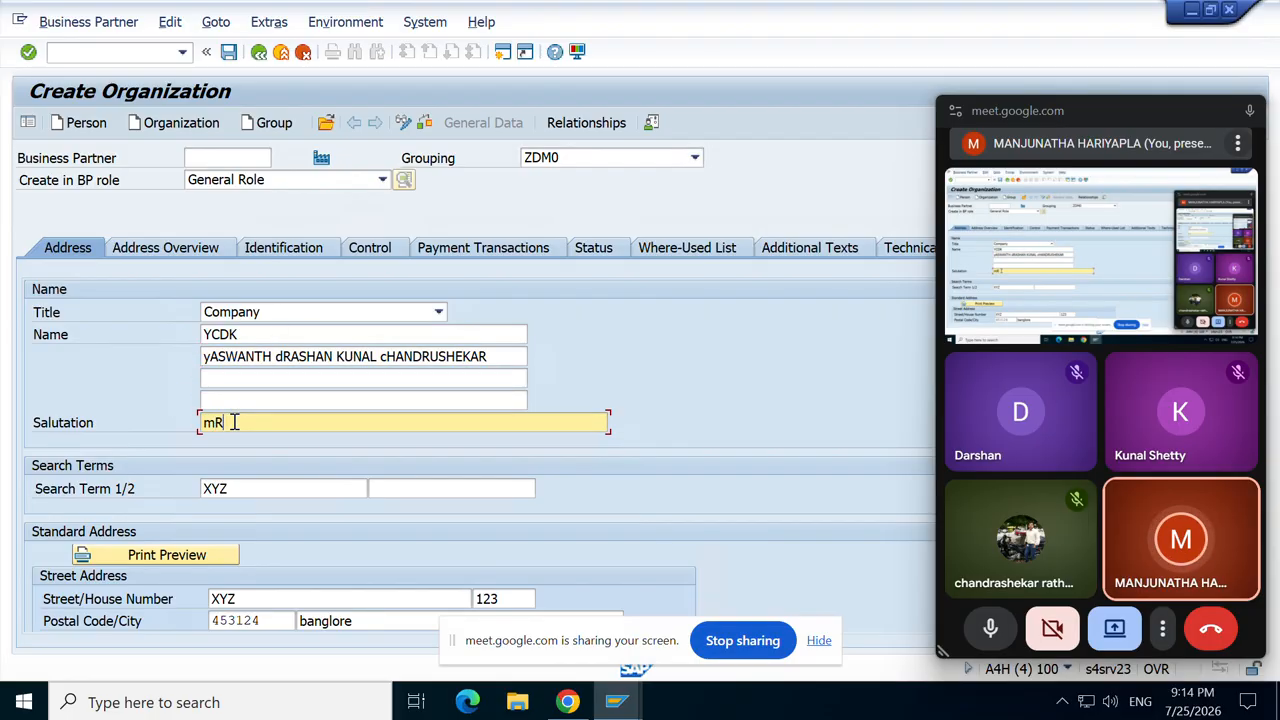
key("BackSpace")
key("BackSpace")
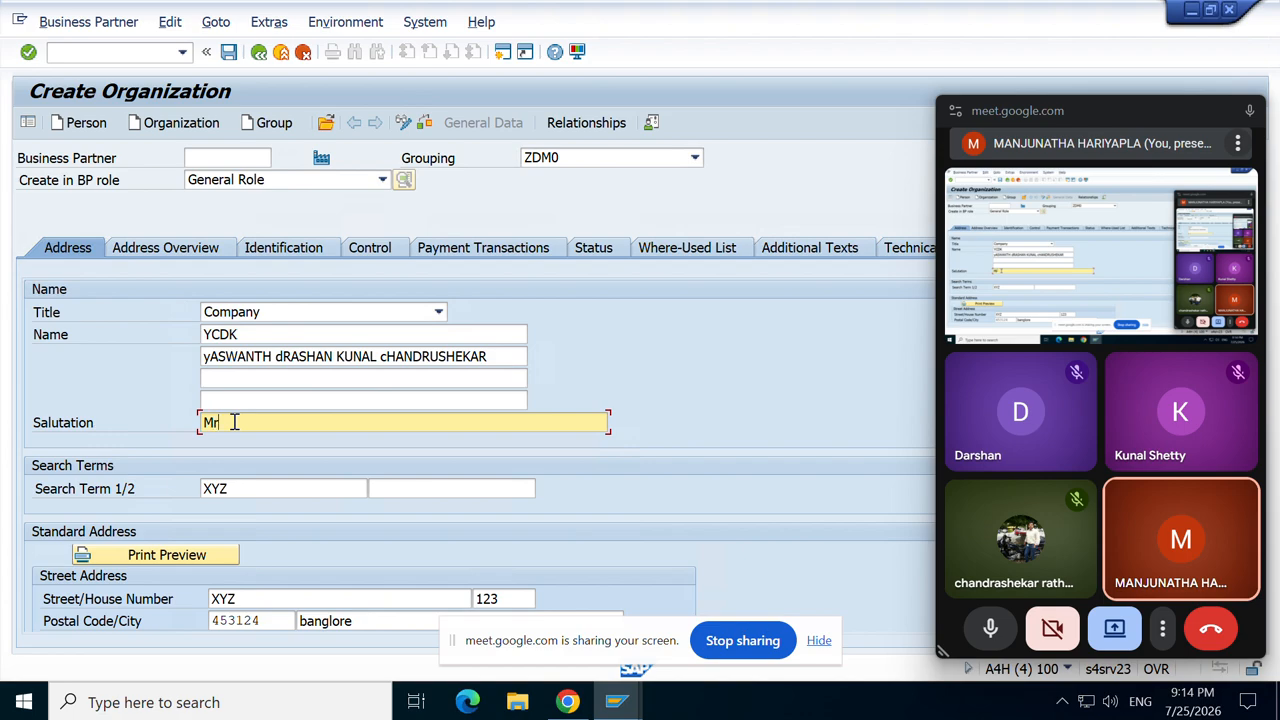
Step: Review the Address Overview and Identification tabs, keeping BP role General Role with no industry entered
left_click(165, 248)
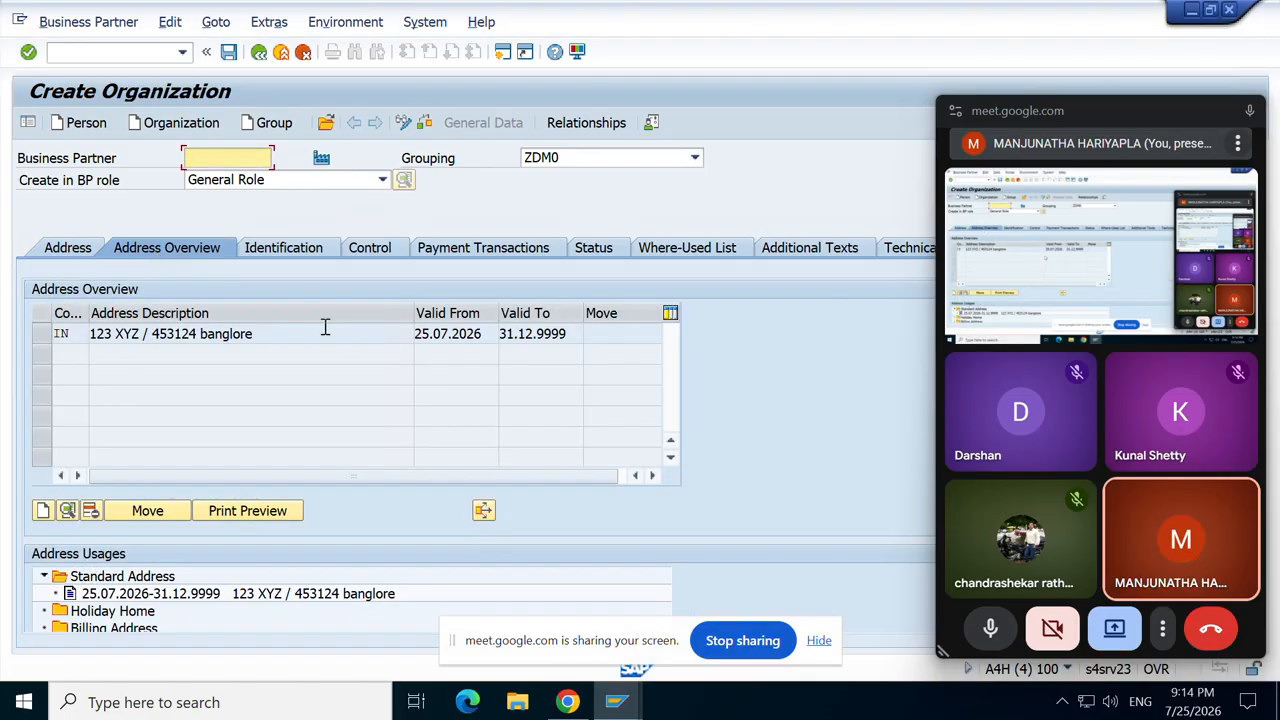
left_click(282, 248)
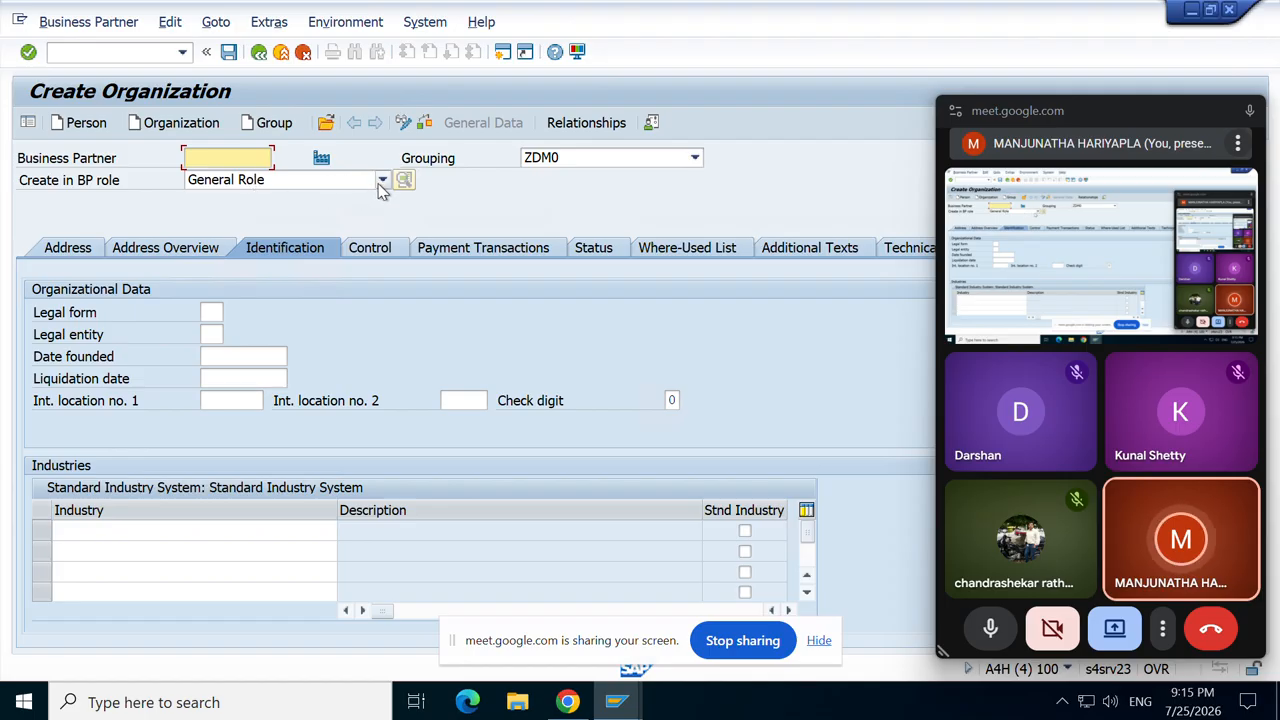
left_click(382, 181)
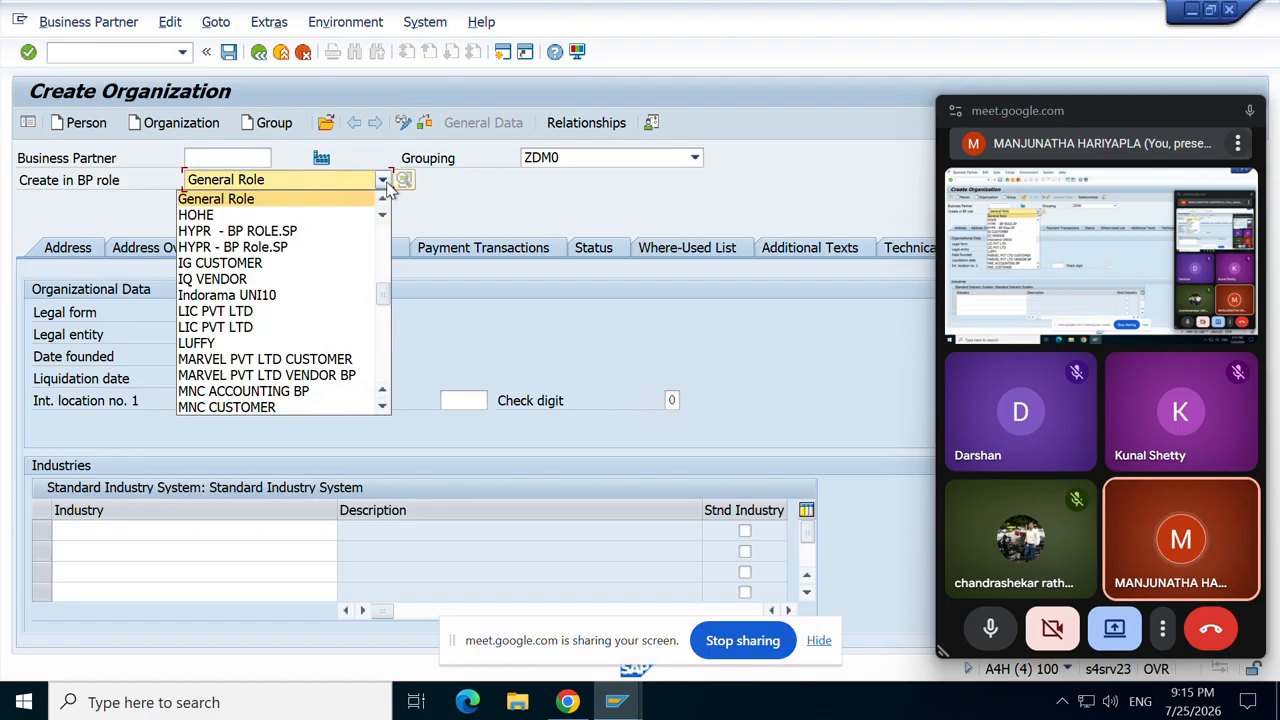
left_click(387, 186)
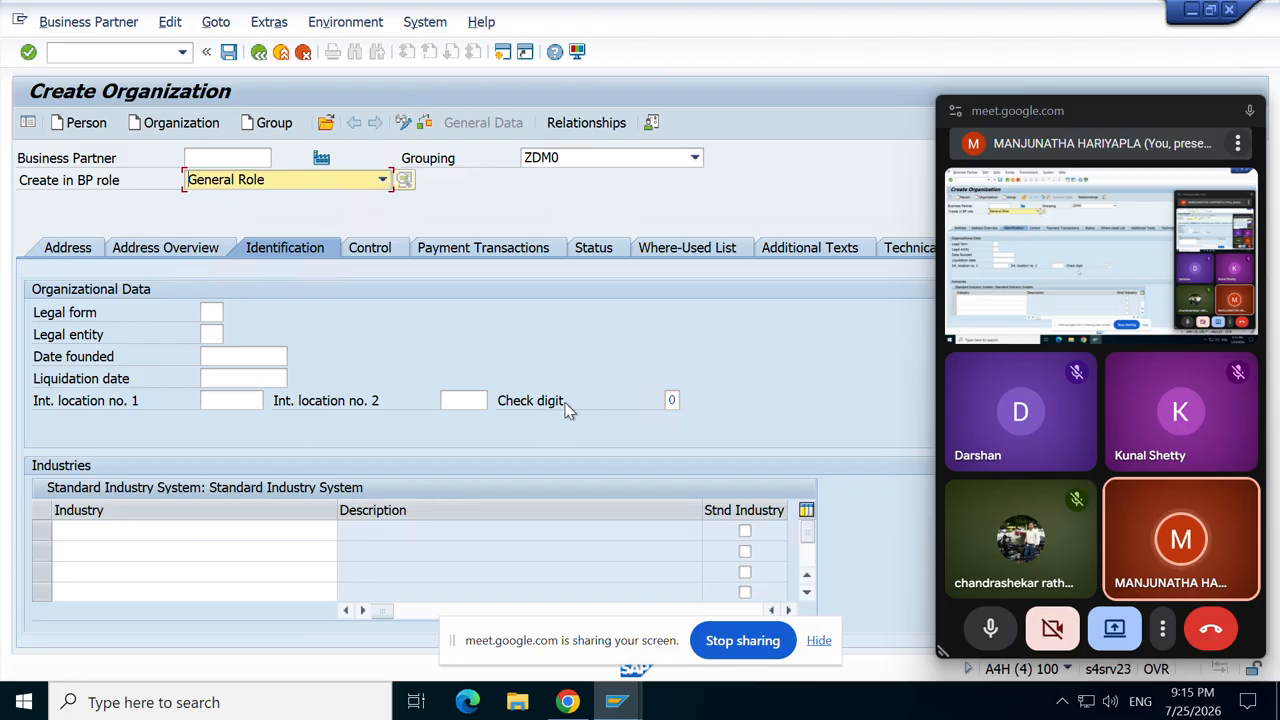
left_click(279, 532)
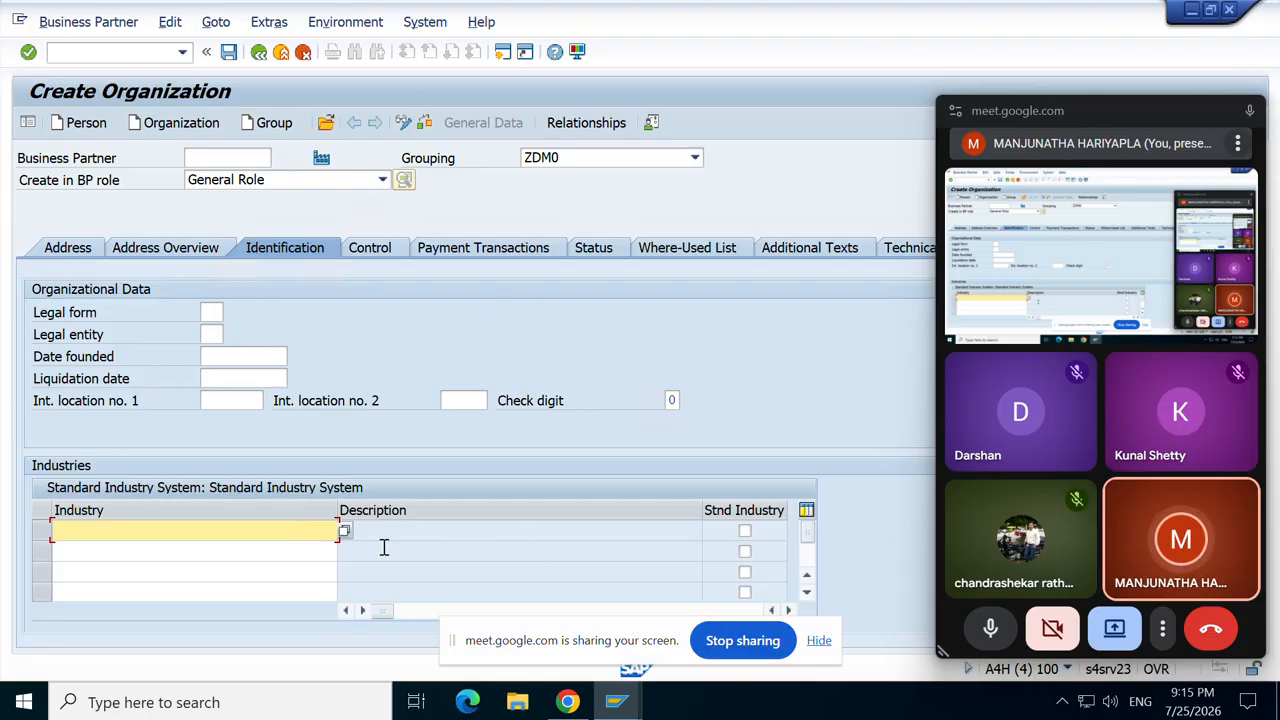
left_click(390, 248)
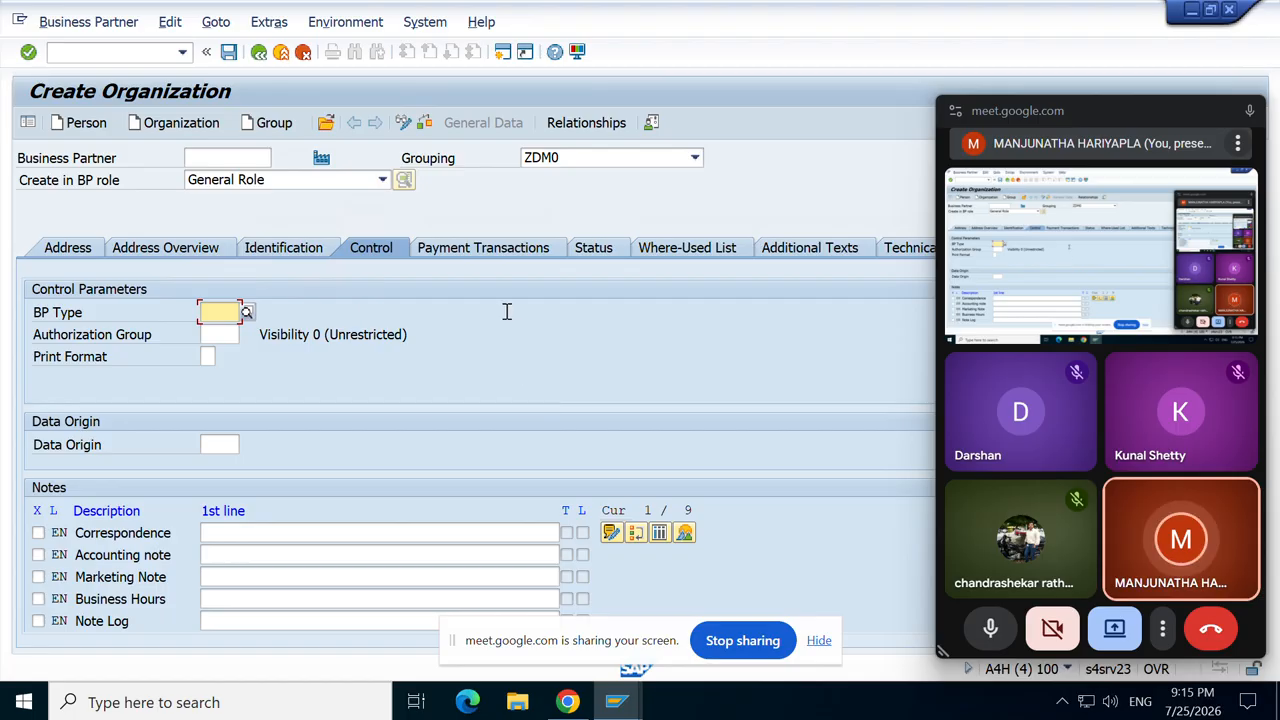
Step: Look through the bank details, Status and Additional Texts tabs, then return to the Address data
left_click(496, 253)
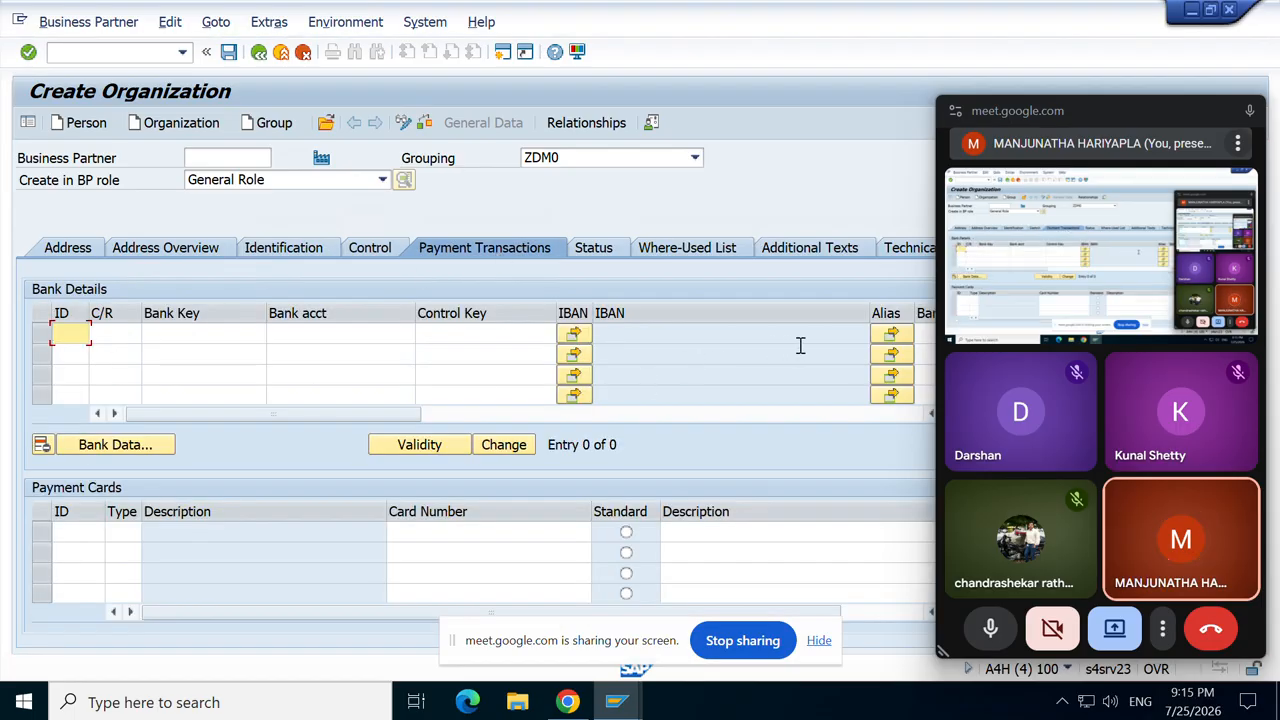
left_click(438, 336)
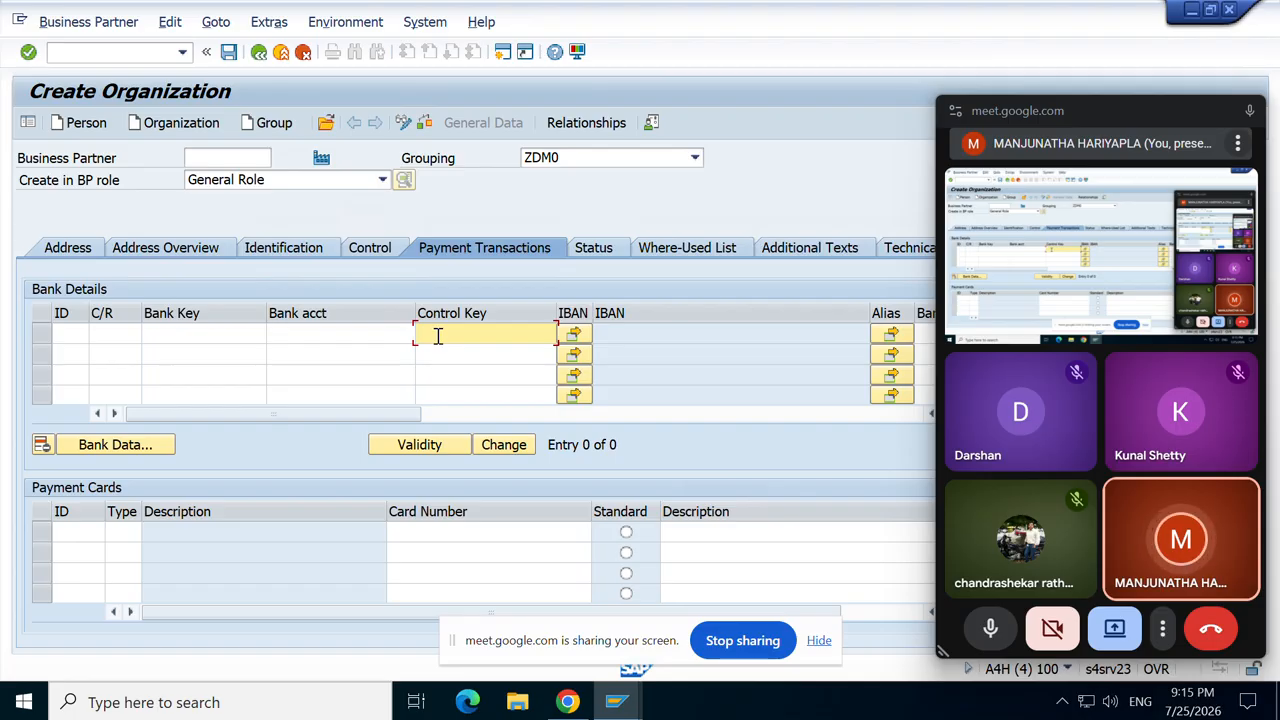
key("Tab")
key("Tab")
key("Tab")
key("Tab")
key("Tab")
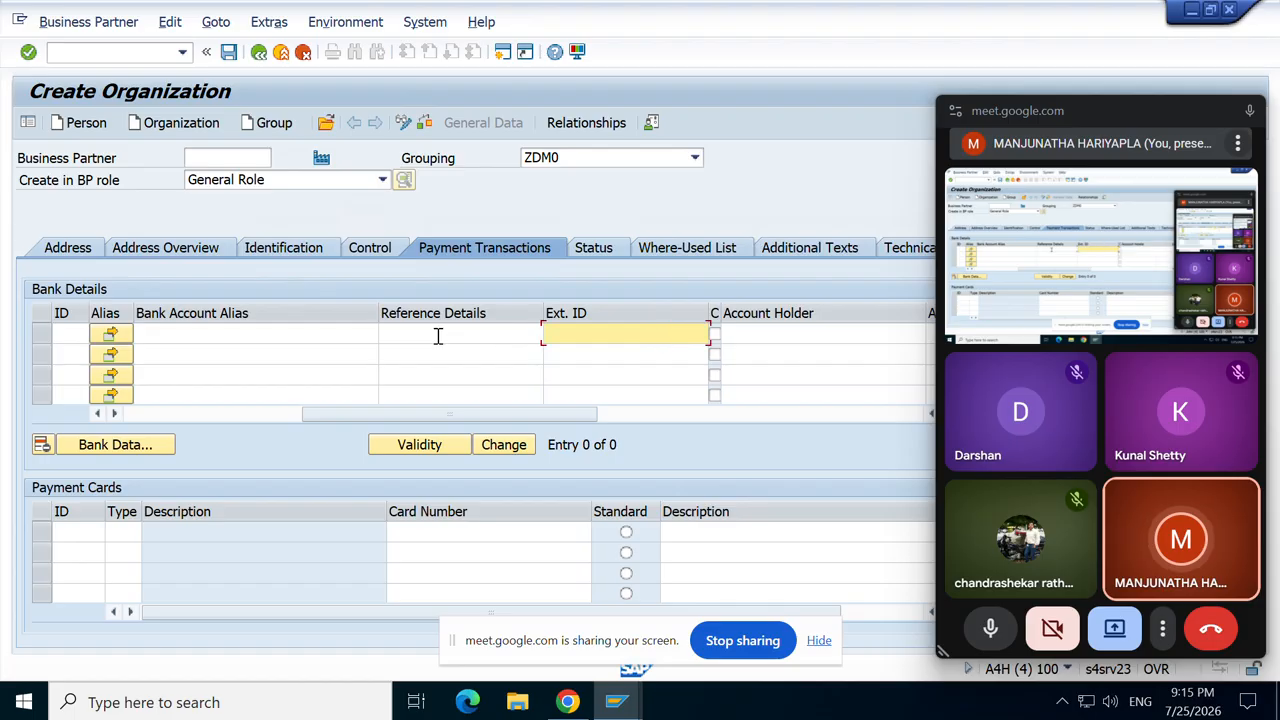
key("Tab")
key("Tab")
key("Tab")
key("Tab")
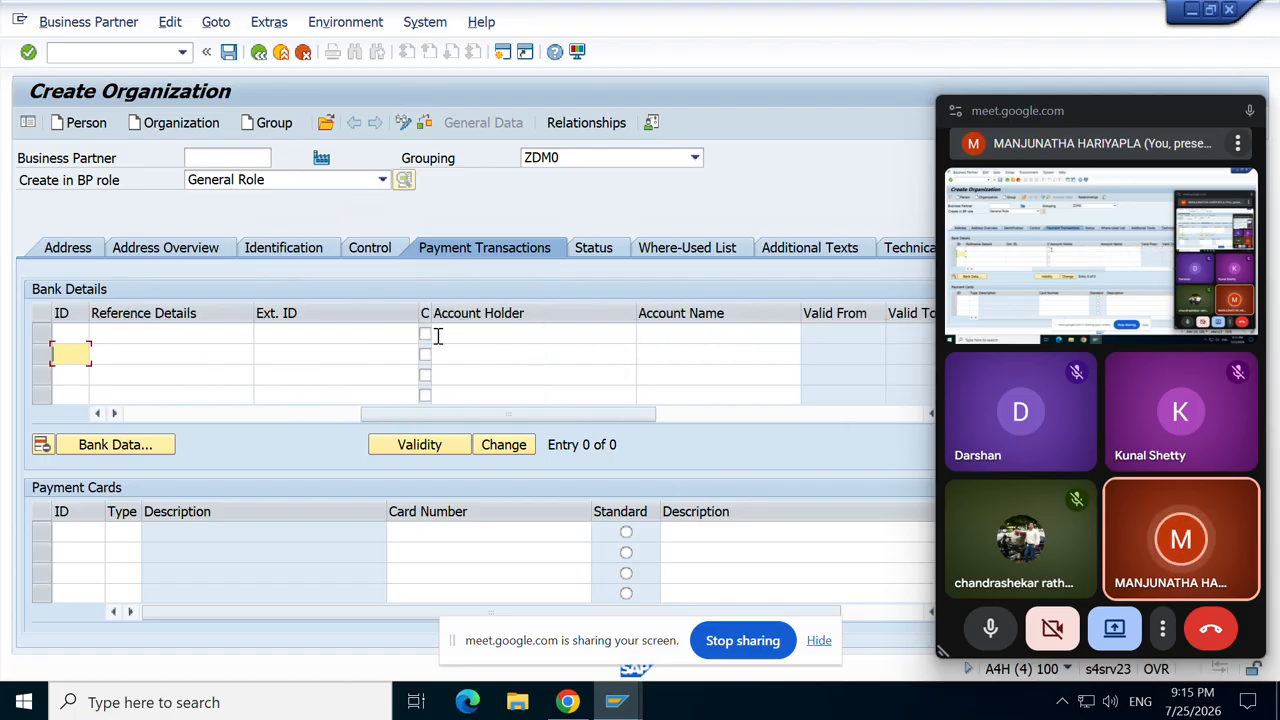
left_click(603, 258)
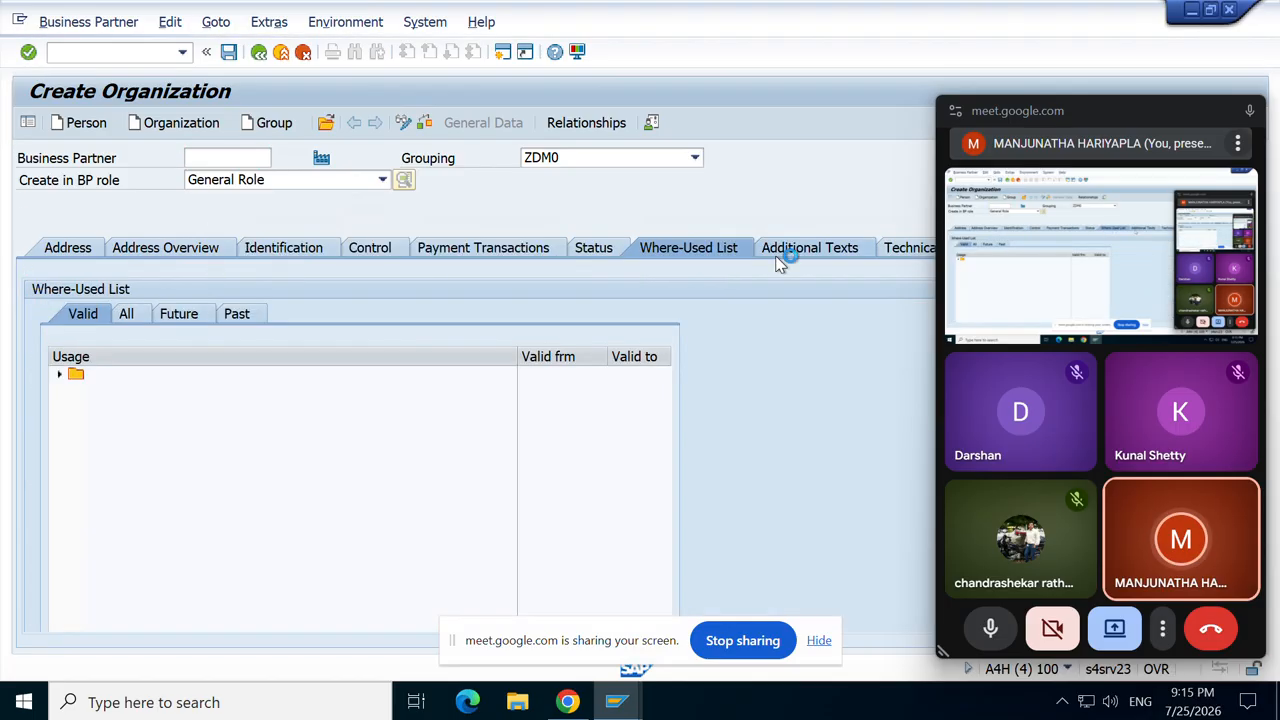
left_click(778, 262)
left_click(79, 251)
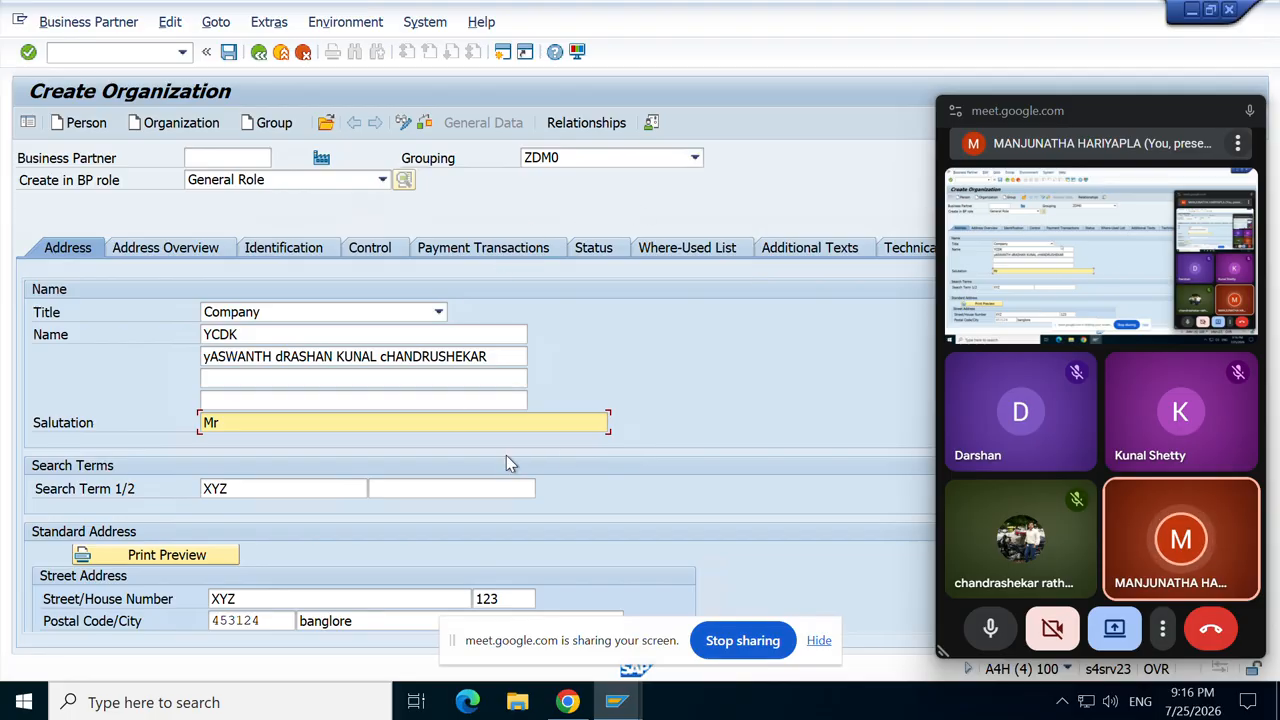
Step: Check and save the organization, which fails with the BU_PARTNER number-range error
left_click(425, 122)
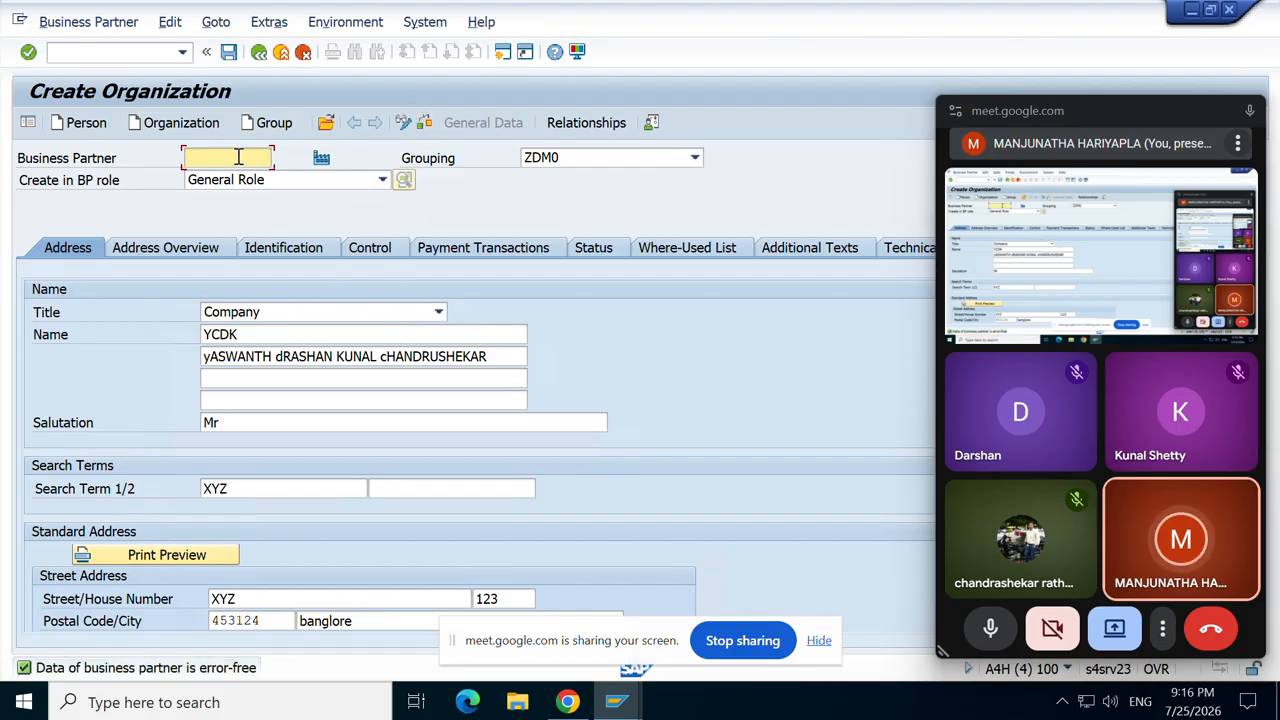
left_click(228, 53)
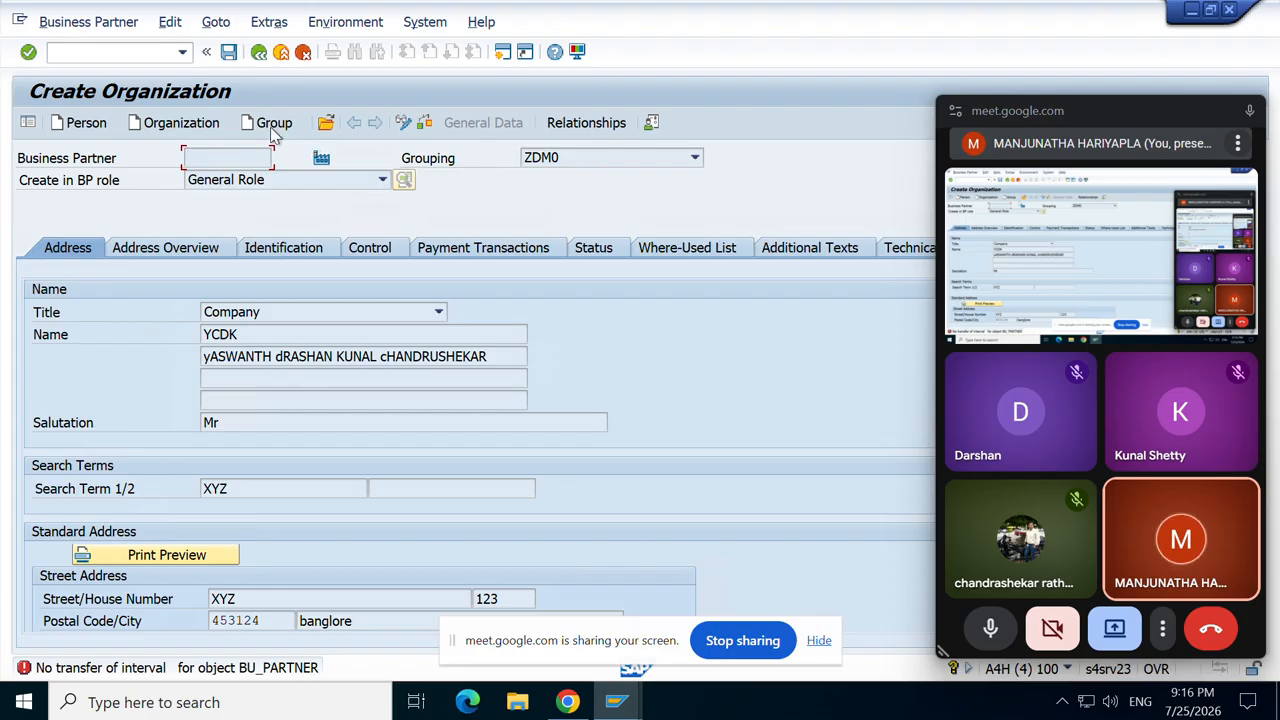
left_click(694, 157)
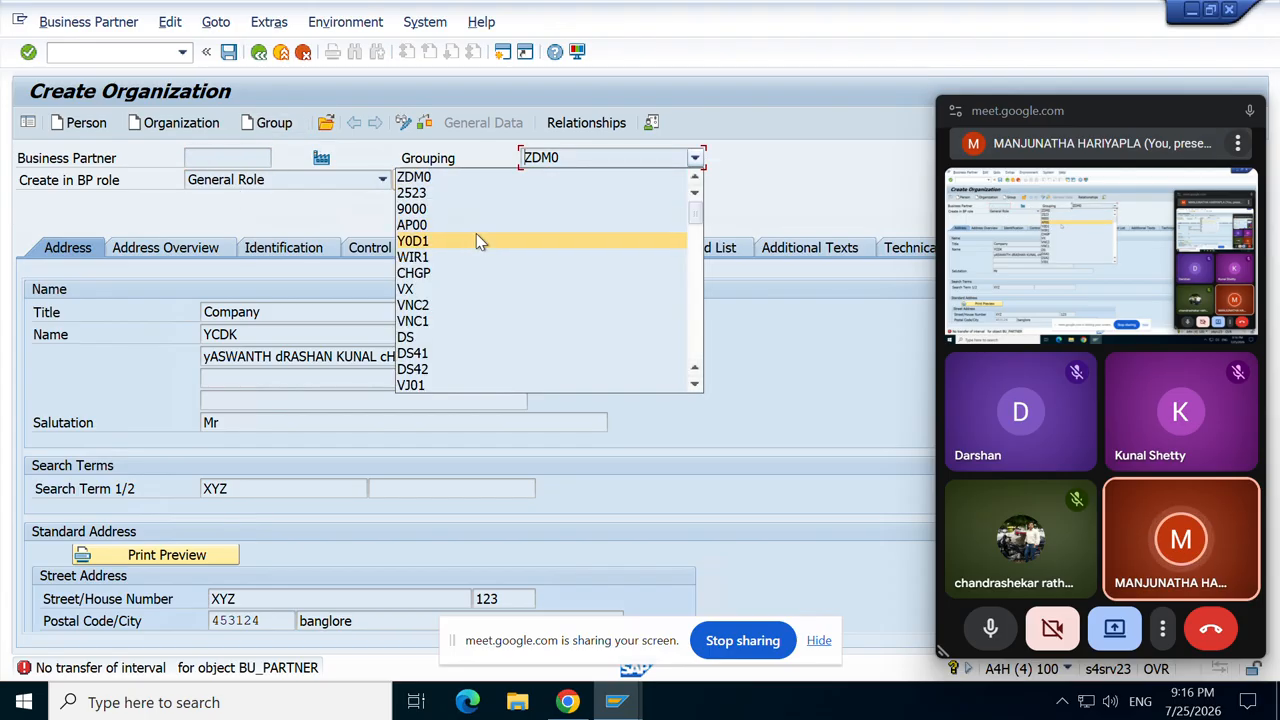
left_click(406, 121)
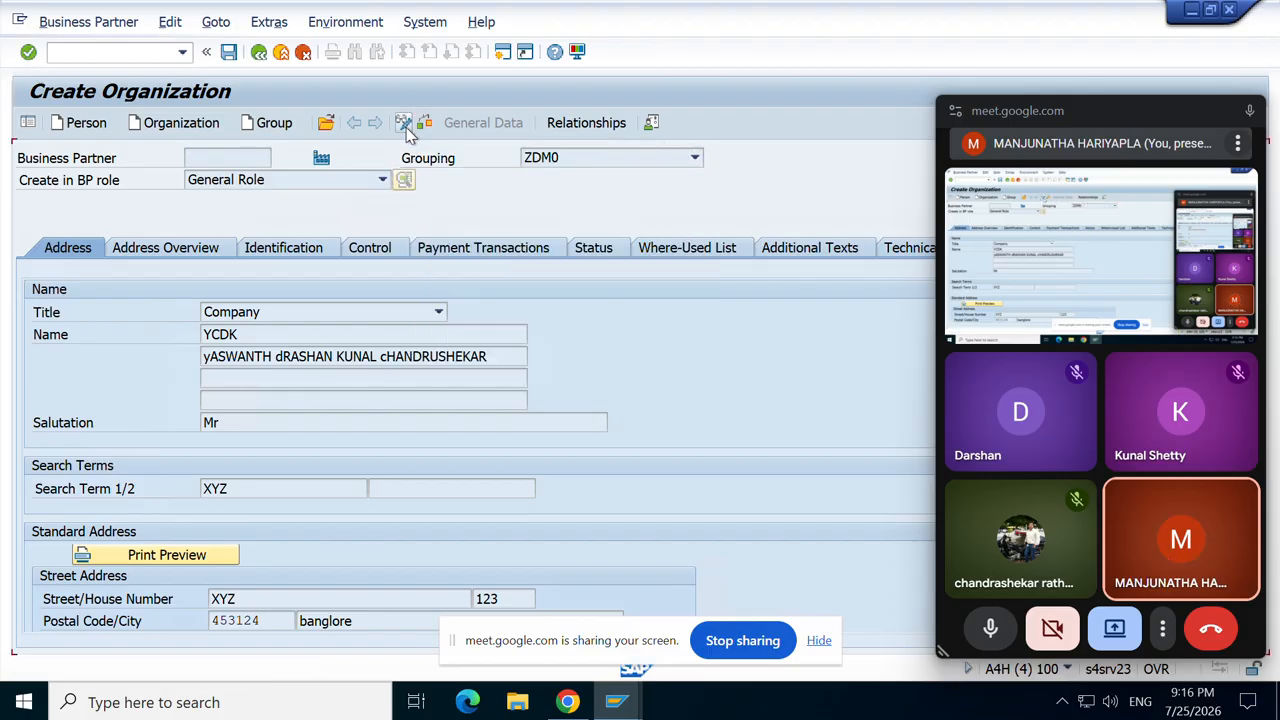
left_click(403, 123)
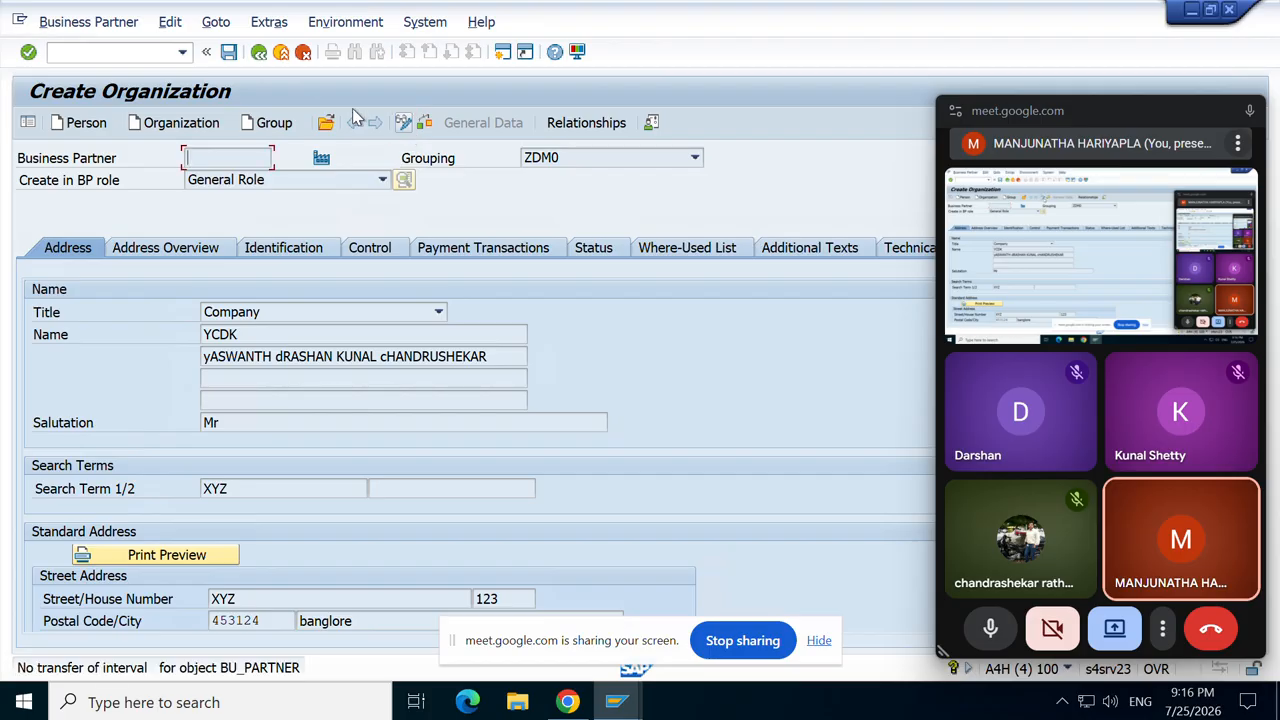
left_click(259, 62)
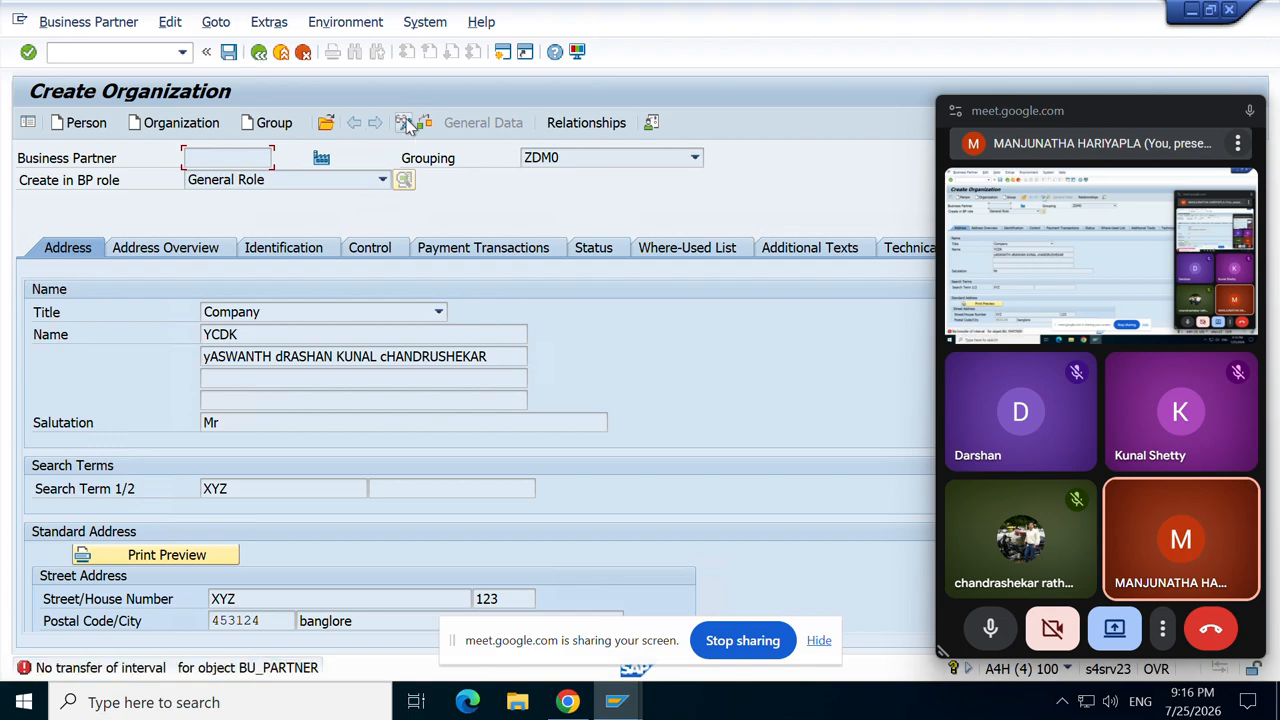
left_click(406, 124)
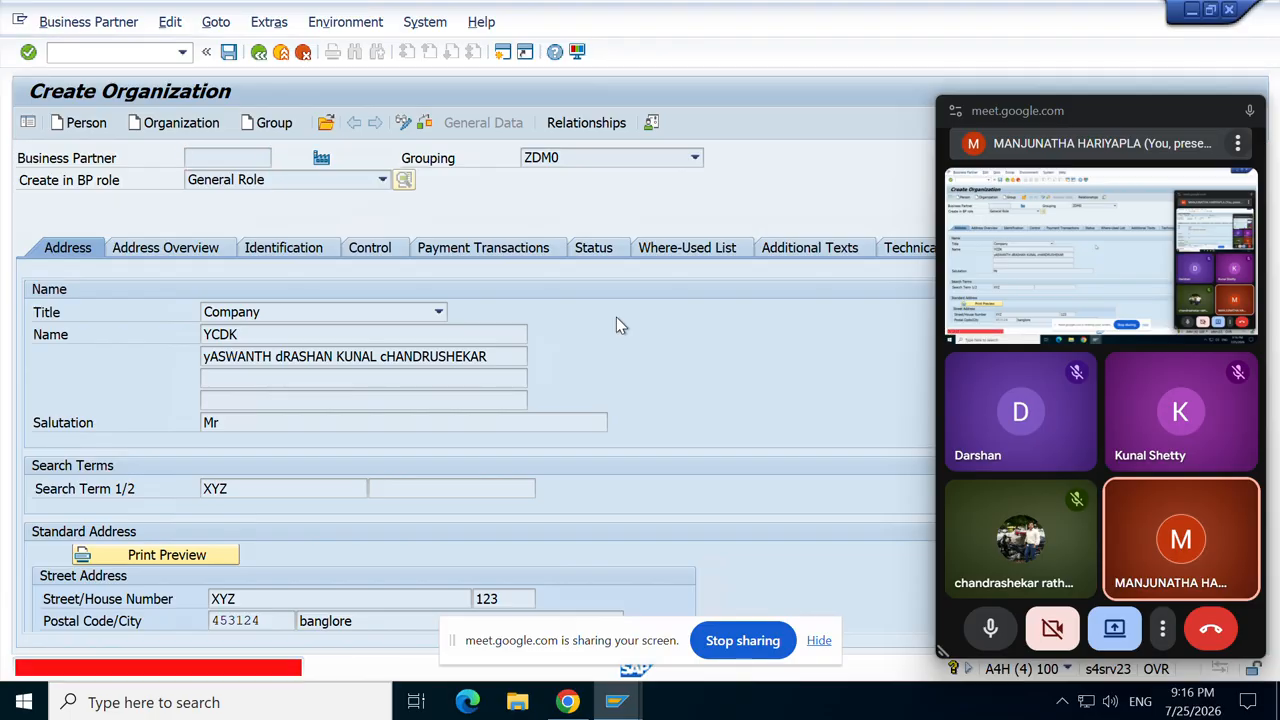
Step: Abandon the Create Organization form with /n and return to SAP Easy Access
left_click(190, 128)
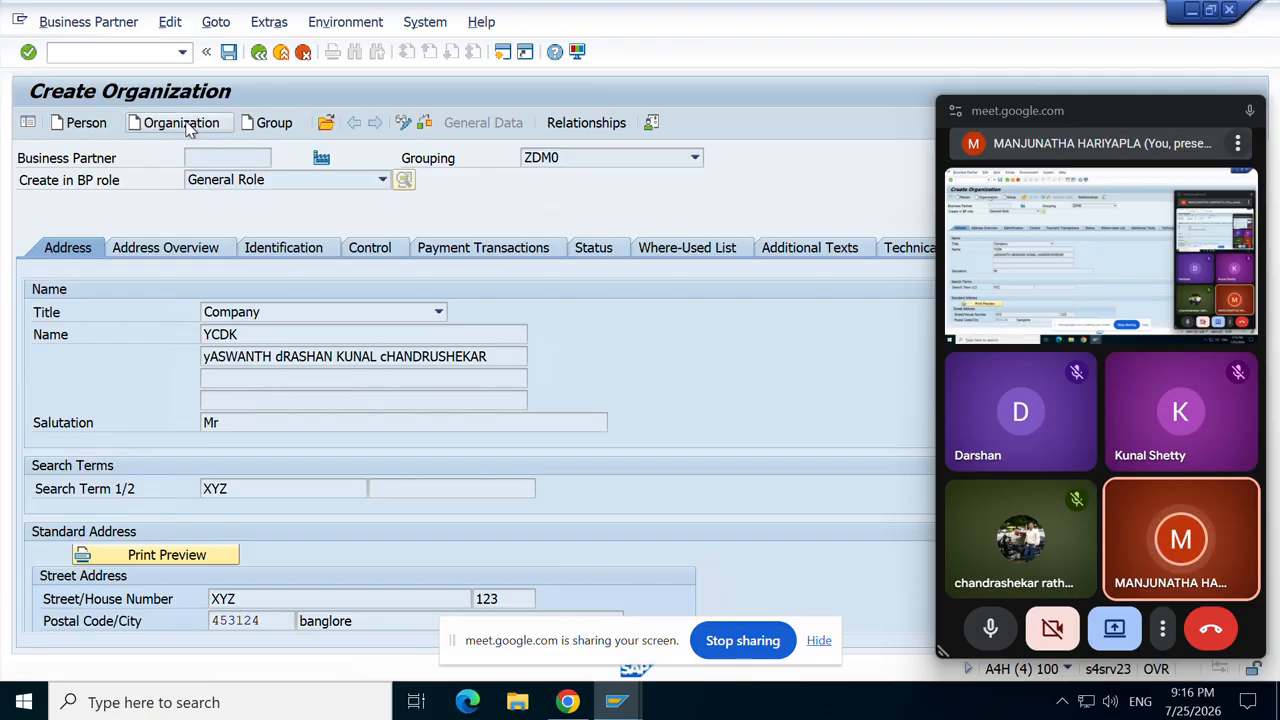
left_click(107, 53)
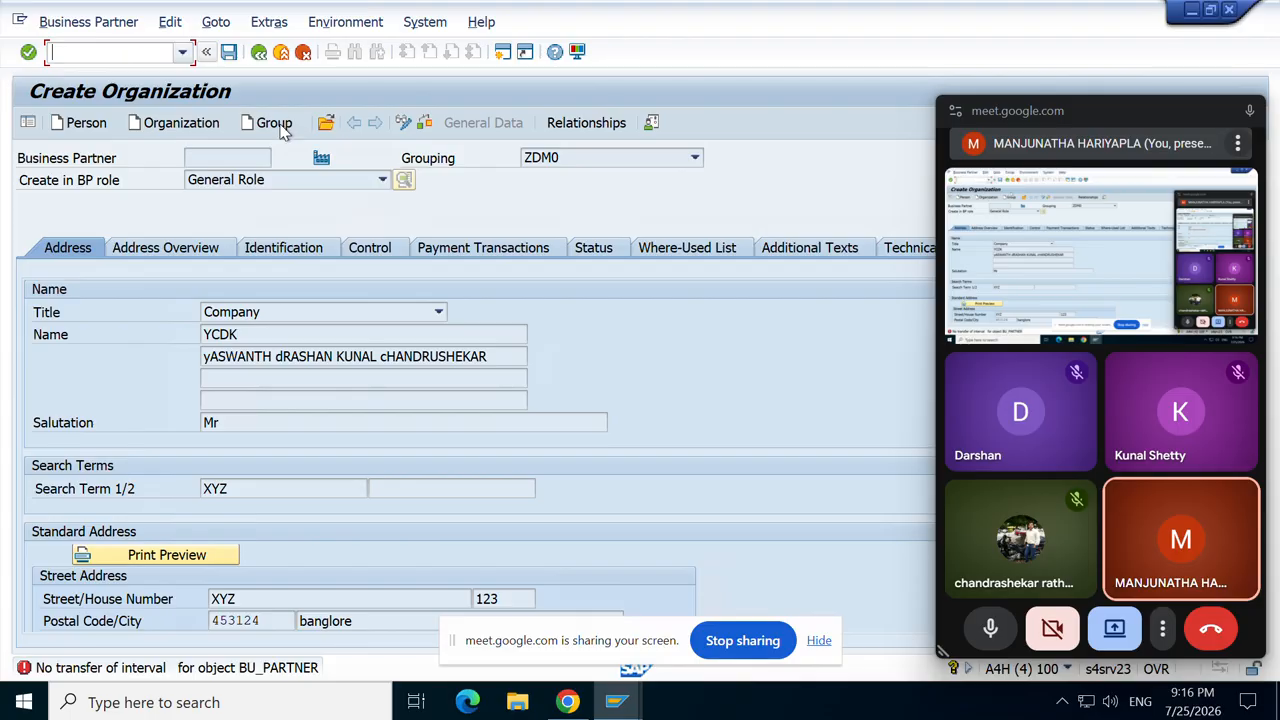
left_click(329, 123)
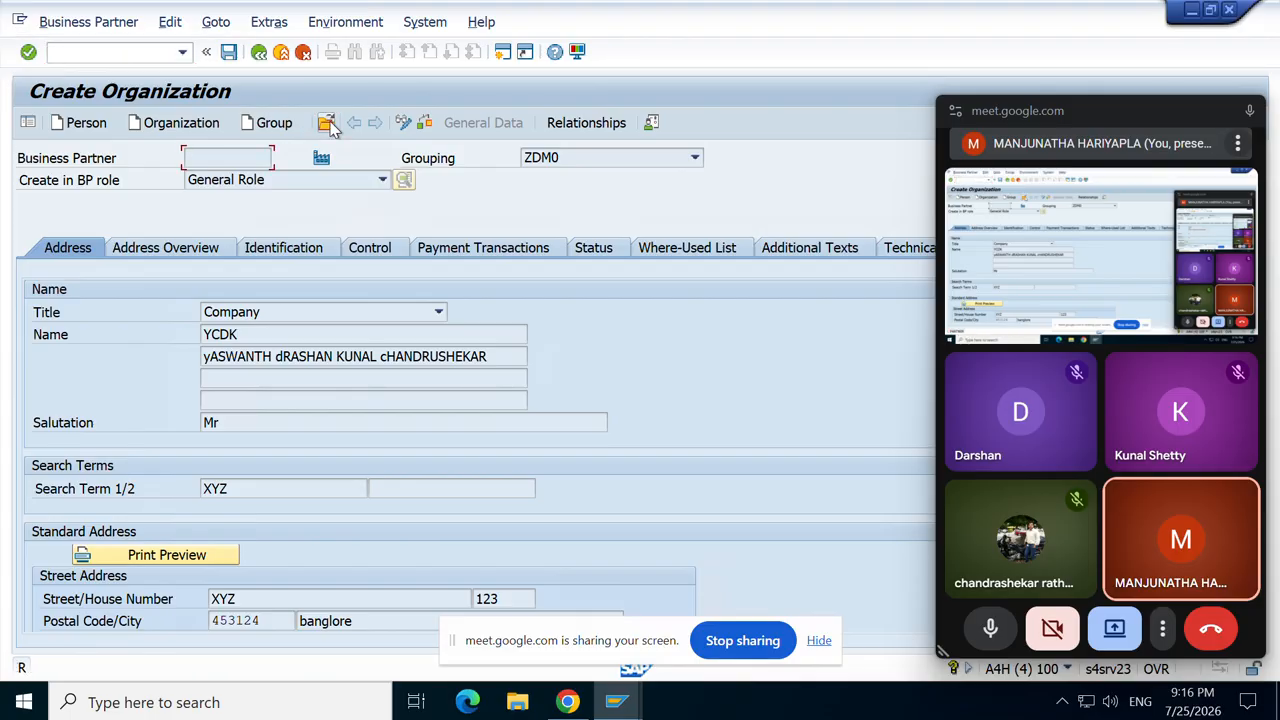
left_click(113, 50)
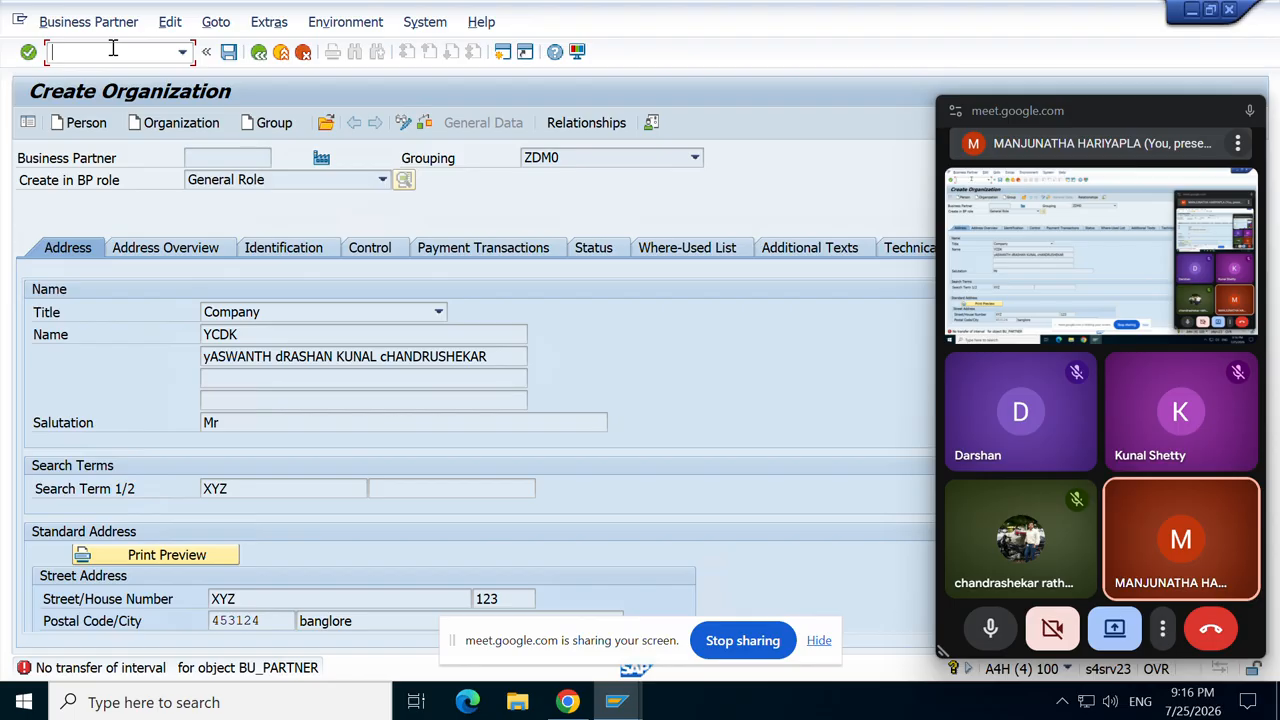
type("/n")
key("Return")
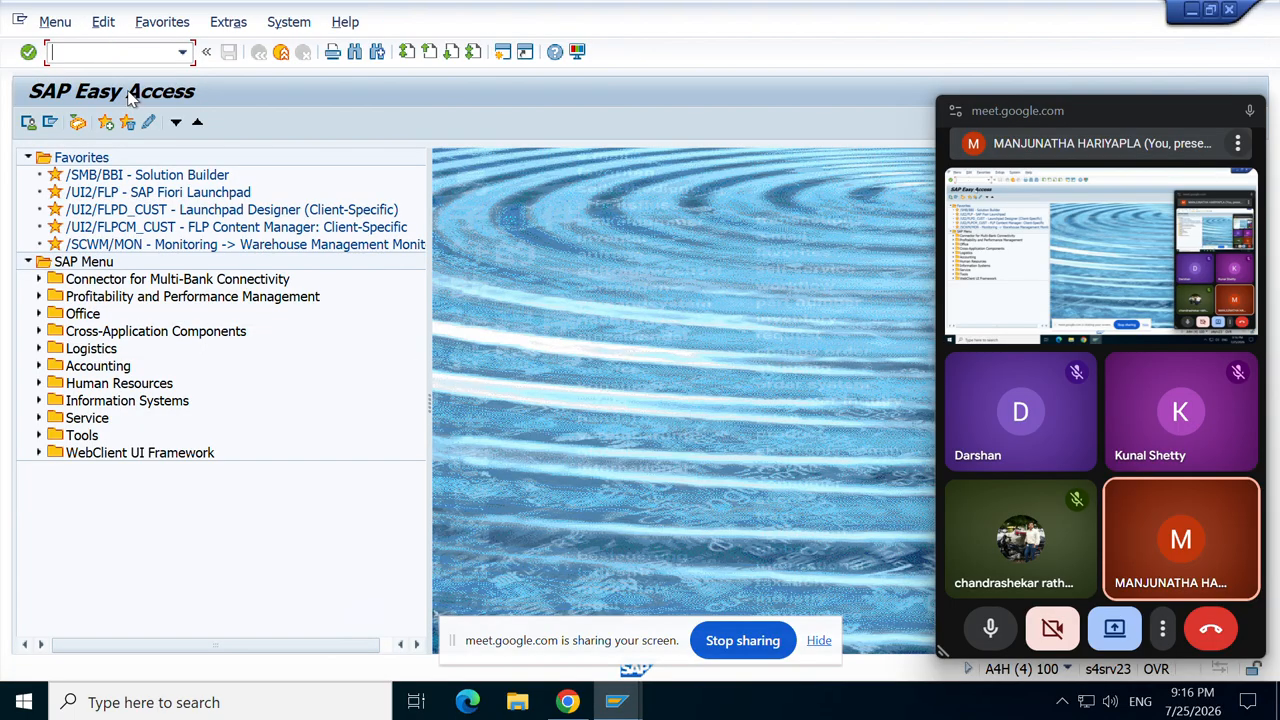
Step: Run transaction BP and call up the business partner search help from Open
type("bp")
key("Return")
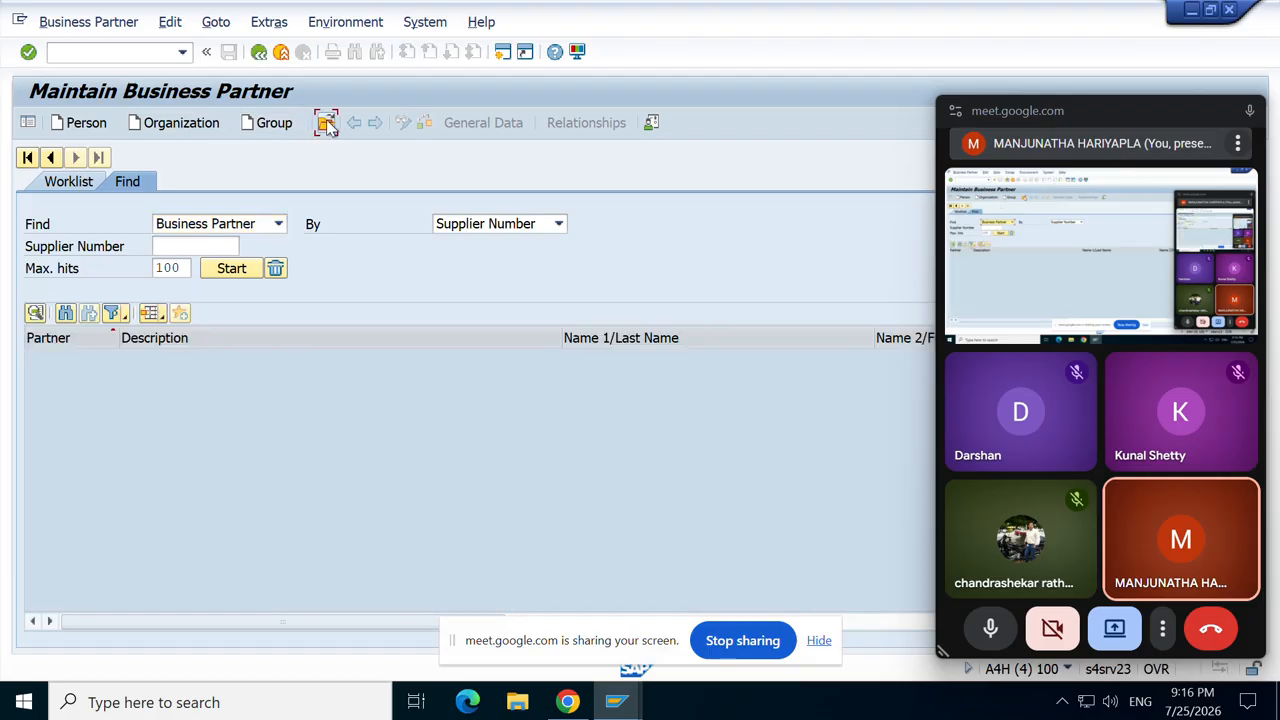
left_click(325, 122)
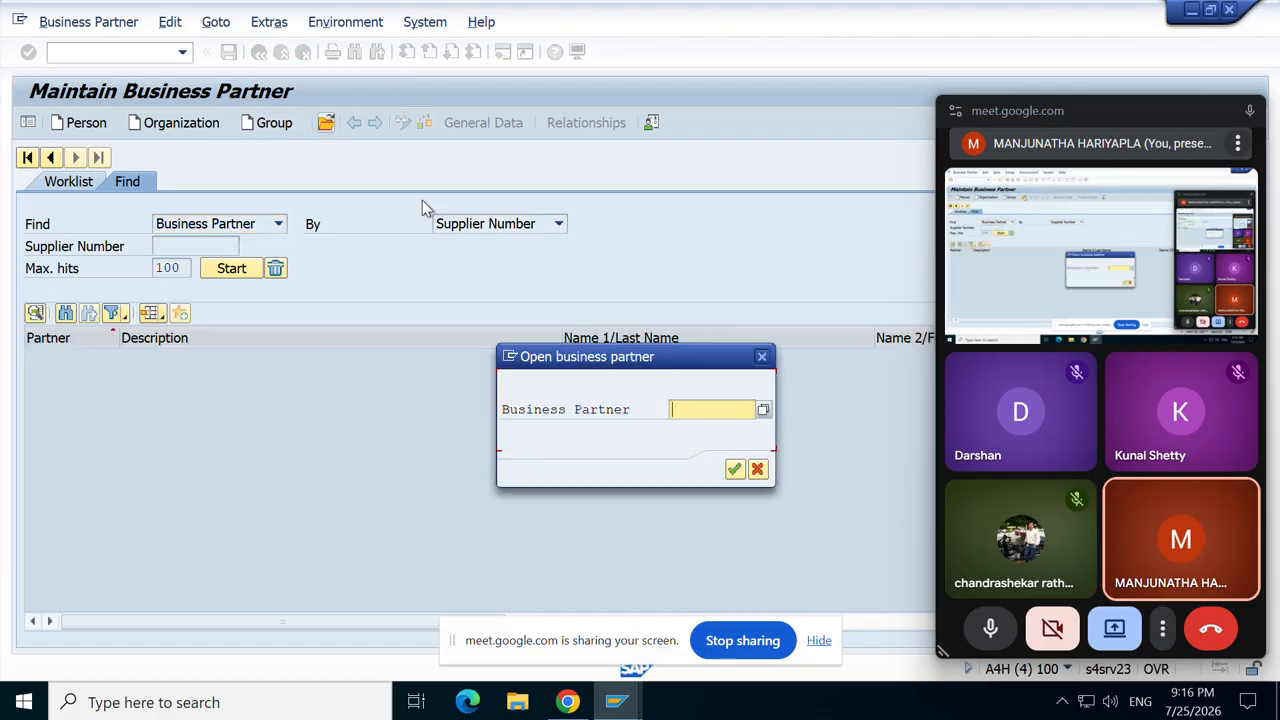
left_click(758, 408)
left_click(762, 408)
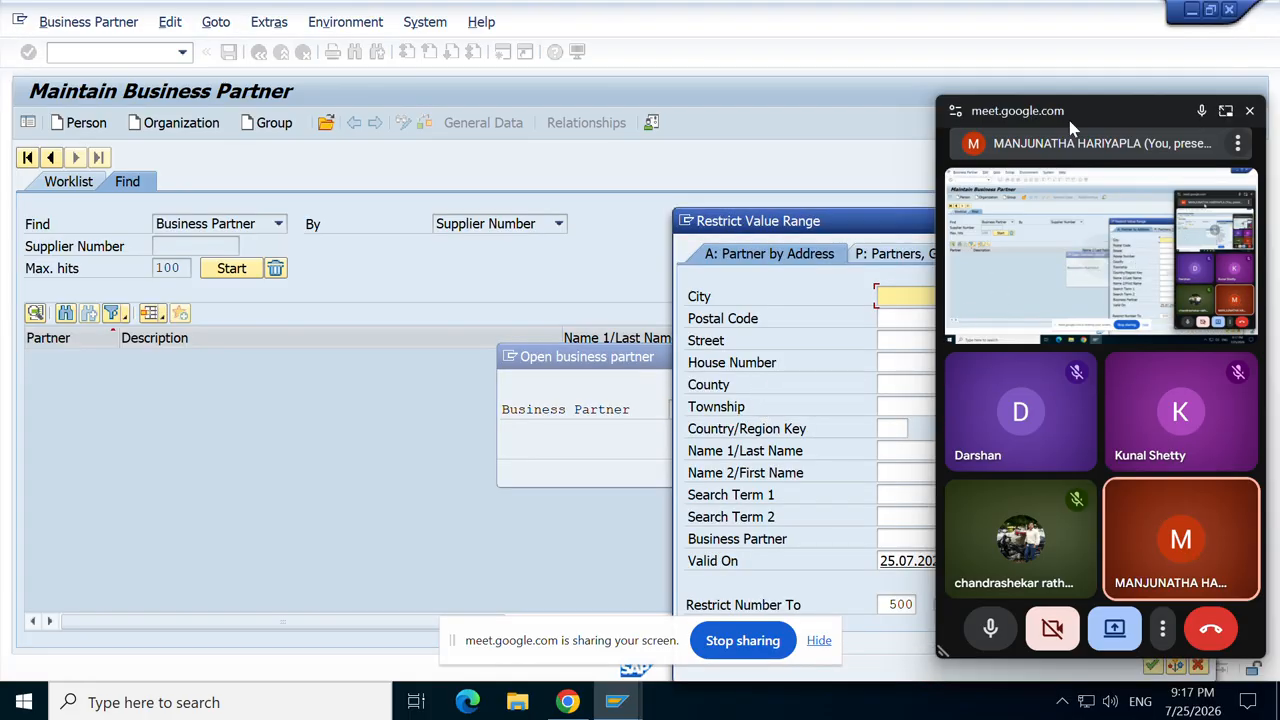
Step: Try the general and BP role search types and list all business partners
left_click_drag(1069, 107, 1008, 712)
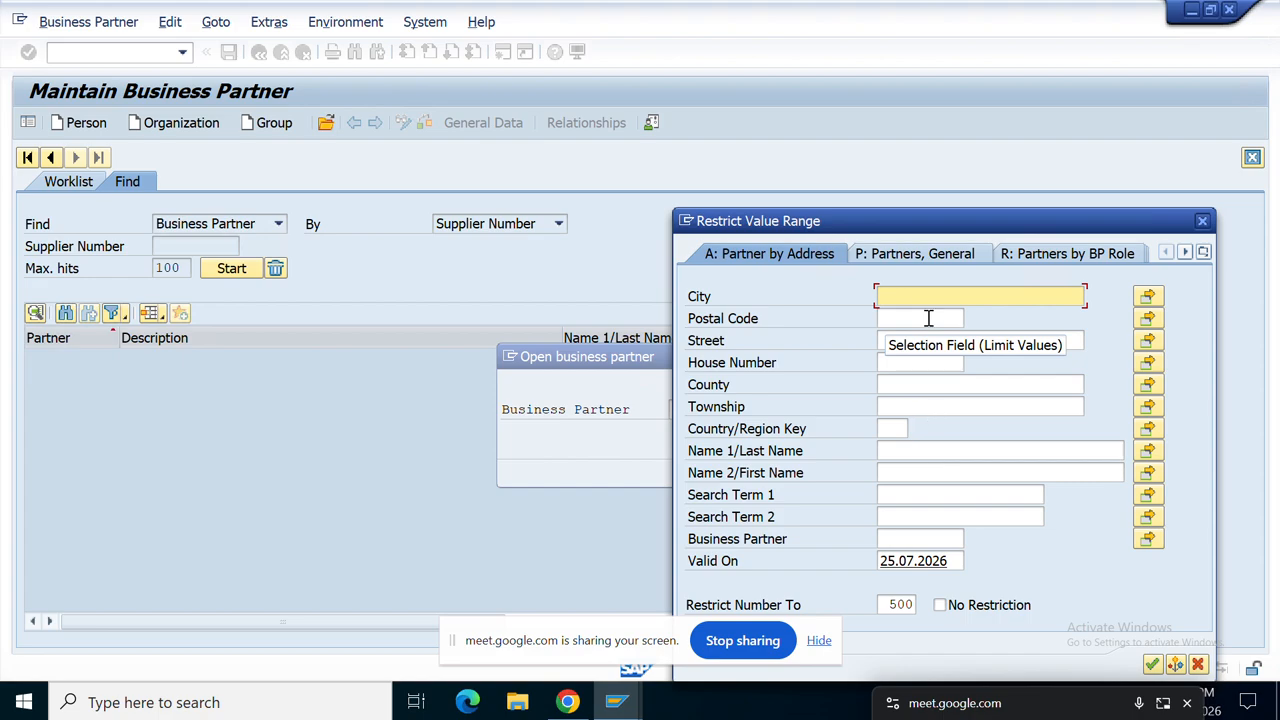
left_click(924, 256)
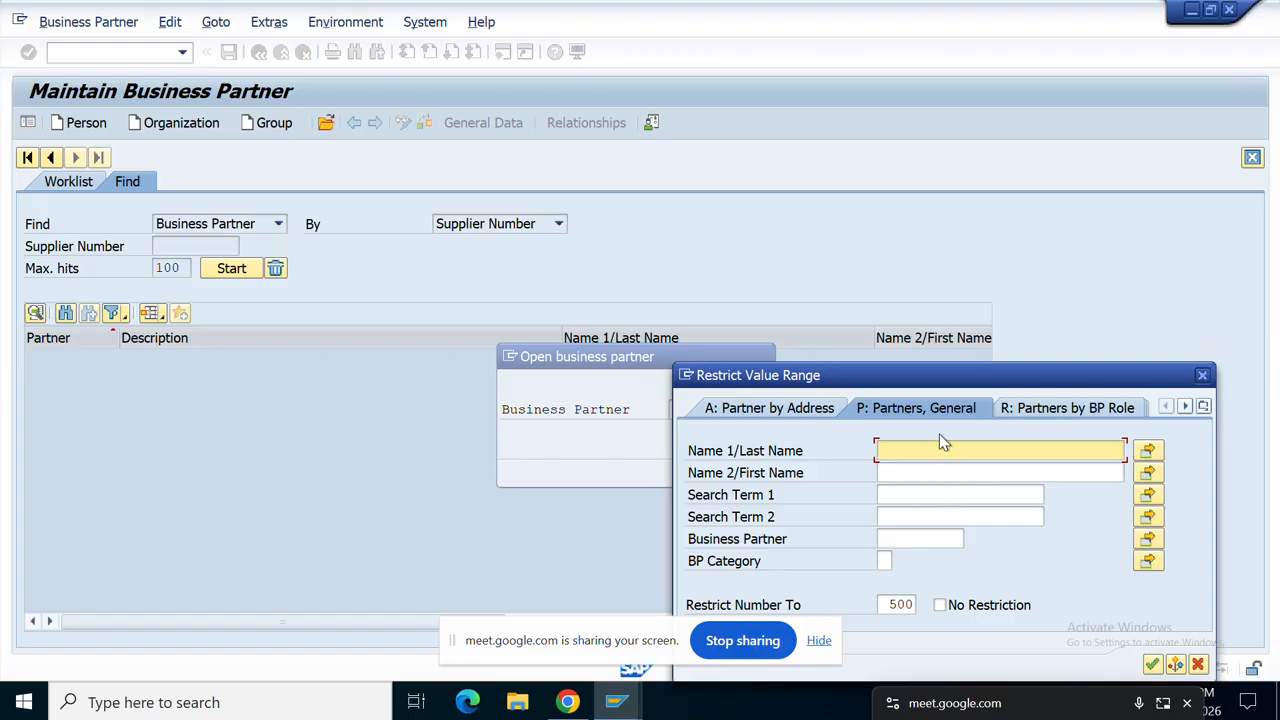
left_click(1052, 410)
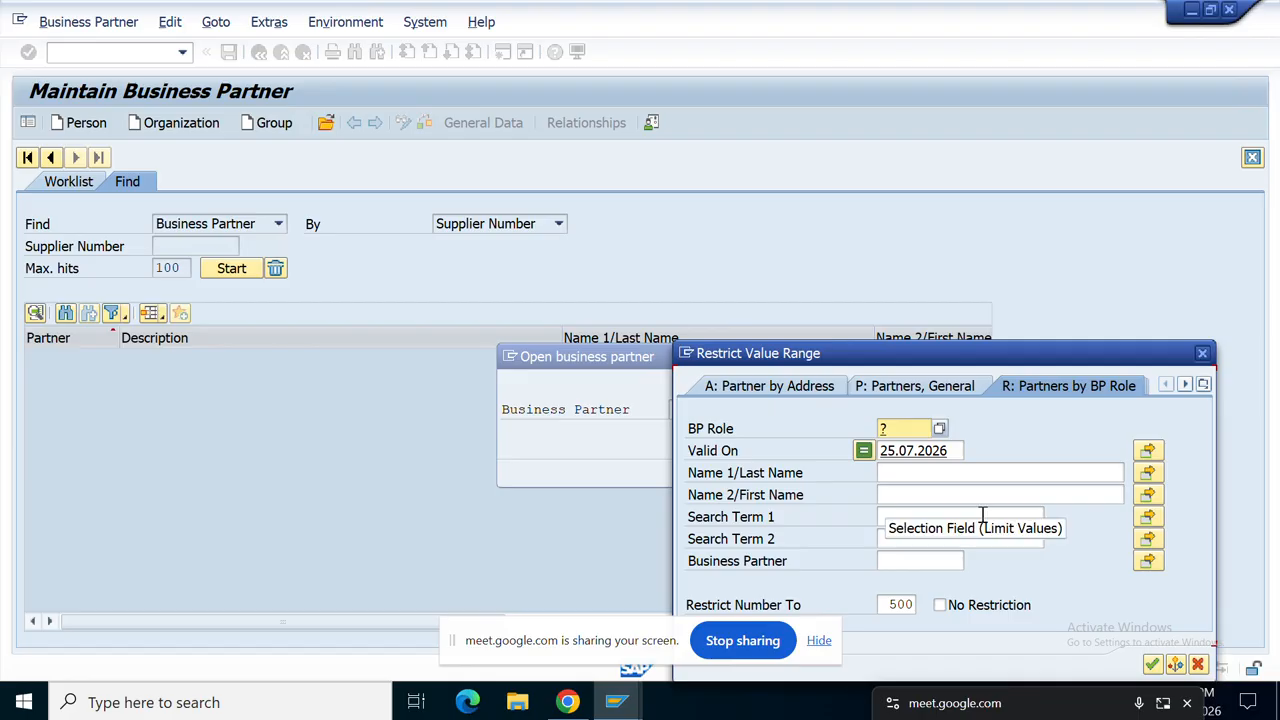
left_click(1203, 384)
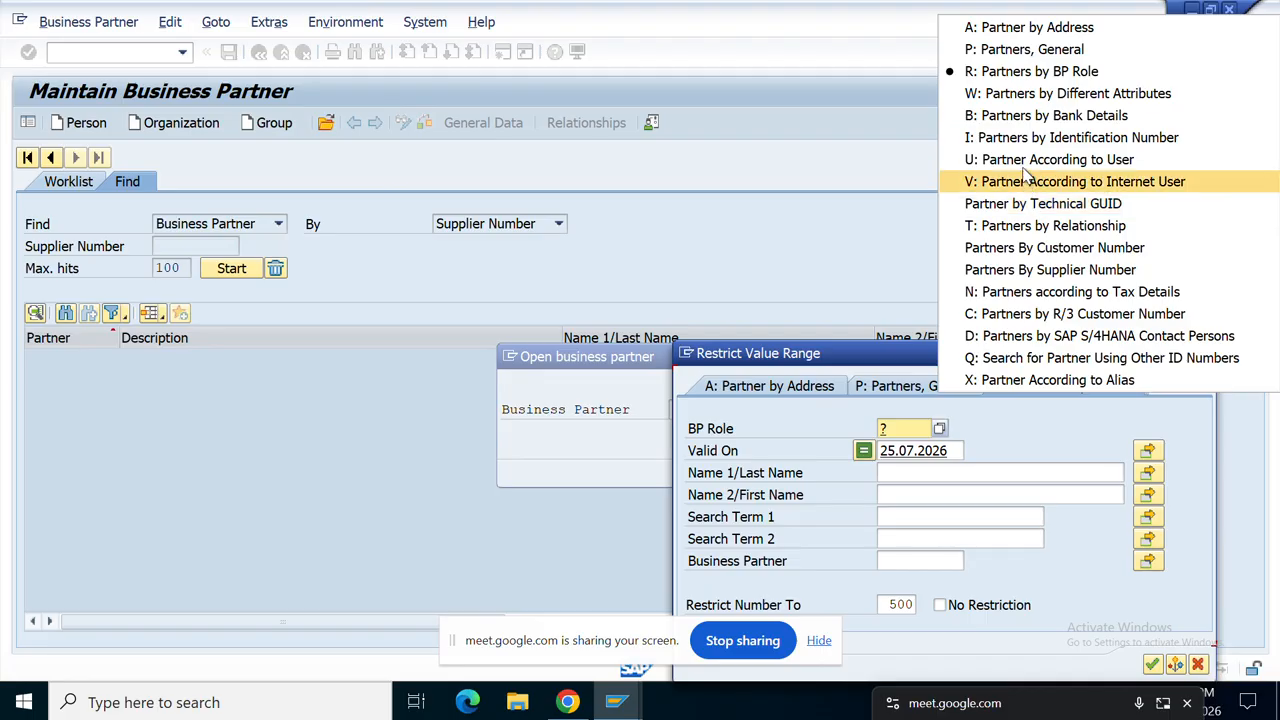
left_click(1010, 52)
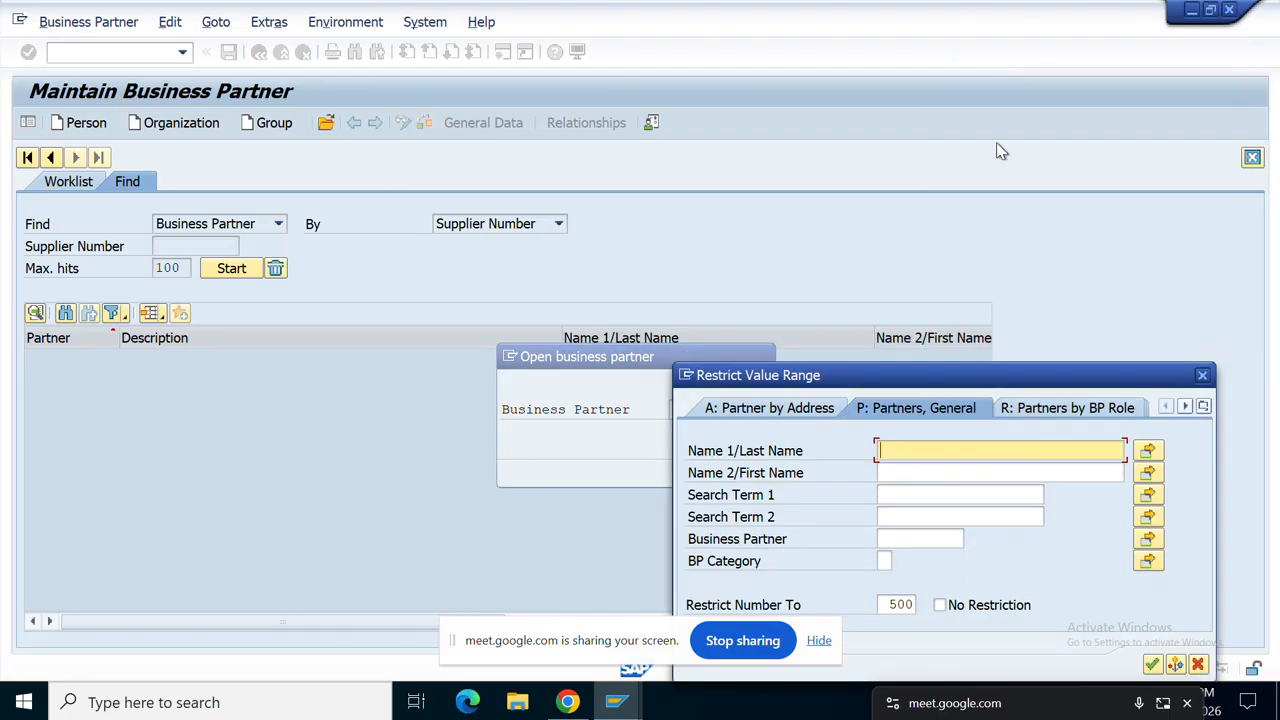
key("Return")
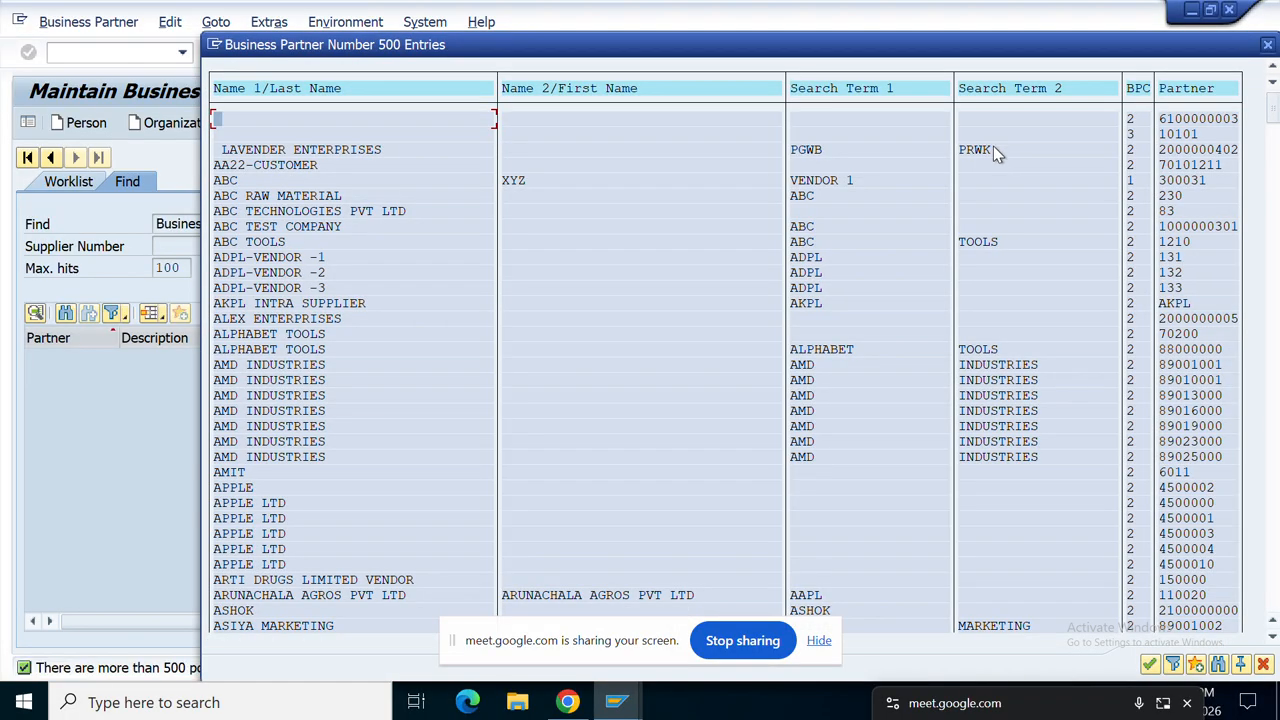
scroll(837, 150, "down", 3)
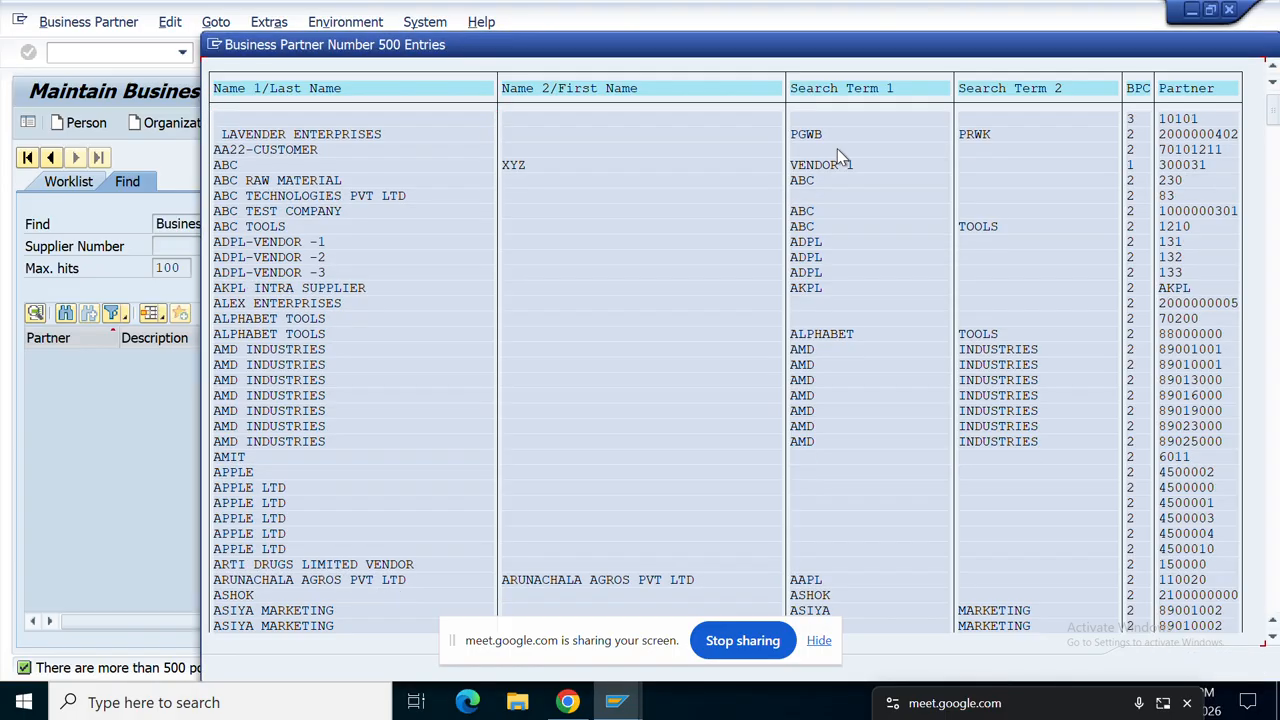
scroll(510, 240, "down", 1)
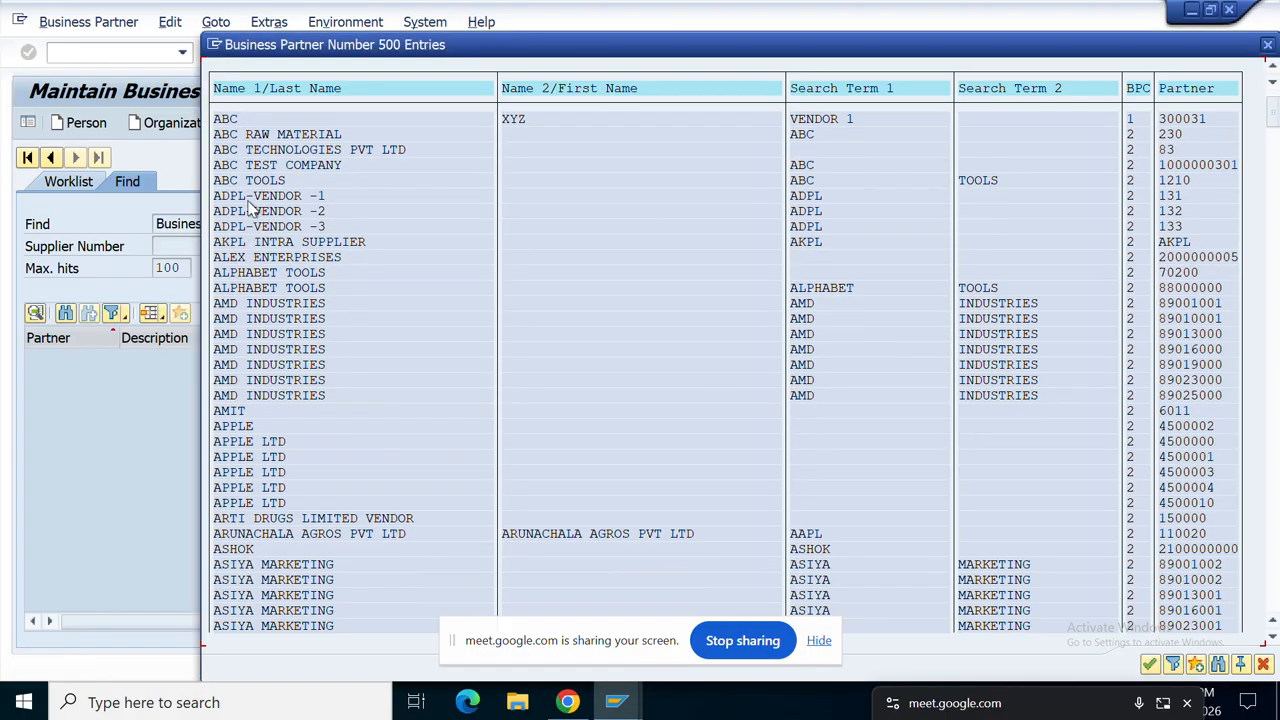
key("Escape")
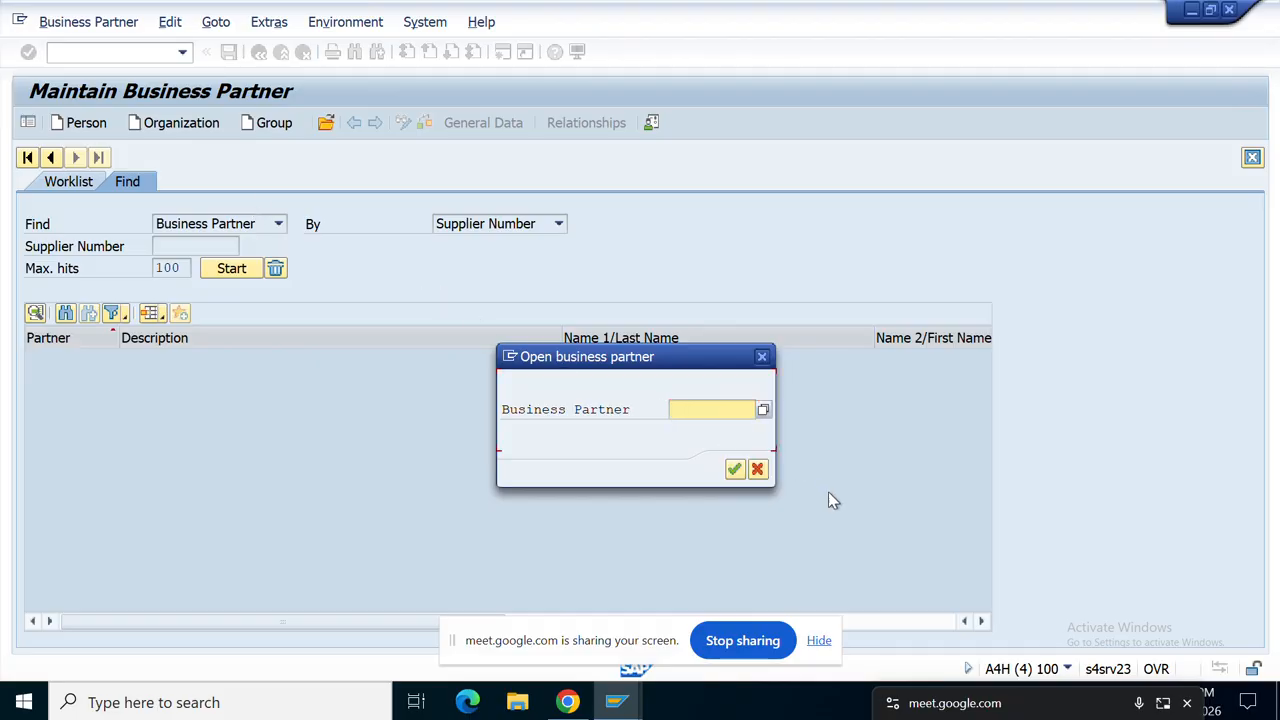
Step: Reopen the search help and switch it to Partners By Supplier Number
type("11")
left_click(763, 413)
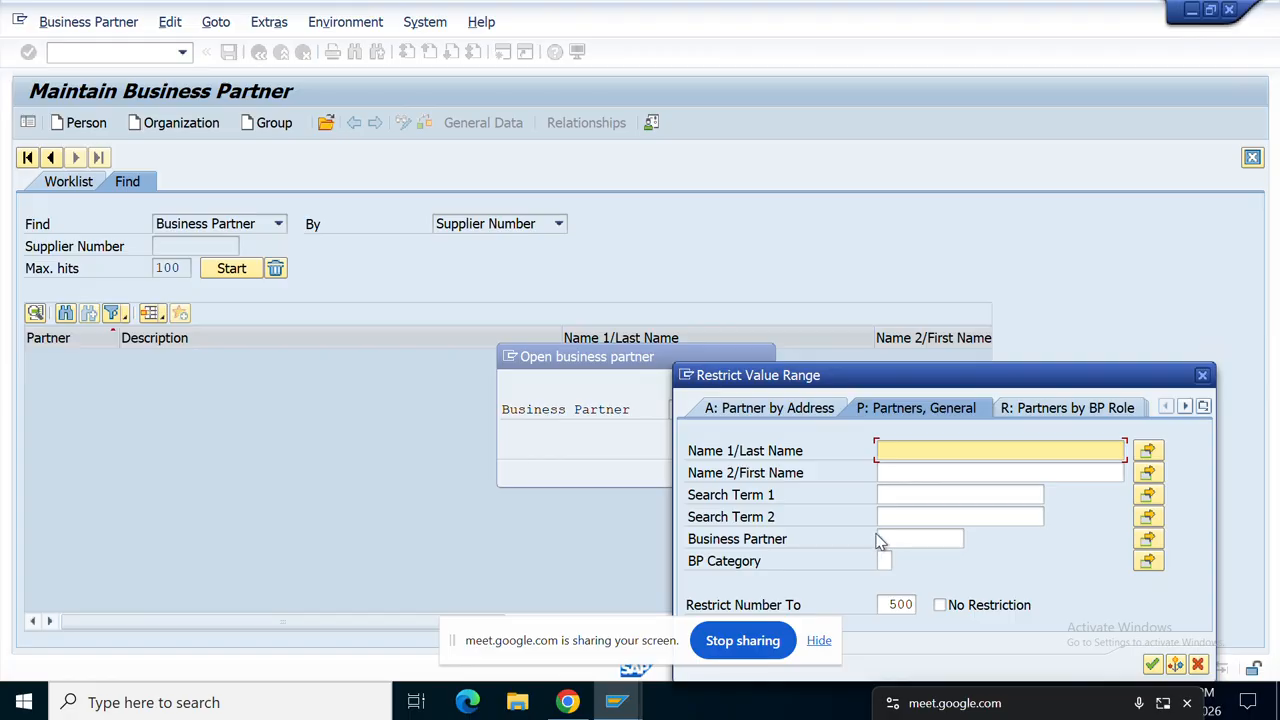
left_click(928, 516)
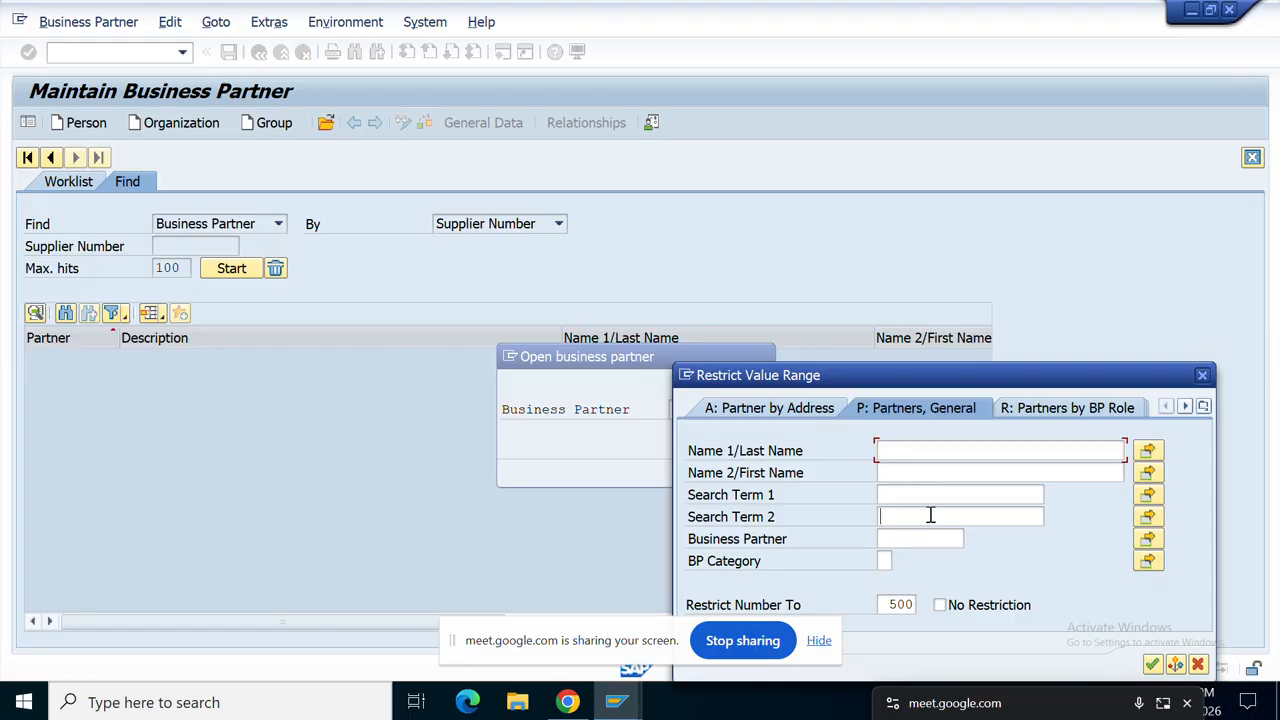
left_click(1205, 407)
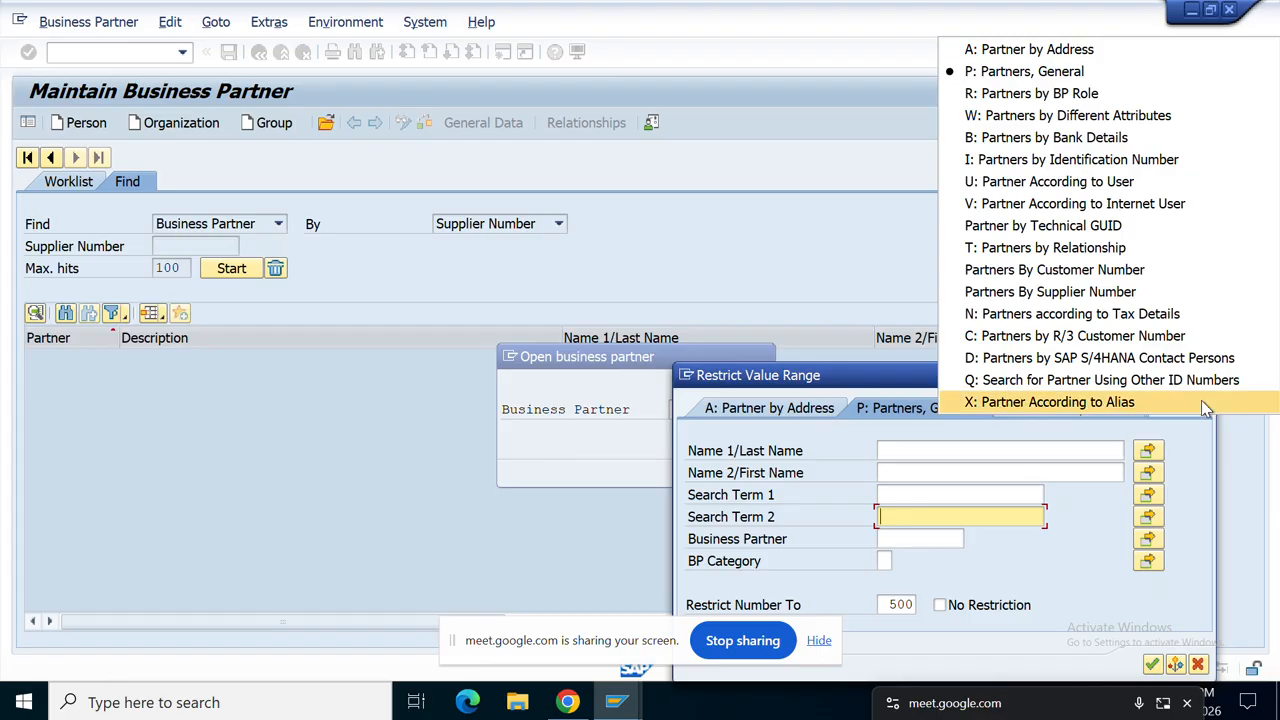
left_click(1205, 401)
left_click(1205, 407)
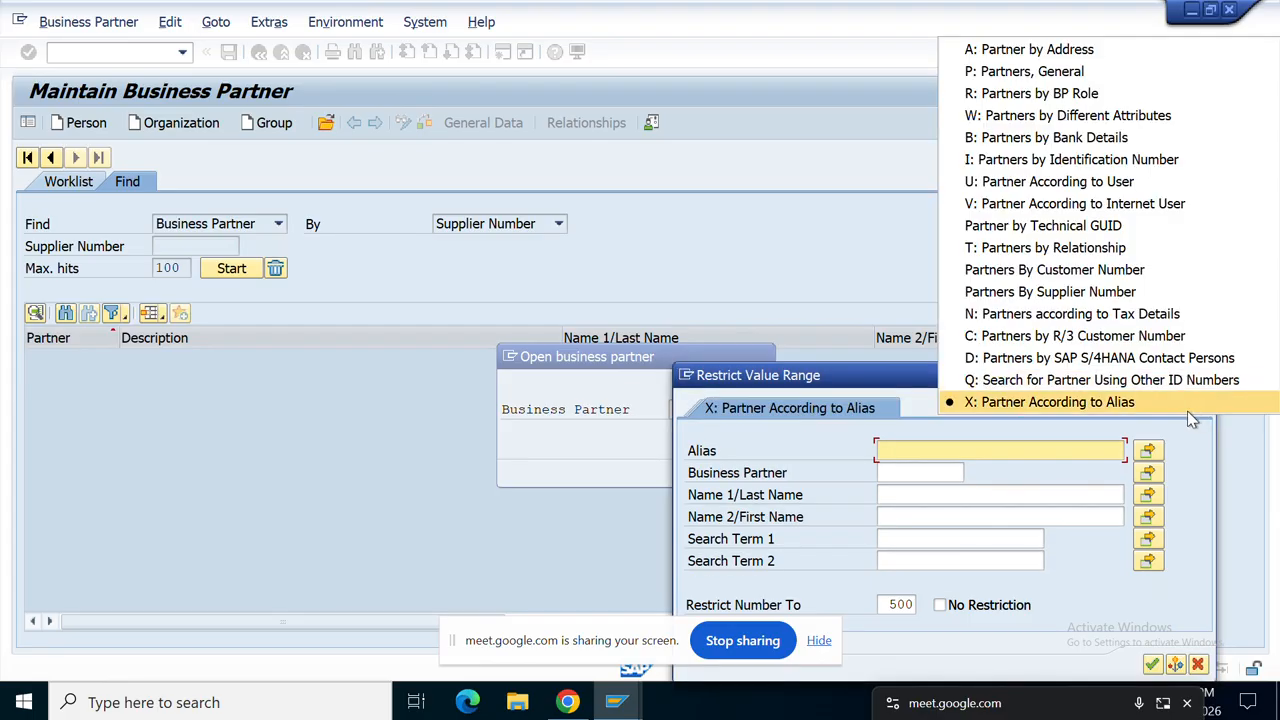
left_click(1098, 181)
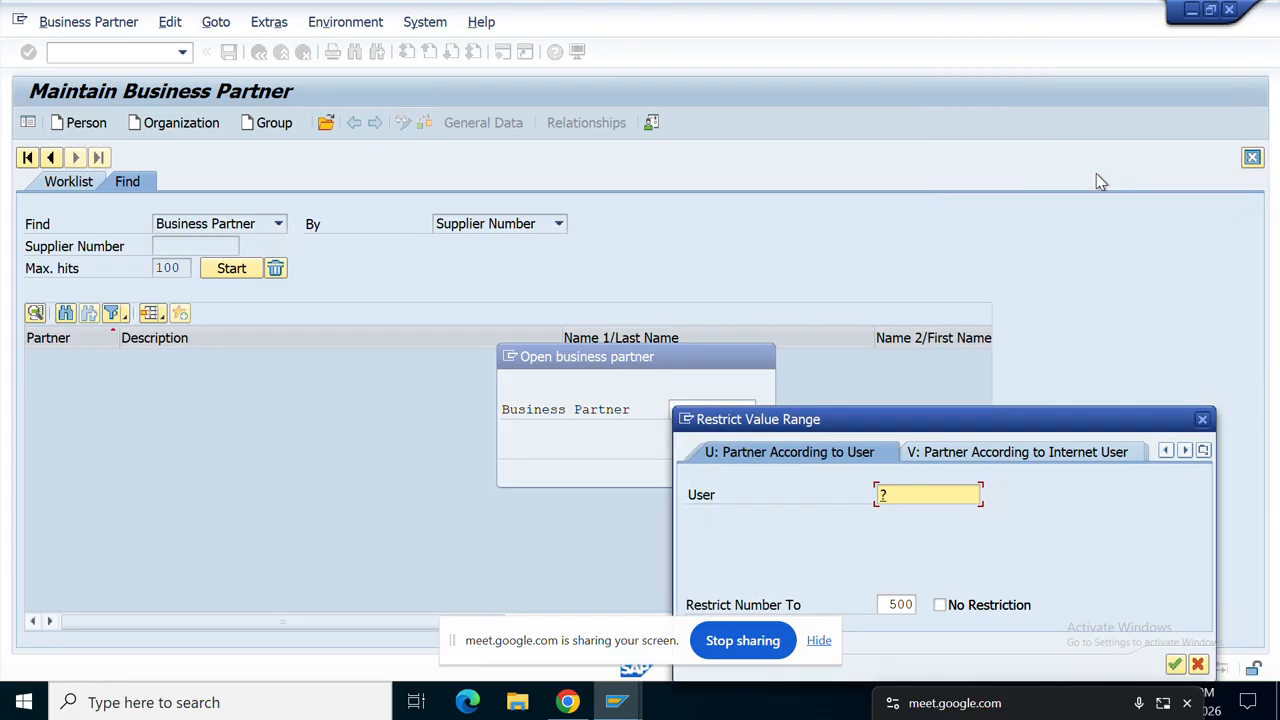
left_click(1205, 451)
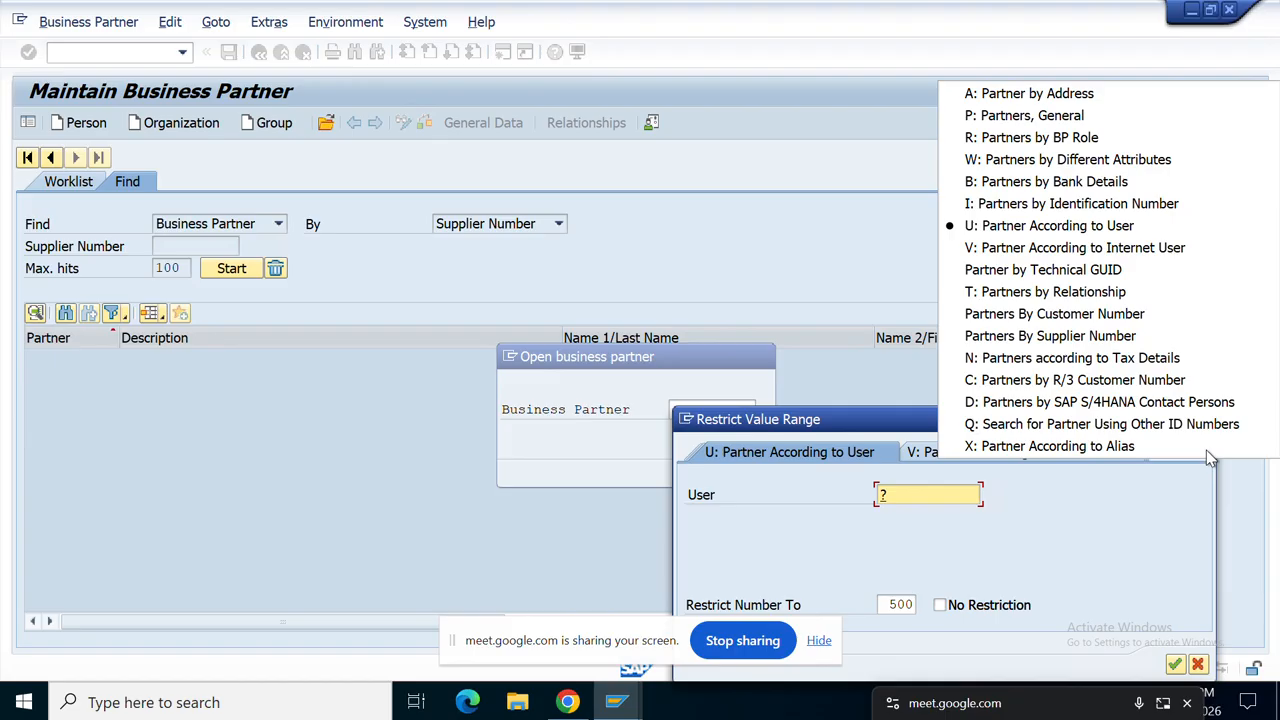
left_click(1128, 337)
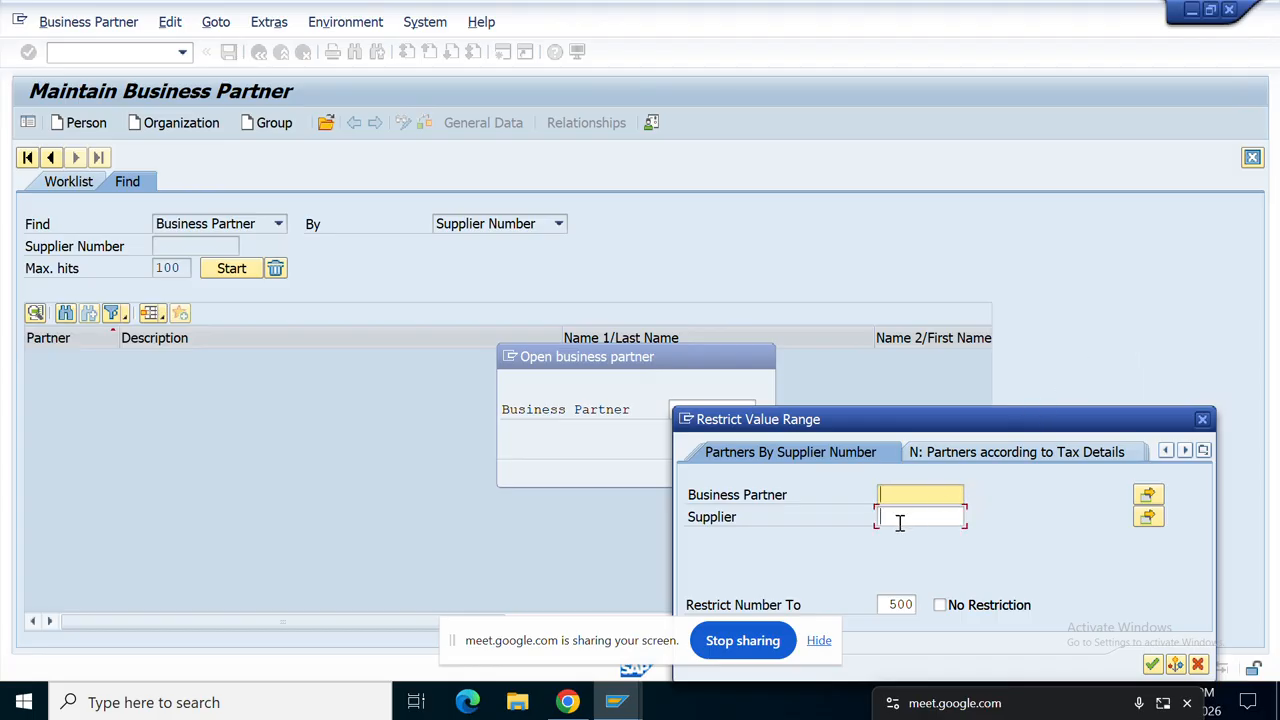
Step: Enter supplier 115 in the partner search and clear the Business Partner criterion
left_click(900, 517)
type("1158")
left_click(900, 522)
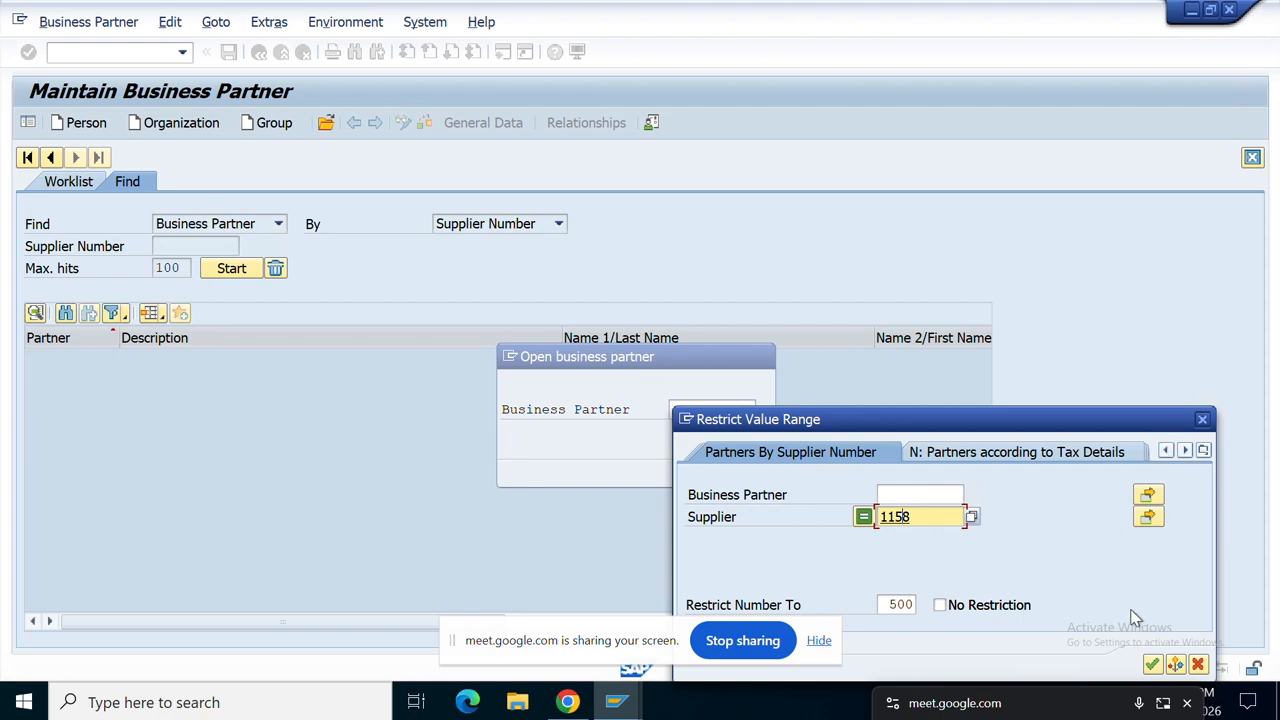
left_click(1152, 665)
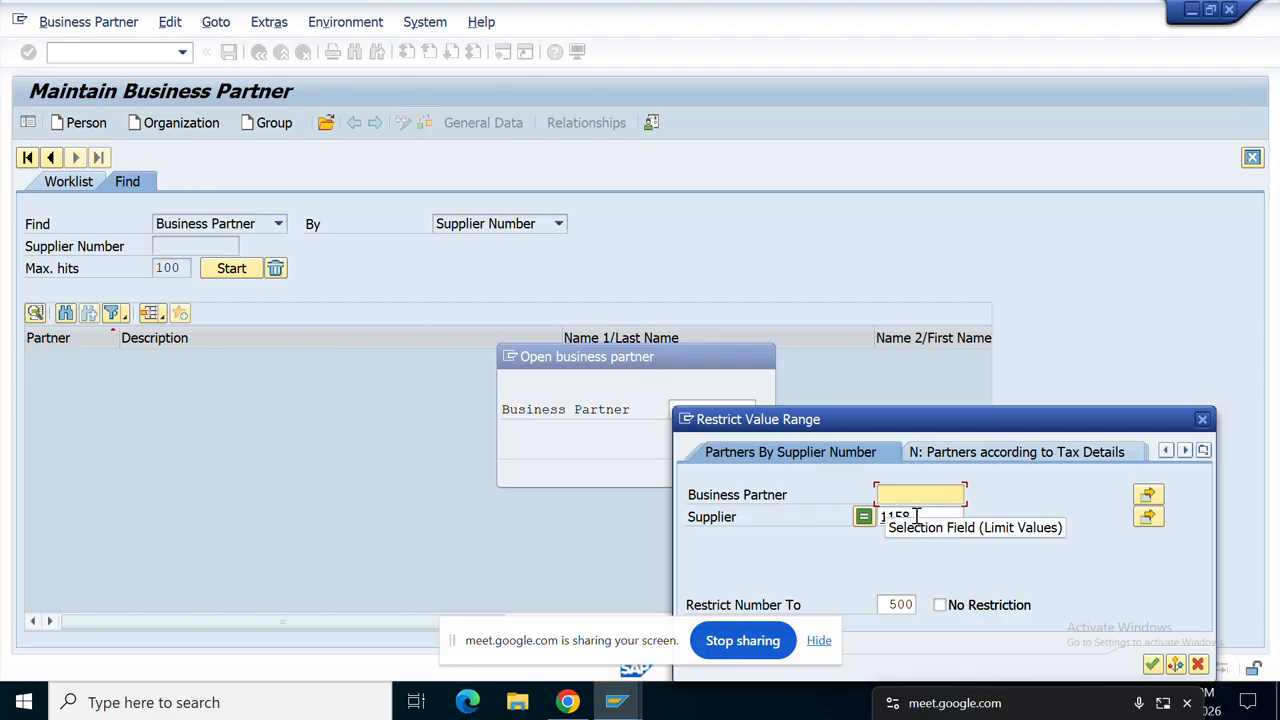
type("2")
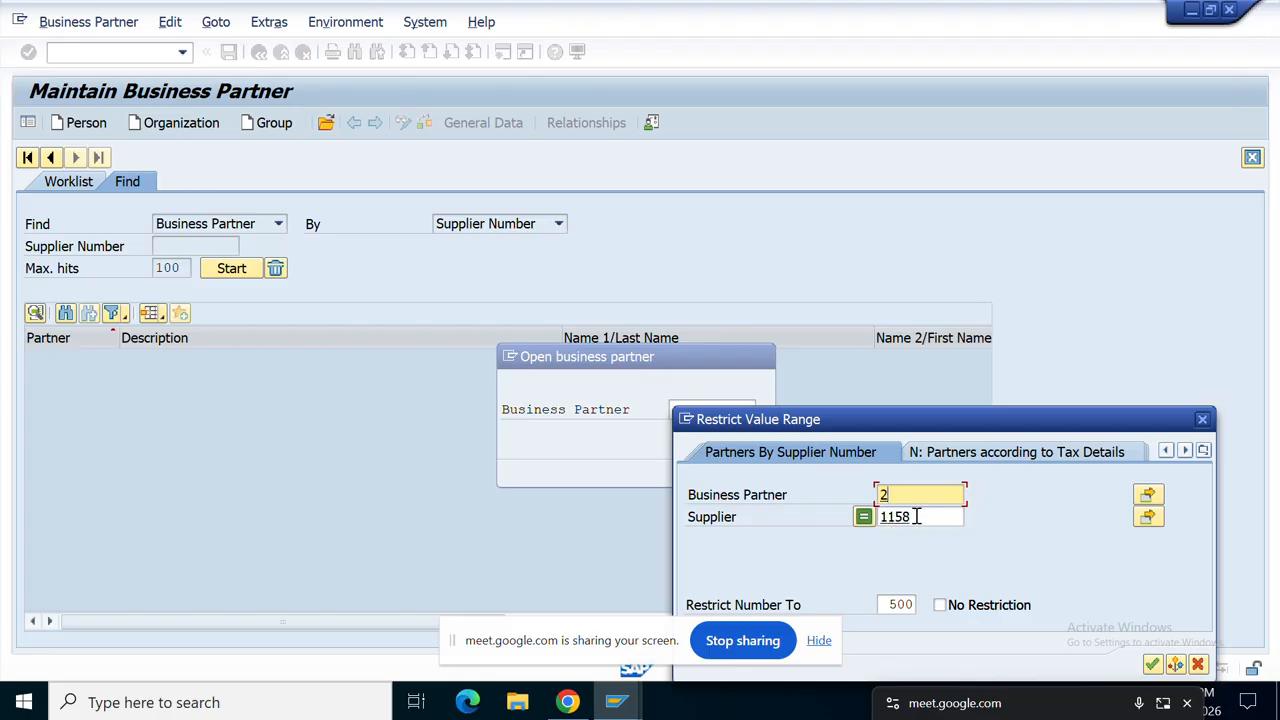
key("BackSpace")
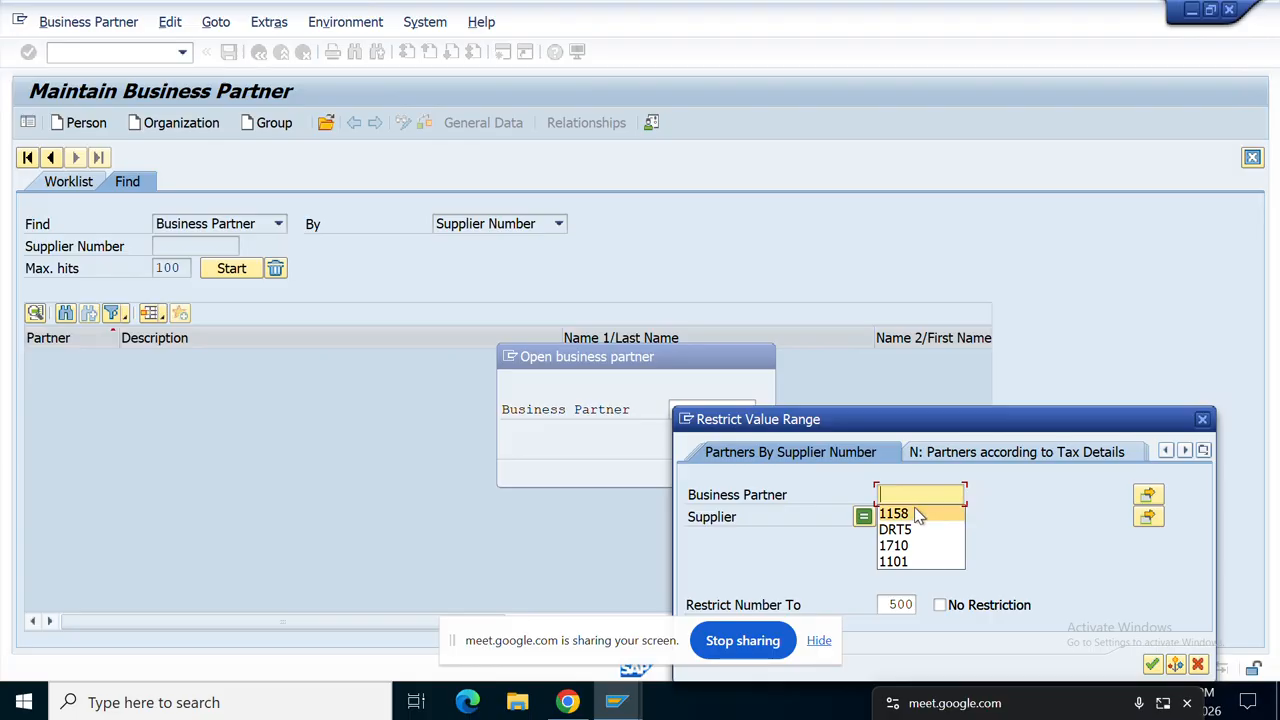
left_click(918, 513)
key("BackSpace")
key("BackSpace")
key("BackSpace")
key("BackSpace")
left_click(611, 707)
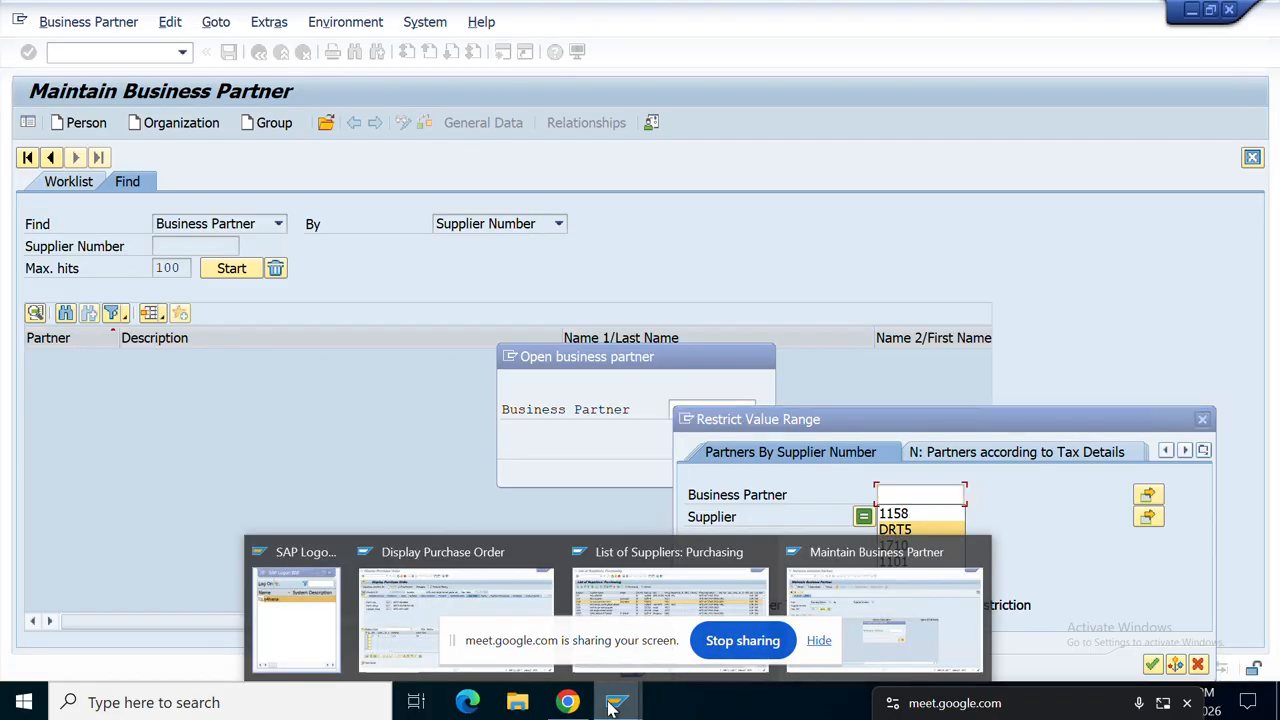
left_click(506, 617)
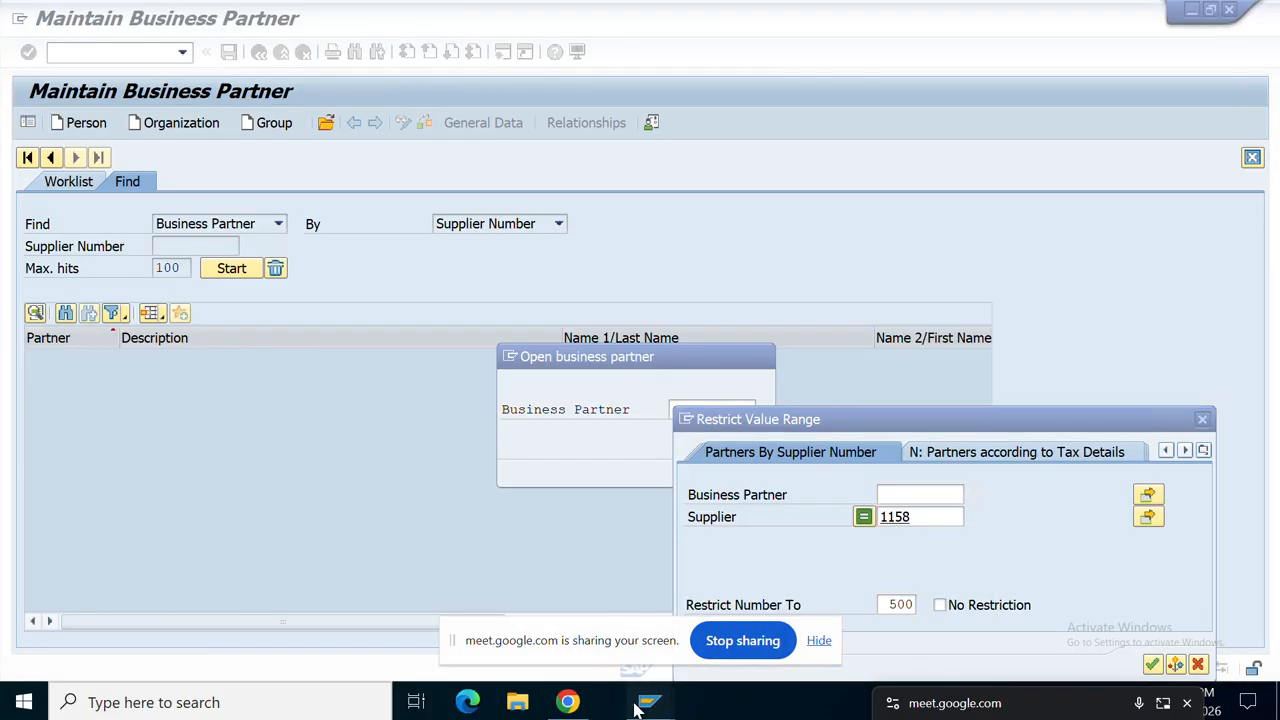
left_click(637, 709)
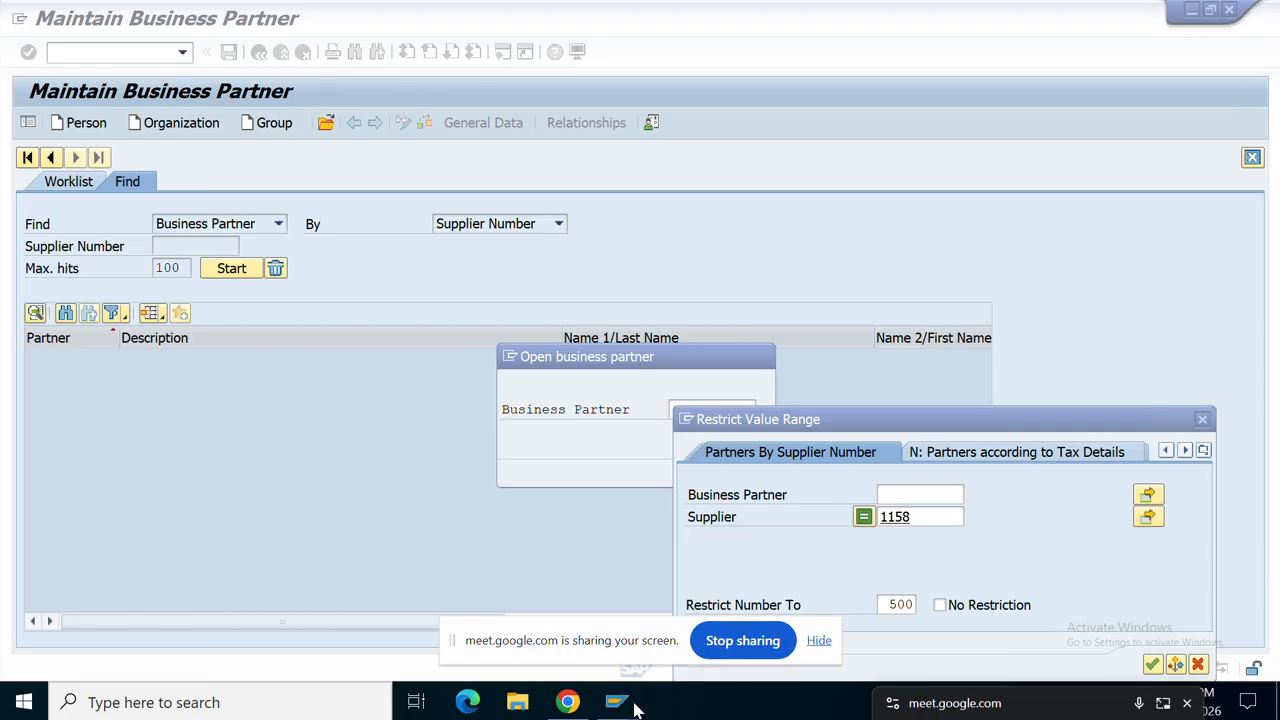
left_click(637, 709)
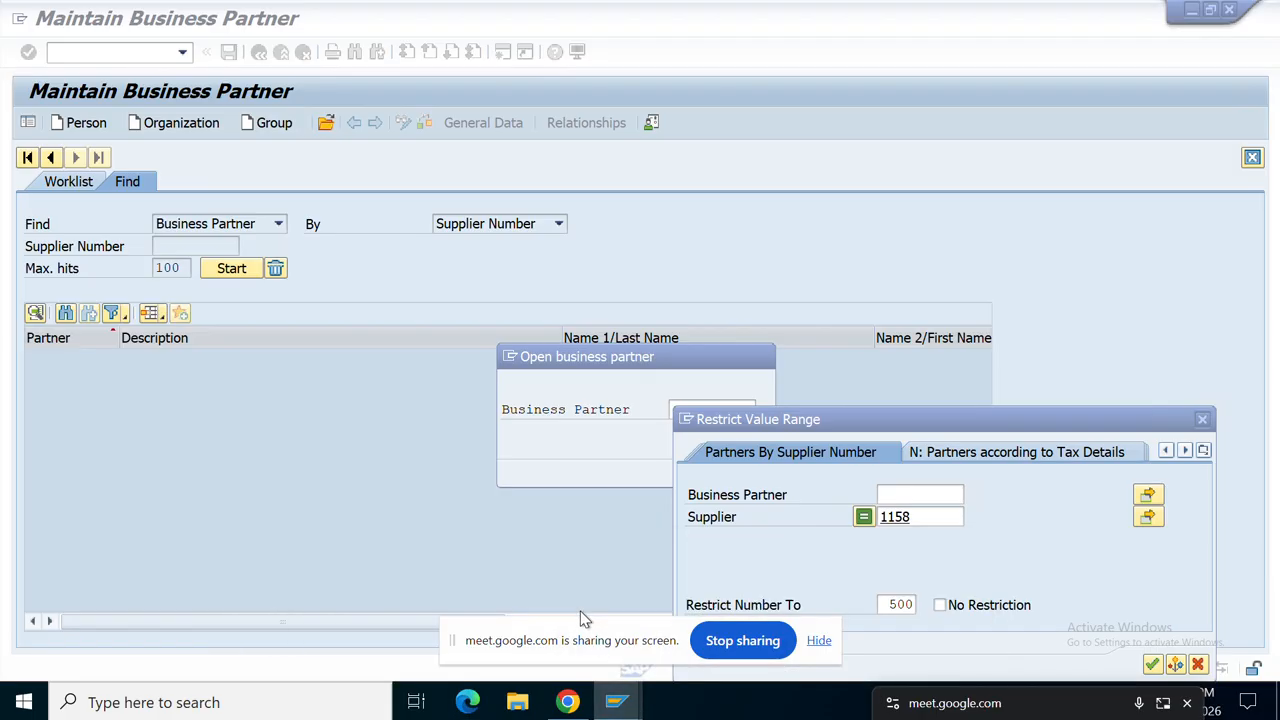
left_click(597, 674)
left_click(617, 702)
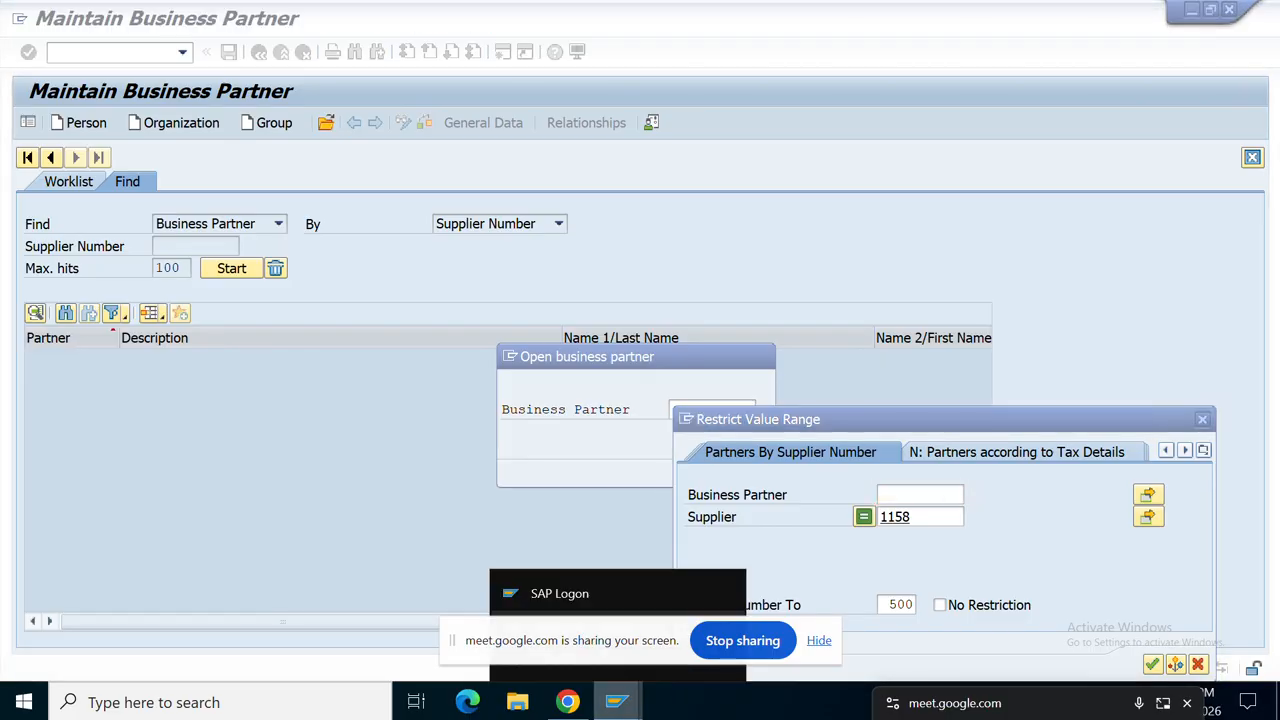
left_click(358, 479)
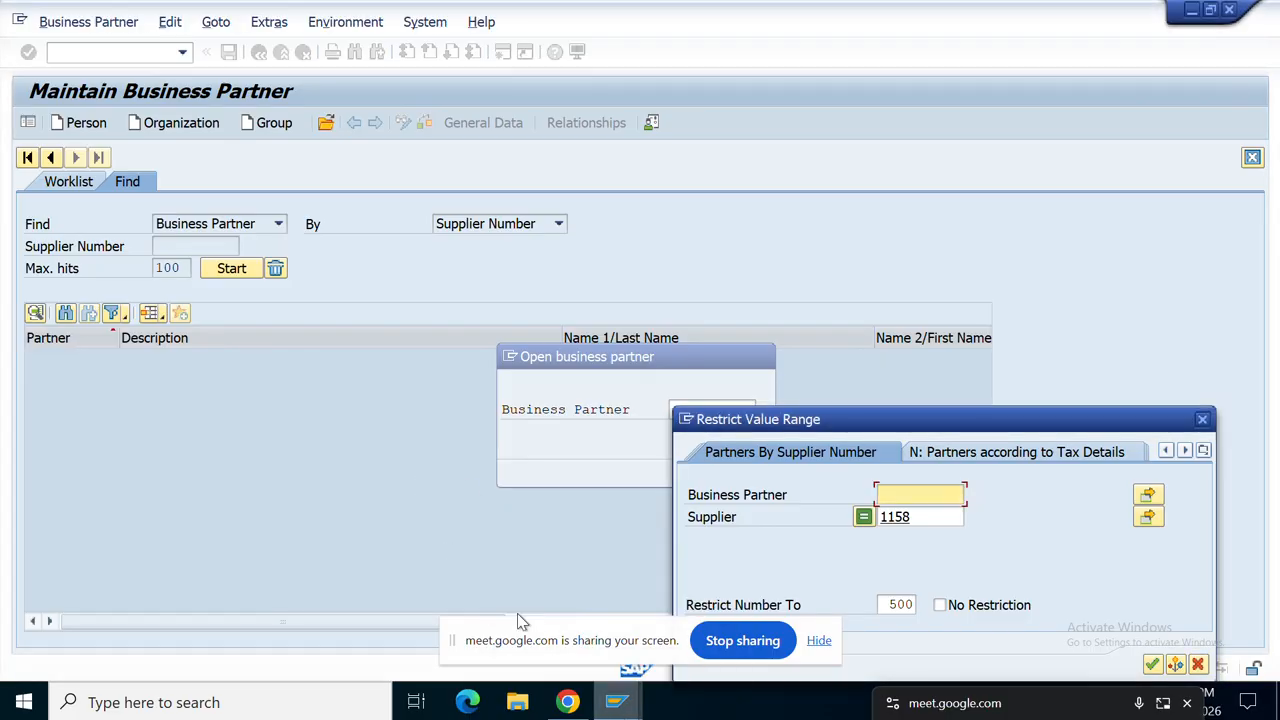
left_click(619, 711)
left_click(485, 608)
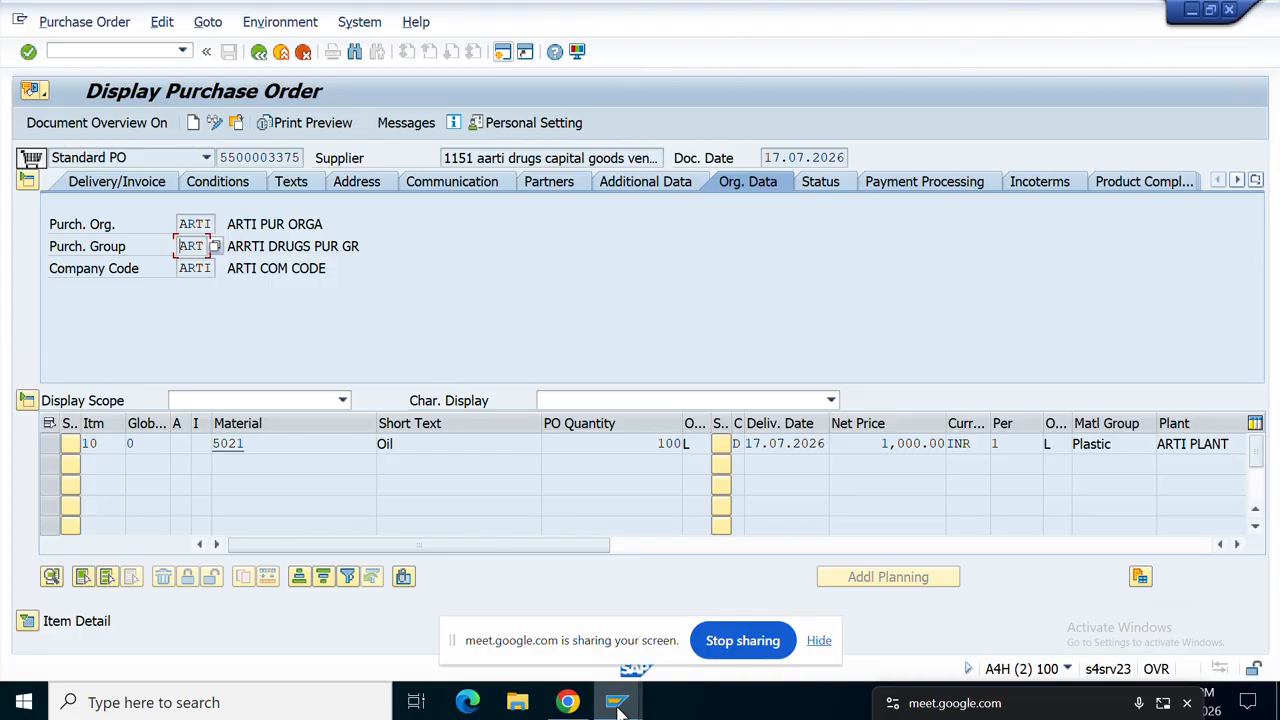
Step: Search by supplier 1151 and open partner 150010, aarti drugs capital goods vendor
mouse_move(618, 705)
mouse_move(940, 600)
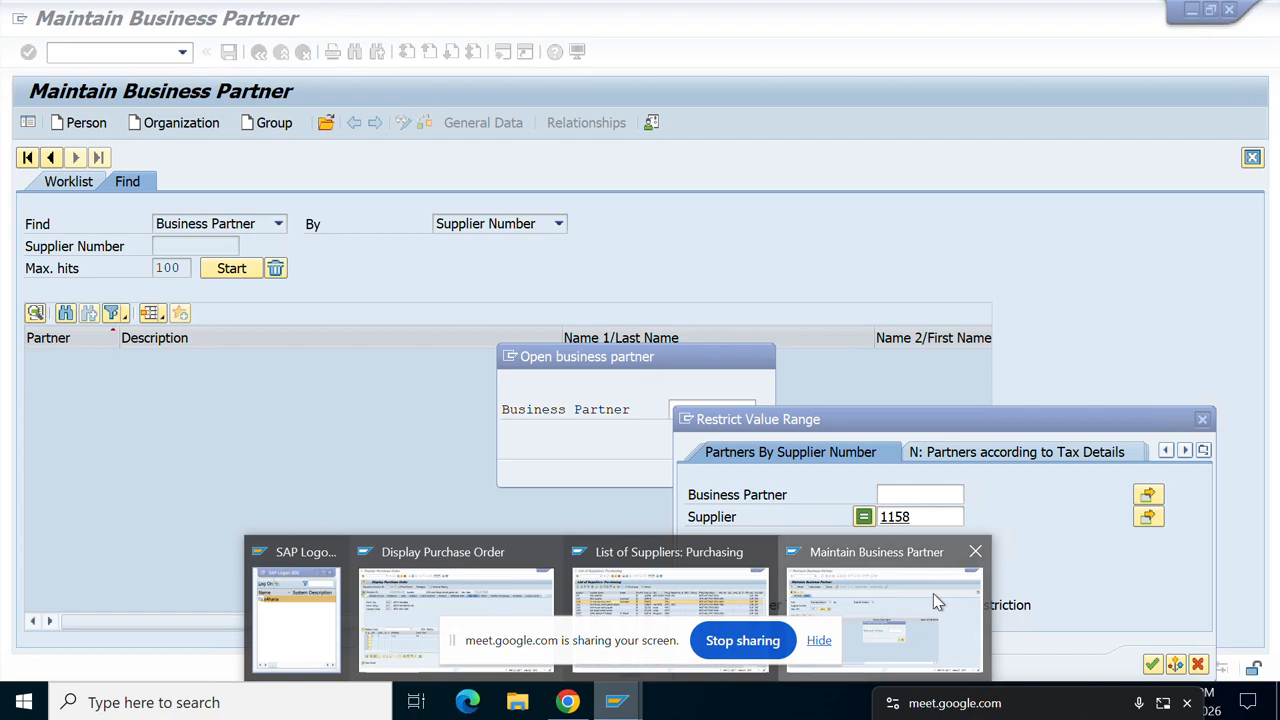
left_click(935, 598)
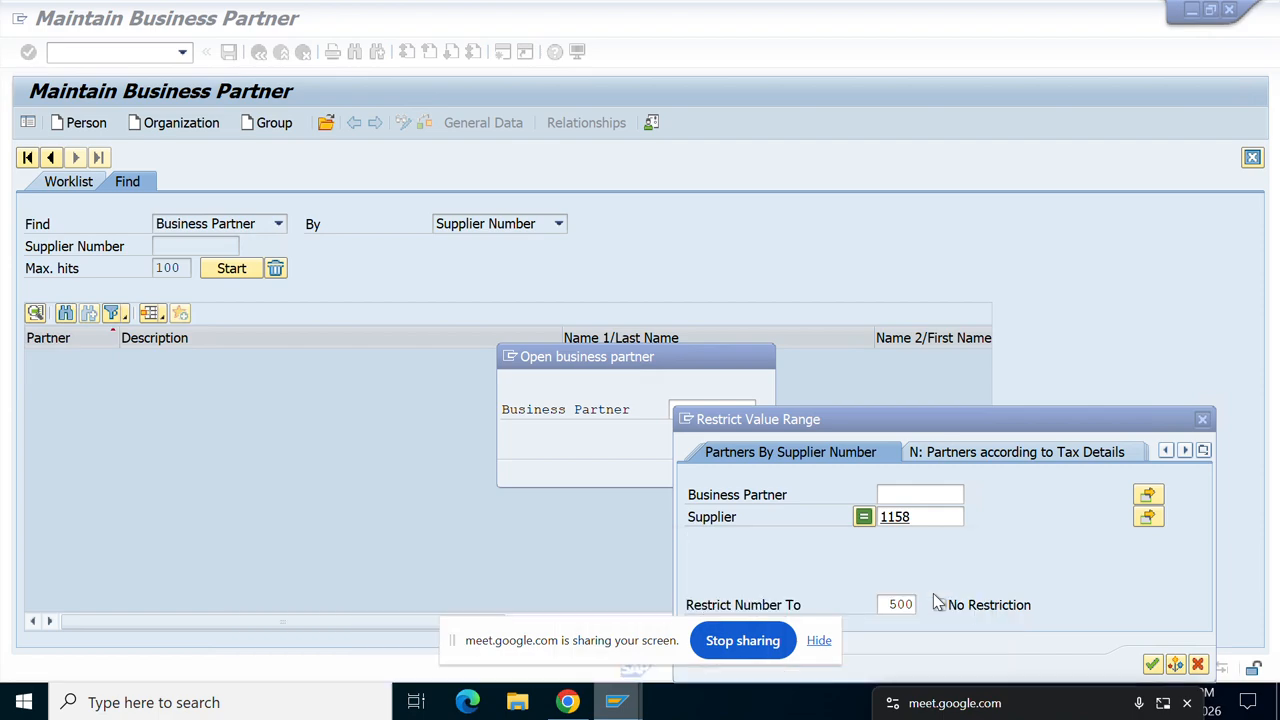
left_click(913, 516)
key("BackSpace")
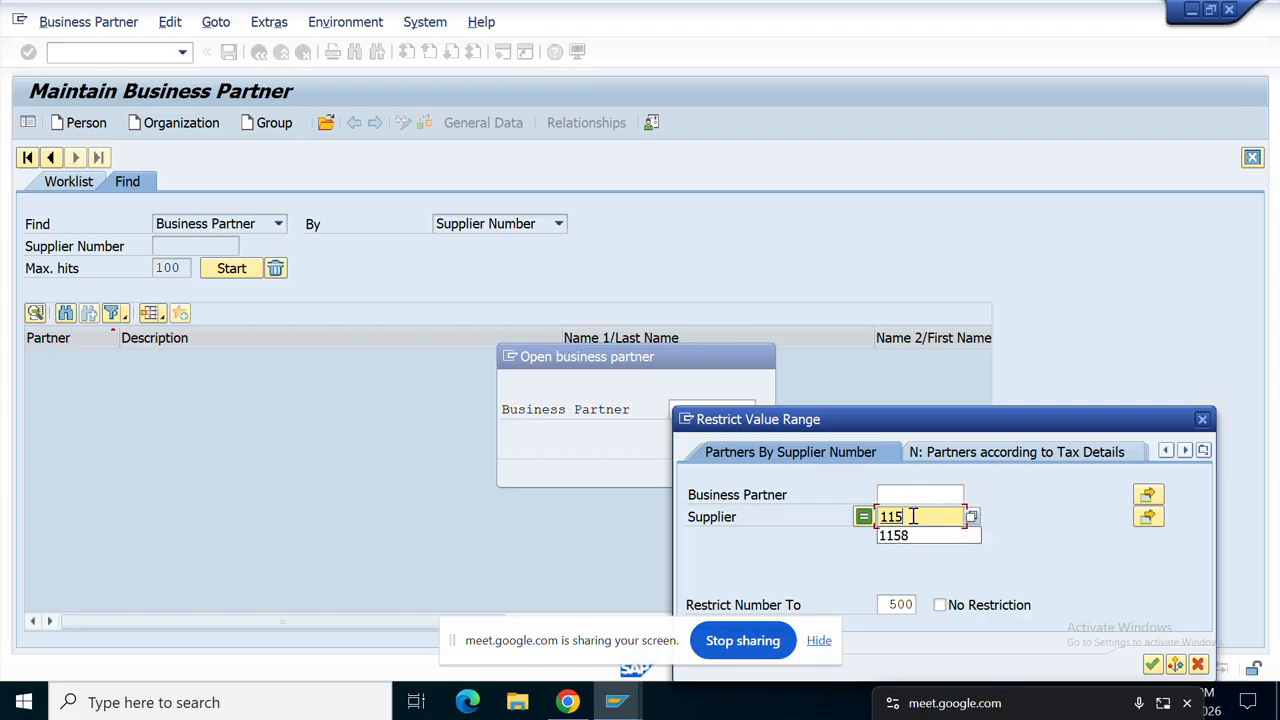
type("1")
key("Return")
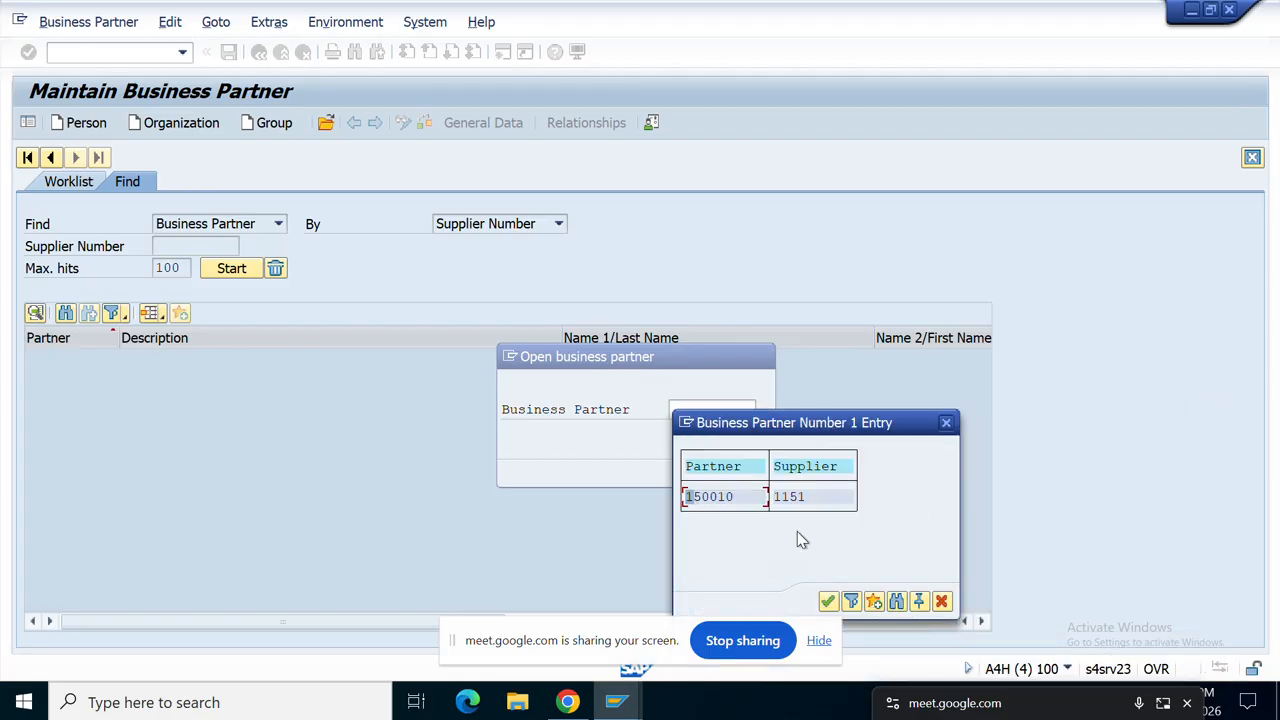
left_click(709, 496)
left_click(827, 601)
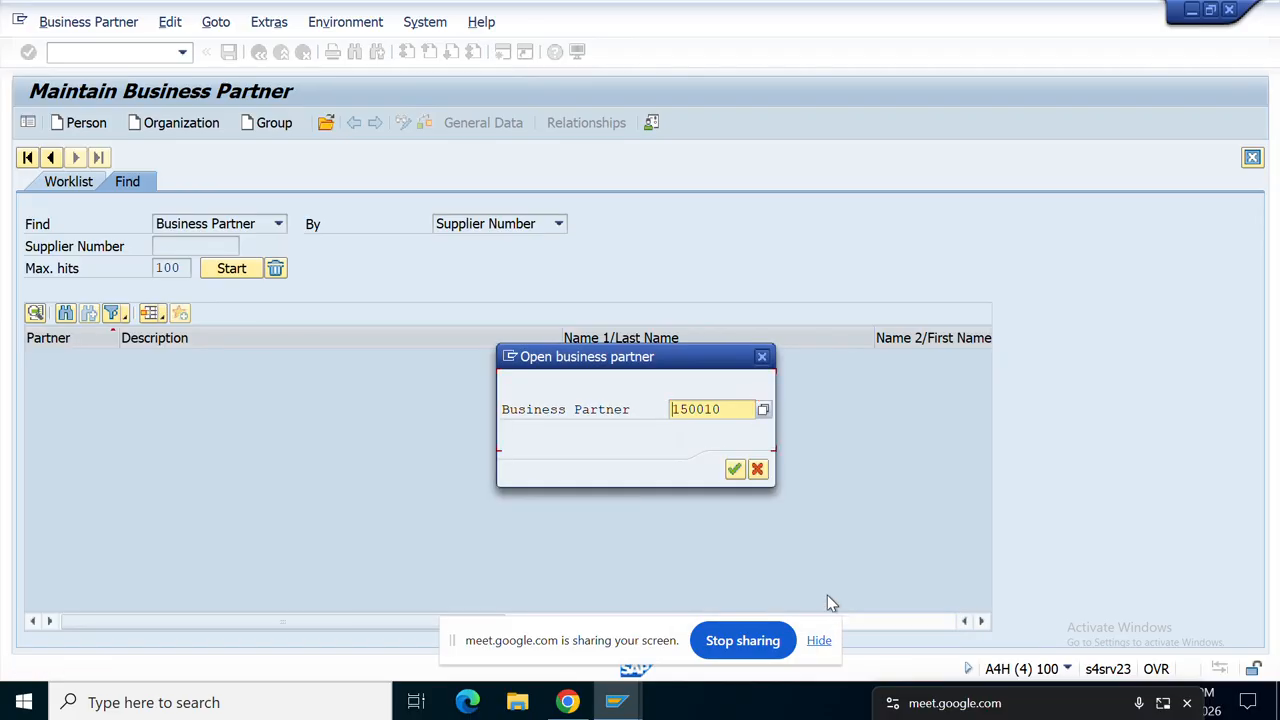
left_click(735, 469)
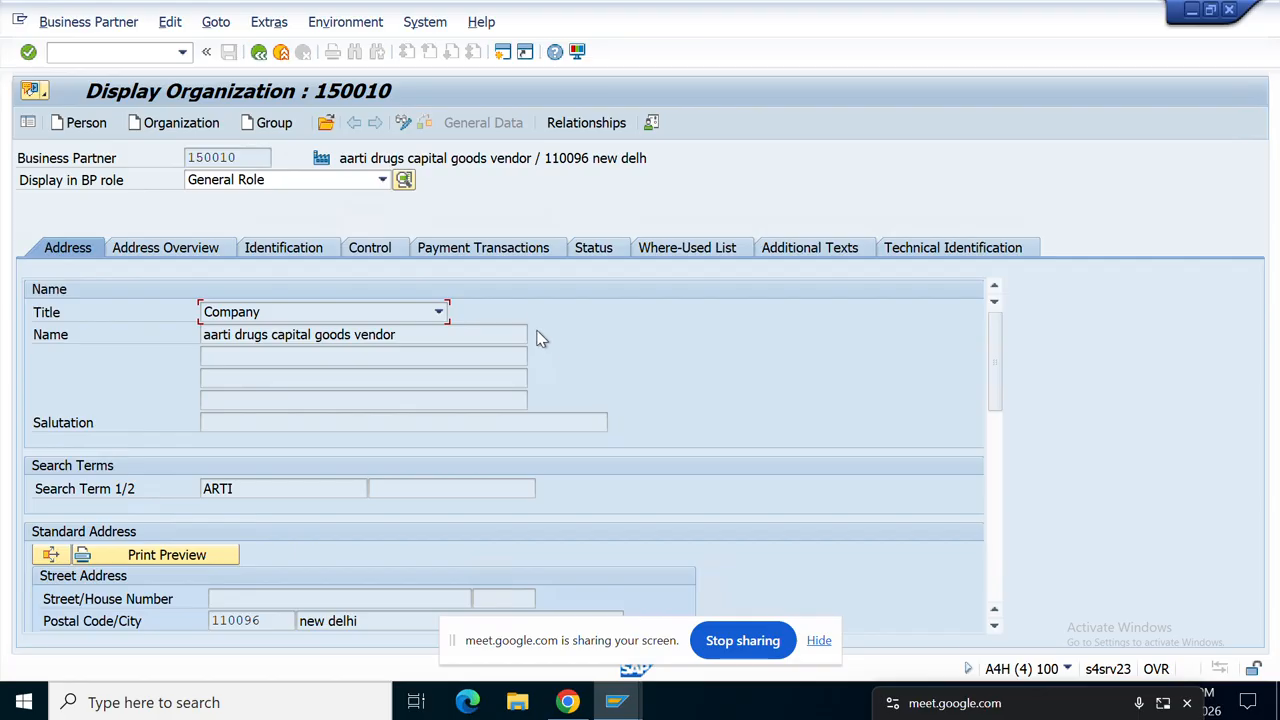
Step: Switch business partner 150010 into change mode
left_click(408, 126)
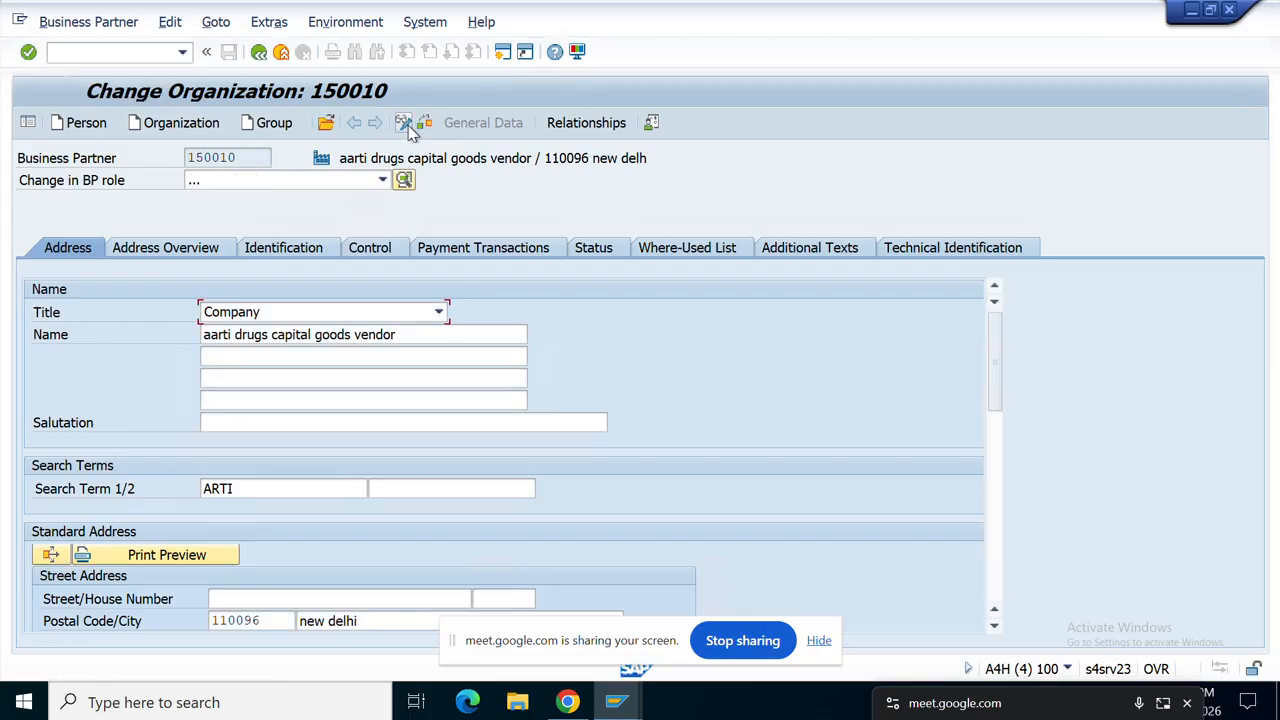
left_click(406, 126)
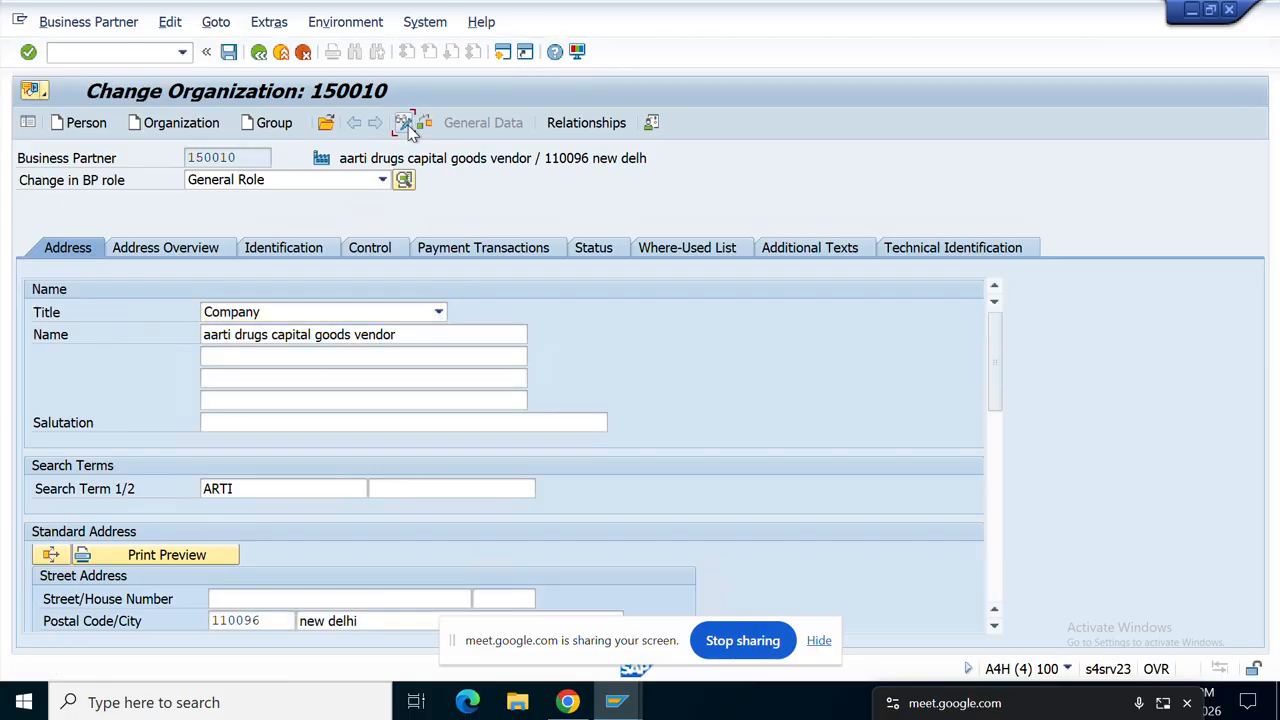
left_click(251, 158)
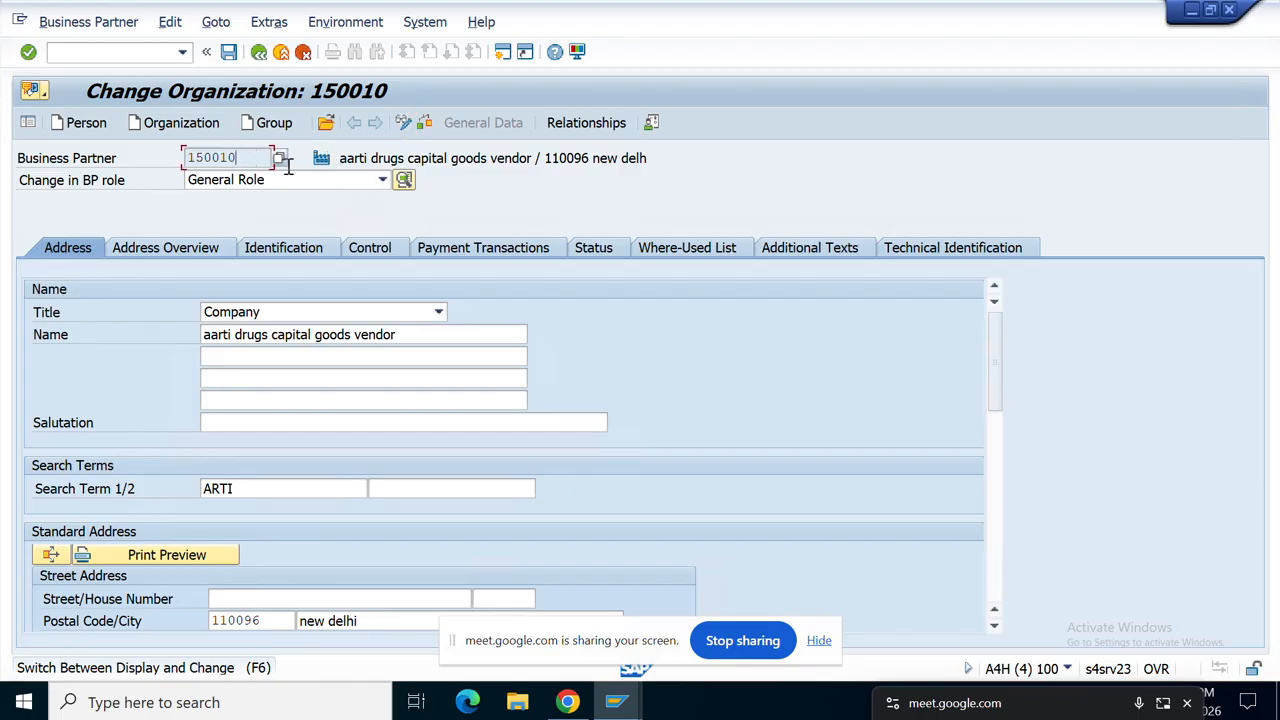
Step: Scroll the BP role list down to the FLVN00 entry
left_click(384, 180)
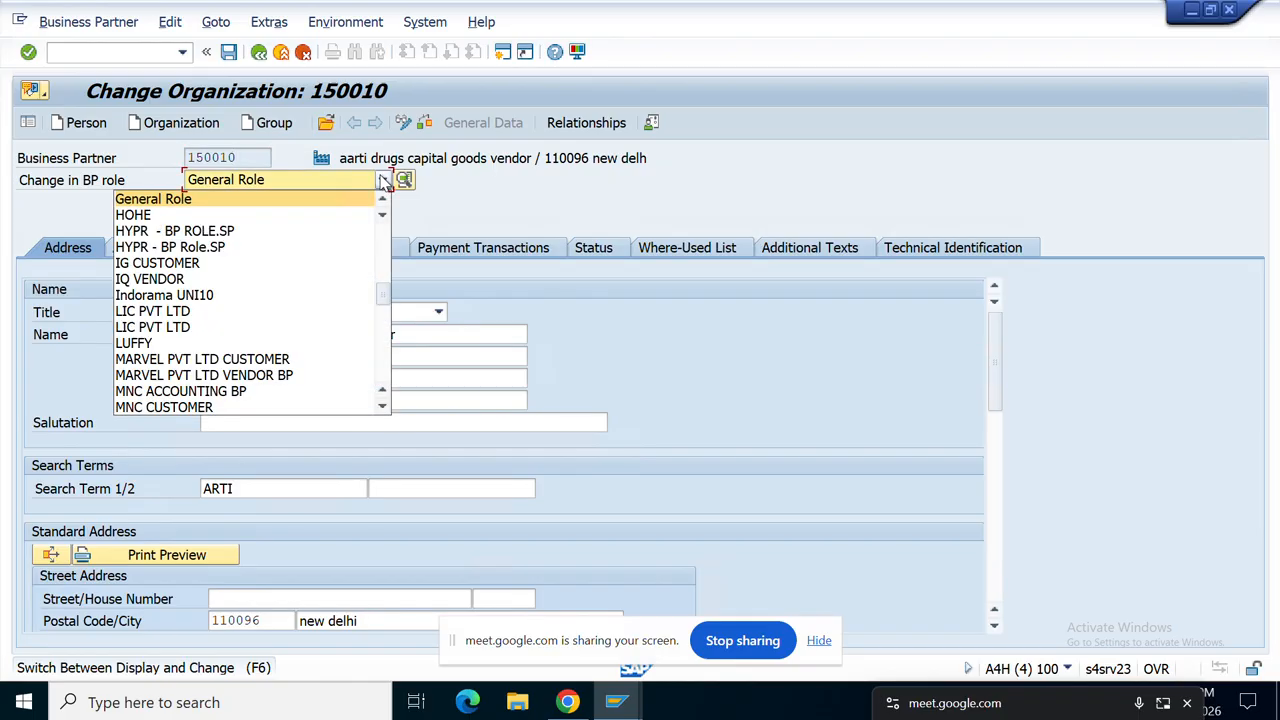
key("f")
key("f")
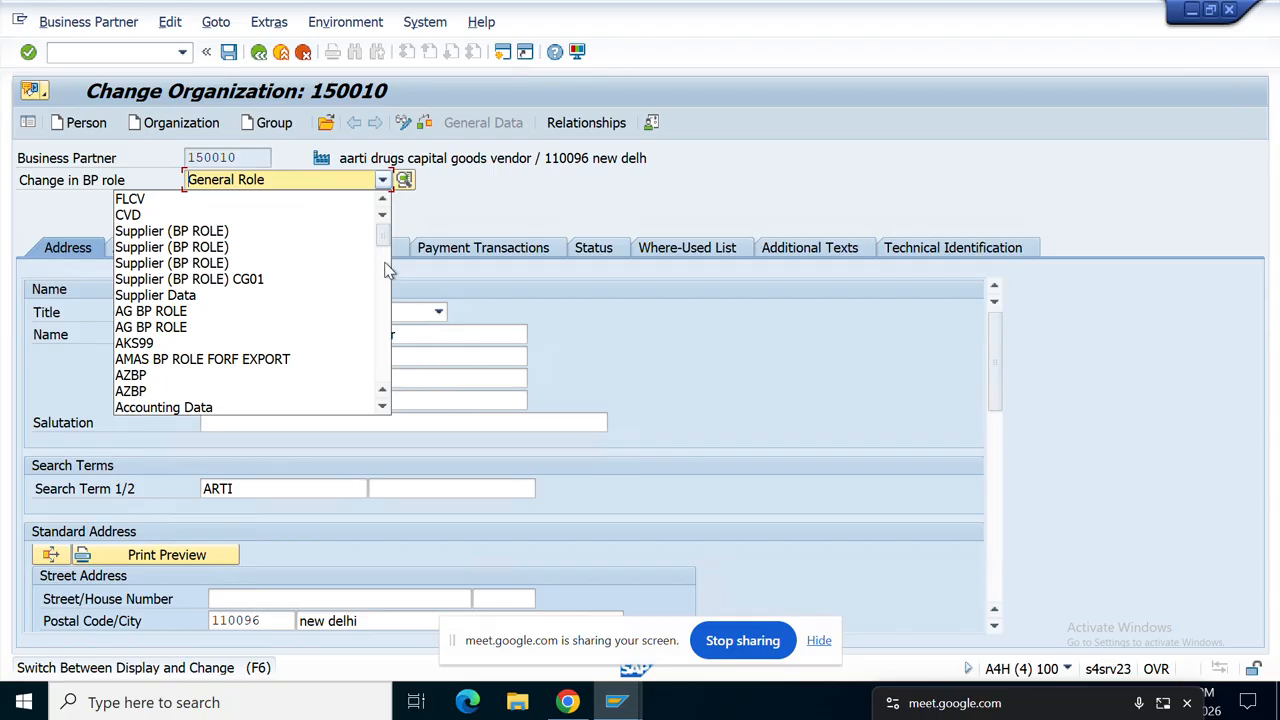
scroll(384, 298, "down", 5)
scroll(384, 298, "up", 5)
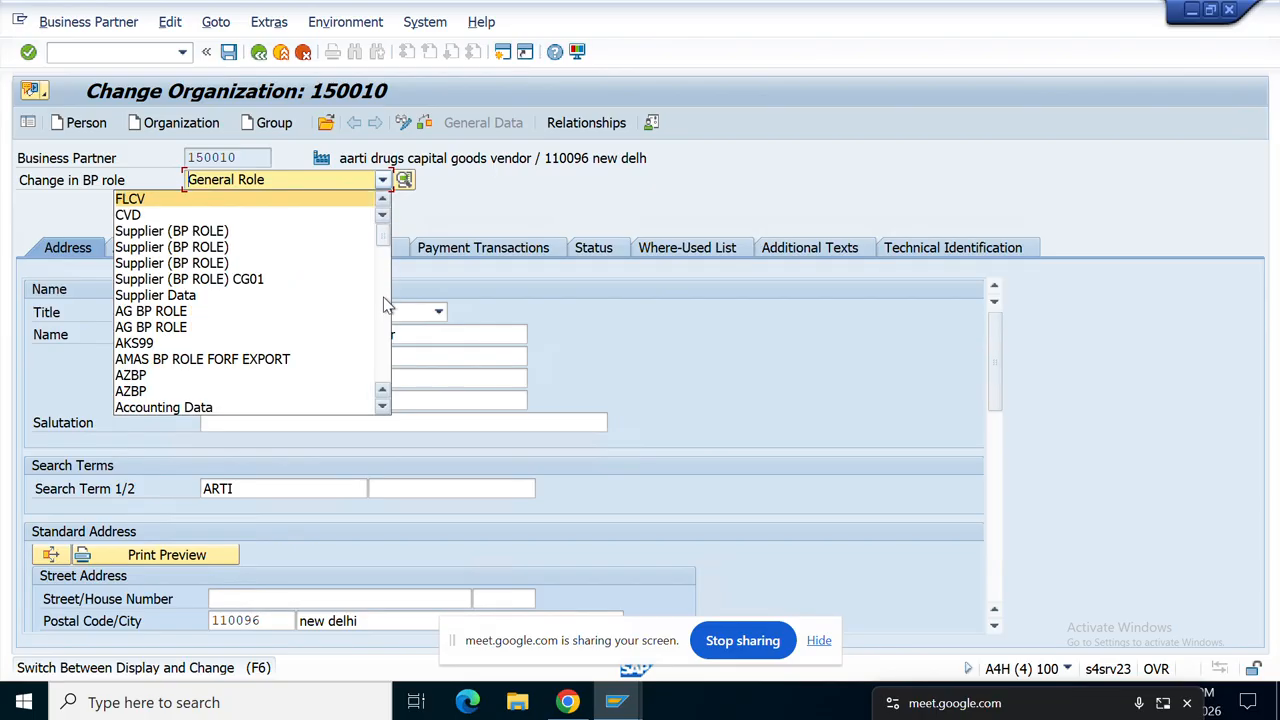
scroll(386, 304, "down", 4)
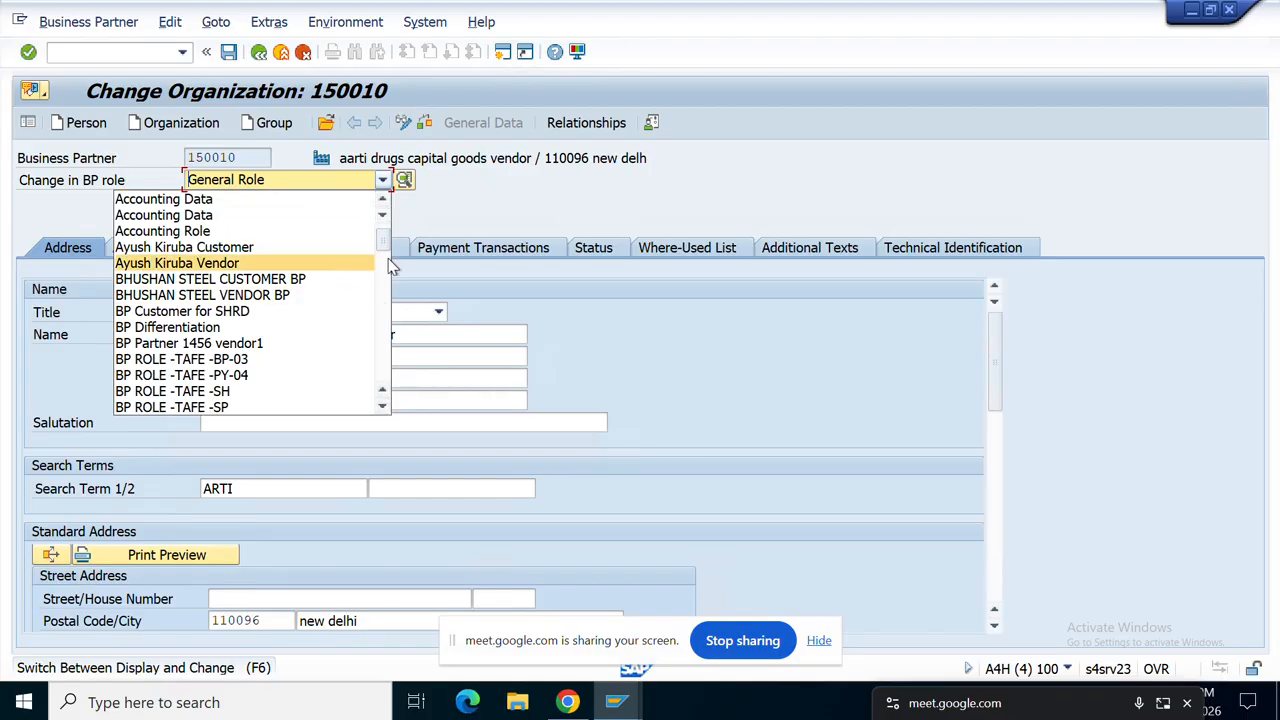
left_click_drag(388, 258, 386, 368)
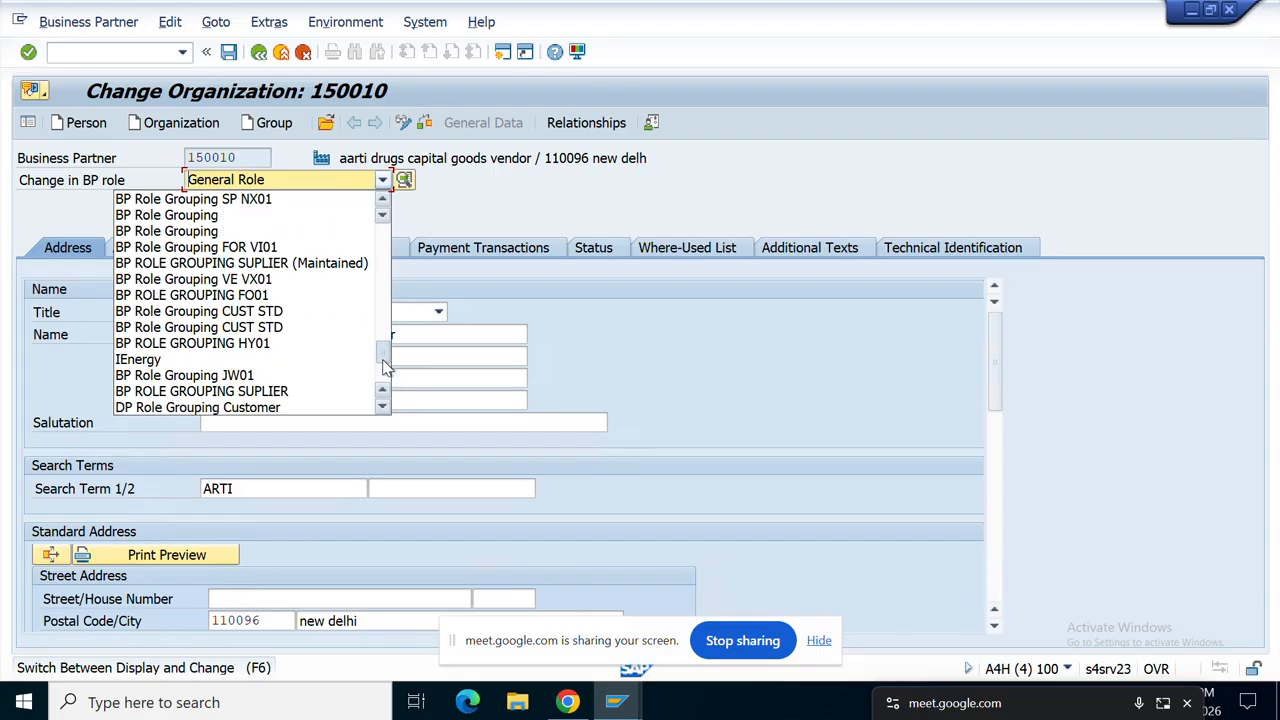
left_click_drag(386, 370, 386, 395)
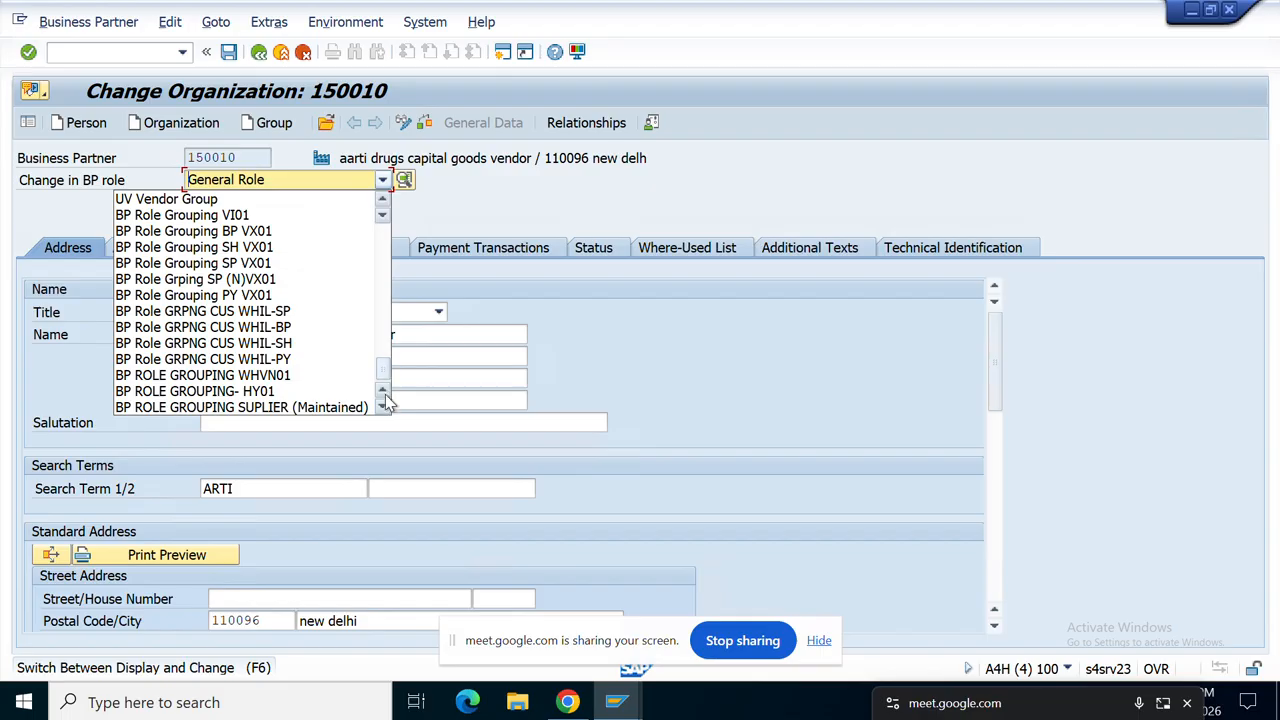
left_click(385, 394)
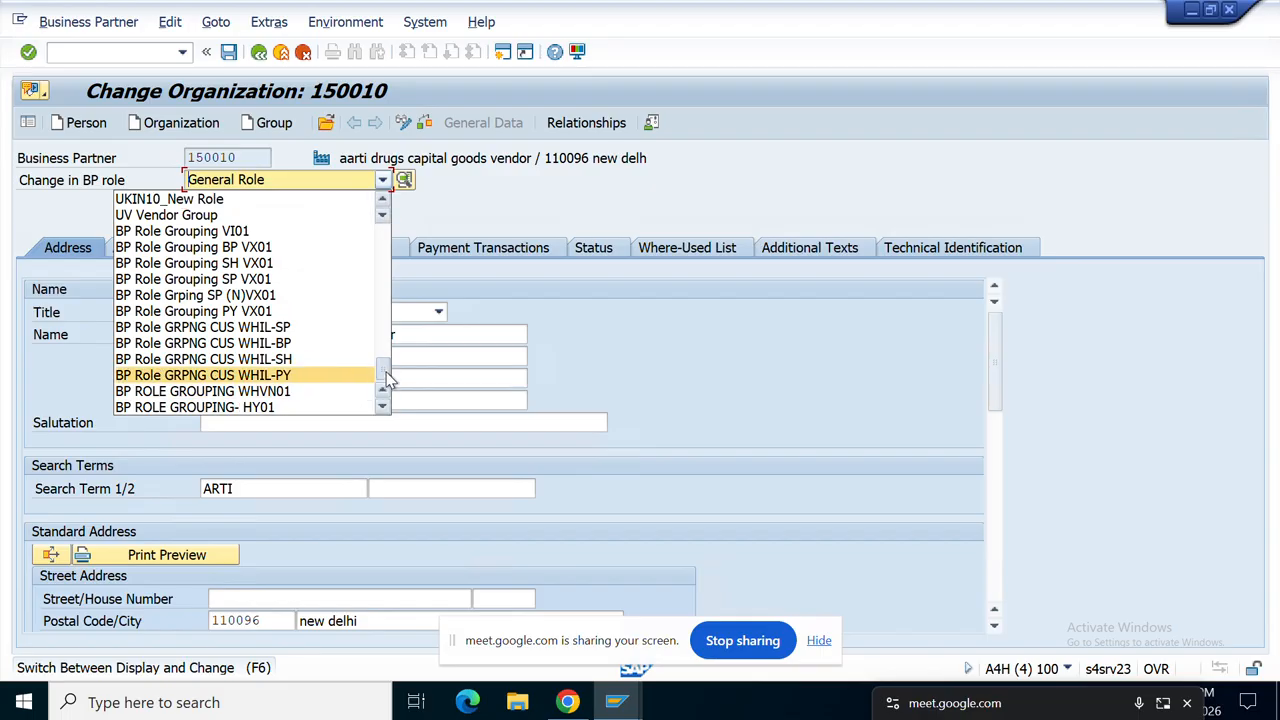
left_click_drag(387, 380, 386, 273)
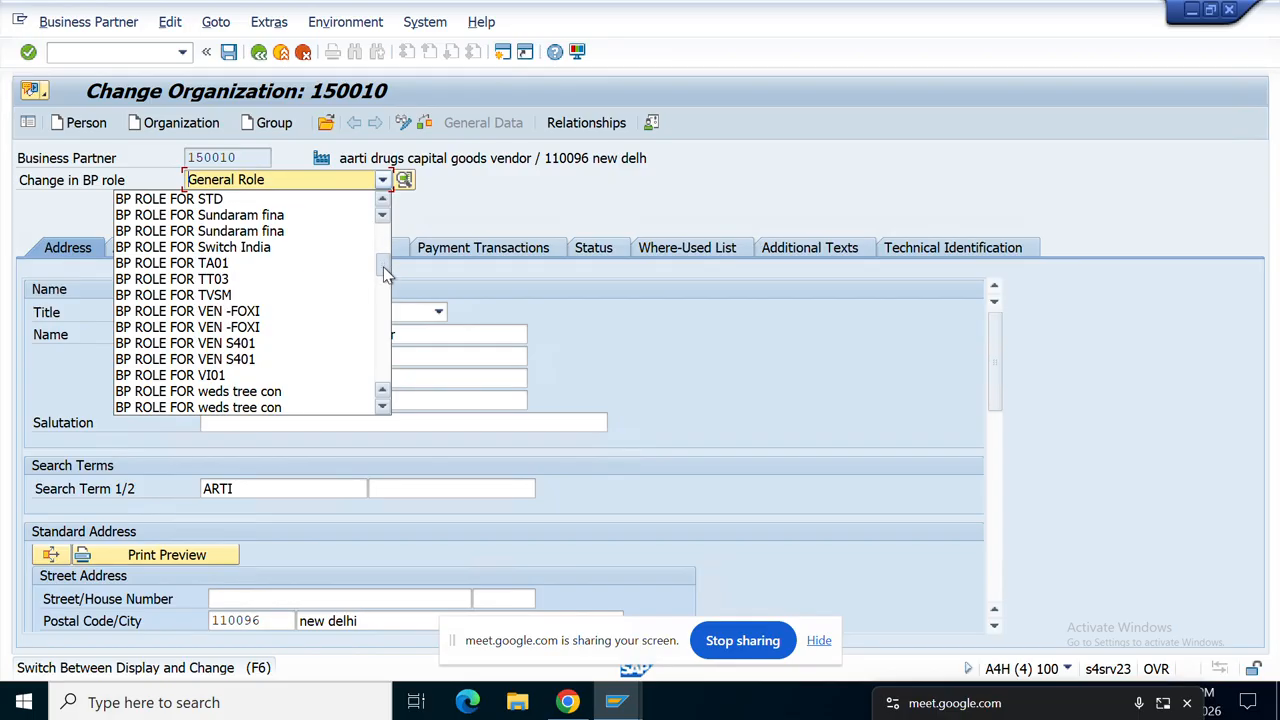
left_click_drag(385, 273, 388, 338)
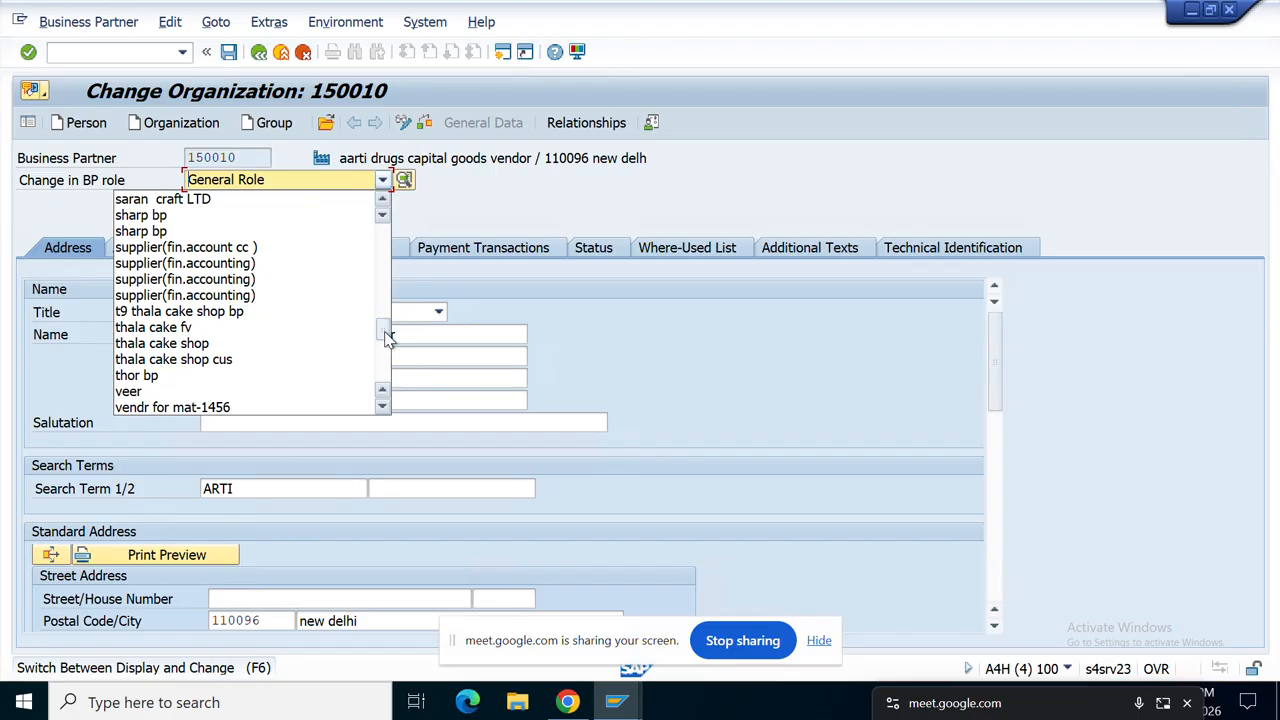
key("f")
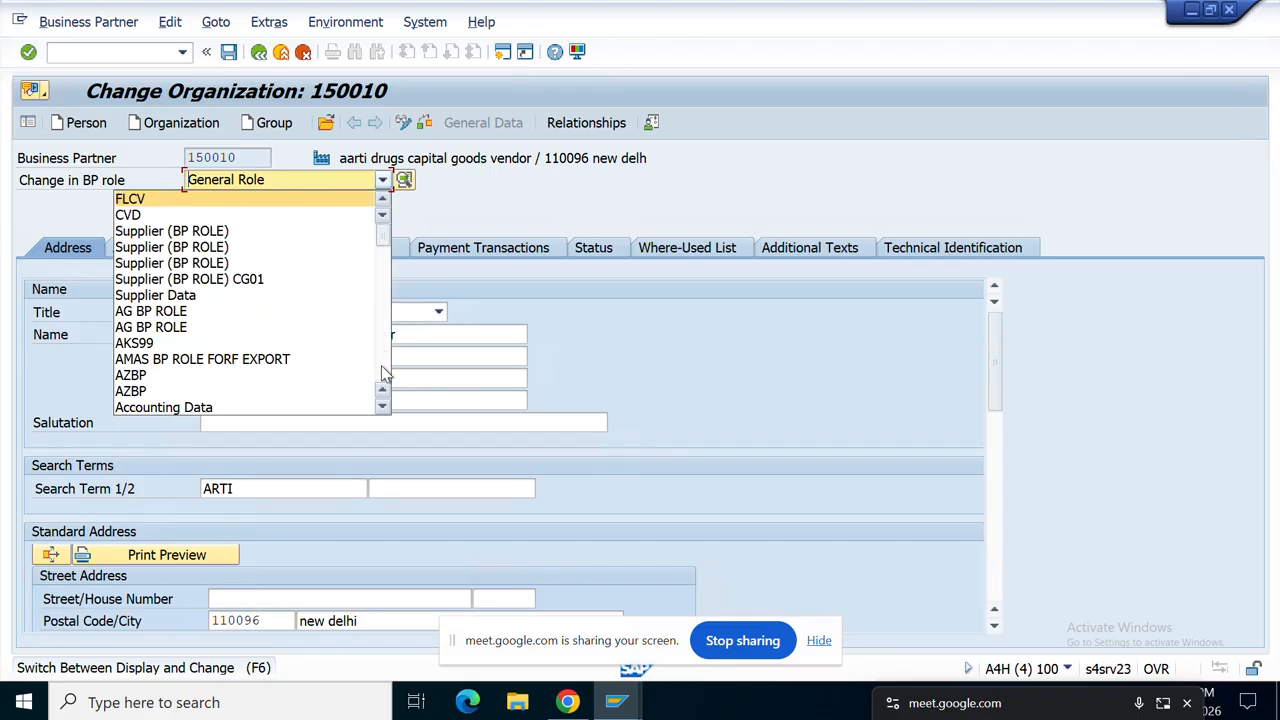
left_click(383, 408)
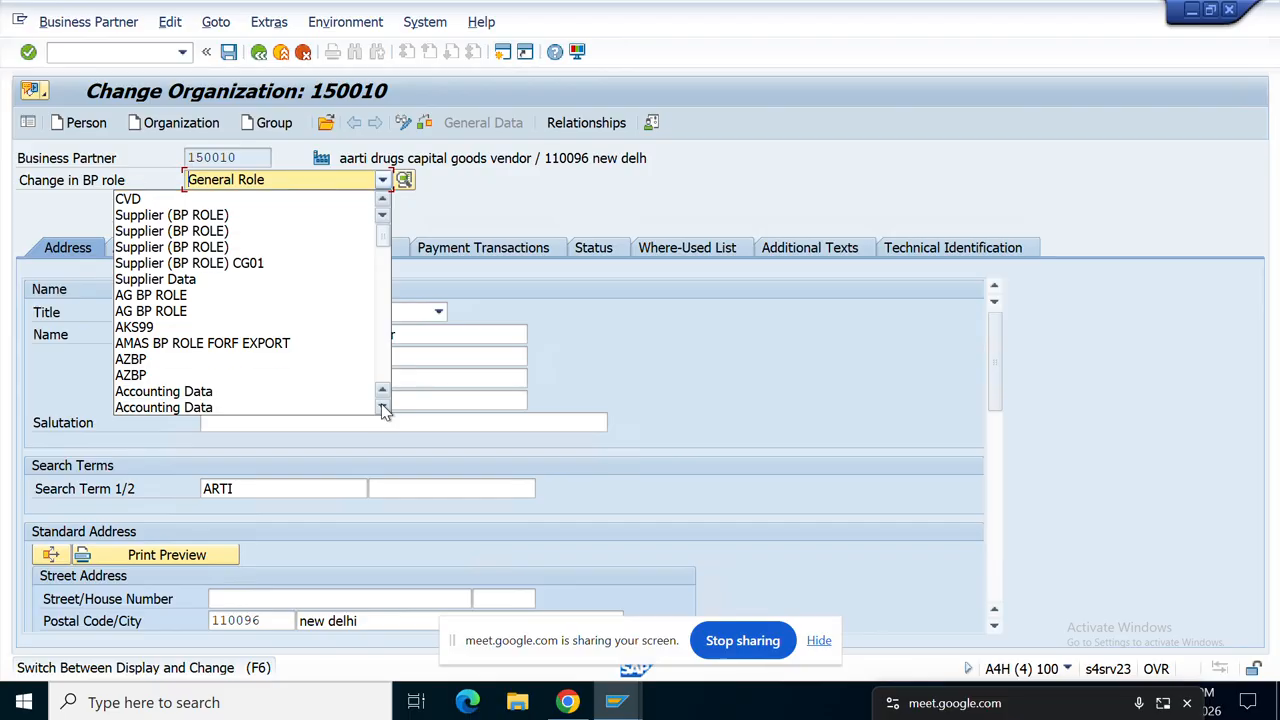
scroll(385, 410, "up", 1)
scroll(385, 410, "down", 5)
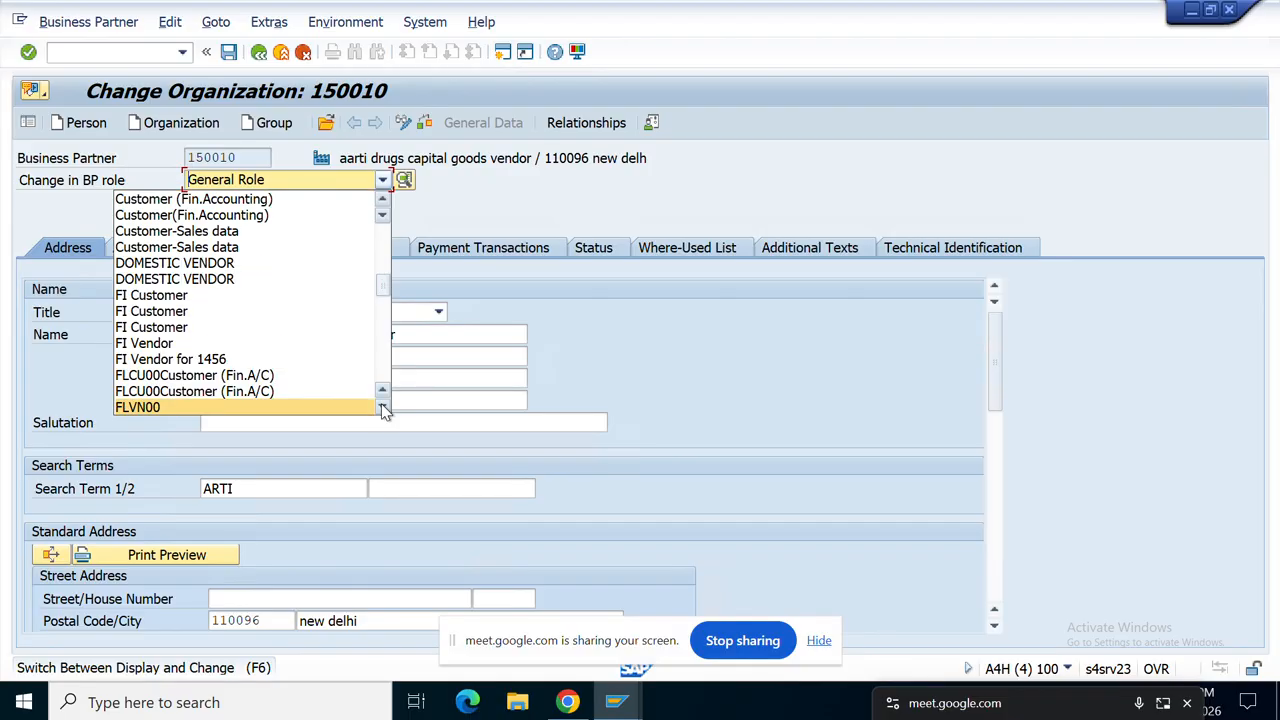
Step: Add the FLVN00 role to partner 150010 and bring up its company code data
left_click(324, 407)
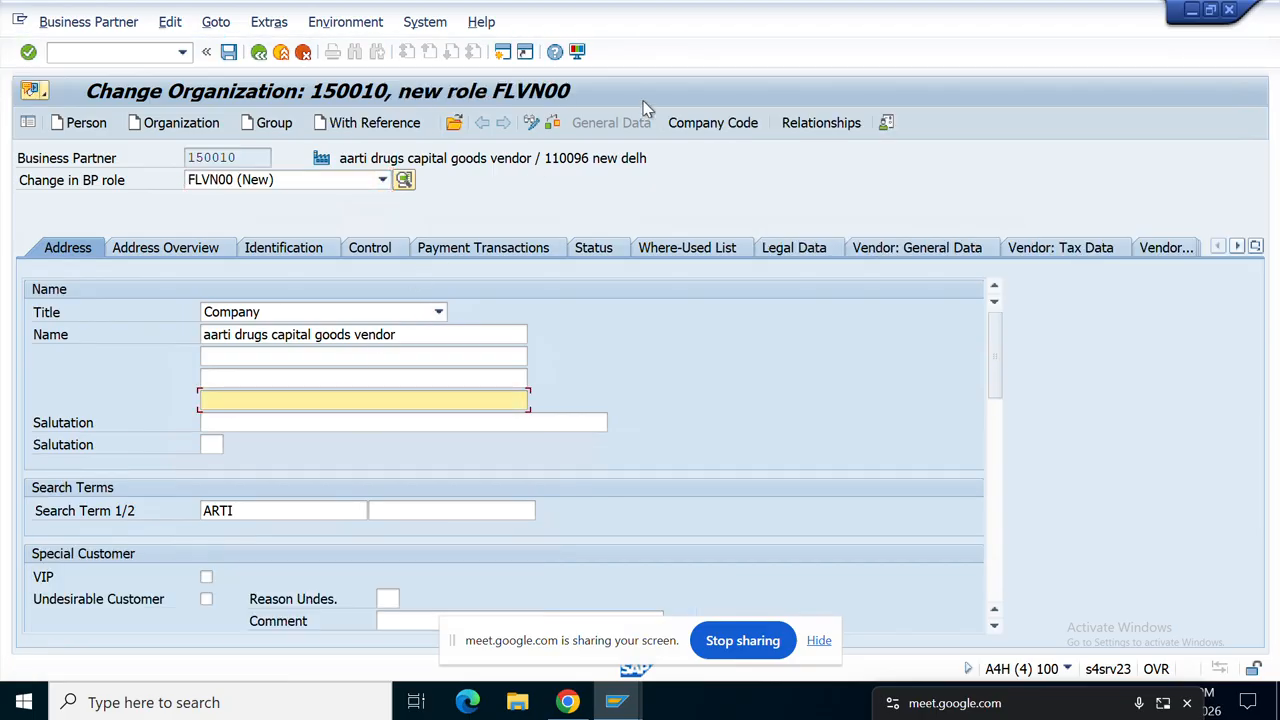
left_click(708, 124)
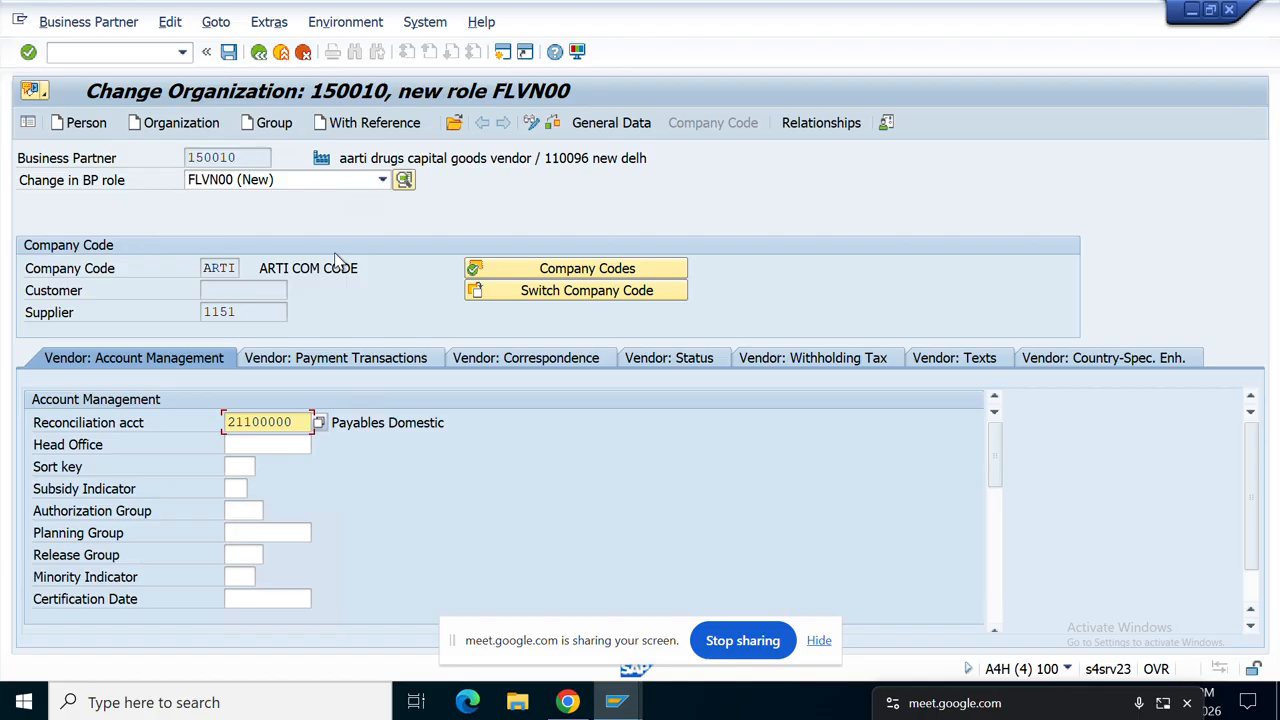
left_click(641, 124)
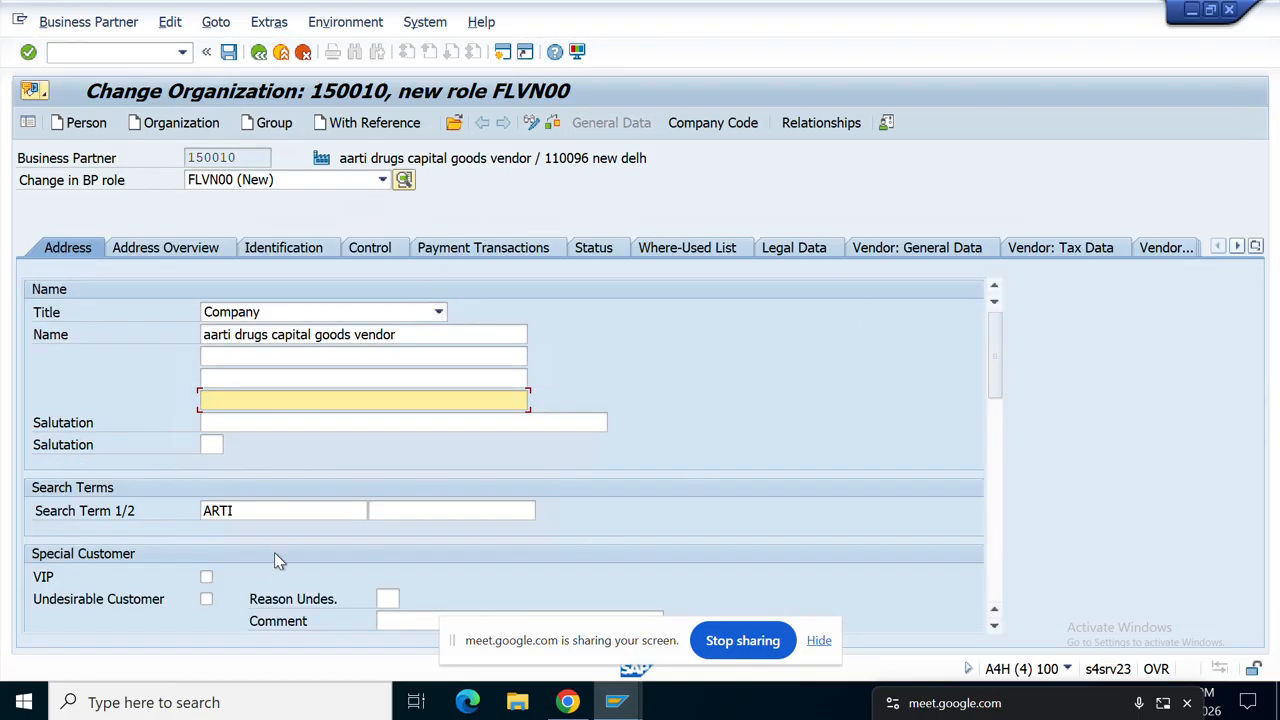
scroll(280, 540, "down", 2)
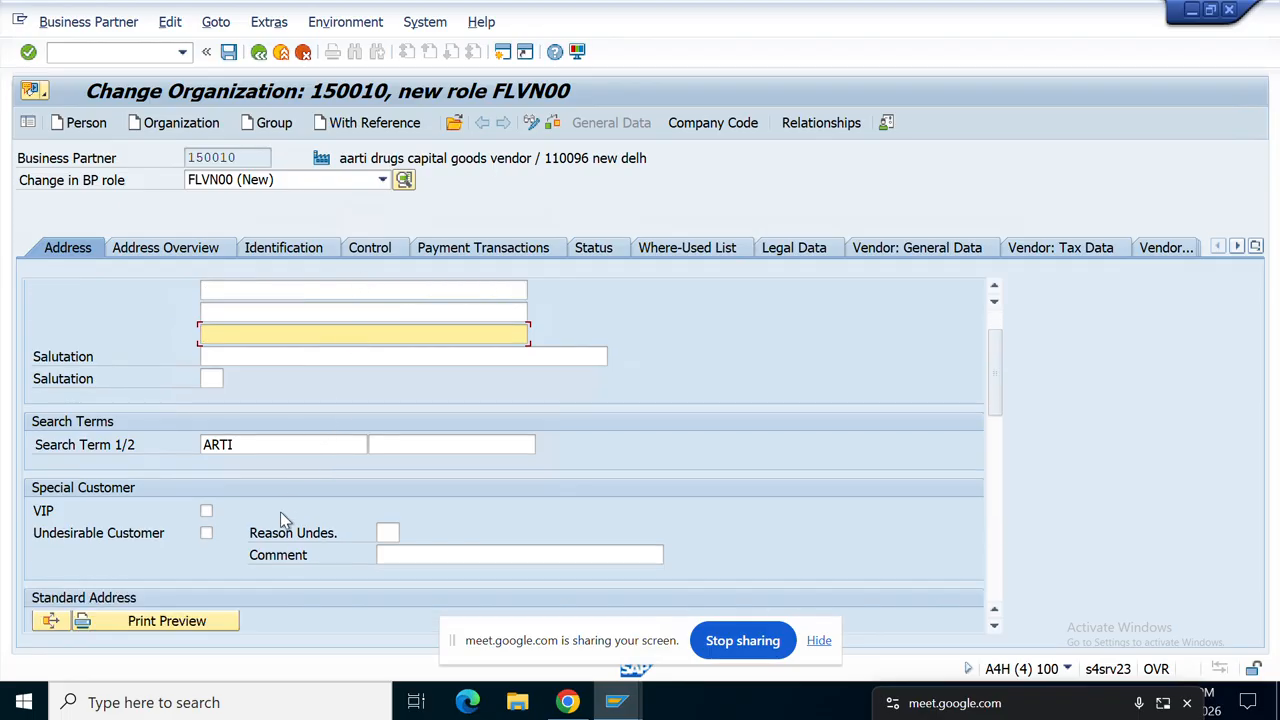
scroll(280, 510, "down", 2)
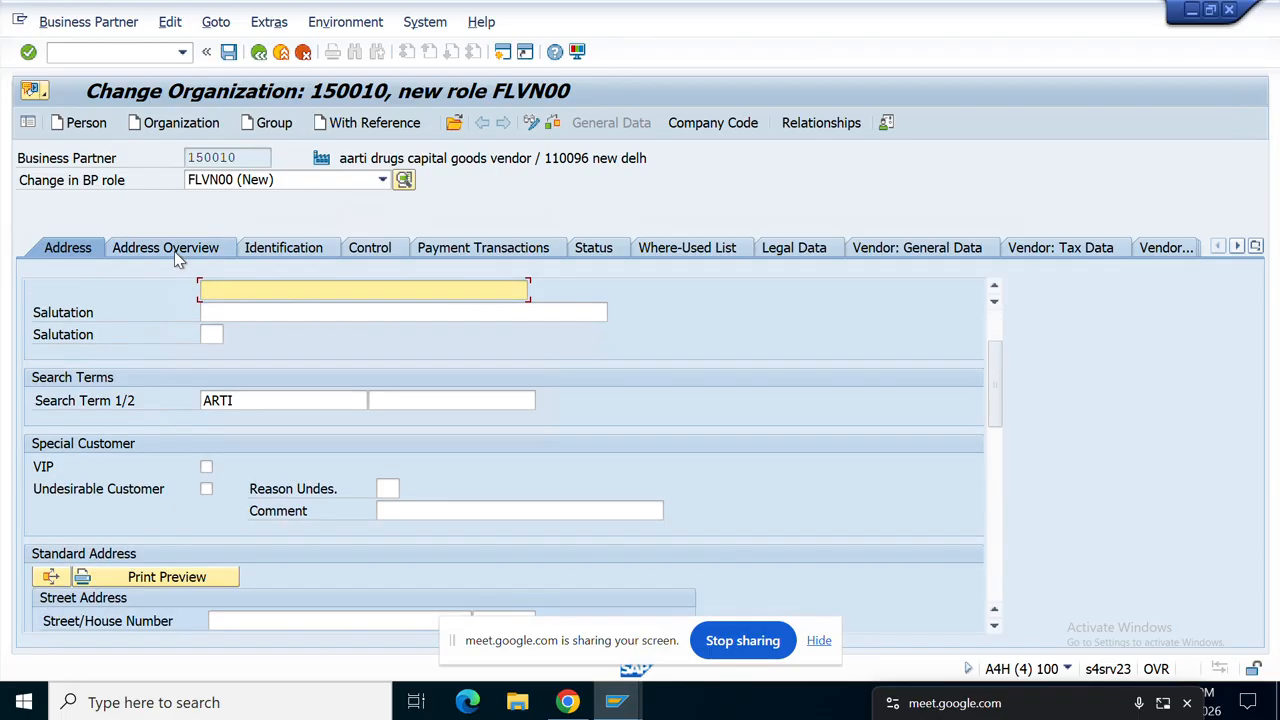
left_click(490, 250)
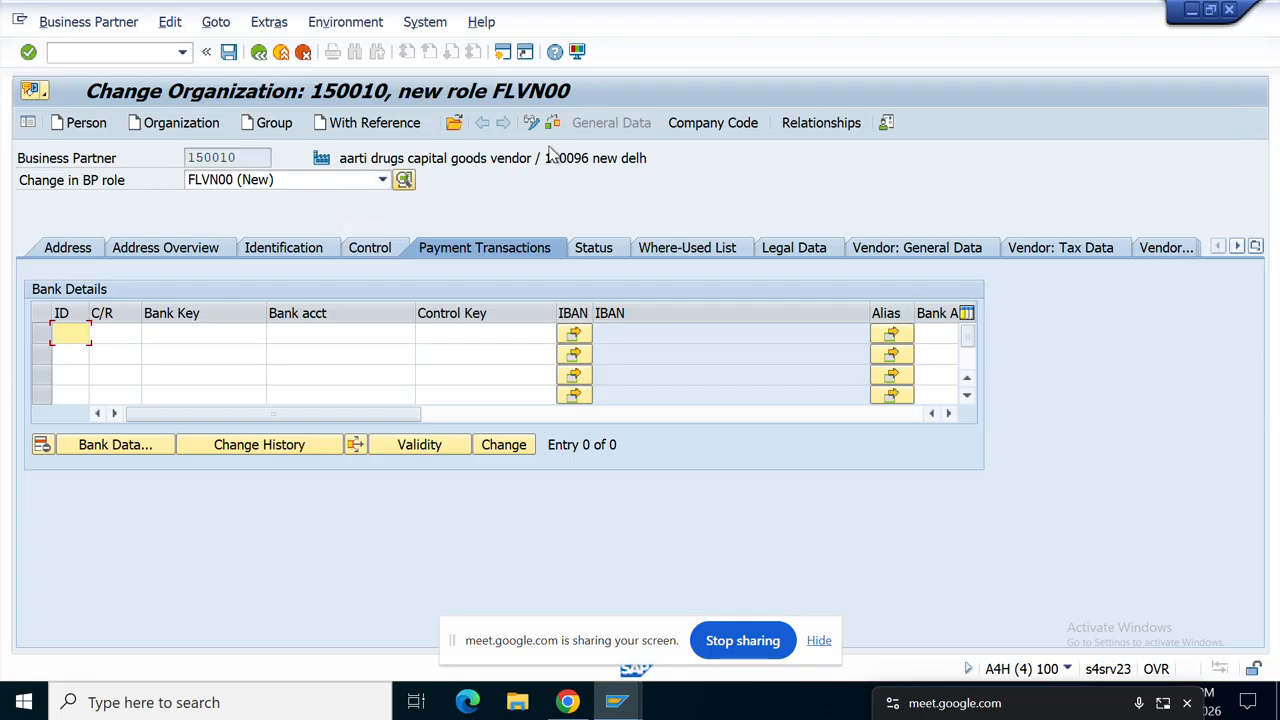
left_click(712, 130)
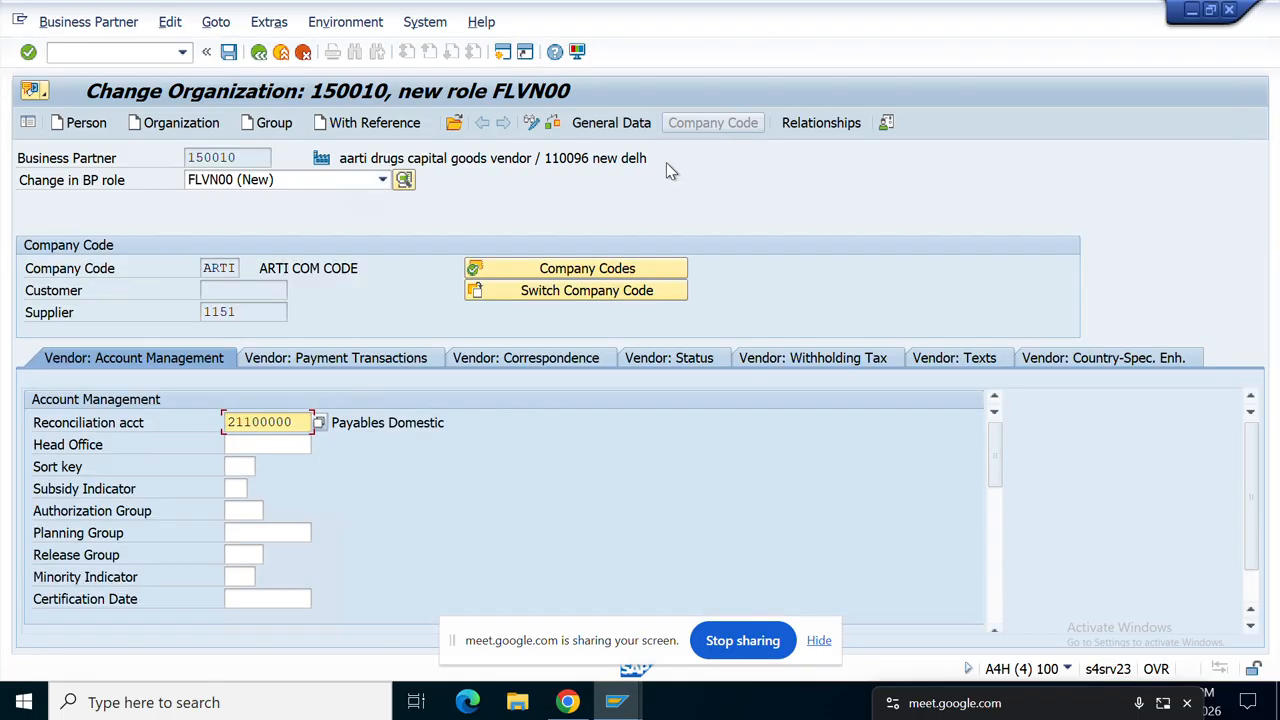
Step: Review reconciliation account 21100000 Payables Domestic and supplier 1151, then view vendor payment transactions
left_click_drag(440, 422, 187, 424)
left_click(178, 422)
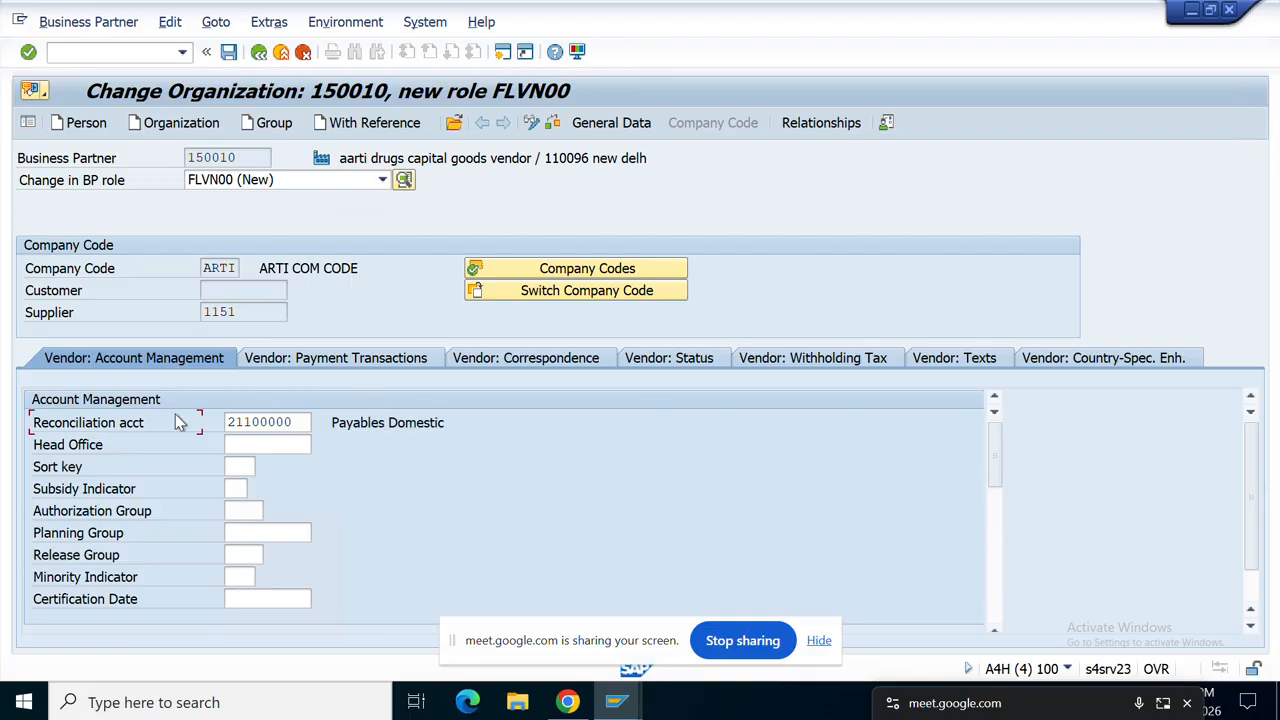
left_click_drag(309, 422, 152, 410)
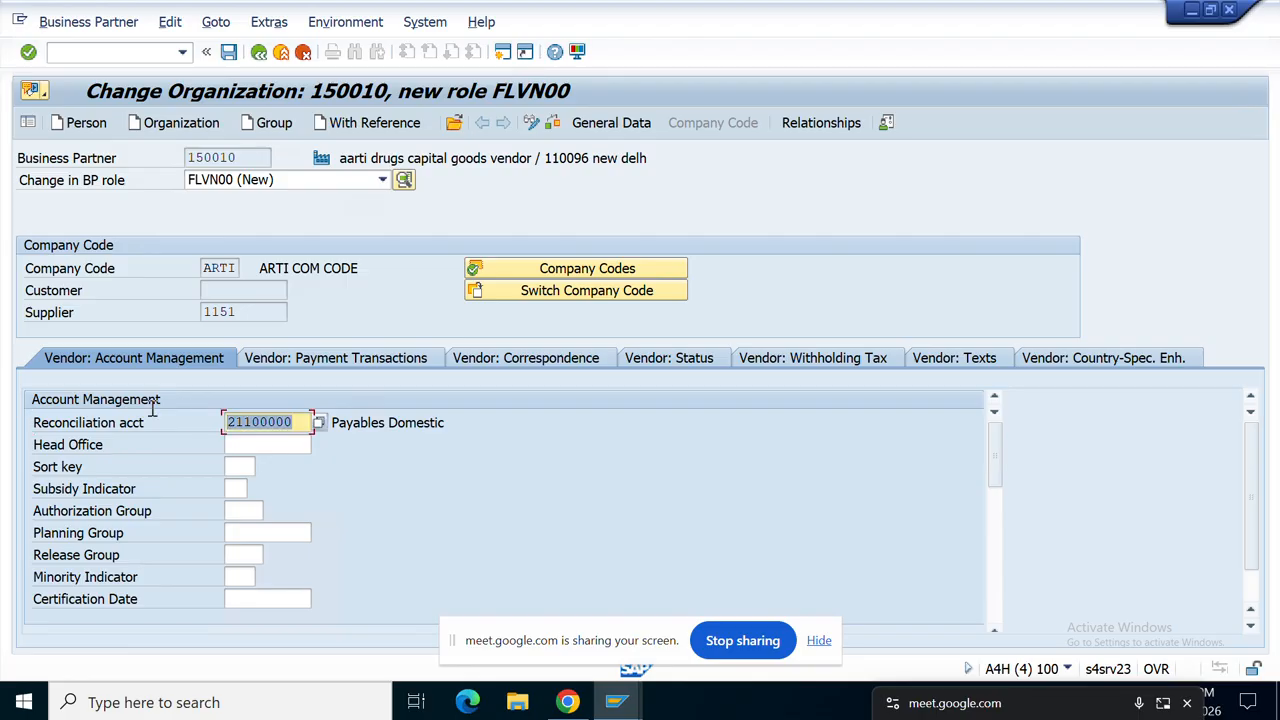
left_click_drag(290, 312, 160, 319)
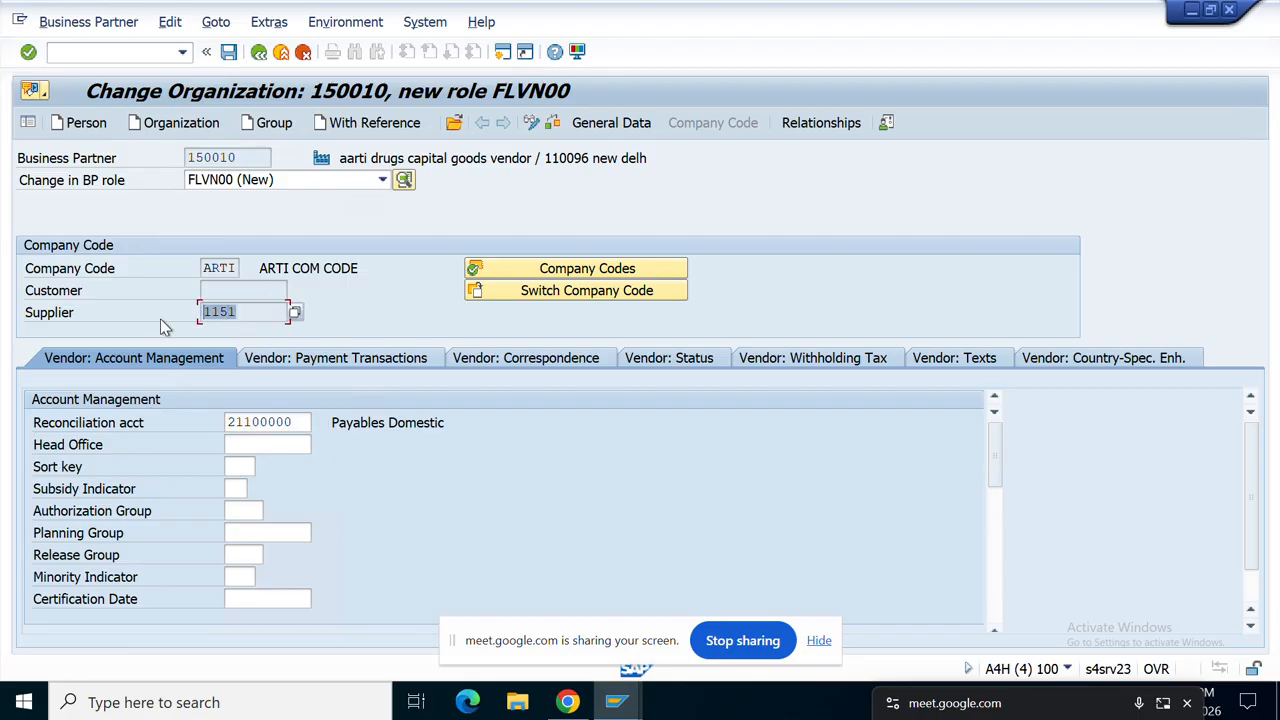
left_click(292, 422)
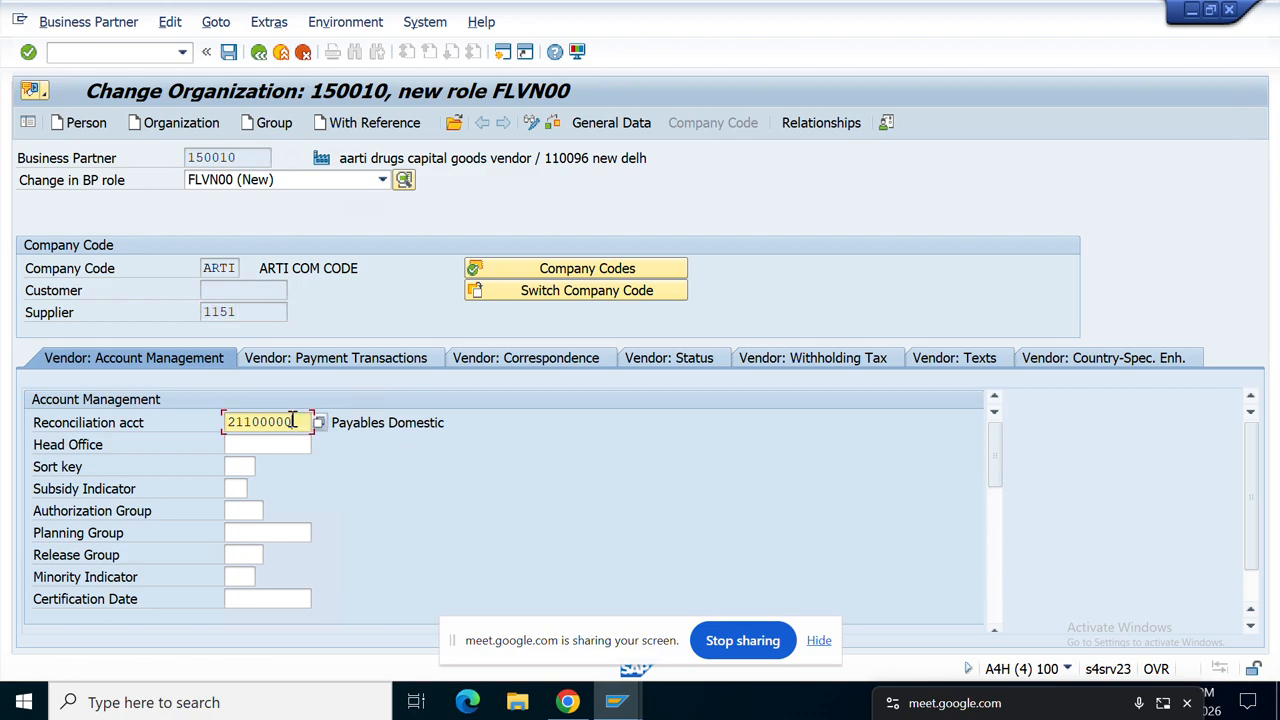
left_click_drag(292, 422, 157, 410)
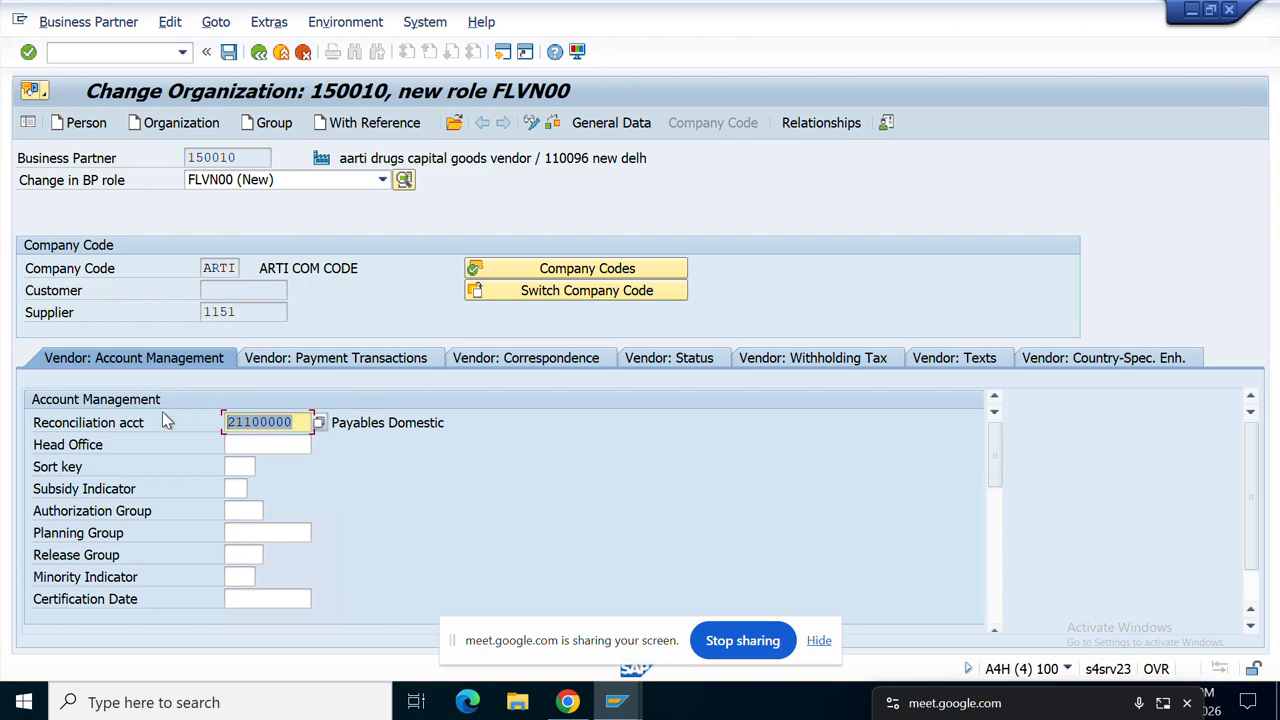
left_click(350, 452)
left_click(362, 362)
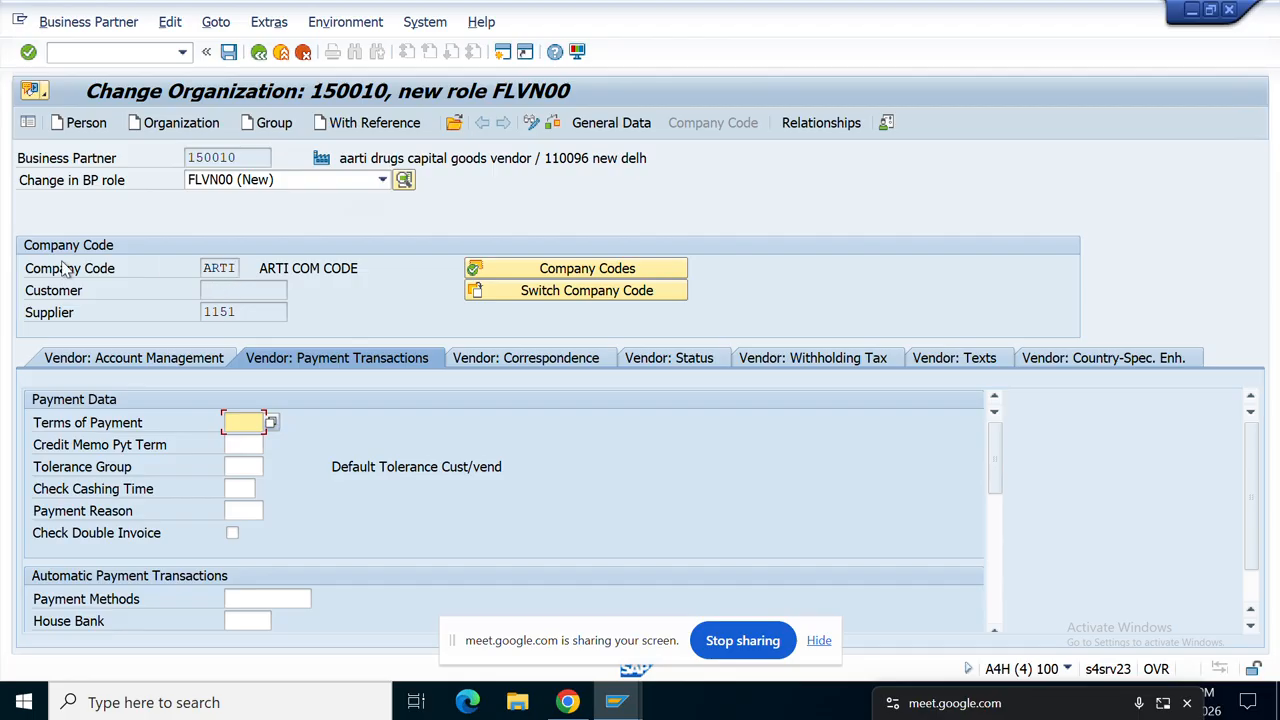
Step: Switch partner 150010 to role FLVN01 (Maintained) without saving, and view its ARTI purchasing data (INR, terms 0001)
left_click(383, 181)
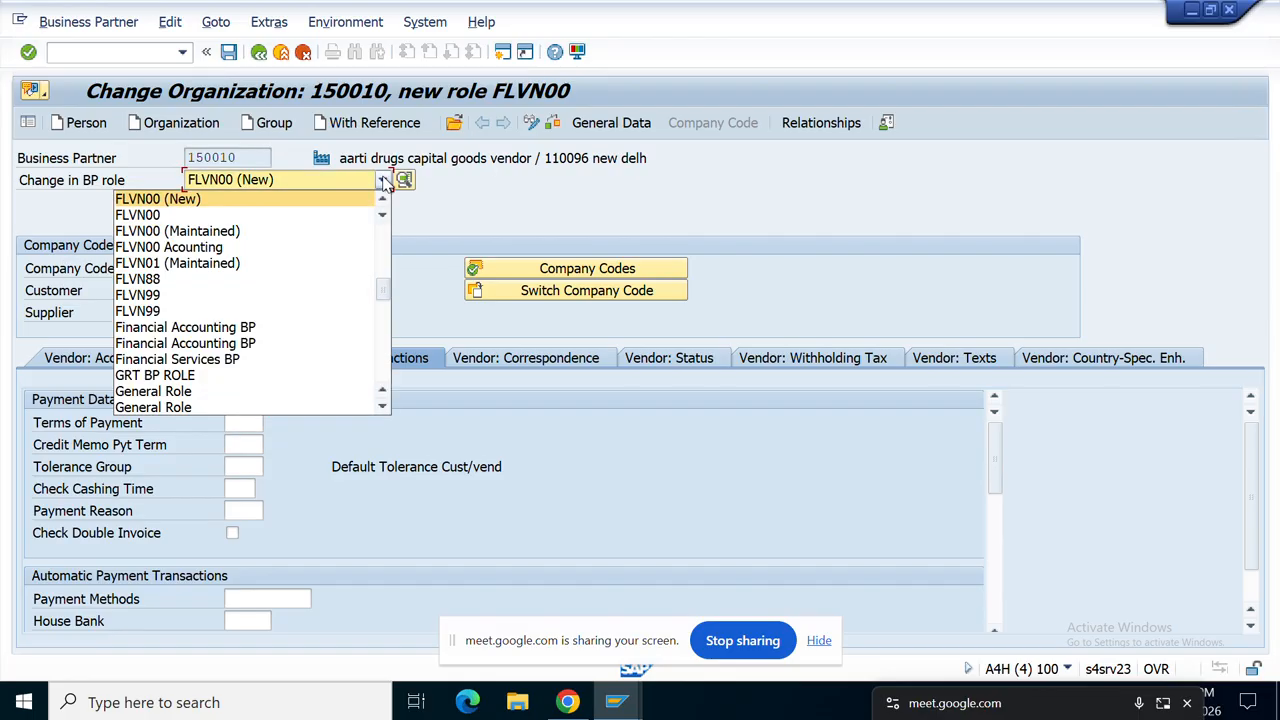
left_click(385, 182)
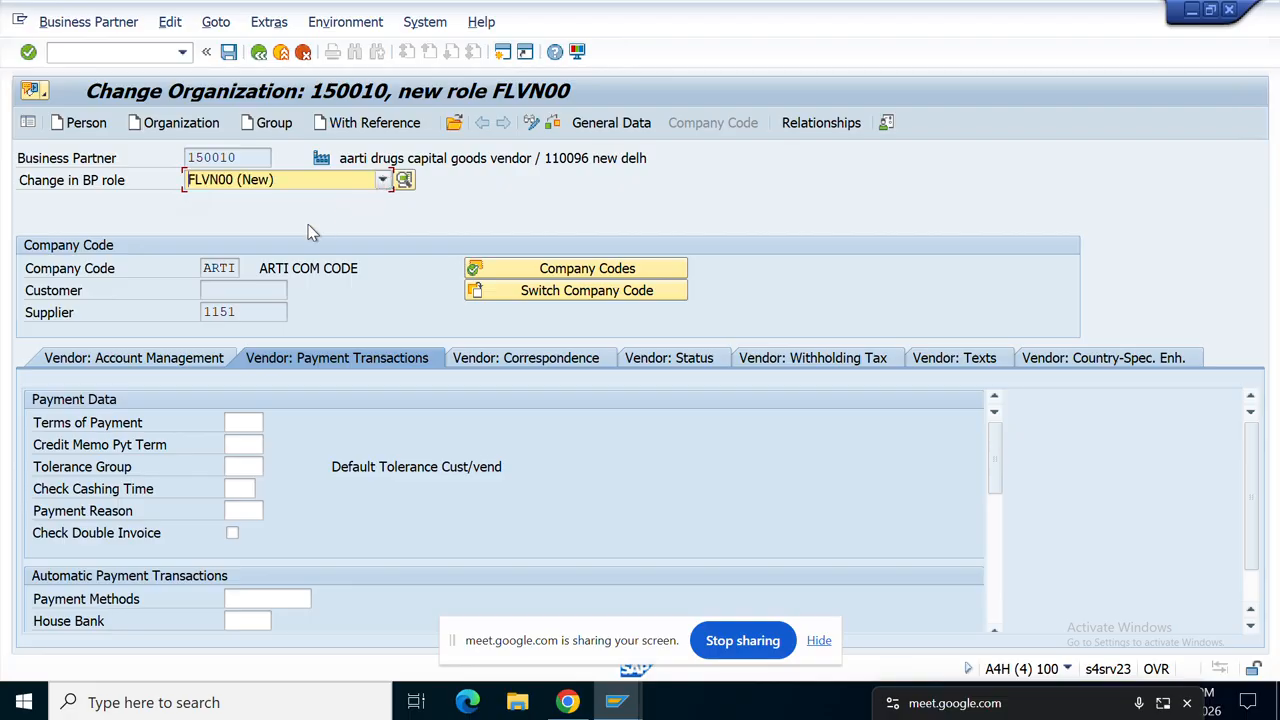
left_click(385, 182)
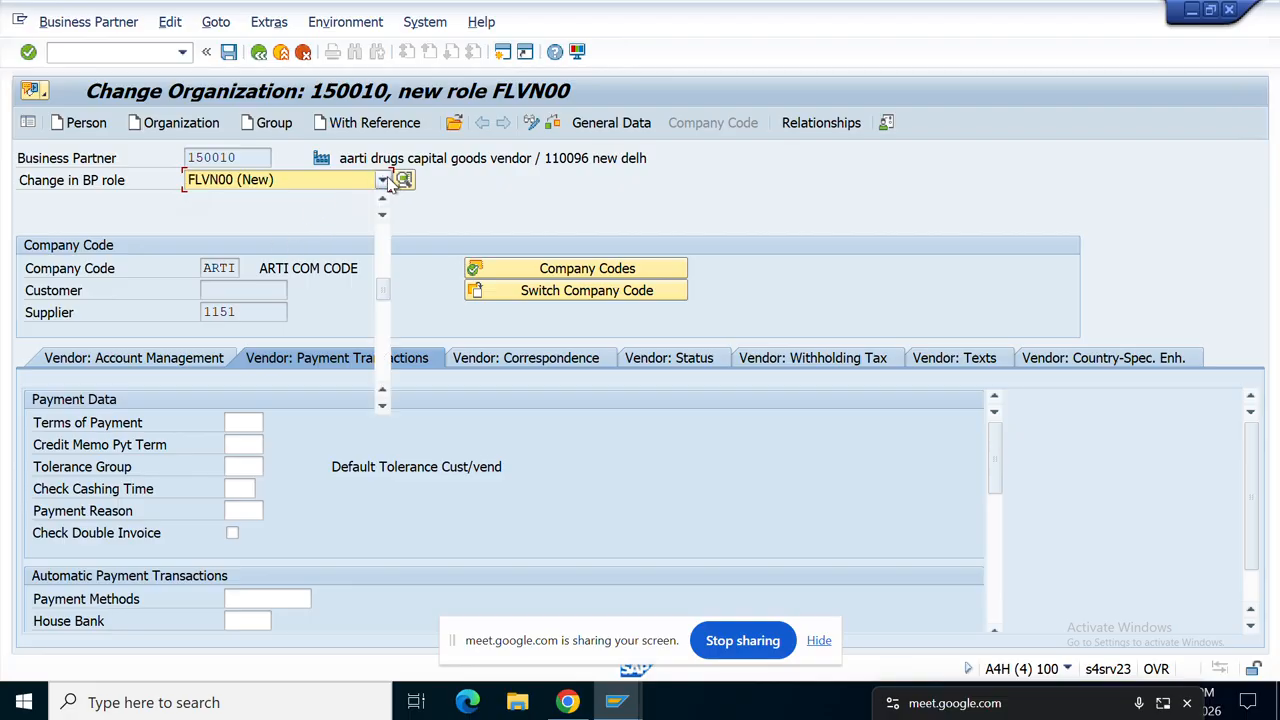
key("Down")
key("Down")
key("Down")
key("Down")
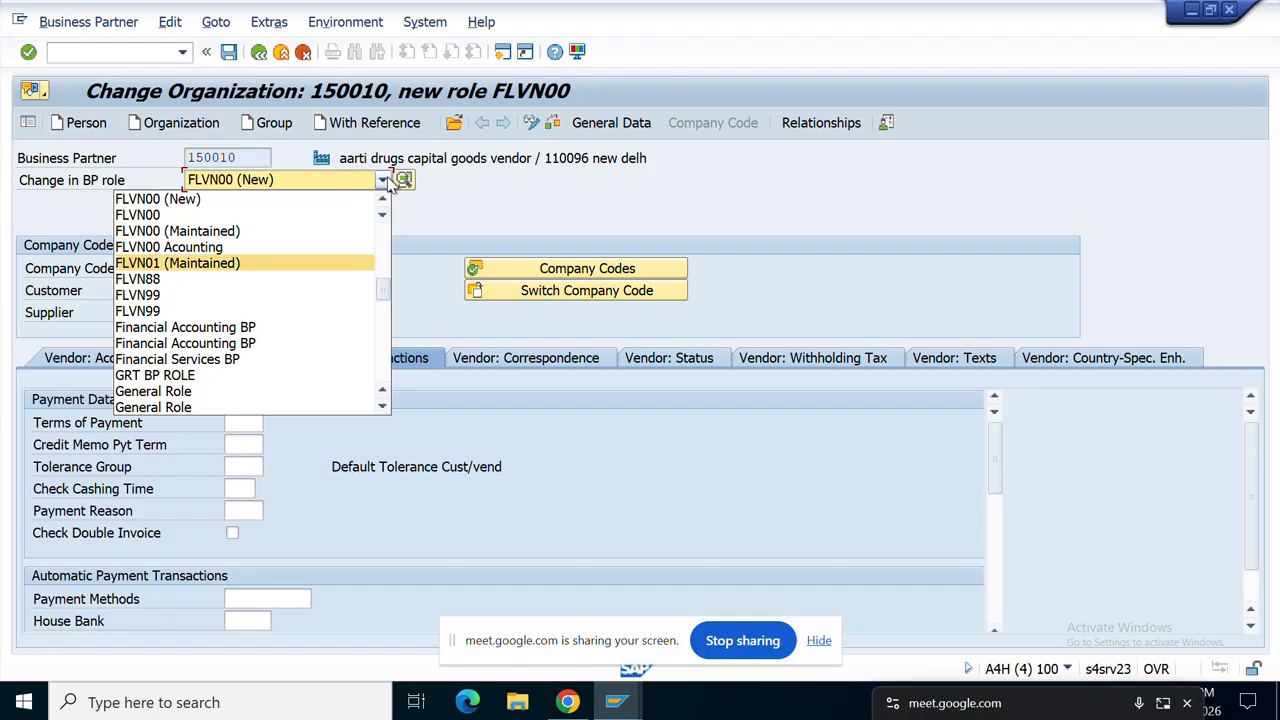
key("Return")
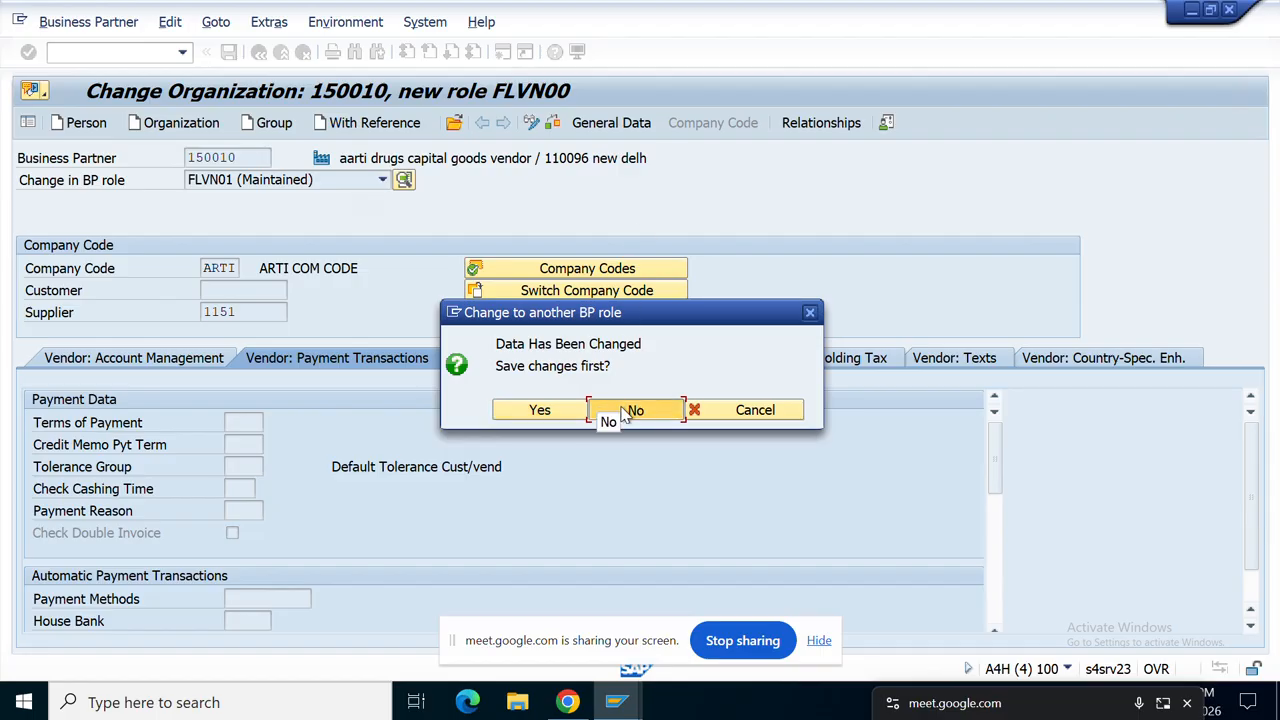
left_click(624, 412)
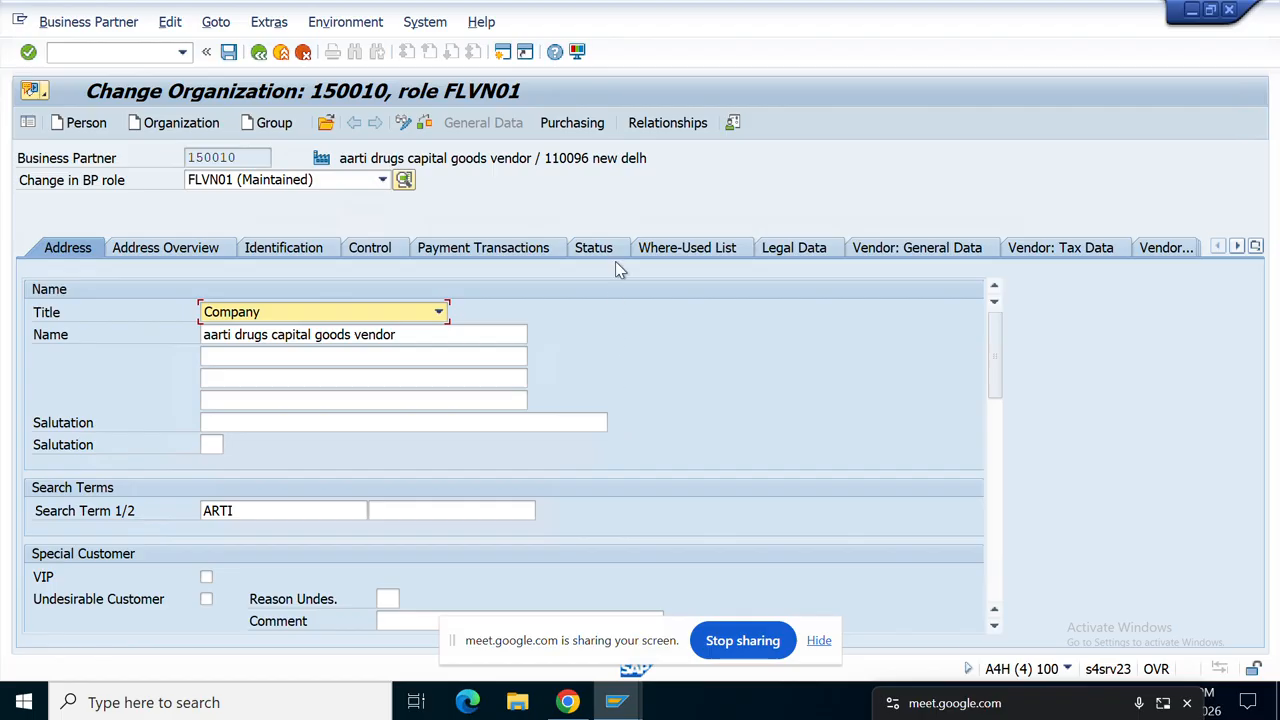
left_click(580, 125)
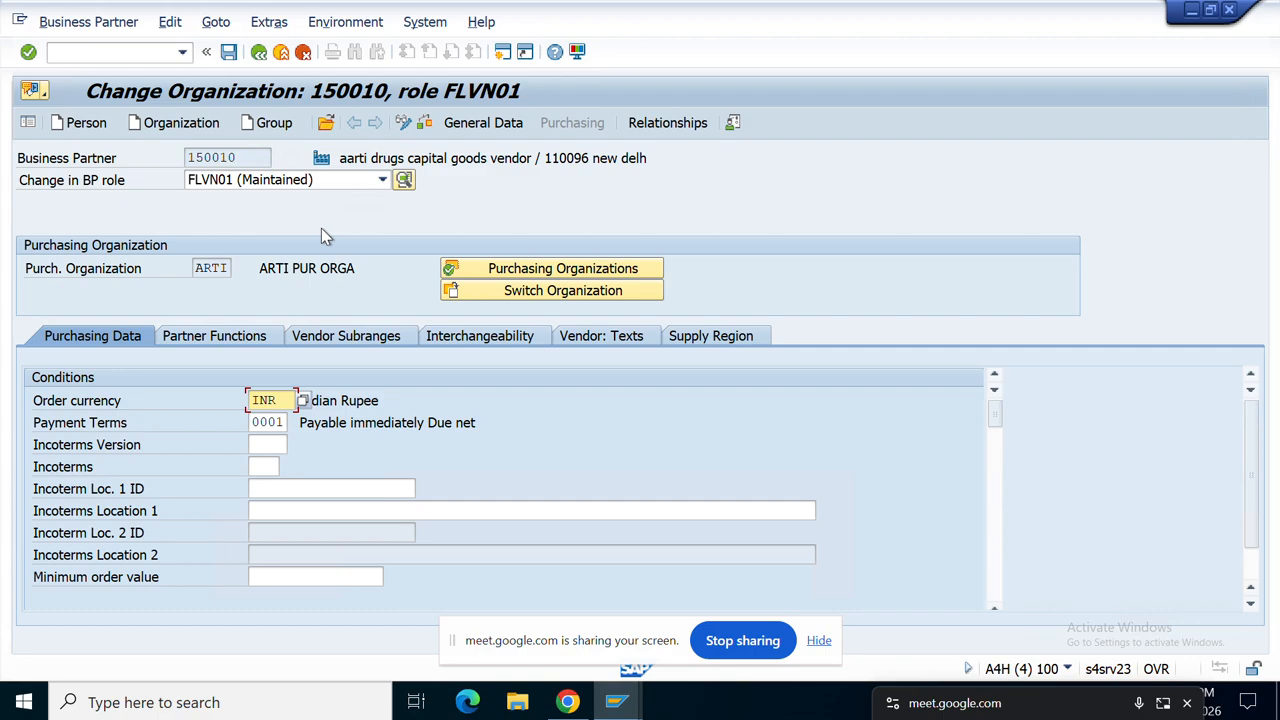
left_click(222, 268)
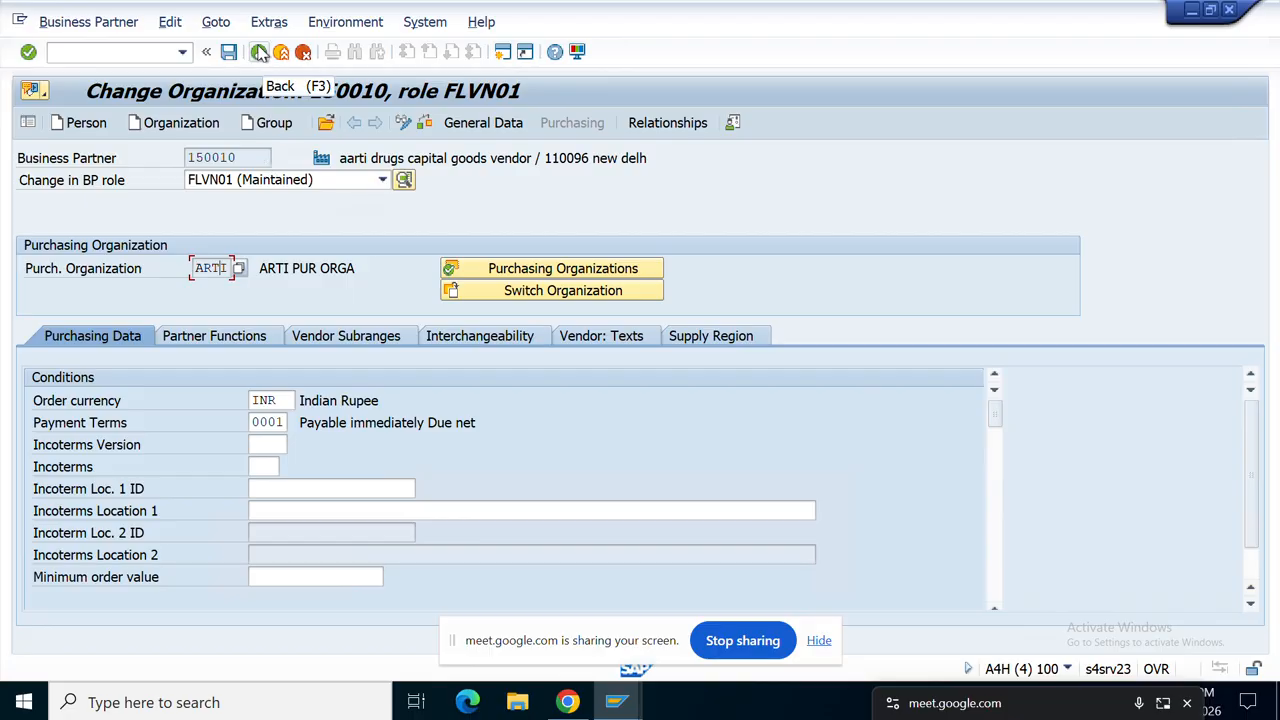
Step: Leave the partner, run transaction BP, and start creating a new Organization with grouping ZDM0
left_click(259, 52)
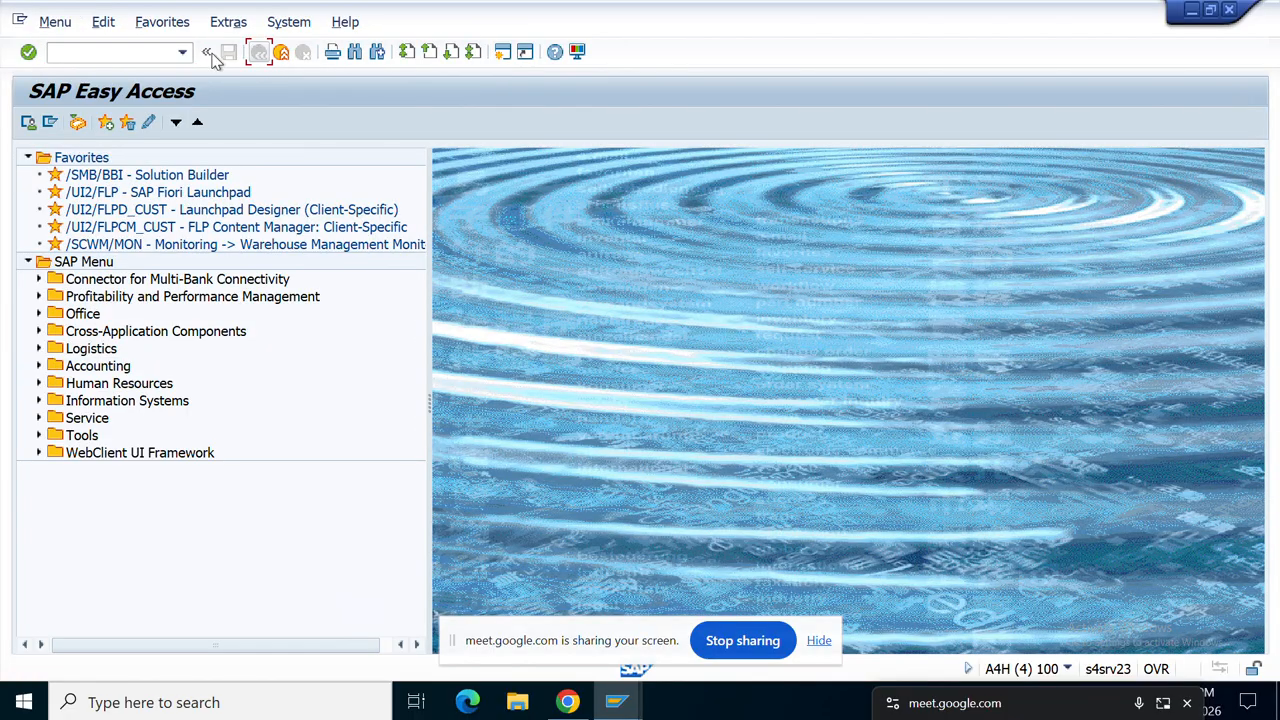
left_click(138, 51)
type("bp")
key("Return")
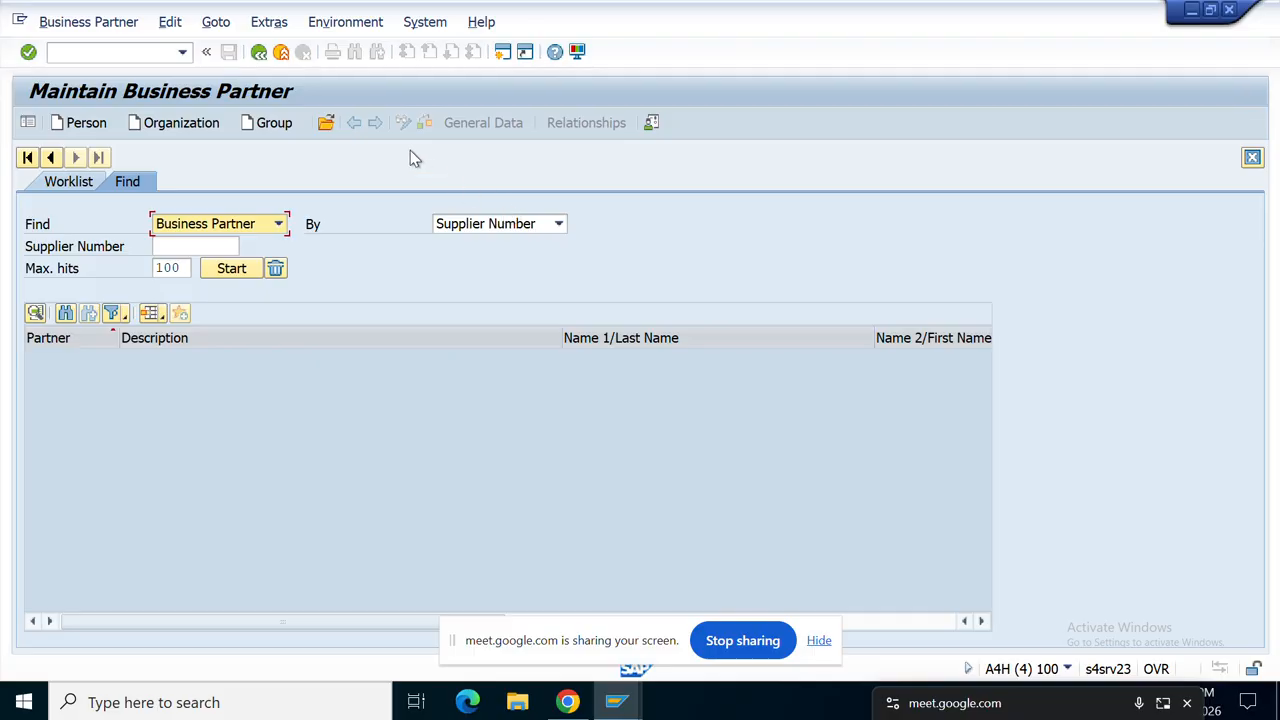
left_click(177, 131)
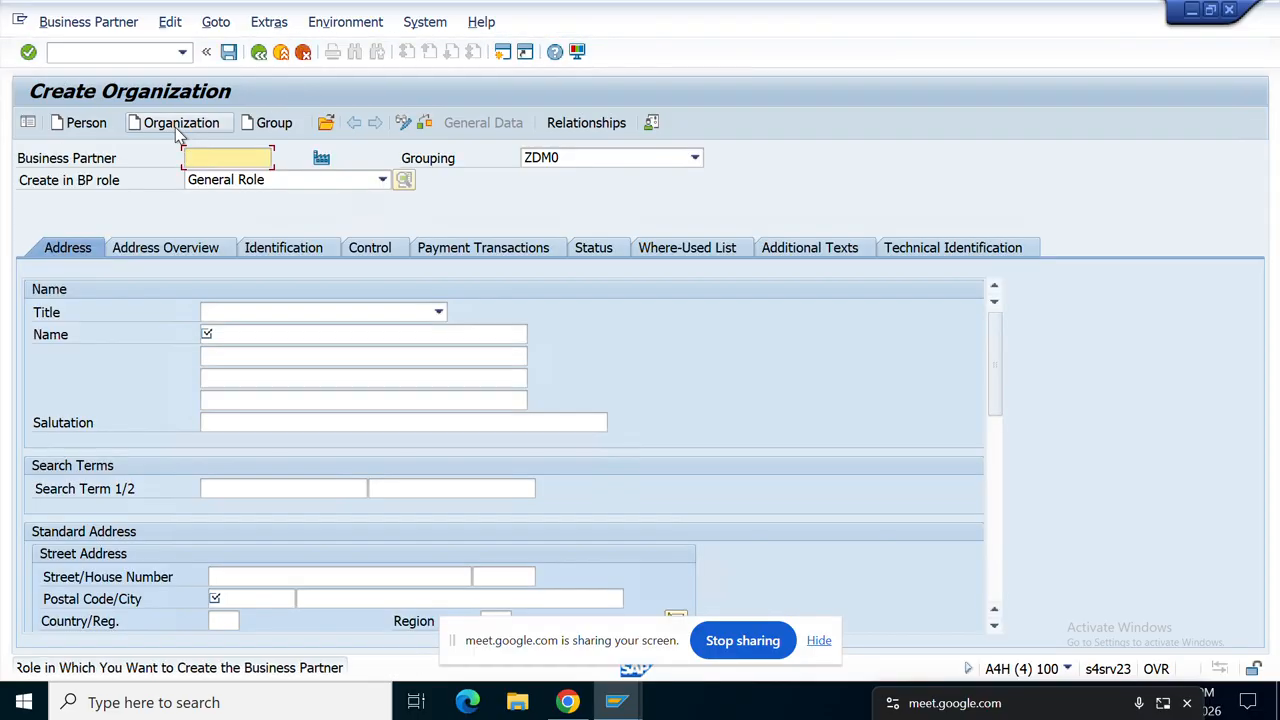
left_click(177, 131)
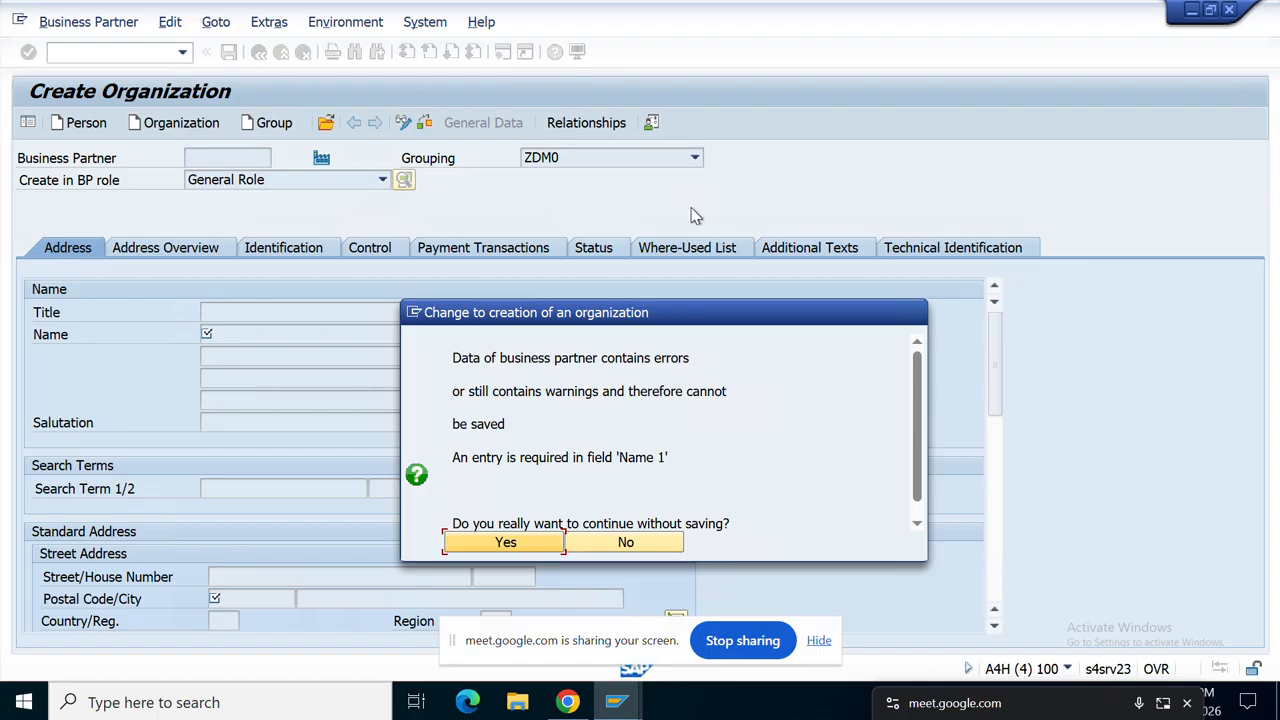
Step: Stay on the new organization form and open the Grouping list, typing 'ar' to search
left_click(627, 544)
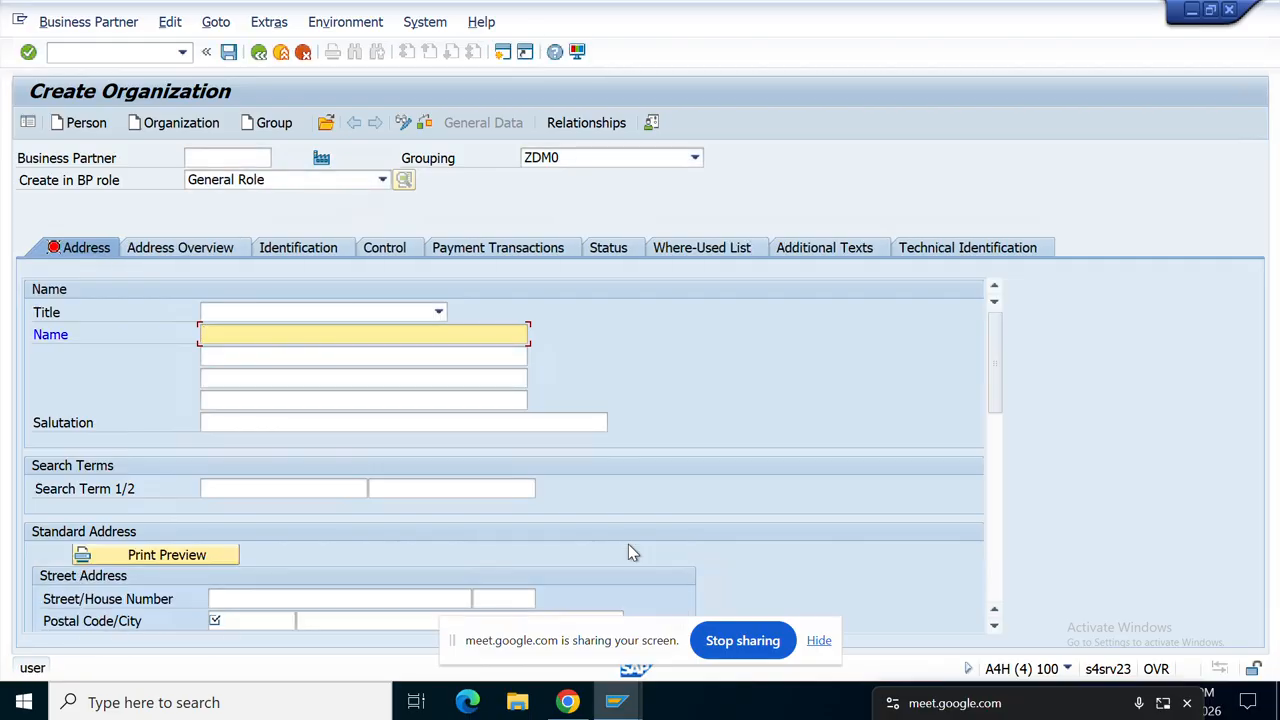
left_click(695, 160)
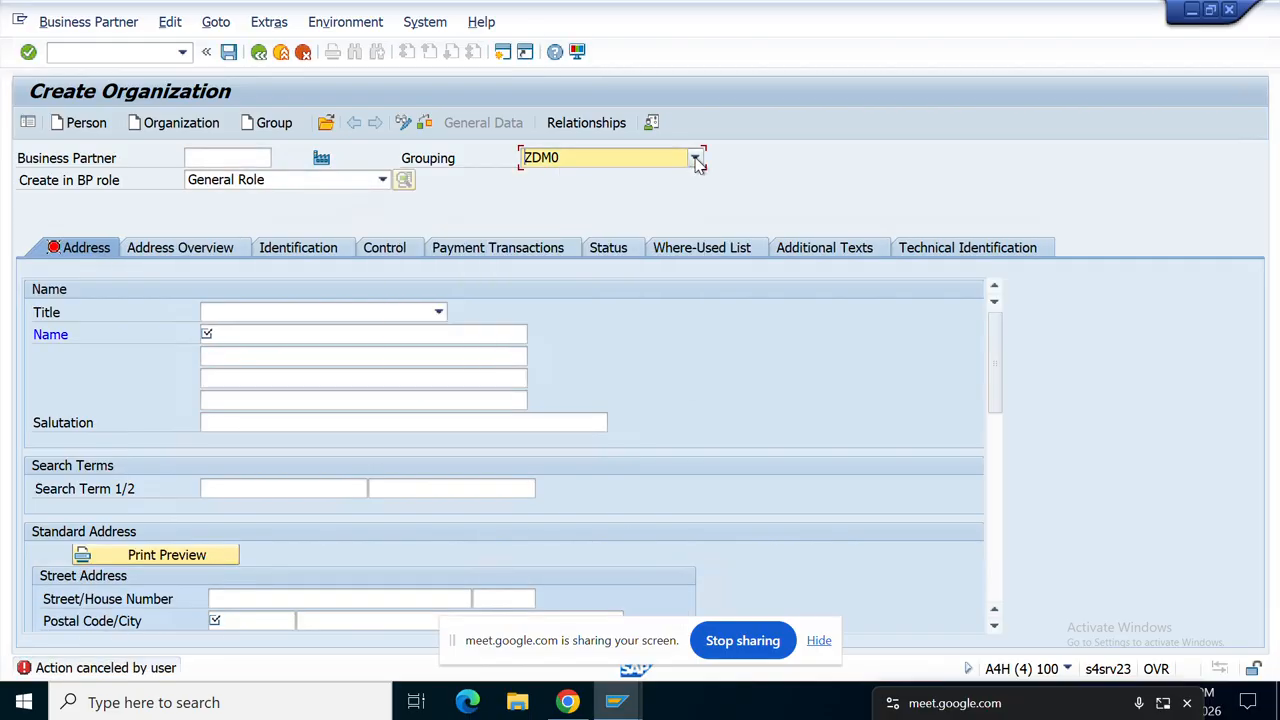
left_click(698, 162)
left_click(698, 162)
left_click(697, 163)
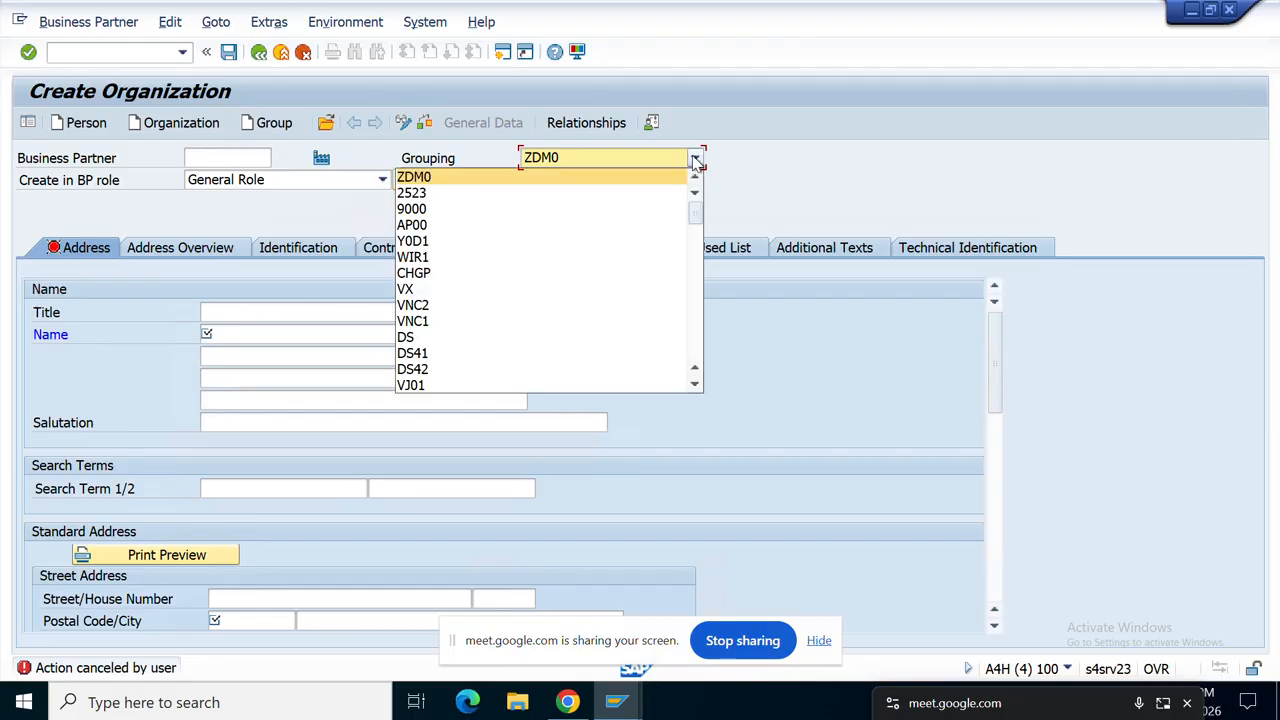
type("ar")
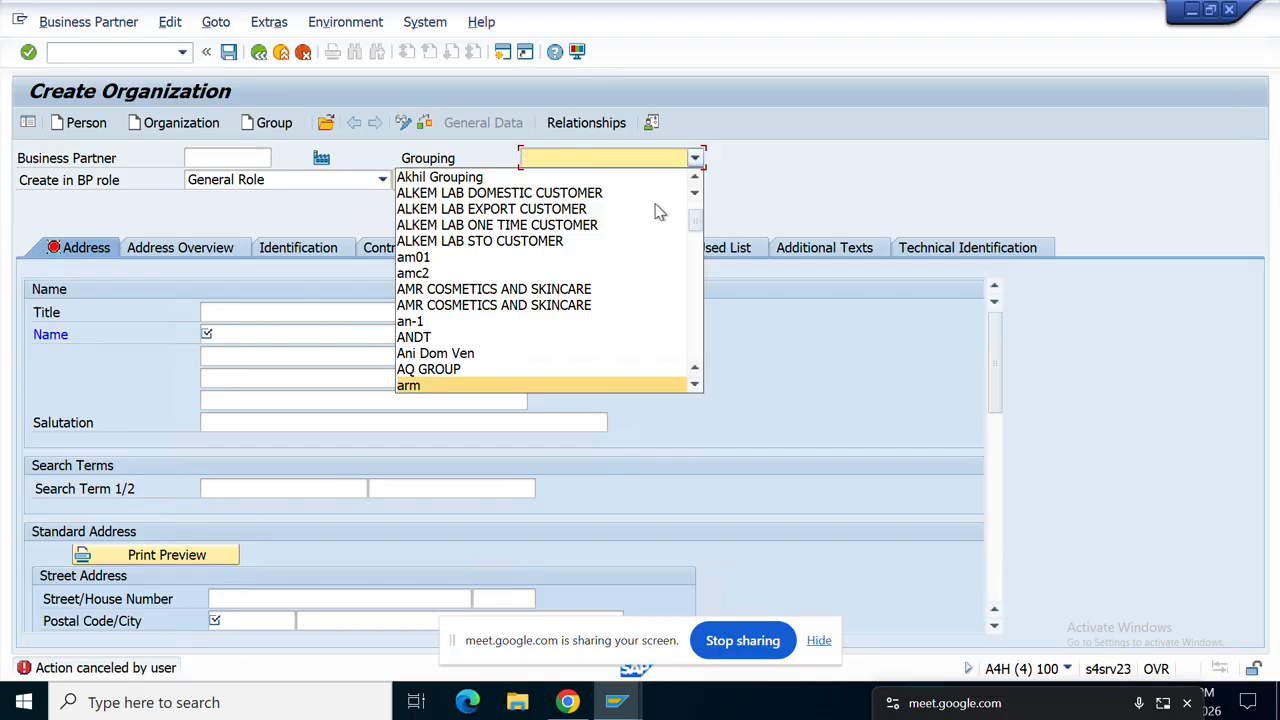
Step: Browse down the grouping entries past the BP, vendor and customer groups to DOMESTC VEN
key("Down")
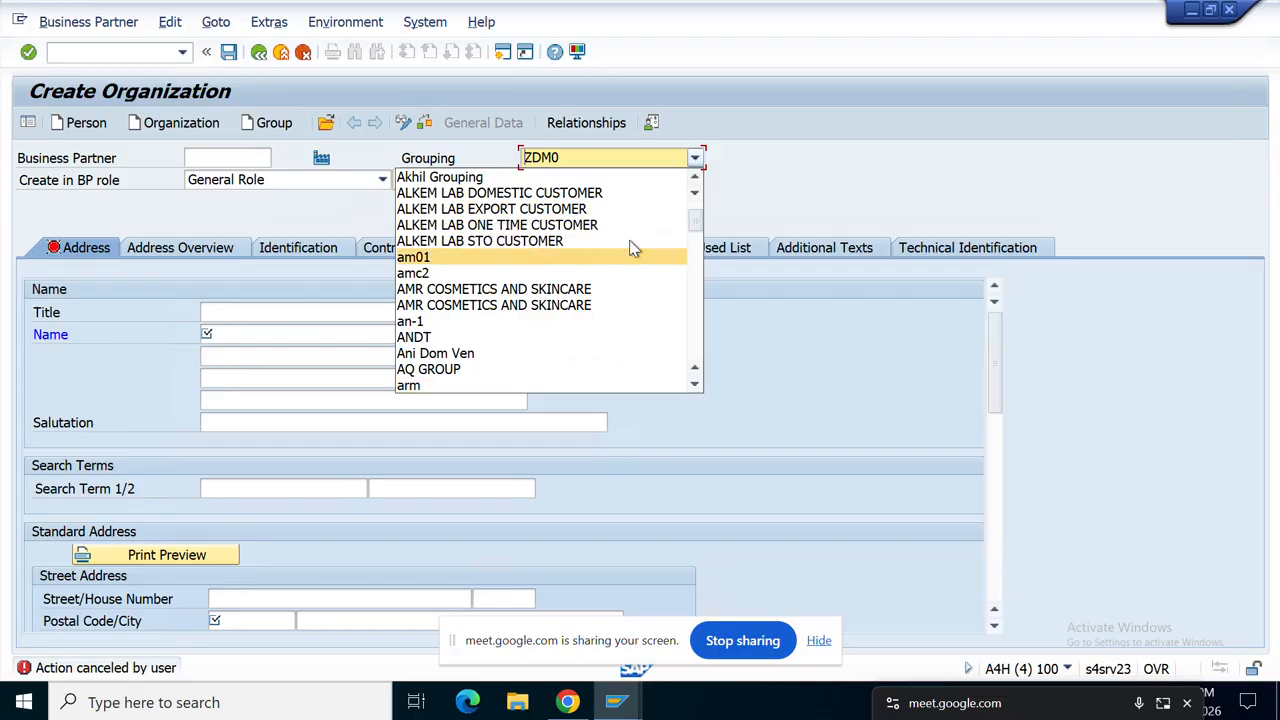
key("Down")
key("Down")
key("Down")
key("Down")
key("Down")
key("Down")
key("Down")
key("Down")
key("Down")
key("Down")
key("Down")
key("Down")
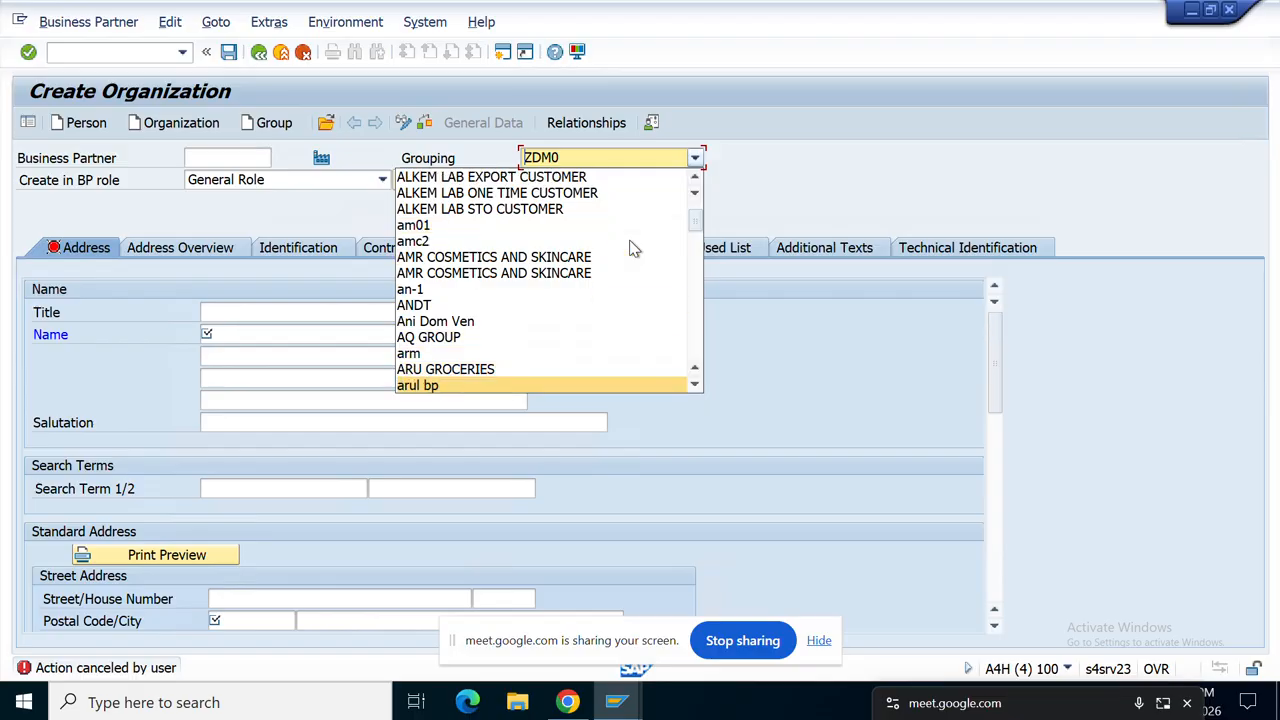
key("Down")
key("Down")
key("Down")
key("Down")
key("Down")
key("Down")
key("Down")
key("Down")
key("Down")
key("Down")
key("Down")
key("Down")
key("Down")
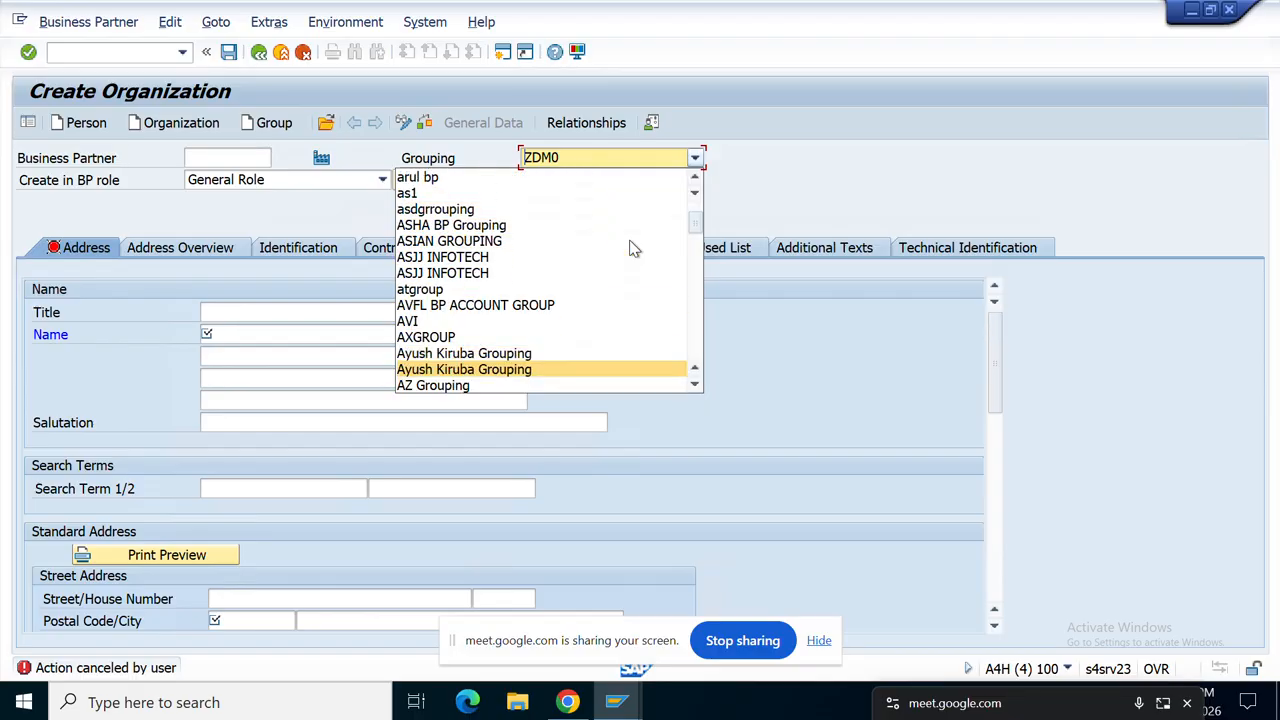
key("Down")
key("Down")
key("Down")
key("Down")
key("Down")
key("Down")
key("Down")
key("Down")
key("Down")
key("Down")
key("Down")
key("Down")
key("Down")
key("Down")
key("Down")
key("Down")
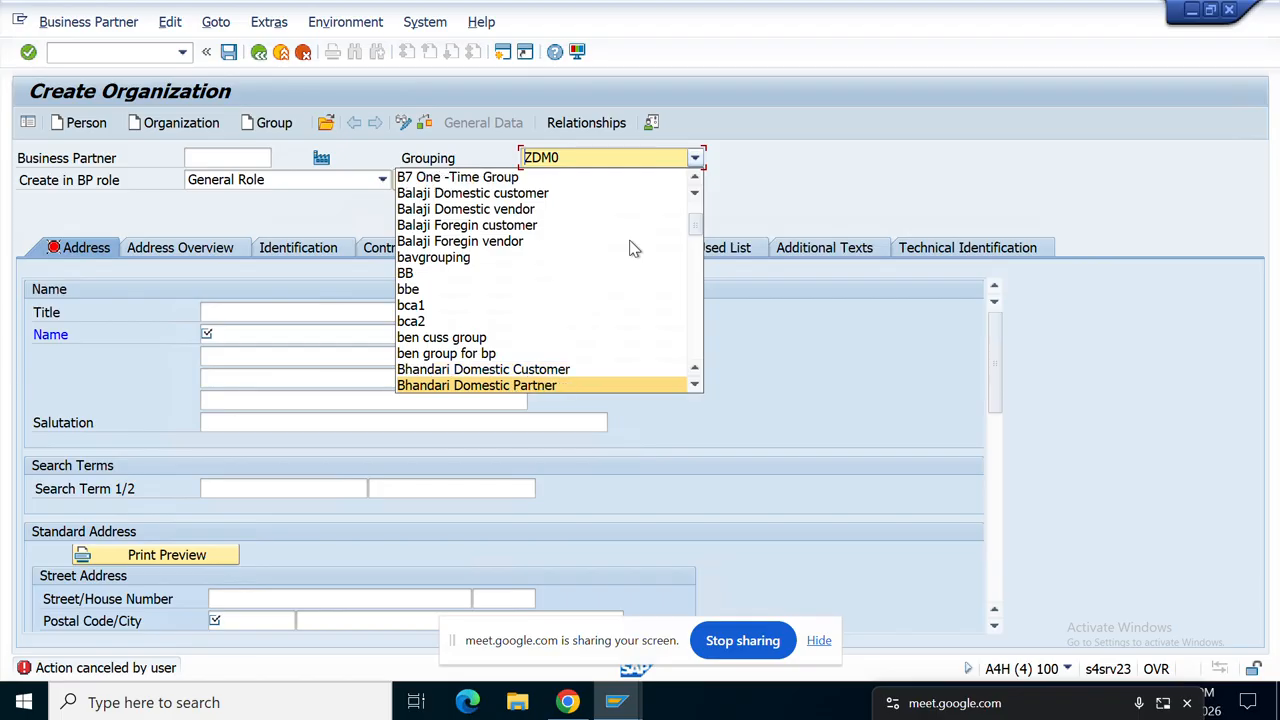
type("ar")
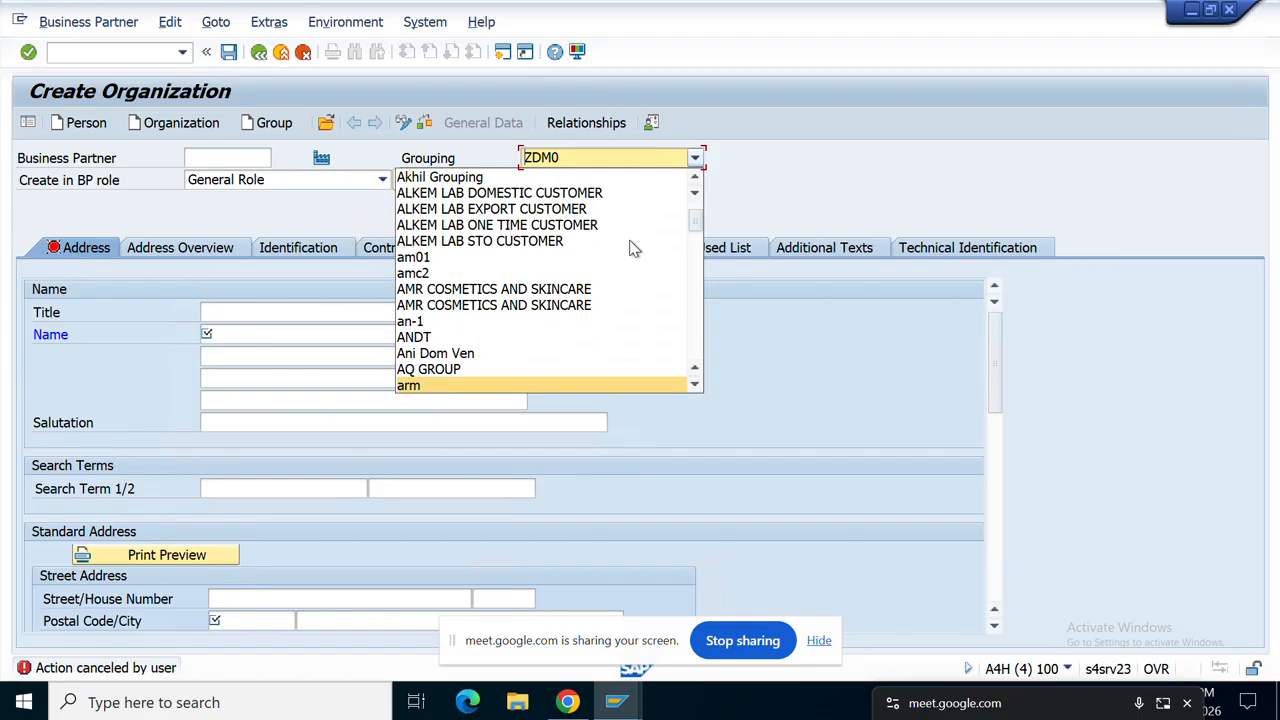
type("ti")
key("Down")
key("Down")
key("Down")
key("Down")
key("Down")
key("Down")
key("Down")
key("Down")
key("Down")
key("Down")
key("Down")
key("Down")
key("Down")
key("Down")
key("Down")
key("Down")
key("Down")
key("Down")
key("Down")
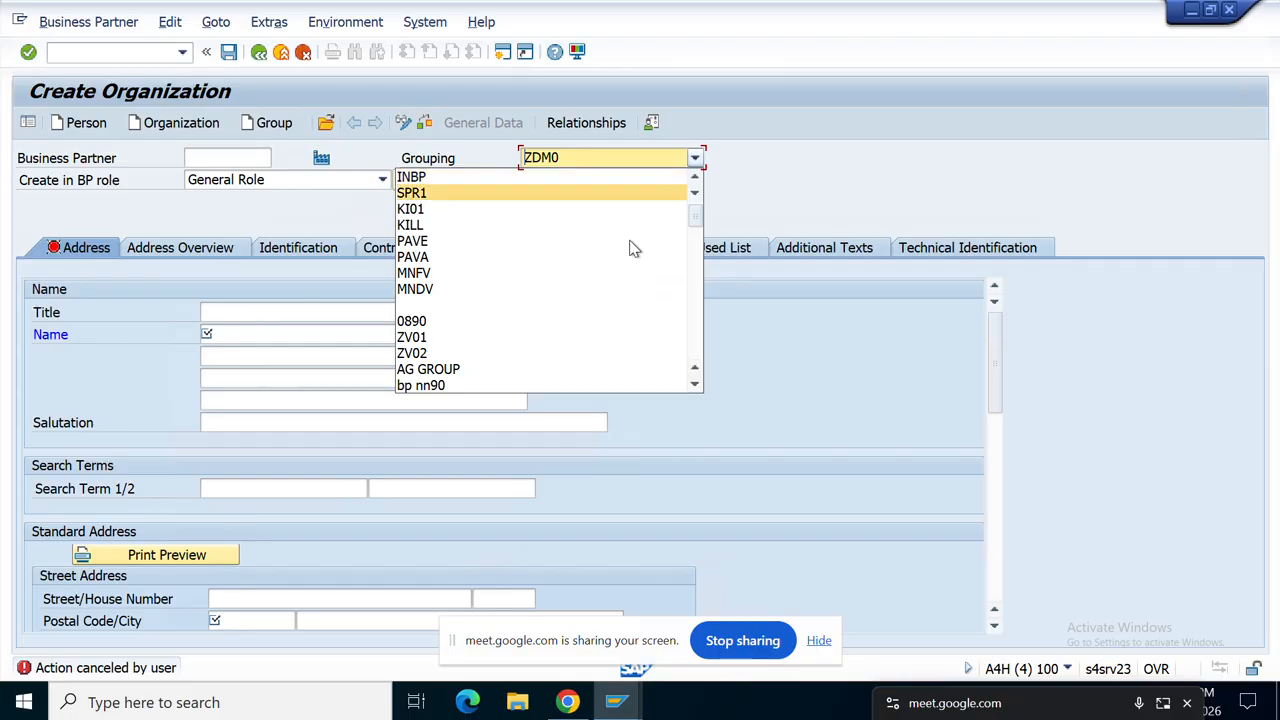
key("Down")
key("Down")
key("Down")
key("Down")
key("Down")
key("Down")
key("Down")
key("Down")
key("Down")
key("Down")
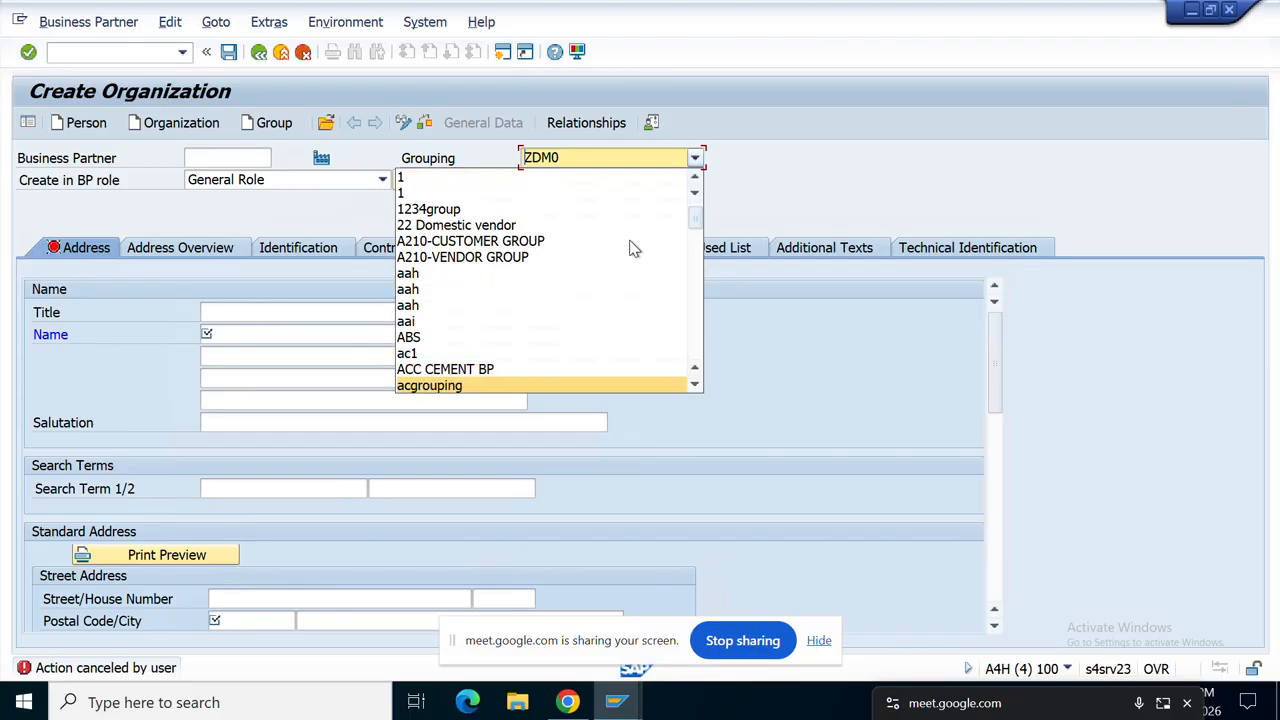
key("Down")
key("Down")
key("Down")
key("Down")
key("Down")
key("Down")
key("Down")
key("Down")
key("Down")
key("Down")
key("Down")
key("Down")
key("Down")
key("Down")
key("Down")
key("Down")
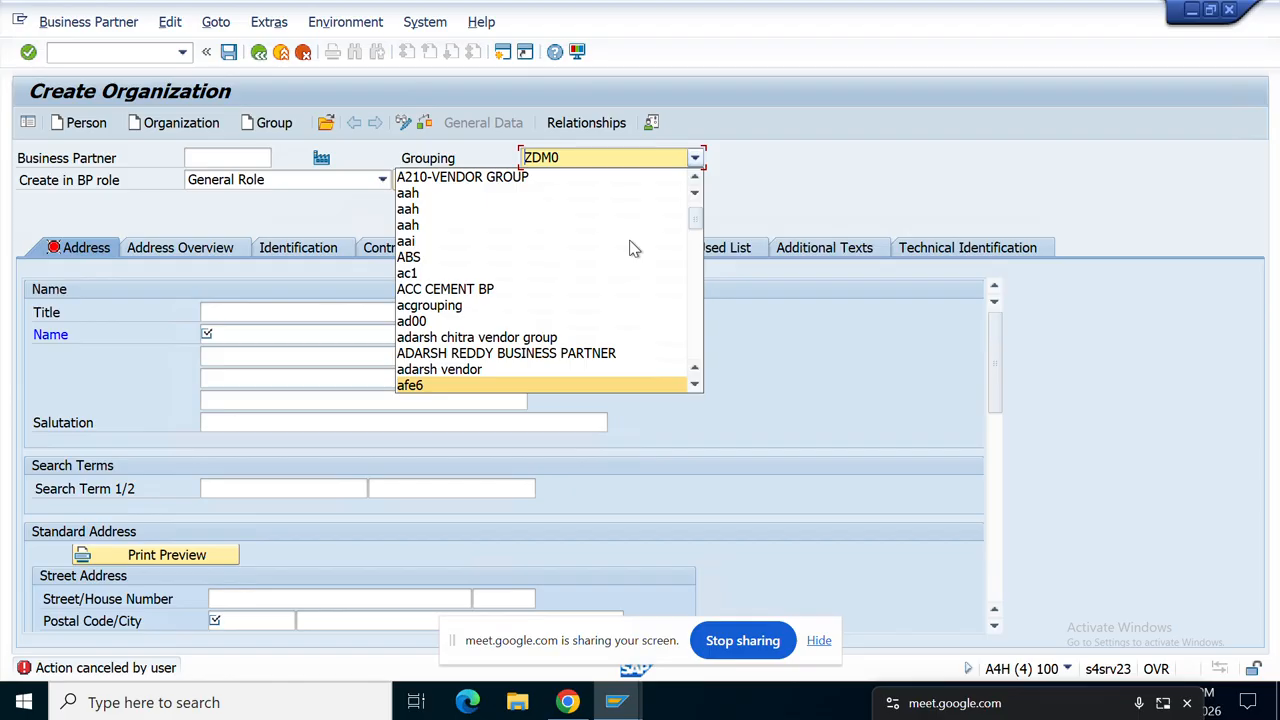
key("Down")
key("Down")
key("Down")
key("Down")
key("Down")
key("Down")
key("Down")
key("Down")
key("Down")
key("Down")
key("Down")
key("Down")
key("Down")
key("Down")
key("Down")
key("Down")
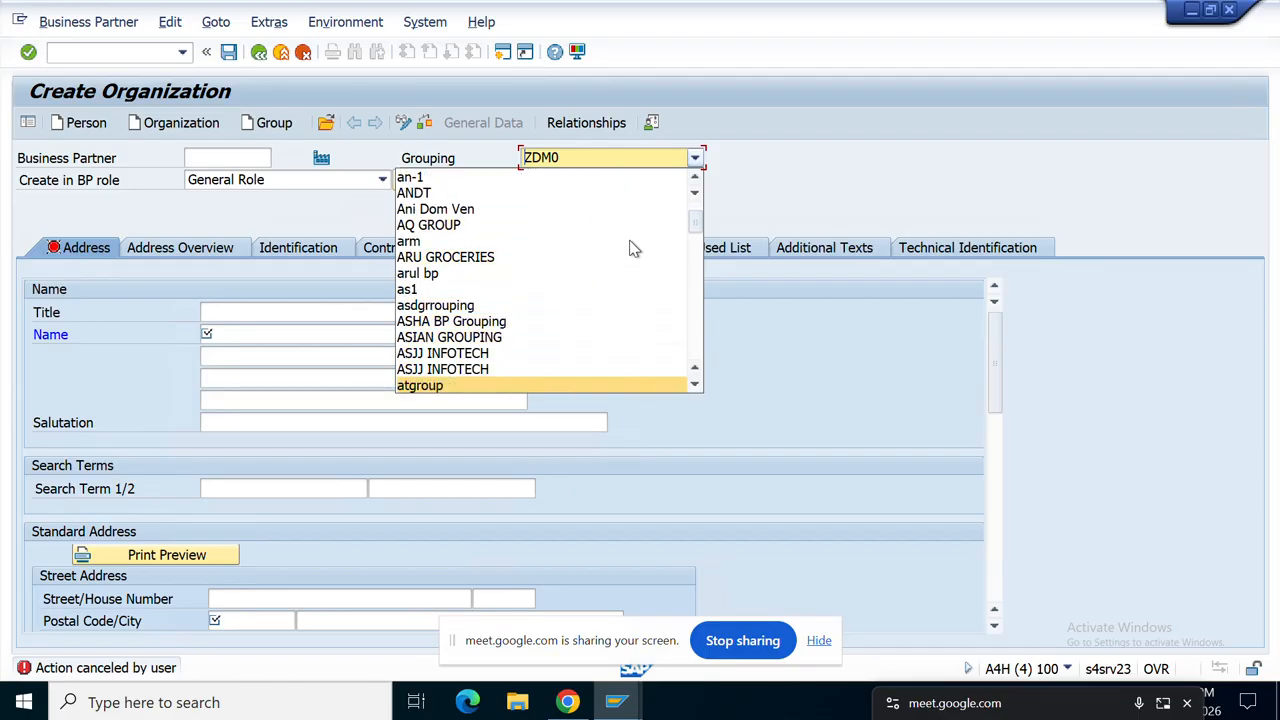
key("Down")
key("Down")
key("Down")
key("Down")
key("Down")
key("Down")
key("Down")
key("Down")
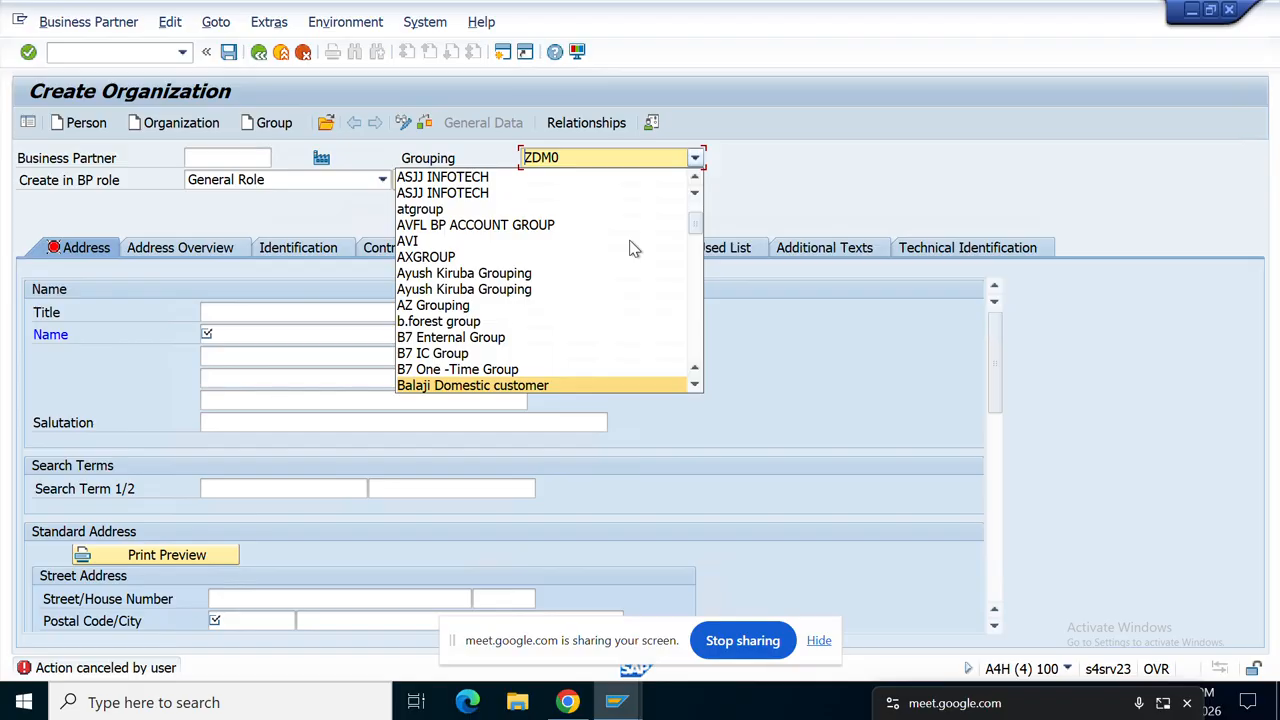
key("Down")
key("Down")
key("Down")
key("Down")
key("Down")
key("Down")
key("Down")
key("Down")
key("Down")
key("Down")
key("Down")
key("Down")
key("Down")
key("Down")
key("Down")
key("Down")
key("Down")
key("Down")
key("Down")
key("Down")
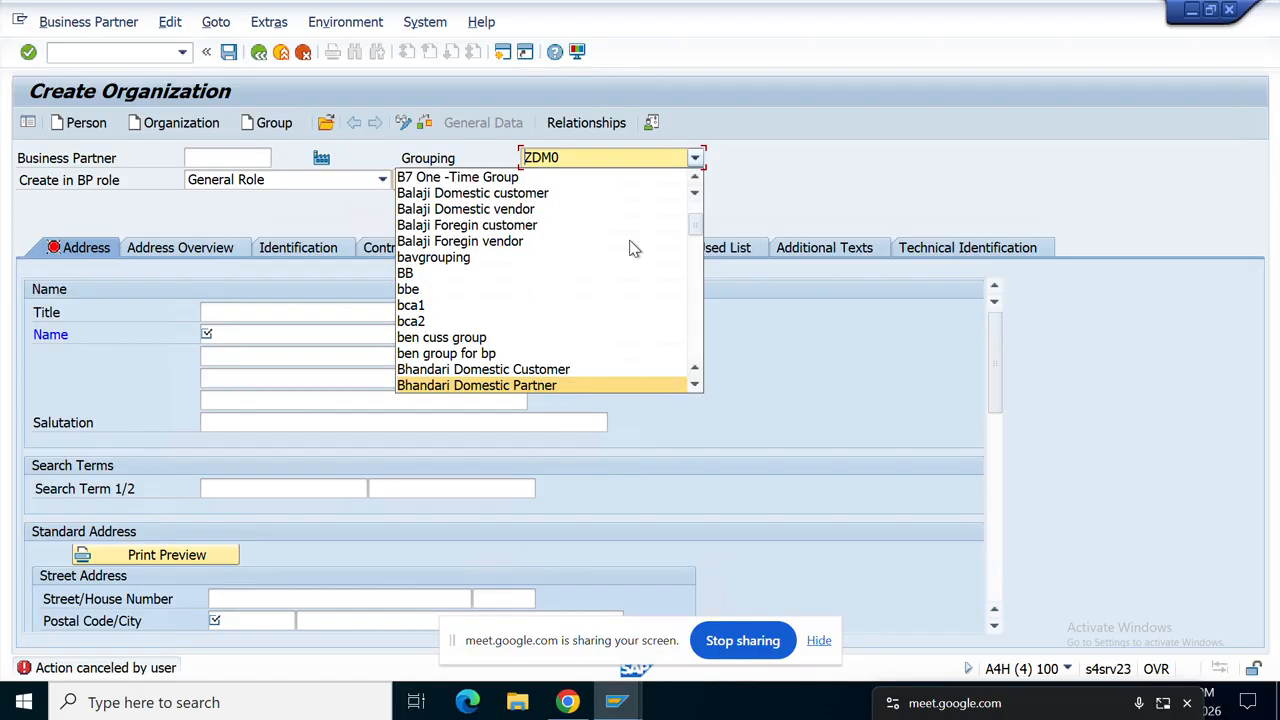
key("Down")
key("Down")
key("Down")
key("Down")
key("Down")
key("Down")
key("Down")
key("Down")
key("Down")
key("Down")
key("Down")
key("Down")
key("Down")
key("Down")
key("Down")
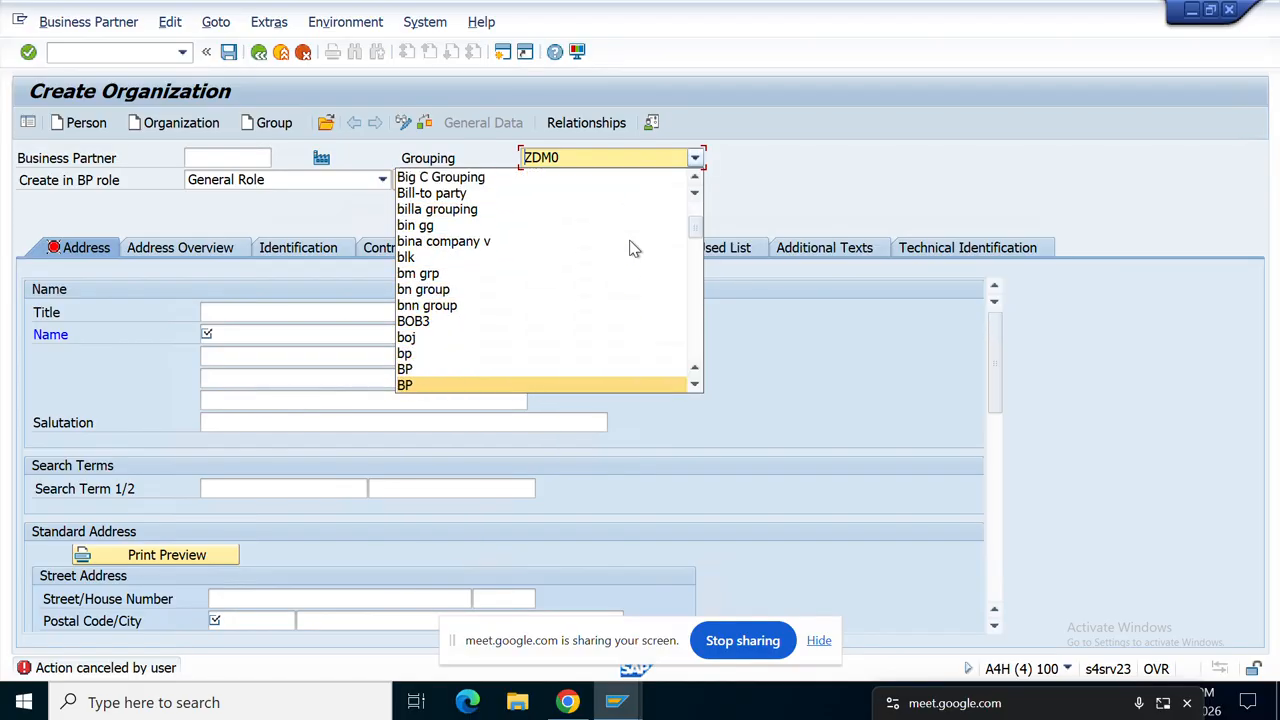
key("Down")
key("Down")
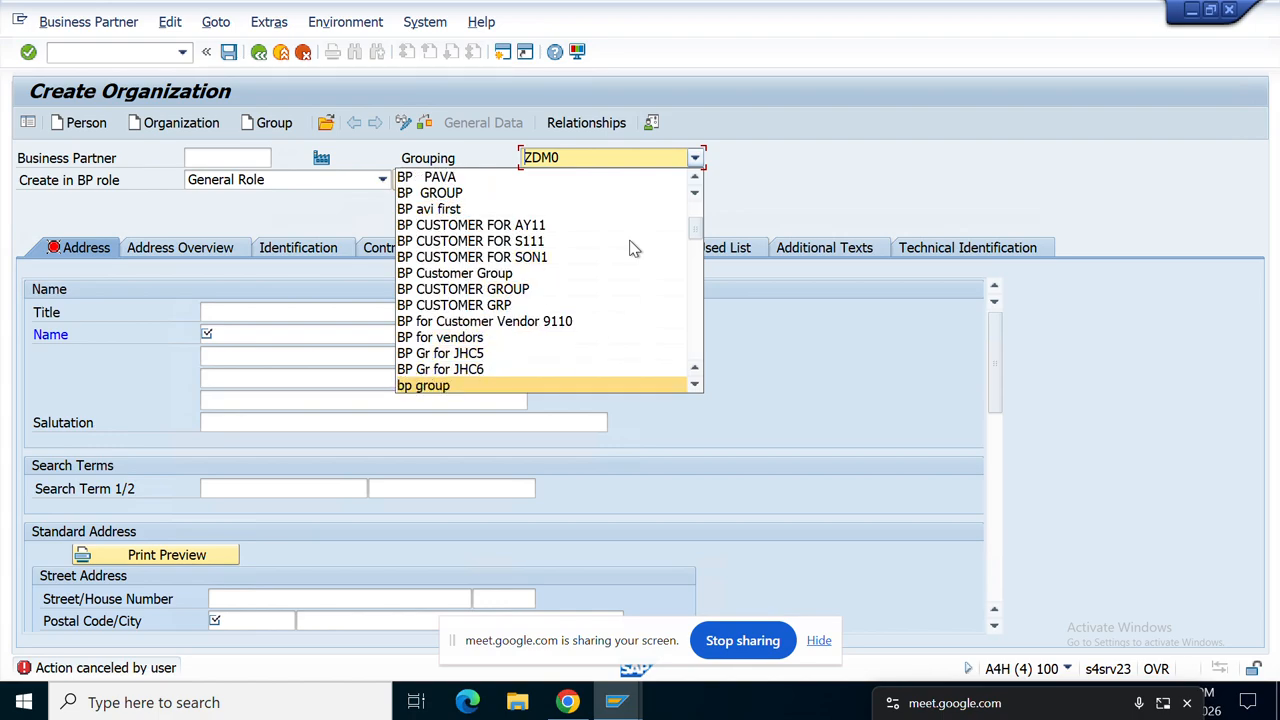
key("Down")
key("Down")
key("Down")
key("Down")
key("Down")
key("Down")
key("Down")
key("Down")
key("Down")
key("Down")
key("Down")
key("Down")
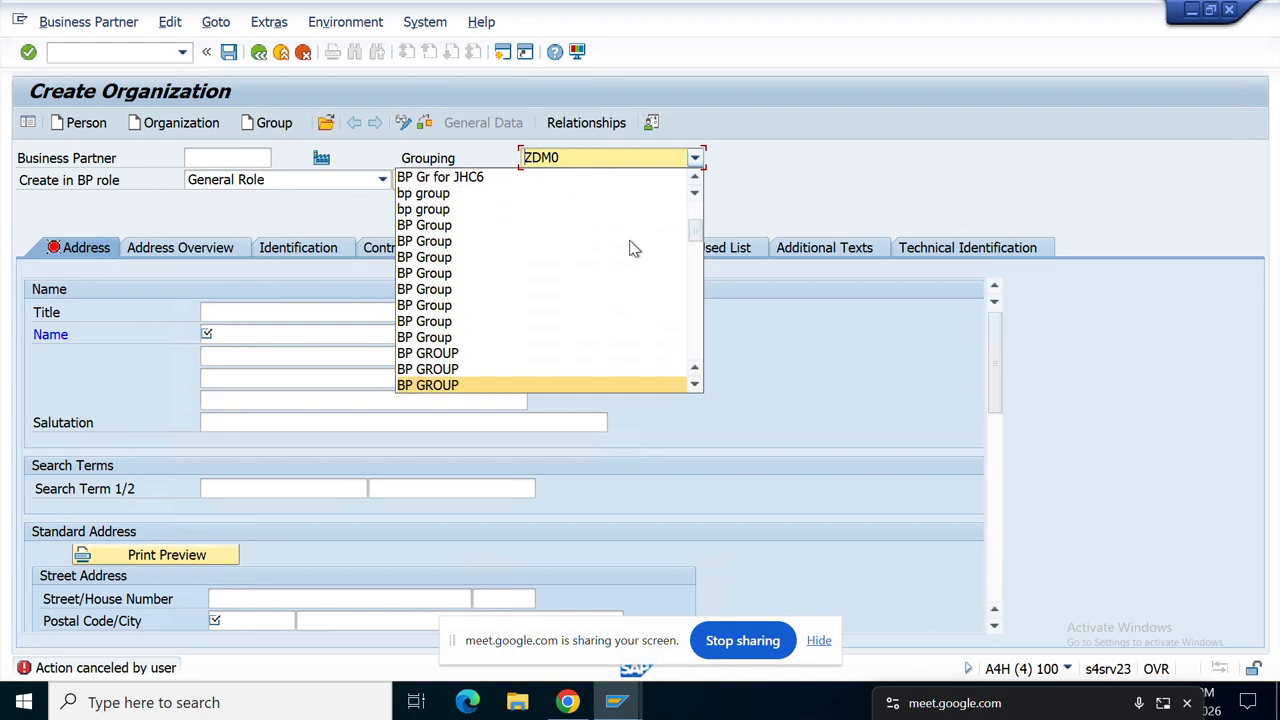
key("Down")
key("Down")
key("Down")
key("Down")
key("Down")
key("Down")
key("Down")
key("Down")
key("Down")
key("Down")
key("Down")
key("Down")
key("Down")
key("Down")
key("Down")
key("Down")
key("Down")
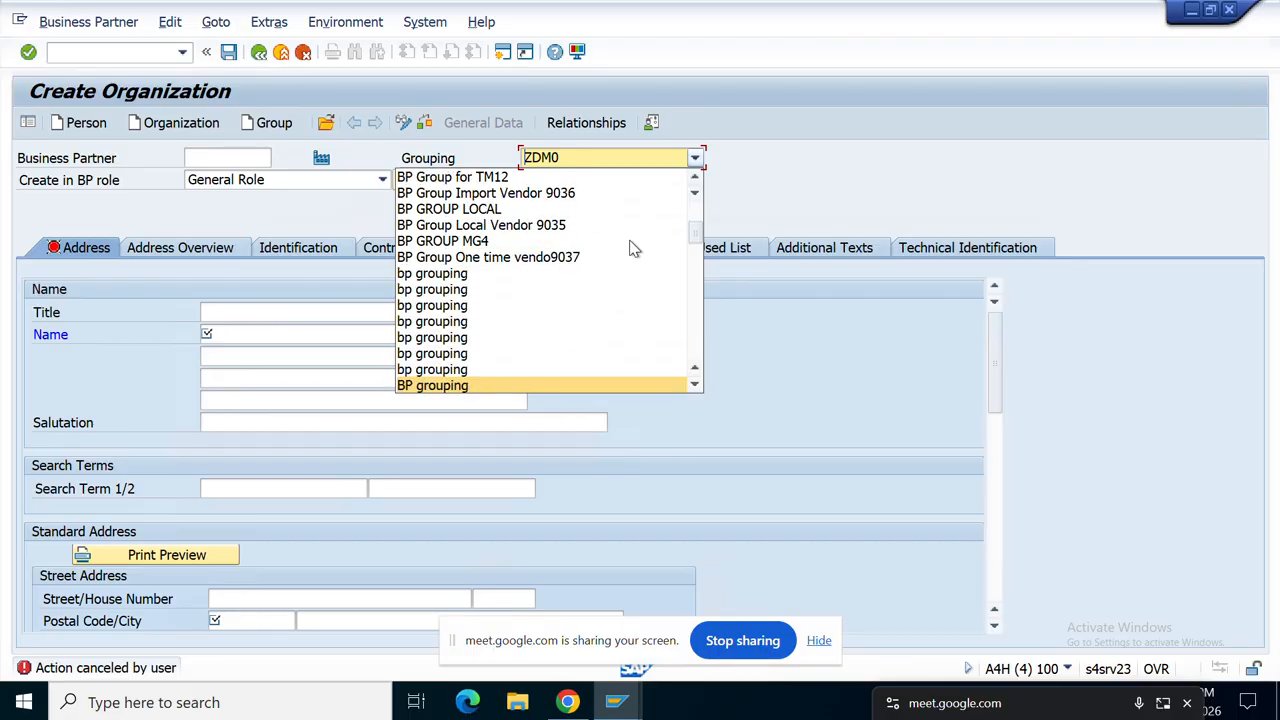
key("Down")
key("Down")
key("Down")
key("Down")
key("Down")
key("Down")
key("Down")
key("Down")
key("Down")
key("Down")
key("Down")
key("Down")
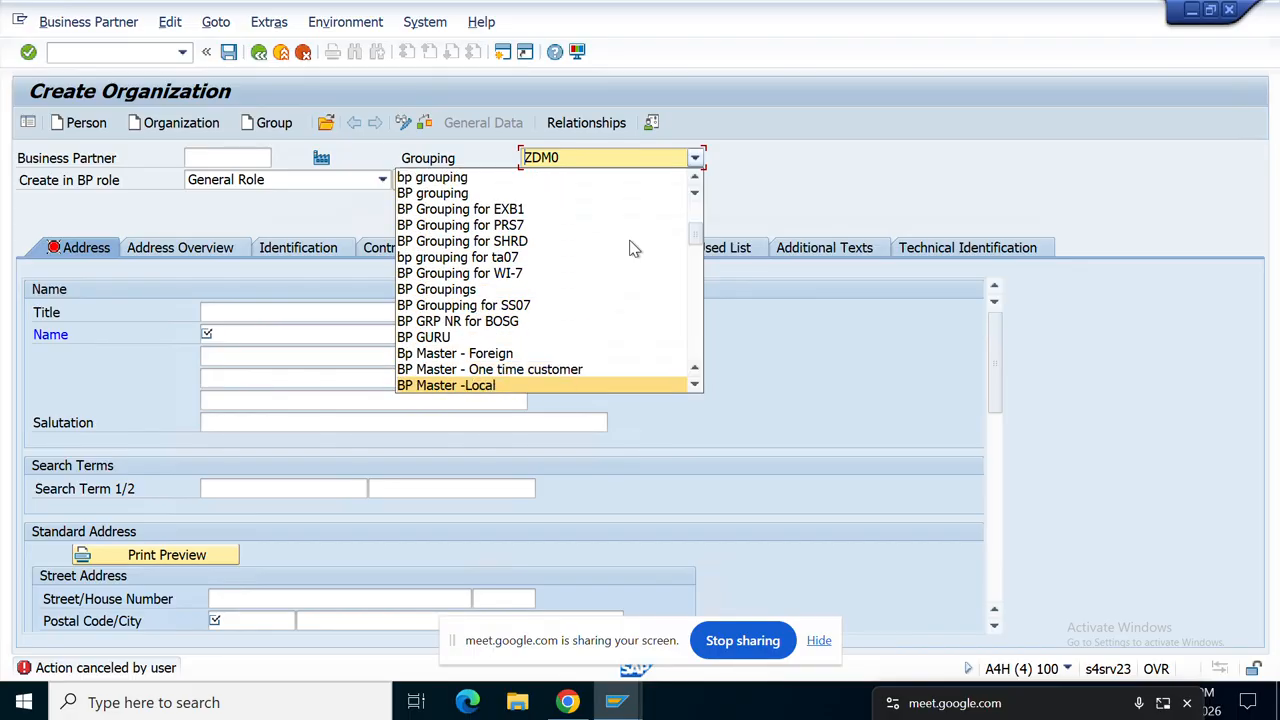
key("Down")
key("Down")
key("Down")
key("Down")
key("Down")
key("Down")
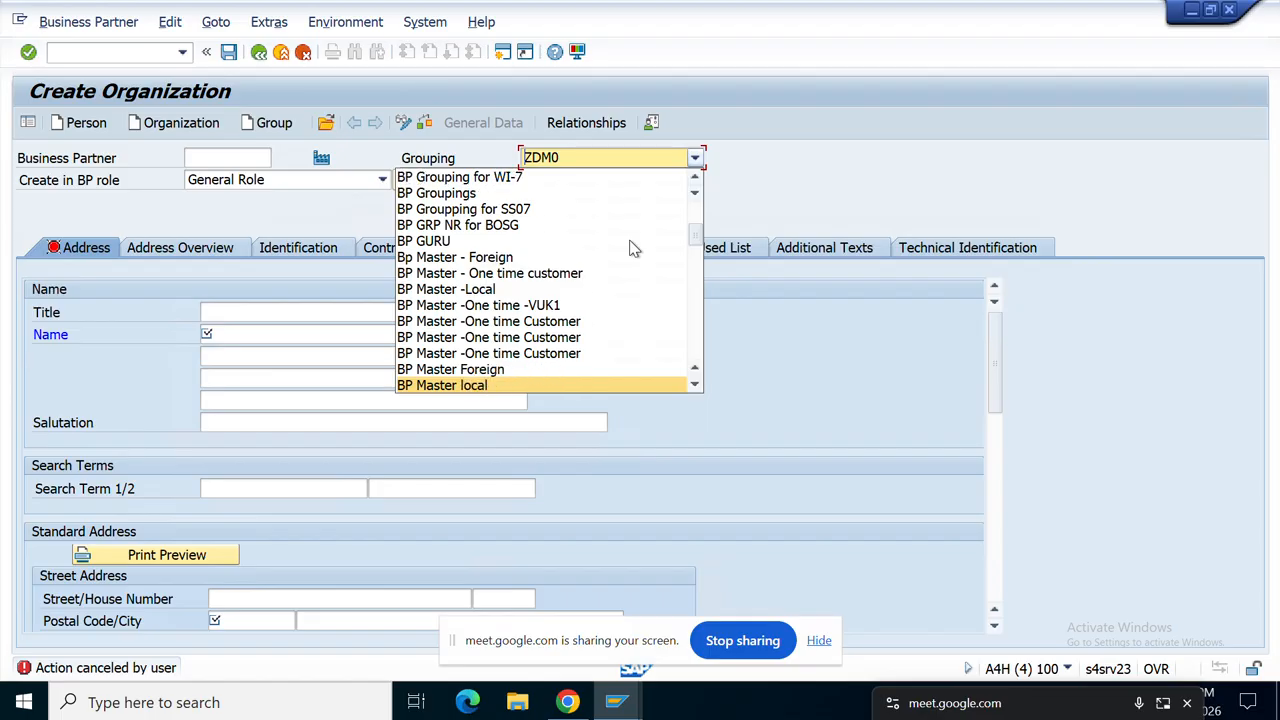
key("Down")
key("Down")
key("Down")
key("Down")
key("Down")
key("Down")
key("Down")
key("Down")
key("Down")
key("Down")
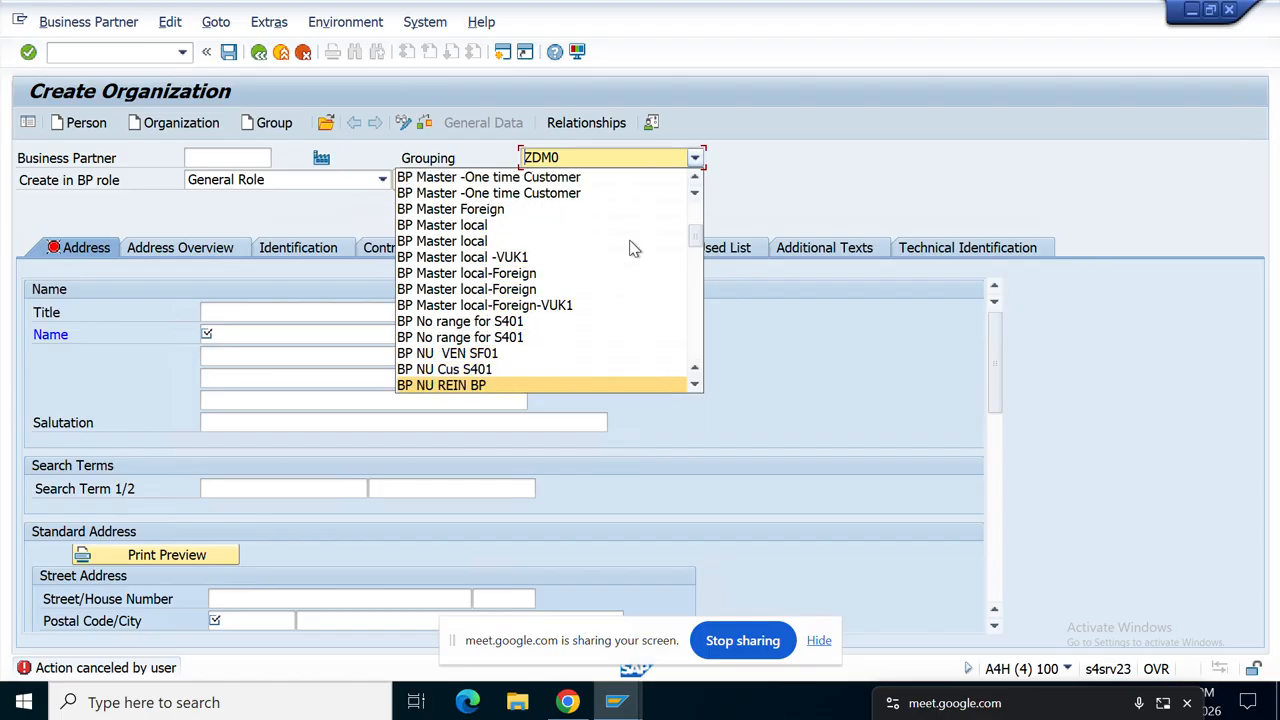
key("Down")
key("Down")
key("Down")
key("Down")
key("Down")
key("Down")
key("Down")
key("Down")
key("Down")
key("Down")
key("Down")
key("Down")
key("Down")
key("Down")
key("Down")
key("Down")
key("Down")
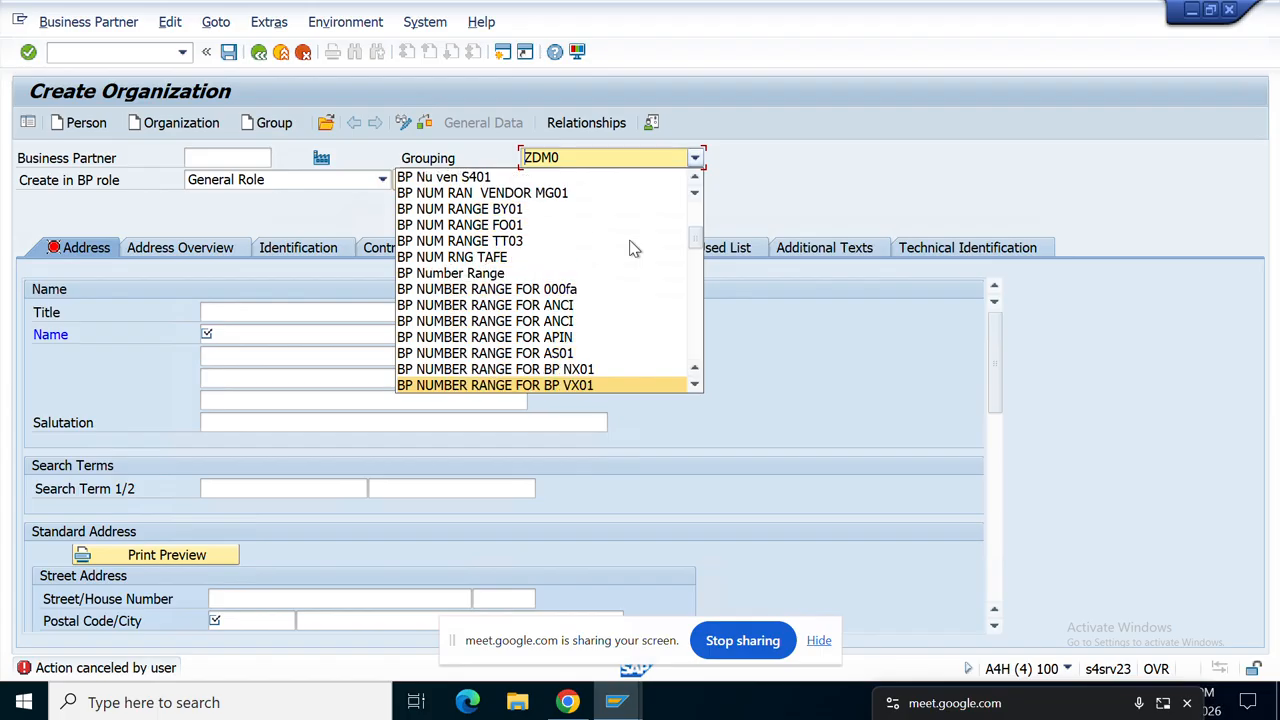
key("Down")
key("Down")
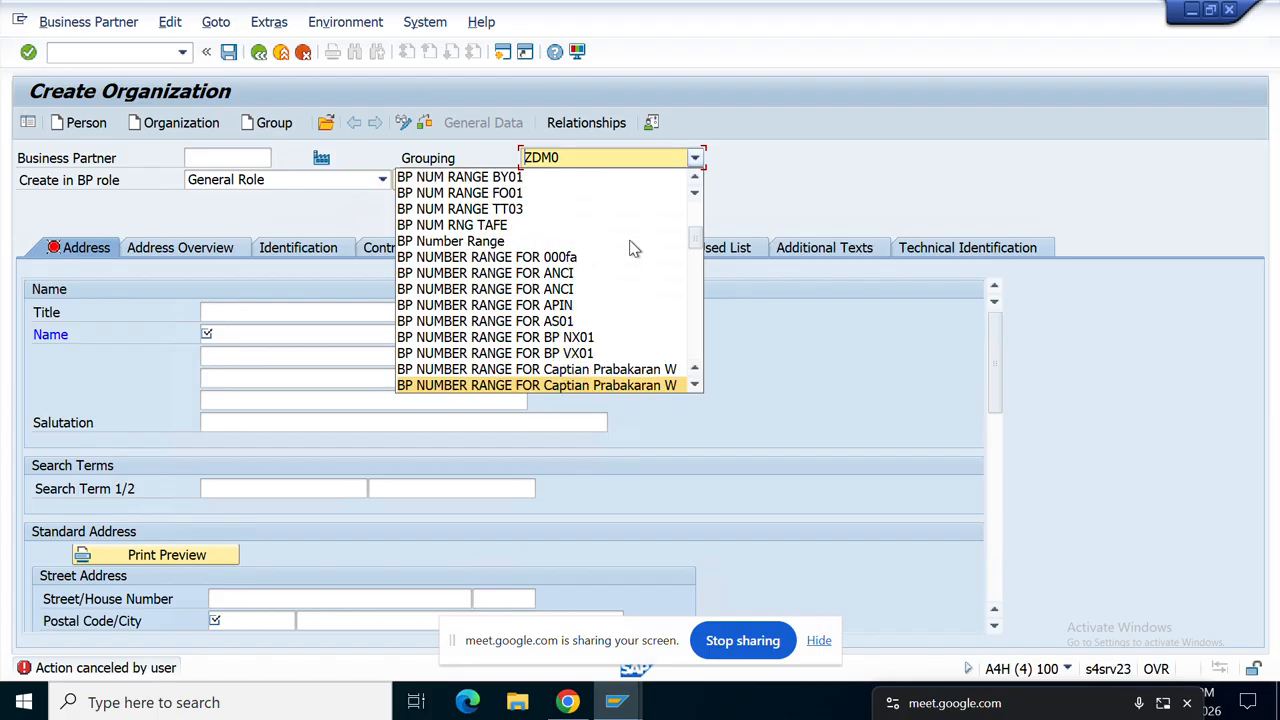
key("Up")
key("Up")
key("Down")
key("Down")
key("Down")
key("Down")
key("Down")
key("Down")
key("Down")
key("Down")
key("Down")
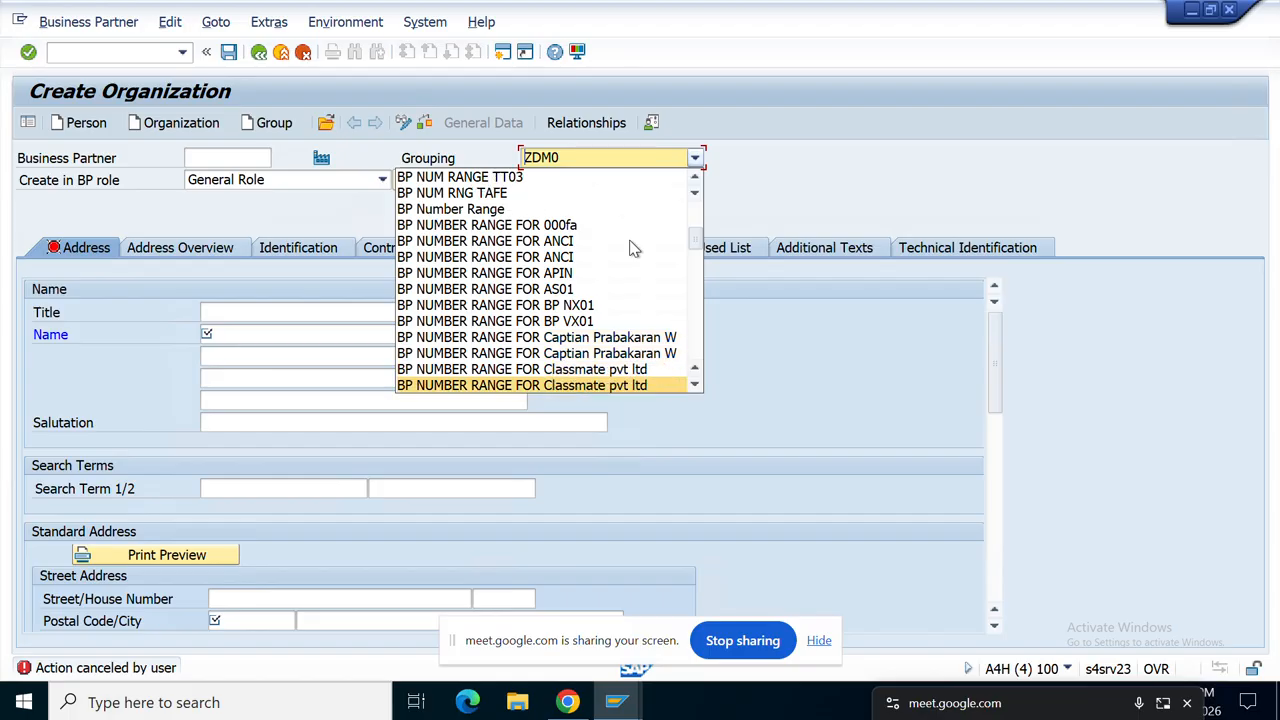
key("Down")
key("Down")
key("Down")
key("Down")
key("Down")
key("Down")
key("Down")
key("Down")
key("Down")
key("Down")
key("Down")
key("Down")
key("Down")
key("Down")
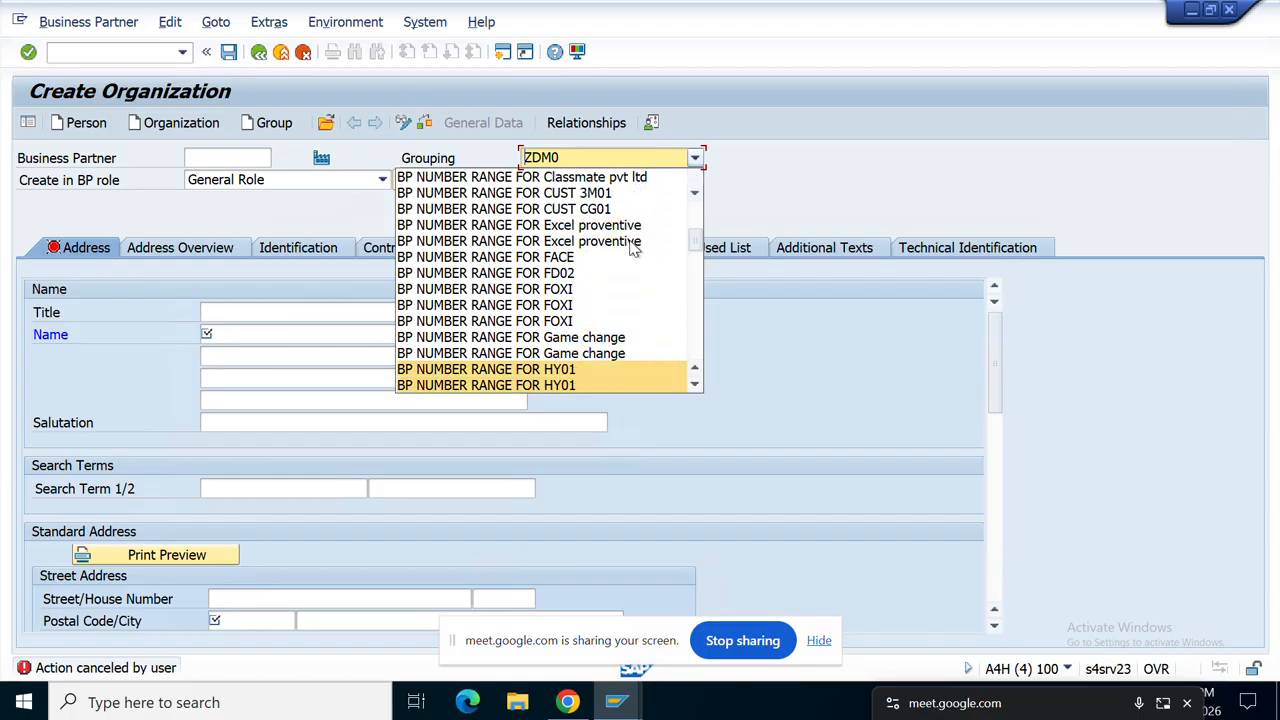
key("Down")
key("Down")
key("Down")
key("Down")
key("Down")
key("Down")
key("Down")
key("Down")
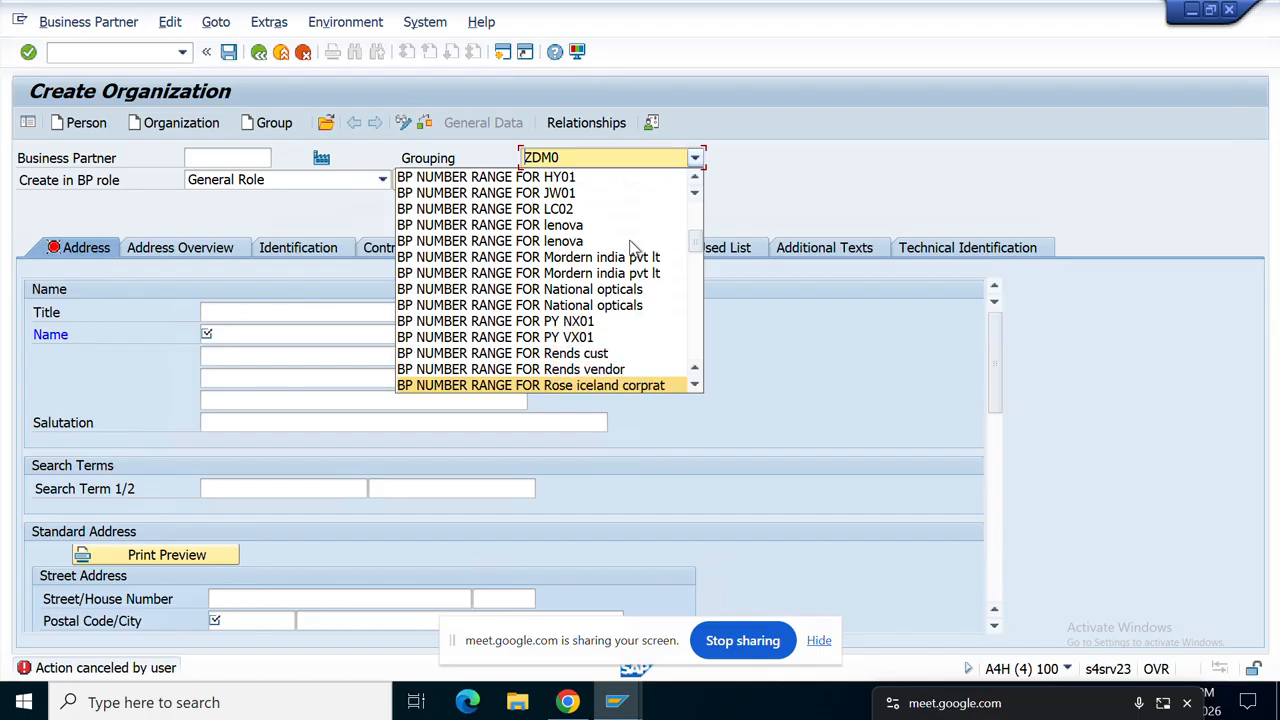
key("Down")
key("Down")
key("Down")
key("Down")
key("Down")
key("Down")
key("Down")
key("Down")
key("Down")
key("Down")
key("Down")
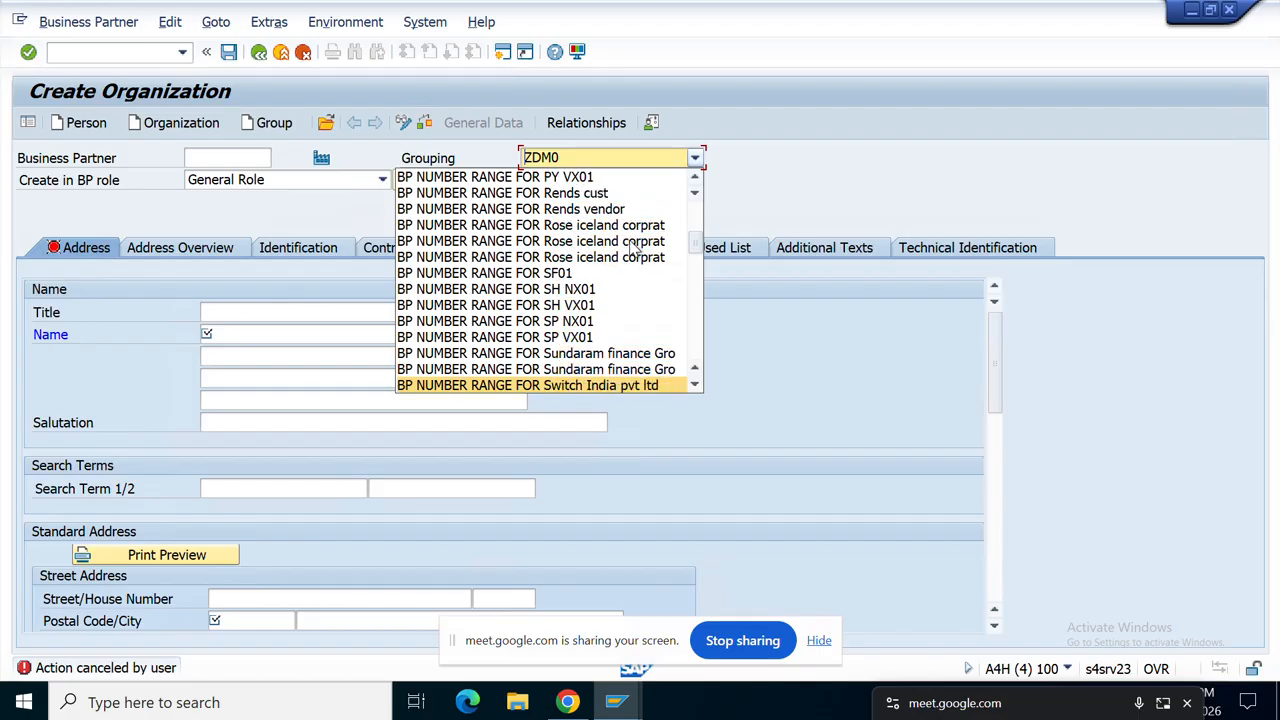
key("Down")
key("Down")
key("Down")
key("Down")
key("Down")
key("Down")
key("Down")
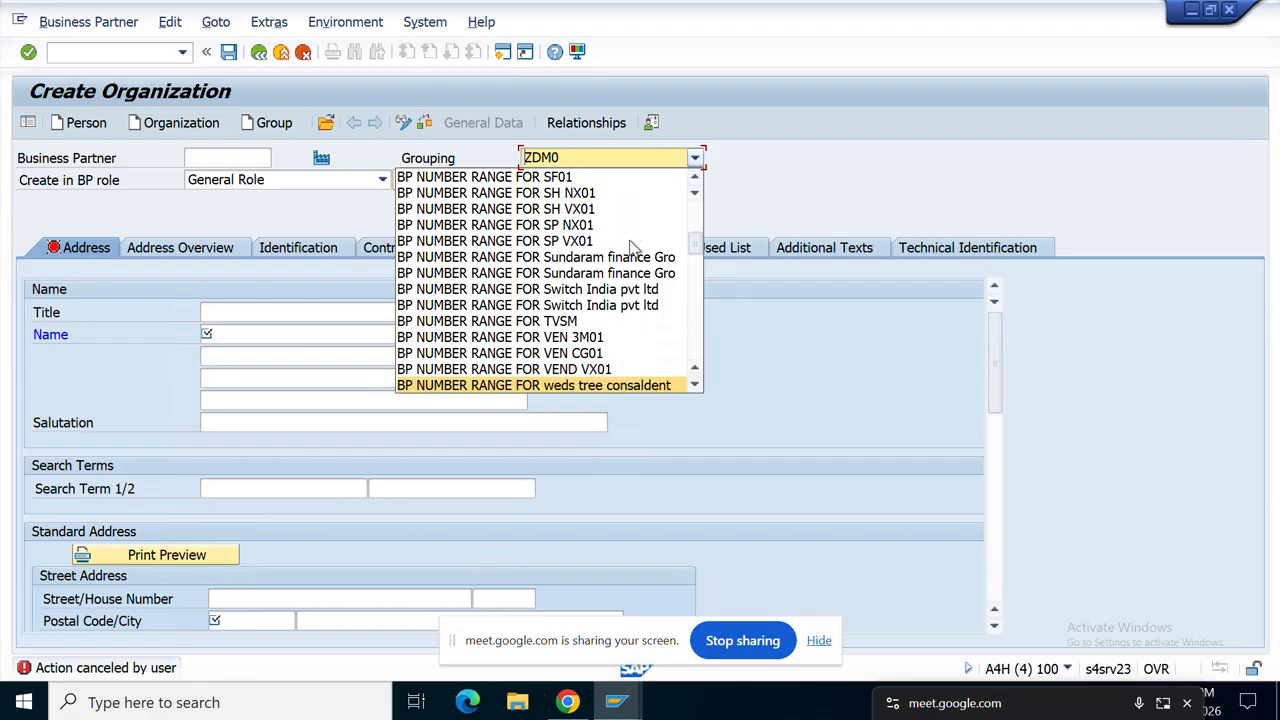
key("Down")
key("Down")
key("Down")
key("Down")
key("Down")
key("Down")
key("Down")
key("Down")
key("Down")
key("Down")
key("Down")
key("Down")
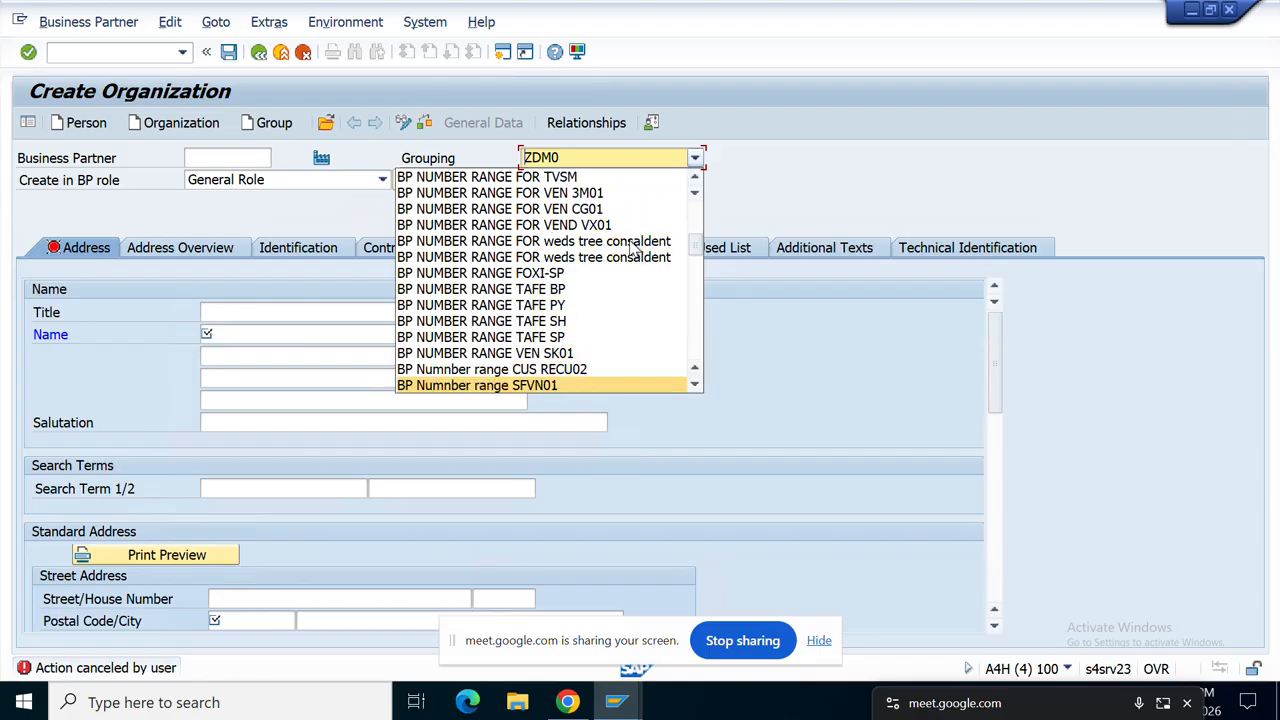
key("Down")
key("Down")
key("Down")
key("Down")
key("Down")
key("Down")
key("Down")
key("Down")
key("Down")
key("Down")
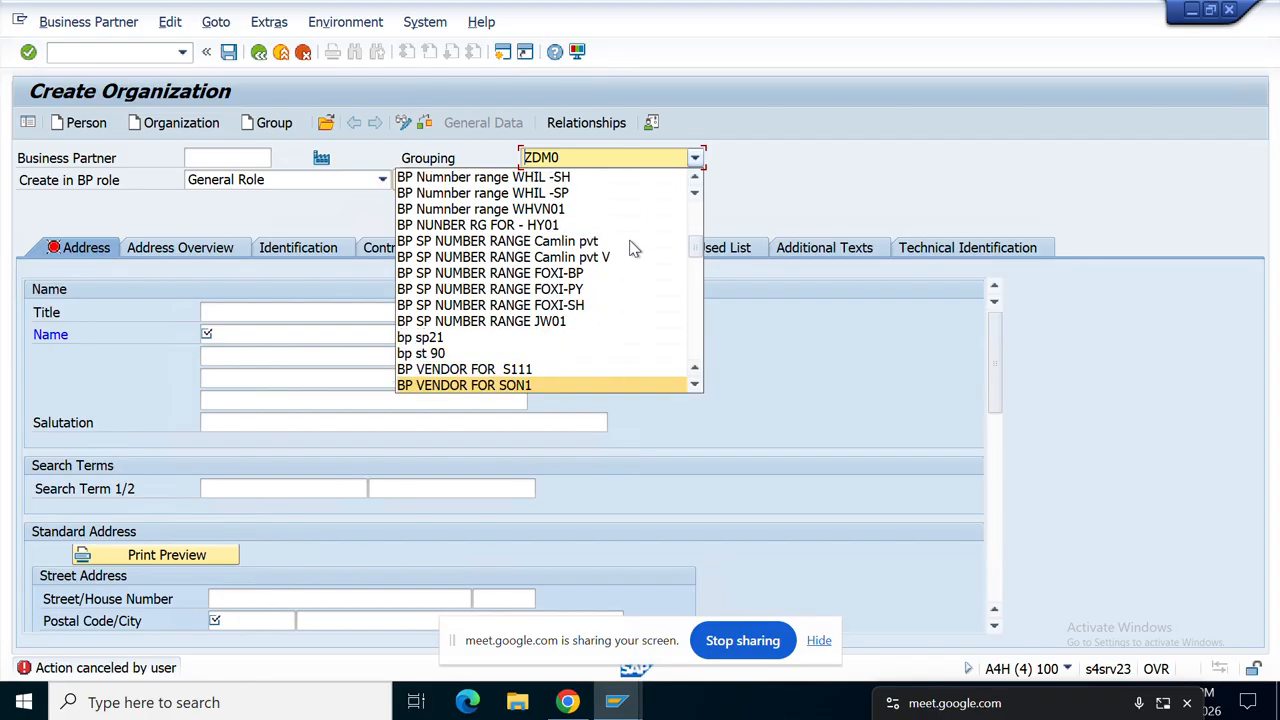
key("Down")
key("Down")
key("Down")
key("Down")
key("Down")
key("Down")
key("Down")
key("Down")
key("Down")
key("Down")
key("Down")
key("Down")
key("Down")
key("Down")
key("Down")
key("Down")
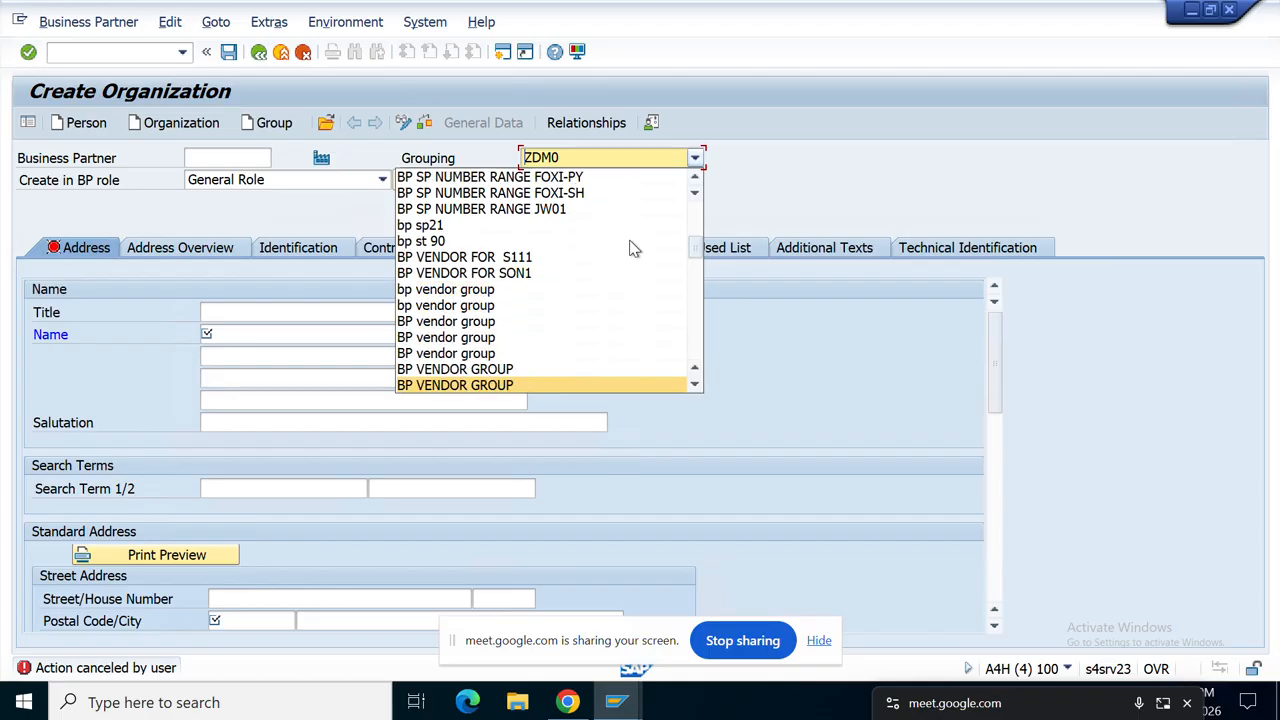
key("Down")
key("Down")
key("Down")
key("Down")
key("Down")
key("Down")
key("Down")
key("Down")
key("Down")
key("Down")
key("Down")
key("Down")
key("Down")
key("Down")
key("Down")
key("Down")
key("Down")
key("Down")
key("Down")
key("Down")
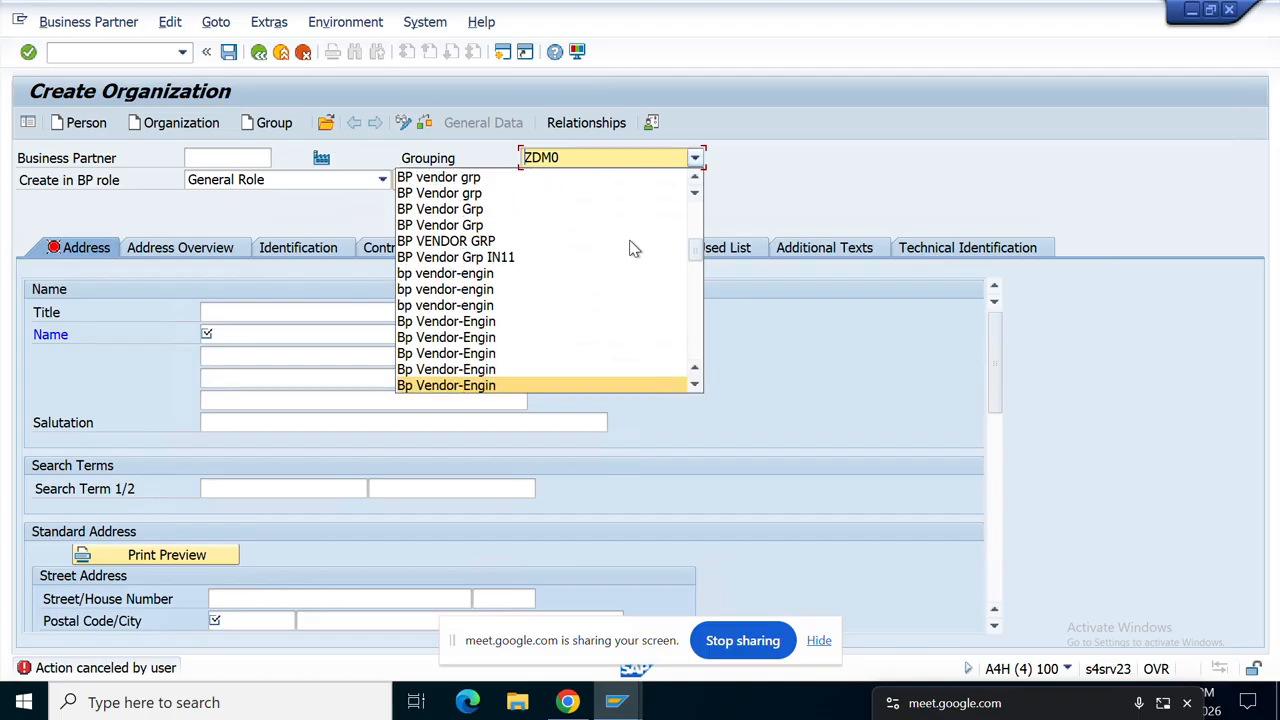
key("Down")
key("Down")
key("Down")
key("Down")
key("Down")
key("Down")
key("Down")
key("Down")
key("Down")
key("Down")
key("Down")
key("Down")
key("Down")
key("Down")
key("Down")
key("Down")
key("Down")
key("Down")
key("Down")
key("Down")
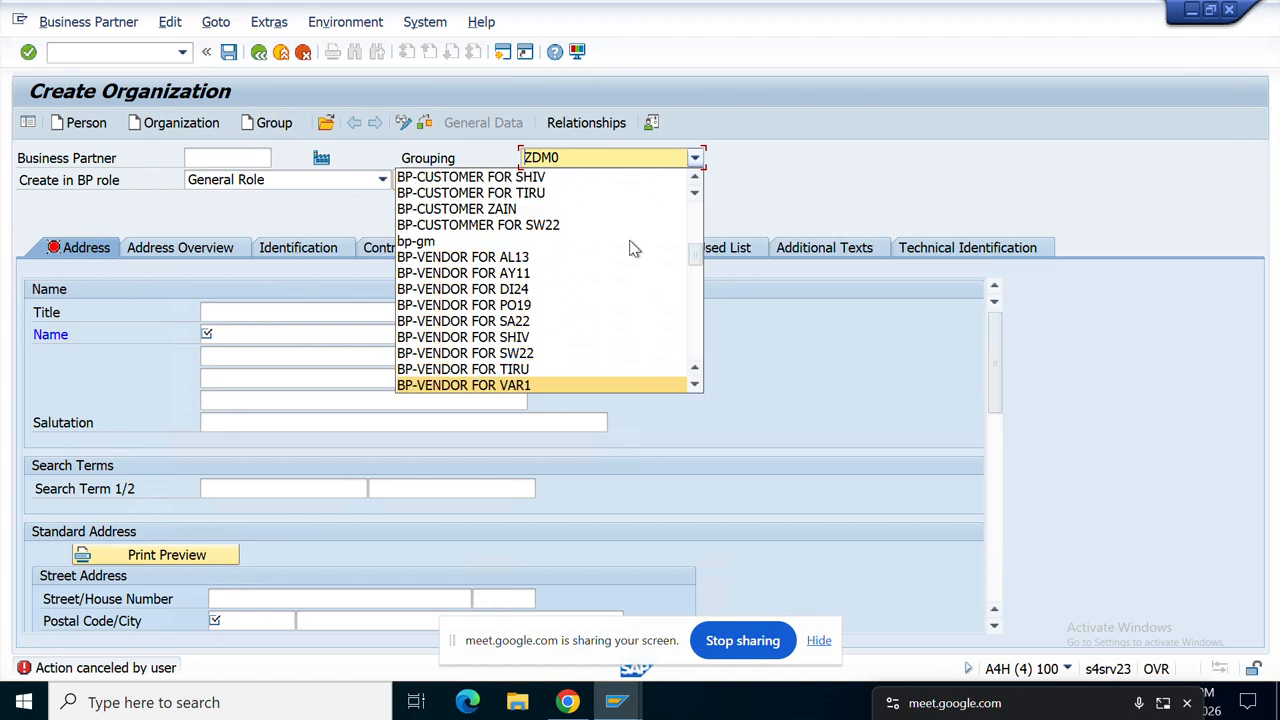
key("Down")
key("Down")
key("Down")
key("Down")
key("Down")
key("Down")
key("Down")
key("Down")
key("Down")
key("Down")
key("Down")
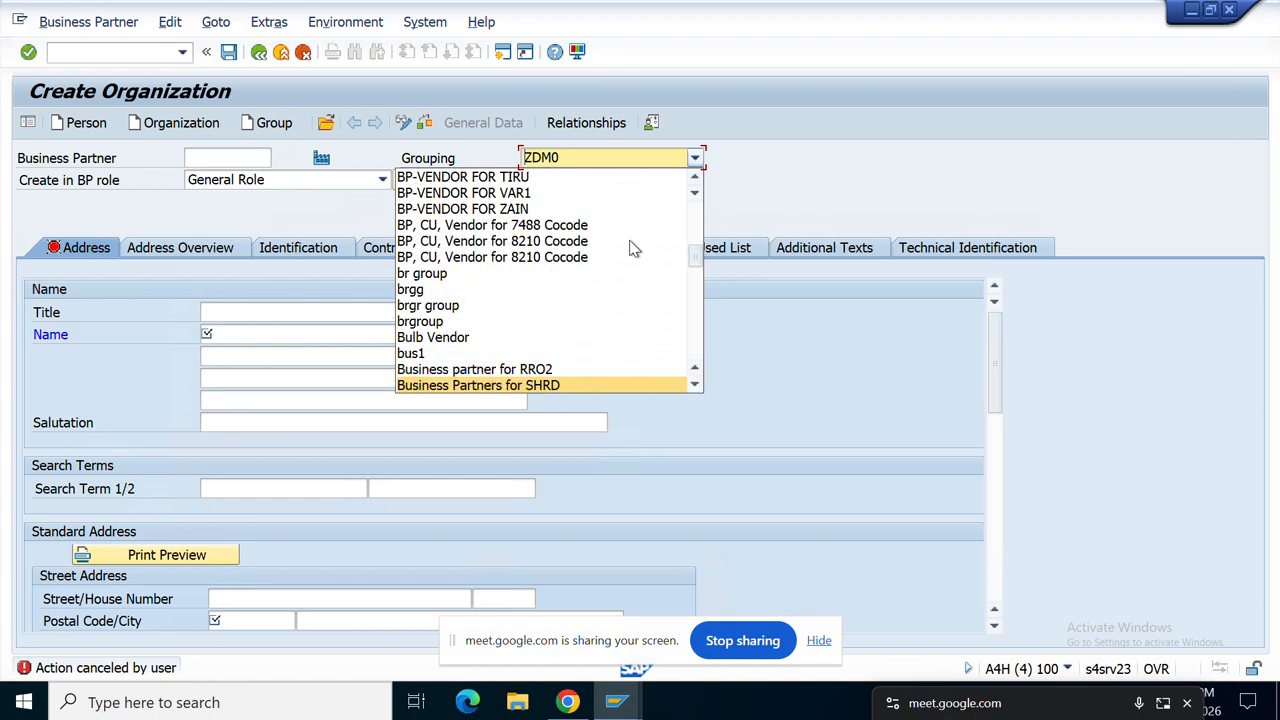
key("Down")
key("Down")
key("Down")
key("Down")
key("Down")
key("Down")
key("Down")
key("Down")
key("Down")
key("Down")
key("Down")
key("Down")
key("Down")
key("Down")
key("Down")
key("Down")
key("Down")
key("Down")
key("Down")
key("Down")
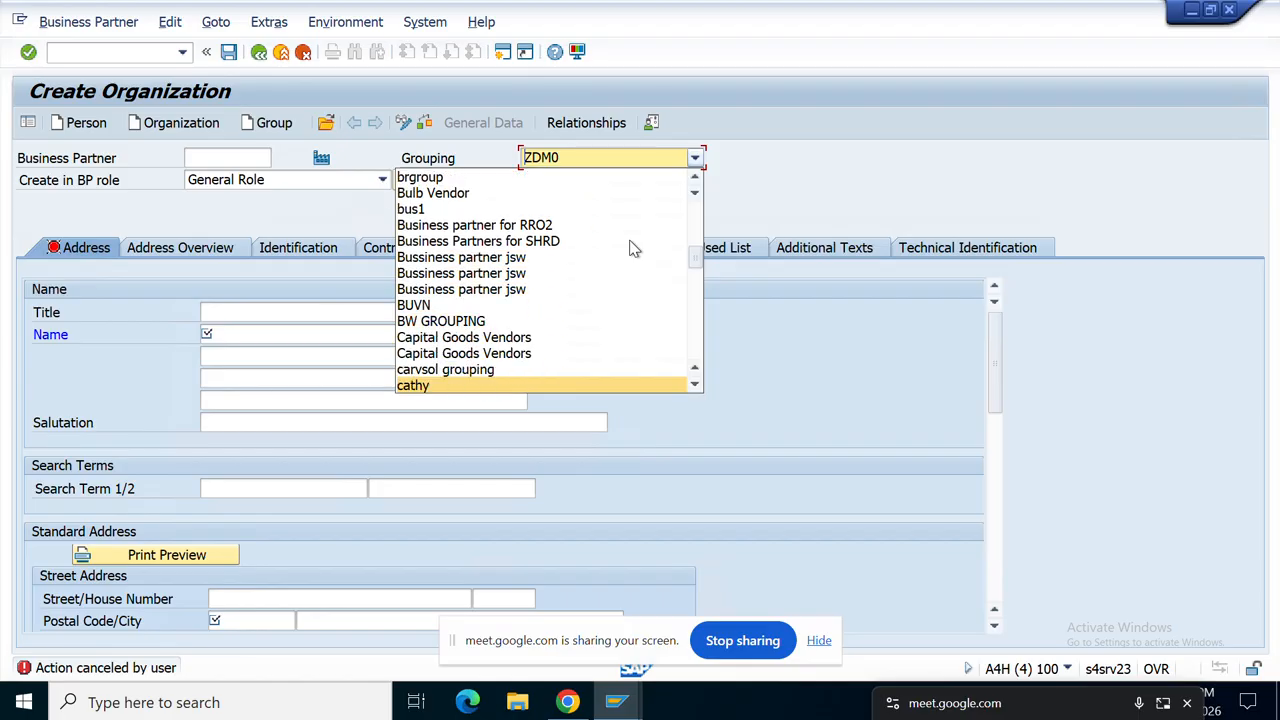
key("Down")
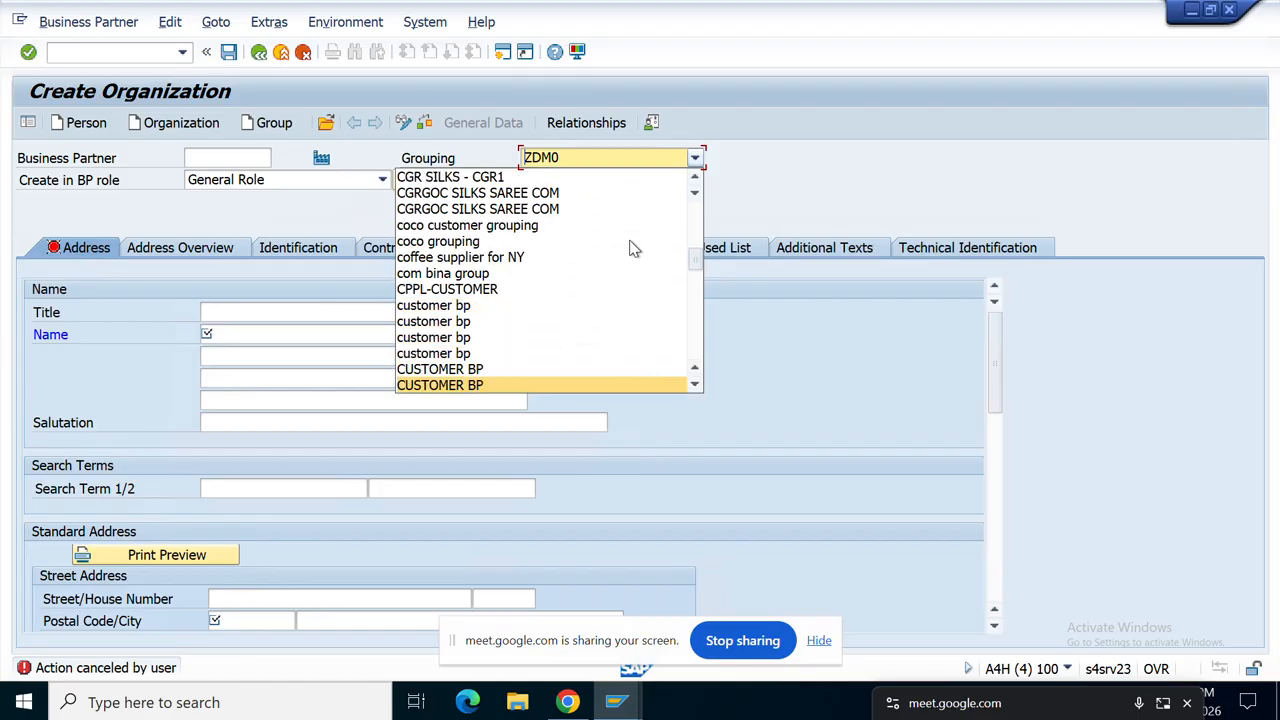
key("Down")
key("Down")
key("Down")
key("Down")
key("Down")
key("Down")
key("Down")
key("Down")
key("Down")
key("Down")
key("Down")
key("Down")
key("Down")
key("Down")
key("Down")
key("Down")
key("Down")
key("Down")
key("Down")
key("Down")
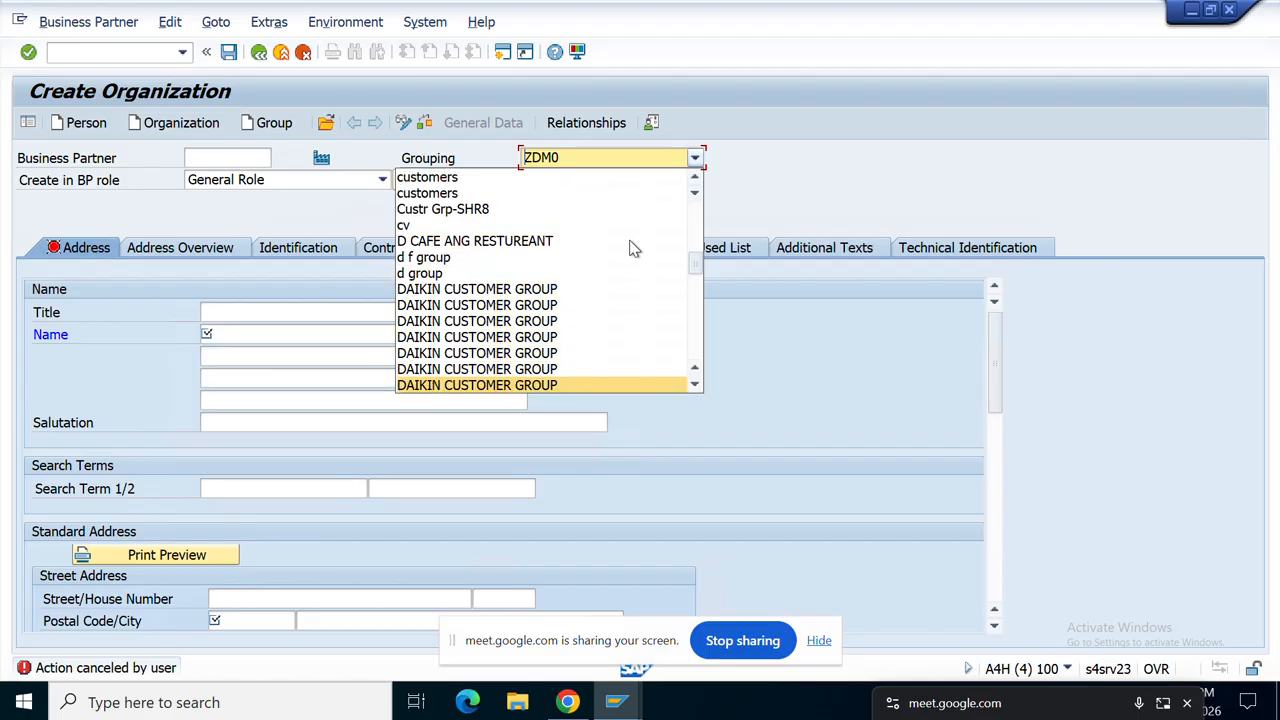
key("Down")
key("Down")
key("Down")
key("Down")
key("Down")
key("Down")
key("Down")
key("Down")
key("Down")
key("Down")
key("Down")
key("Down")
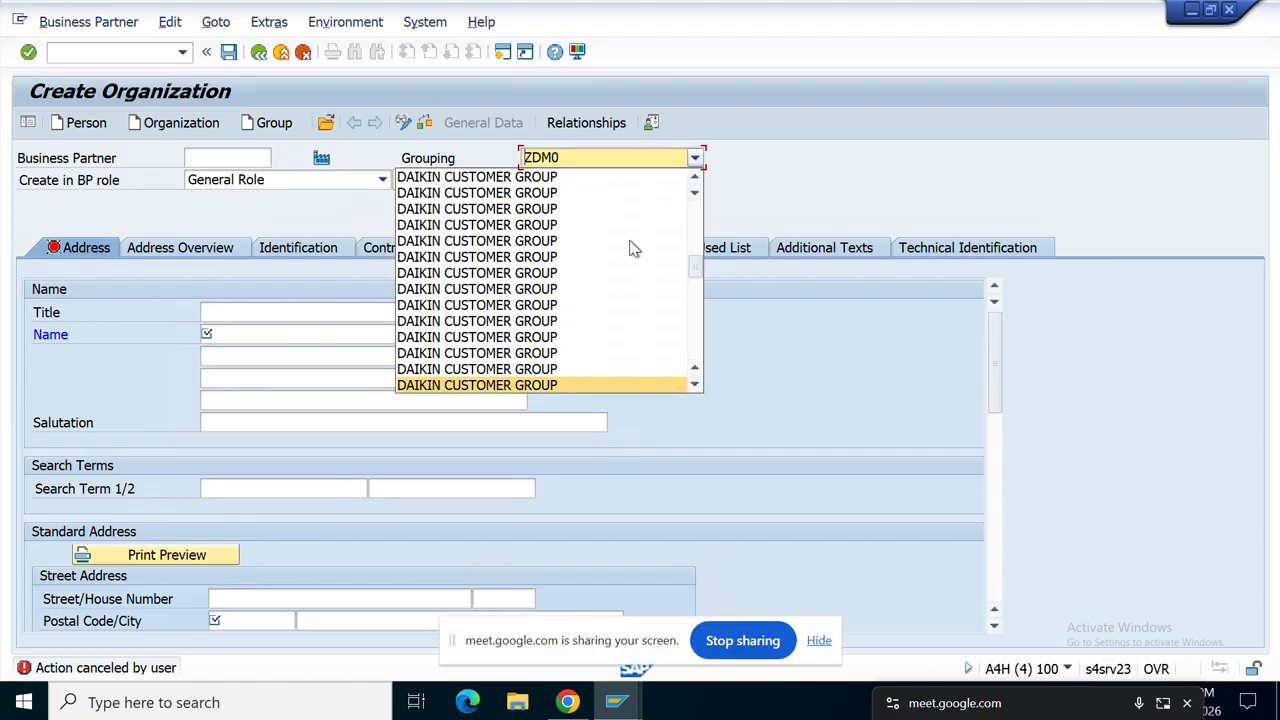
key("Down")
key("Down")
key("Down")
key("Down")
key("Down")
key("Down")
key("Down")
key("Down")
key("Down")
key("Down")
key("Down")
key("Down")
key("Down")
key("Down")
key("Down")
key("Down")
key("Down")
key("Down")
key("Down")
key("Down")
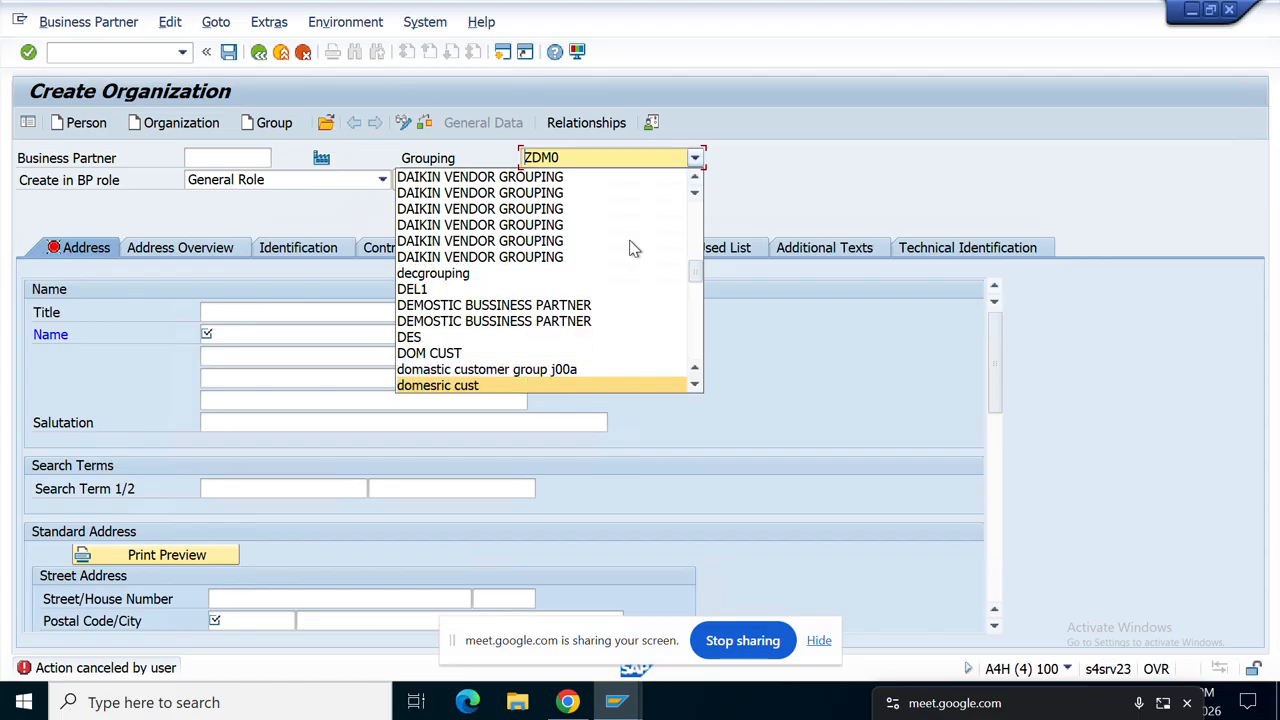
key("Down")
key("Down")
key("Down")
key("Down")
key("Down")
key("Down")
key("Down")
key("Down")
key("Down")
key("Down")
key("Down")
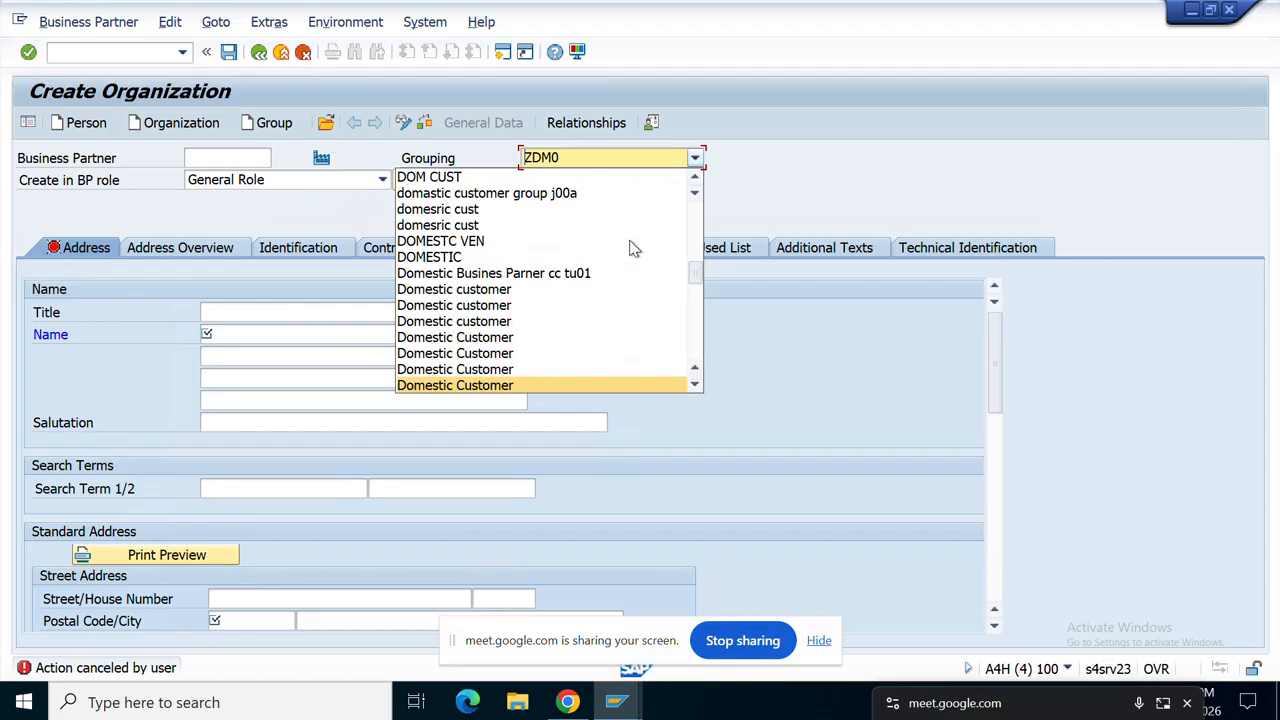
key("Down")
key("Down")
key("Down")
key("Down")
key("Down")
key("Down")
key("Down")
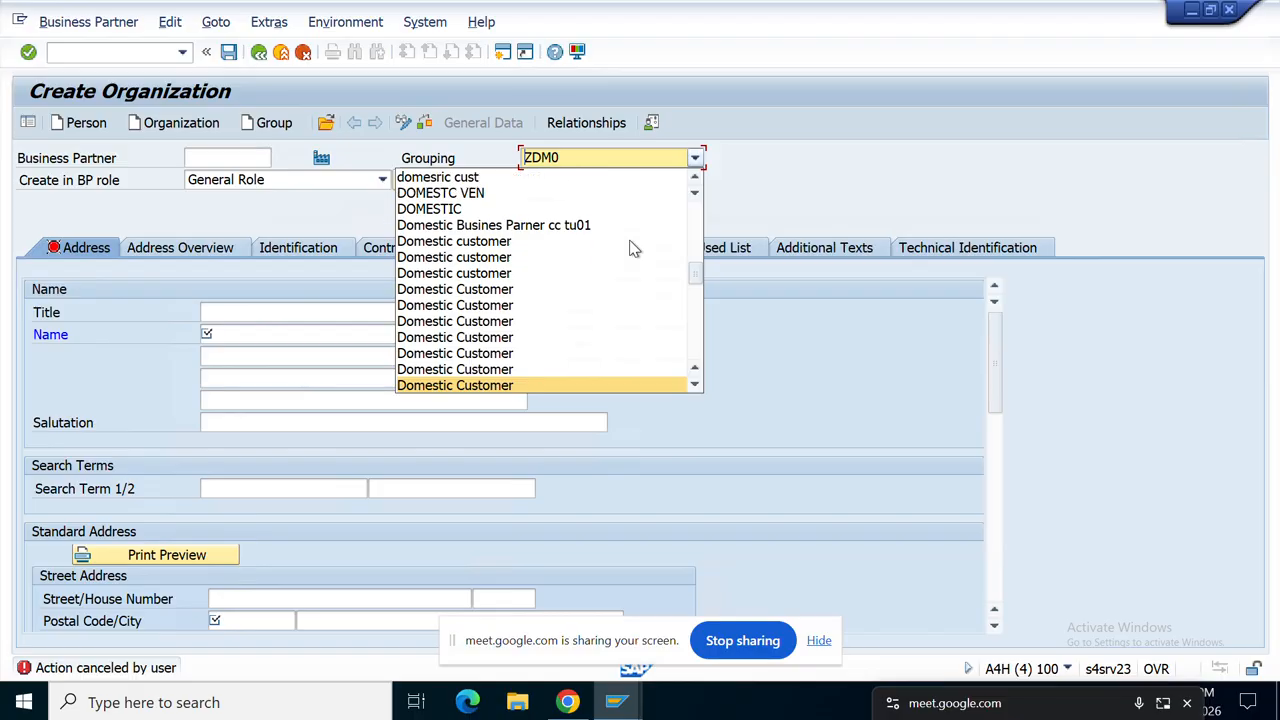
key("Up")
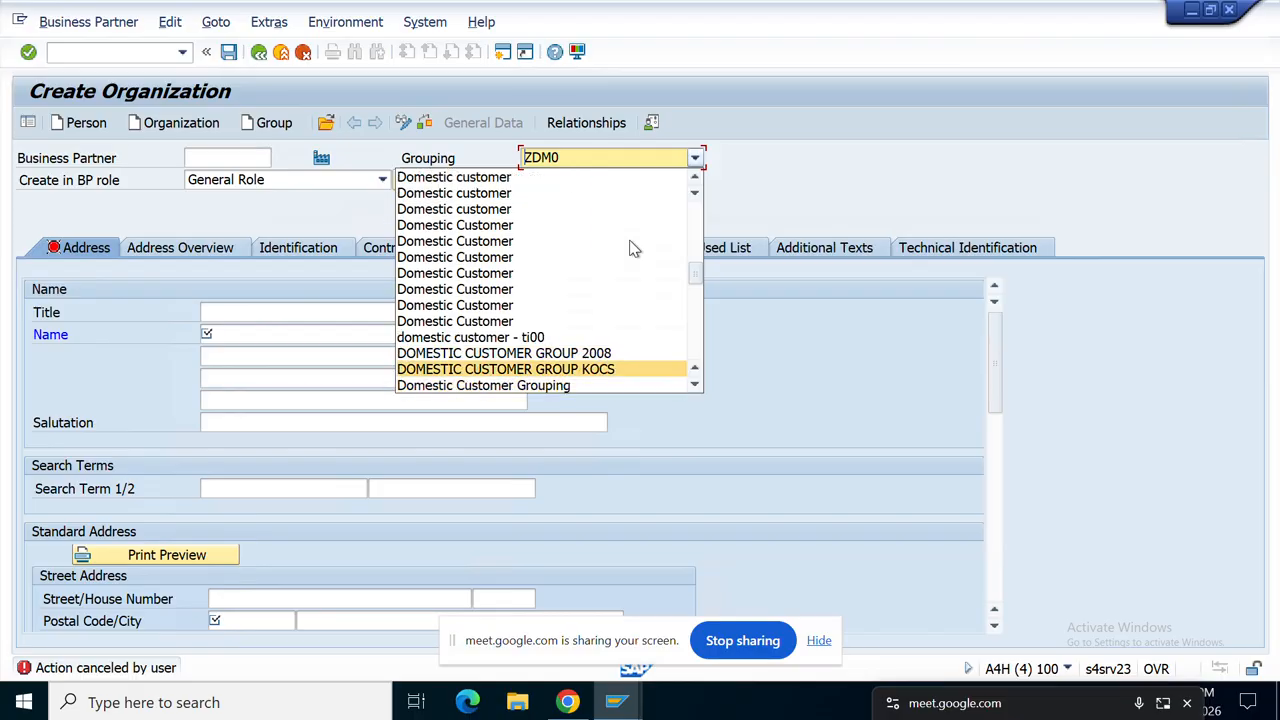
key("Up")
key("Up")
key("Up")
key("Up")
key("Up")
key("Up")
key("Up")
key("Up")
key("Up")
key("Up")
key("Up")
key("Up")
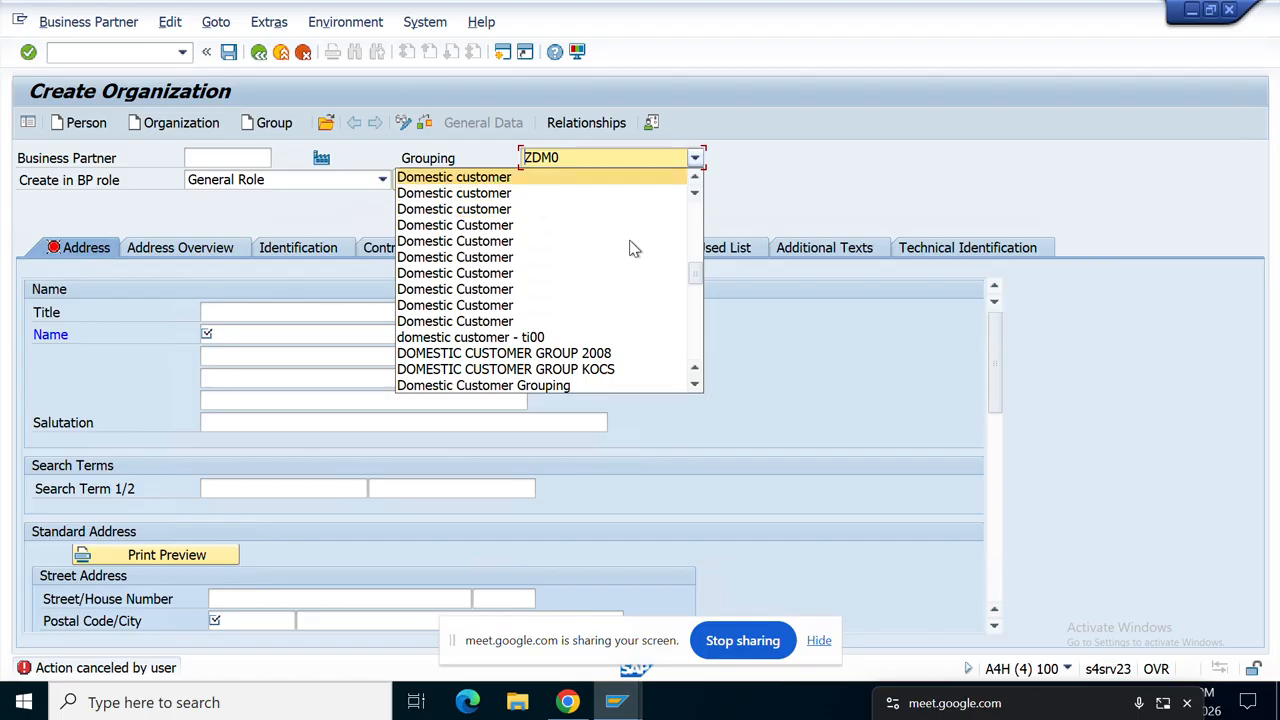
key("Up")
key("Up")
key("Up")
key("Up")
key("Up")
key("Up")
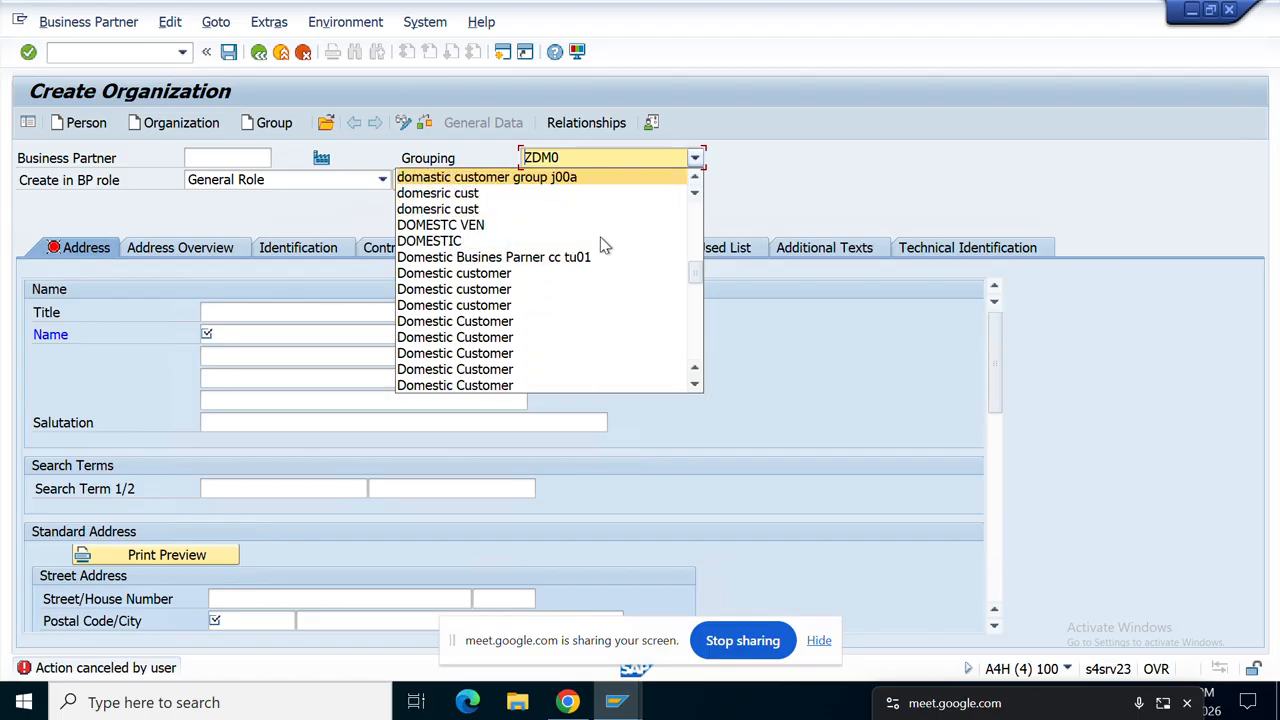
Step: Set grouping DOMESTC VEN, title Company, and organization name xyz
left_click(476, 226)
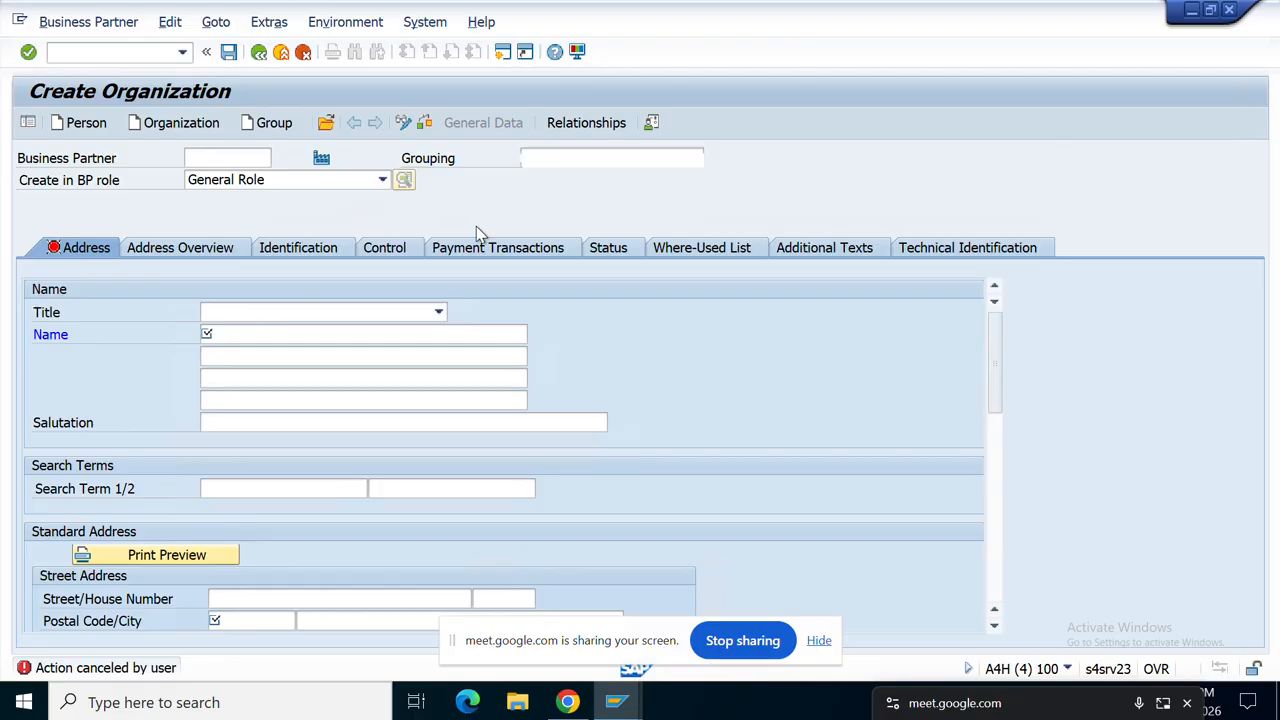
left_click(441, 314)
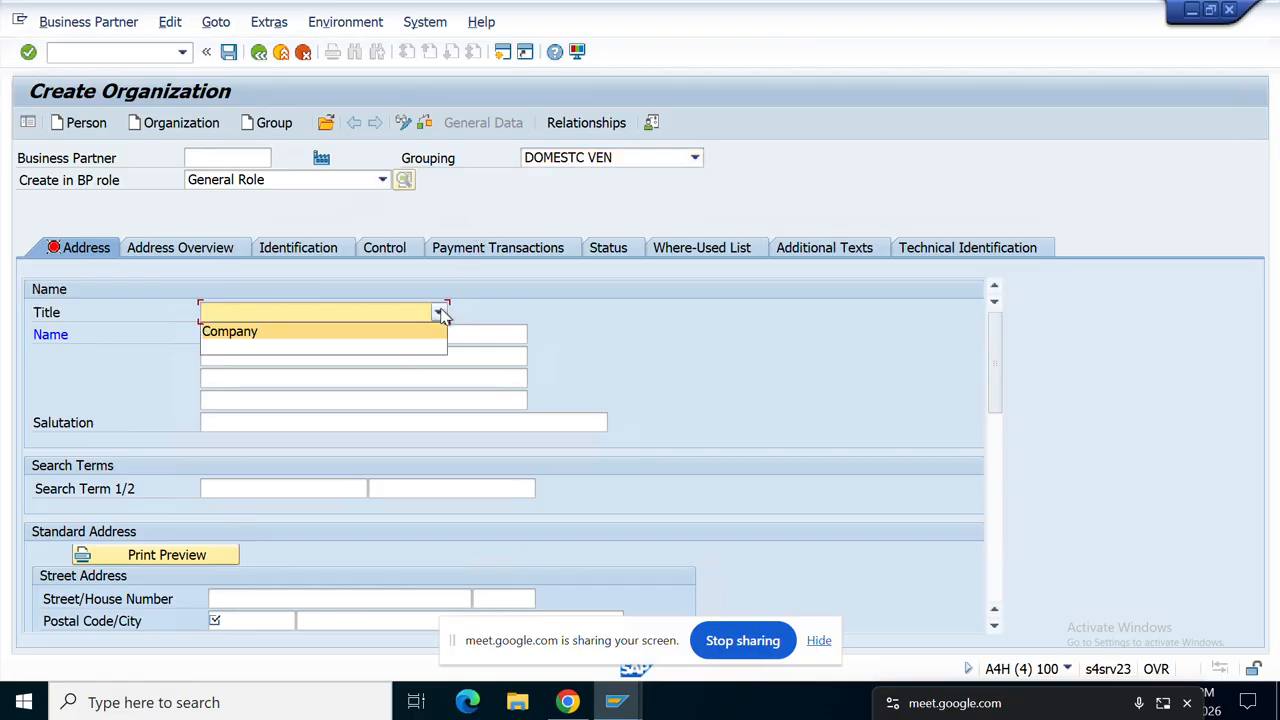
left_click(296, 329)
left_click(296, 333)
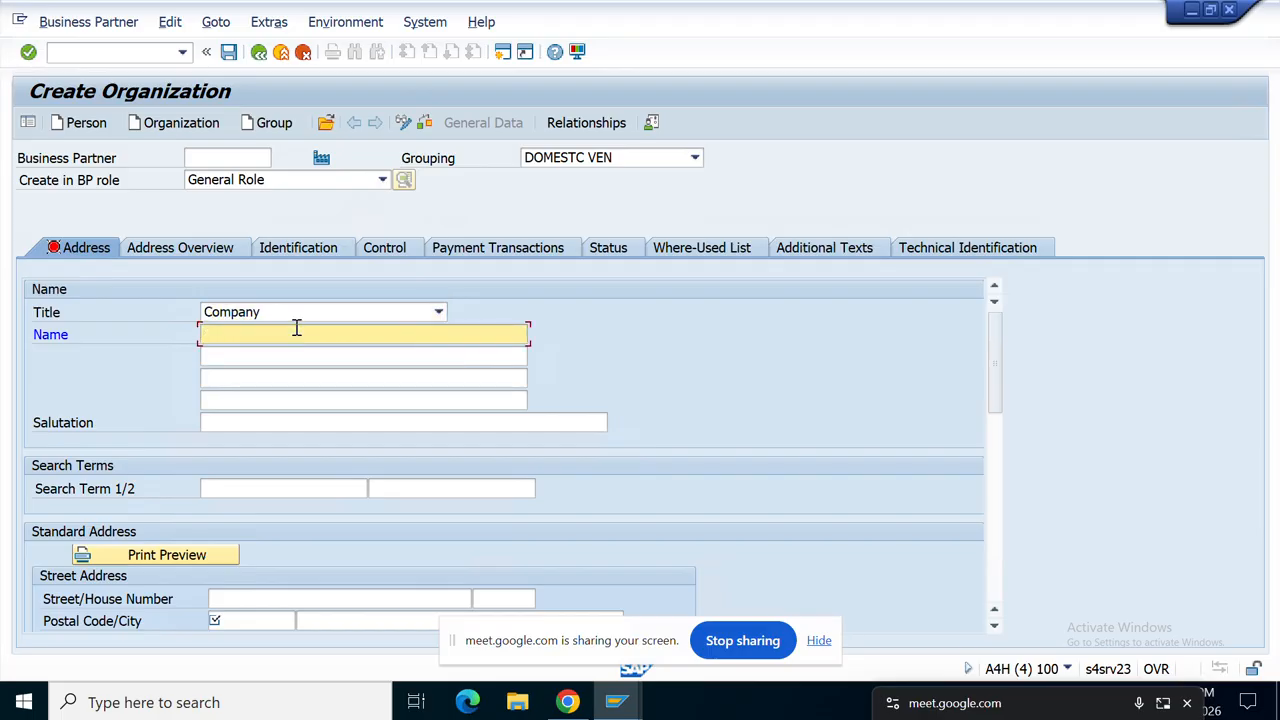
type("xyz")
key("Return")
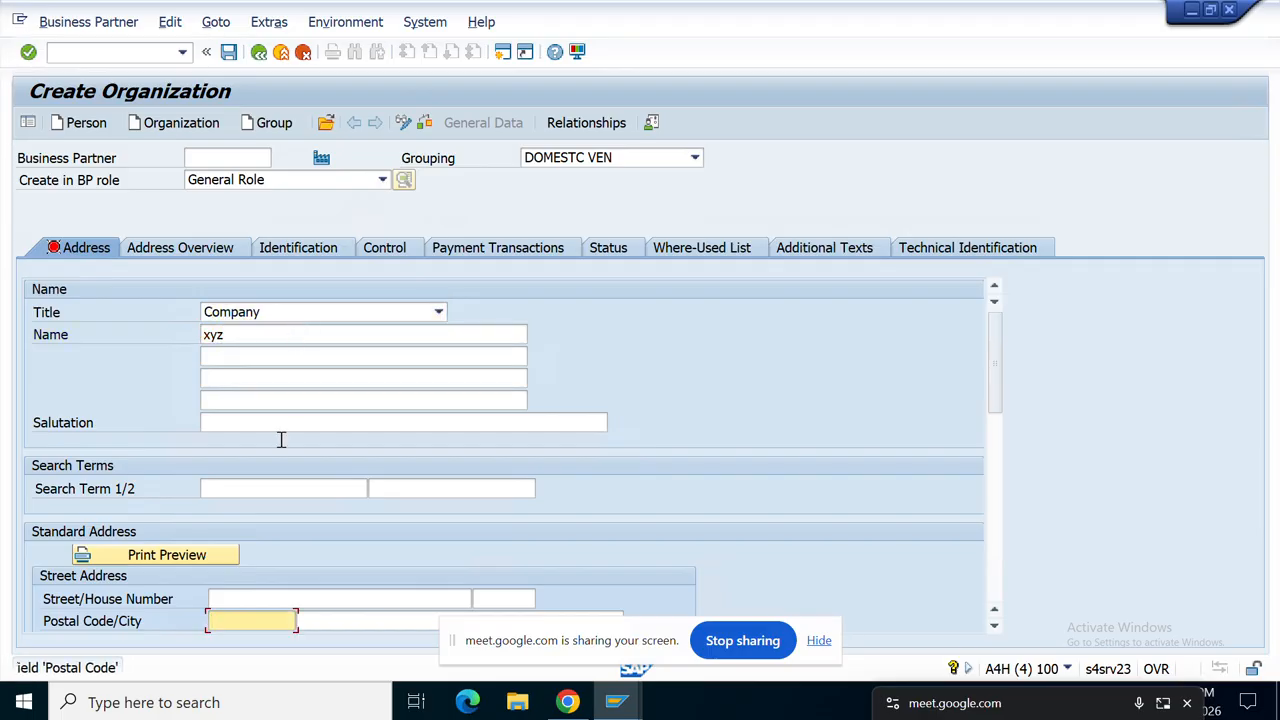
Step: Enter postal code 560100, confirm country IN, and set region 10
left_click(254, 624)
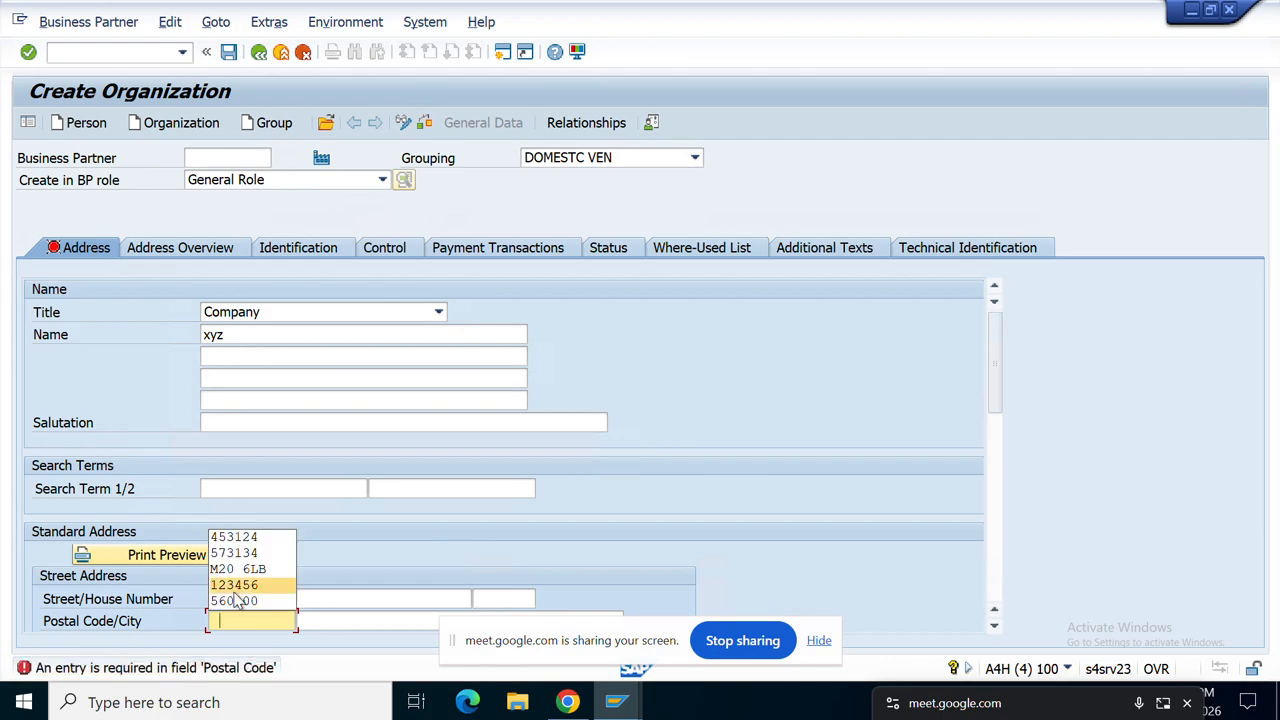
left_click(239, 600)
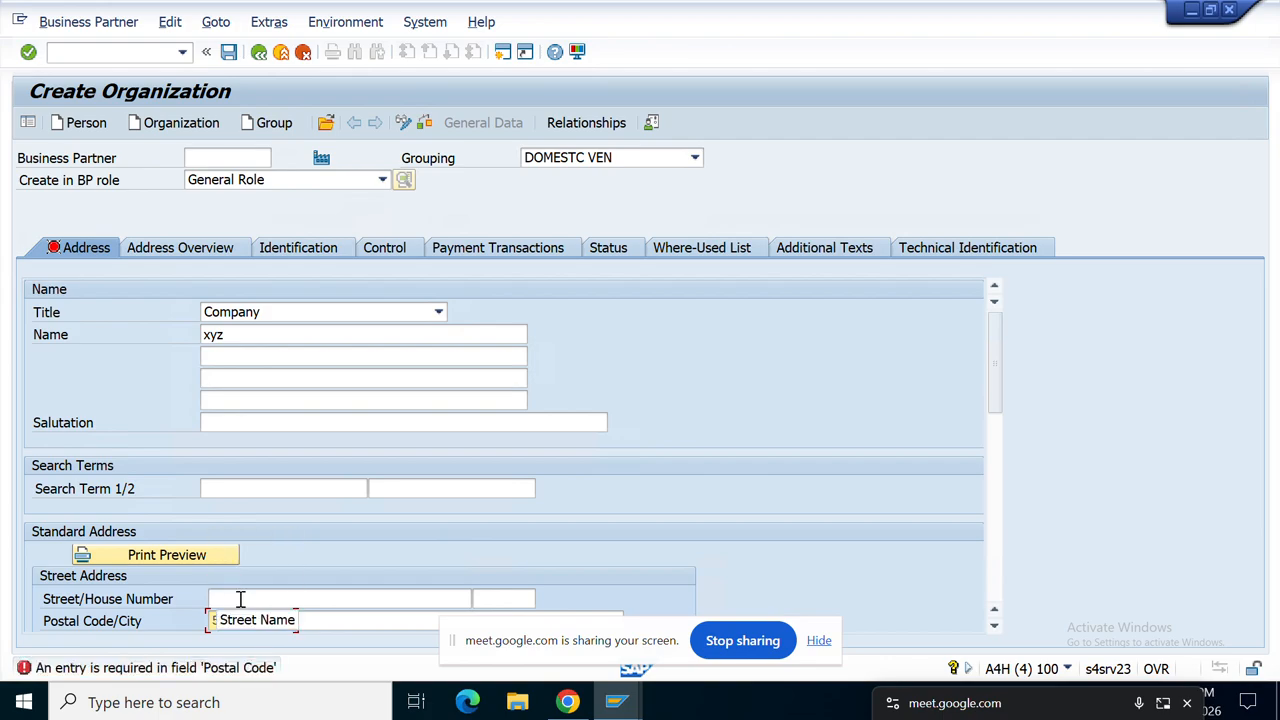
key("Return")
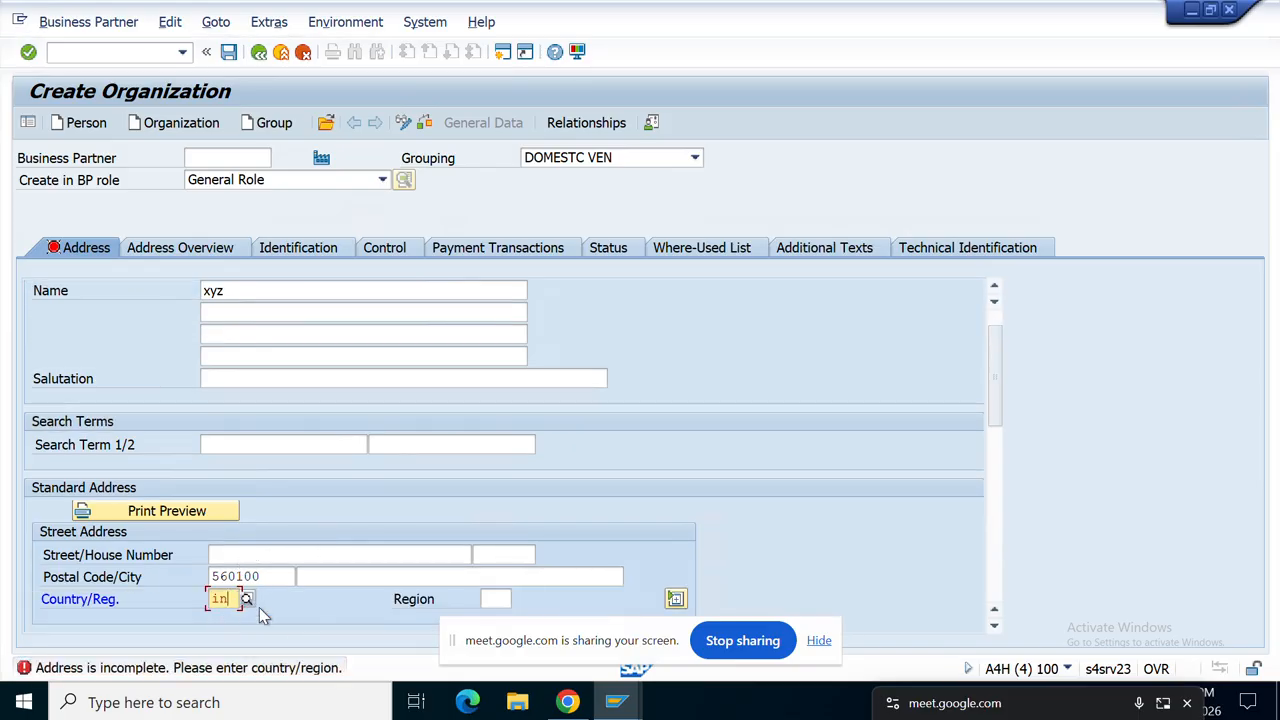
key("Return")
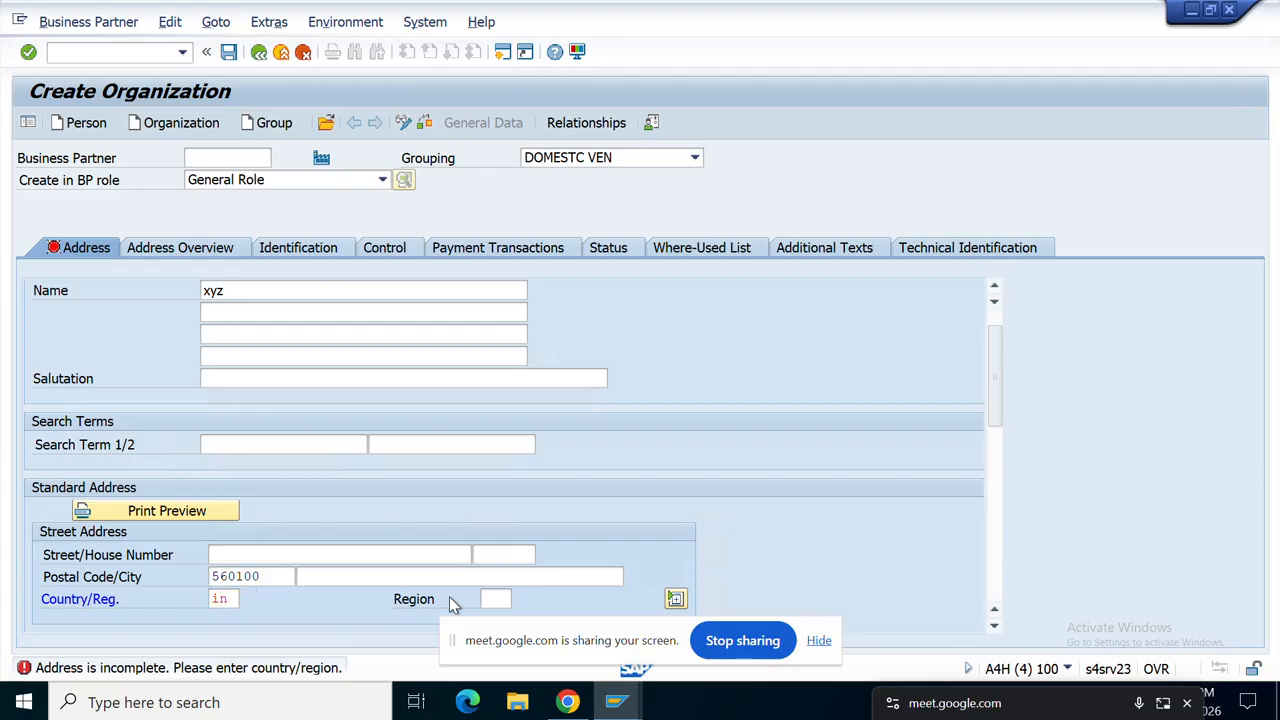
left_click(500, 597)
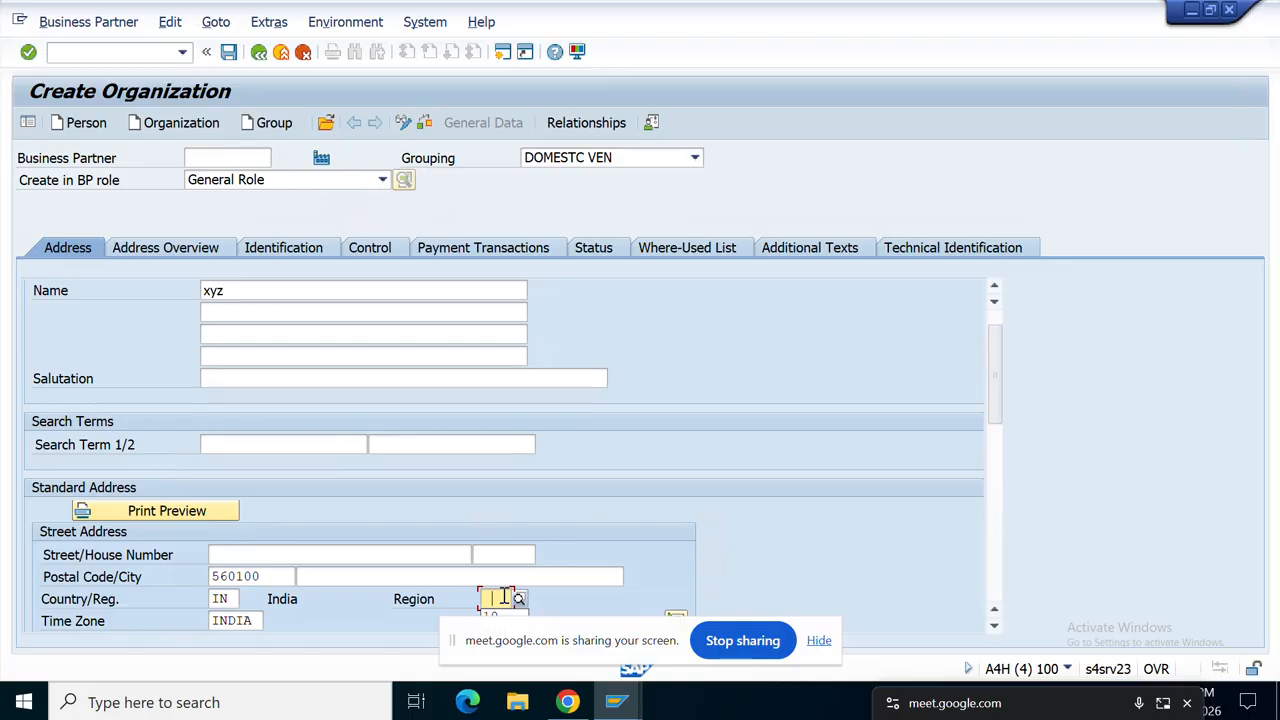
left_click(499, 614)
key("Return")
Step: Fill in street xyz, house number 123, and city banglore
left_click(257, 562)
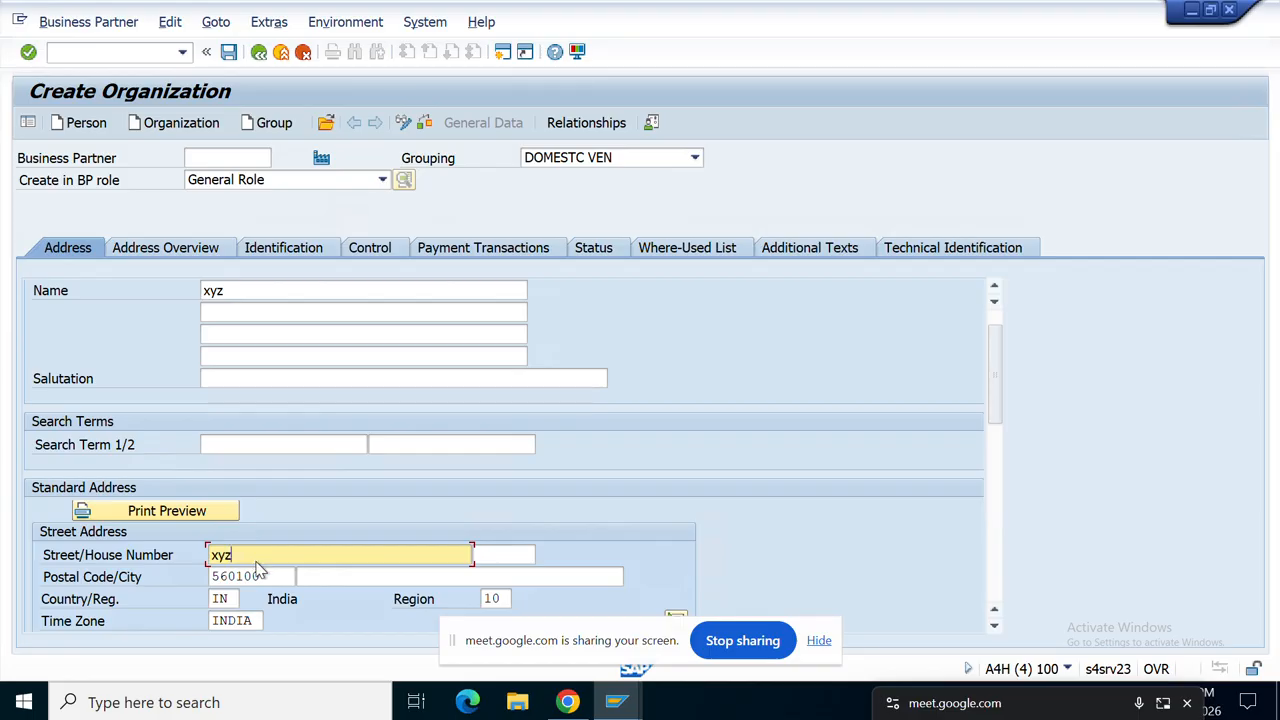
key("Return")
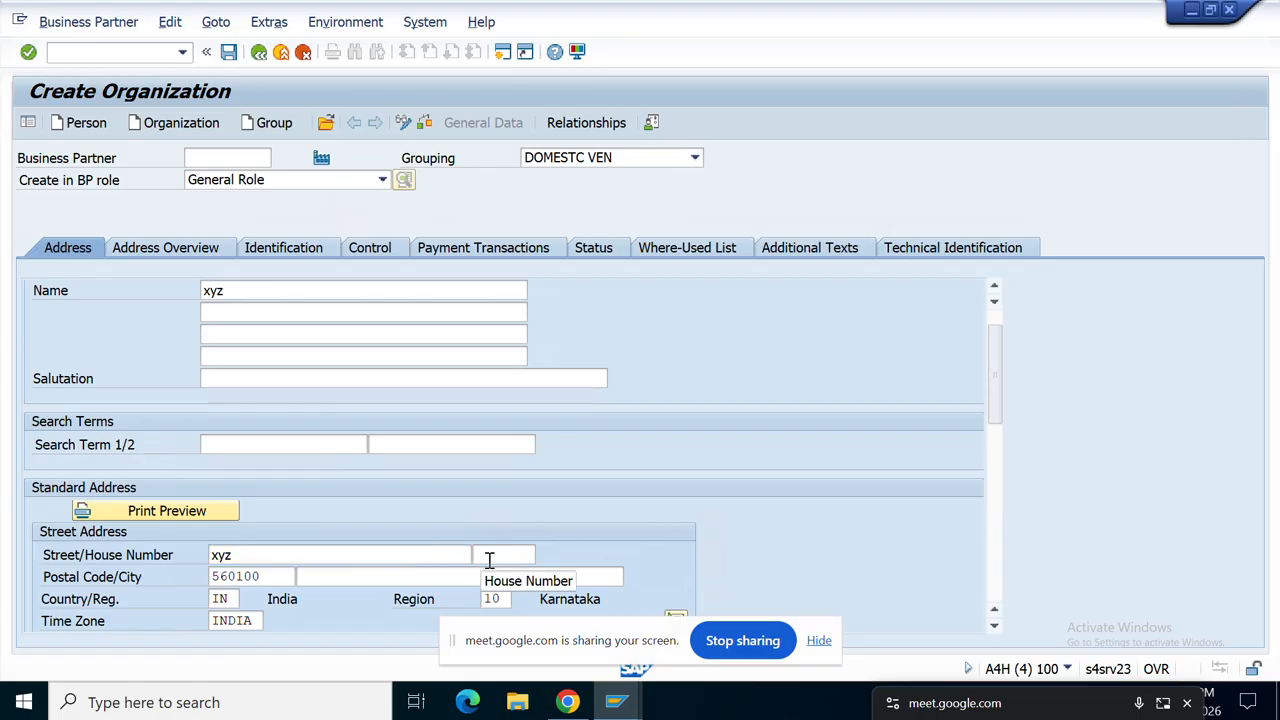
left_click(489, 556)
type("123")
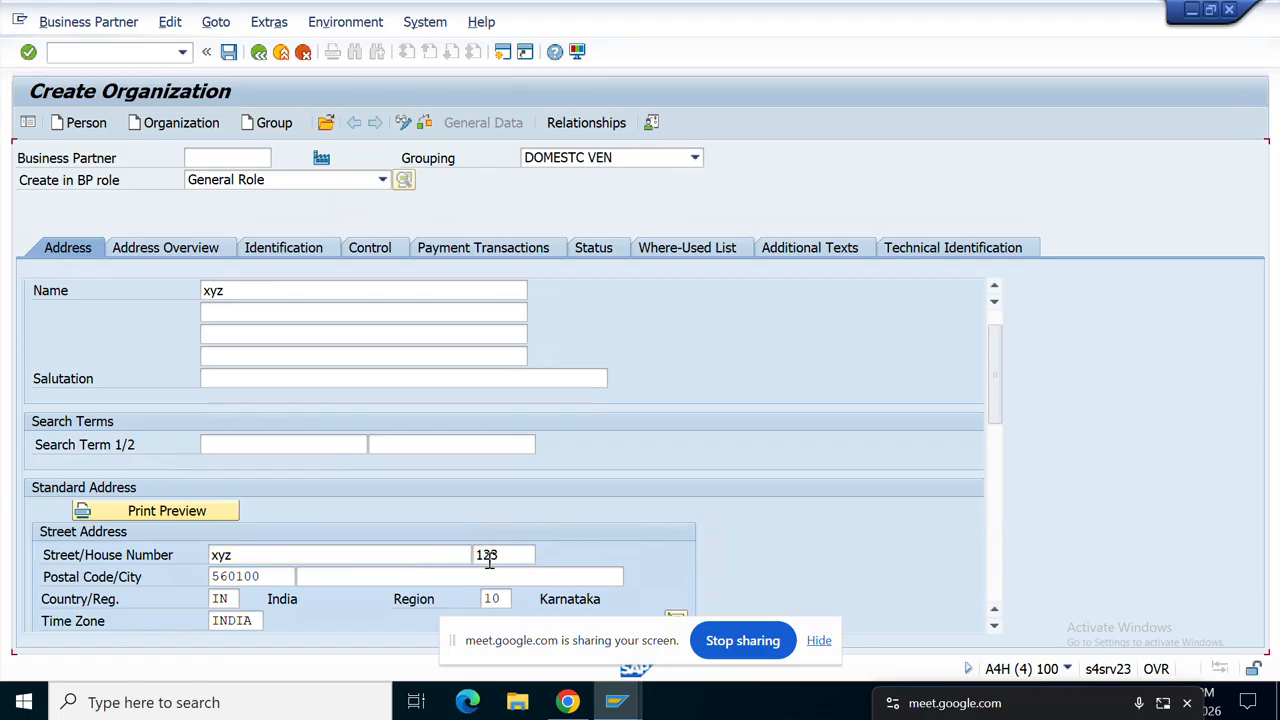
left_click(357, 570)
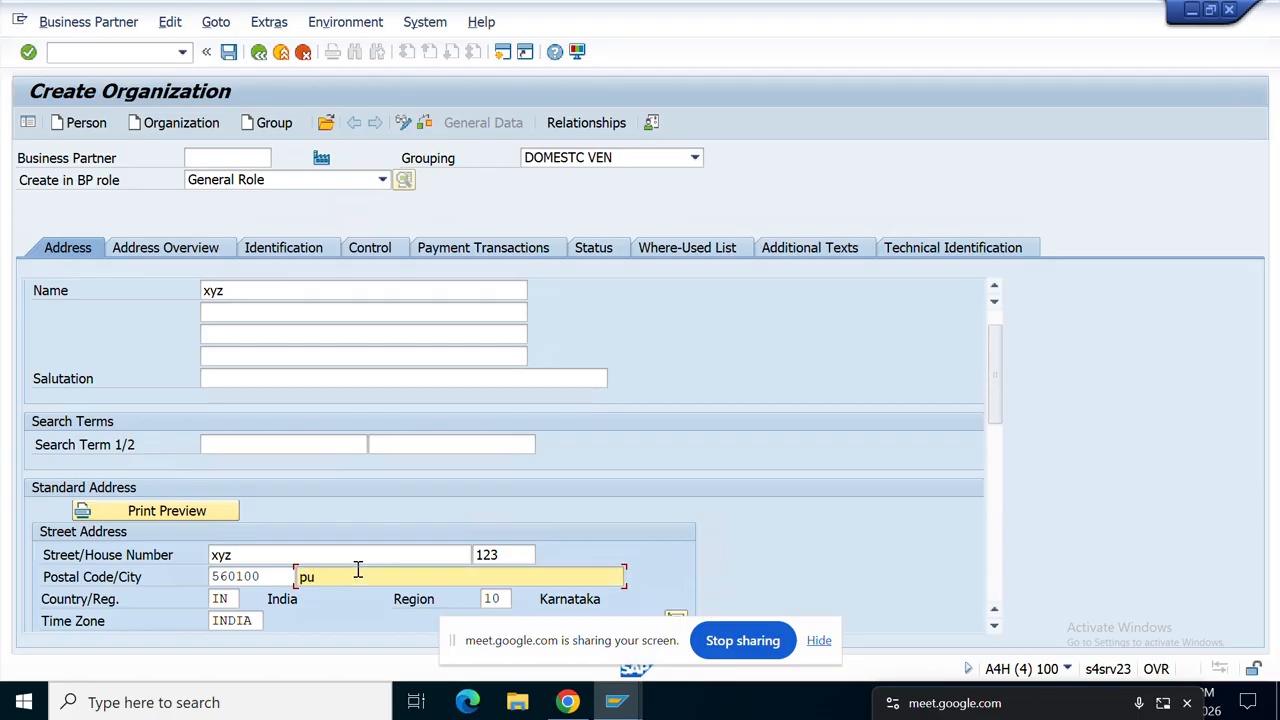
type("pune")
key("BackSpace")
key("BackSpace")
key("BackSpace")
key("BackSpace")
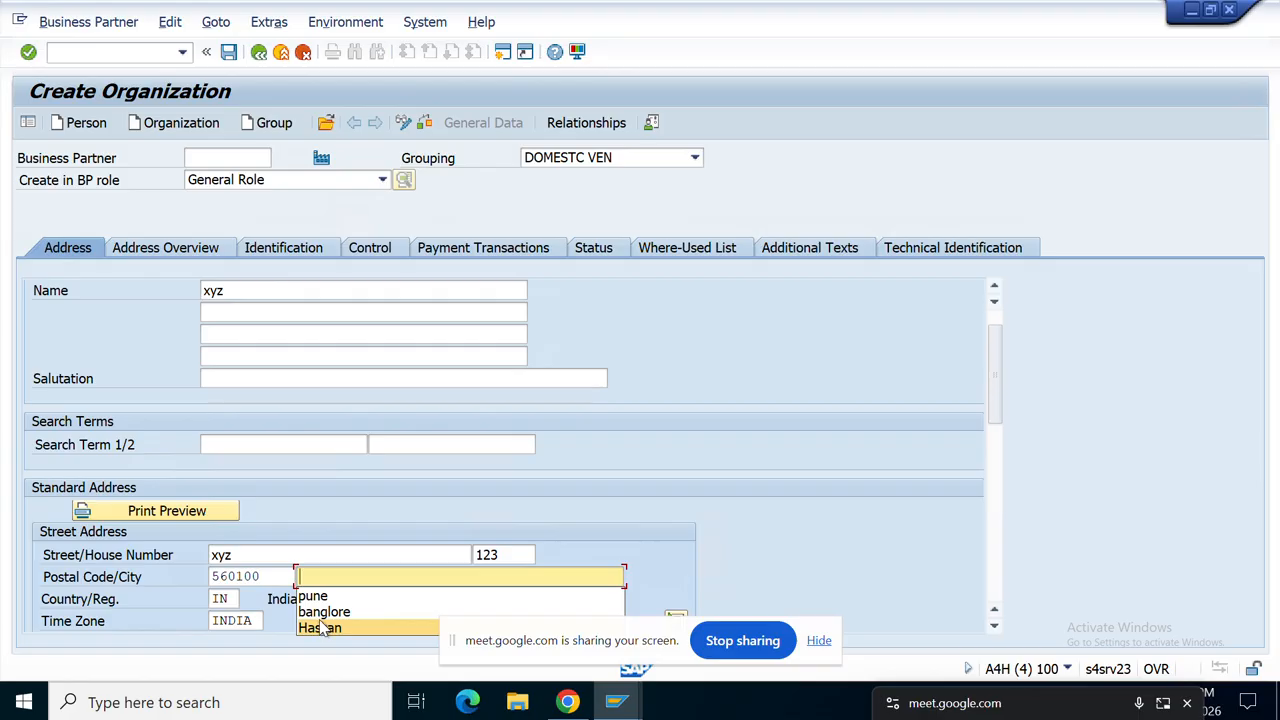
left_click(325, 612)
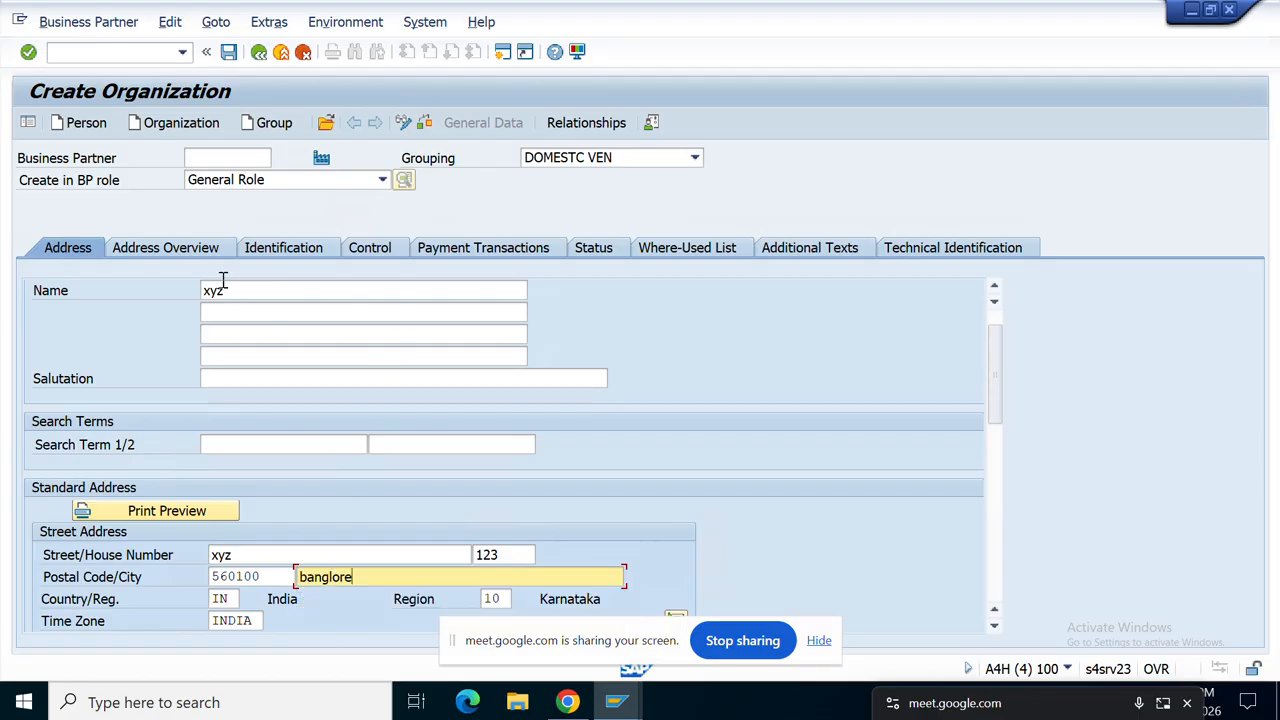
Step: Review the Address Overview, check the data, save, and select the new partner number
left_click(180, 249)
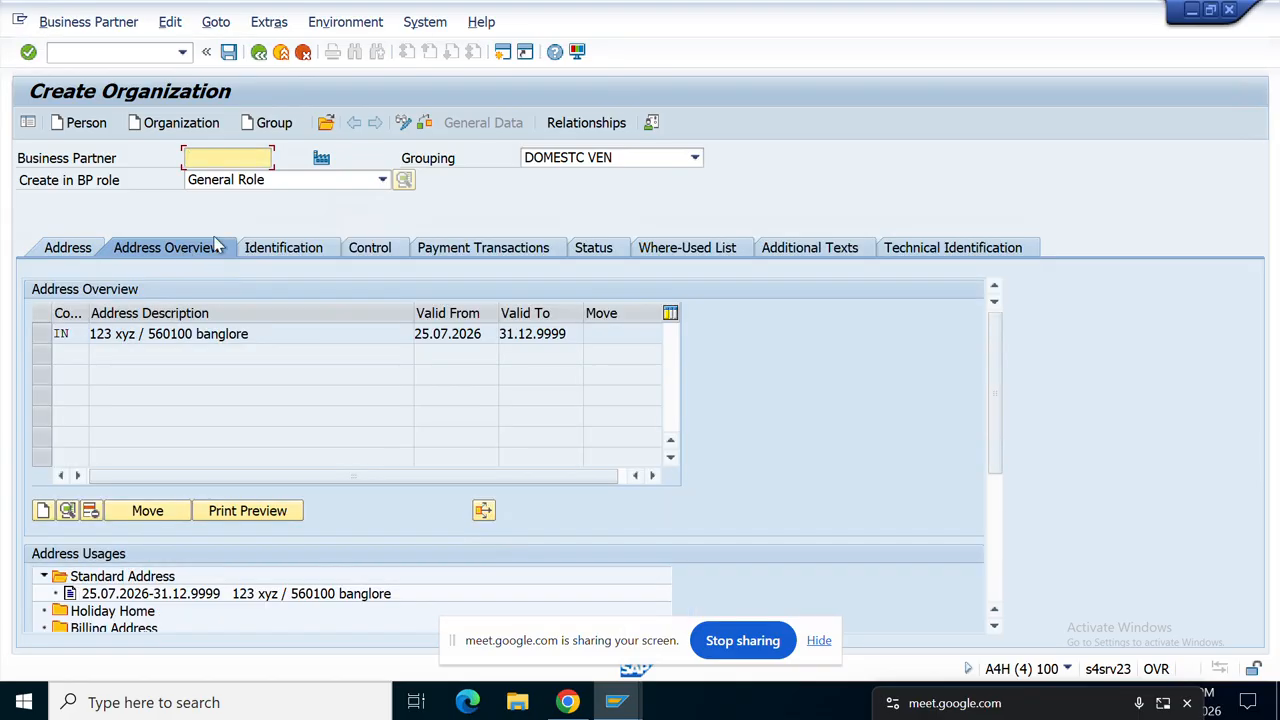
left_click(425, 122)
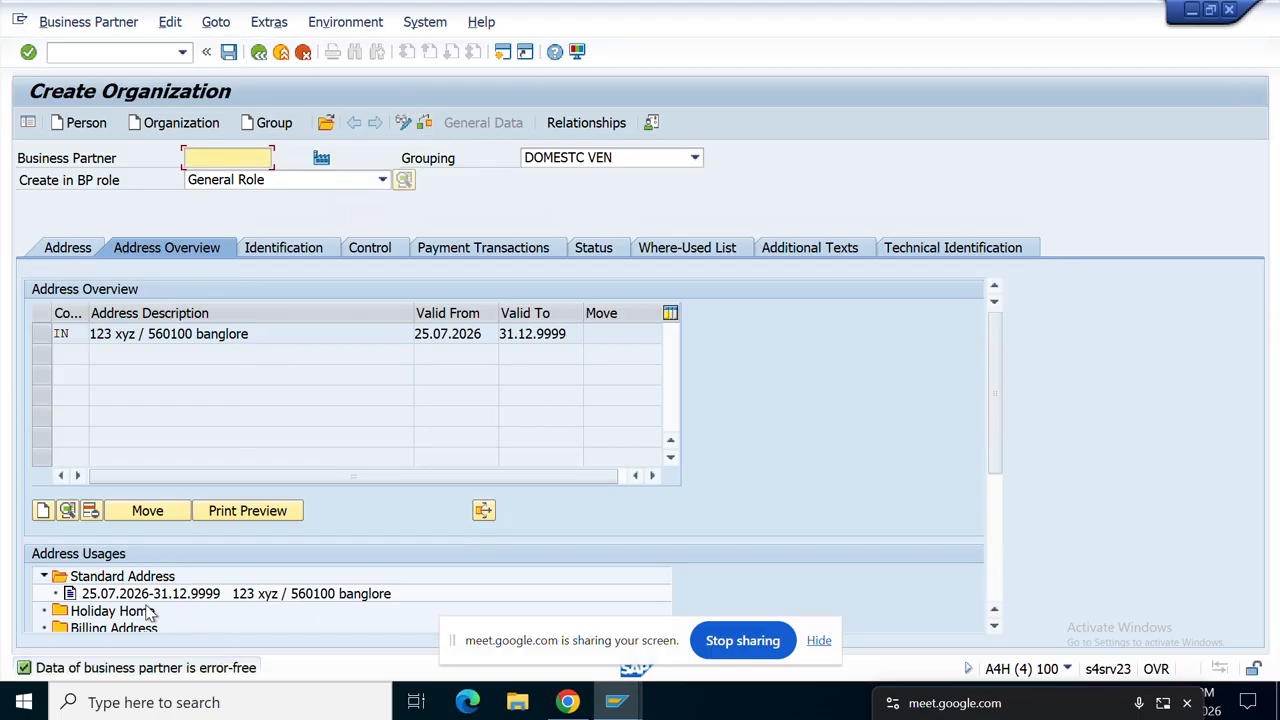
left_click(228, 51)
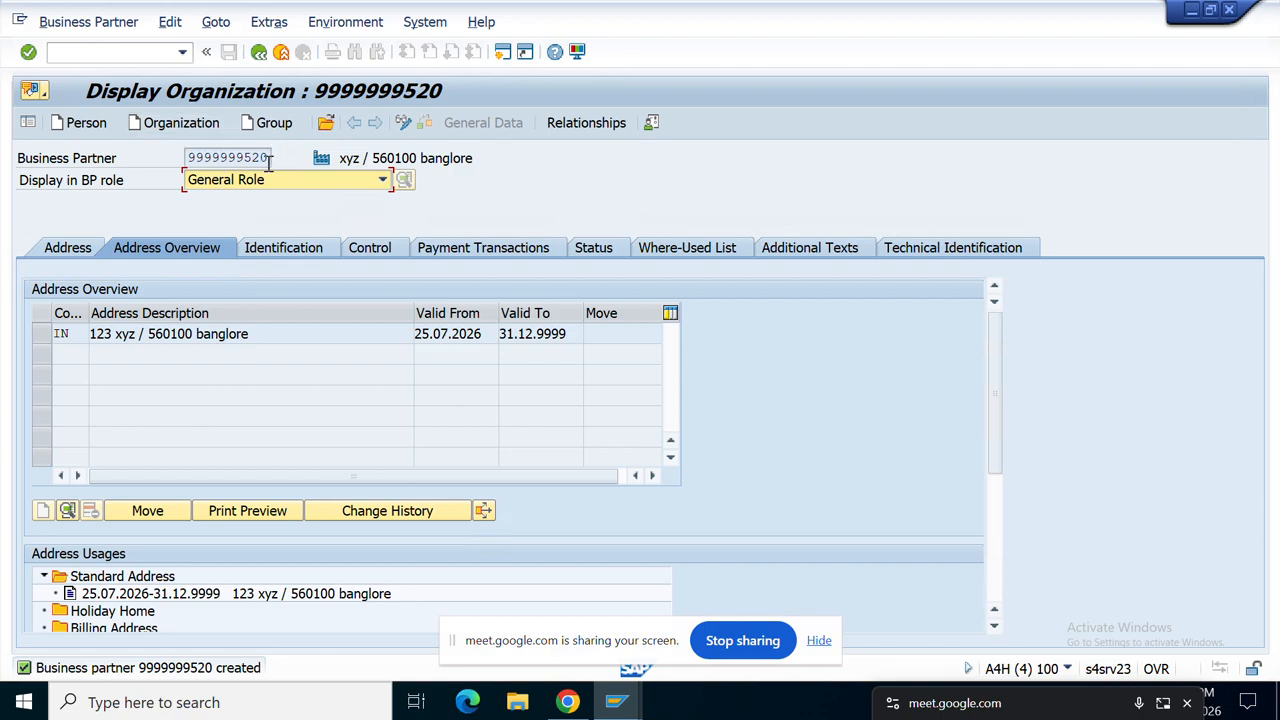
left_click_drag(268, 162, 185, 170)
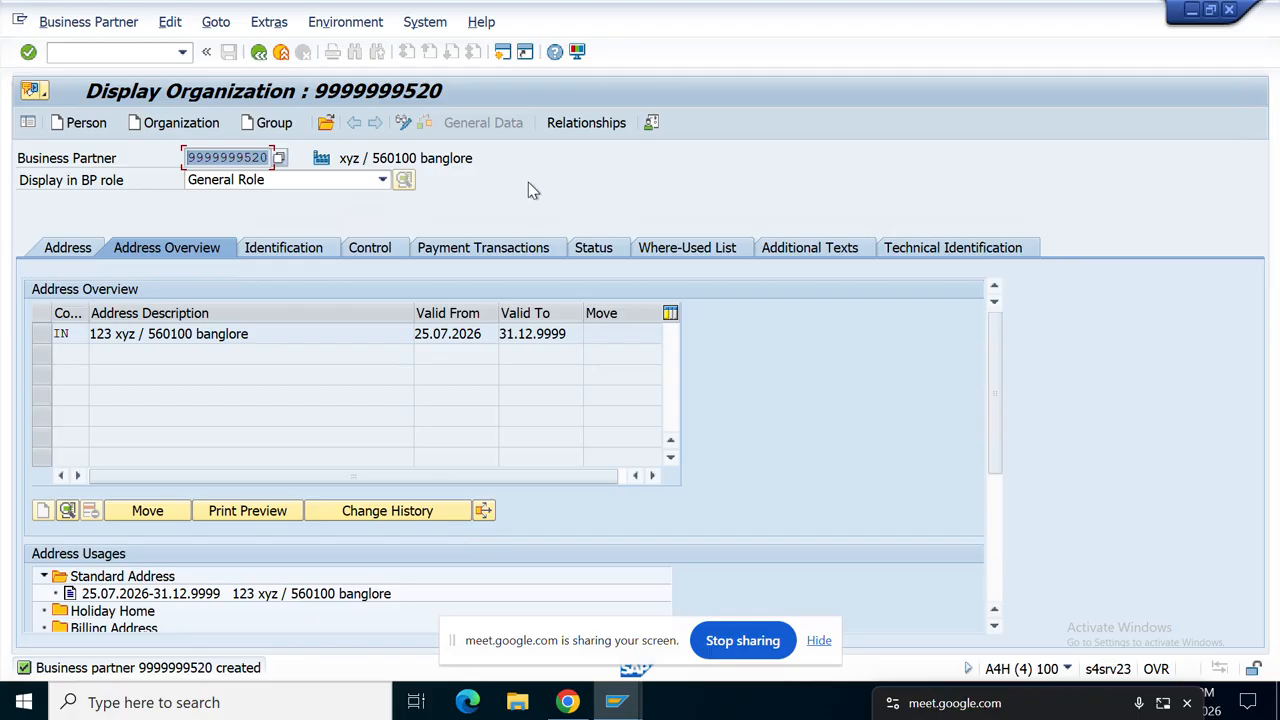
left_click(405, 122)
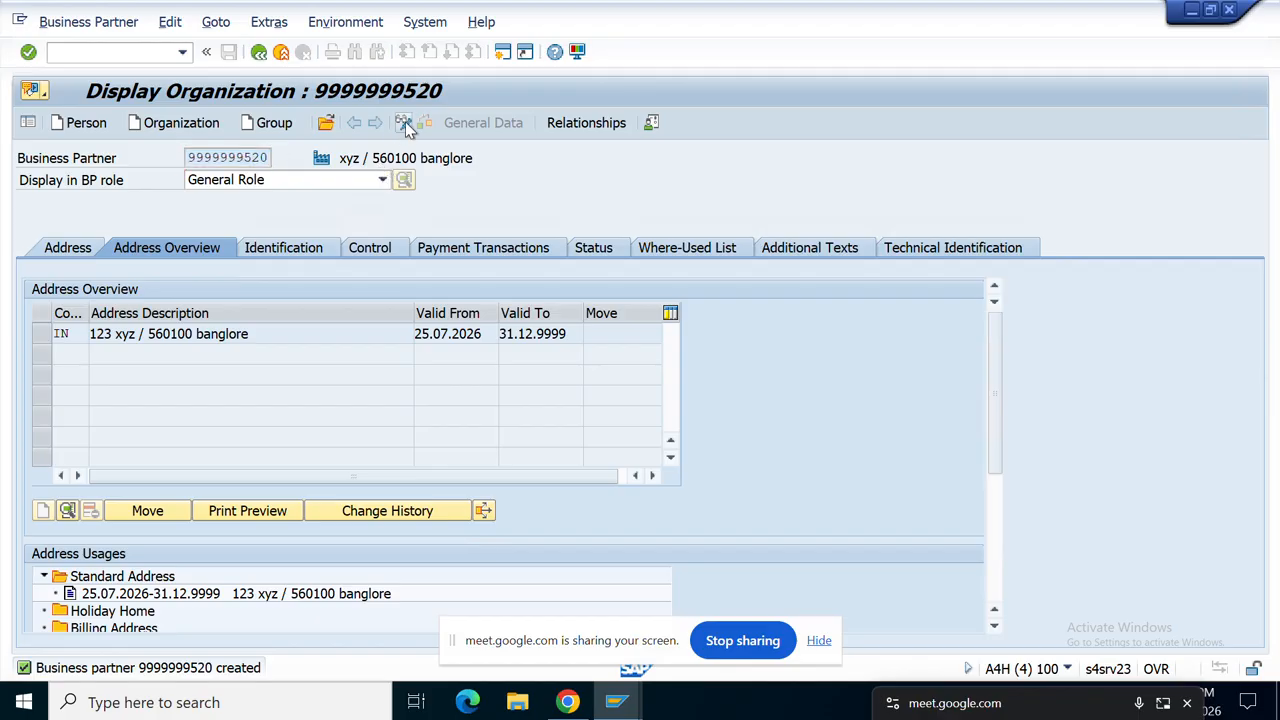
left_click(383, 181)
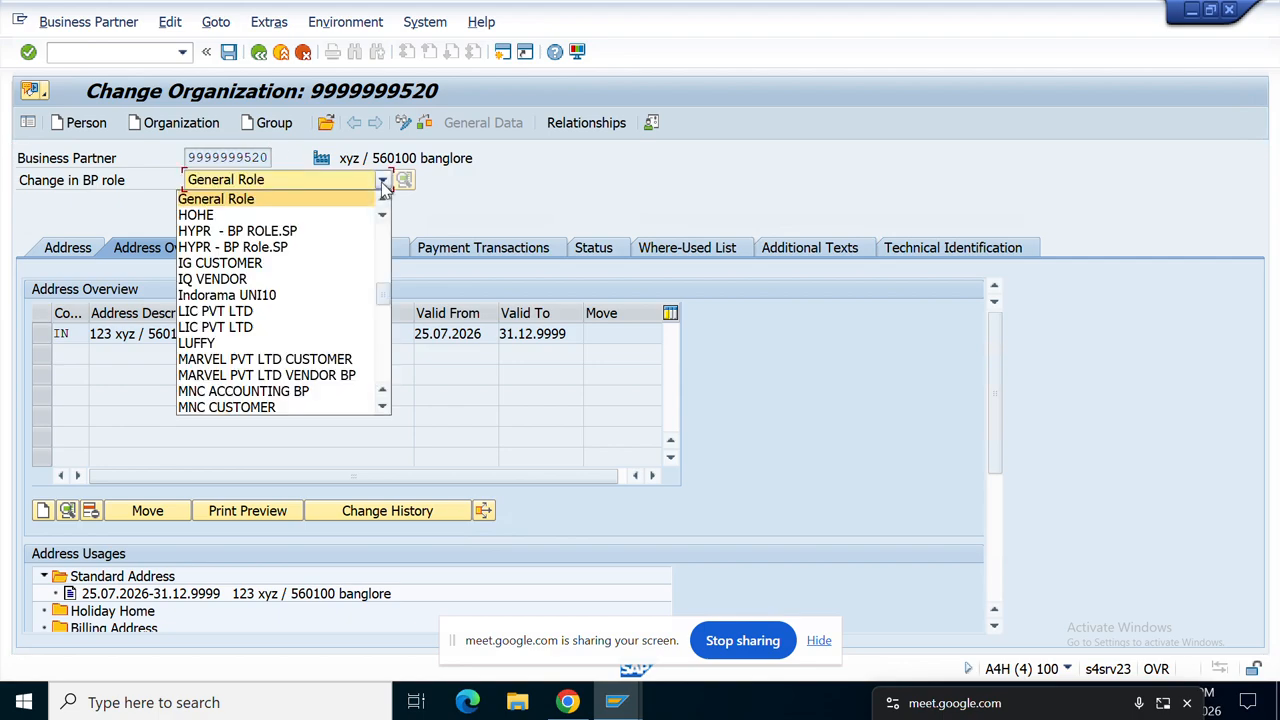
key("f")
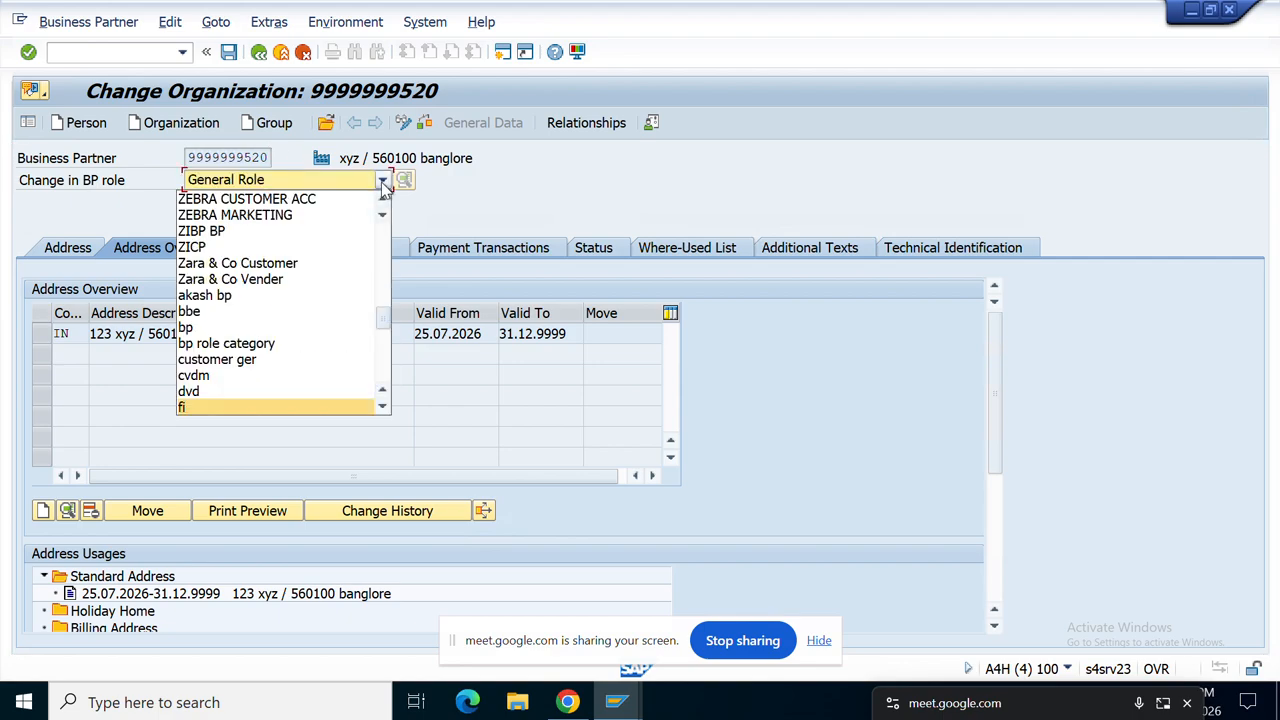
key("f")
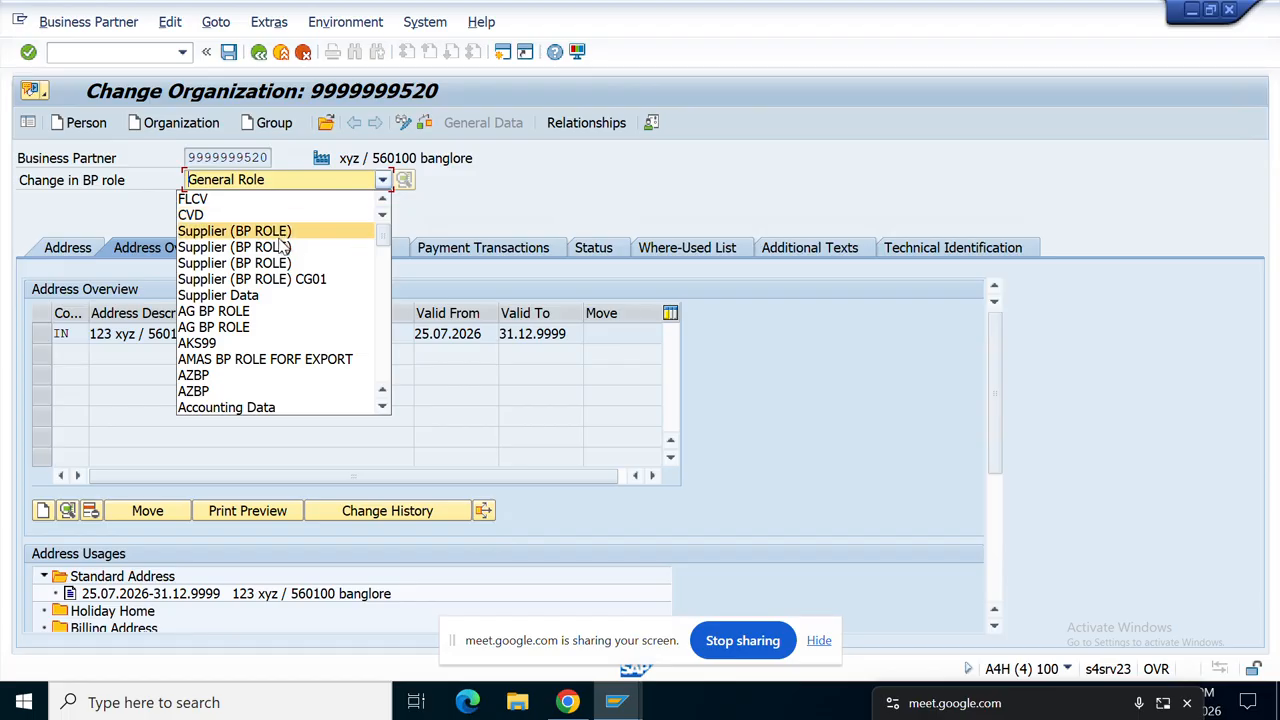
type("flv")
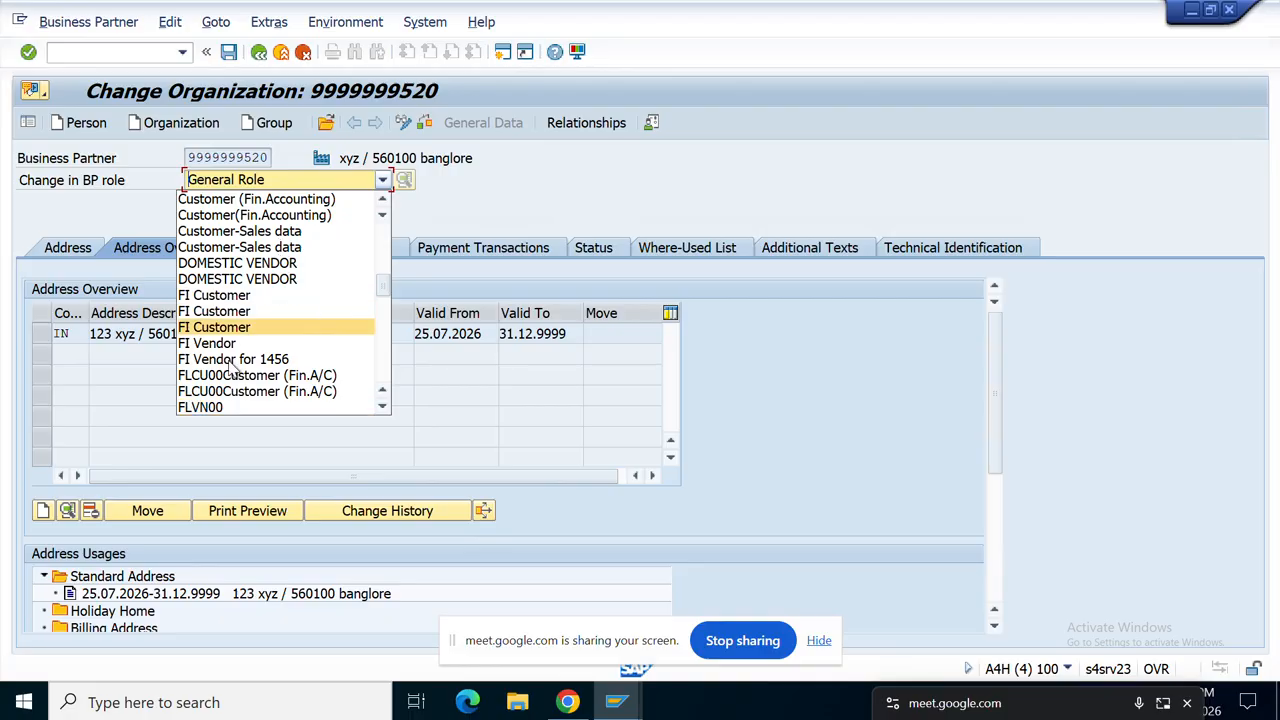
left_click(221, 408)
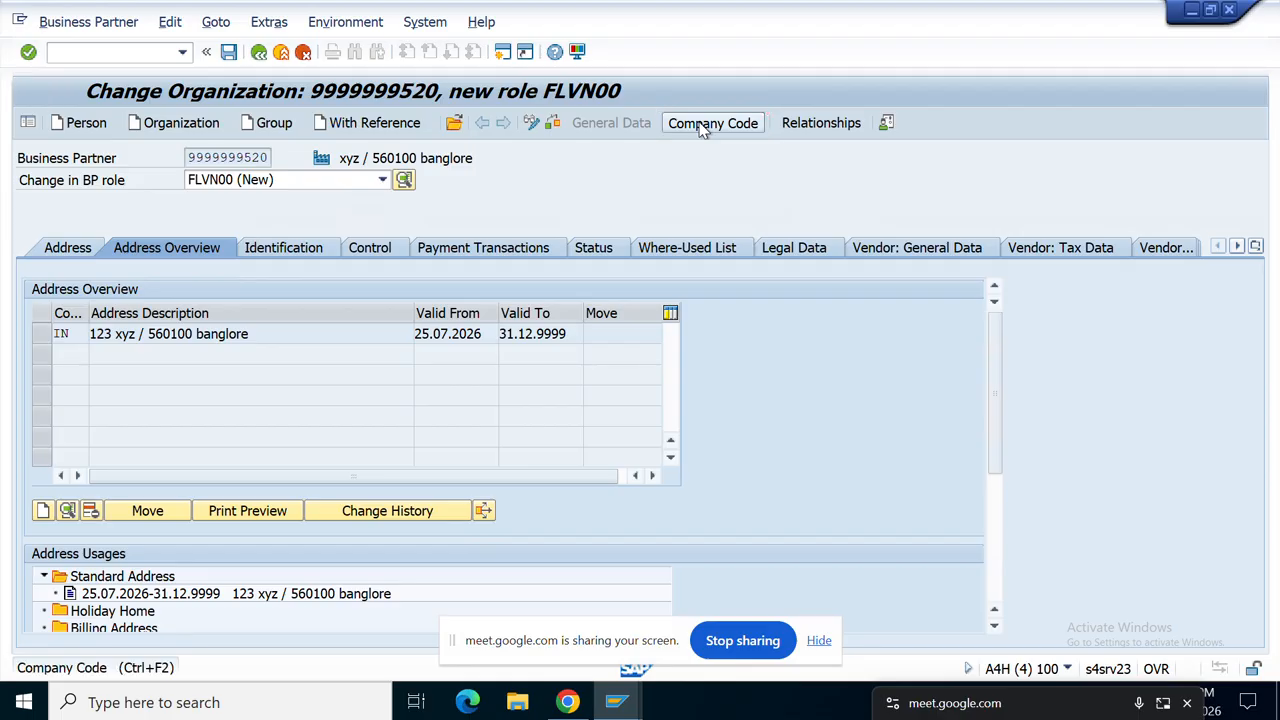
Step: Enter company code ARTI in the FLVN00 role's company code data
left_click(708, 123)
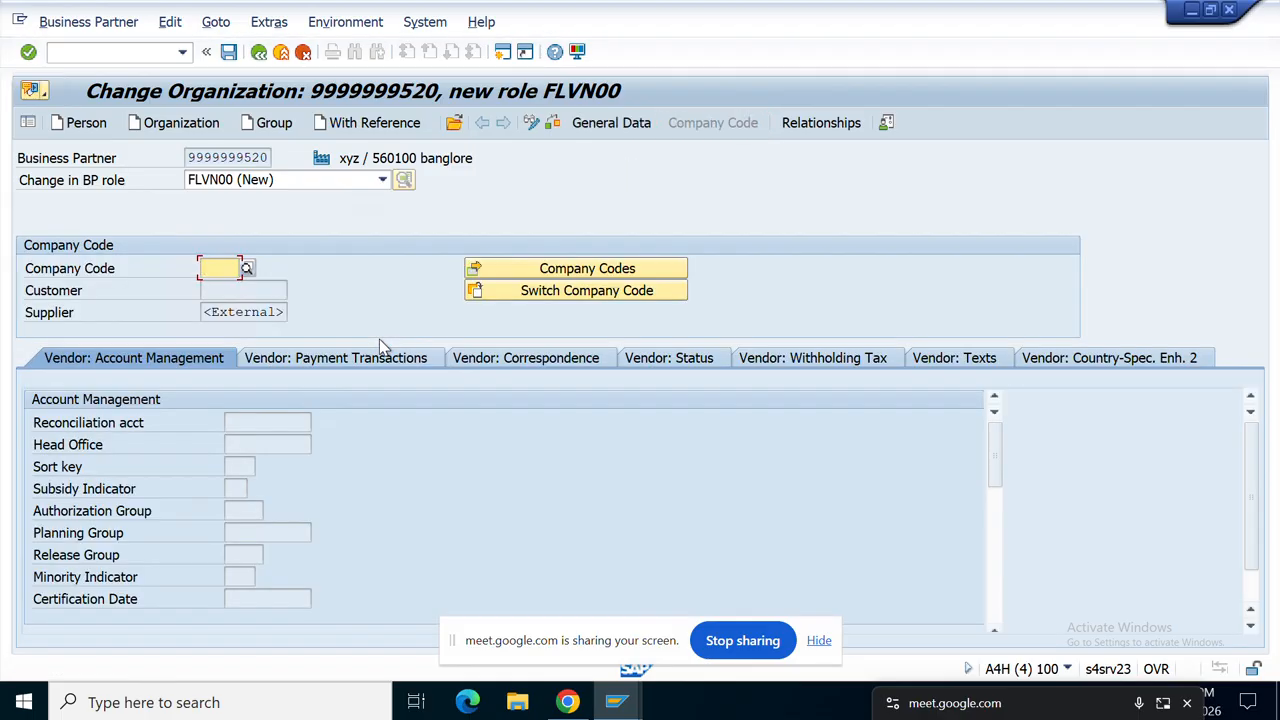
left_click(221, 269)
type("ar")
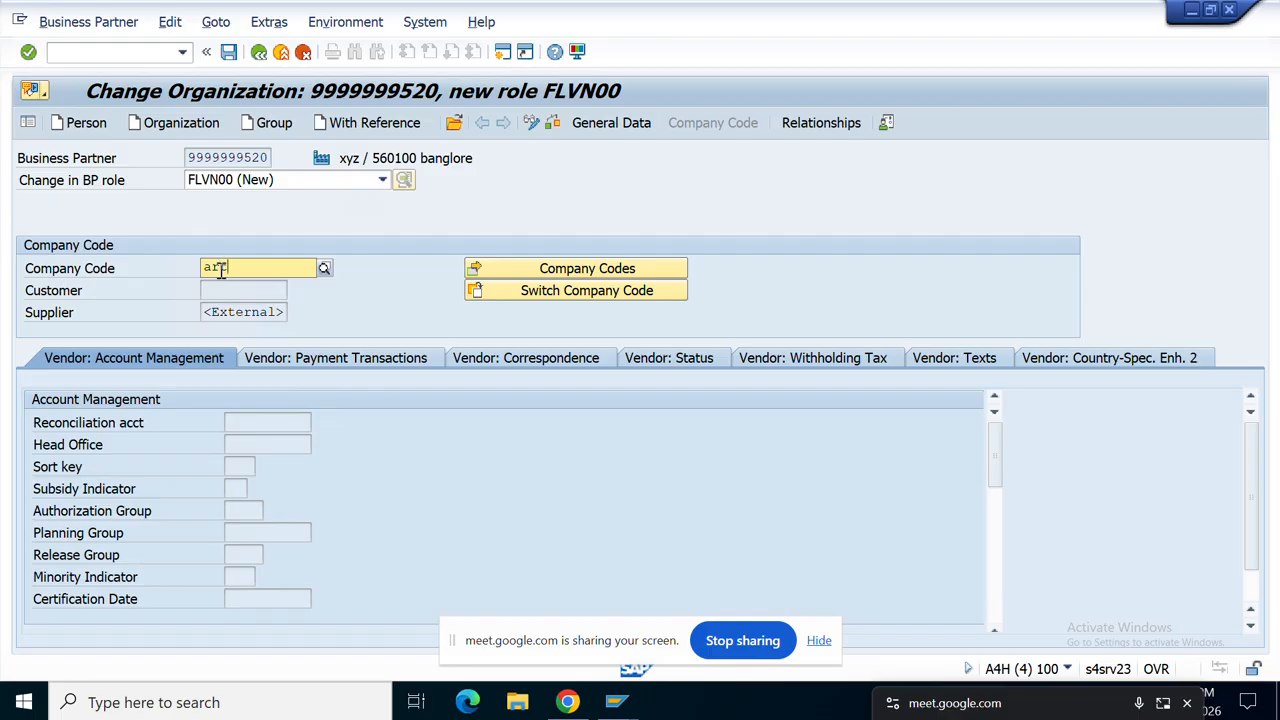
type("ti")
left_click(252, 311)
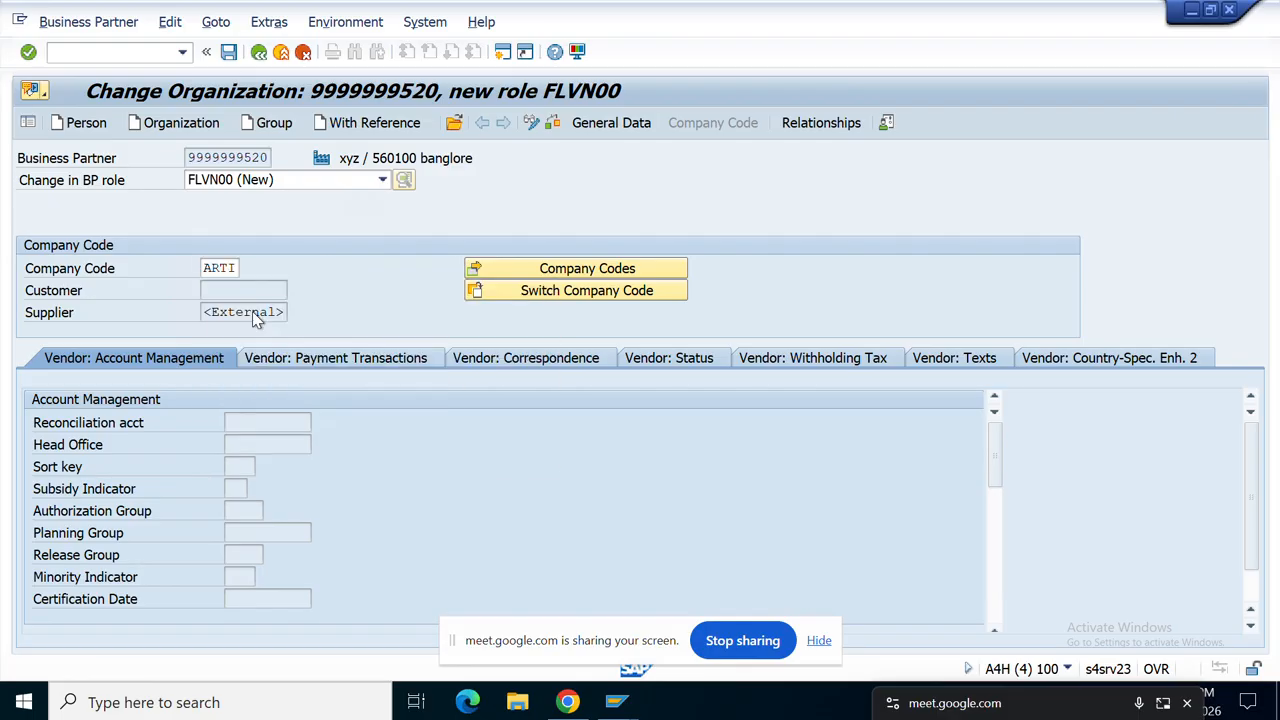
key("Return")
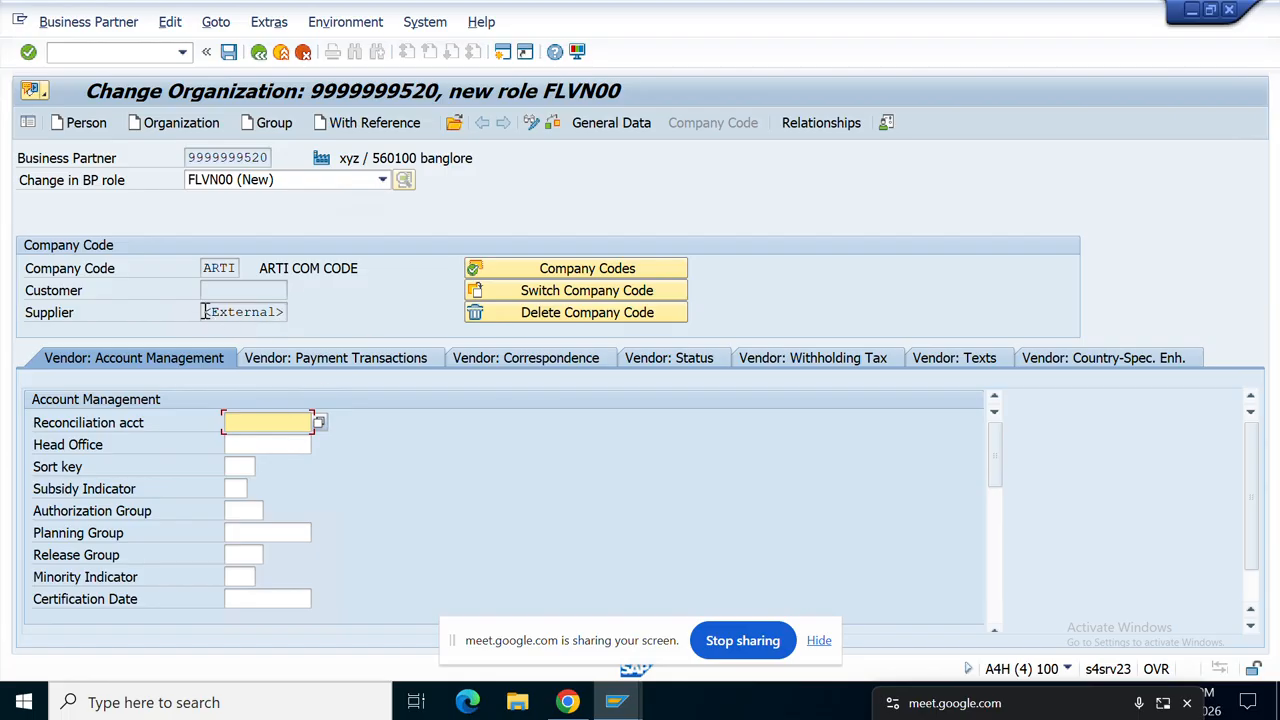
Step: Set reconciliation account 21100000 (Payables Domestic) and validate the company code entries
left_click(252, 313)
double_click(252, 313)
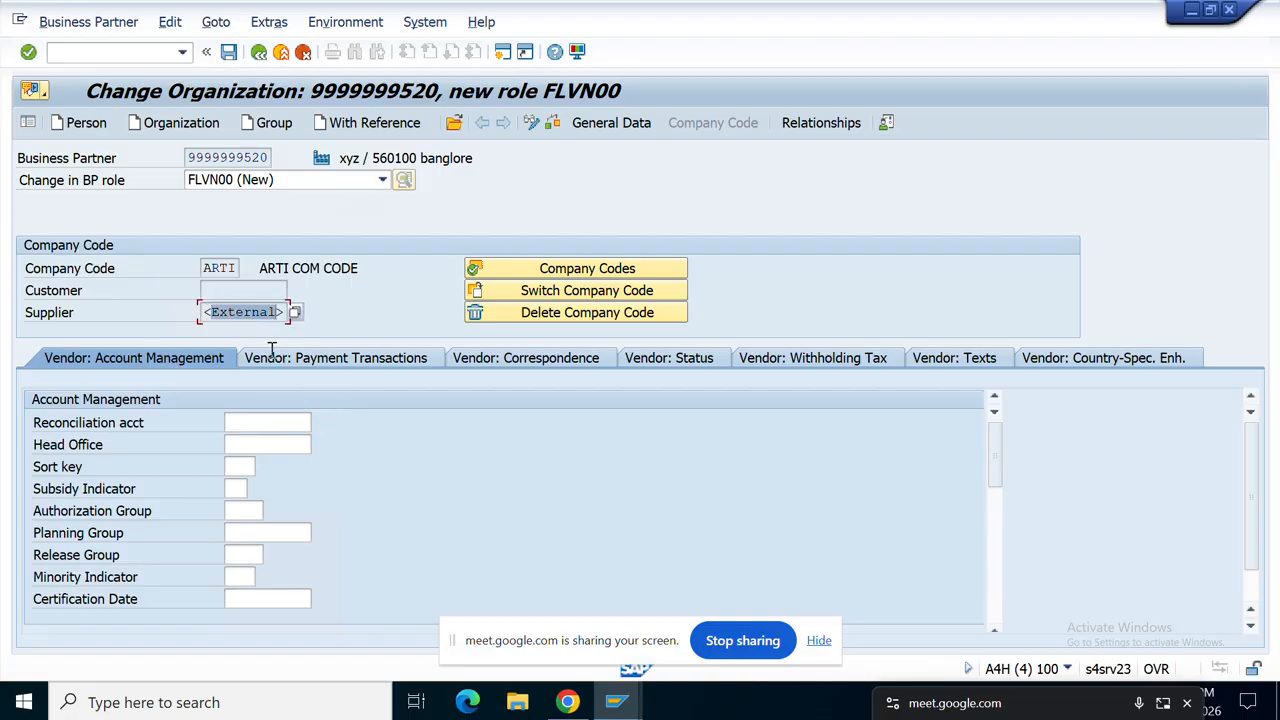
left_click(273, 425)
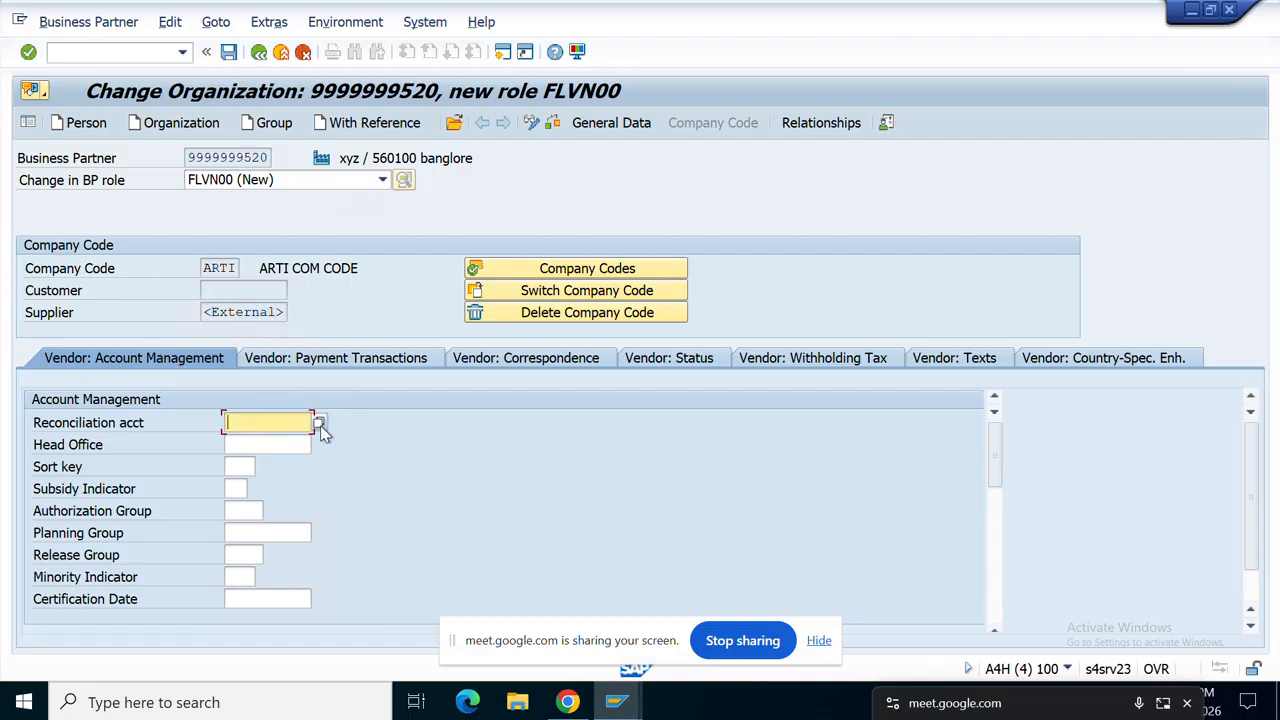
left_click(320, 425)
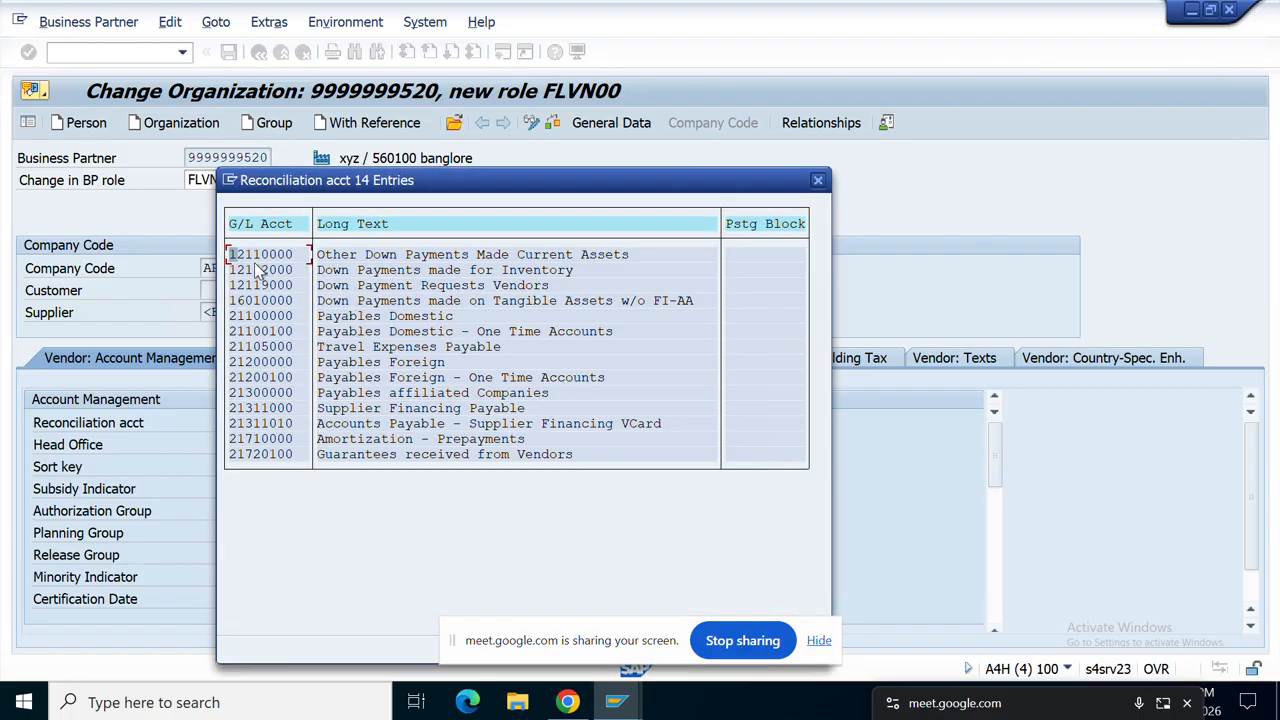
left_click(420, 318)
double_click(420, 318)
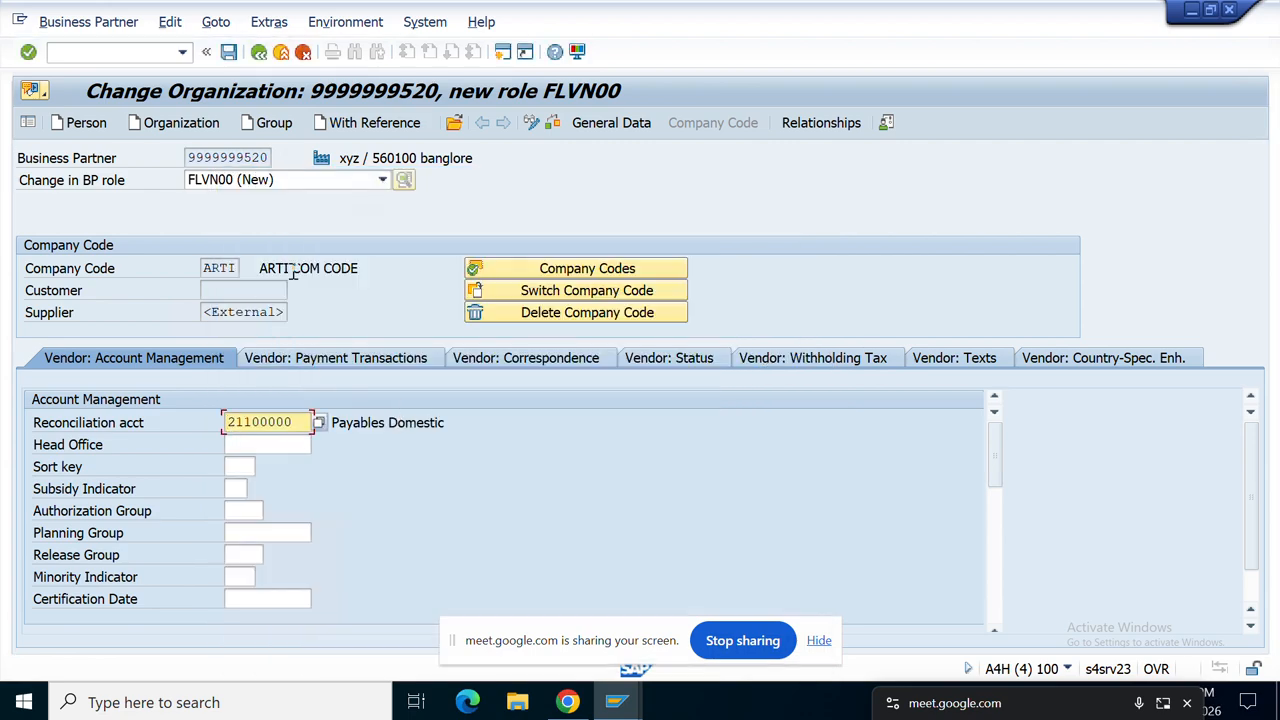
left_click(552, 124)
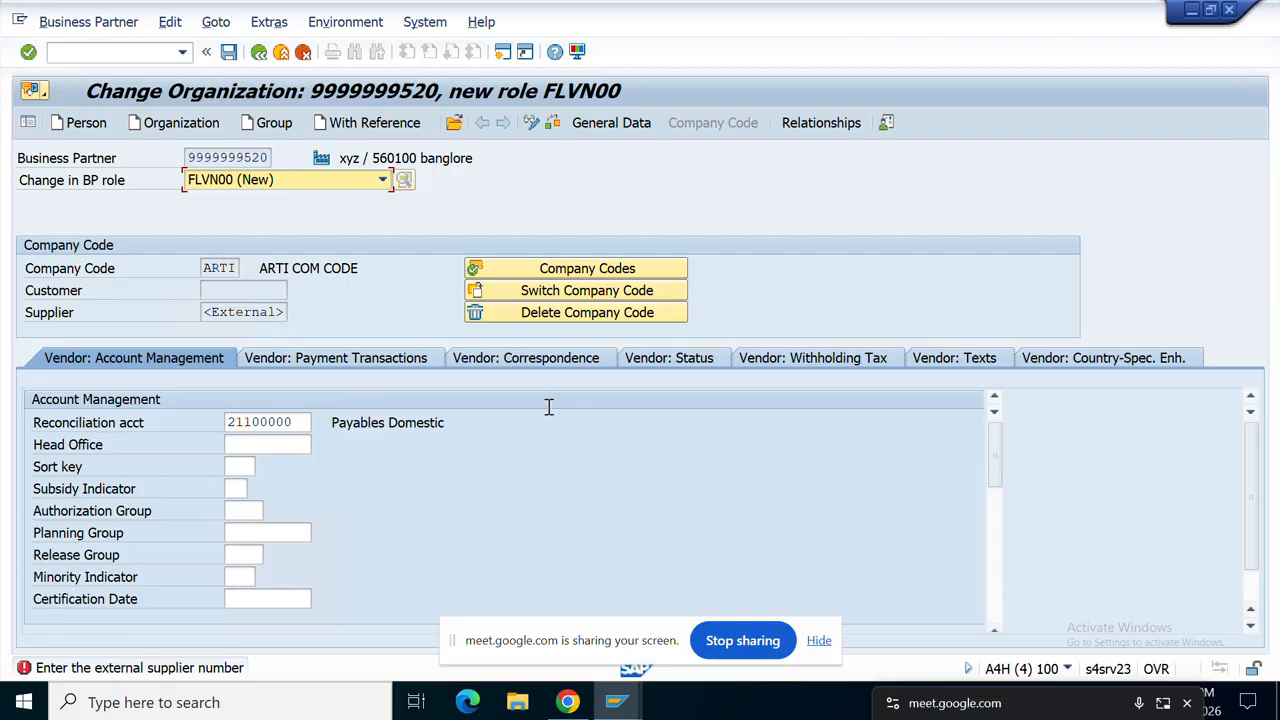
Step: Try YCKD-KA as the external vendor number on the Vendor: General Data tab
left_click(609, 128)
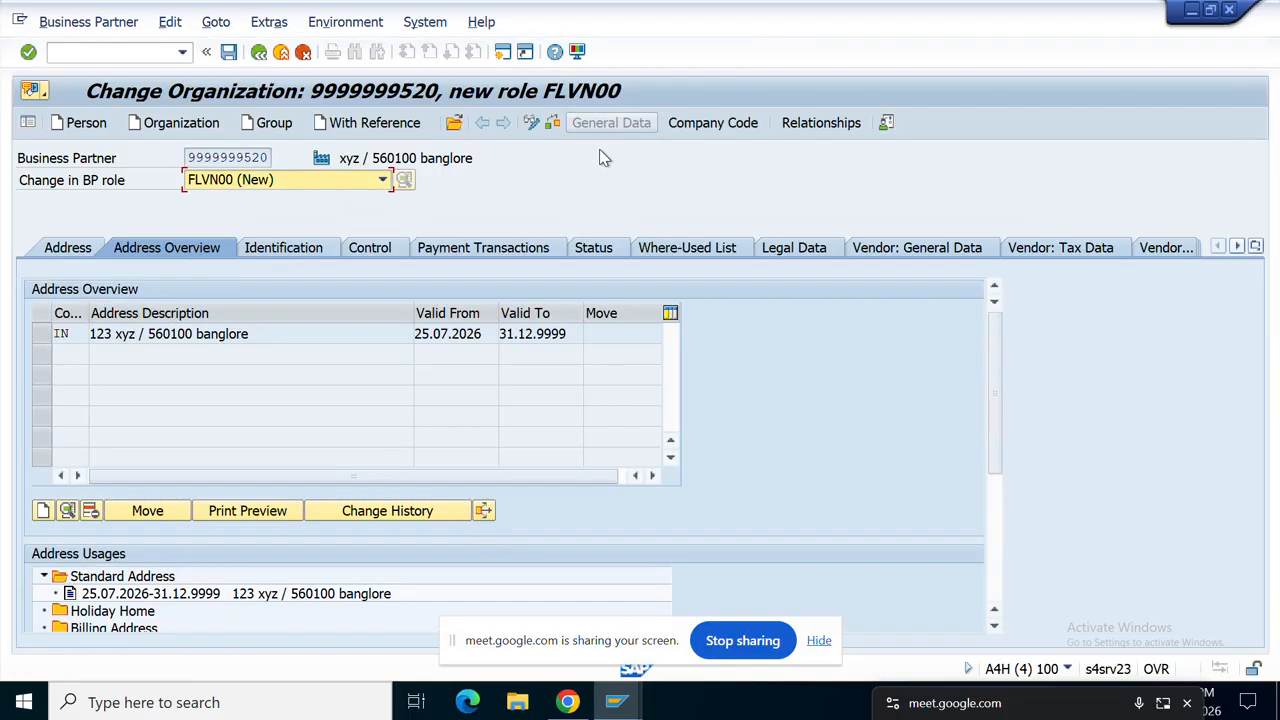
left_click(895, 250)
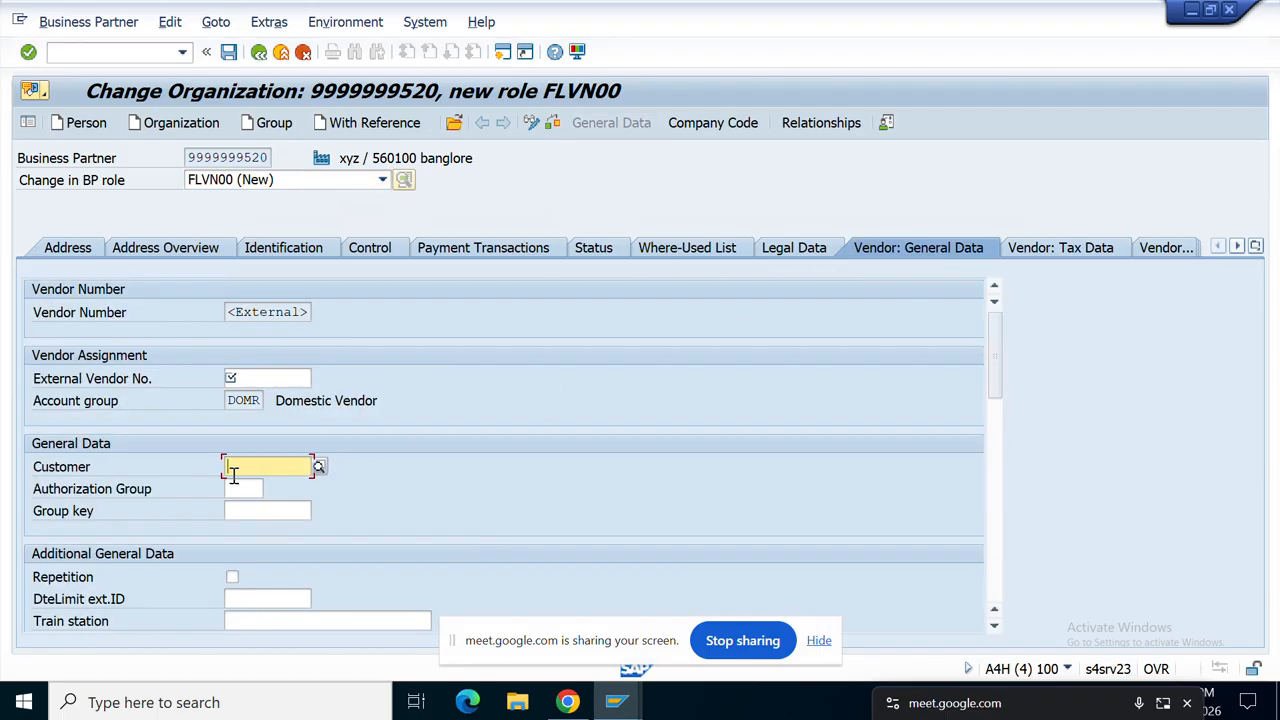
left_click(268, 375)
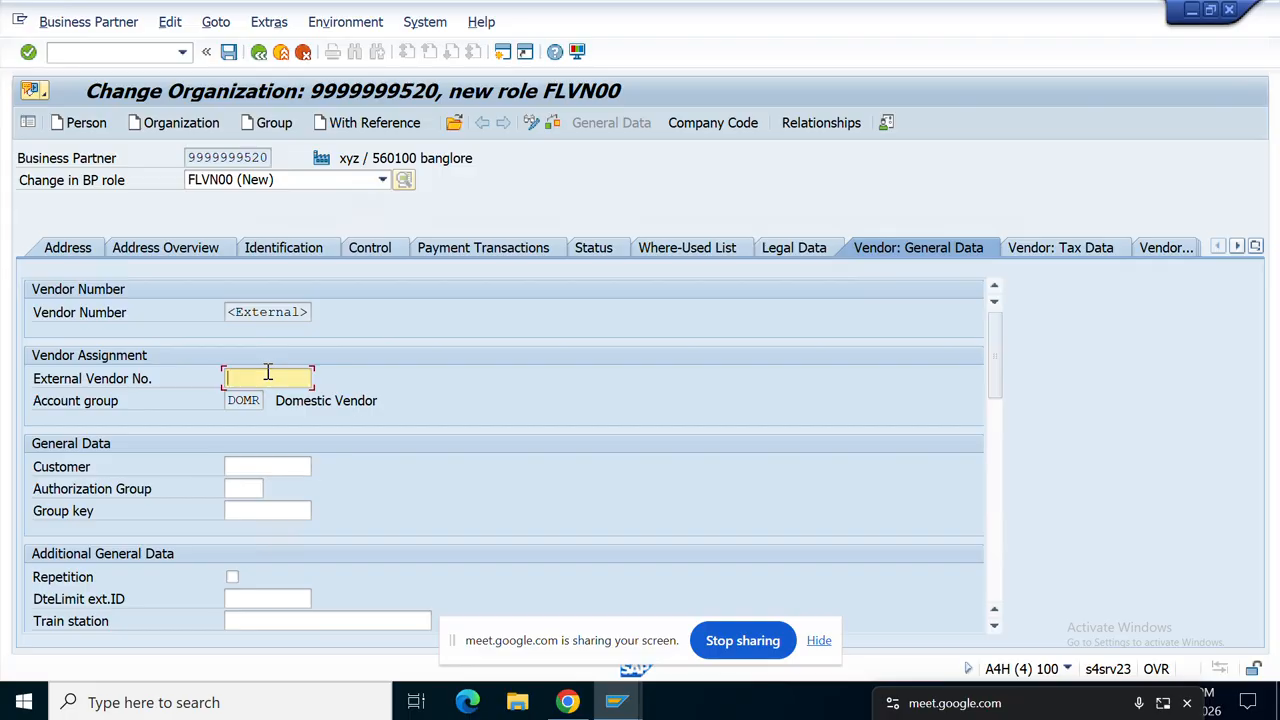
type("Y")
type("CKD-KA")
left_click(308, 313)
left_click_drag(310, 313, 226, 314)
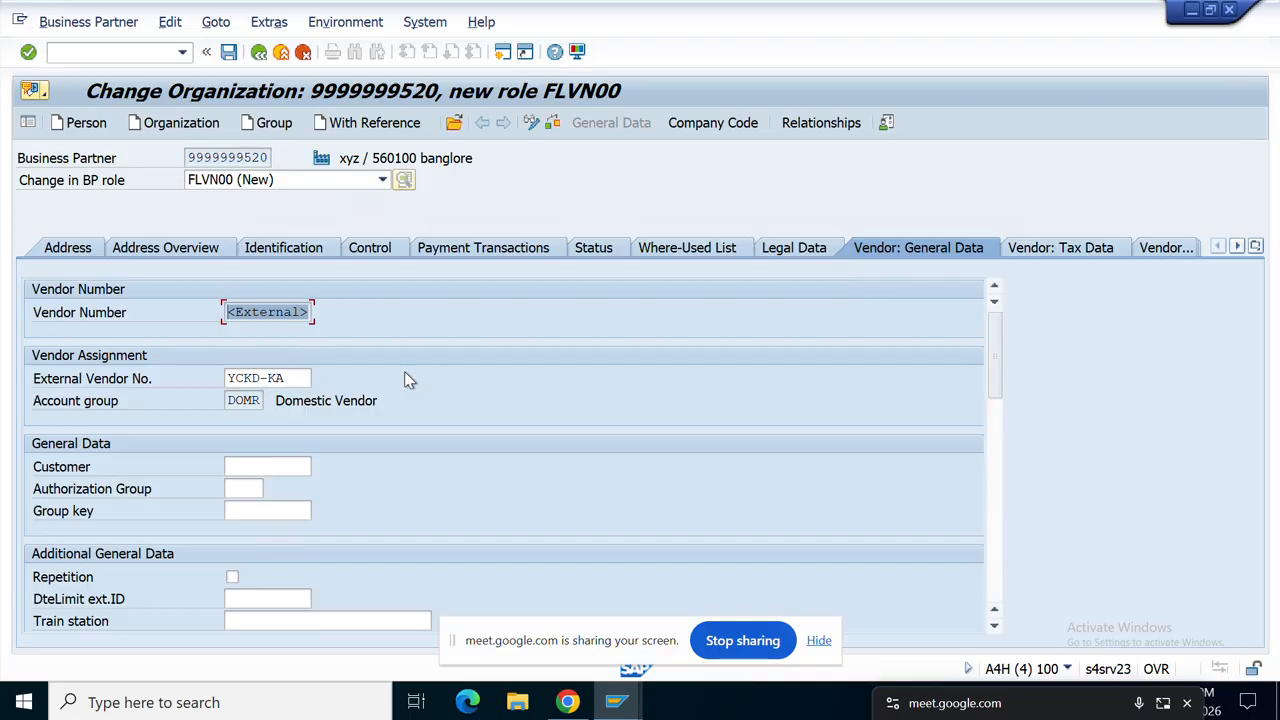
left_click(355, 377)
key("Return")
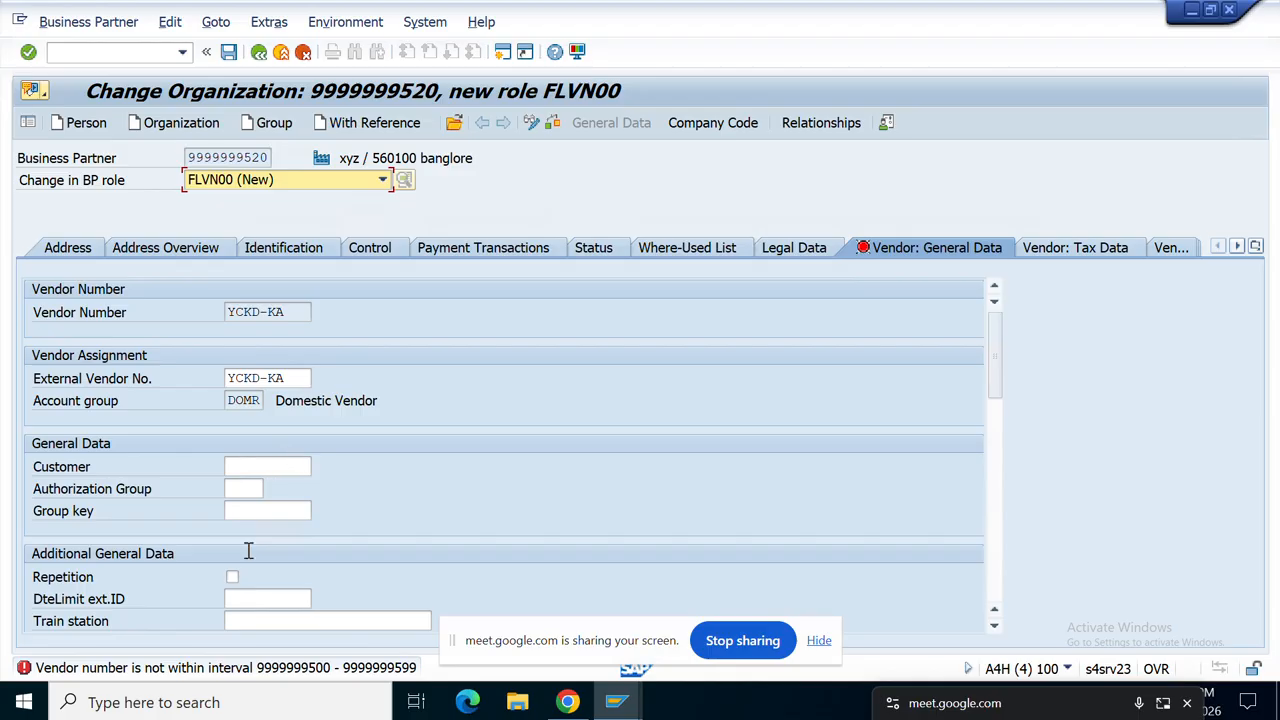
double_click(336, 674)
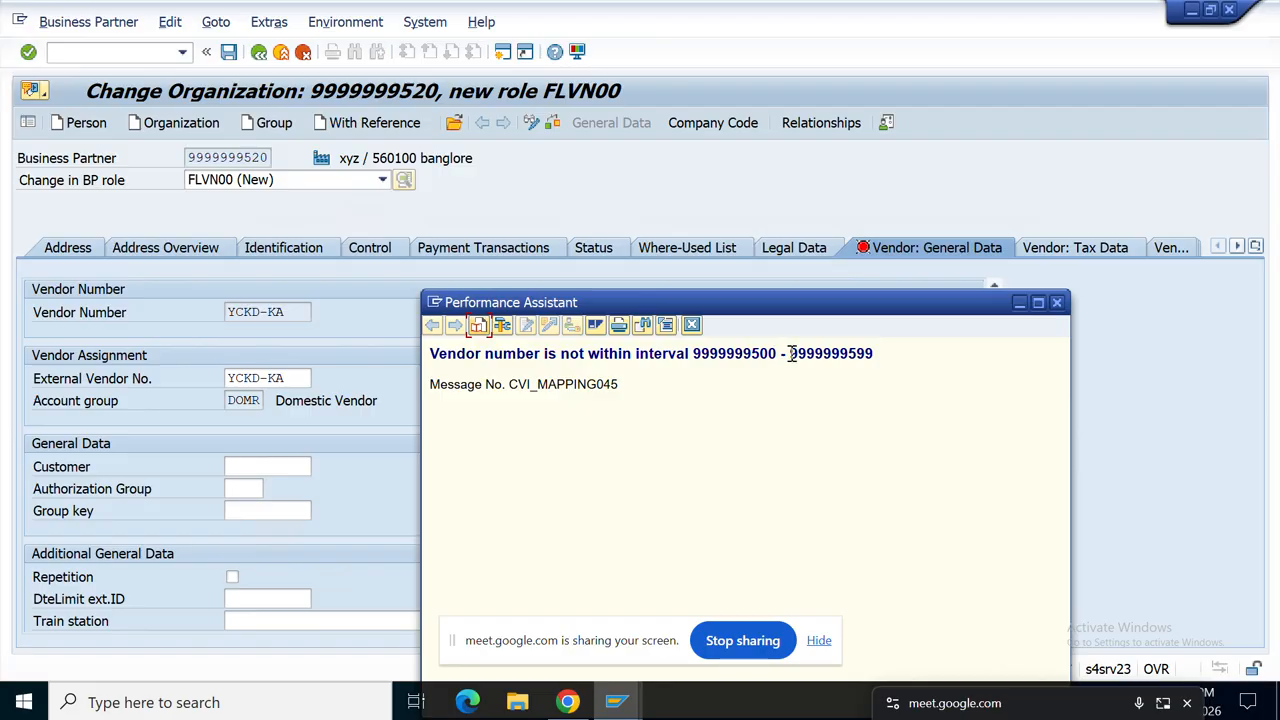
left_click_drag(789, 355, 884, 357)
key("ctrl+c")
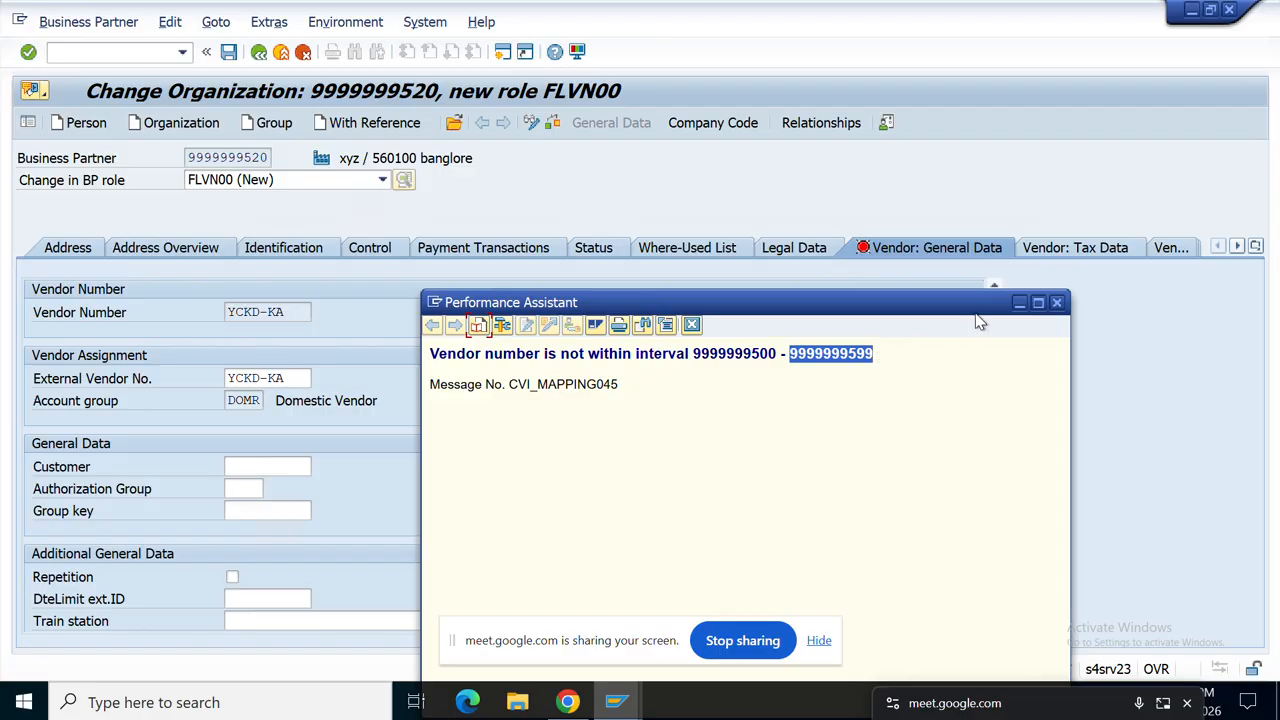
left_click(1058, 303)
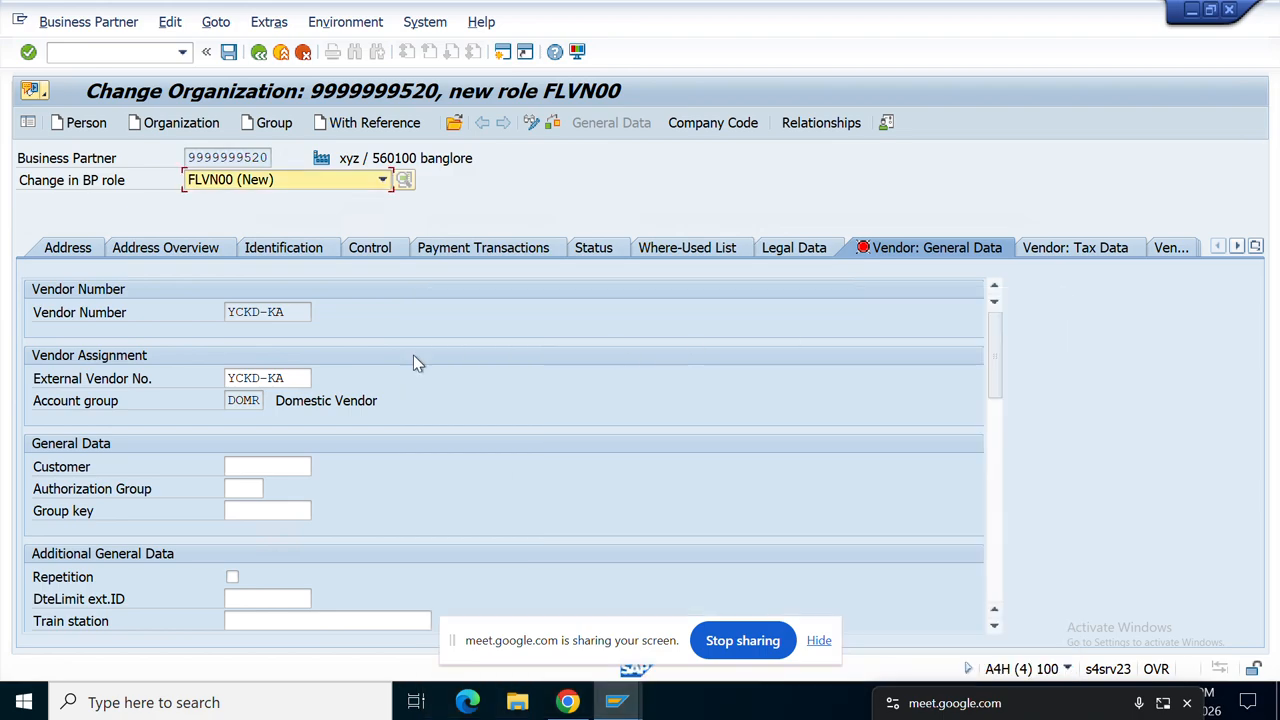
left_click(284, 378)
key("BackSpace")
key("BackSpace")
key("BackSpace")
key("BackSpace")
key("BackSpace")
key("BackSpace")
key("BackSpace")
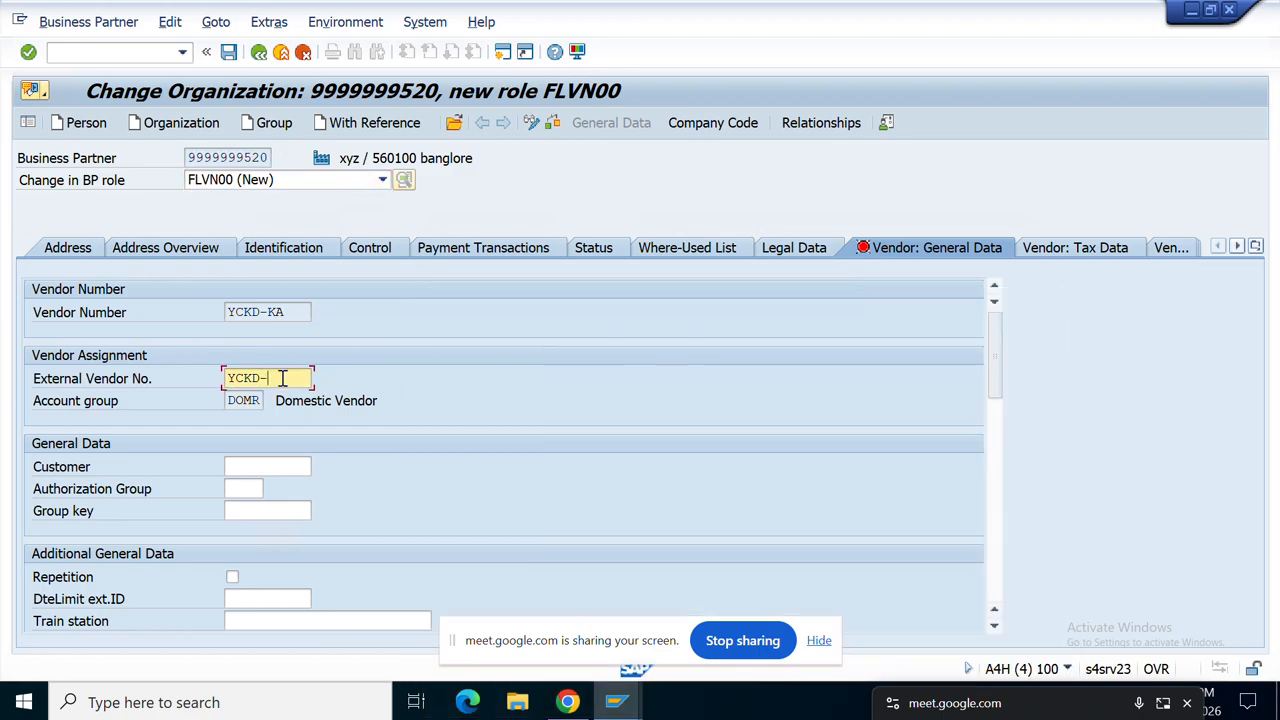
key("ctrl+v")
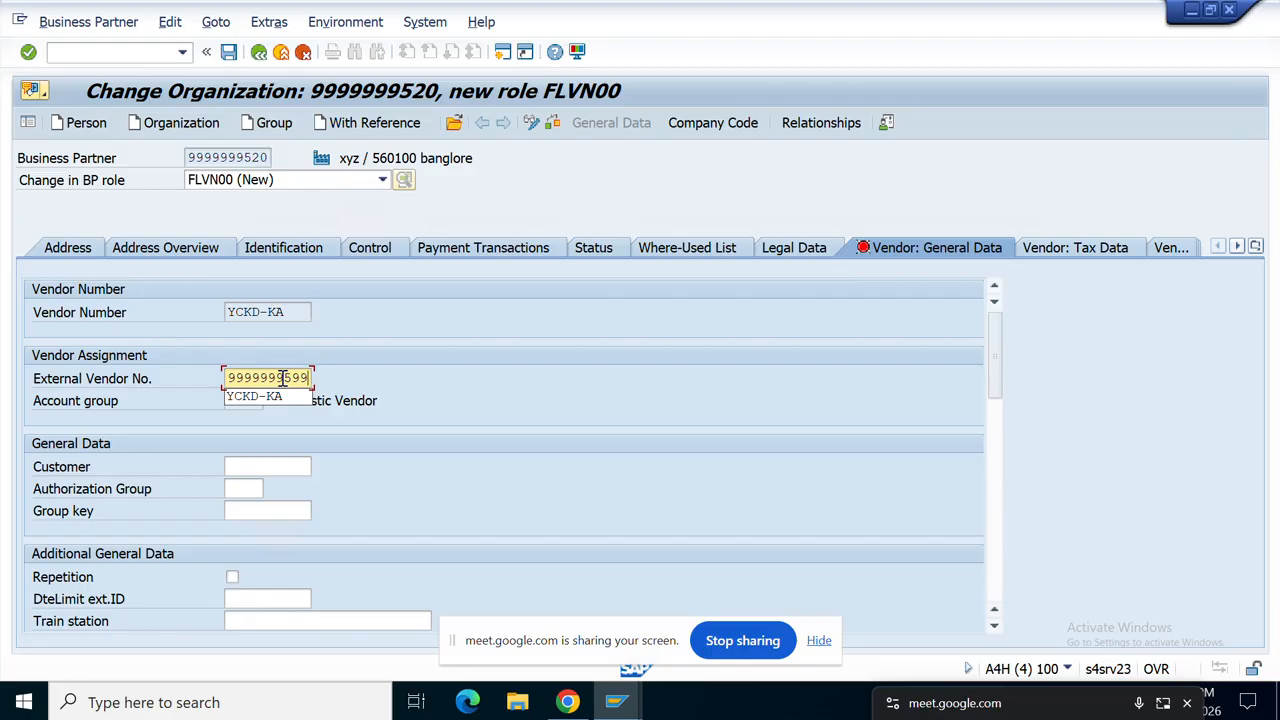
key("BackSpace")
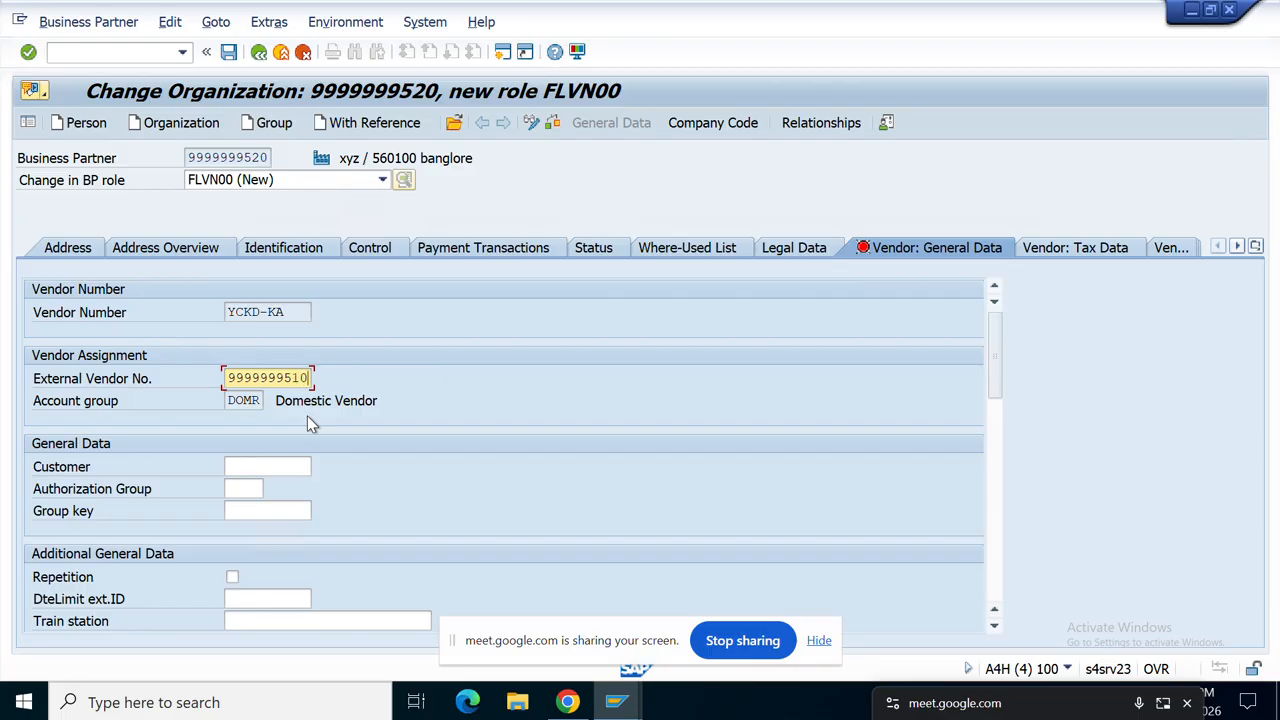
key("Return")
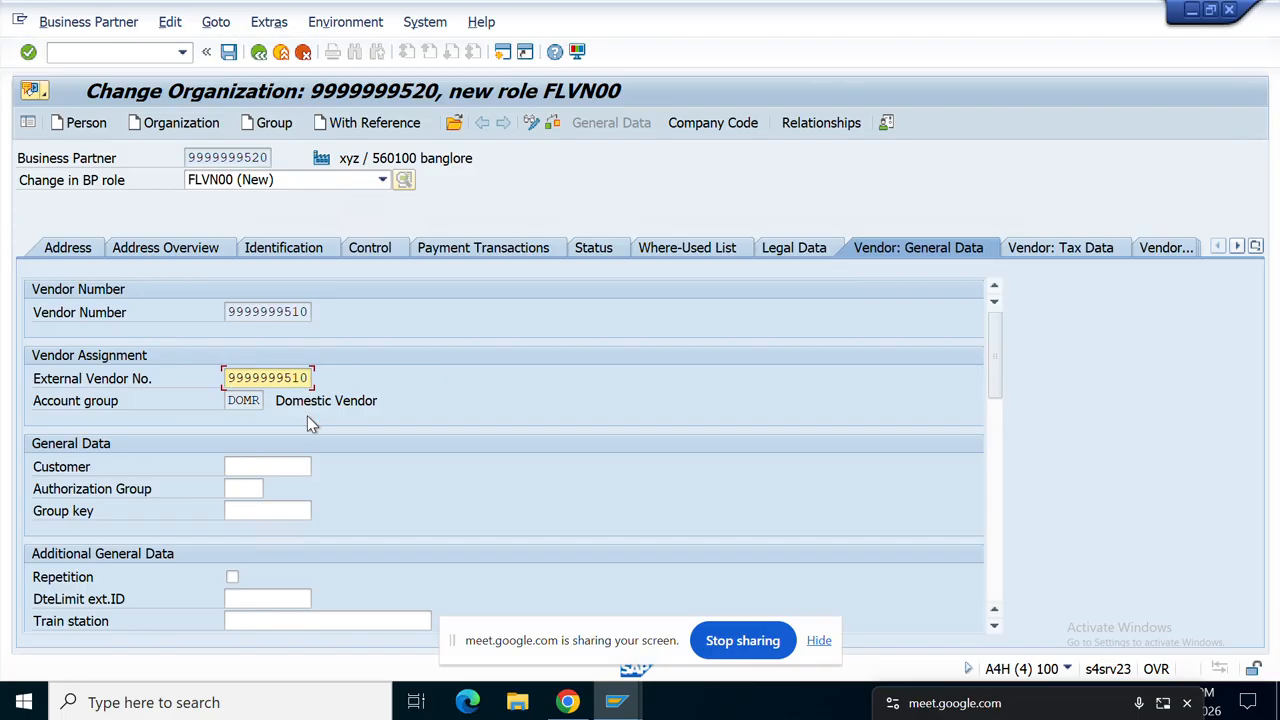
left_click_drag(306, 312, 195, 317)
left_click(713, 122)
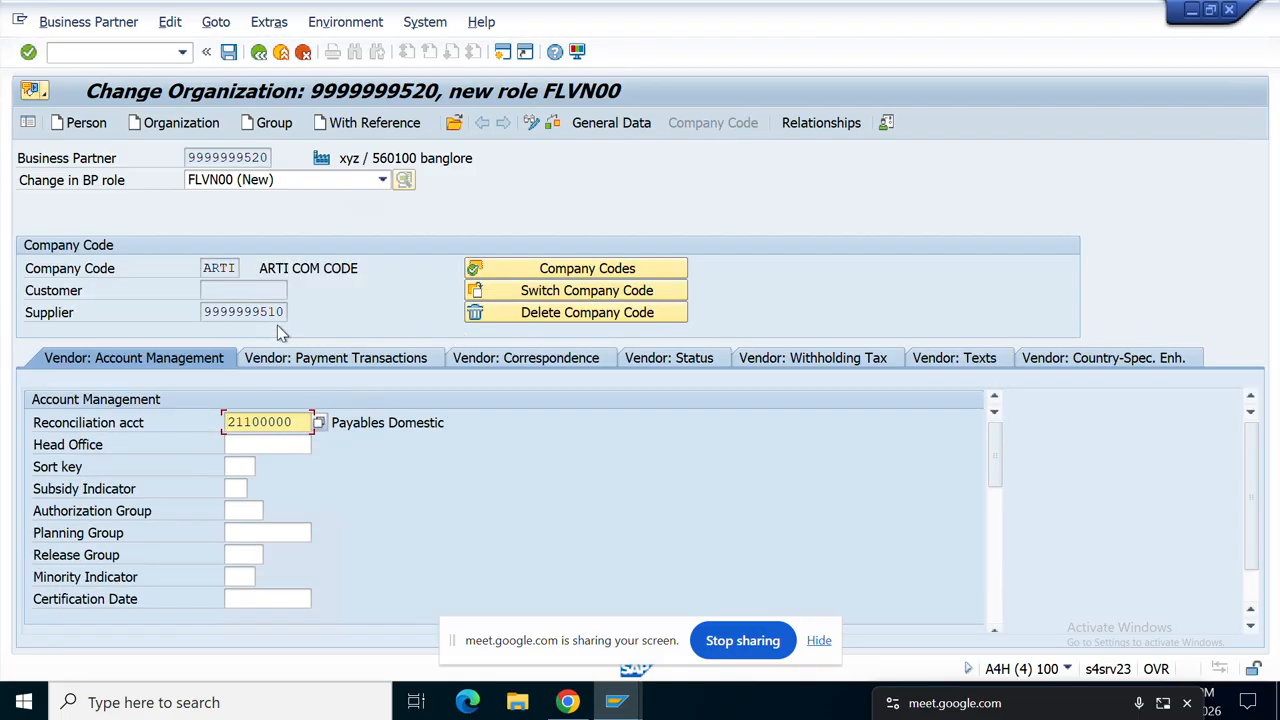
left_click_drag(285, 312, 172, 328)
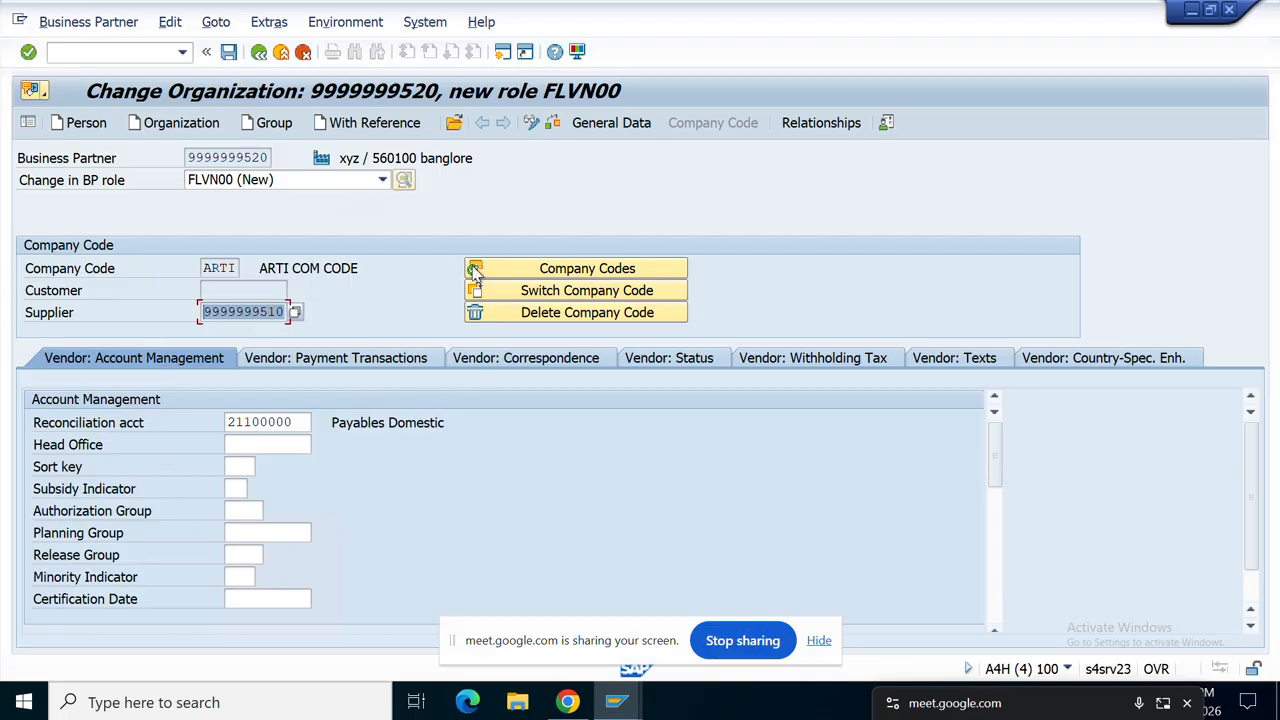
left_click(556, 125)
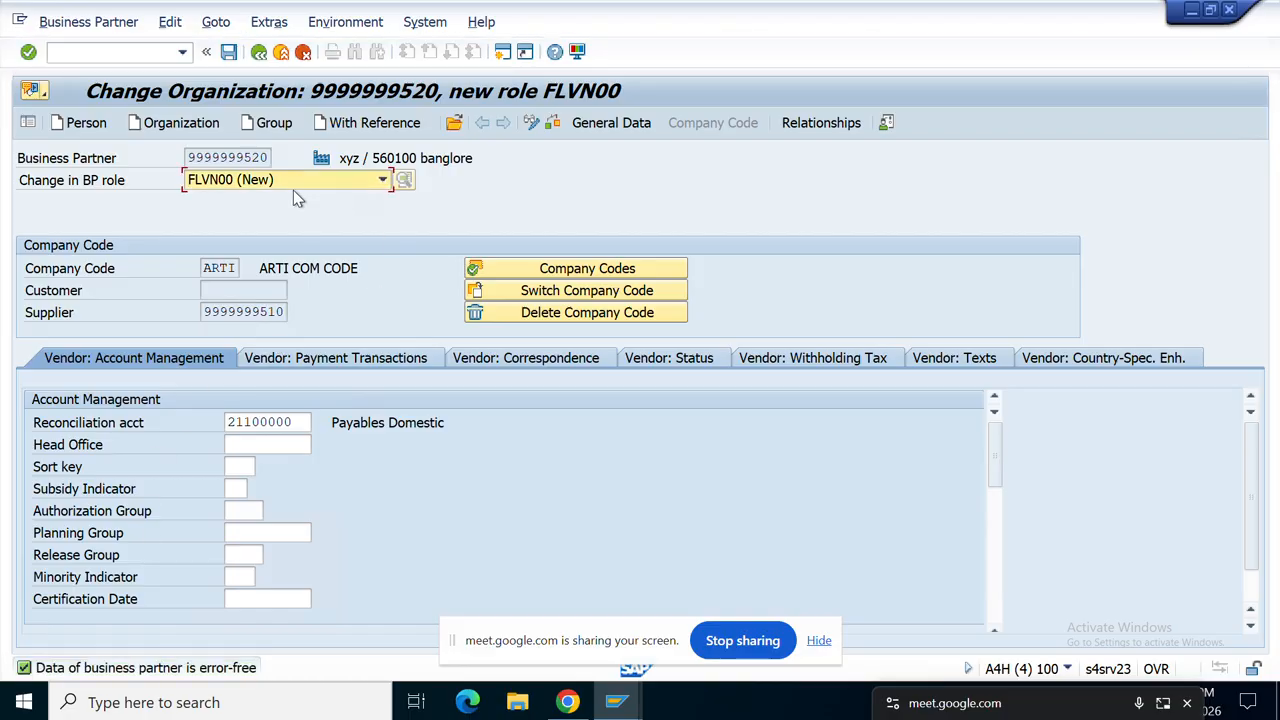
left_click(229, 54)
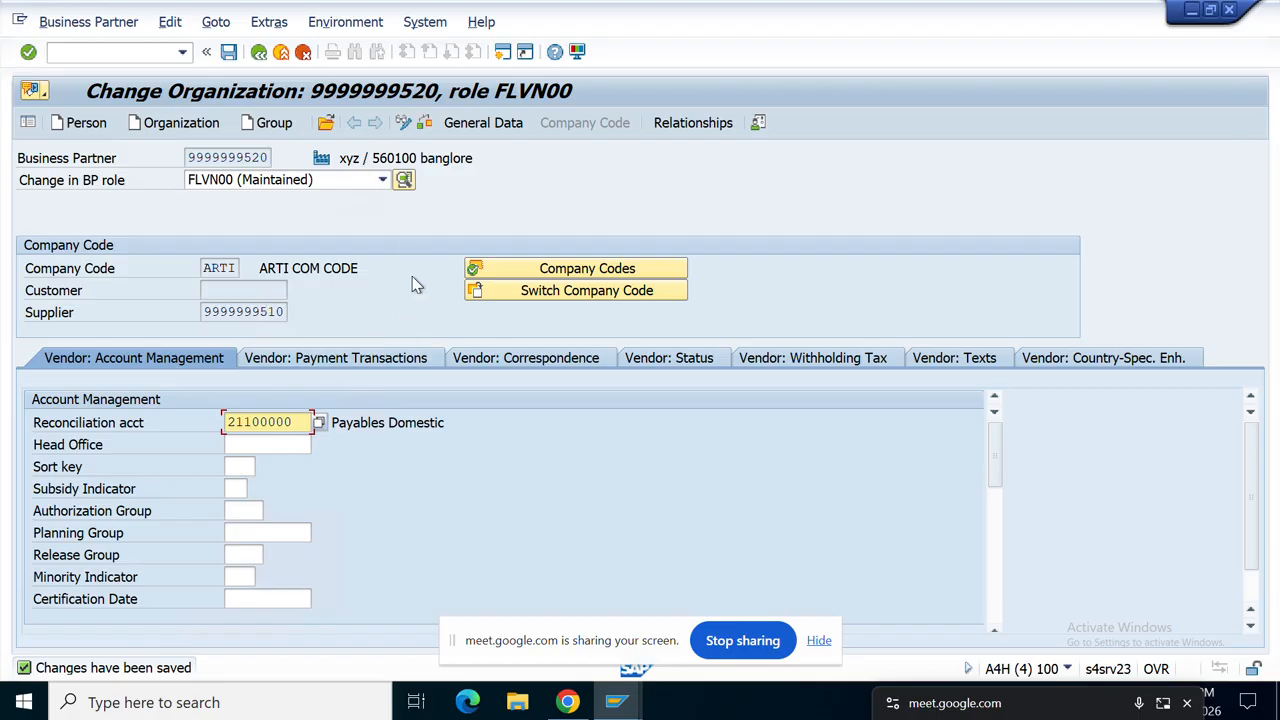
Step: Add the FLVN01 role and set purchasing organization ARTI
left_click(383, 181)
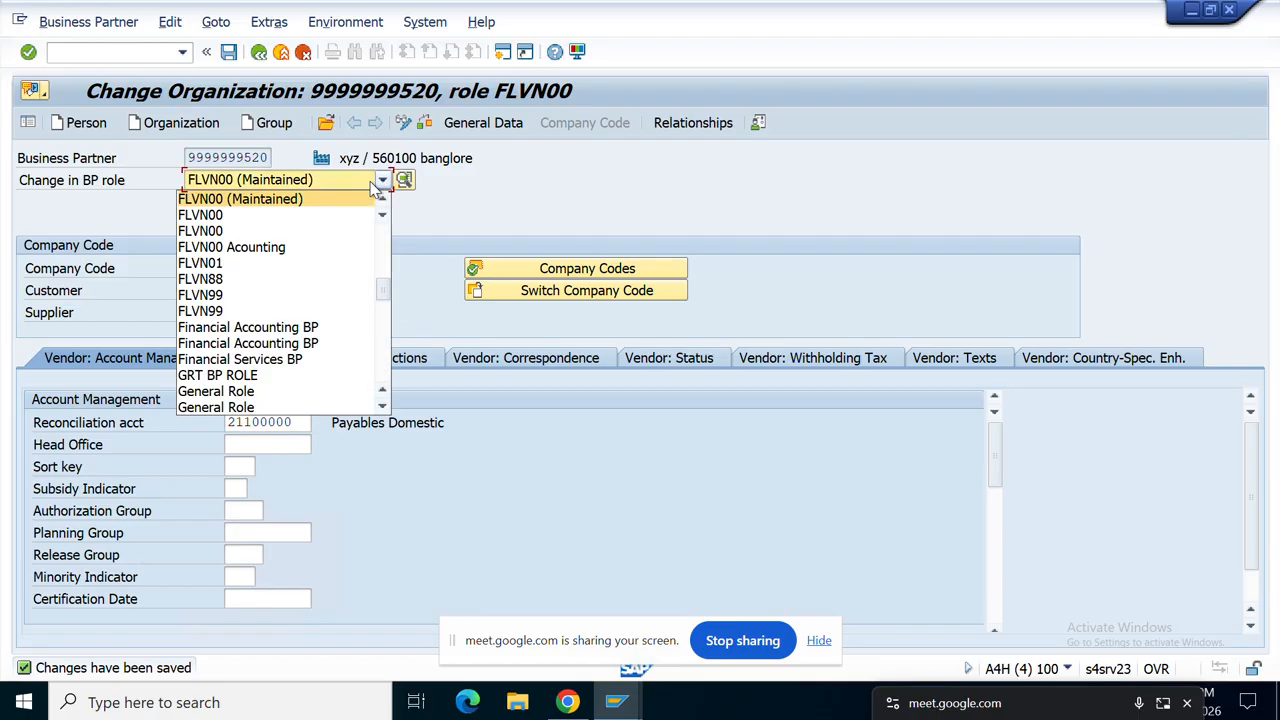
left_click(210, 263)
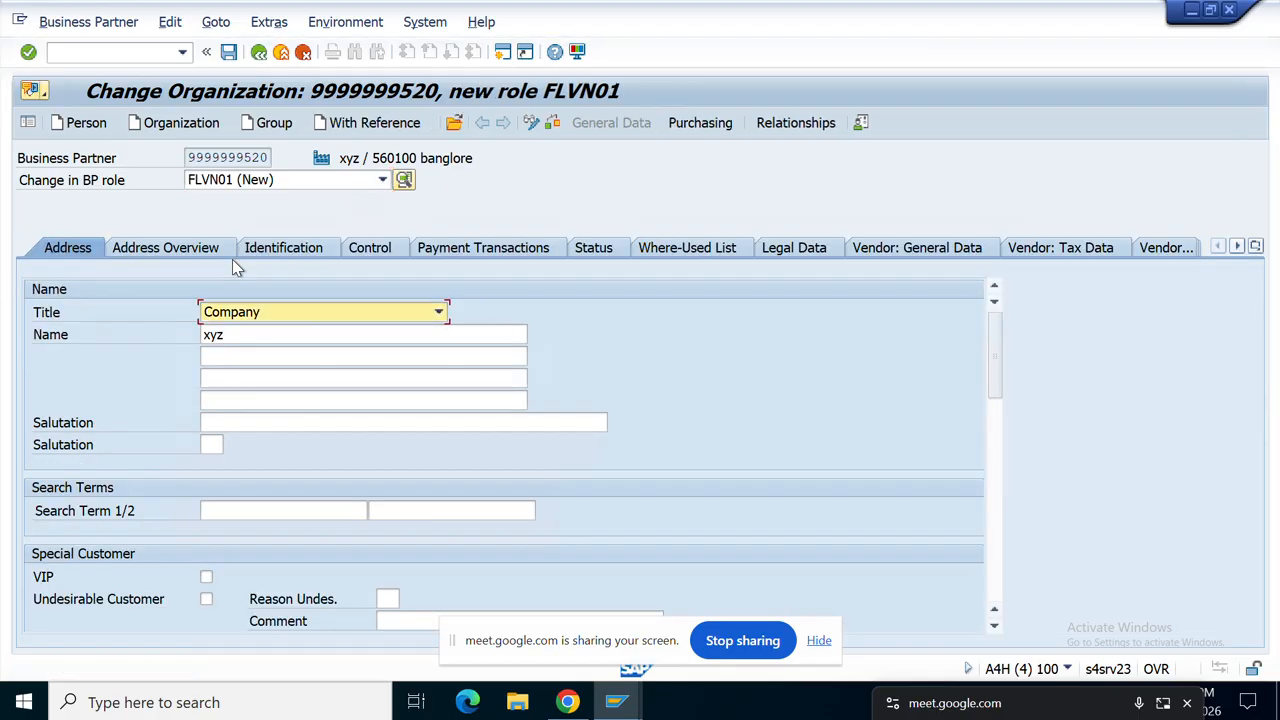
left_click(698, 128)
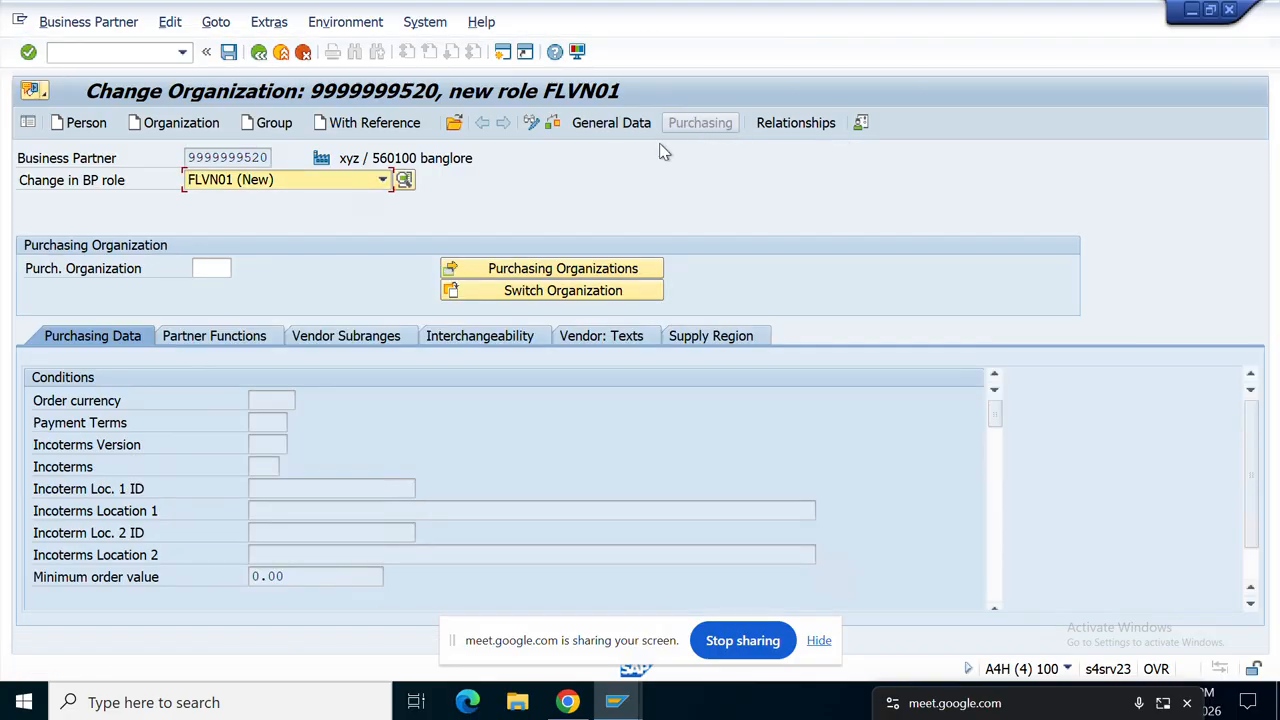
left_click(222, 275)
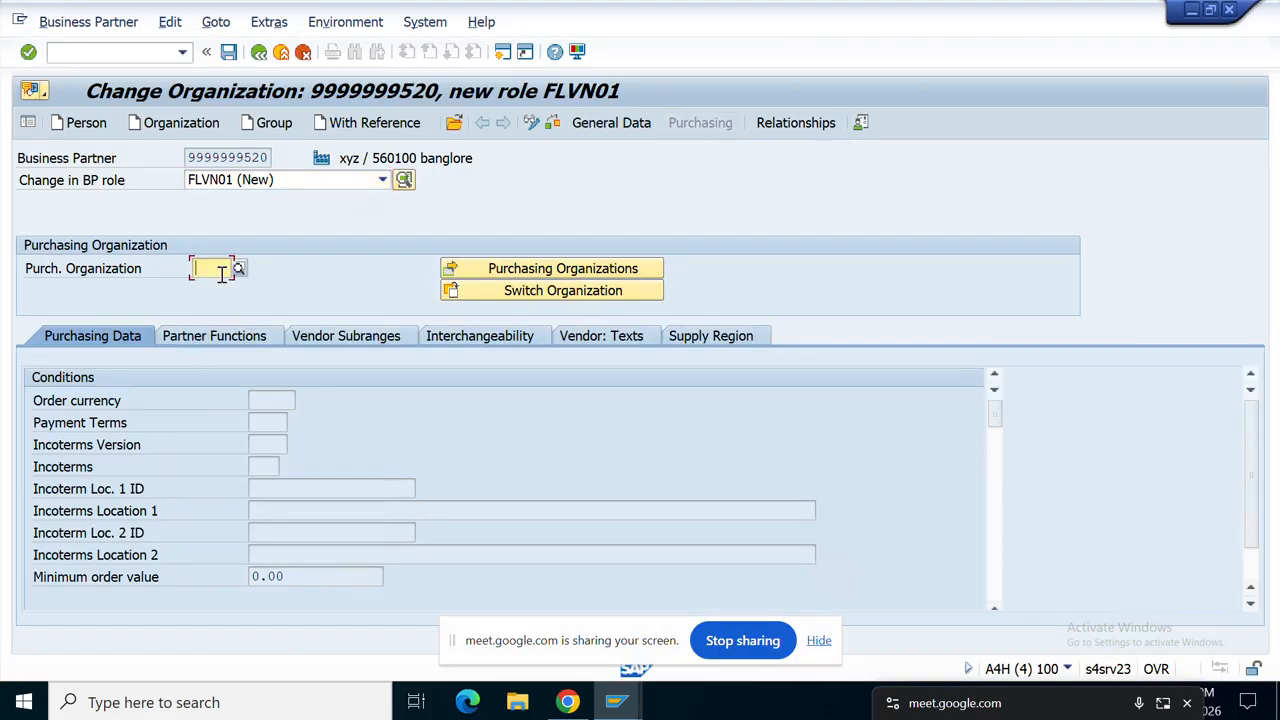
type("T")
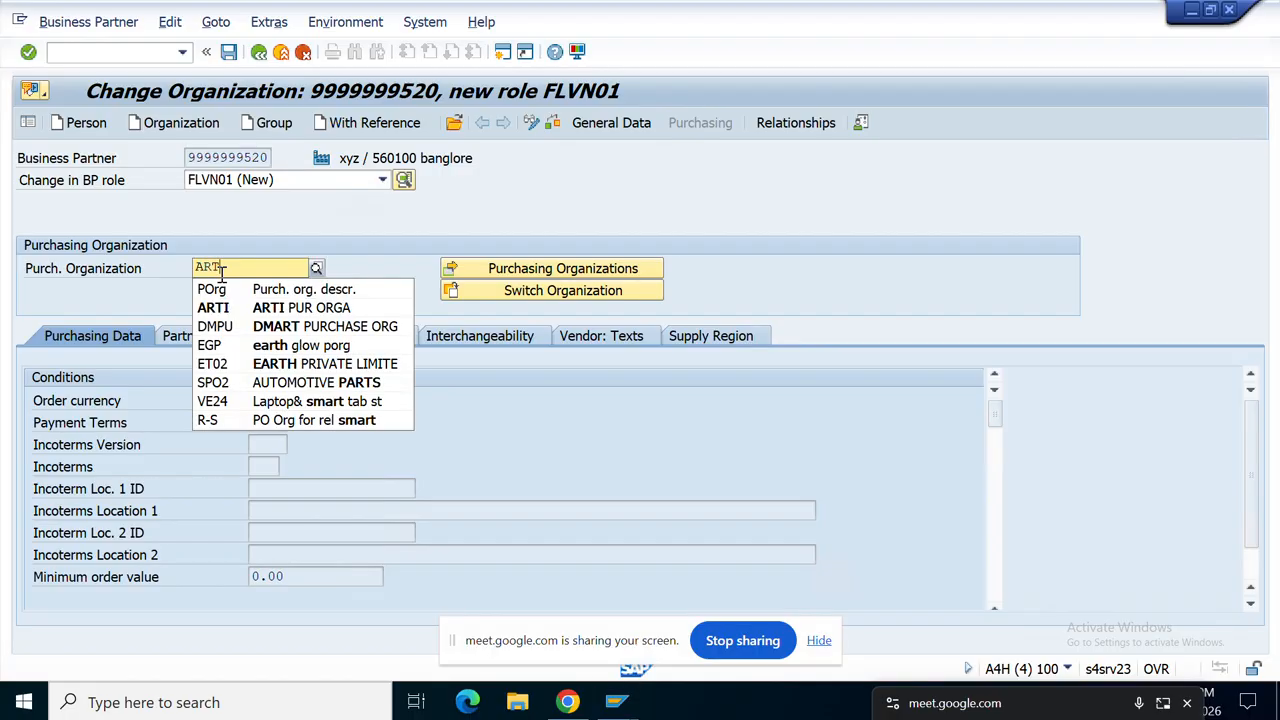
left_click(245, 305)
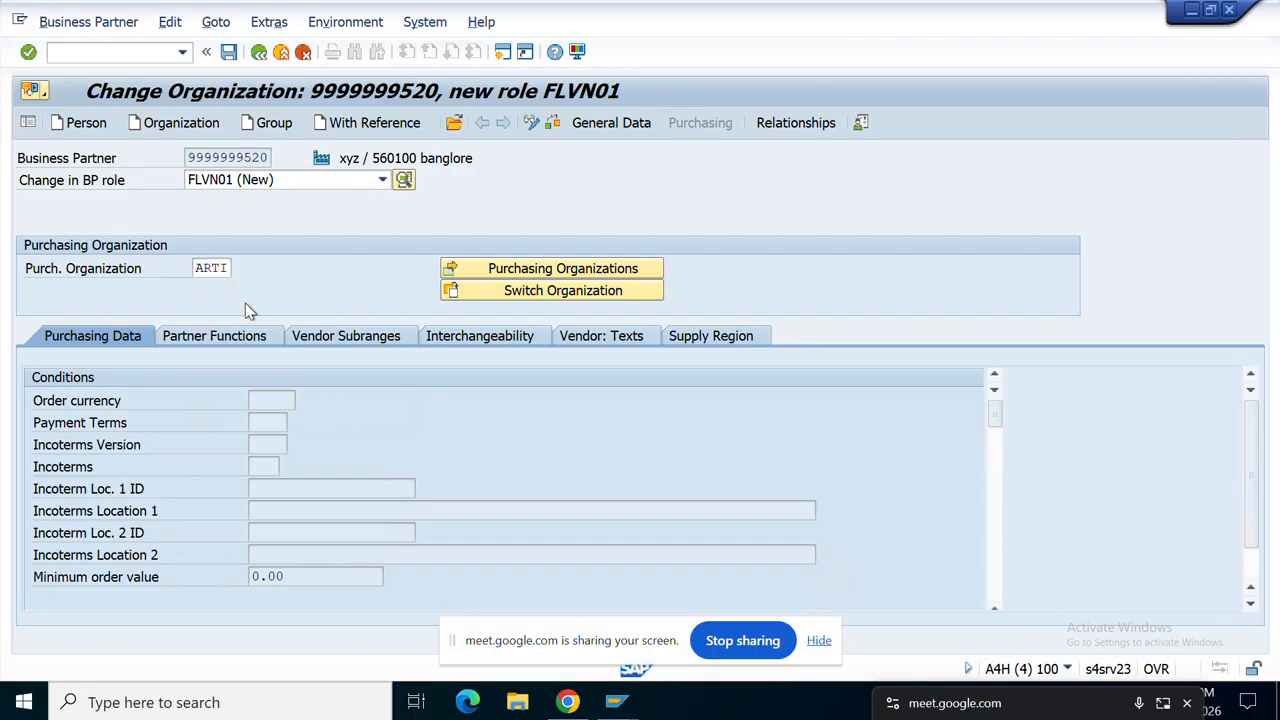
key("Return")
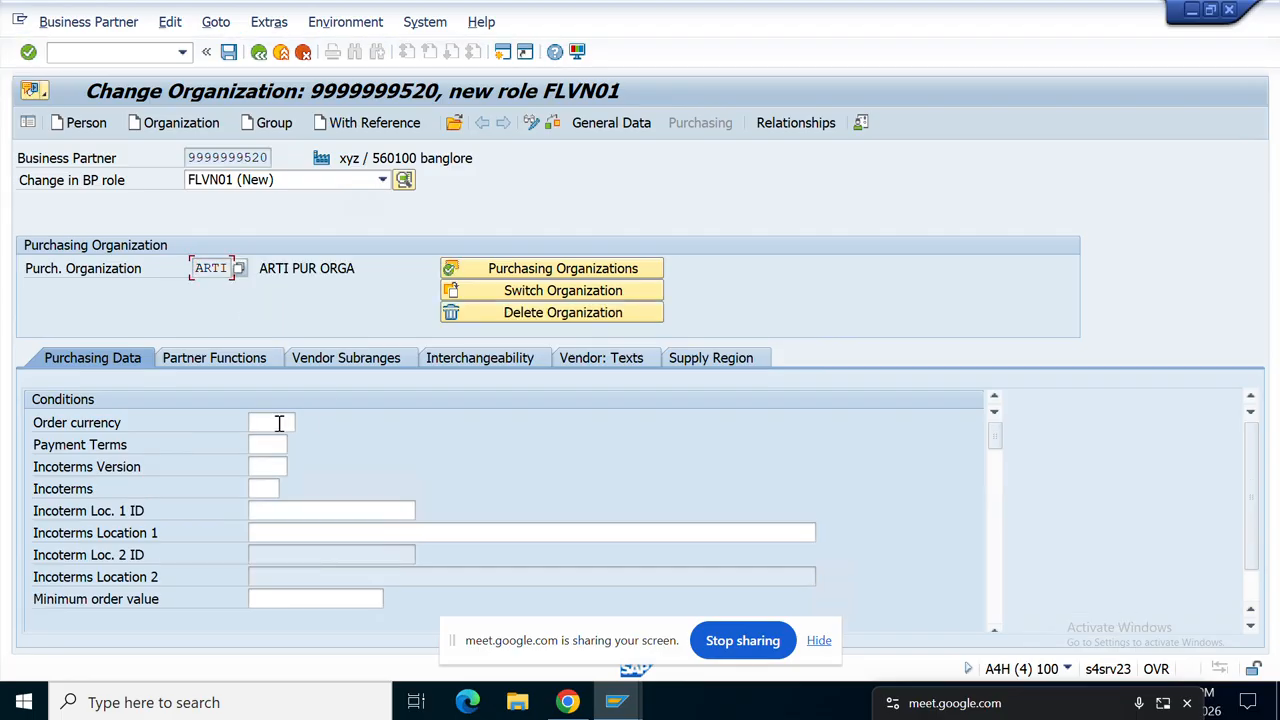
Step: Set the order currency to INR for purchasing organization ARTI
left_click(275, 423)
type("INR")
key("Return")
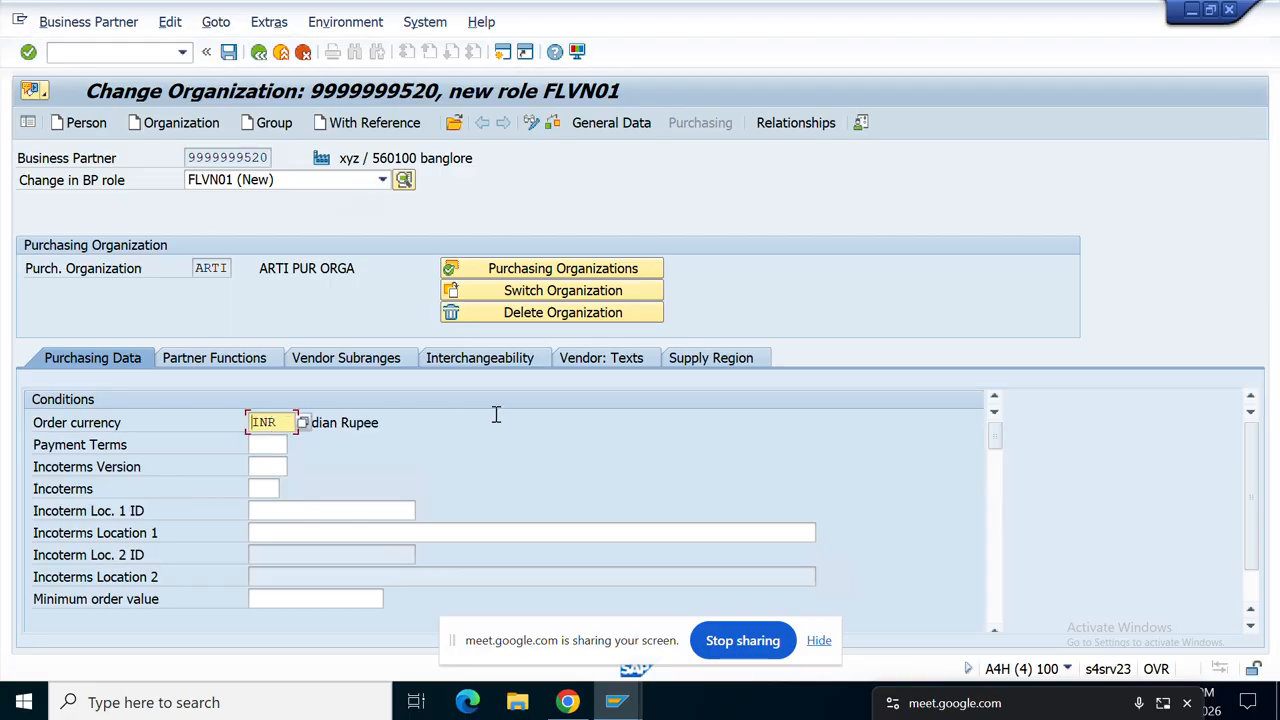
left_click(546, 128)
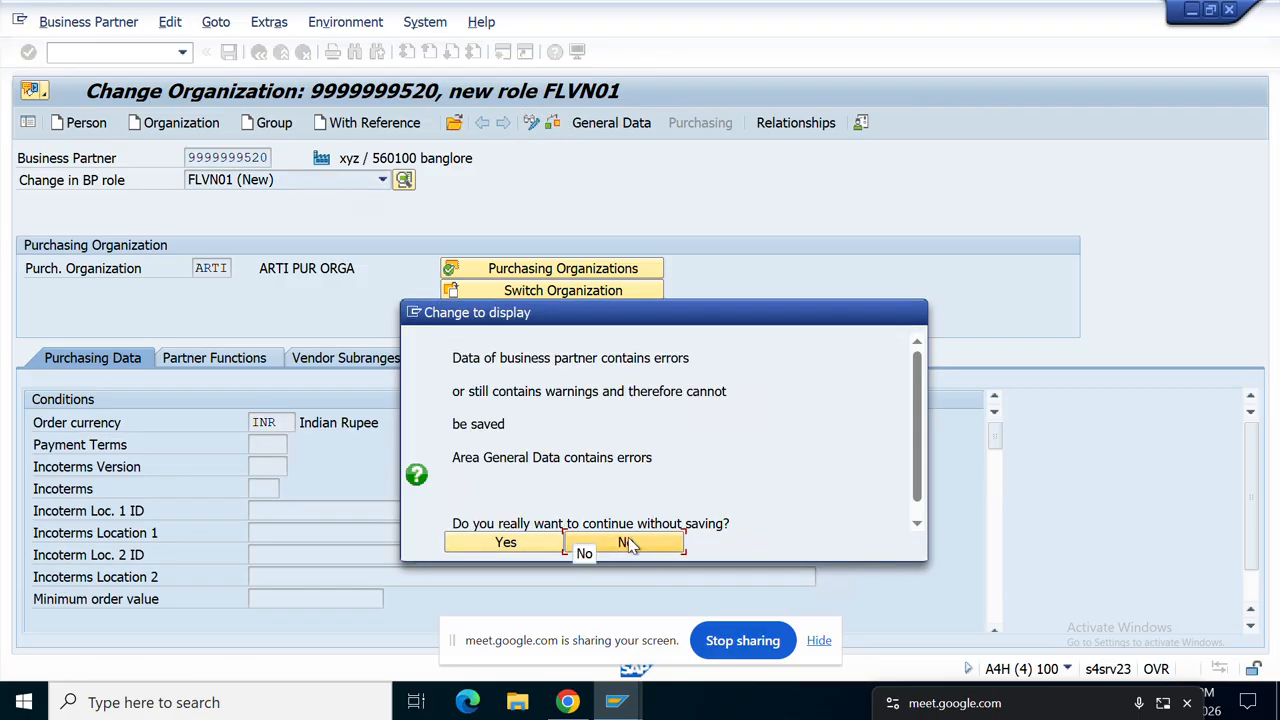
Step: Stay in change mode, run the check, and enter search term XYZ
left_click(585, 543)
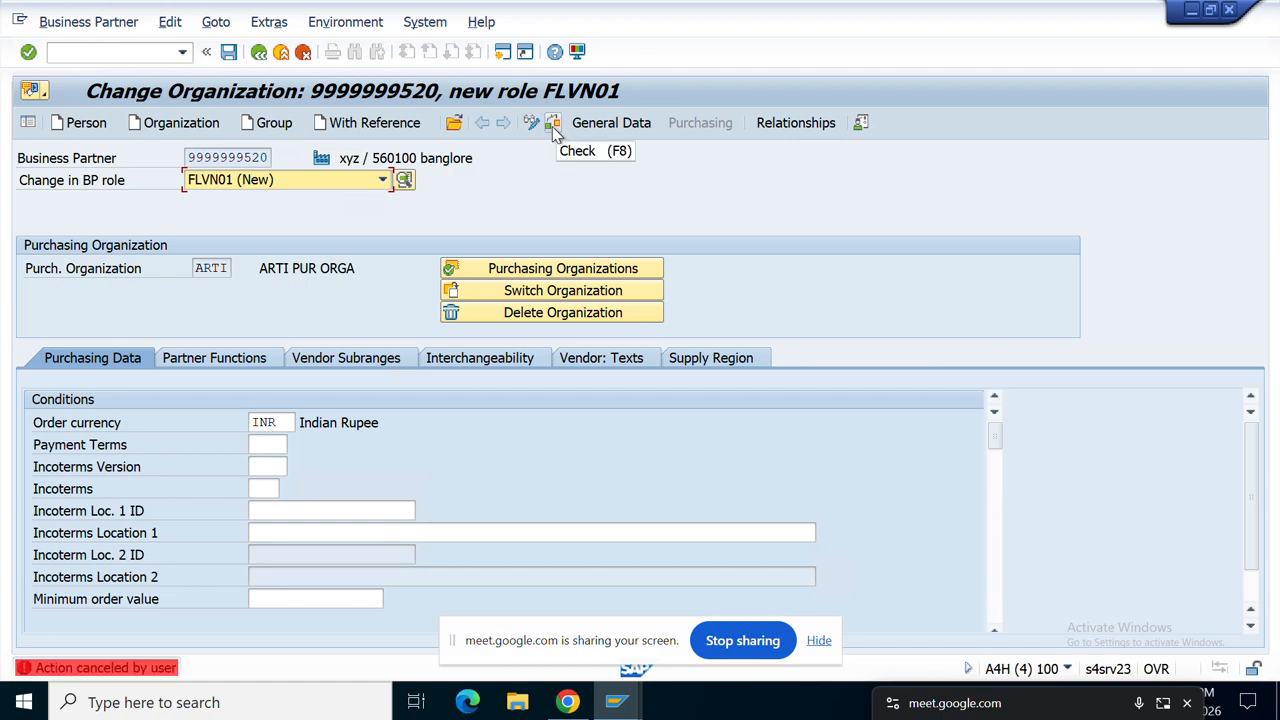
left_click(552, 126)
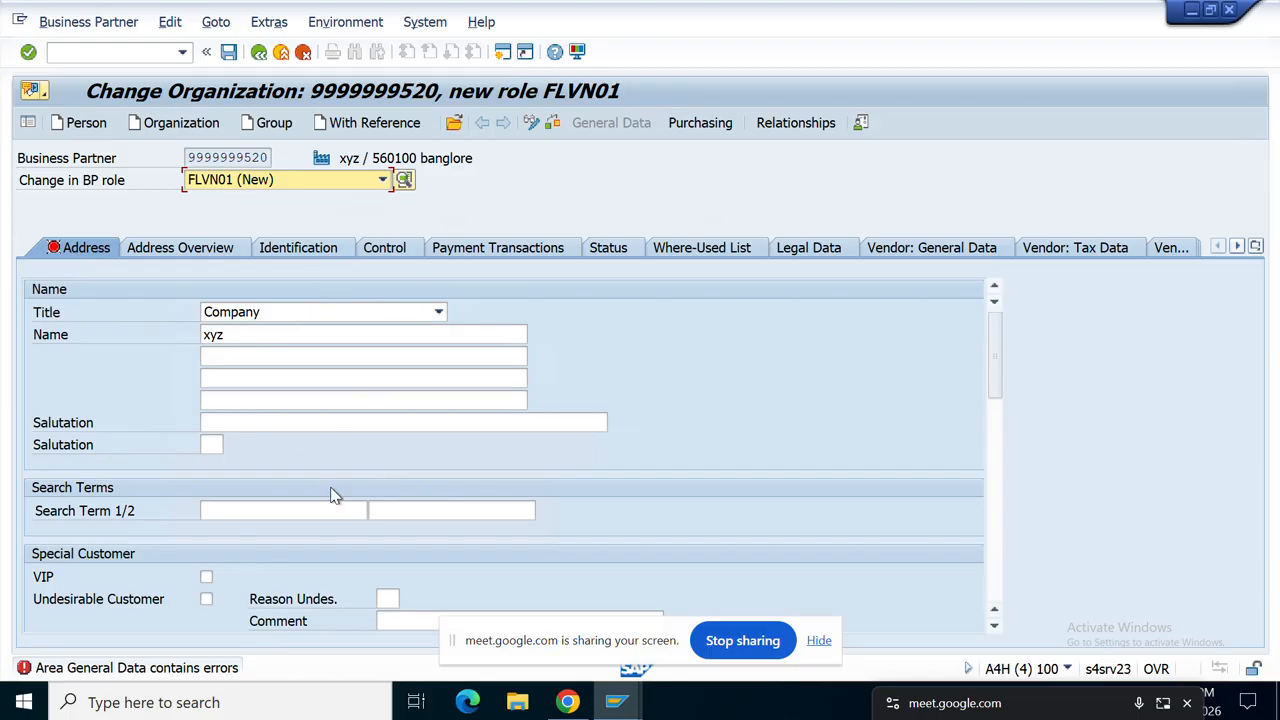
left_click(240, 508)
type("Z")
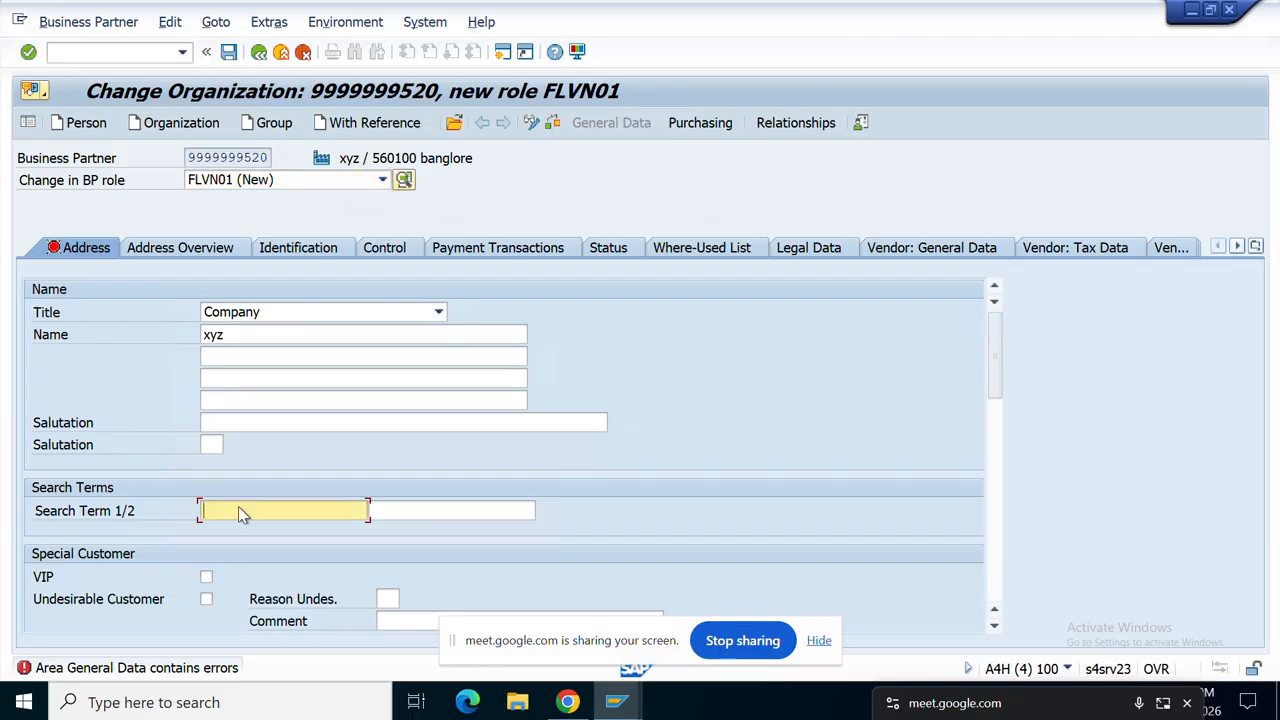
type("XYZ")
Step: Set the communication language to English and return to the ARTI purchasing data
scroll(591, 491, "down", 5)
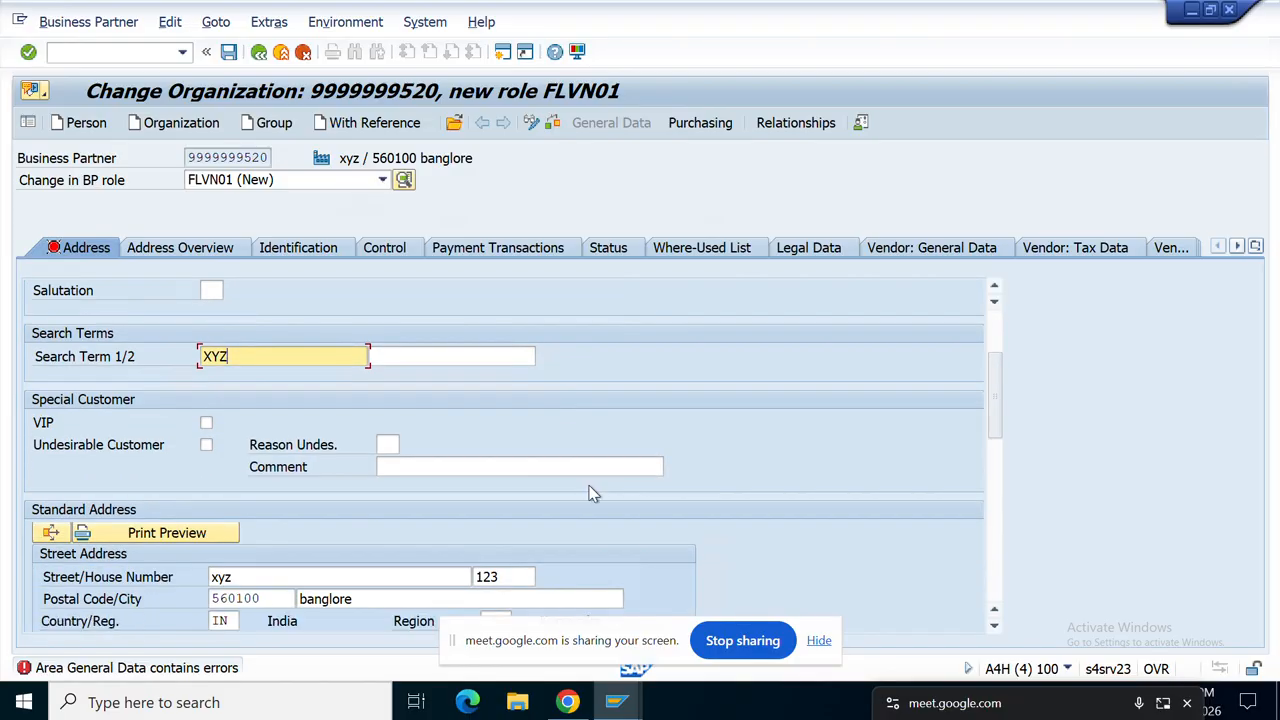
scroll(589, 495, "down", 1)
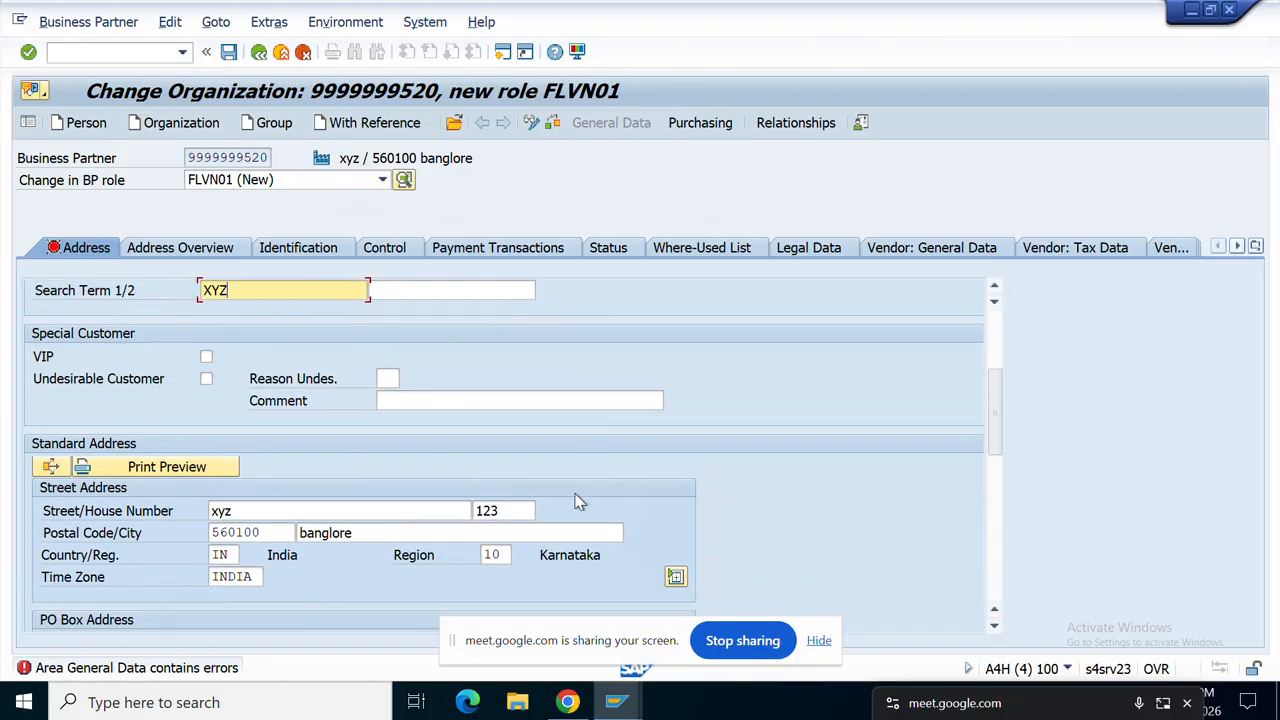
scroll(504, 555, "down", 2)
scroll(505, 558, "down", 4)
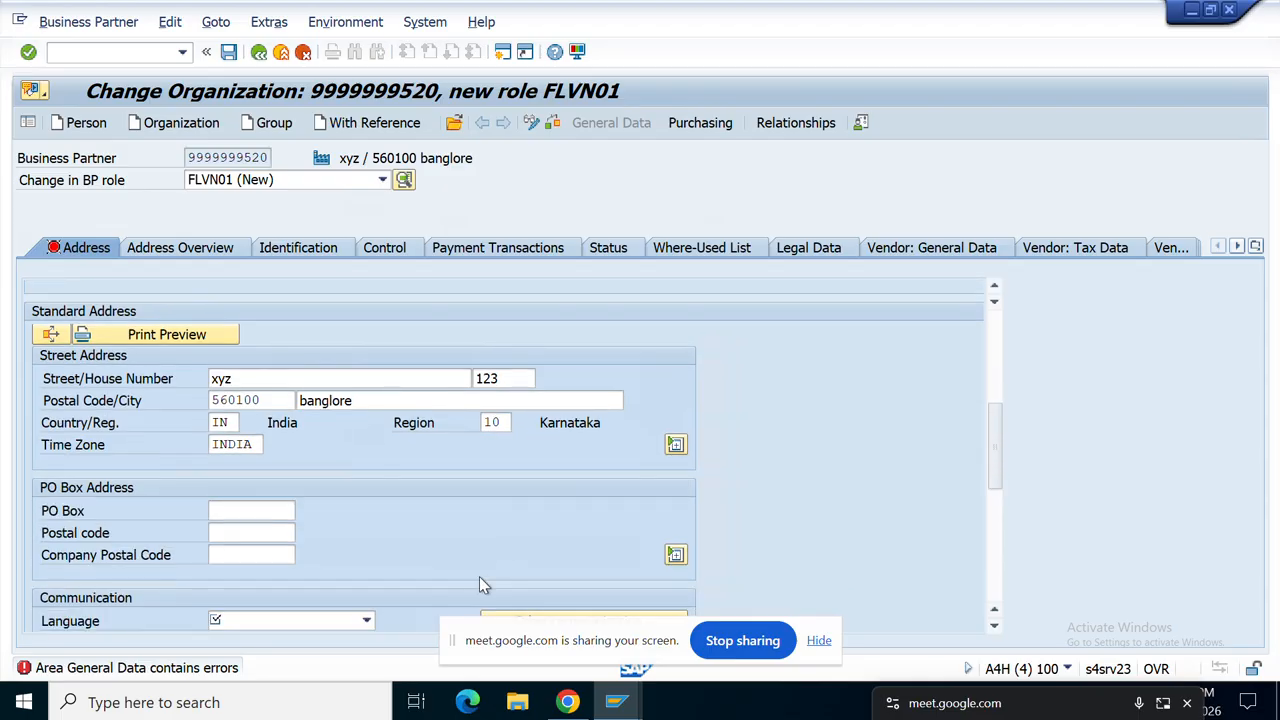
left_click(339, 623)
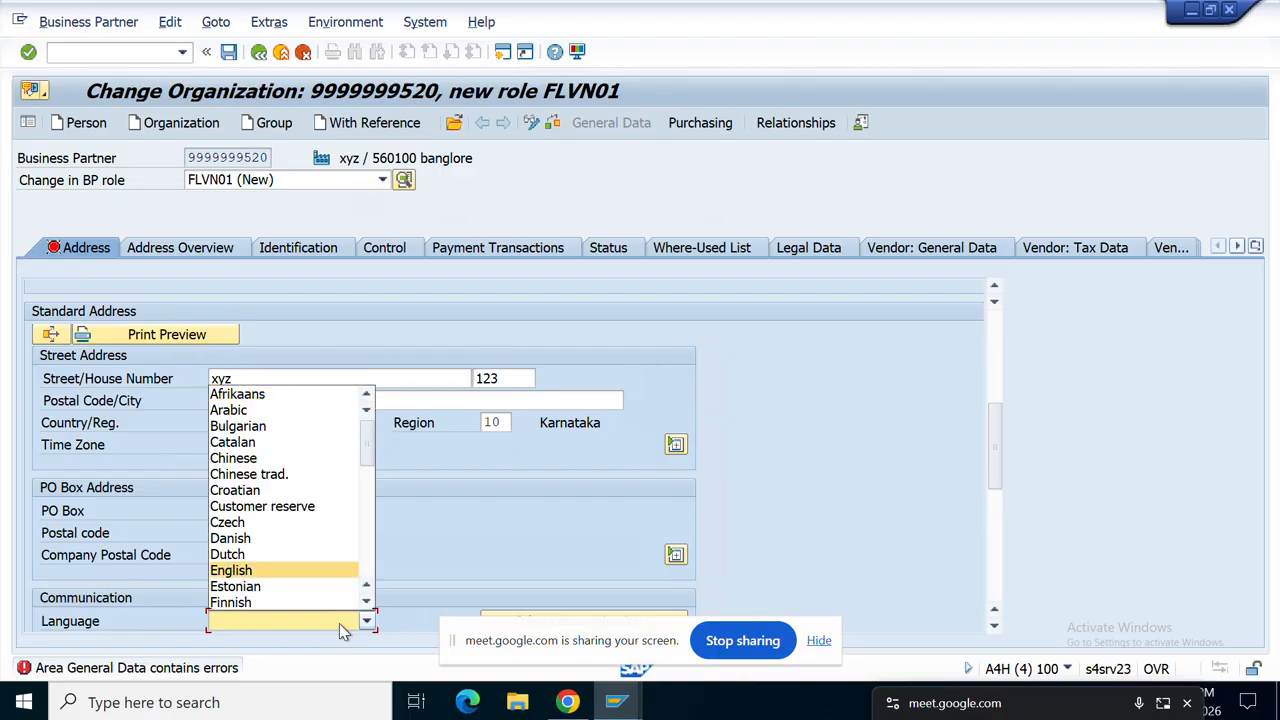
left_click(248, 571)
scroll(500, 552, "down", 3)
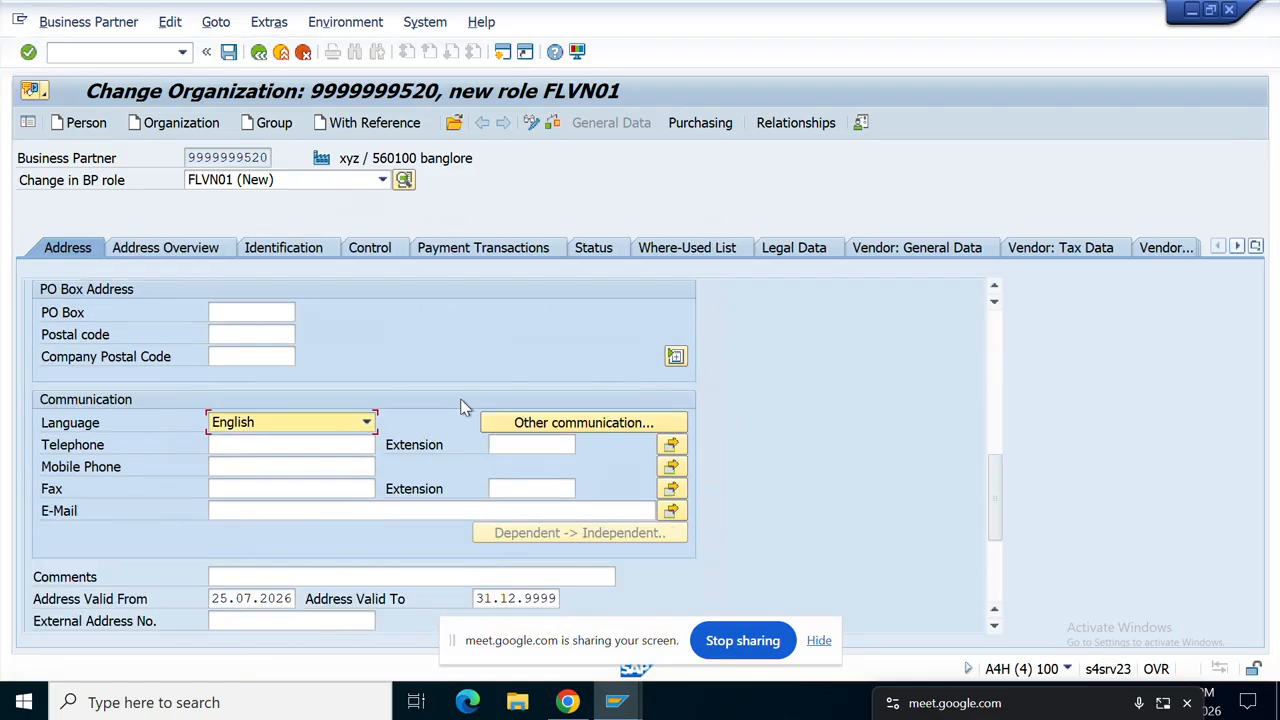
left_click(699, 124)
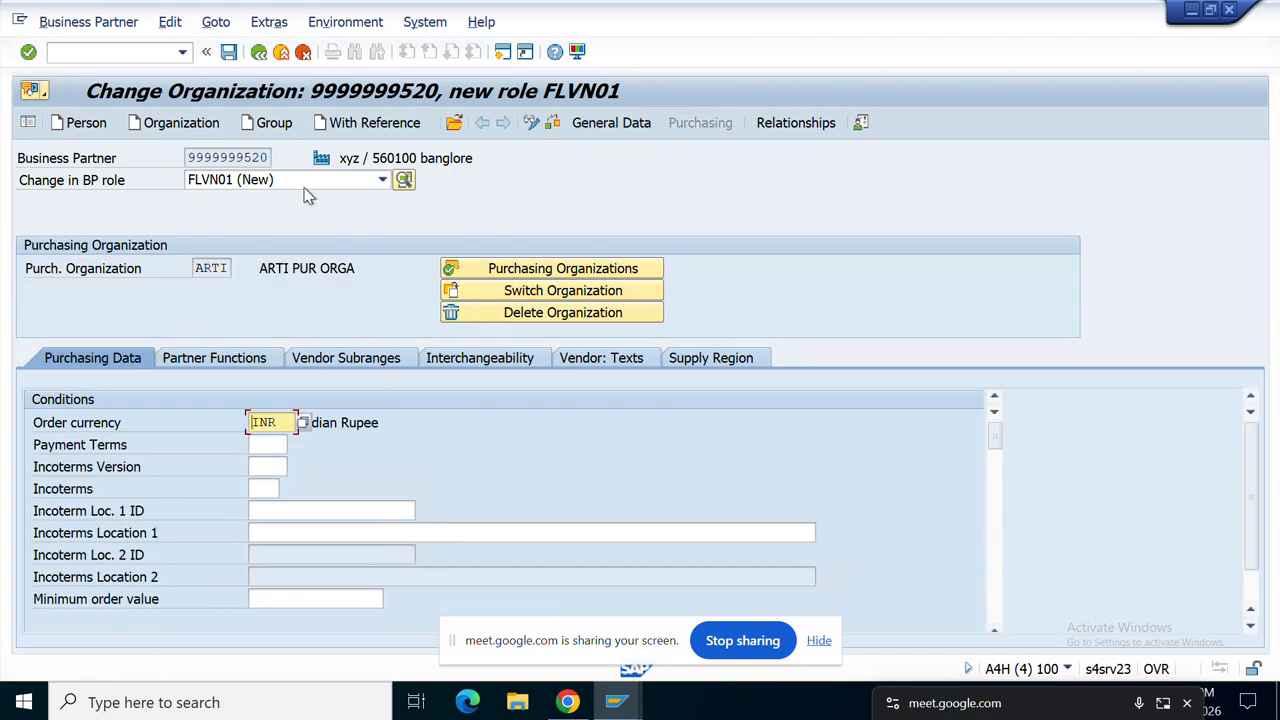
Step: Check the purchasing data and open the empty ARTI partner functions, keeping role FLVN01
left_click(553, 124)
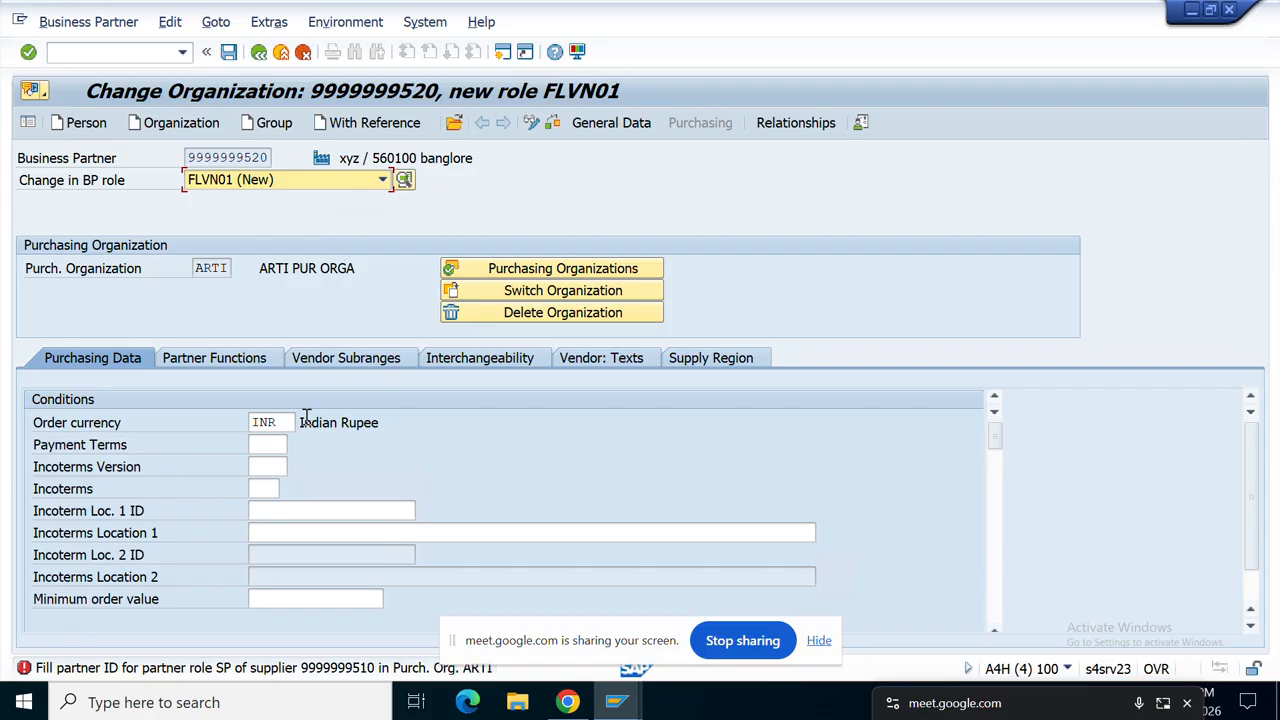
left_click(215, 362)
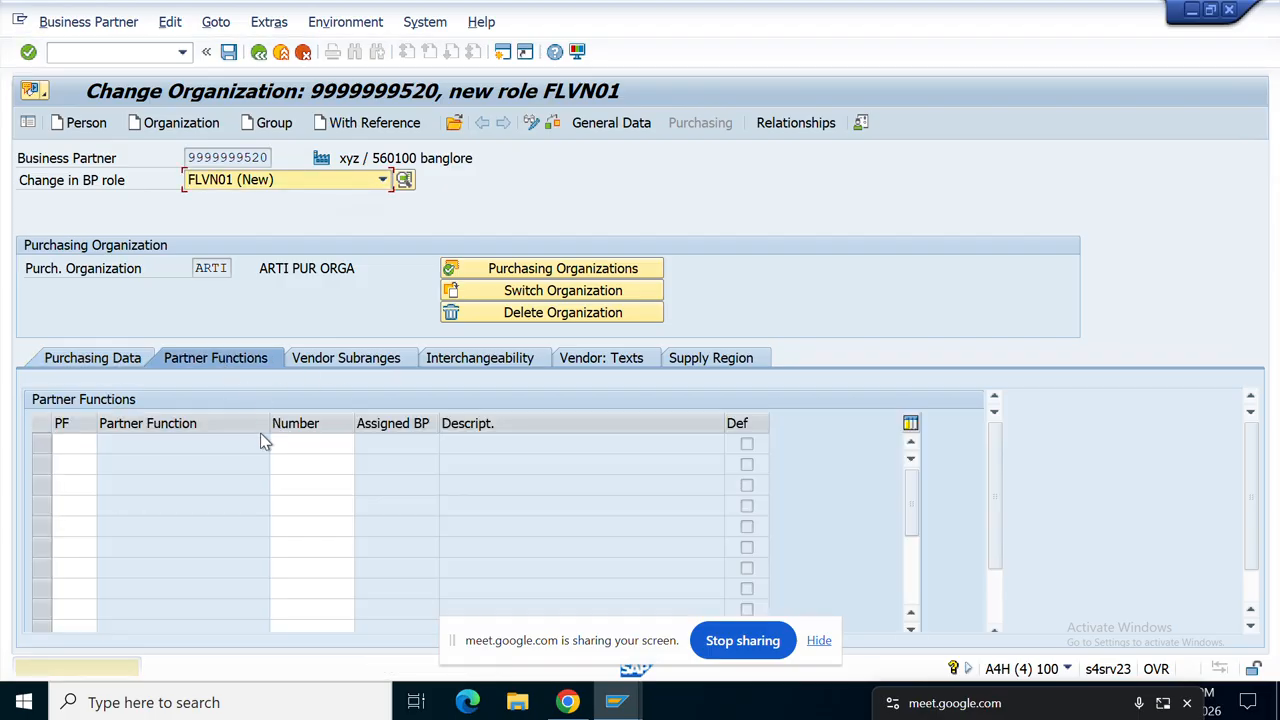
left_click(74, 445)
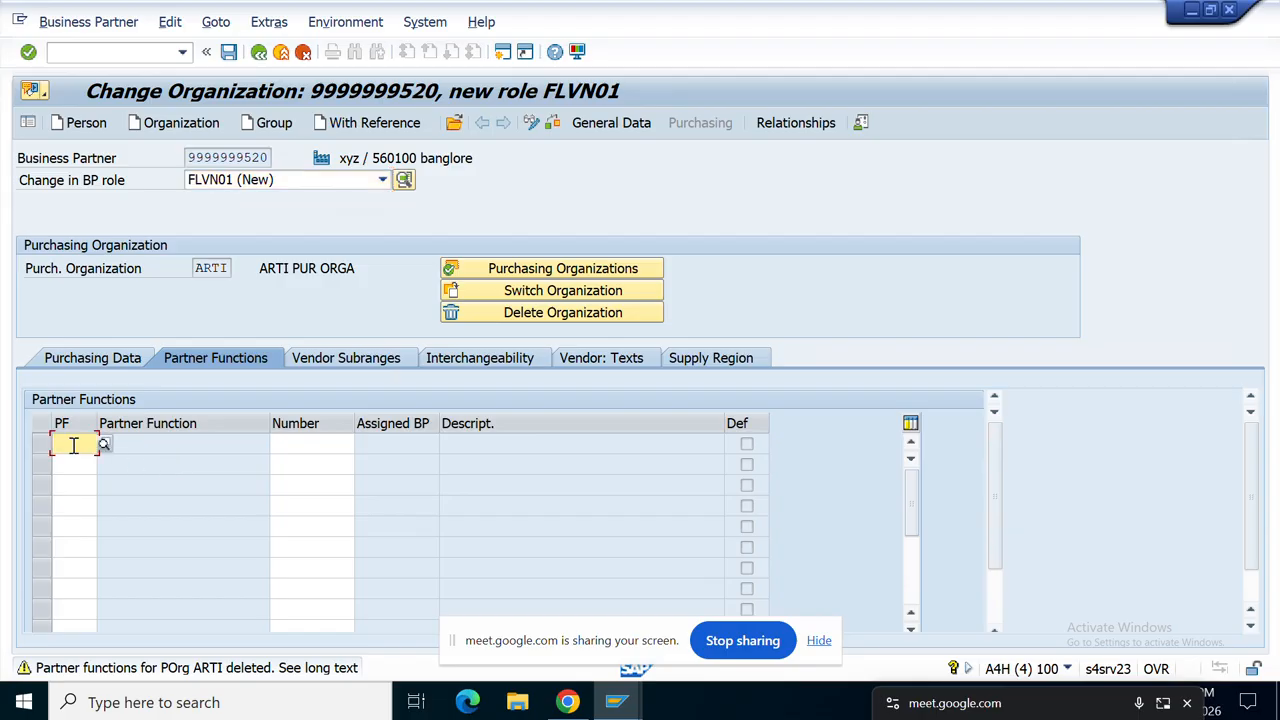
left_click(382, 181)
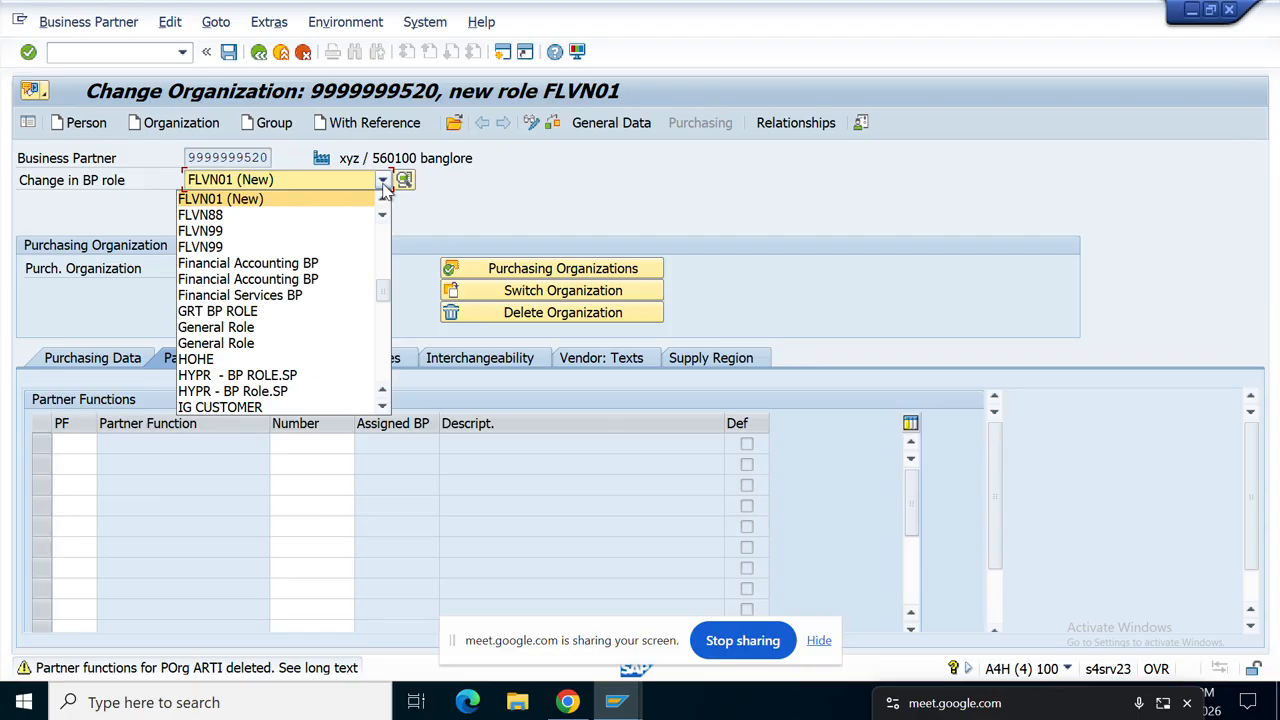
key("Up")
key("Up")
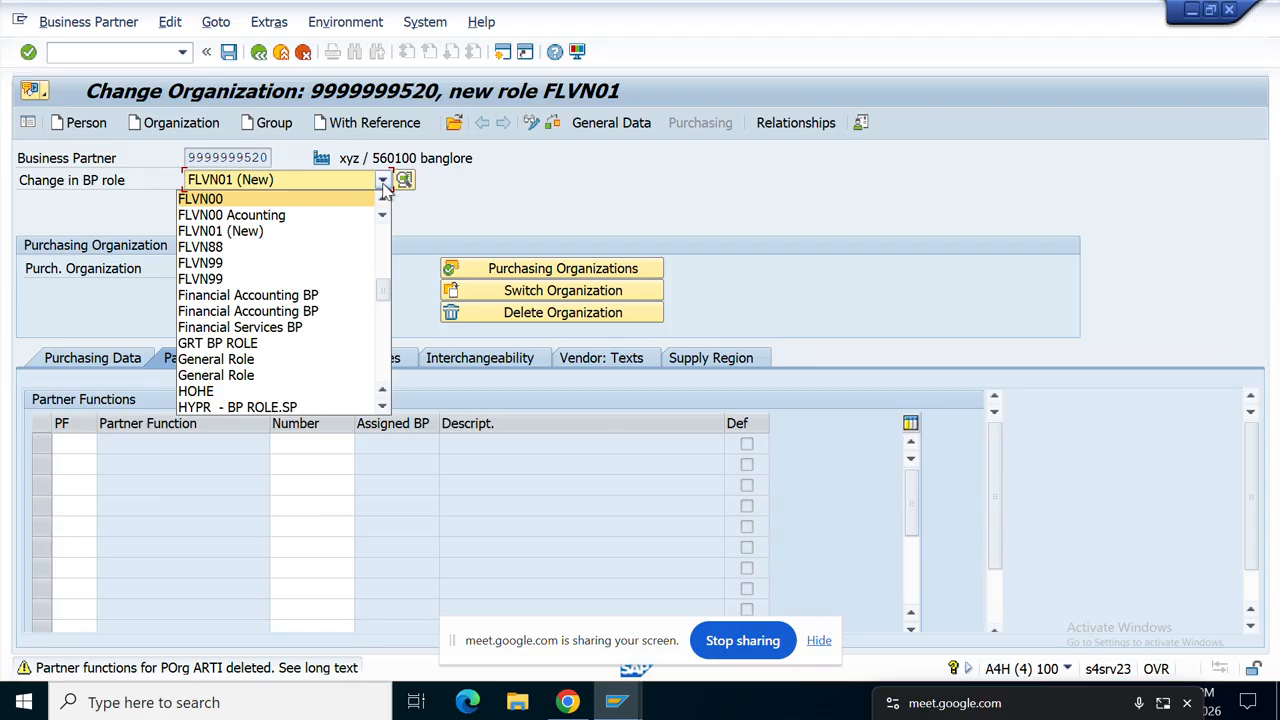
key("Up")
key("Up")
key("Down")
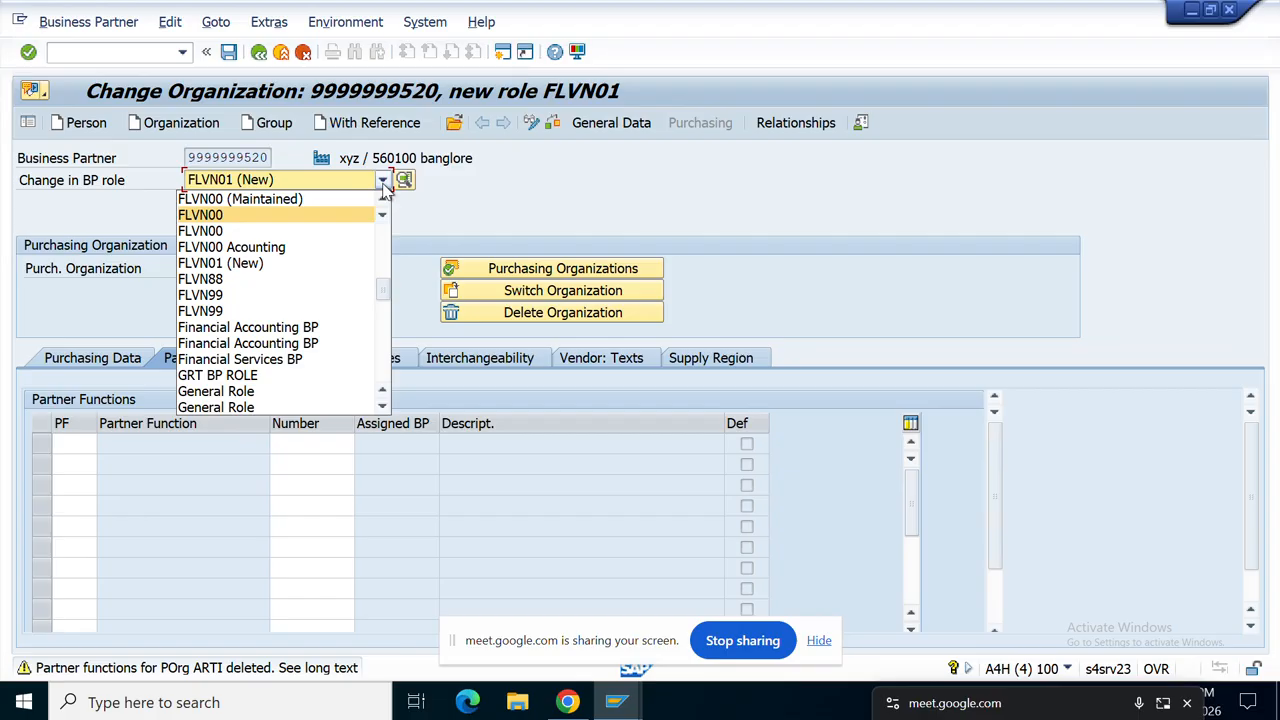
key("Down")
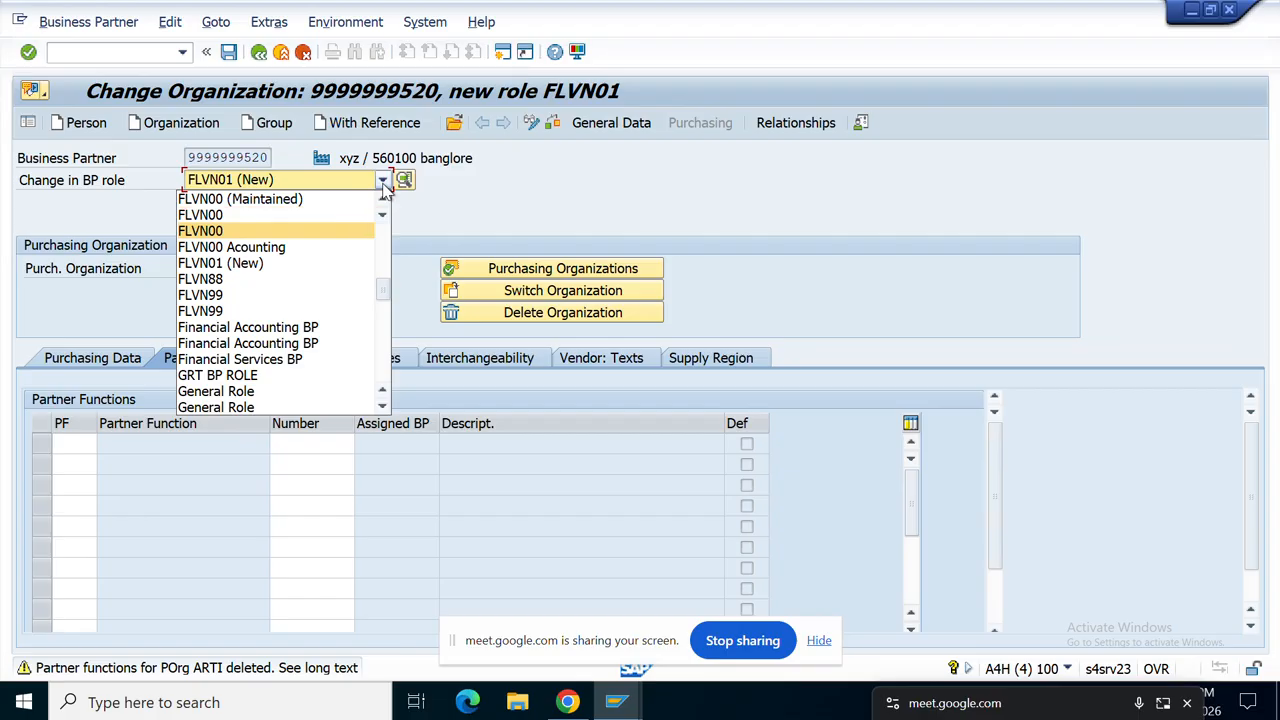
key("Down")
key("Down")
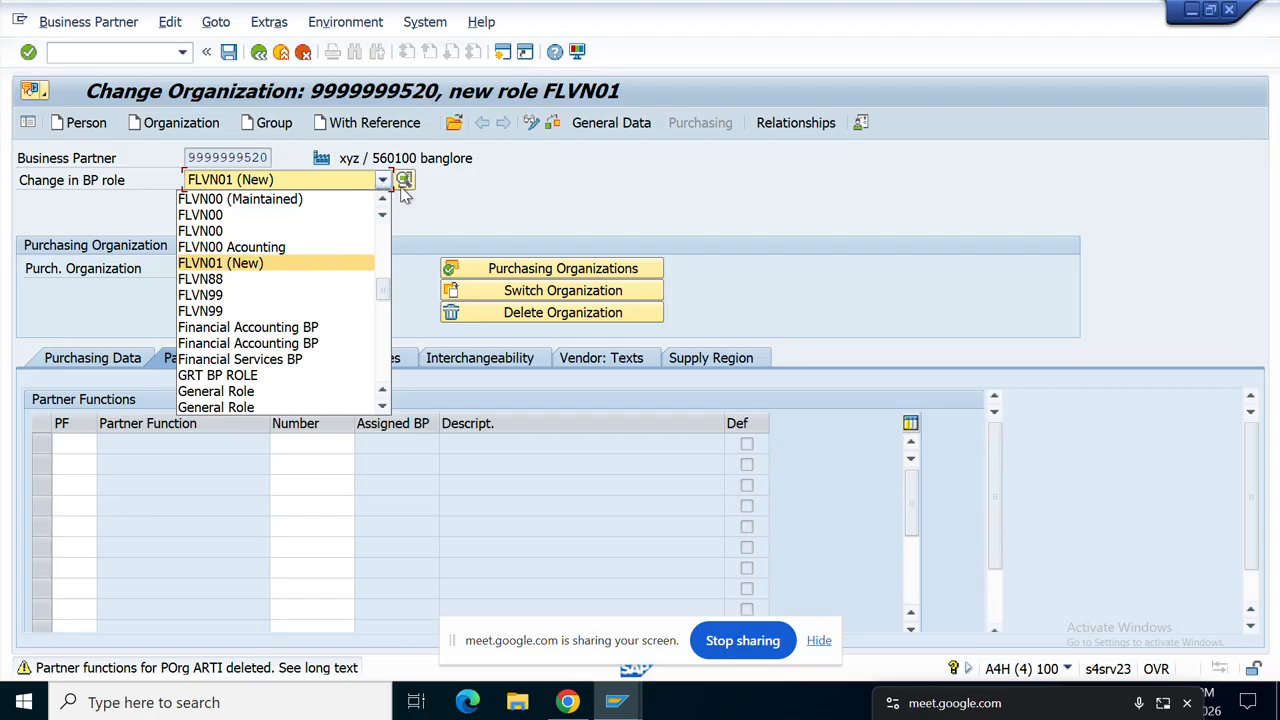
left_click(270, 265)
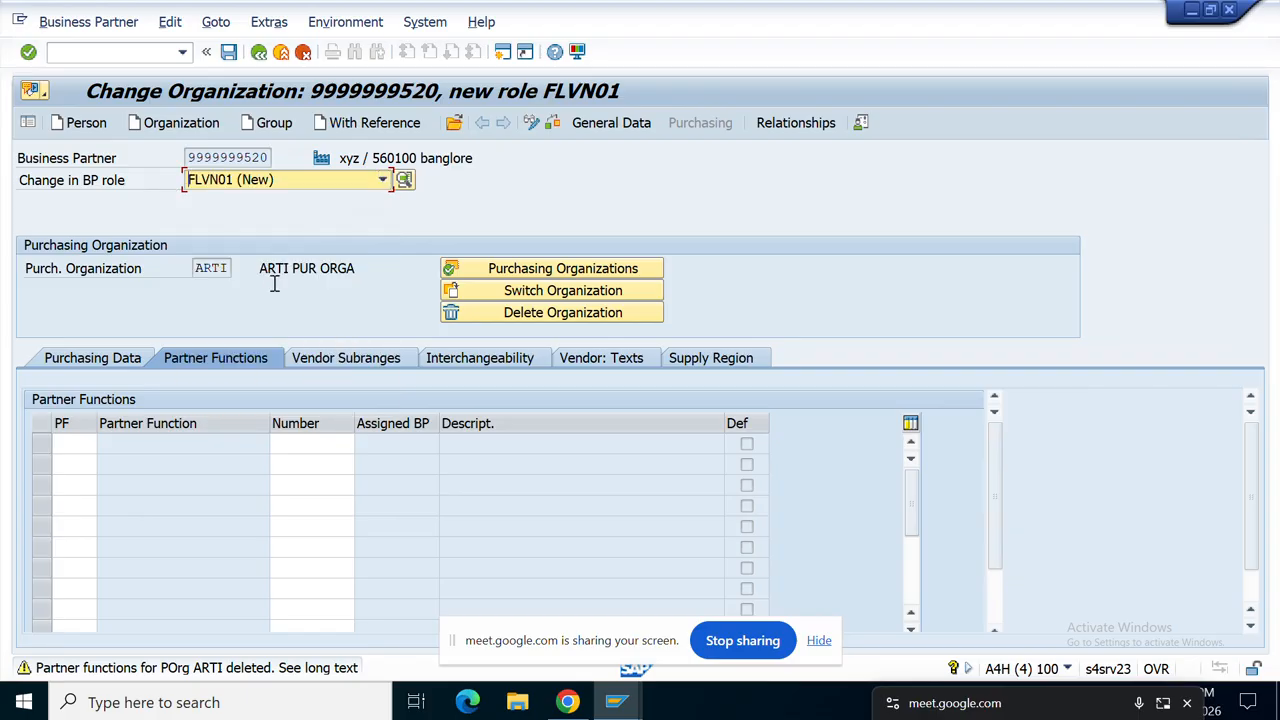
Step: Enter partner function SP in the first partner-function row
left_click(66, 444)
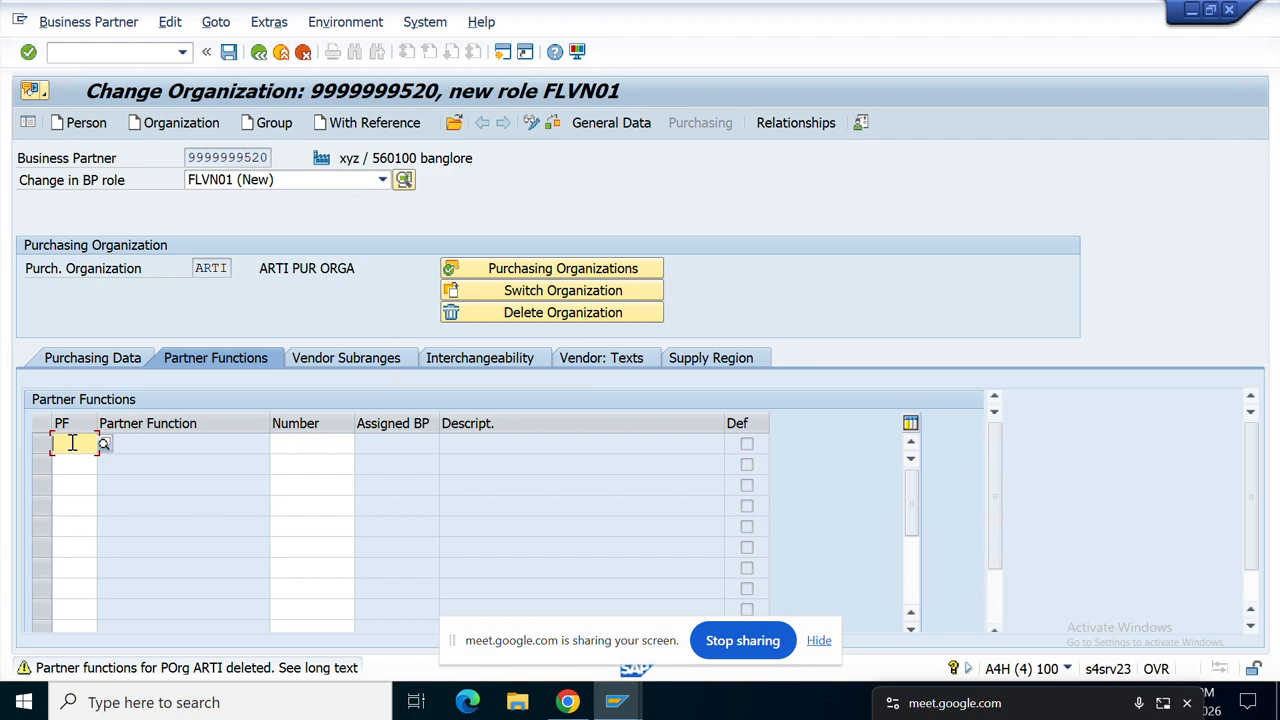
type("AR")
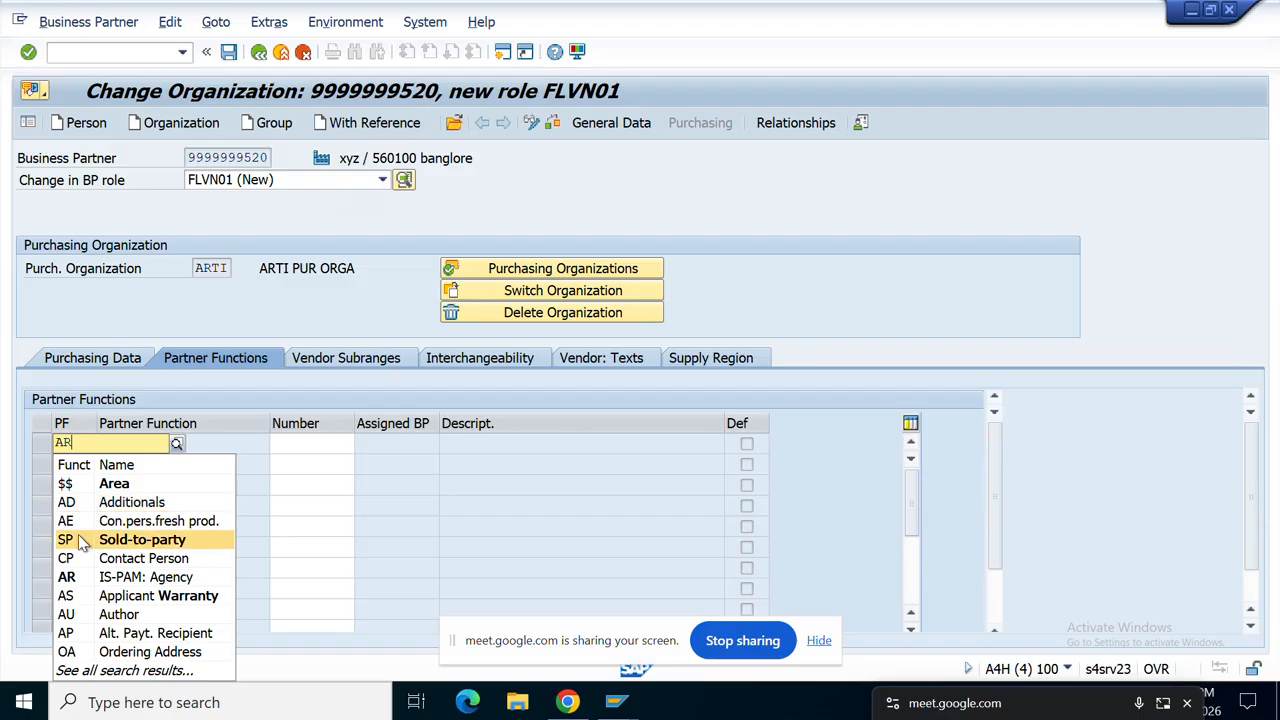
left_click(82, 541)
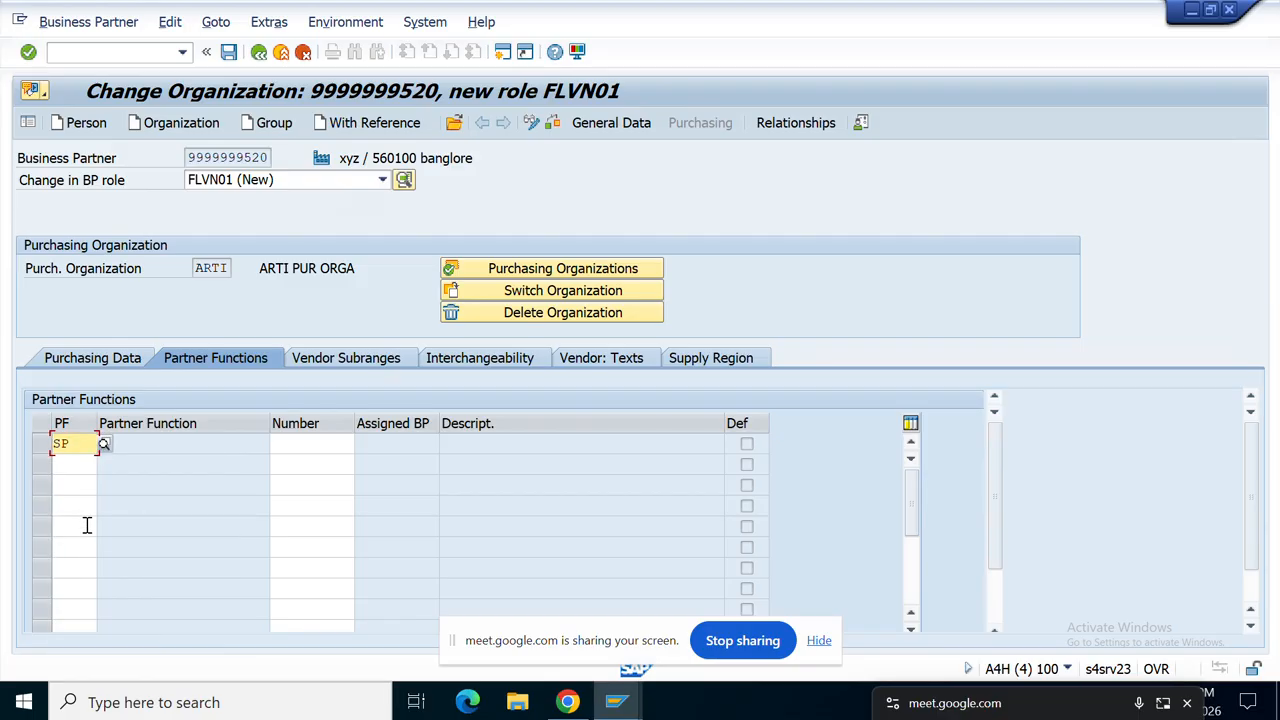
left_click(78, 466)
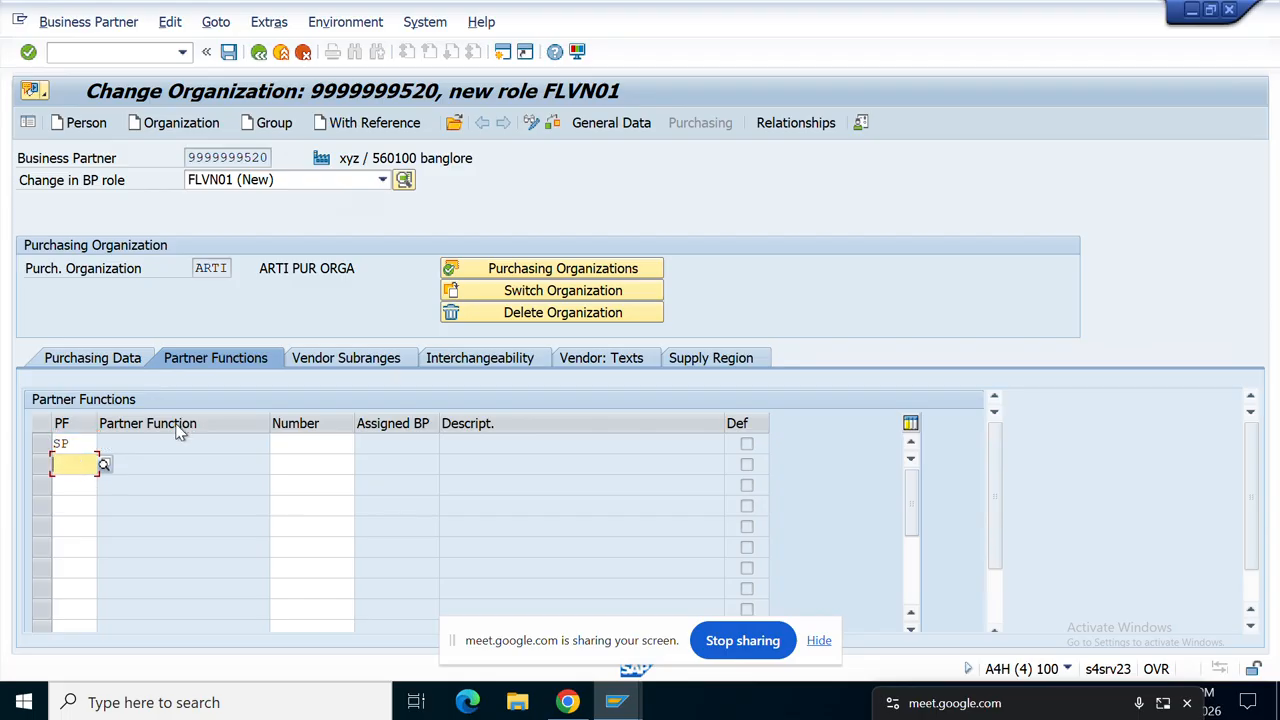
left_click(268, 157)
left_click_drag(268, 157, 157, 157)
key("ctrl+c")
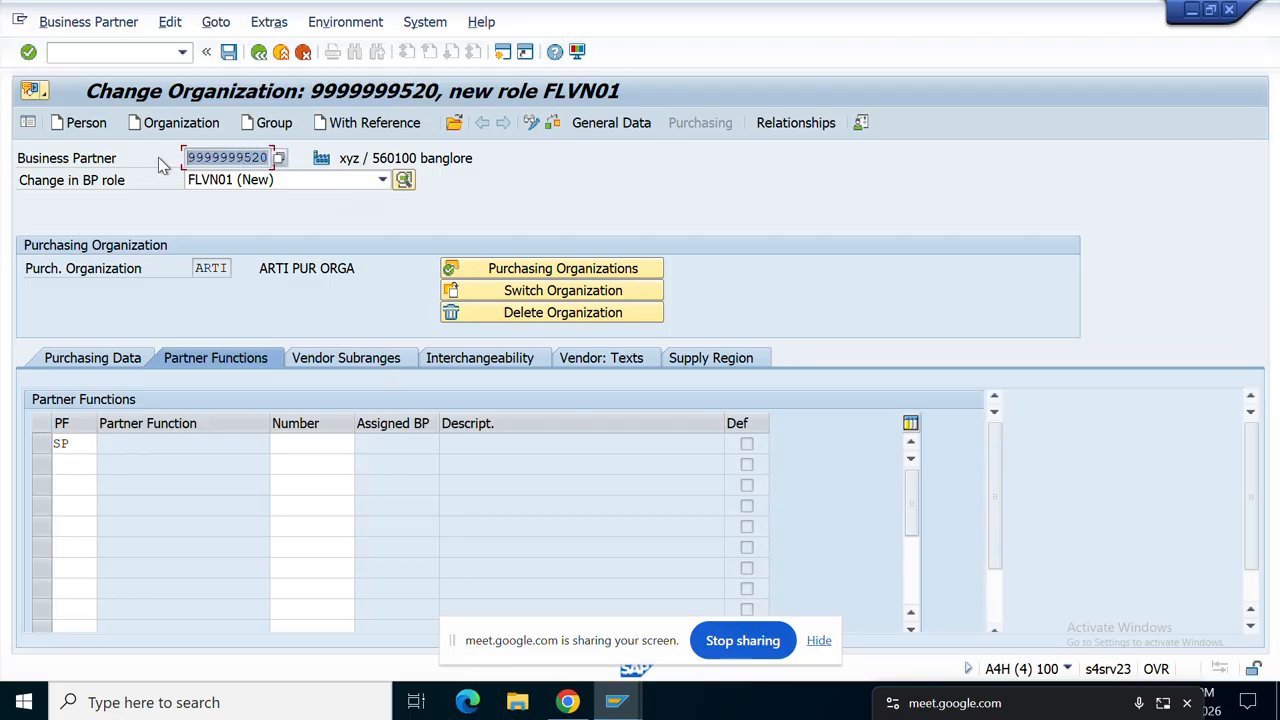
left_click(300, 446)
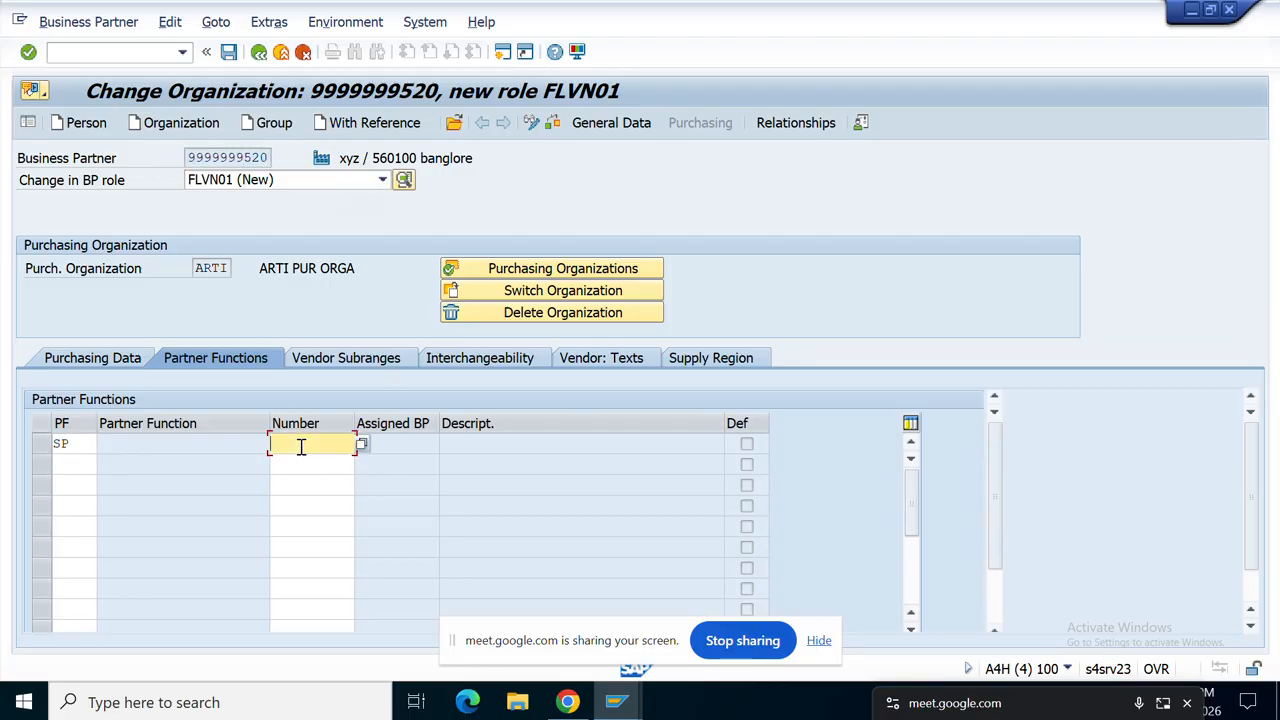
key("ctrl+v")
key("BackSpace")
type("0")
left_click(62, 471)
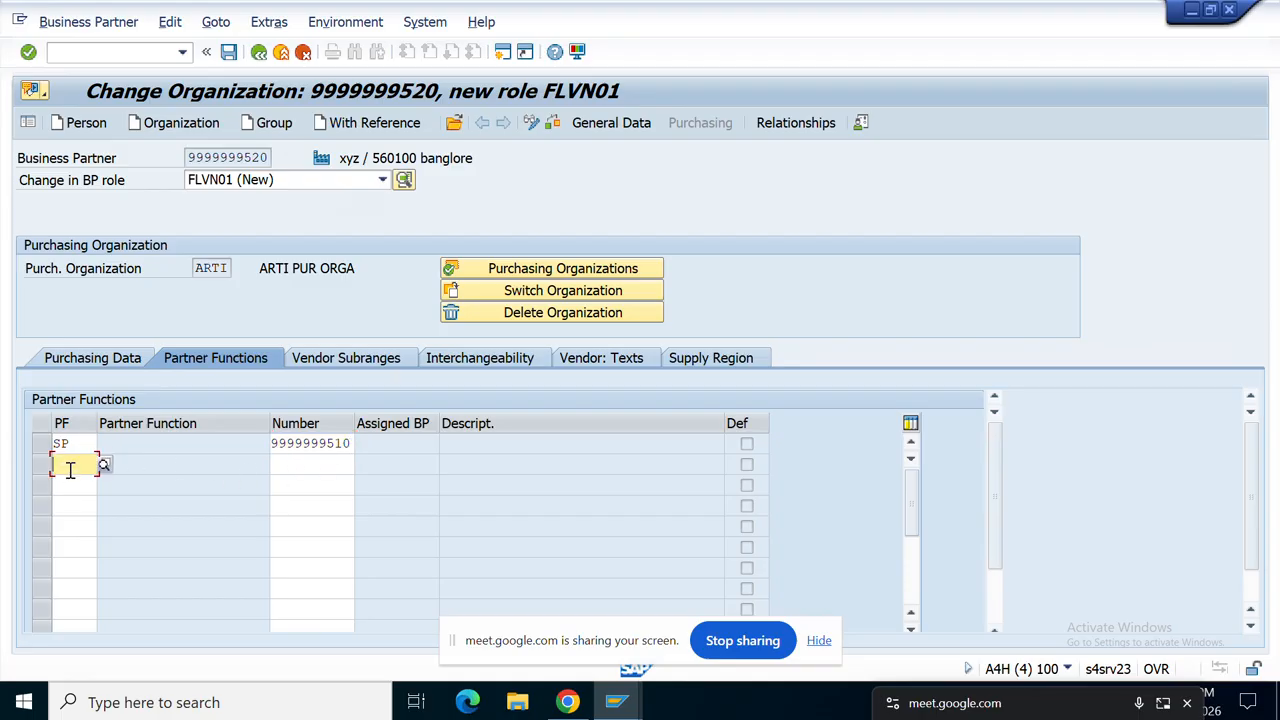
left_click(85, 443)
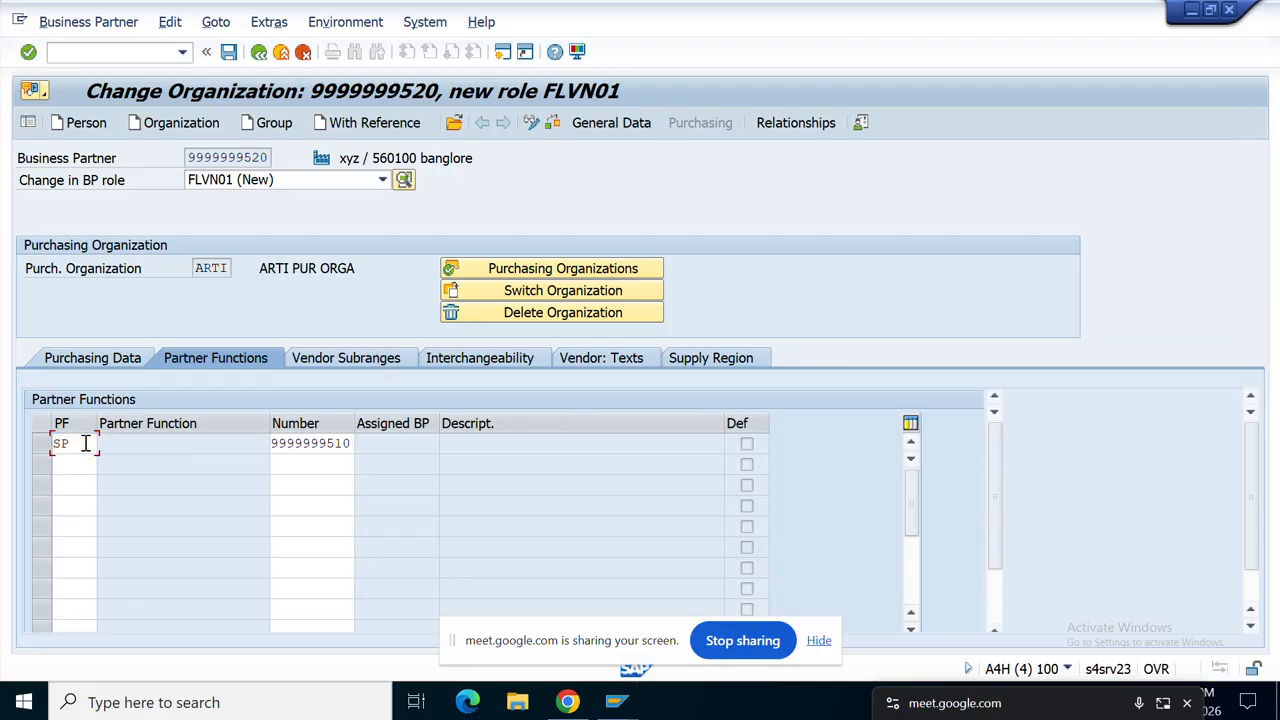
type("AP")
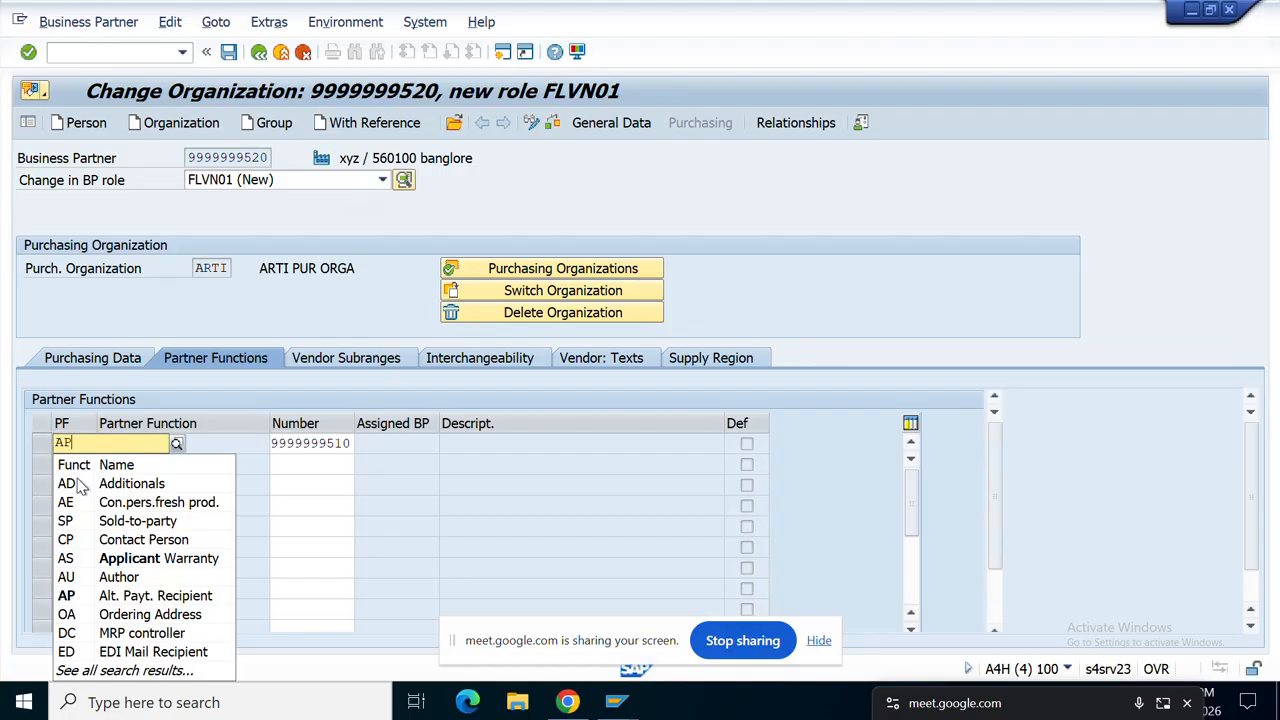
Step: Keep AP in row 1 and add Ordering Address (OA) in row 2
left_click(82, 601)
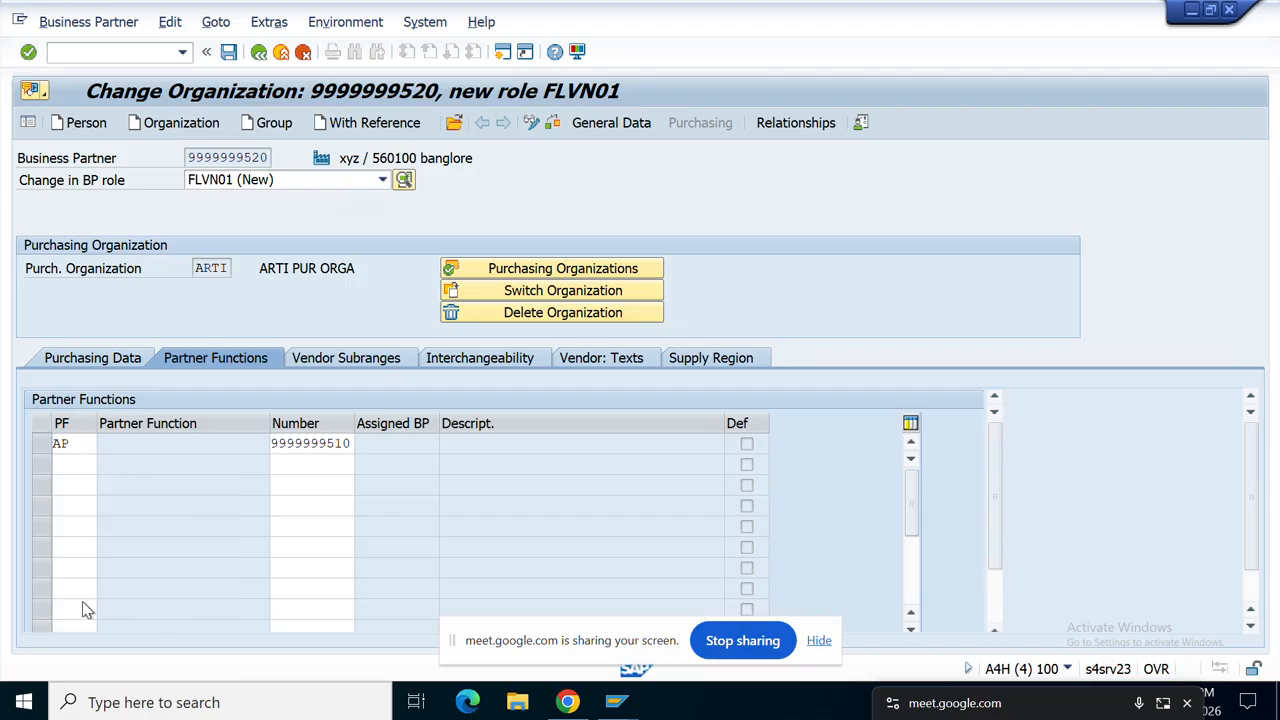
left_click(79, 472)
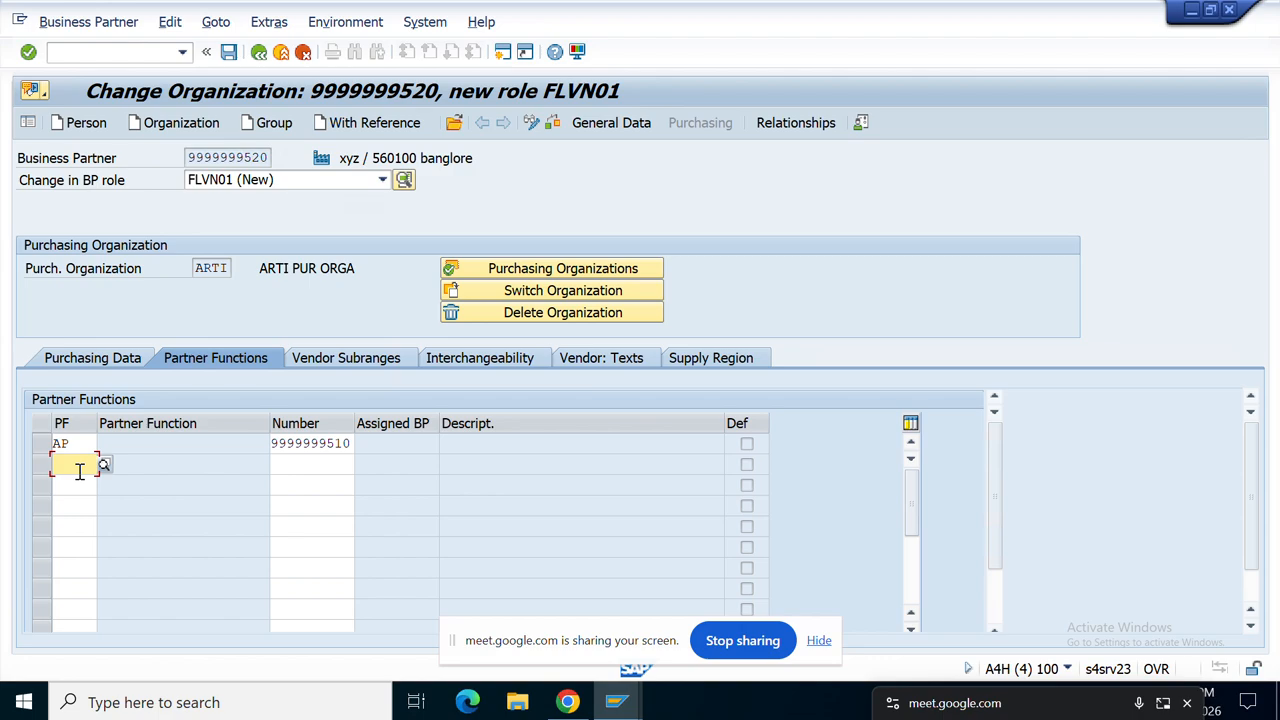
type("AR")
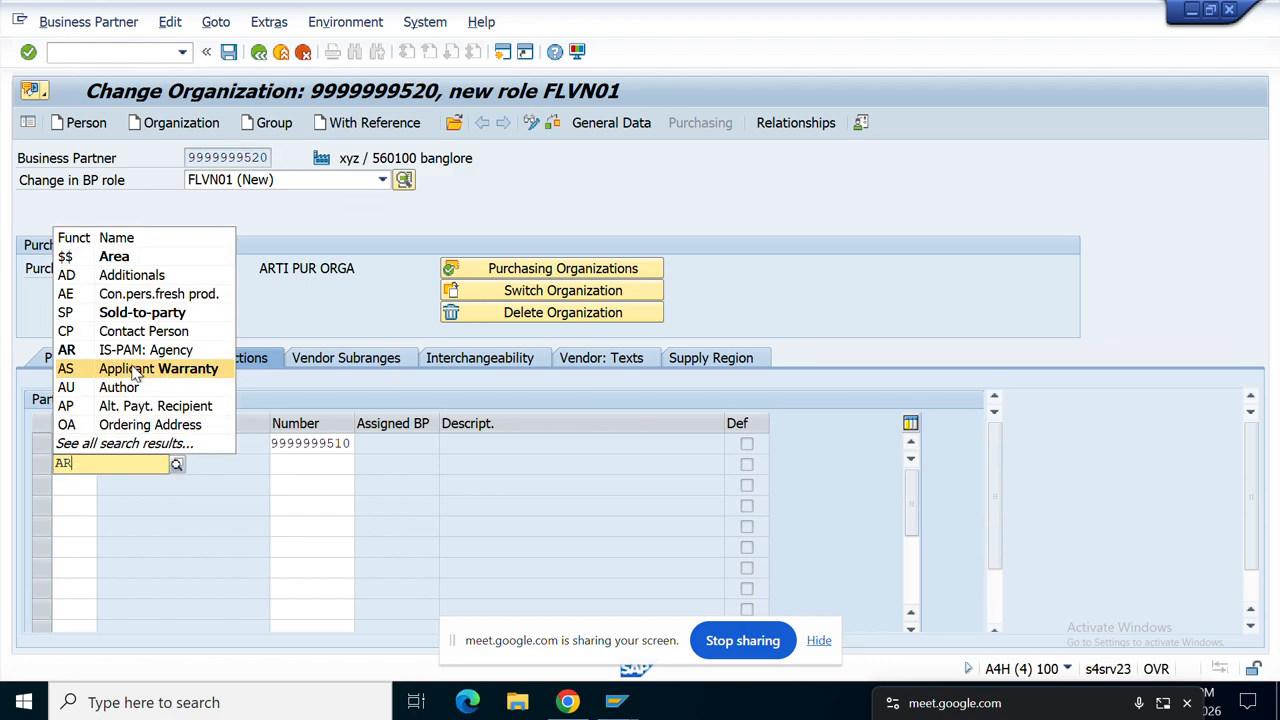
left_click(122, 425)
left_click(73, 484)
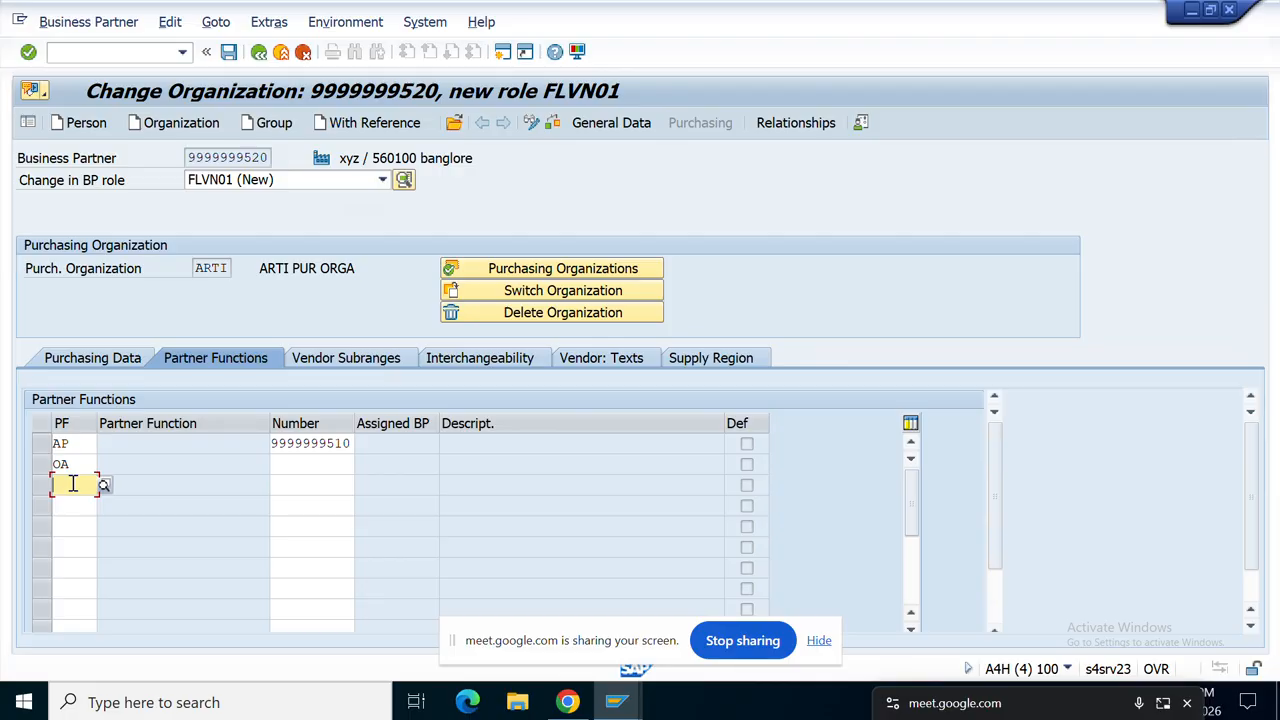
type("G")
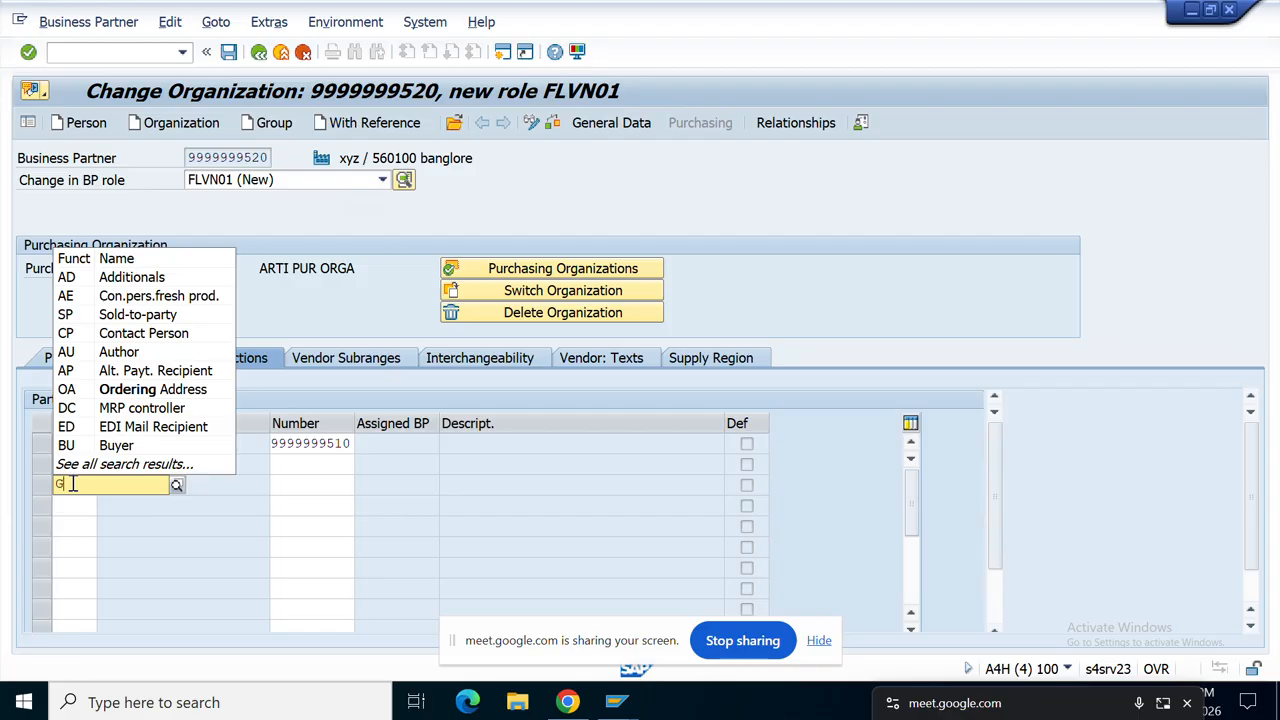
type("R")
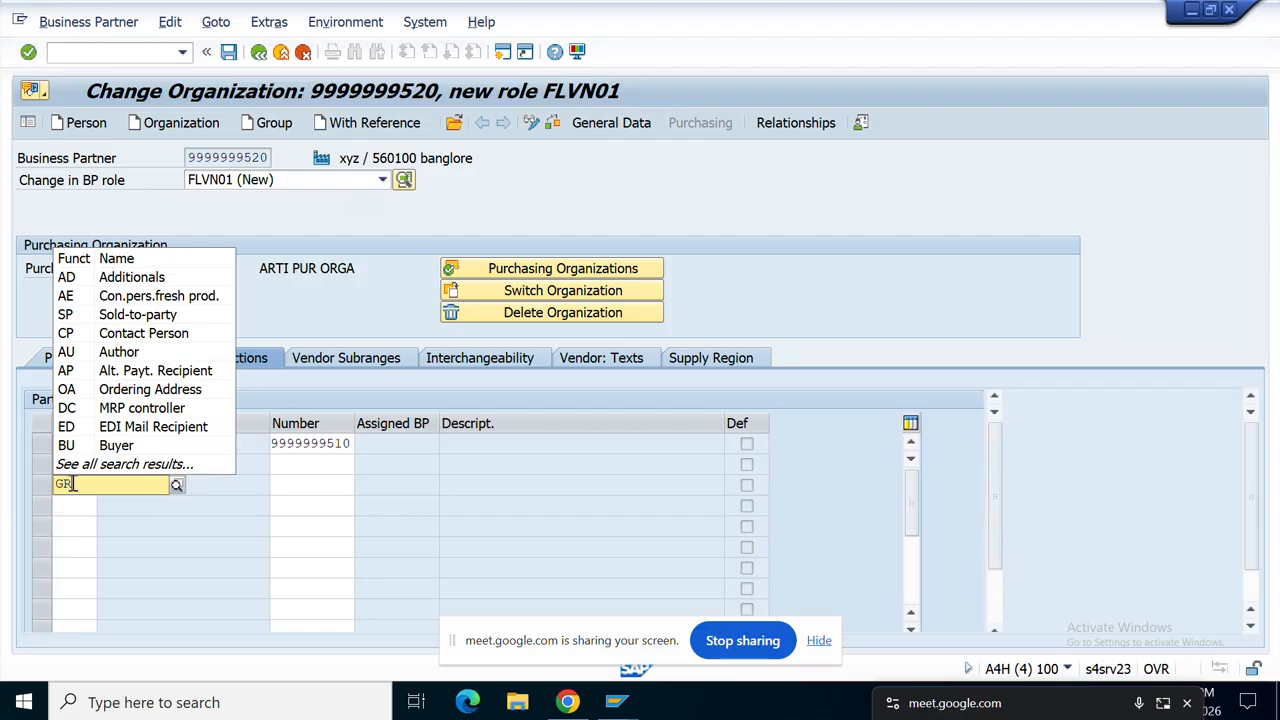
key("BackSpace")
key("BackSpace")
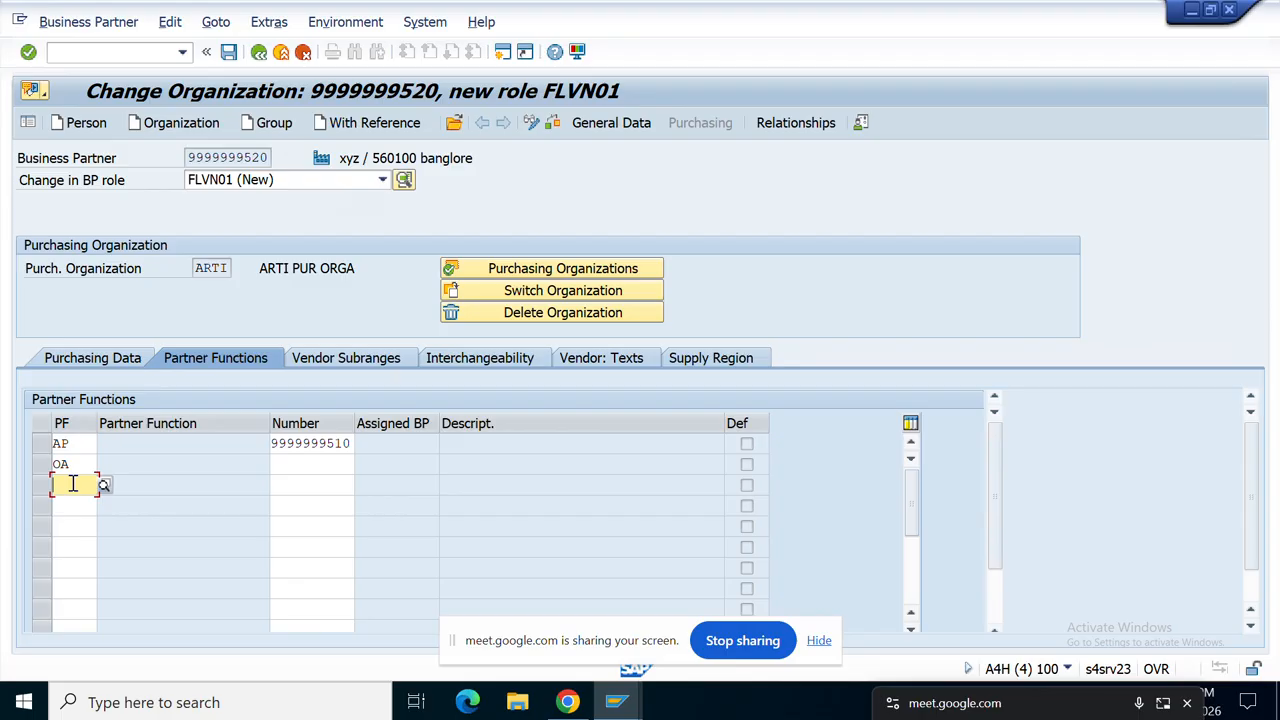
left_click(334, 465)
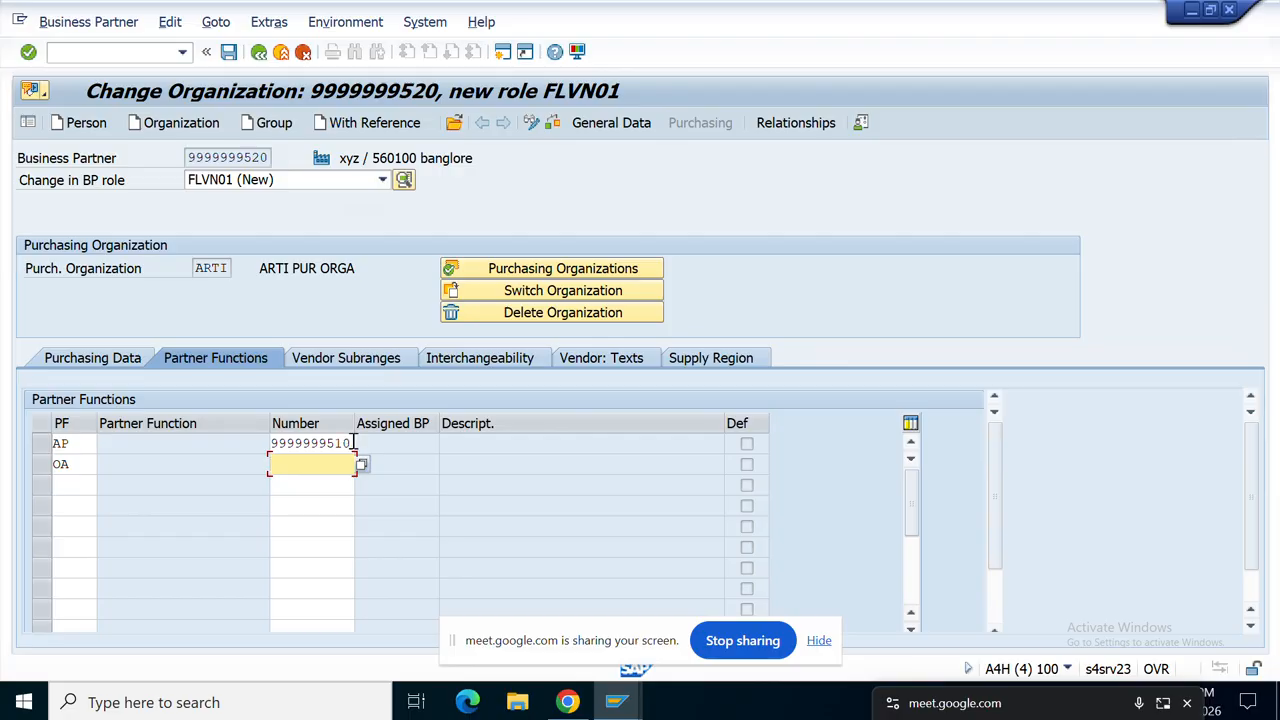
left_click_drag(352, 444, 240, 446)
key("ctrl+c")
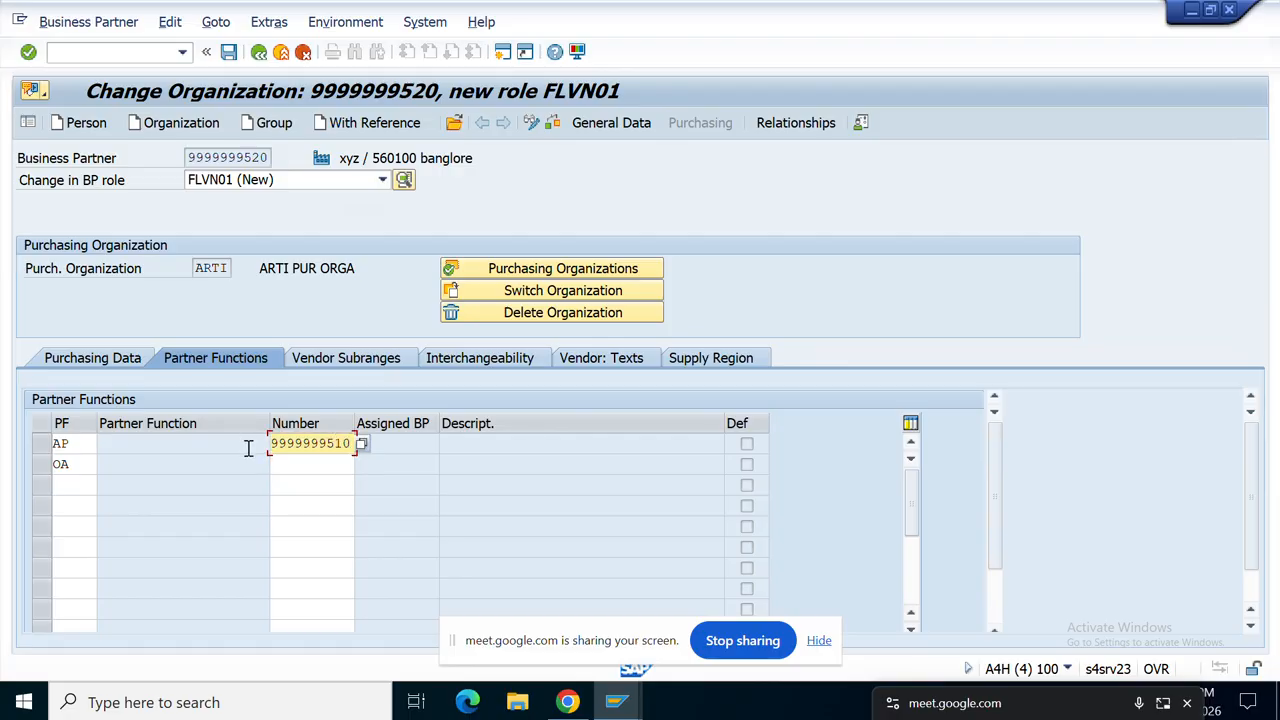
left_click(308, 461)
key("ctrl+v")
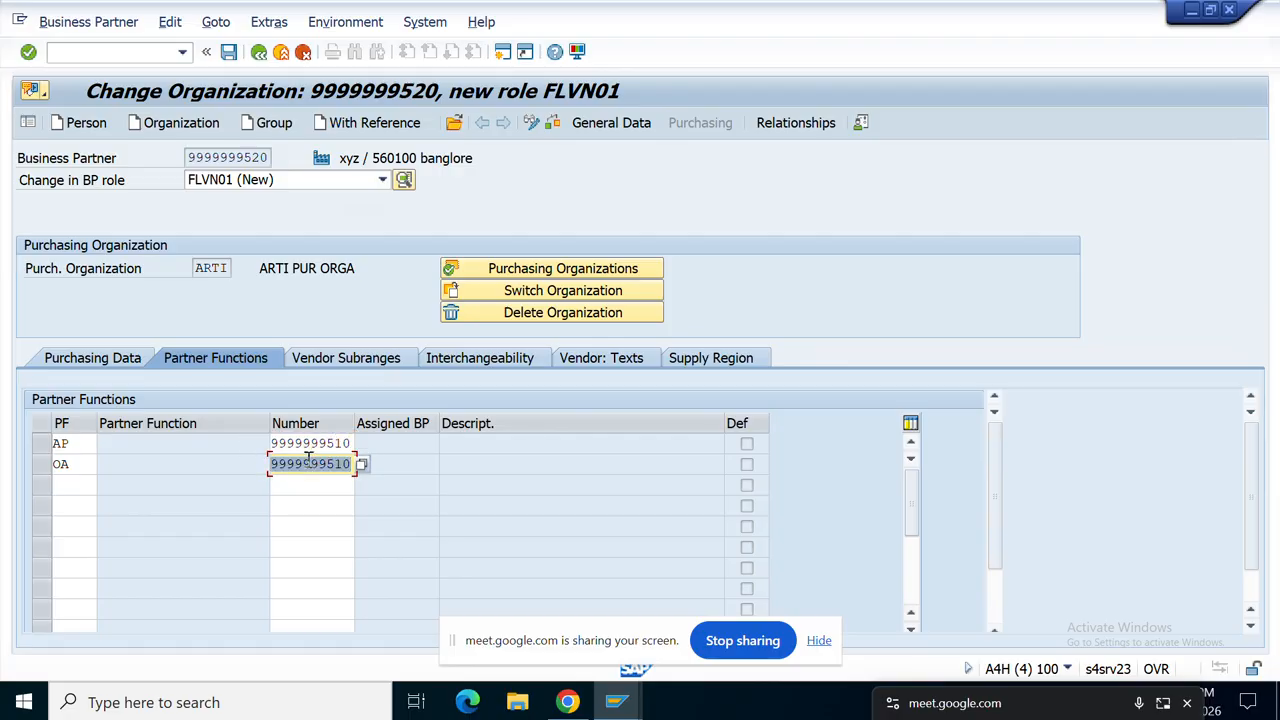
key("Return")
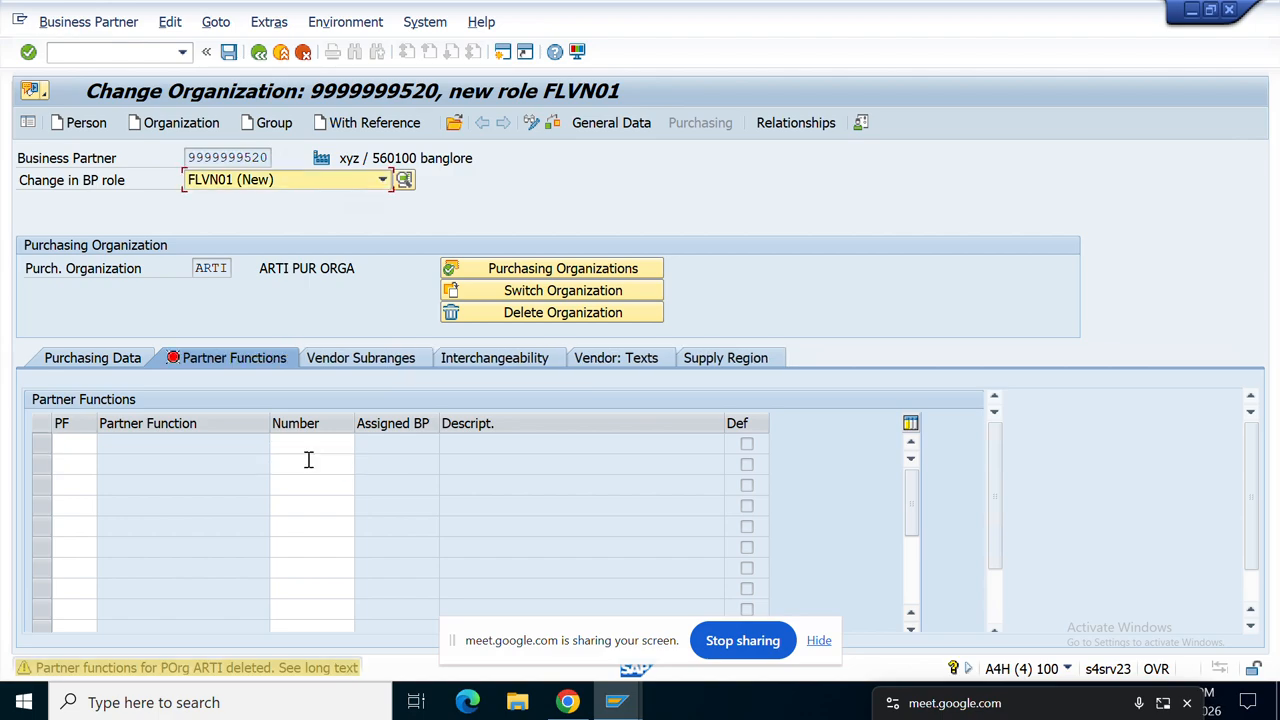
key("Return")
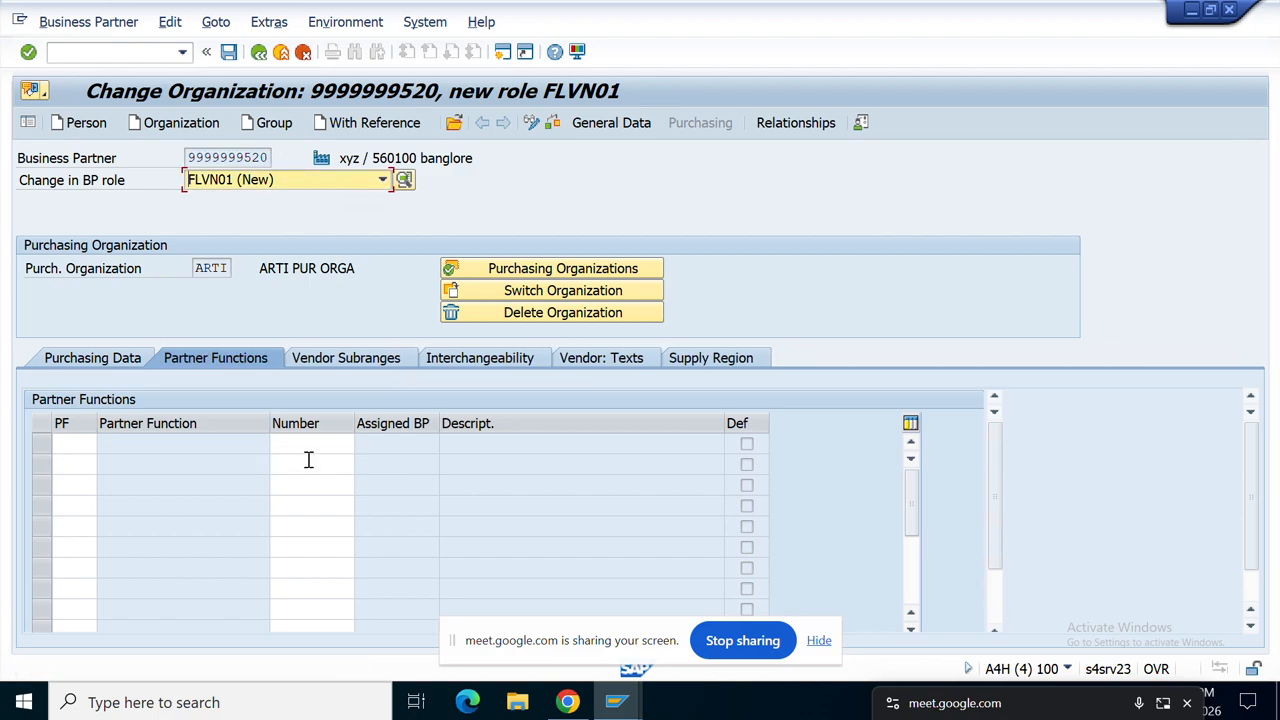
left_click(90, 360)
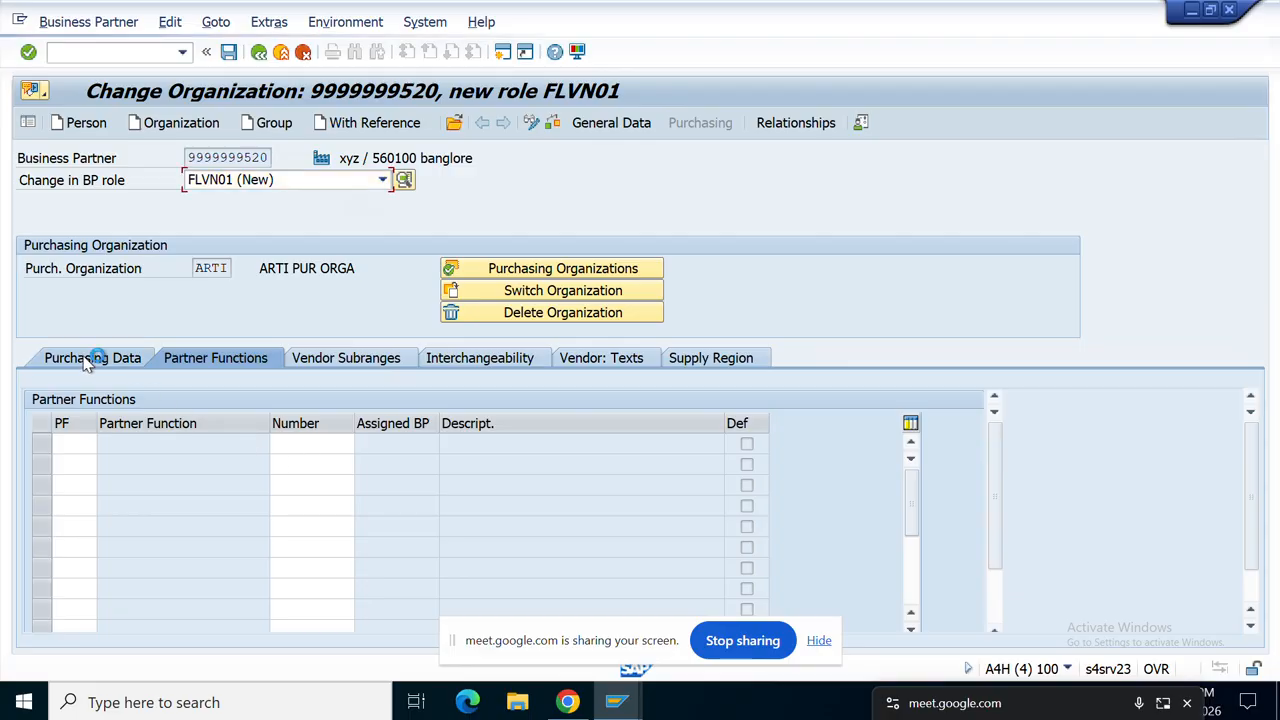
left_click(229, 56)
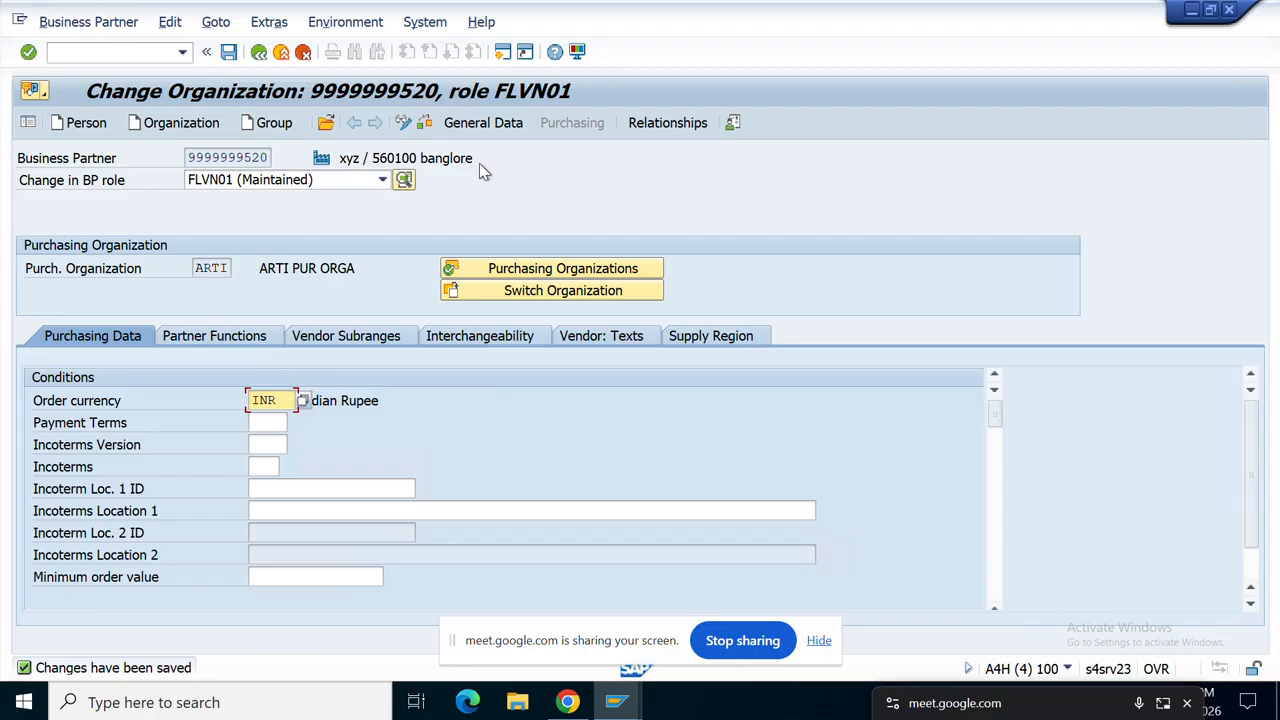
left_click(382, 180)
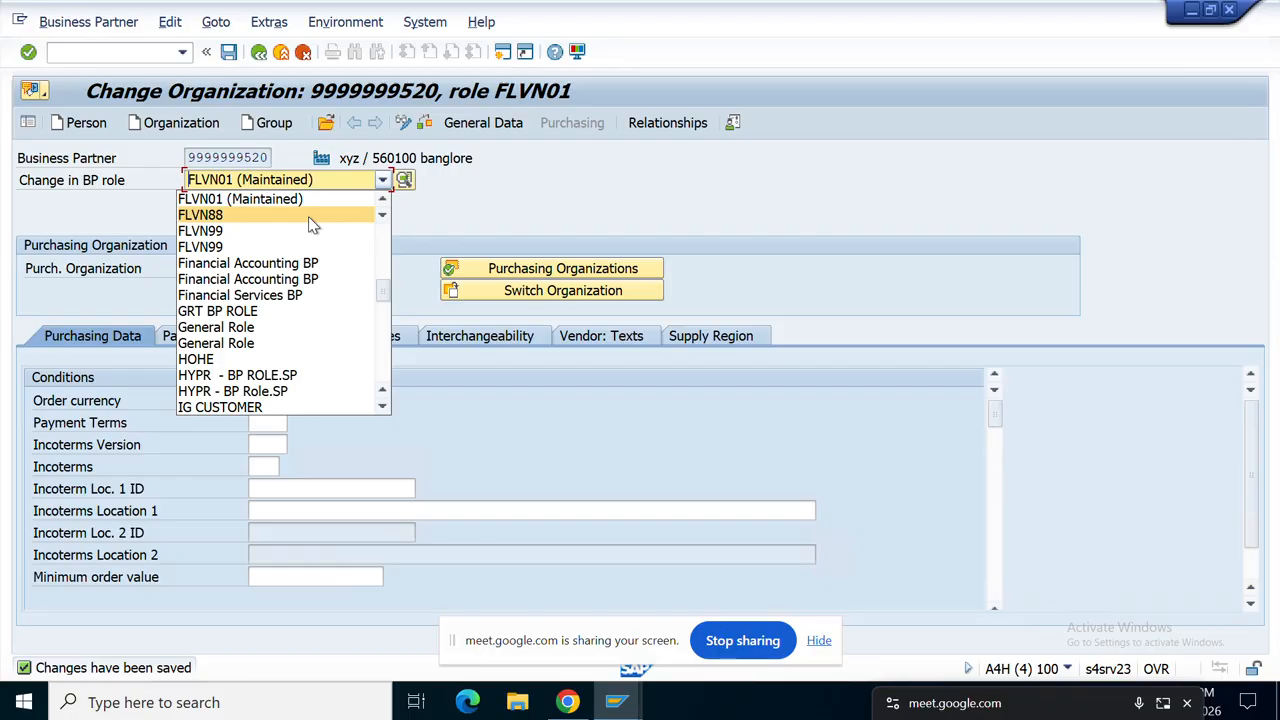
key("Up")
key("Up")
key("Up")
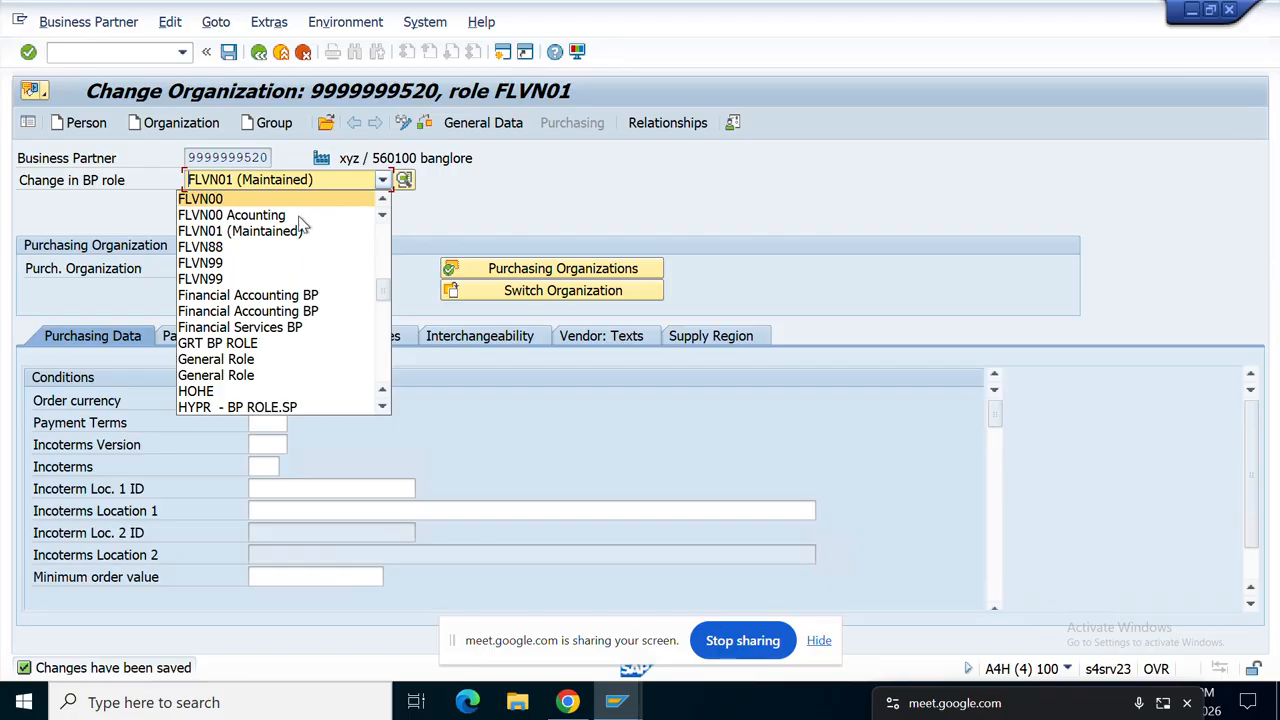
left_click(280, 216)
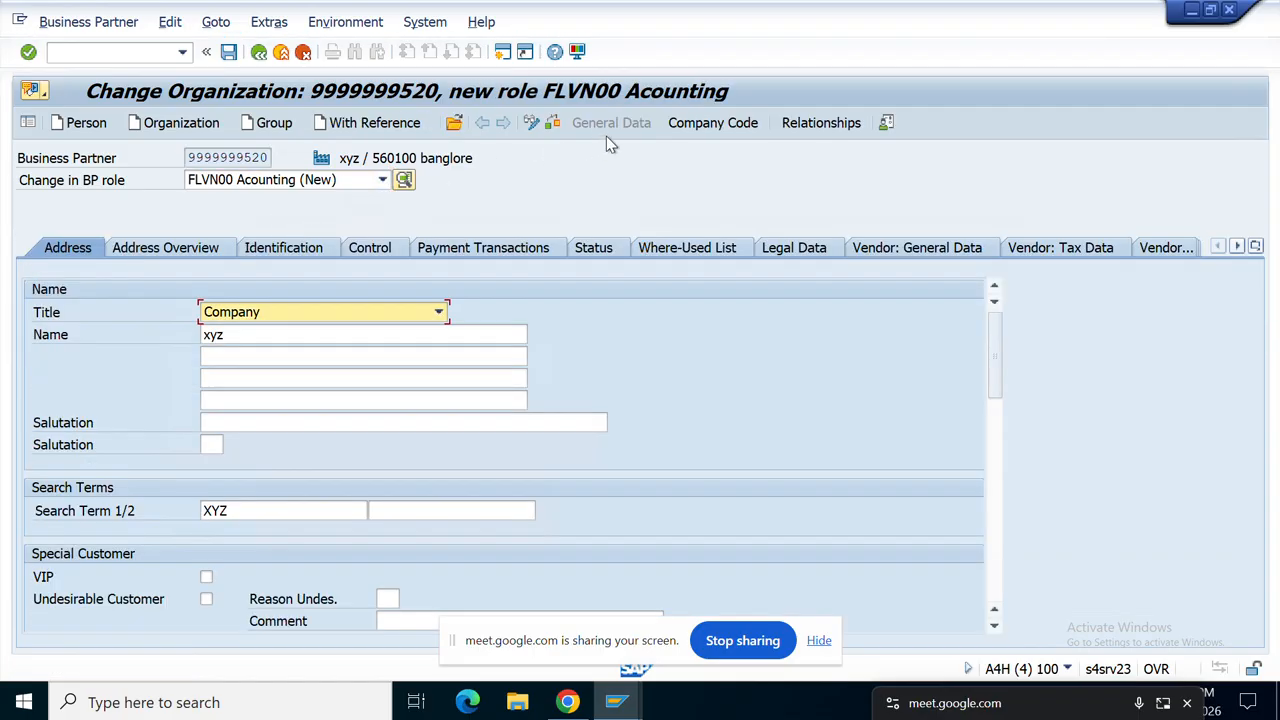
left_click(718, 124)
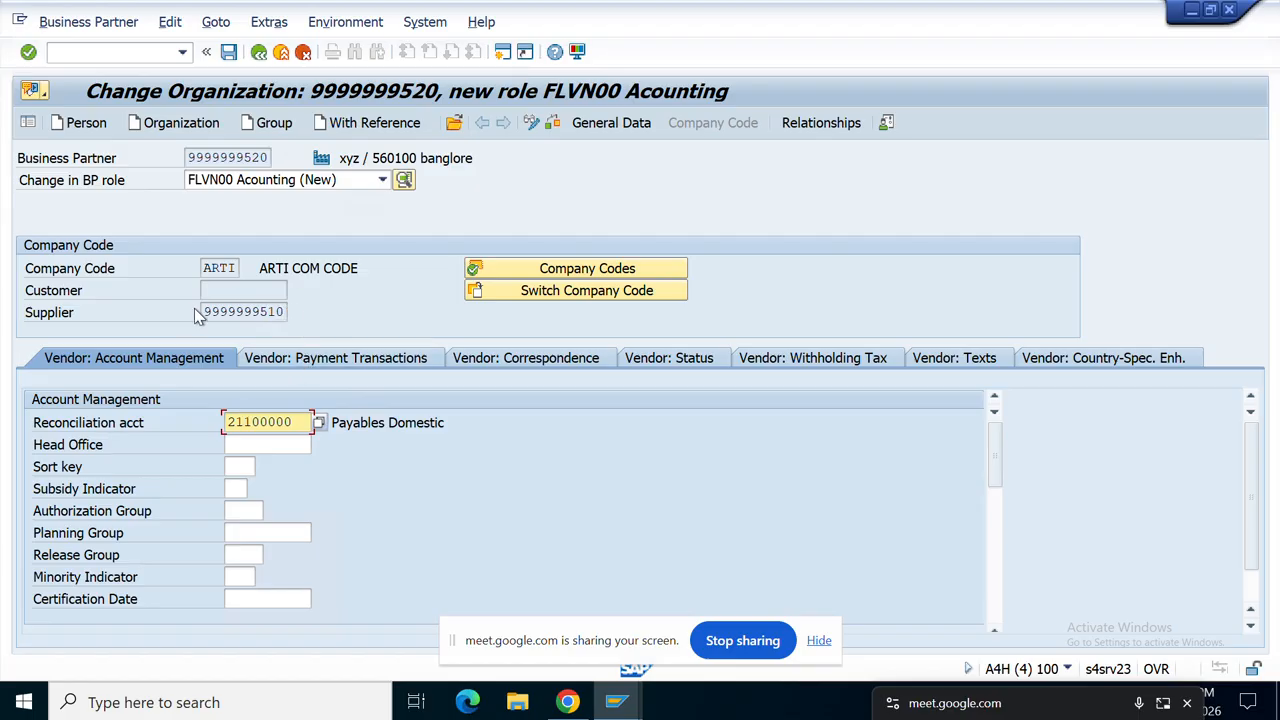
left_click_drag(201, 312, 307, 319)
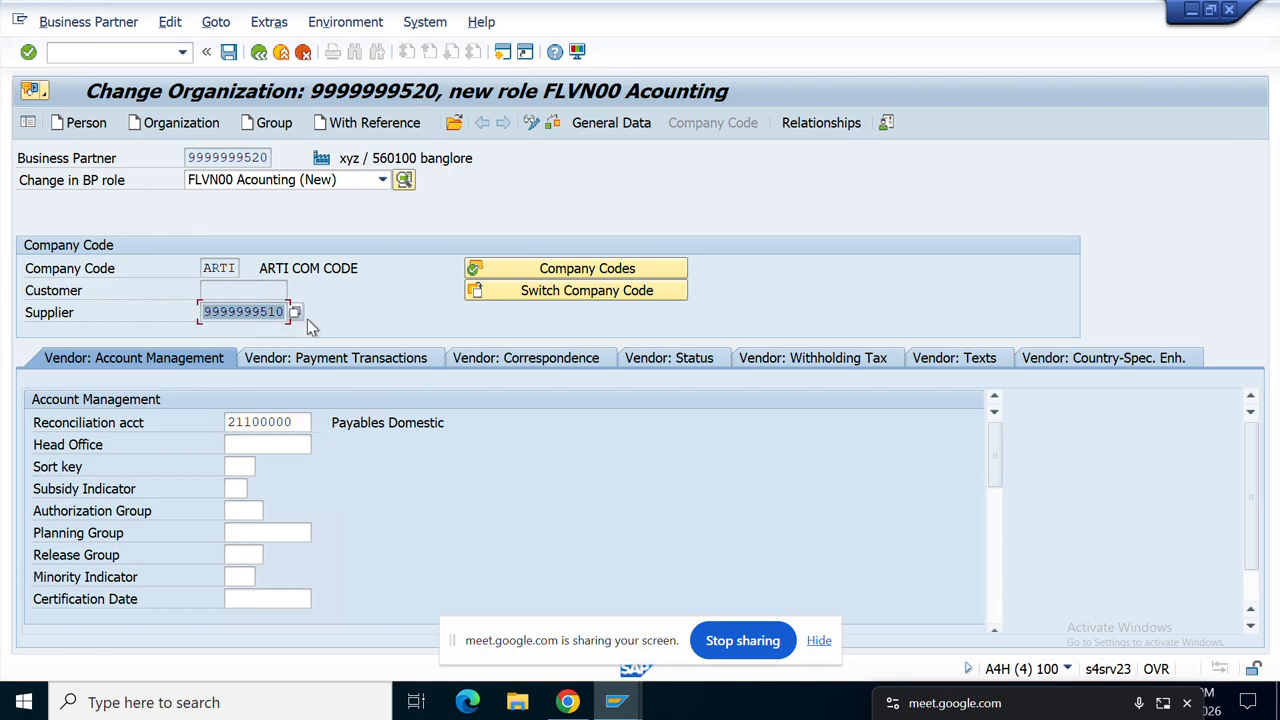
left_click(309, 320)
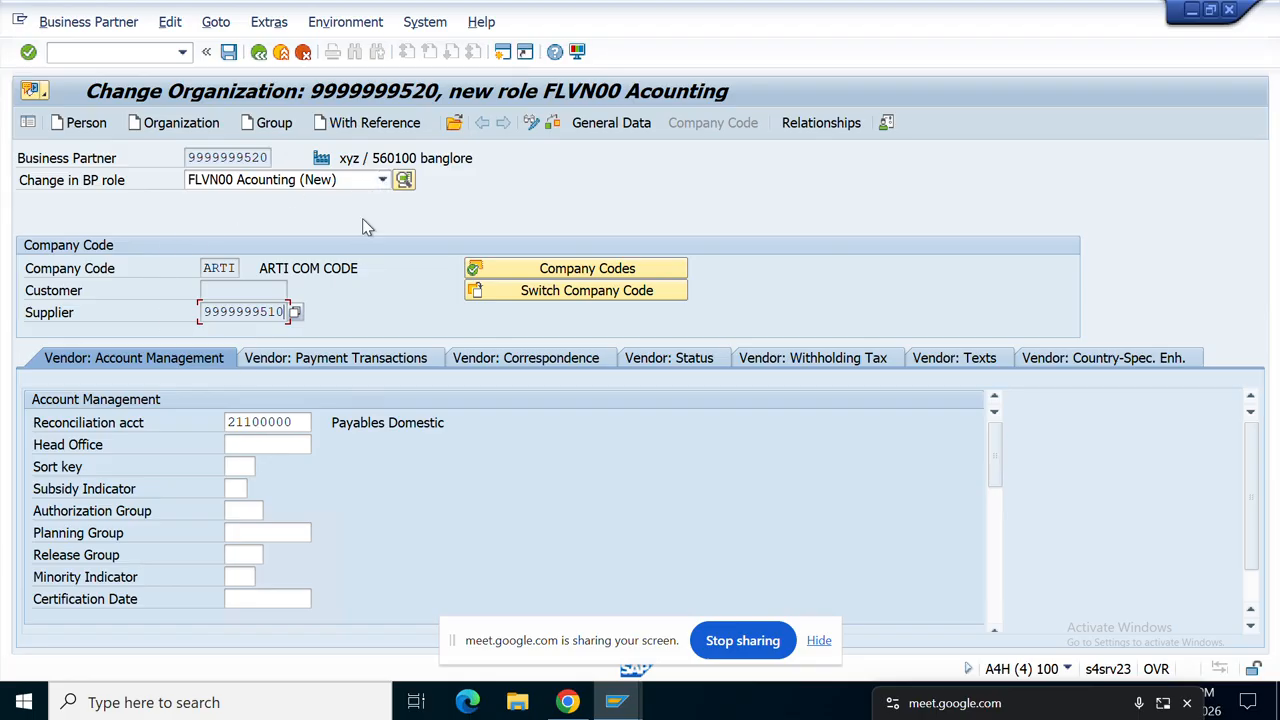
left_click(382, 181)
left_click(383, 184)
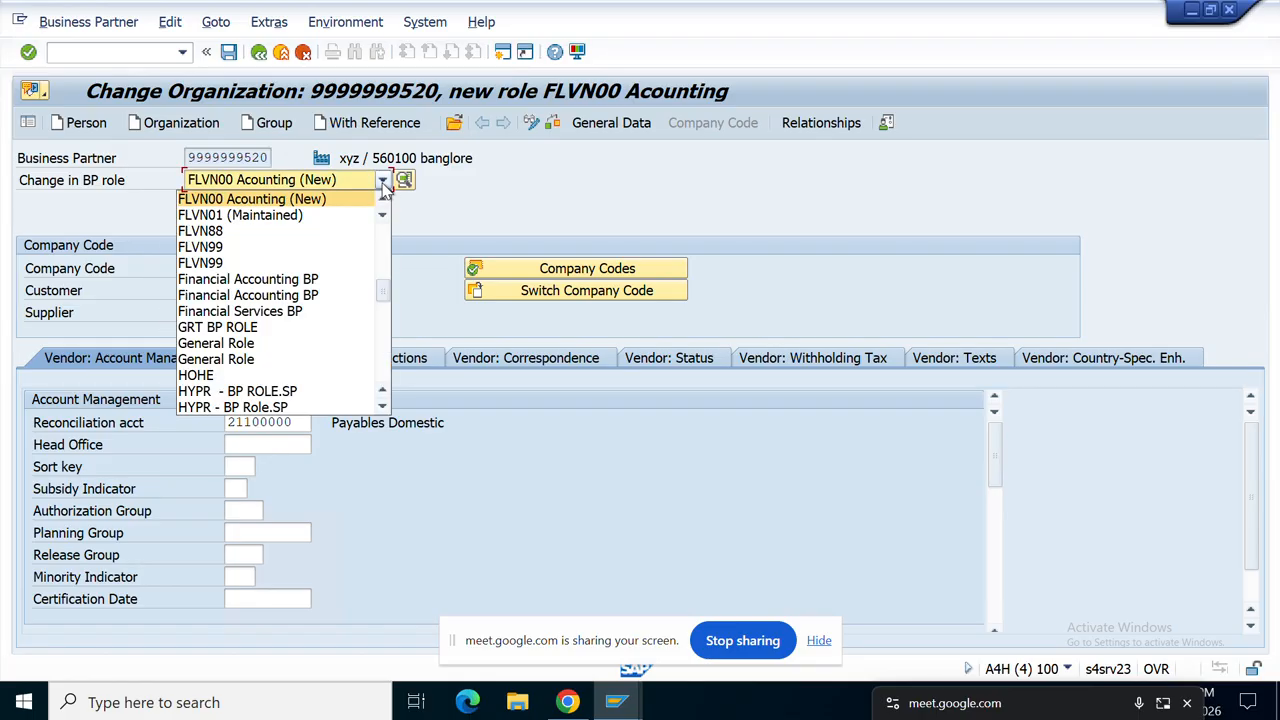
left_click(381, 202)
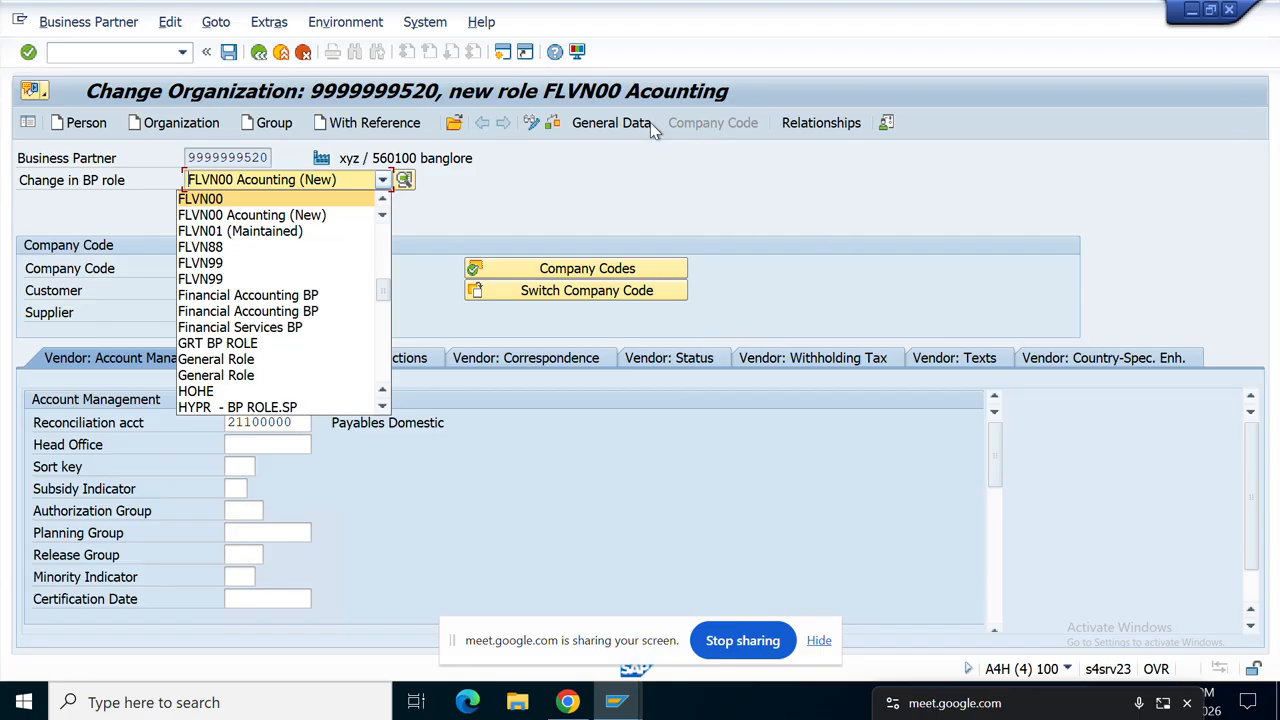
left_click(568, 515)
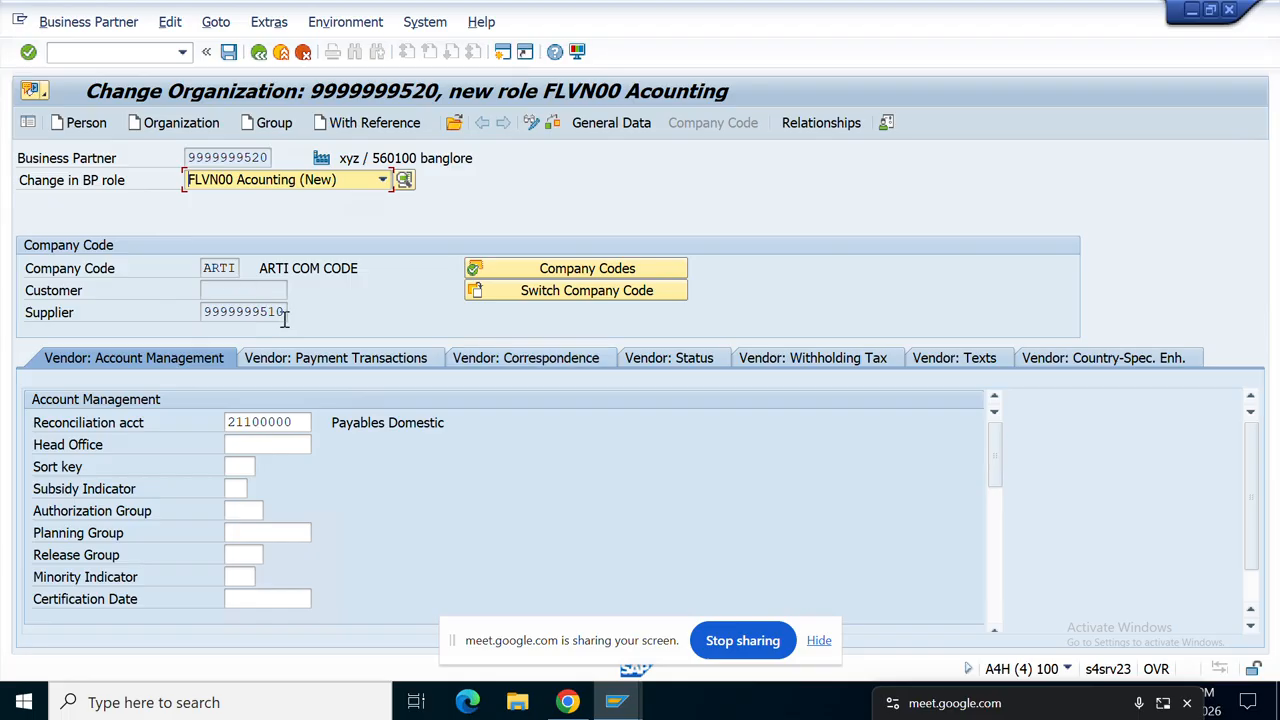
left_click_drag(272, 316, 180, 316)
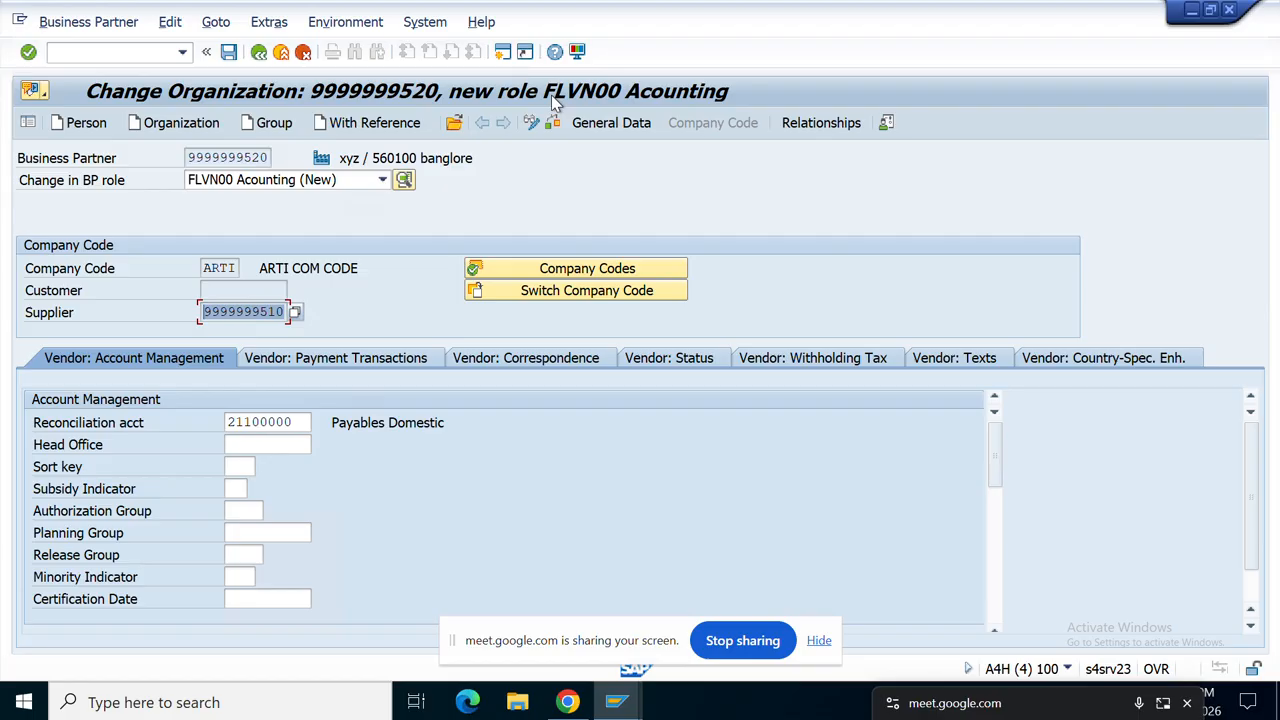
left_click(622, 124)
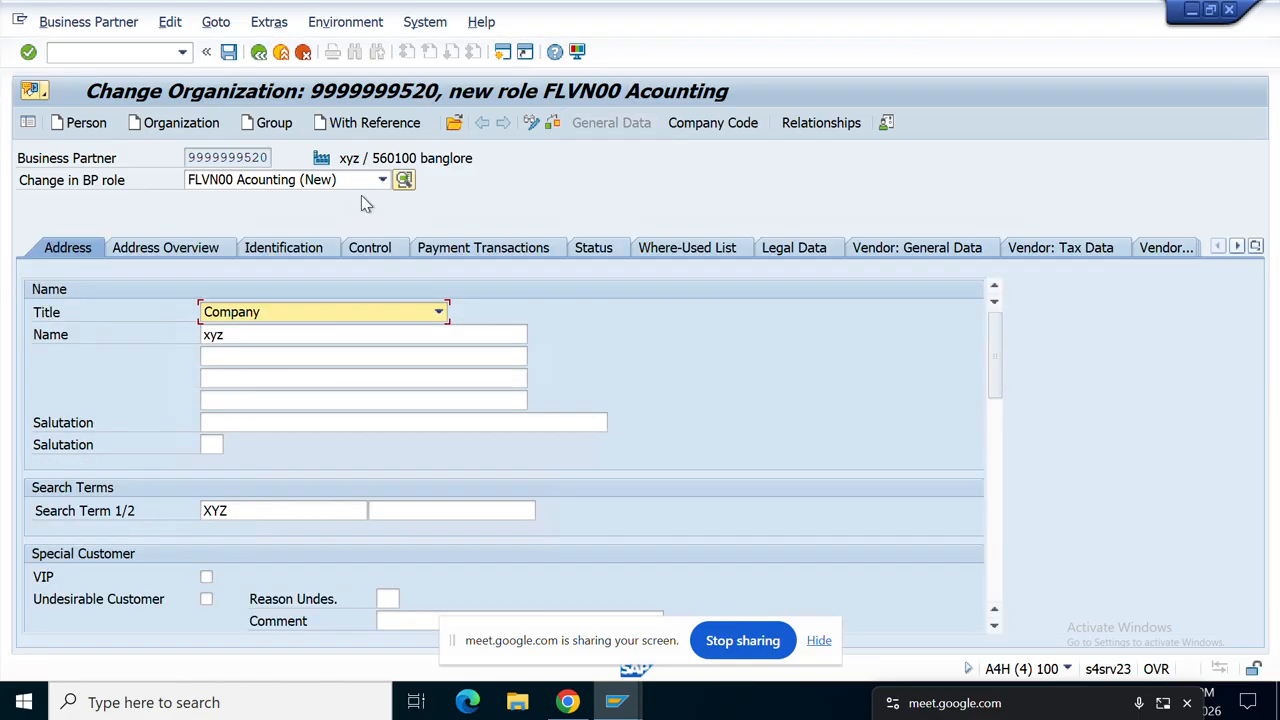
left_click(383, 181)
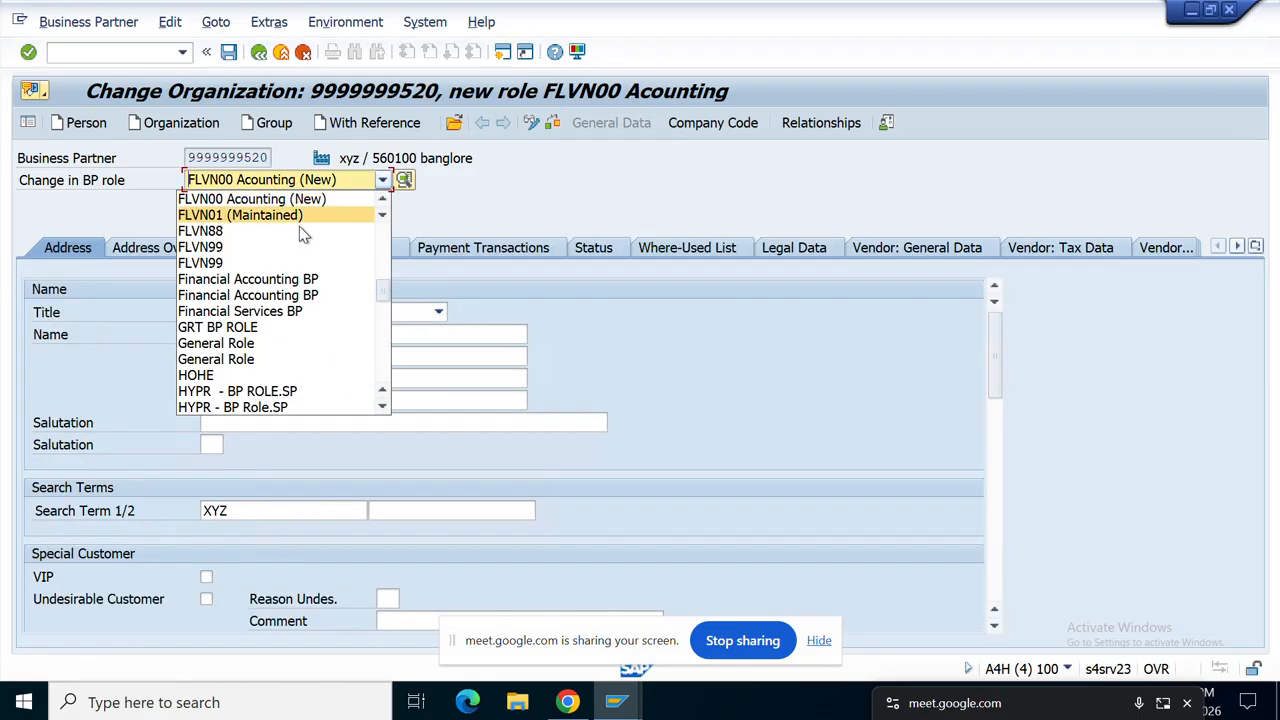
key("g")
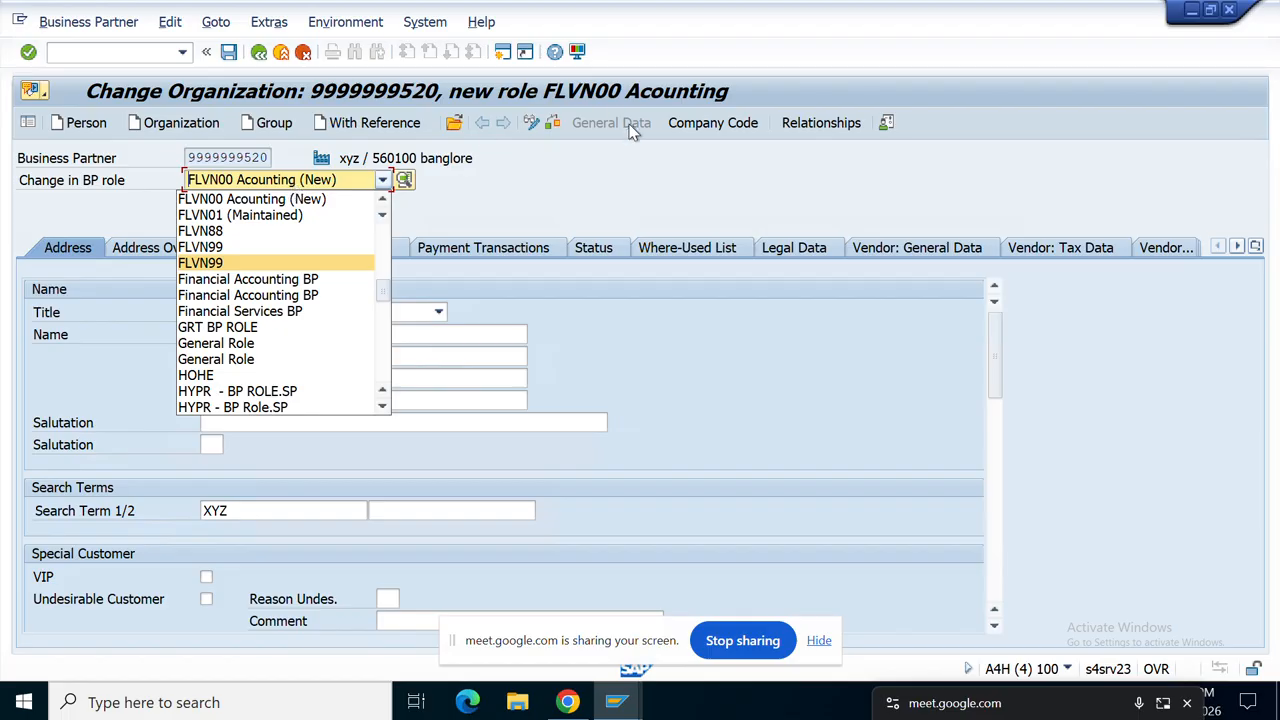
left_click(725, 128)
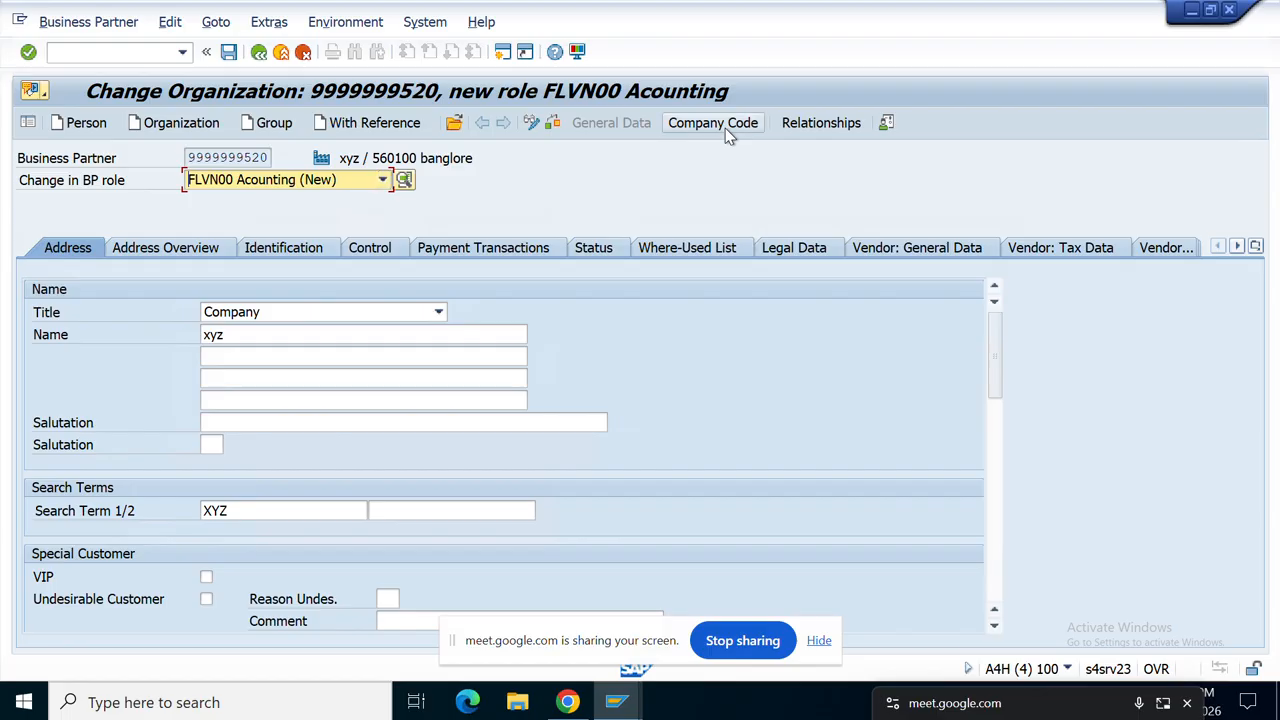
left_click(725, 128)
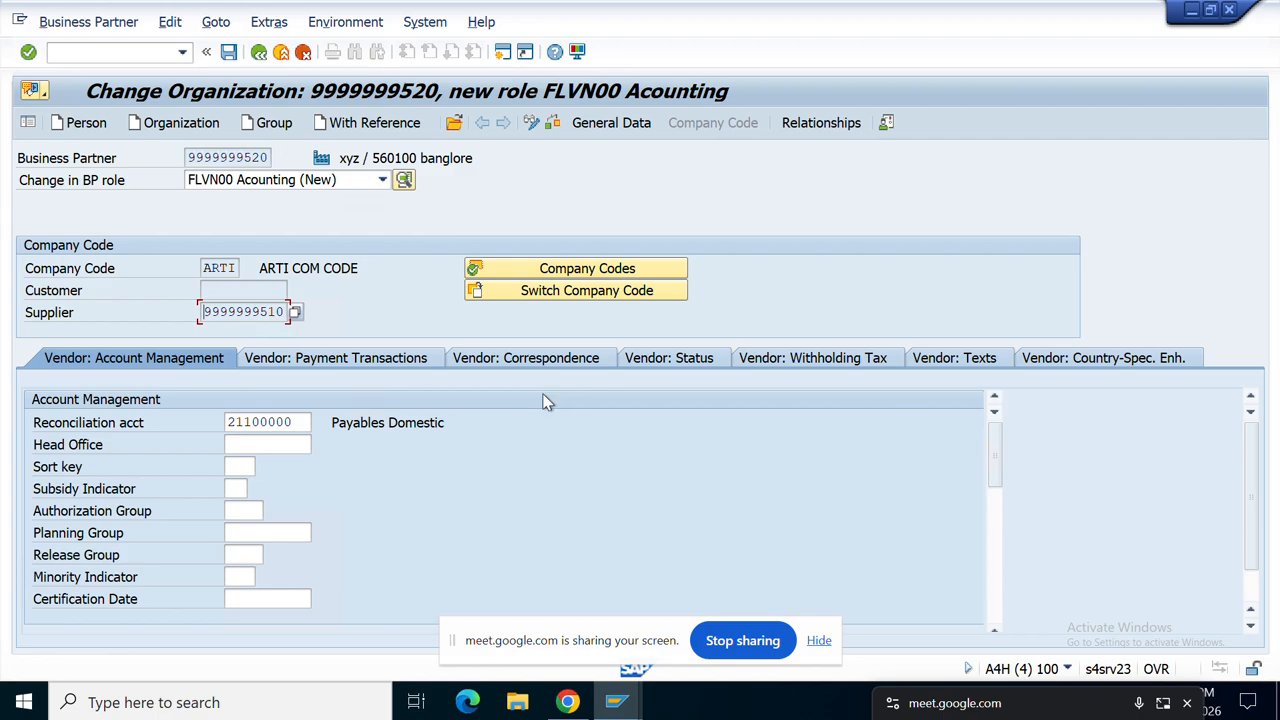
left_click(418, 422)
left_click(383, 181)
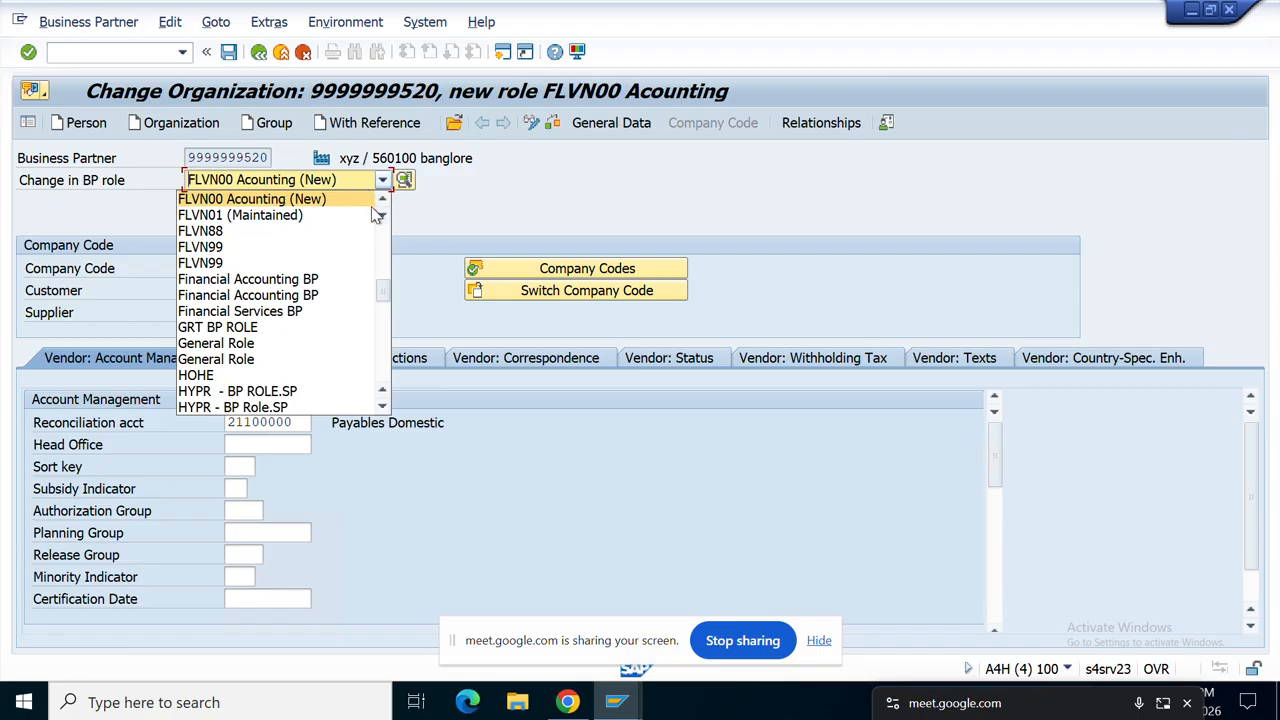
left_click(384, 197)
left_click(384, 197)
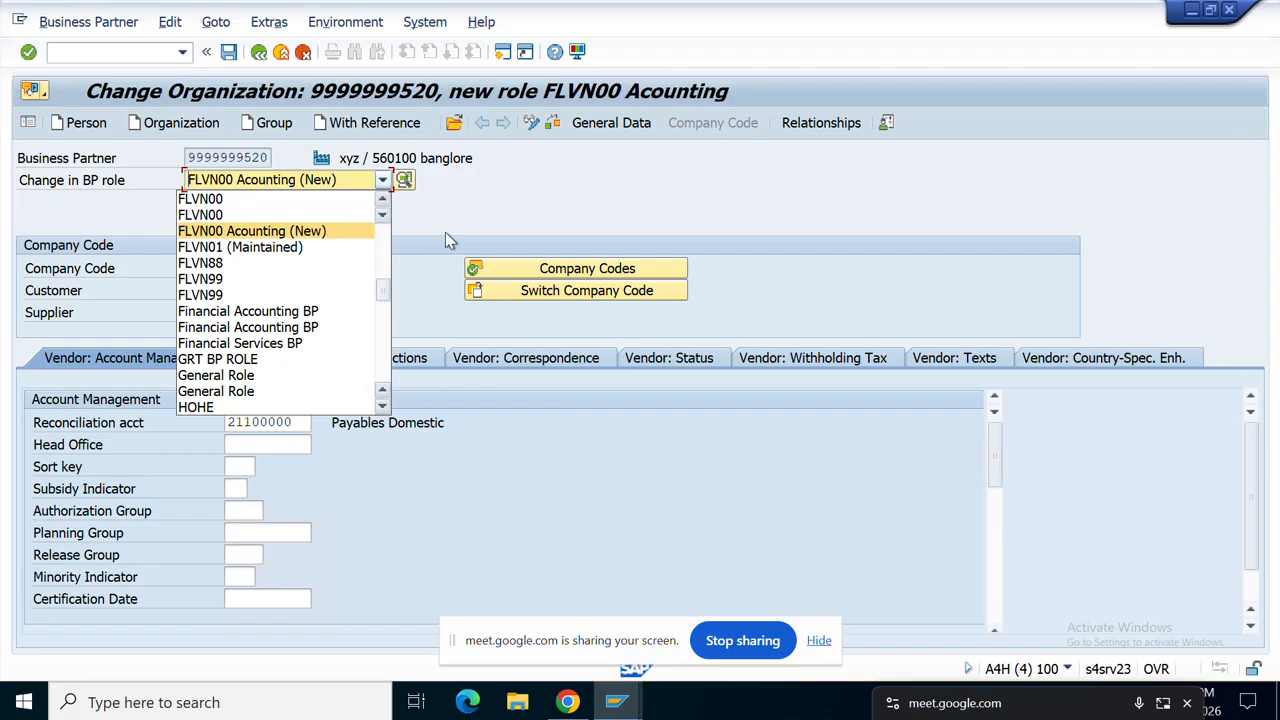
left_click(494, 219)
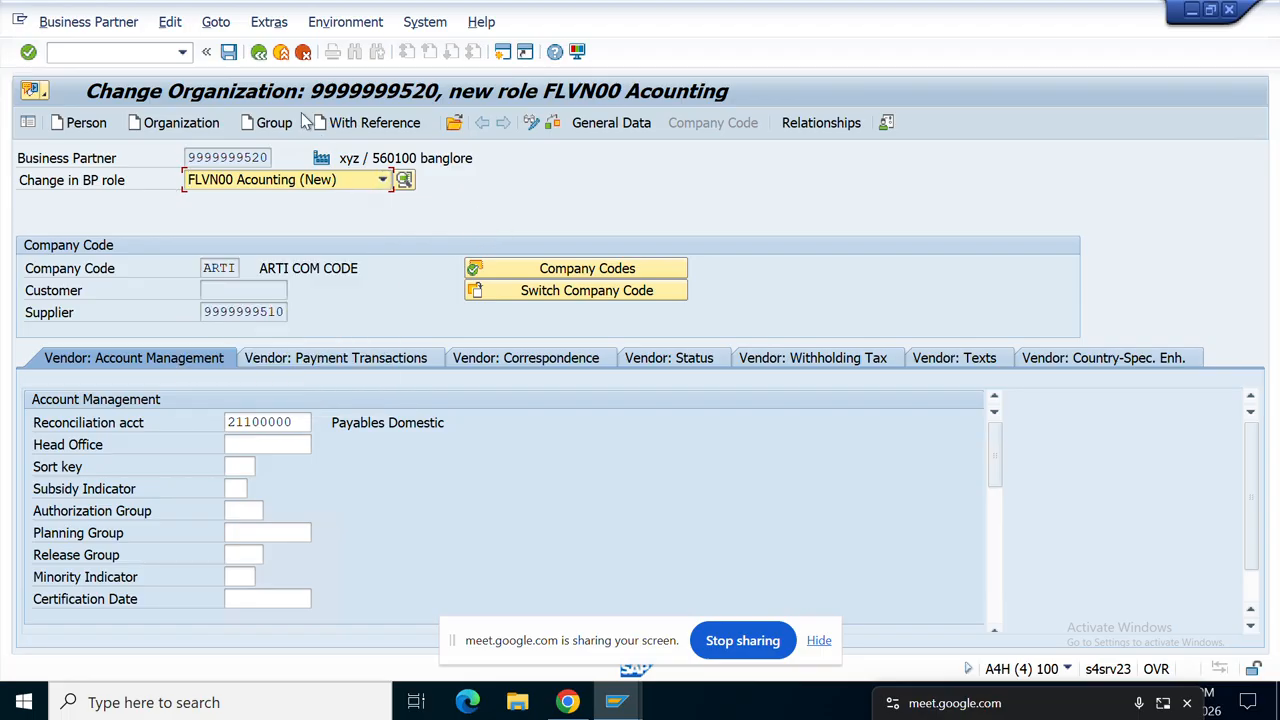
left_click(258, 55)
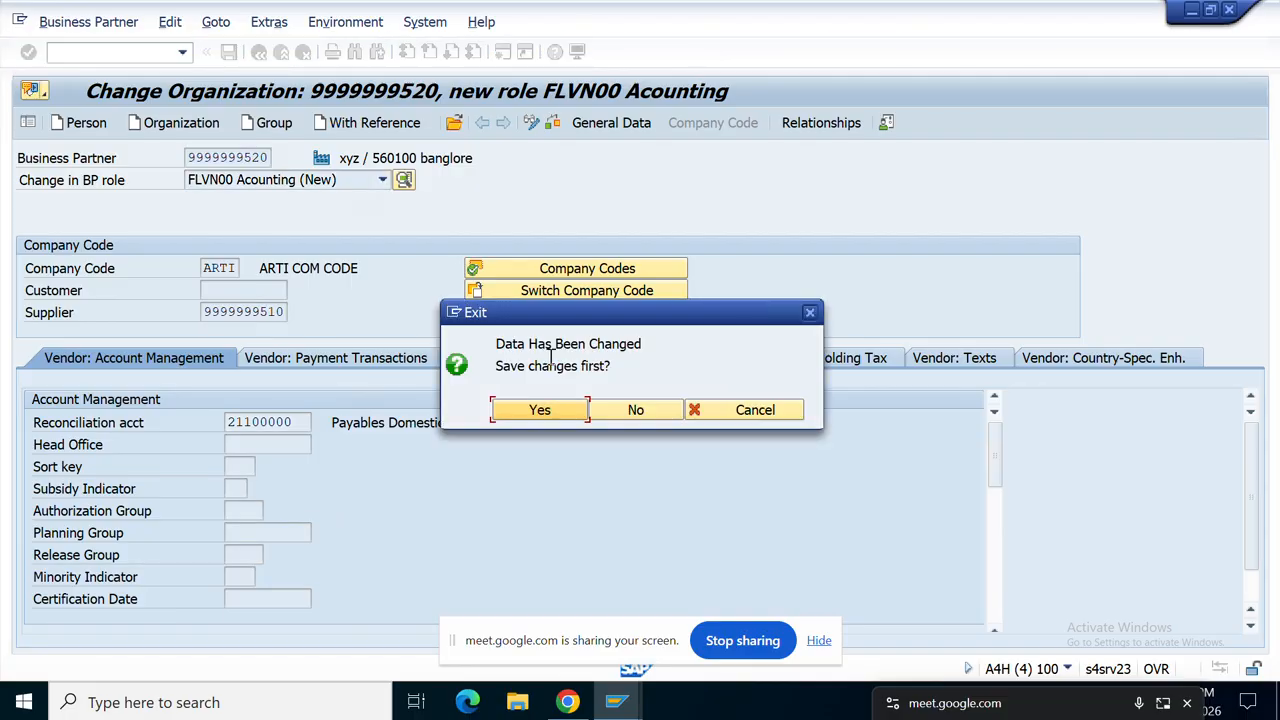
left_click(536, 414)
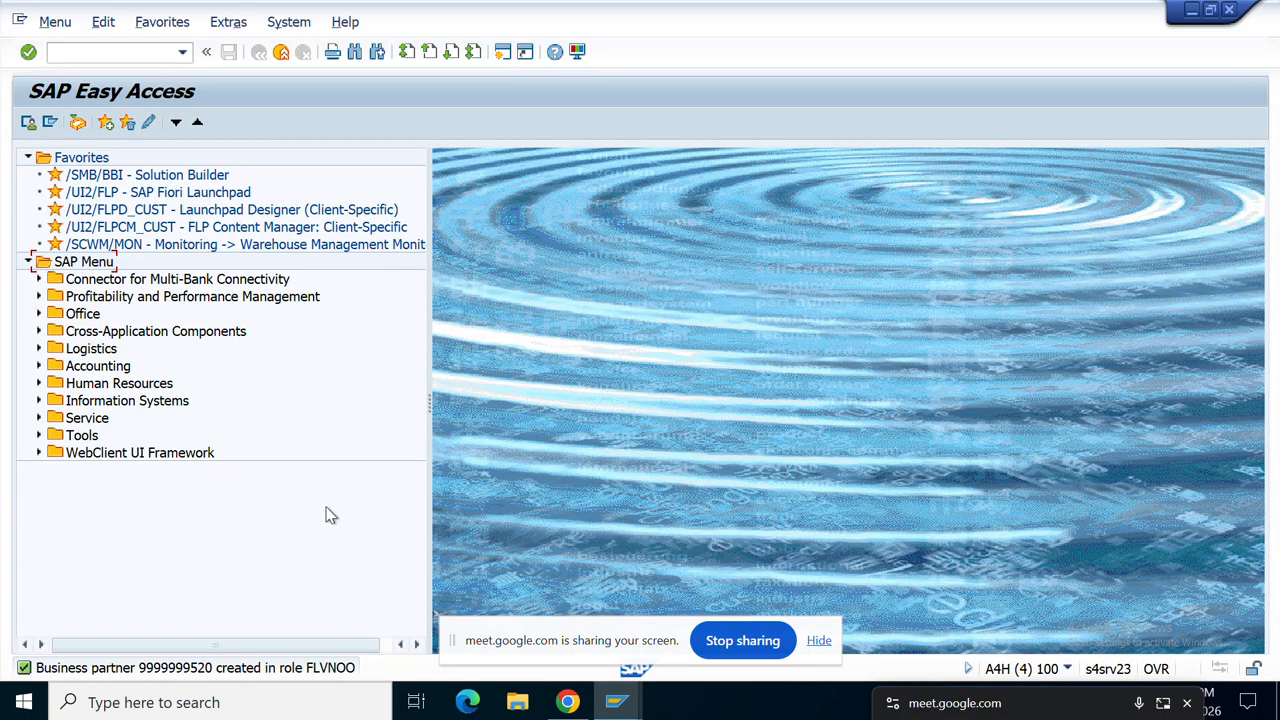
Step: Run transaction MM60 with plant ART1 picked from the history list
left_click(565, 350)
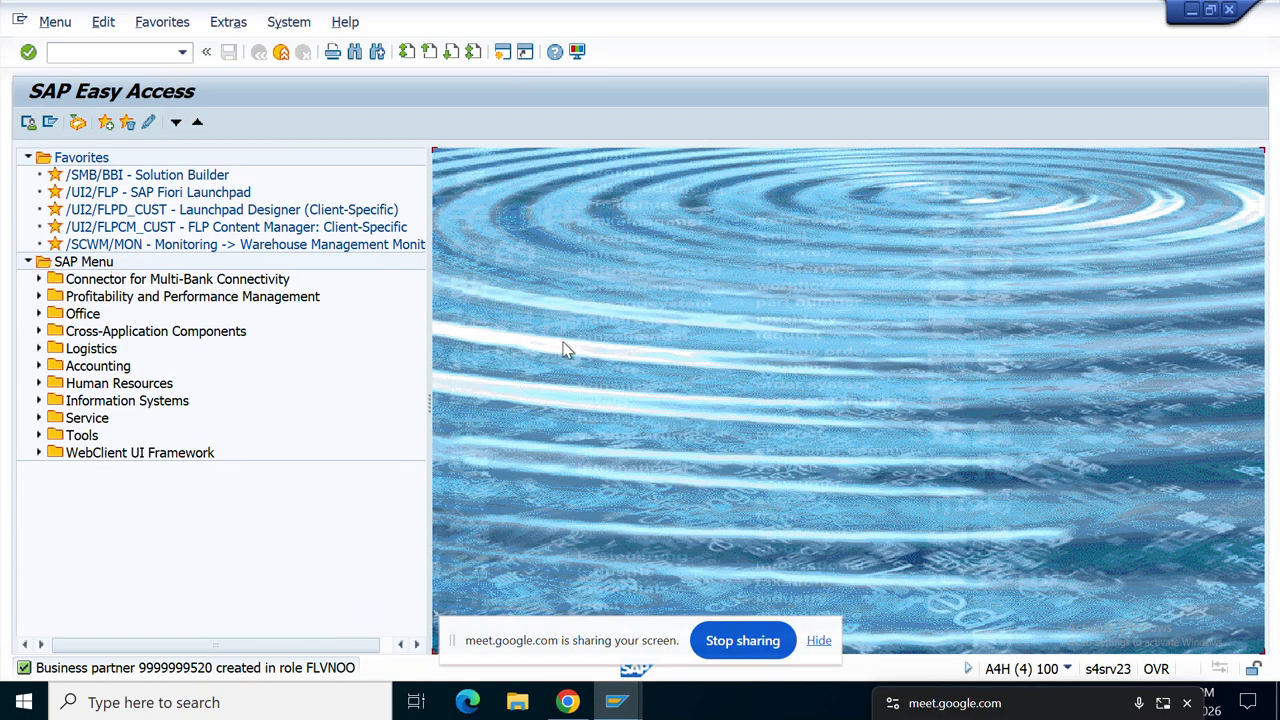
left_click(113, 52)
type("mm")
key("BackSpace")
key("BackSpace")
type("MM60")
key("Return")
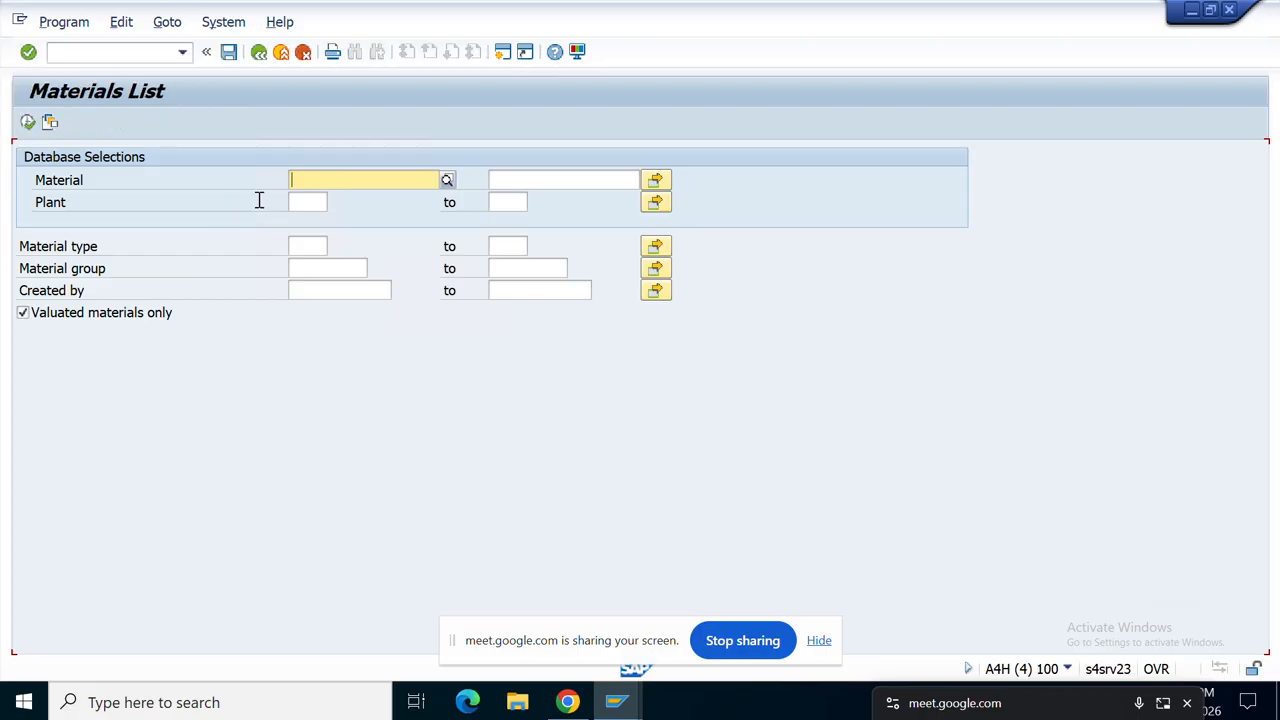
left_click(305, 201)
key("space")
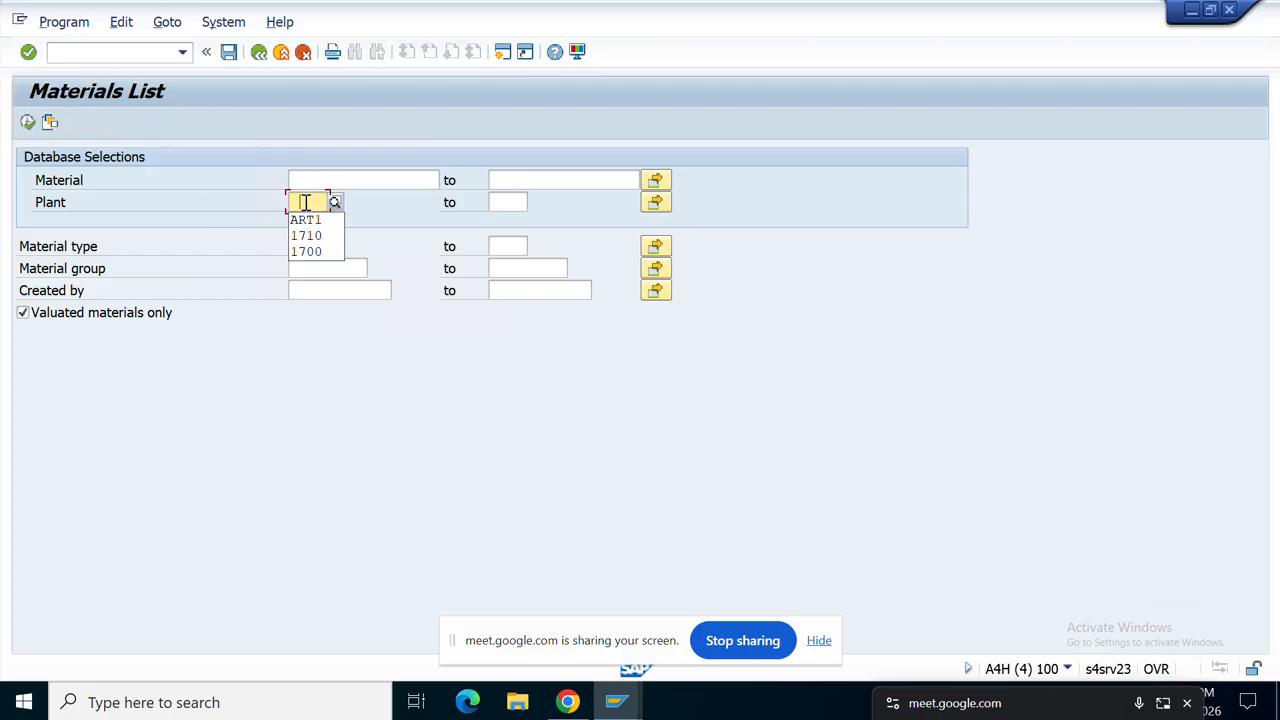
left_click(312, 218)
left_click(29, 131)
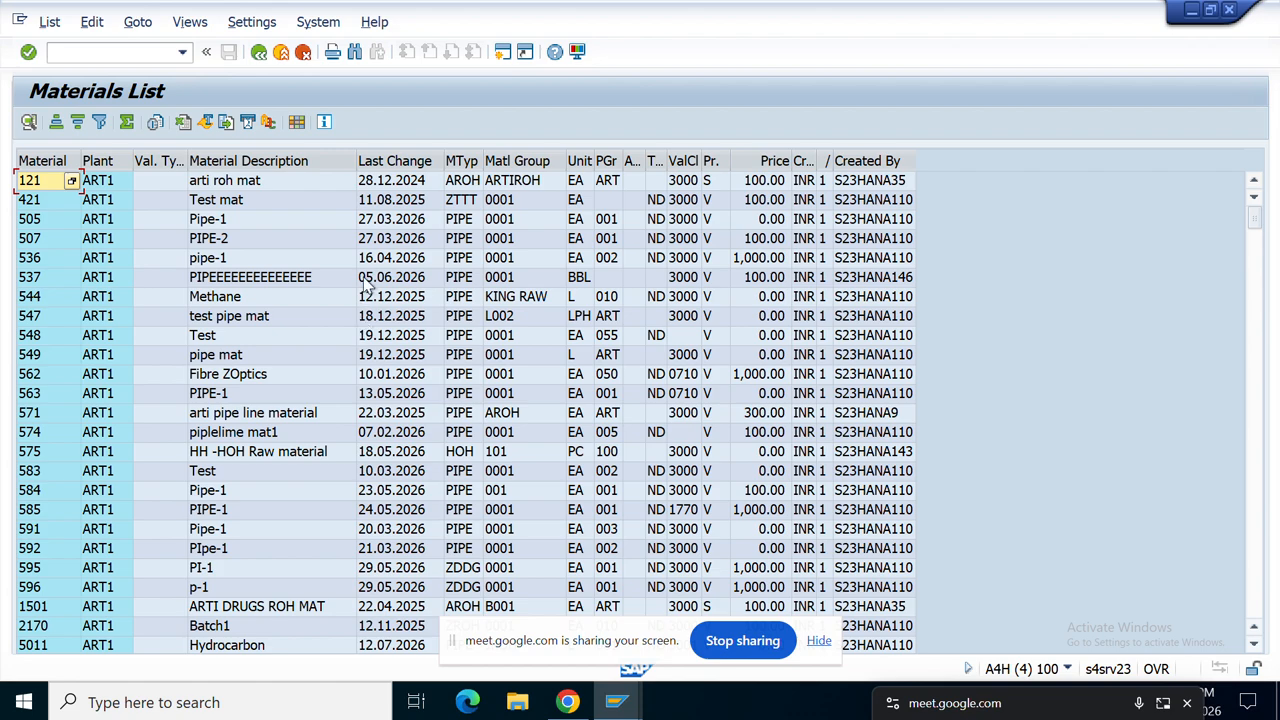
Step: Sort the materials list by Last Change, newest first, and widen the Material column
left_click(395, 160)
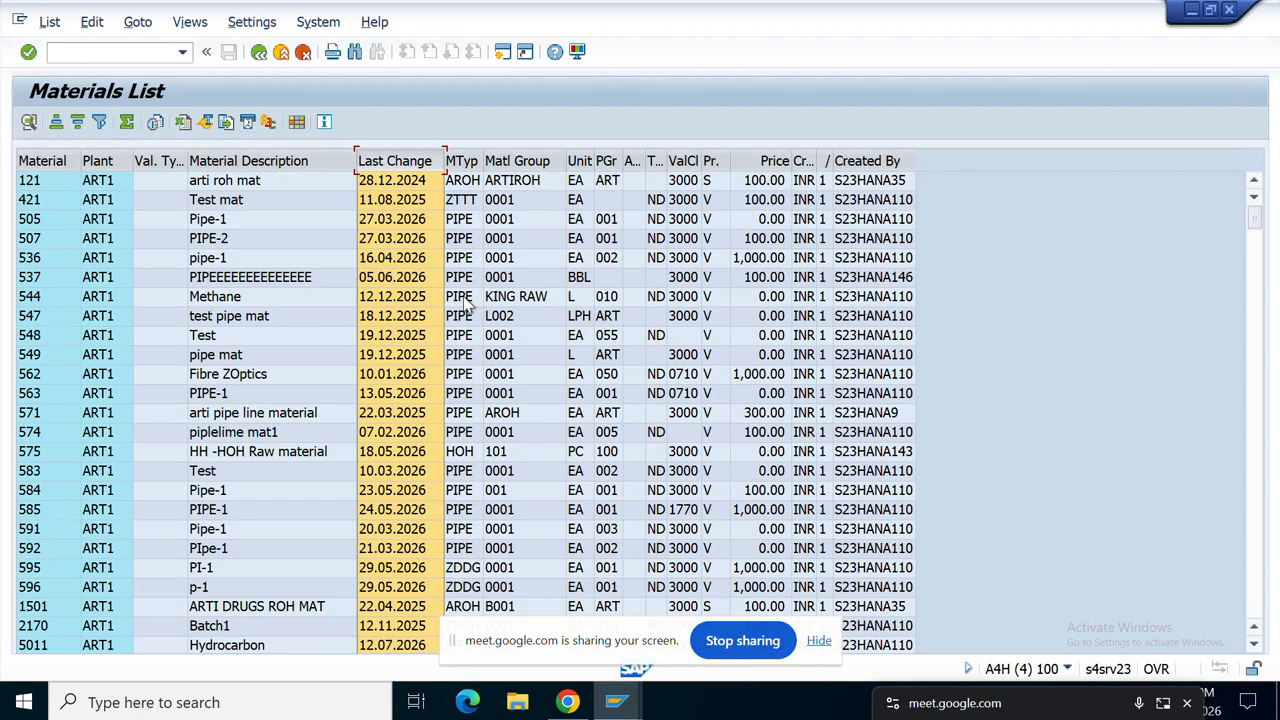
left_click(77, 124)
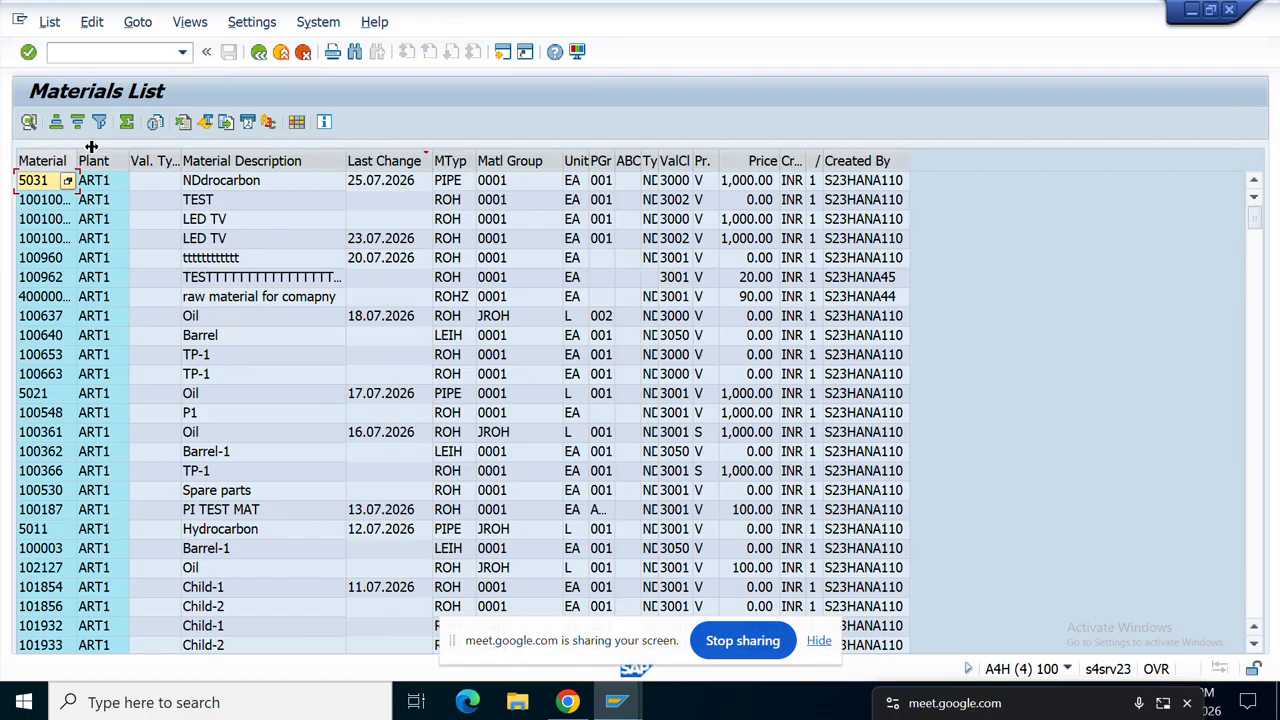
left_click_drag(91, 147, 179, 140)
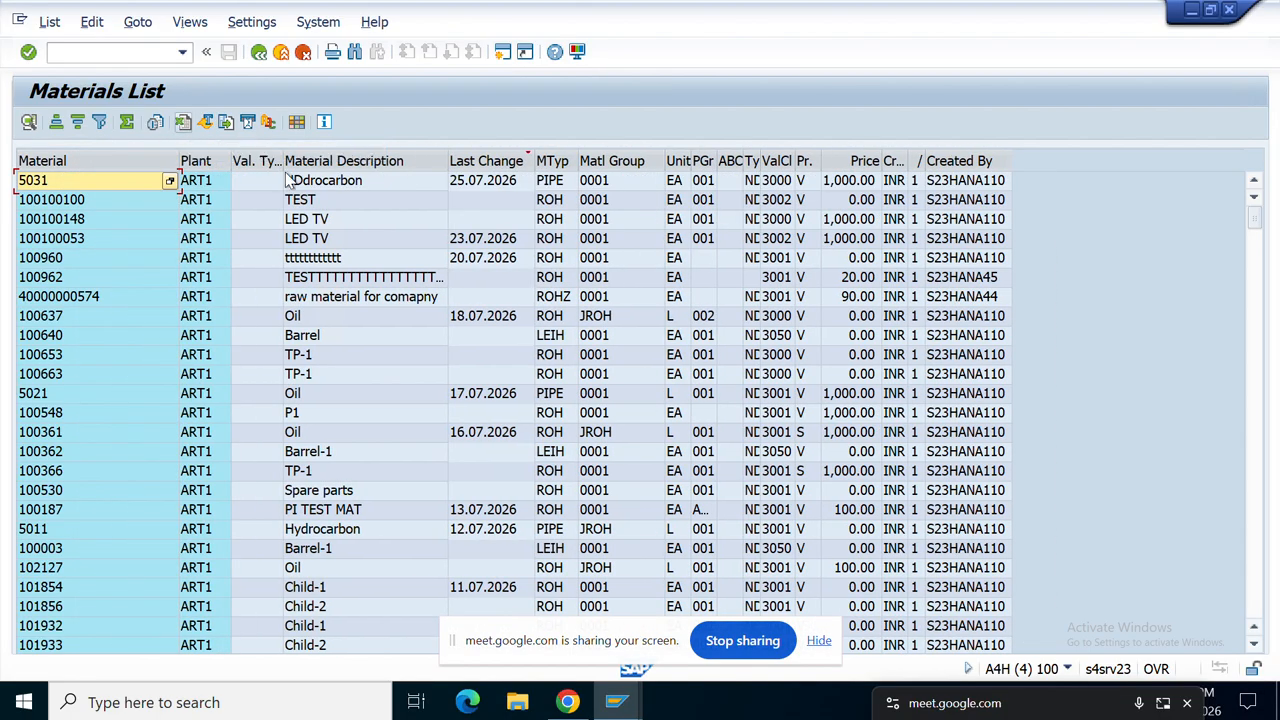
Step: Locate material 100100148 (LED TV) in the list and start a second parallel session
left_click(336, 200)
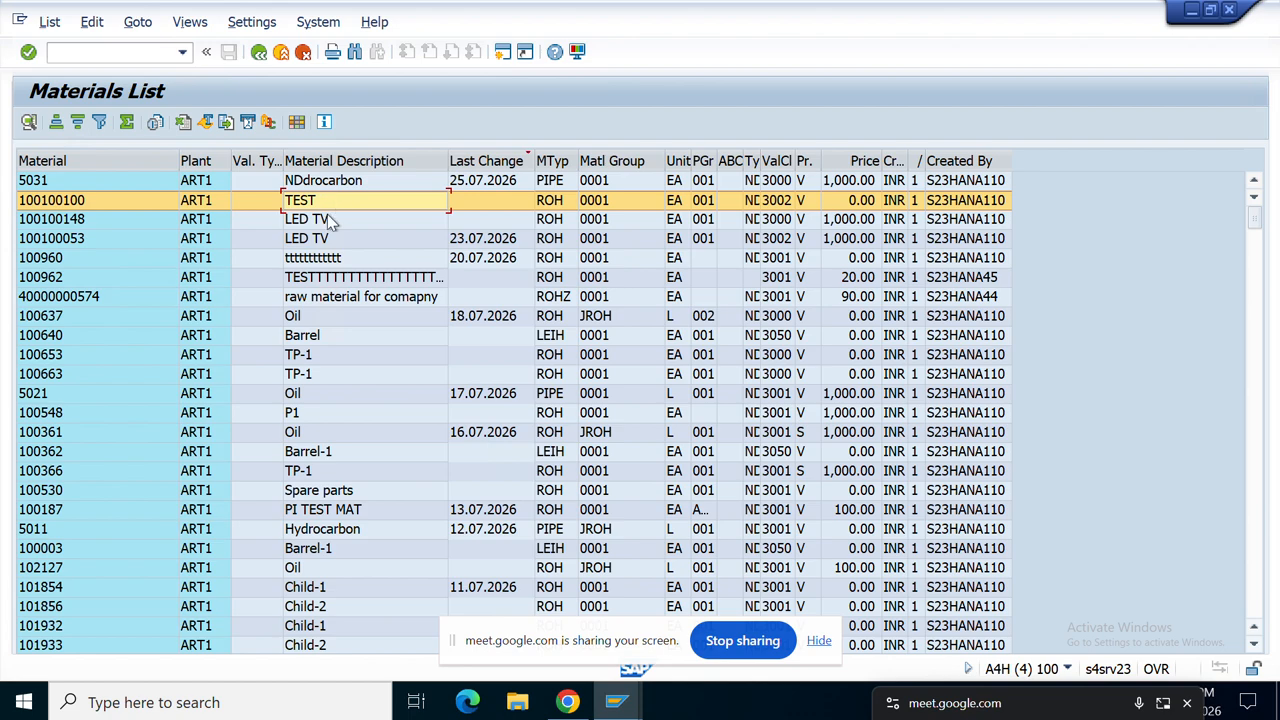
left_click(320, 222)
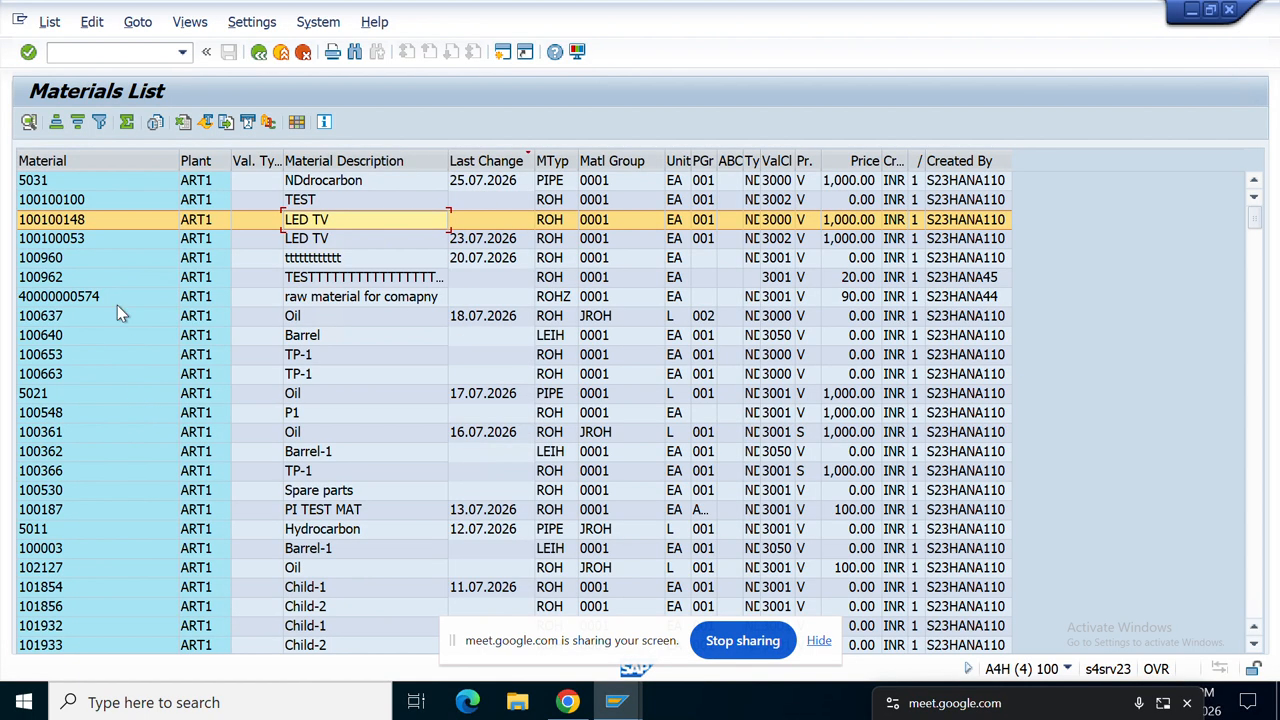
left_click(40, 186)
left_click(45, 200)
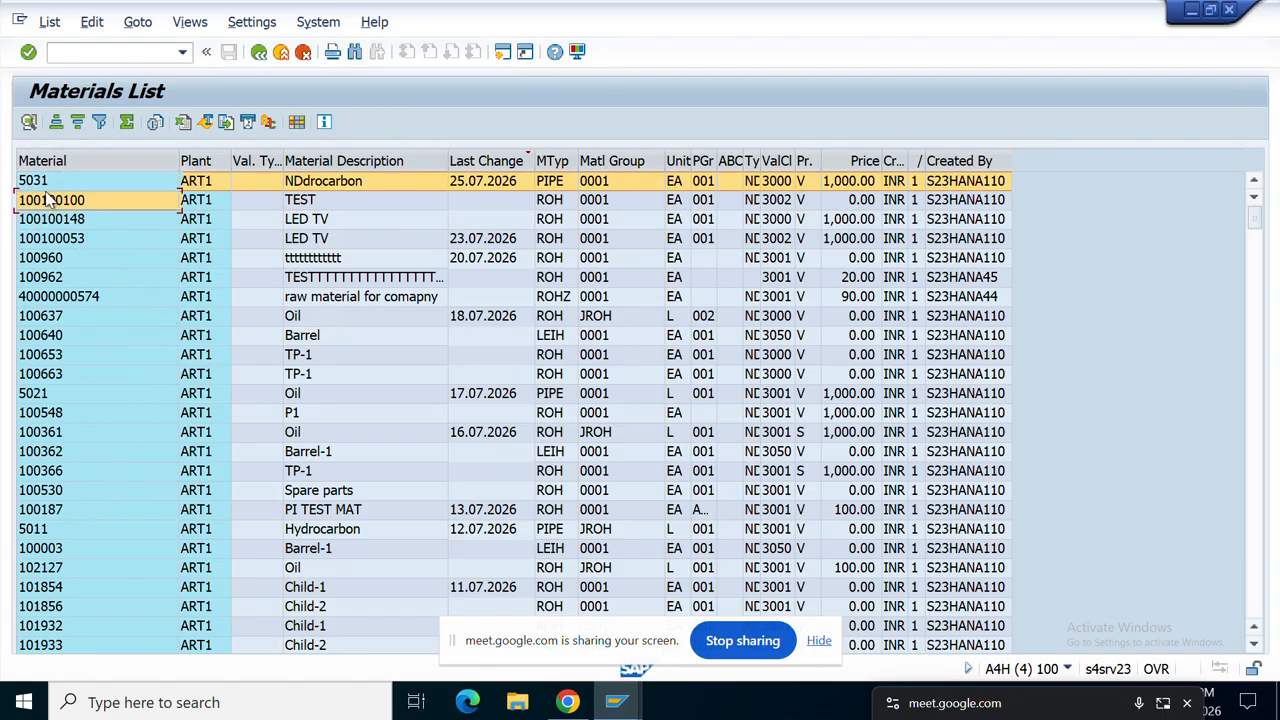
left_click(505, 53)
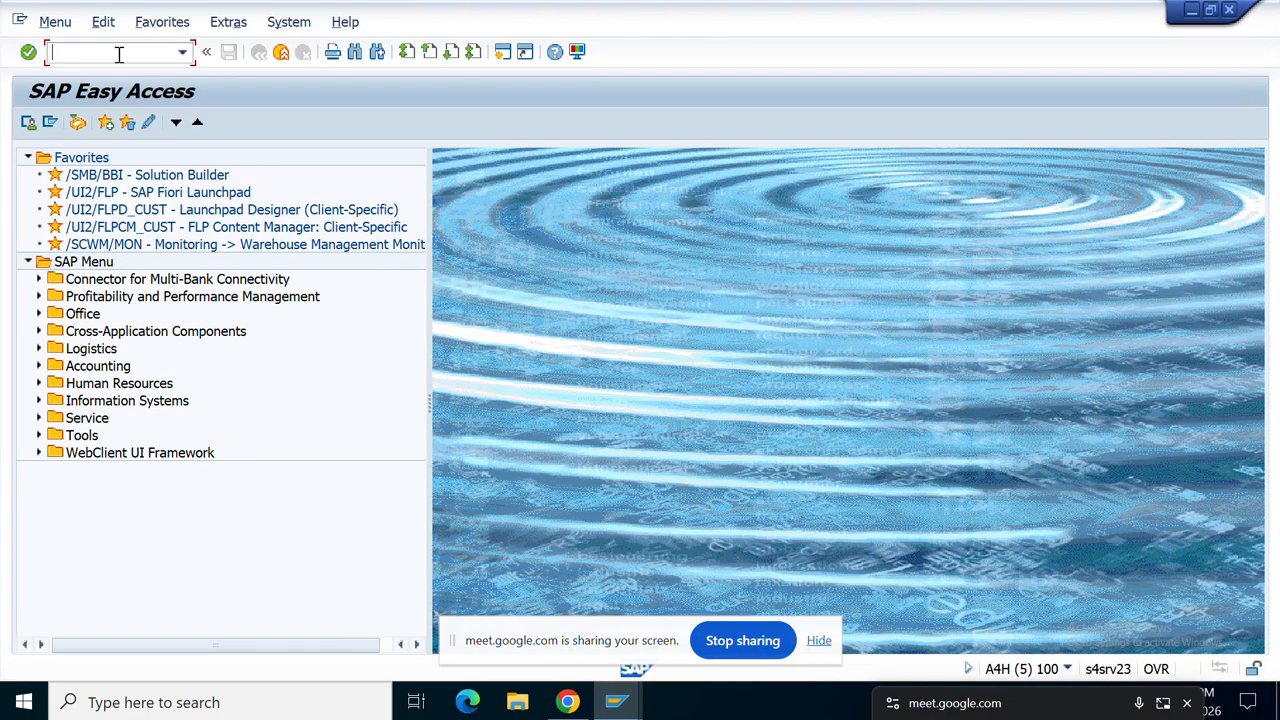
Step: Start transaction MKVZ to list purchasing suppliers for organization ARTI
type("MKVX")
key("BackSpace")
type("Z")
key("Return")
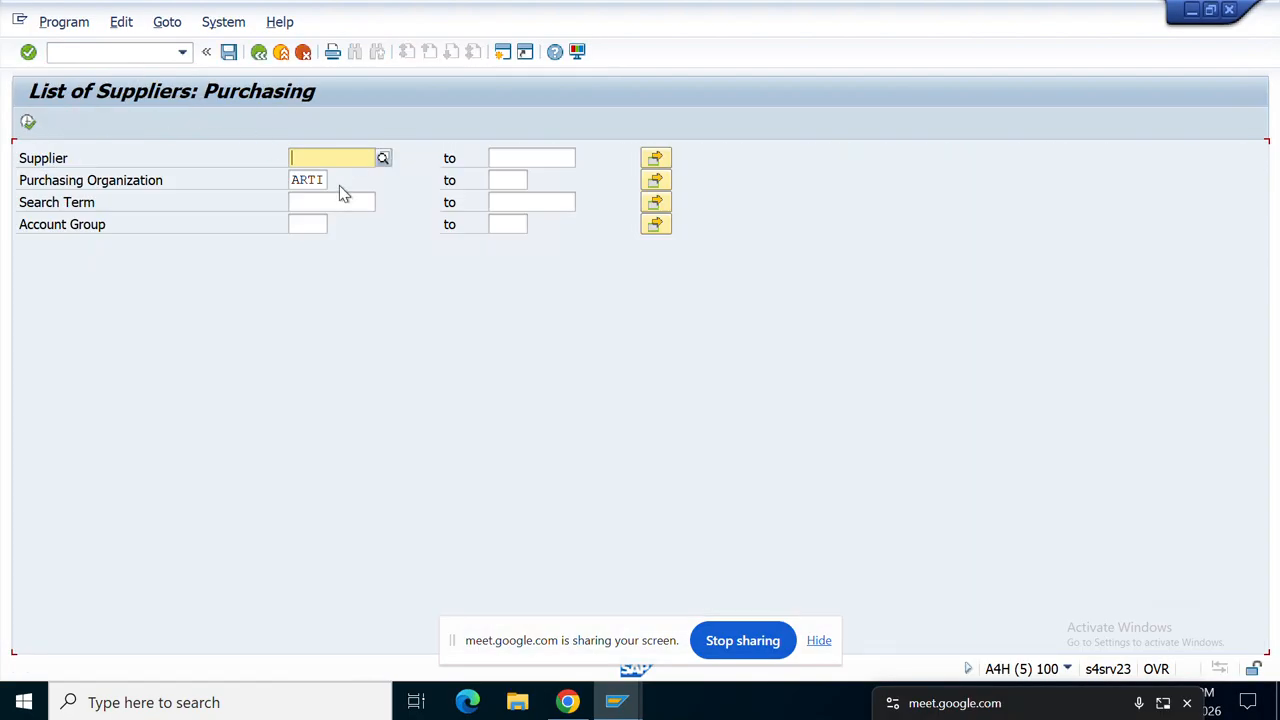
Step: Execute the MKVZ supplier report for purchasing organization ARTI
left_click(30, 122)
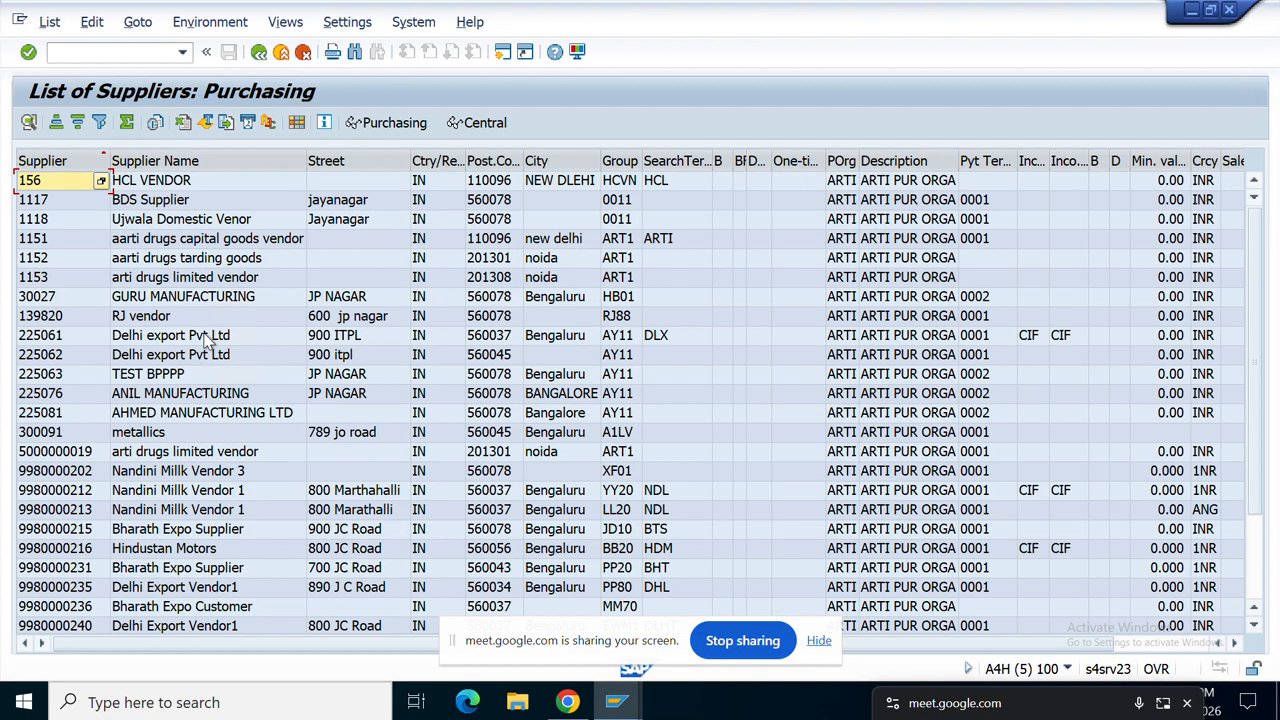
scroll(205, 340, "down", 1)
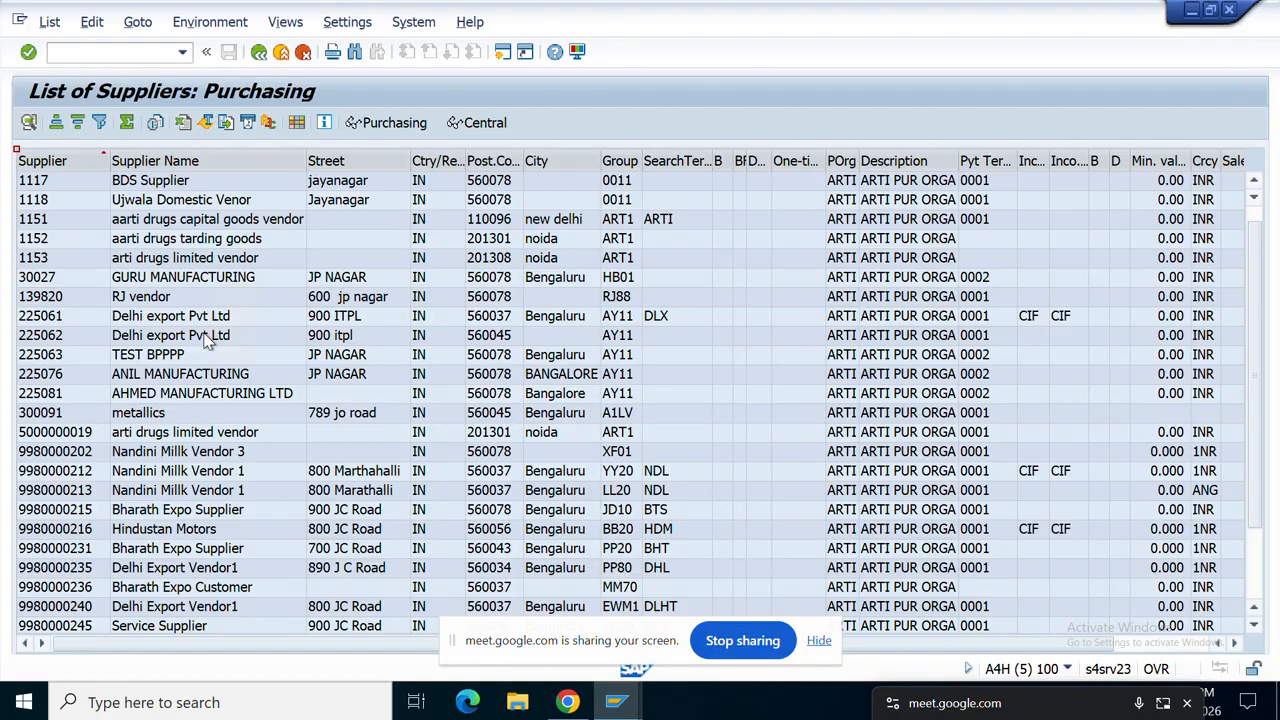
scroll(205, 340, "down", 5)
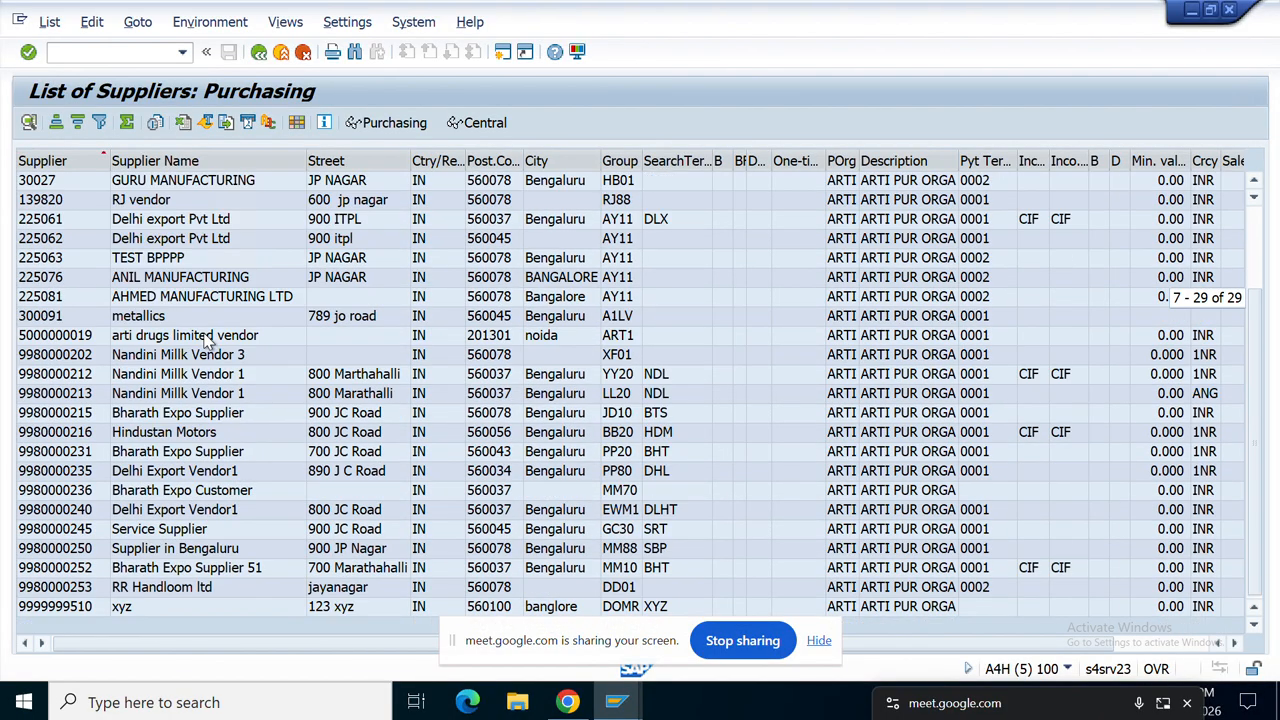
left_click(55, 608)
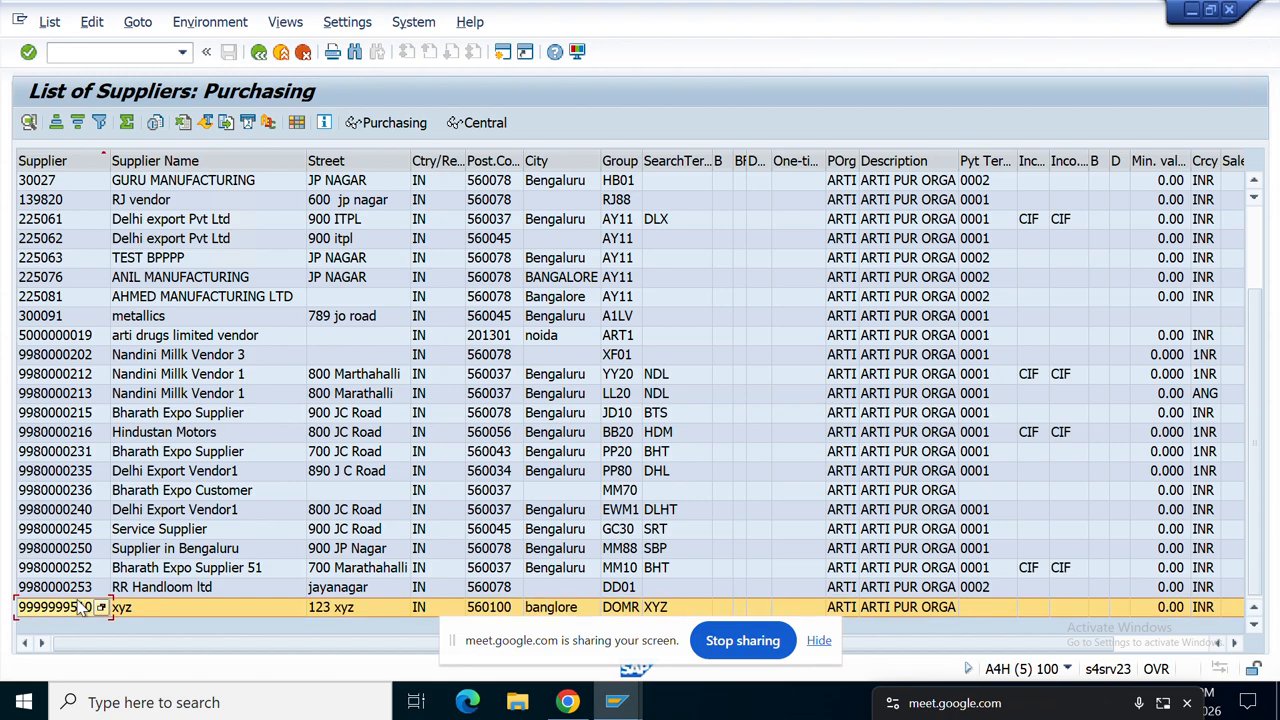
left_click(329, 611)
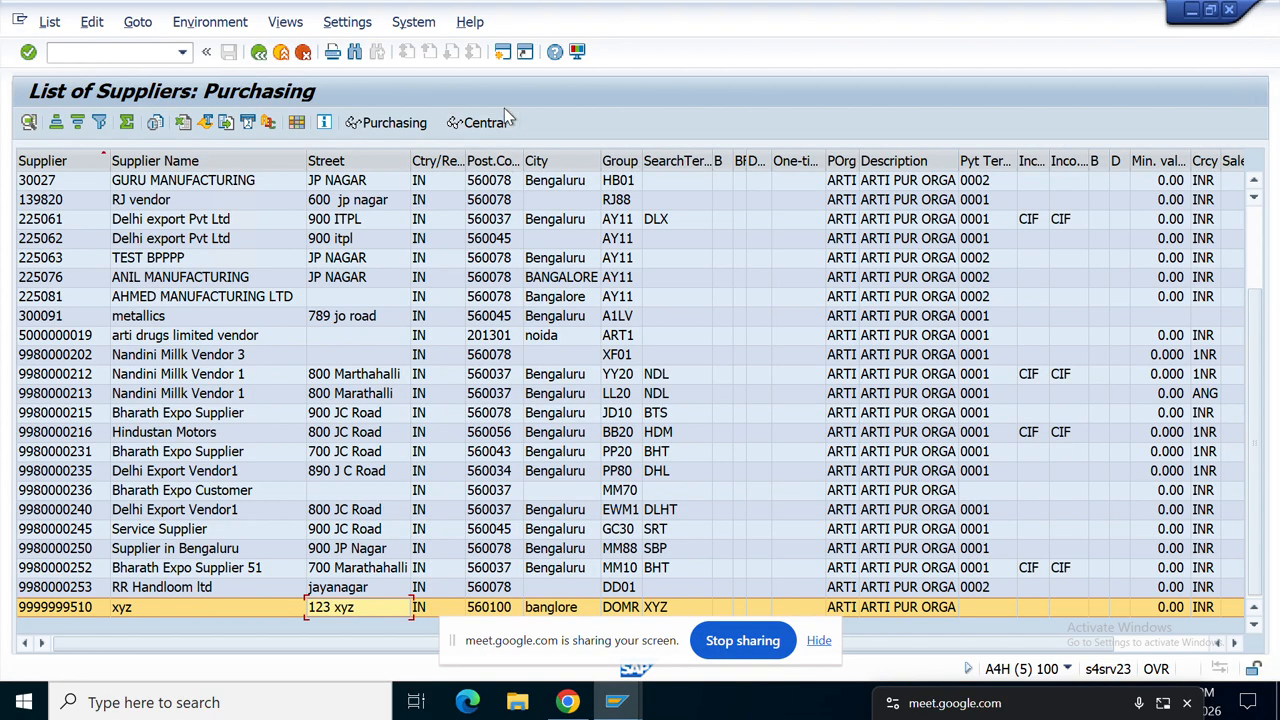
Step: Bring the Display Purchase Order window back to the front
scroll(273, 295, "up", 3)
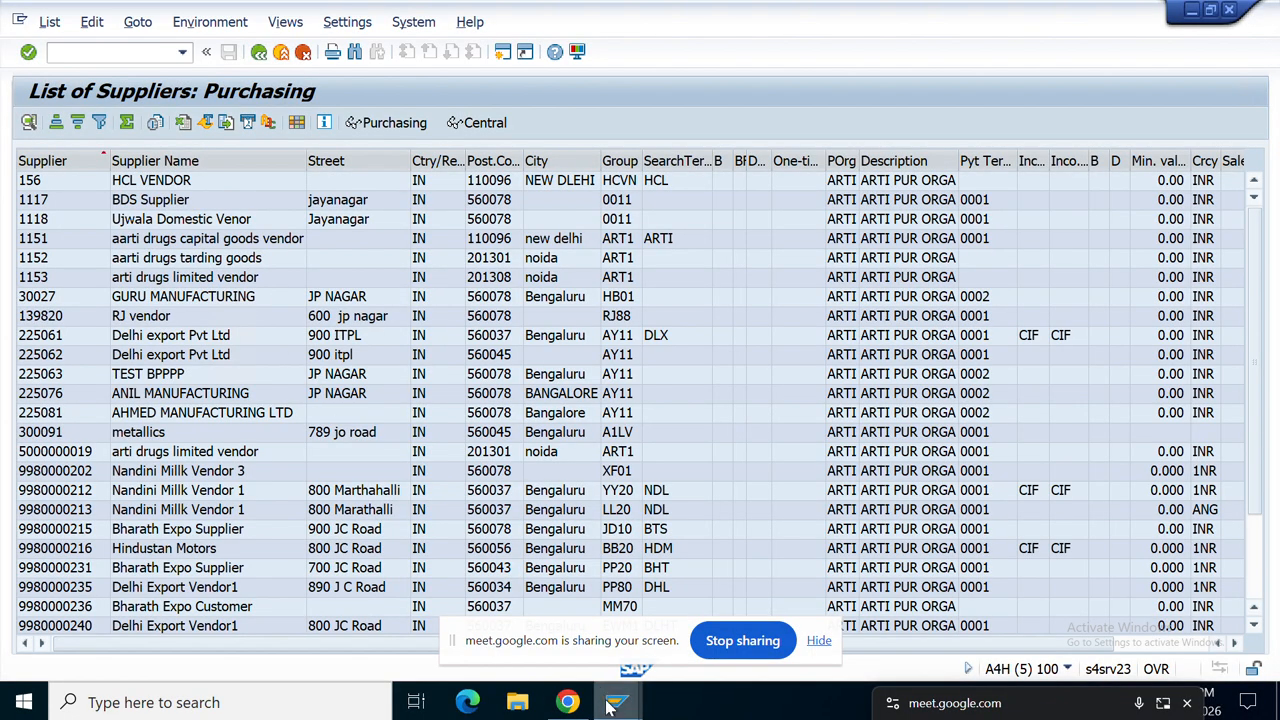
mouse_move(618, 712)
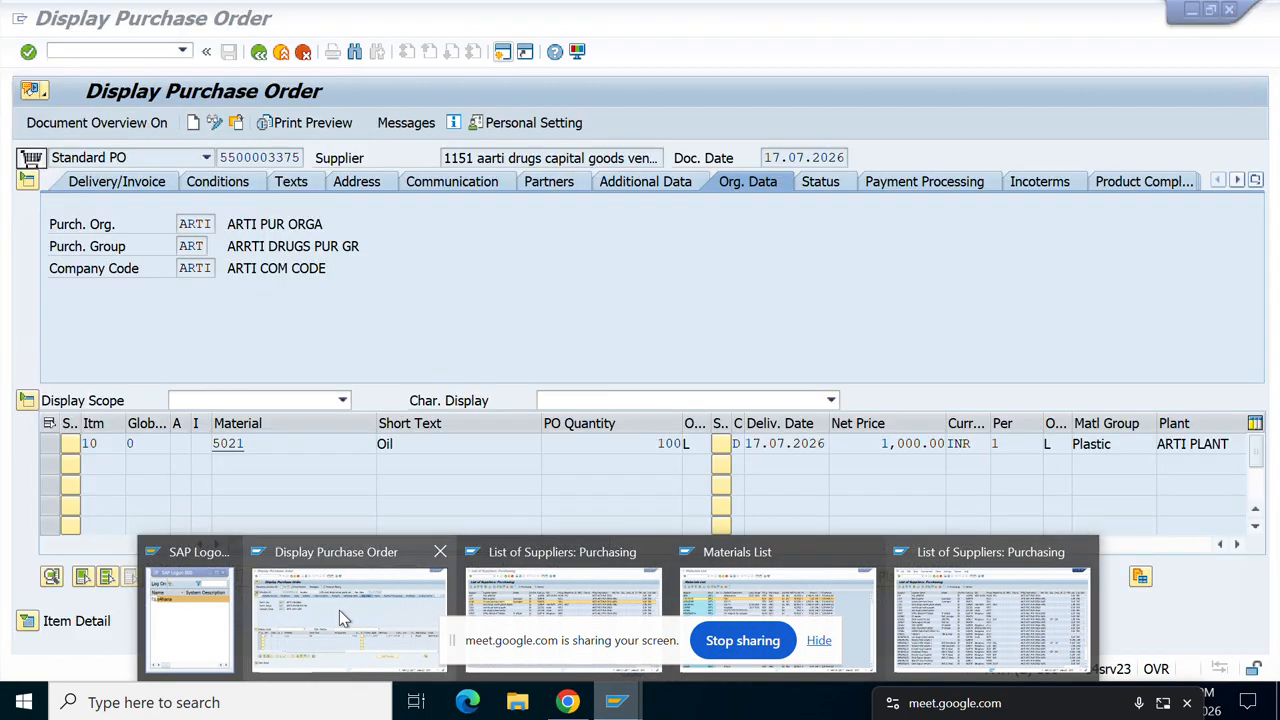
left_click(339, 610)
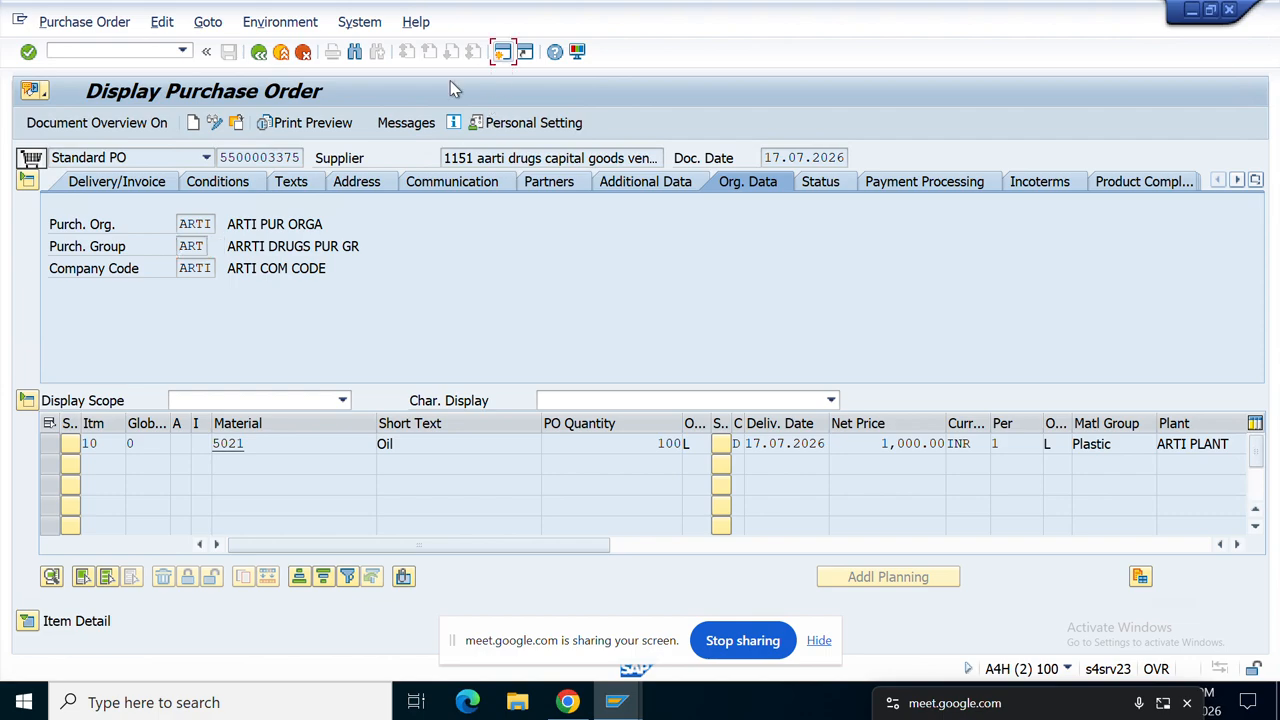
left_click(502, 51)
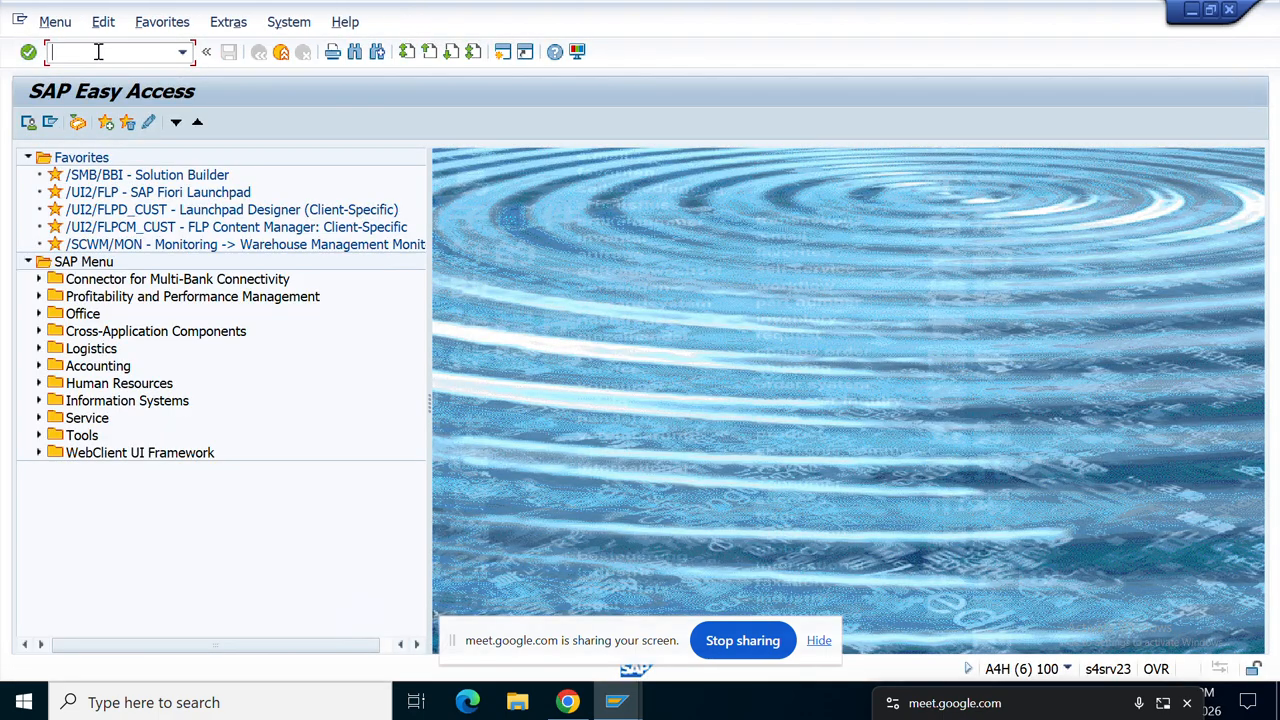
type("ME11")
key("Return")
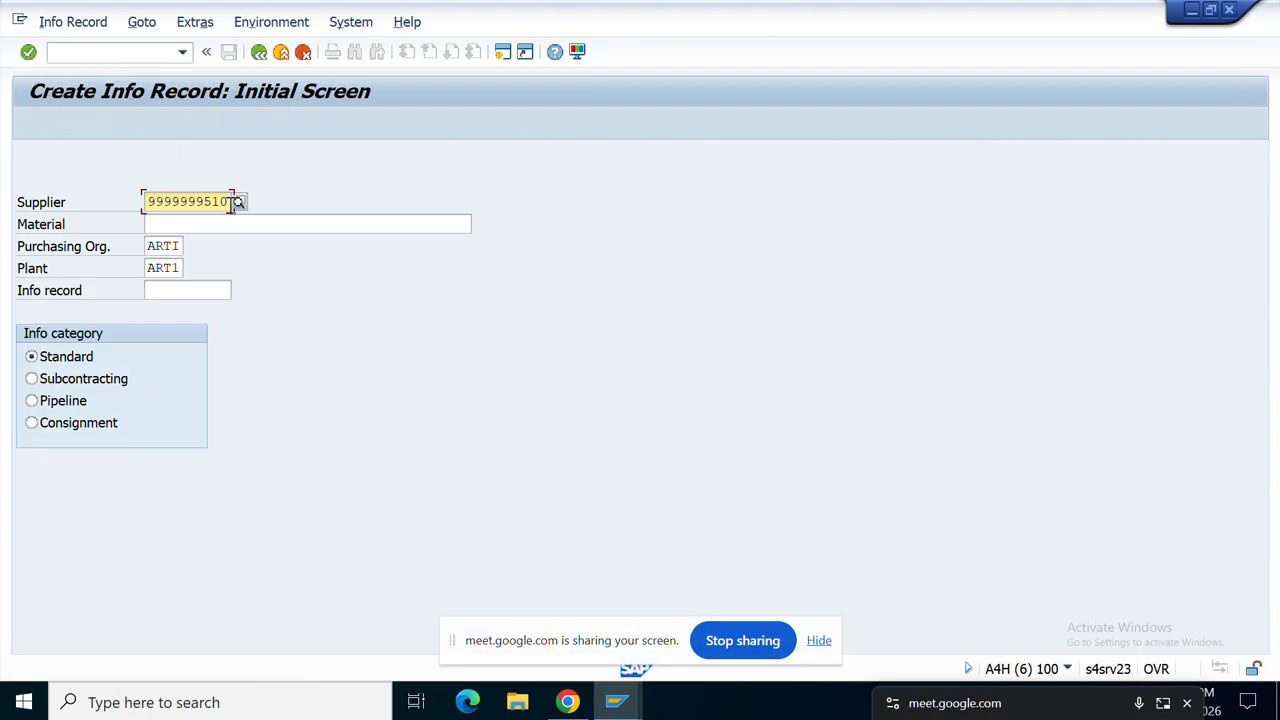
left_click_drag(232, 202, 143, 206)
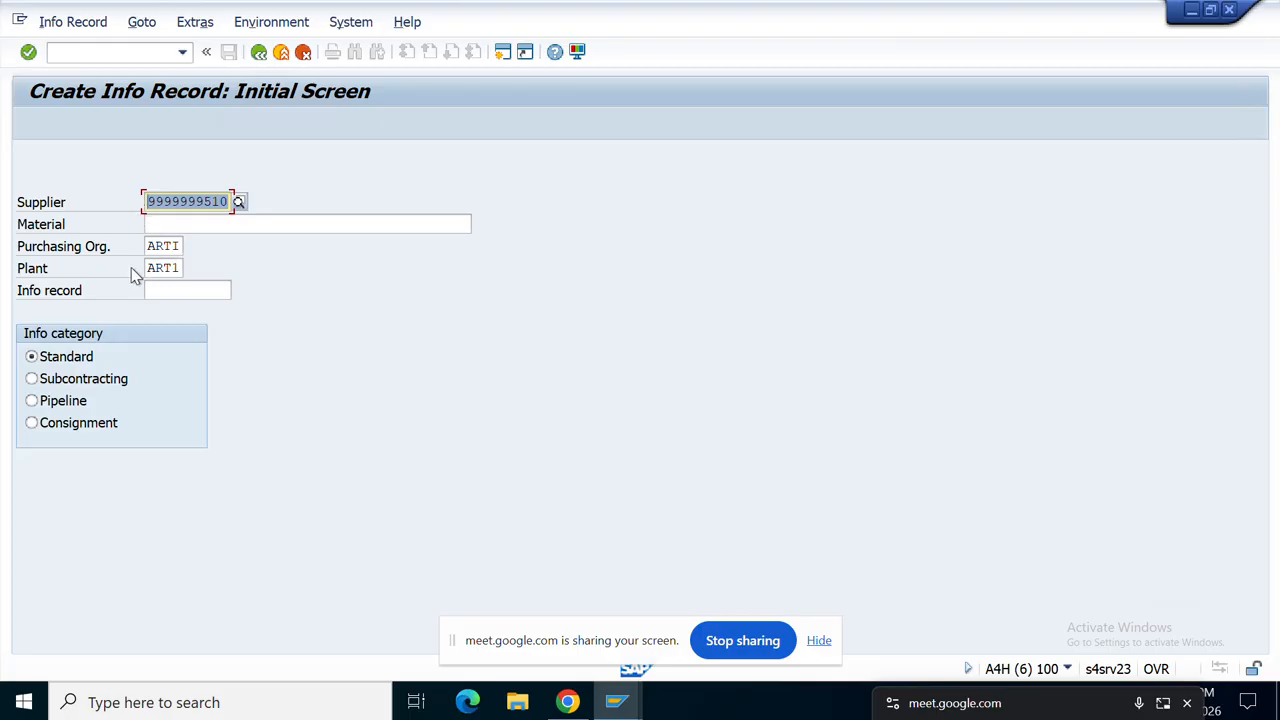
left_click(186, 222)
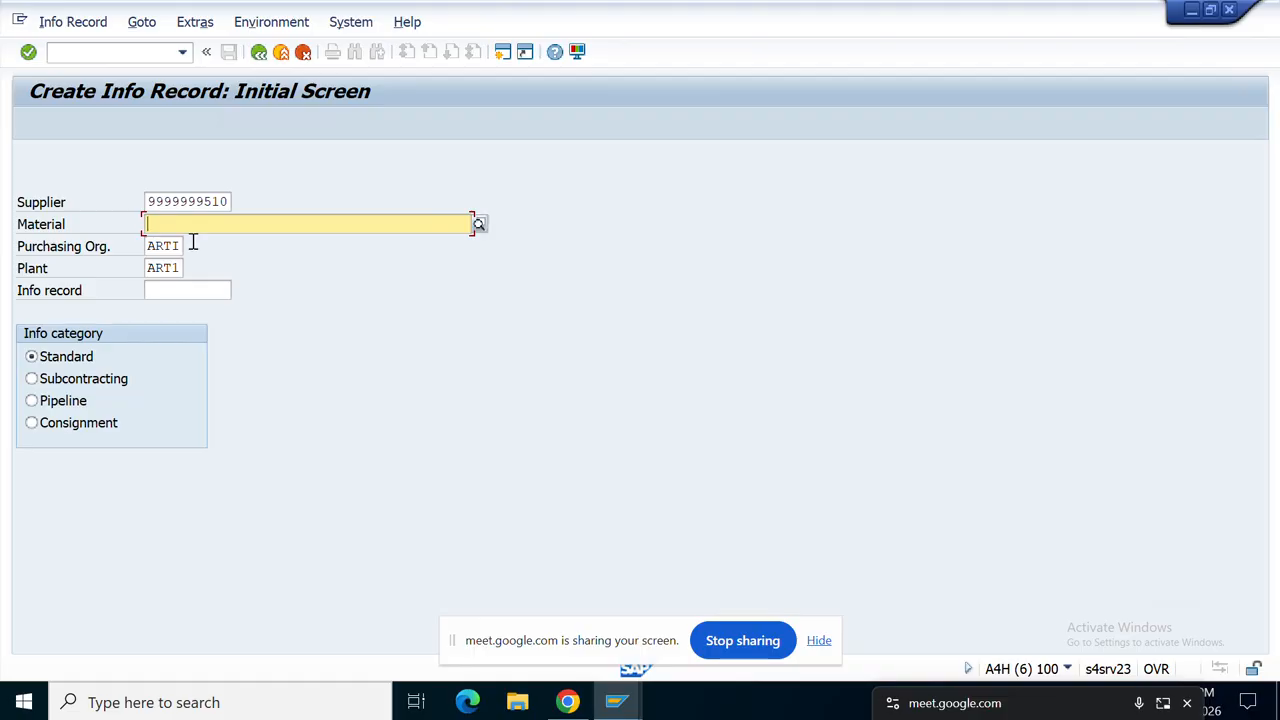
Step: Go via the supplier list to the ART1 Materials List and pick material 100100100
mouse_move(613, 706)
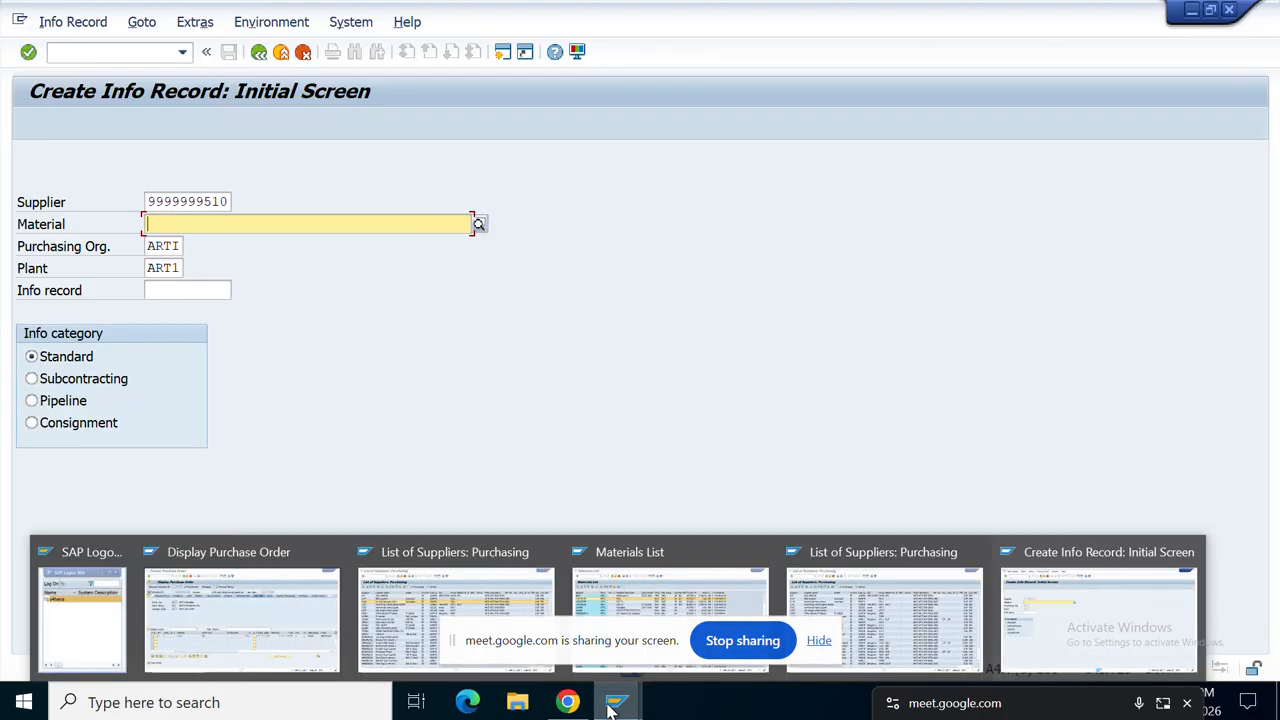
left_click(421, 594)
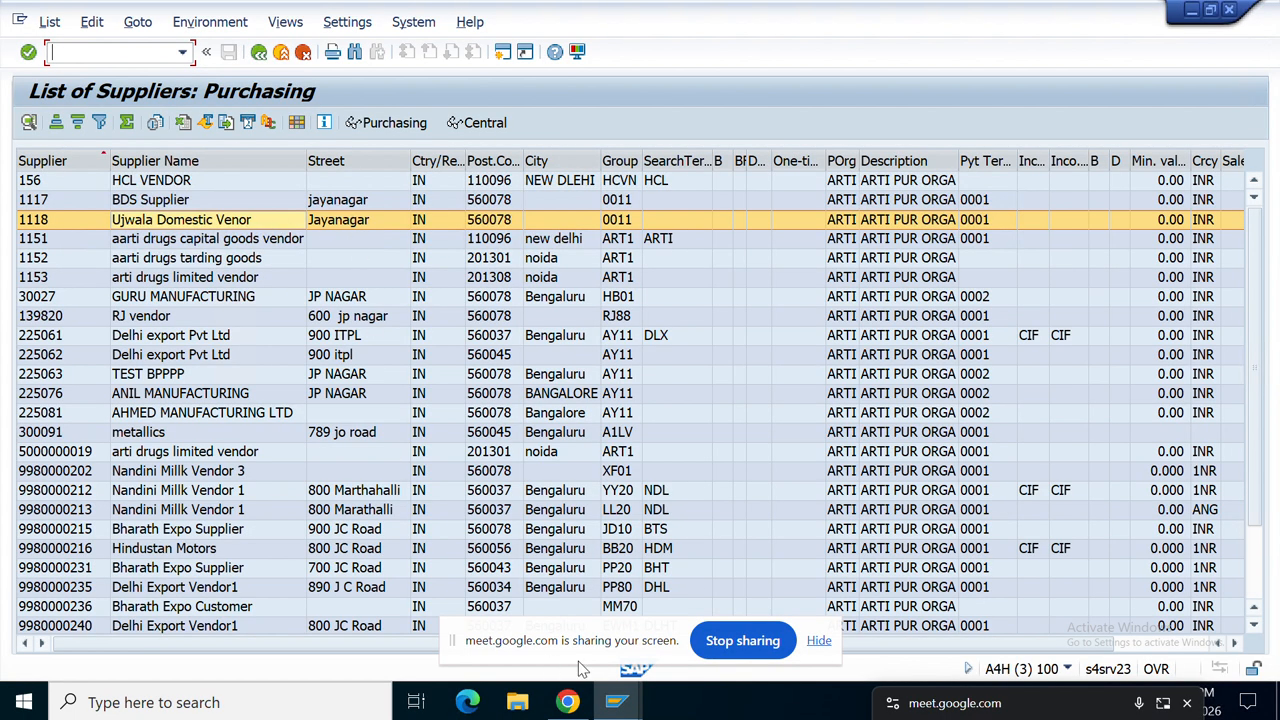
mouse_move(615, 703)
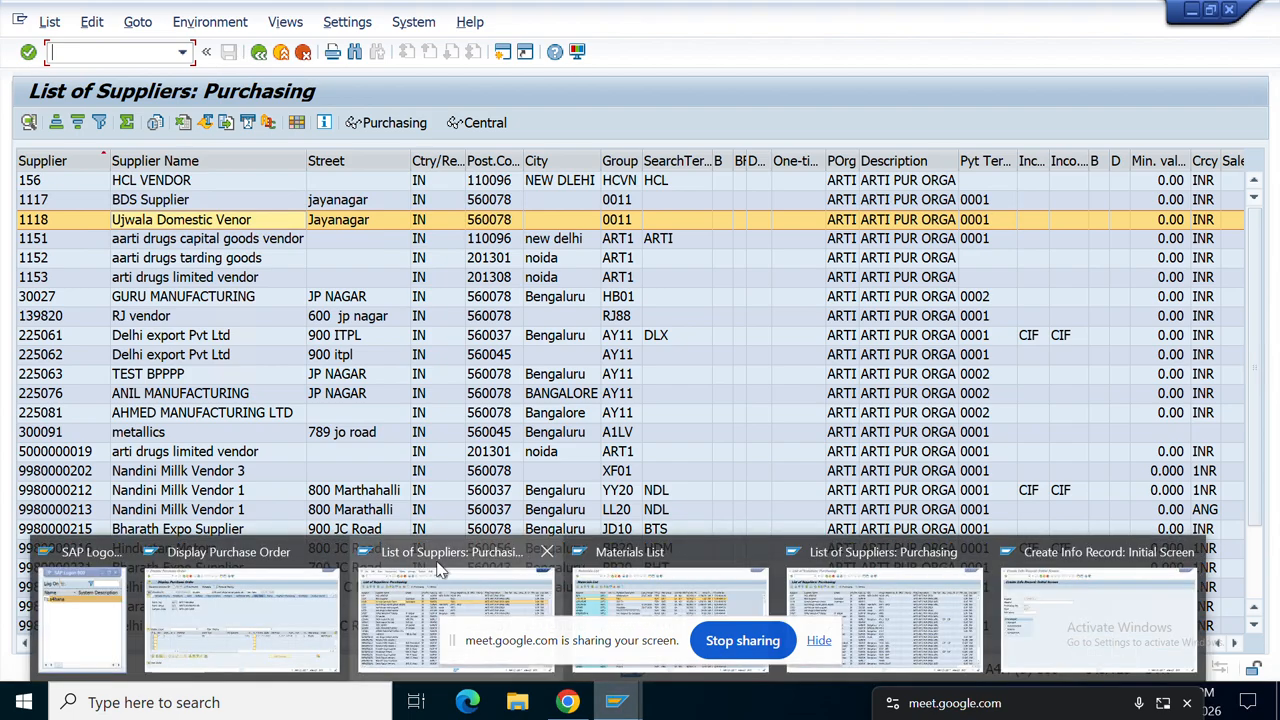
left_click(647, 582)
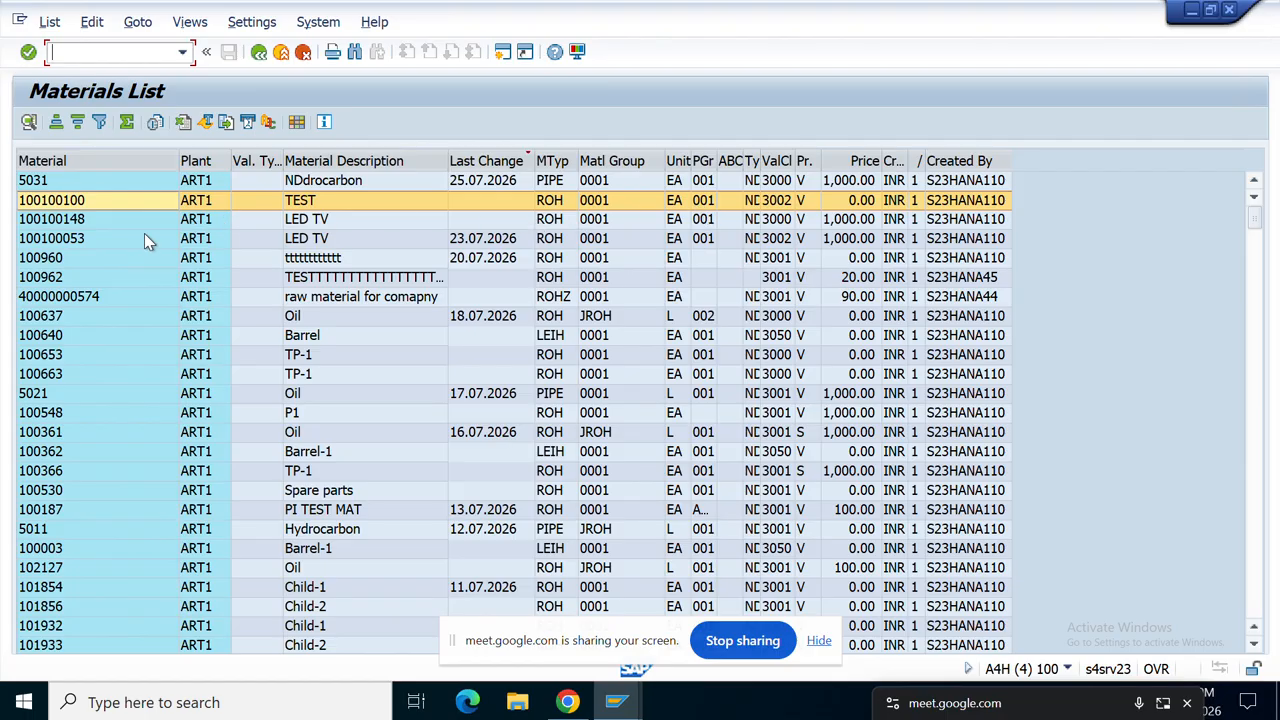
left_click(88, 200)
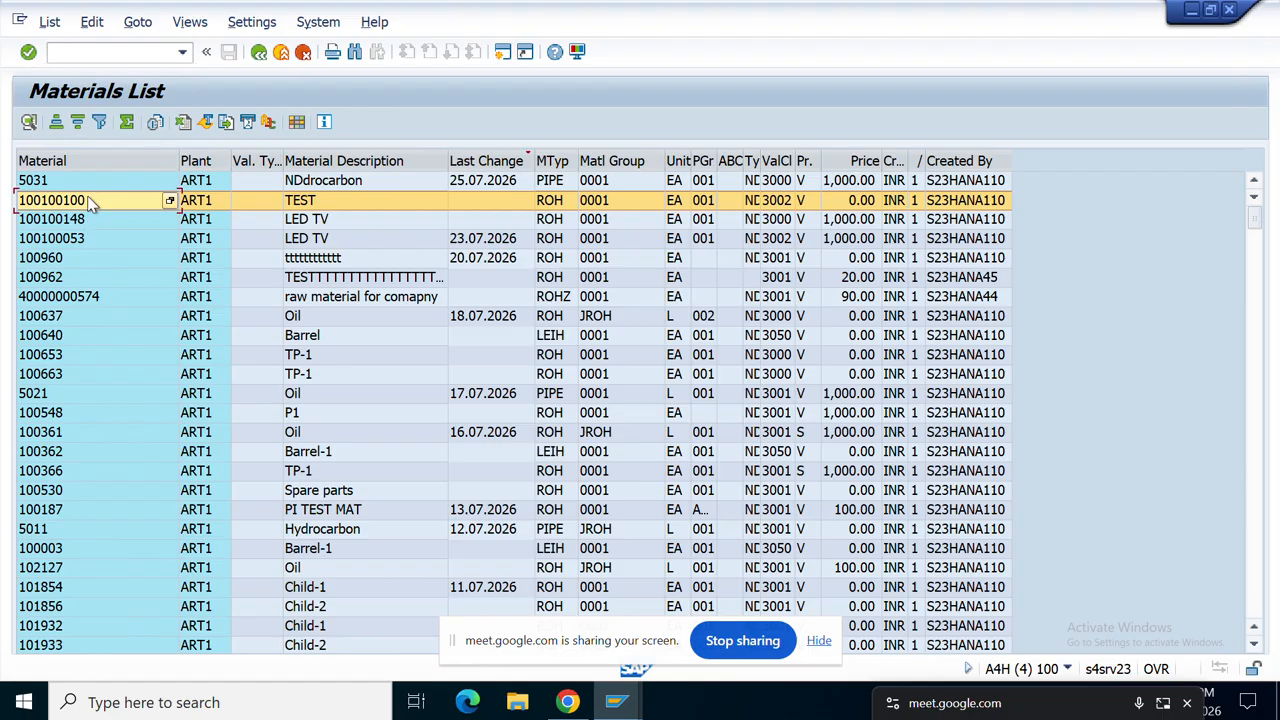
Step: Display material 100100100 with default views, plant ART1 and storage location ART1
double_click(38, 204)
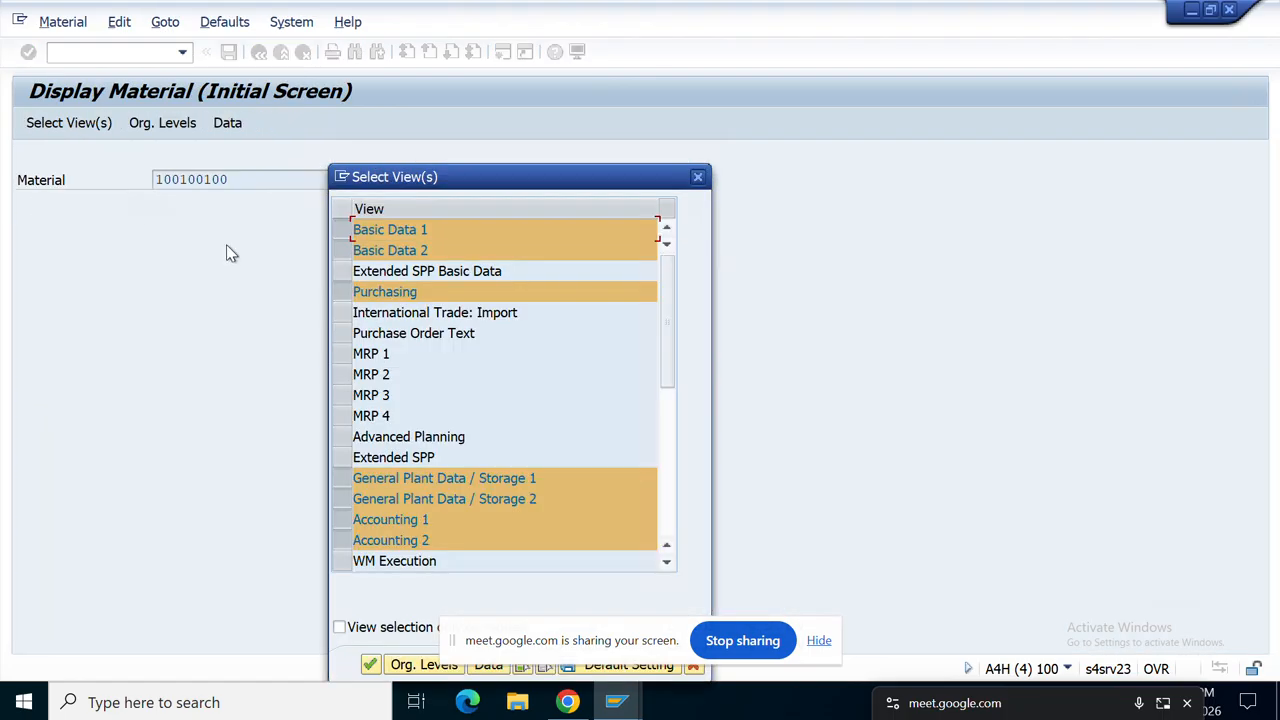
left_click(370, 665)
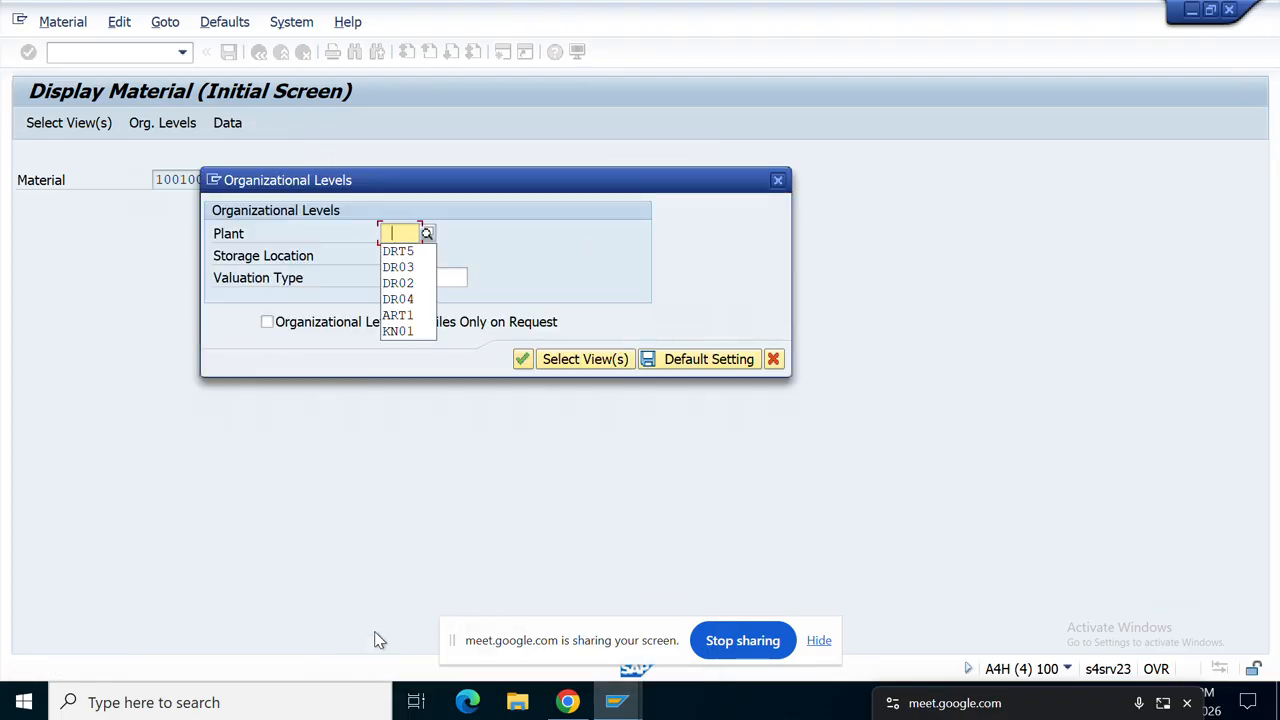
left_click(412, 315)
left_click(413, 255)
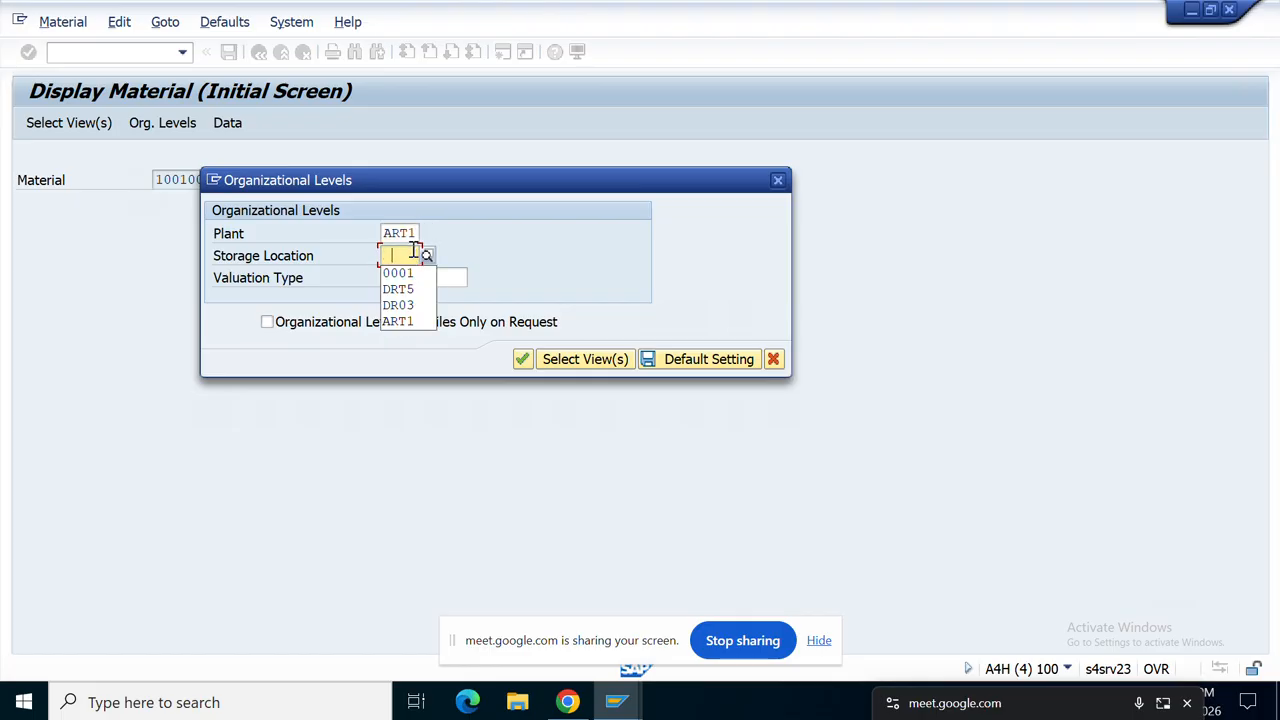
left_click(405, 323)
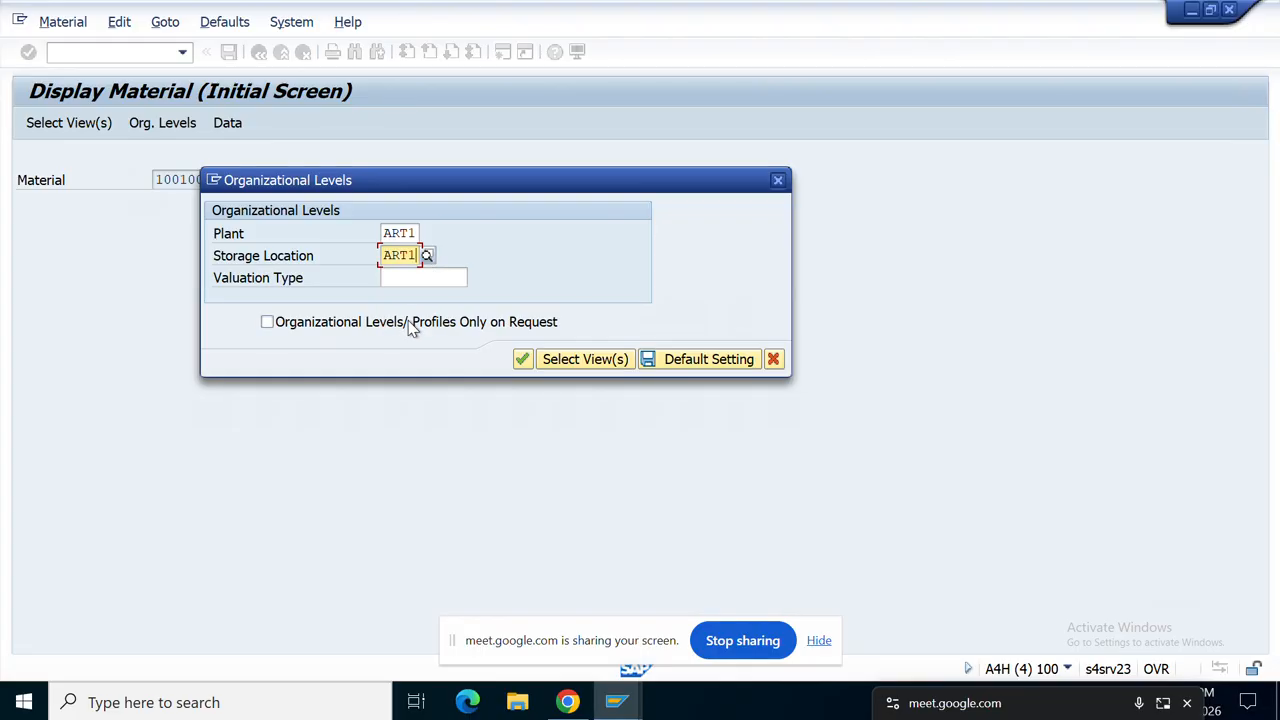
left_click(521, 359)
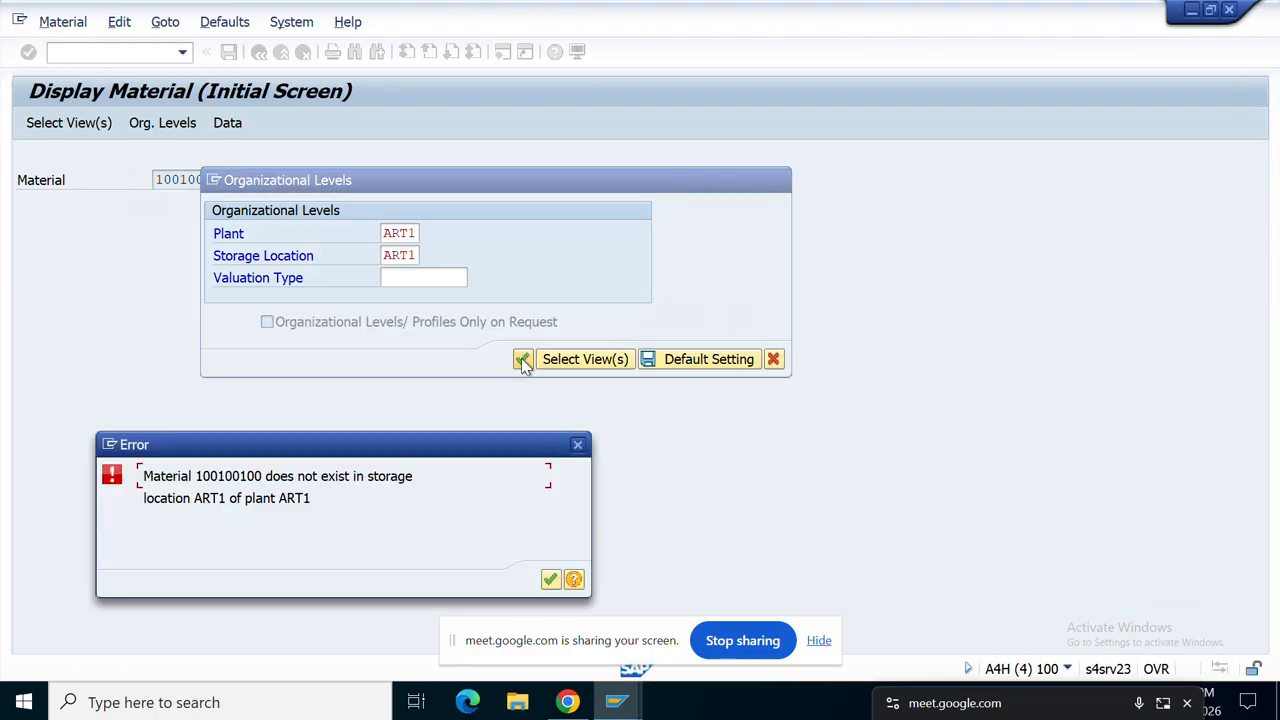
Step: Dismiss the storage location error and close the Organizational Levels dialog
left_click(577, 445)
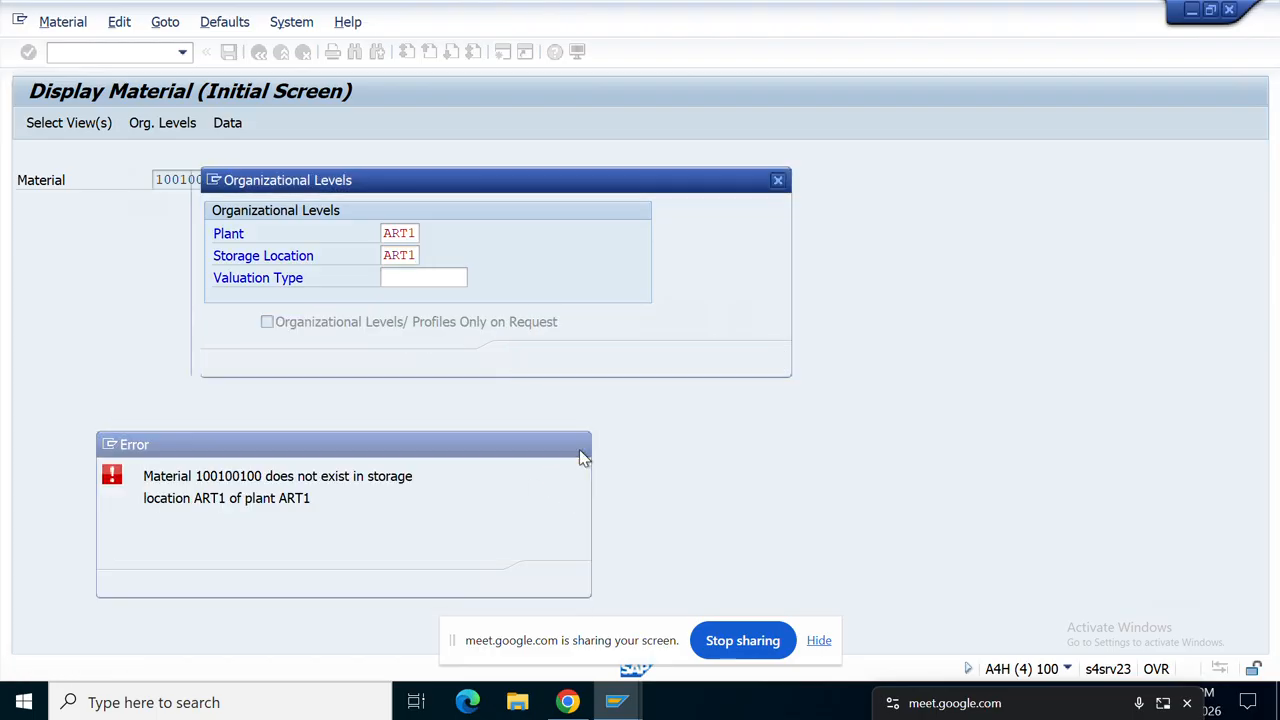
left_click(777, 180)
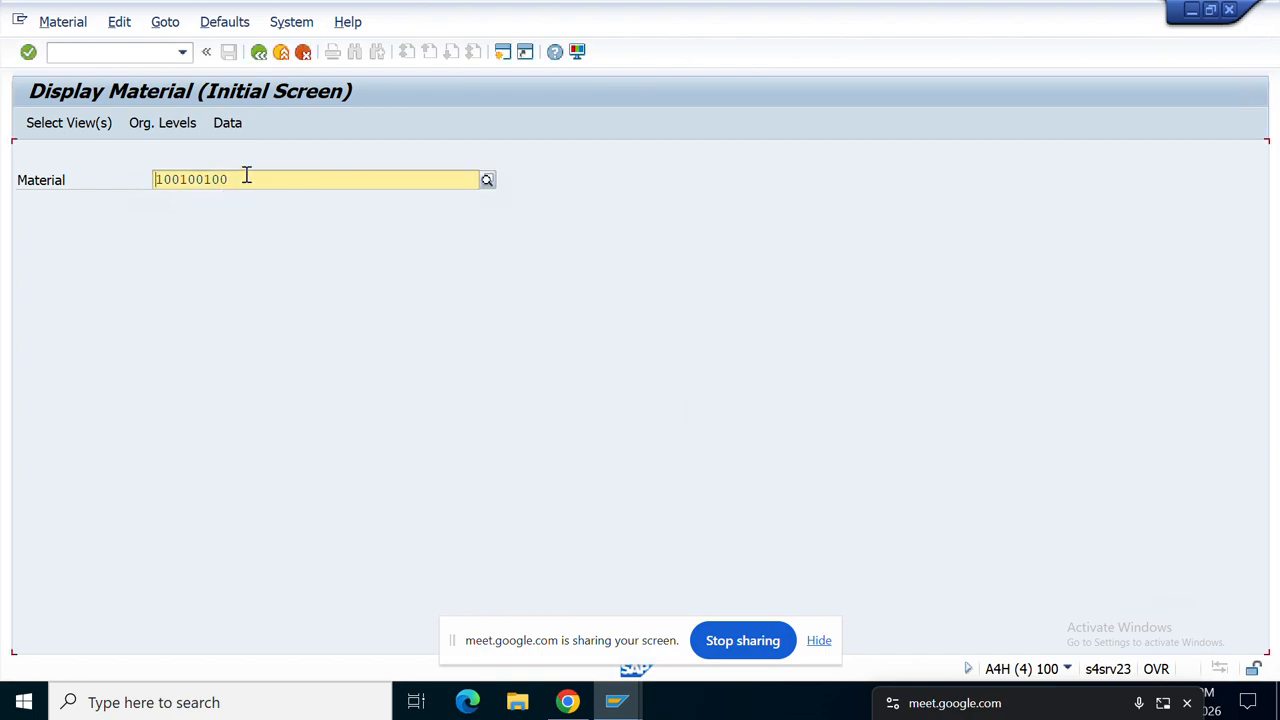
left_click_drag(244, 174, 105, 173)
left_click(105, 173)
Step: Return to the materials list and open material 100100148 (LED TV) for display
left_click(264, 57)
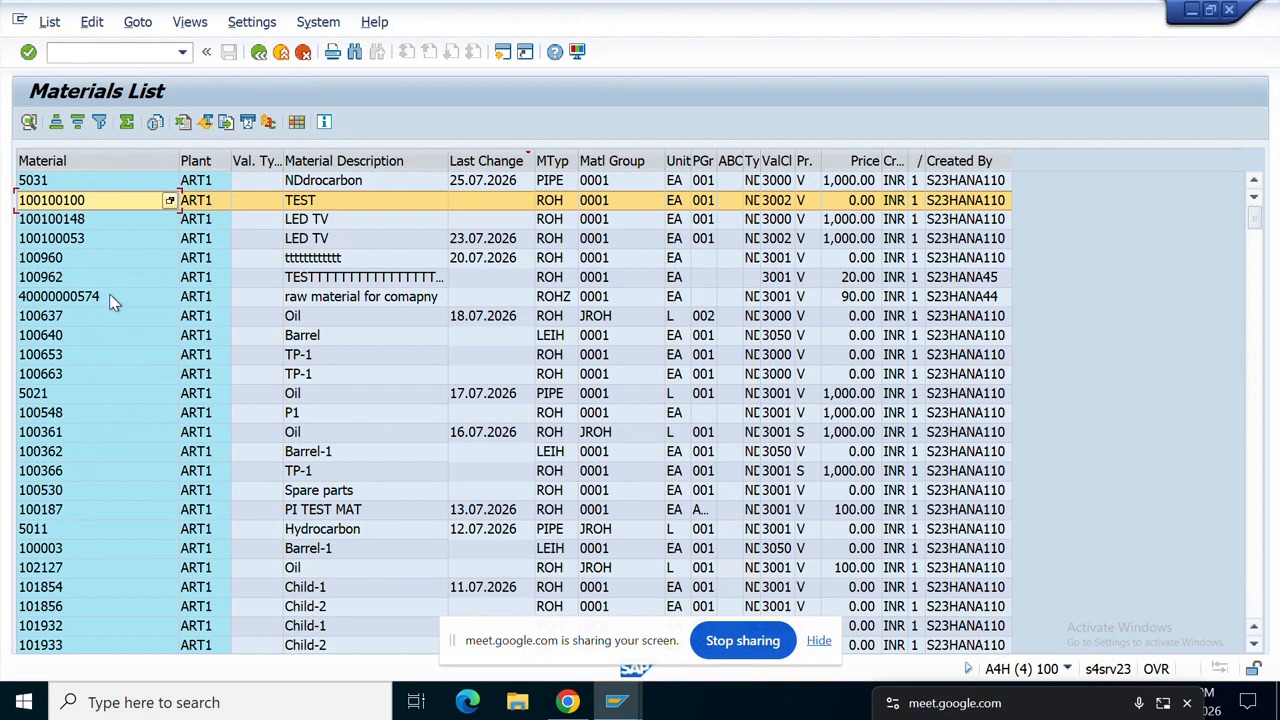
left_click(42, 257)
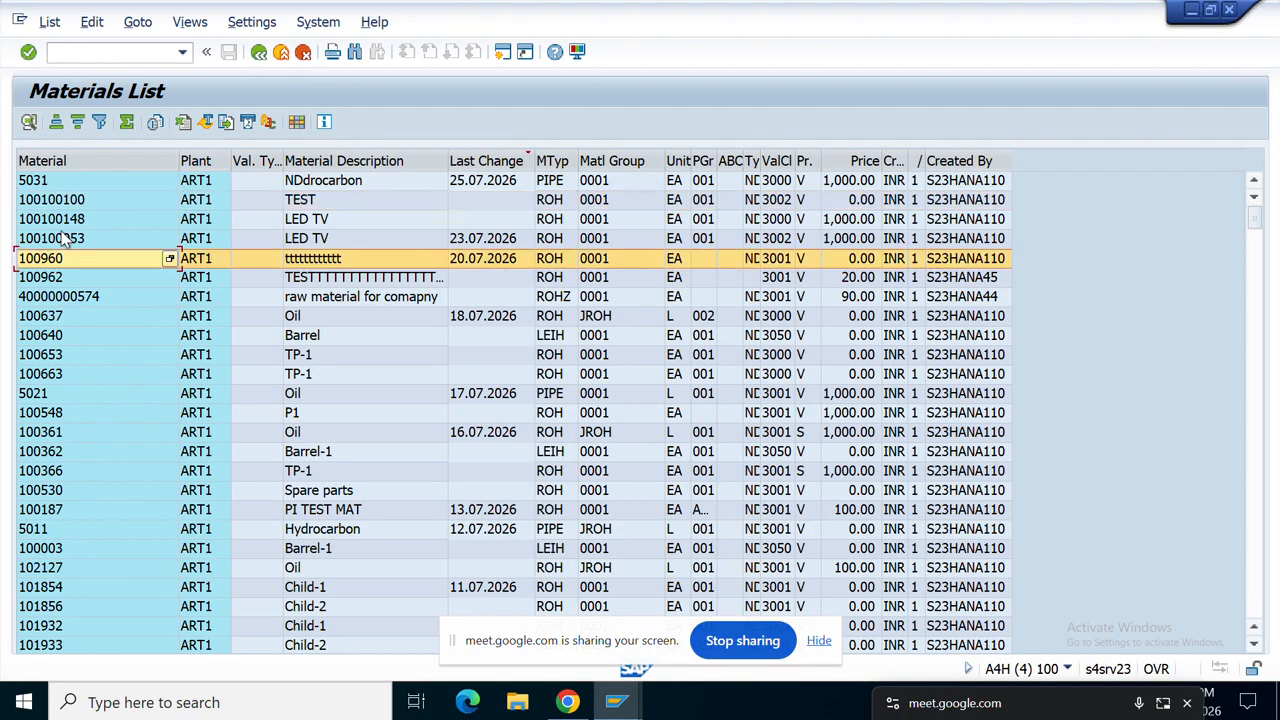
left_click(63, 239)
key("Up")
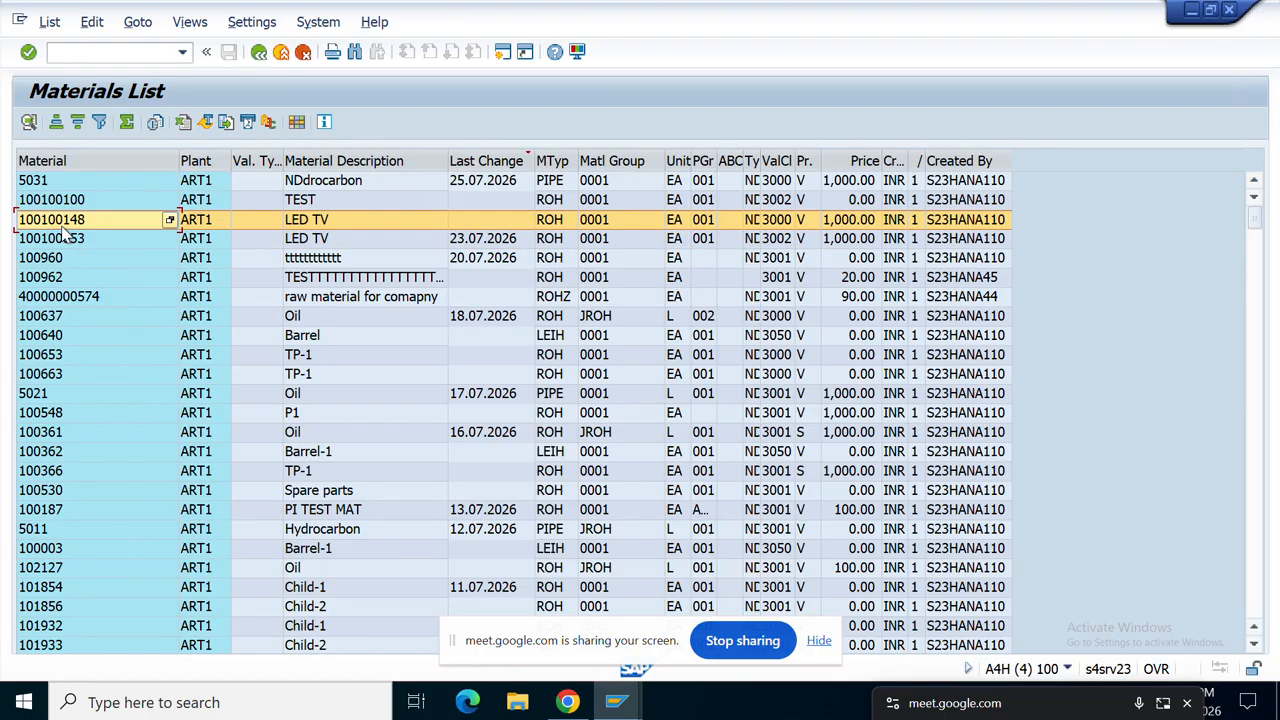
double_click(63, 228)
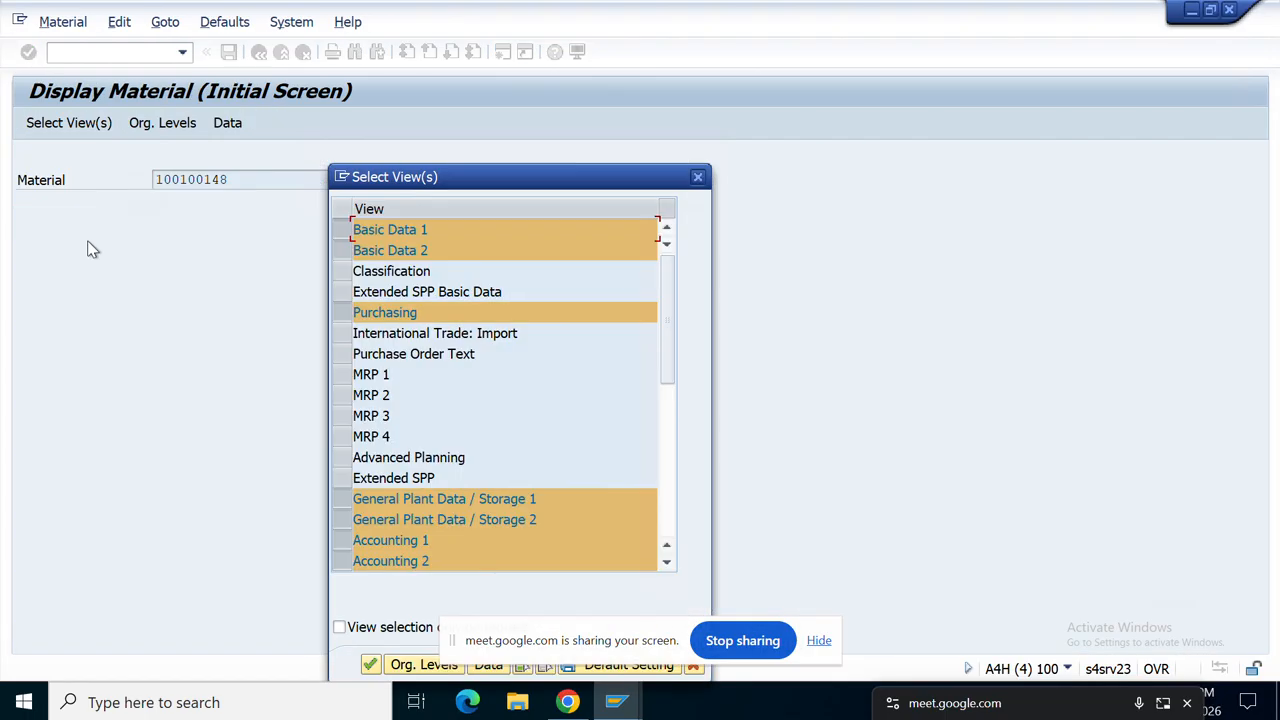
Step: Show material 100100148's data for plant ART1 and copy its material number
left_click(368, 665)
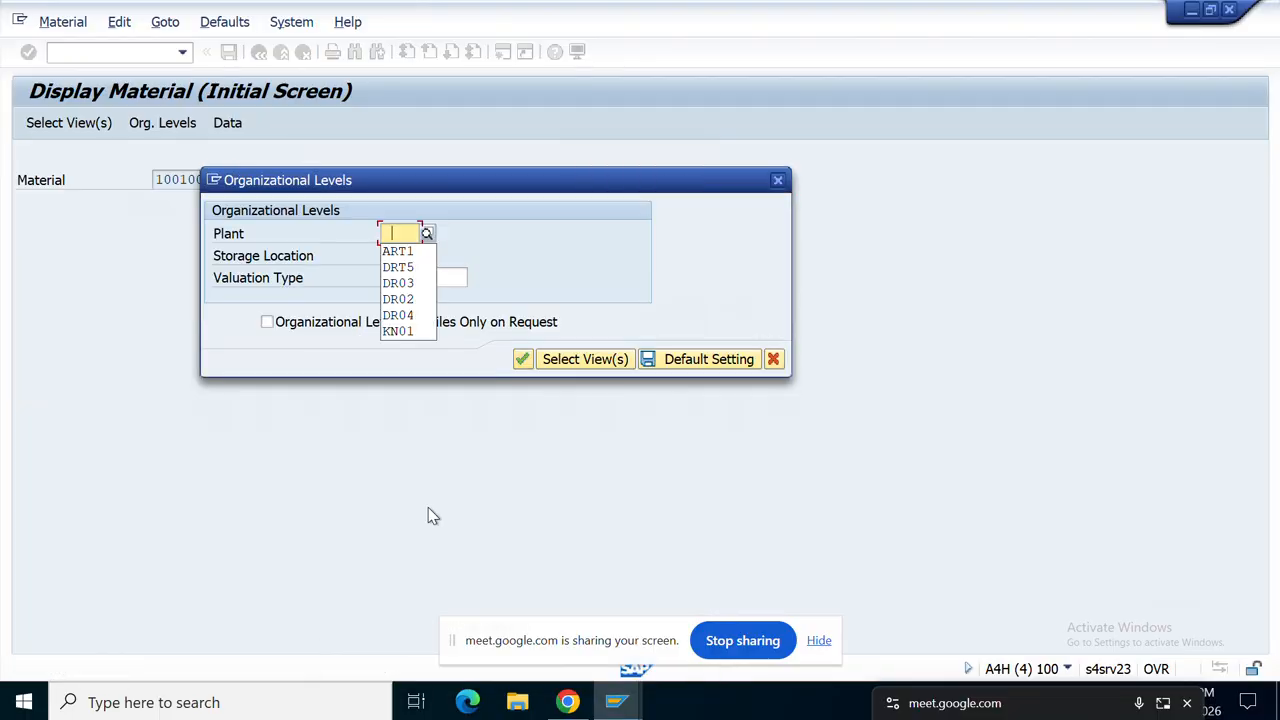
left_click(402, 252)
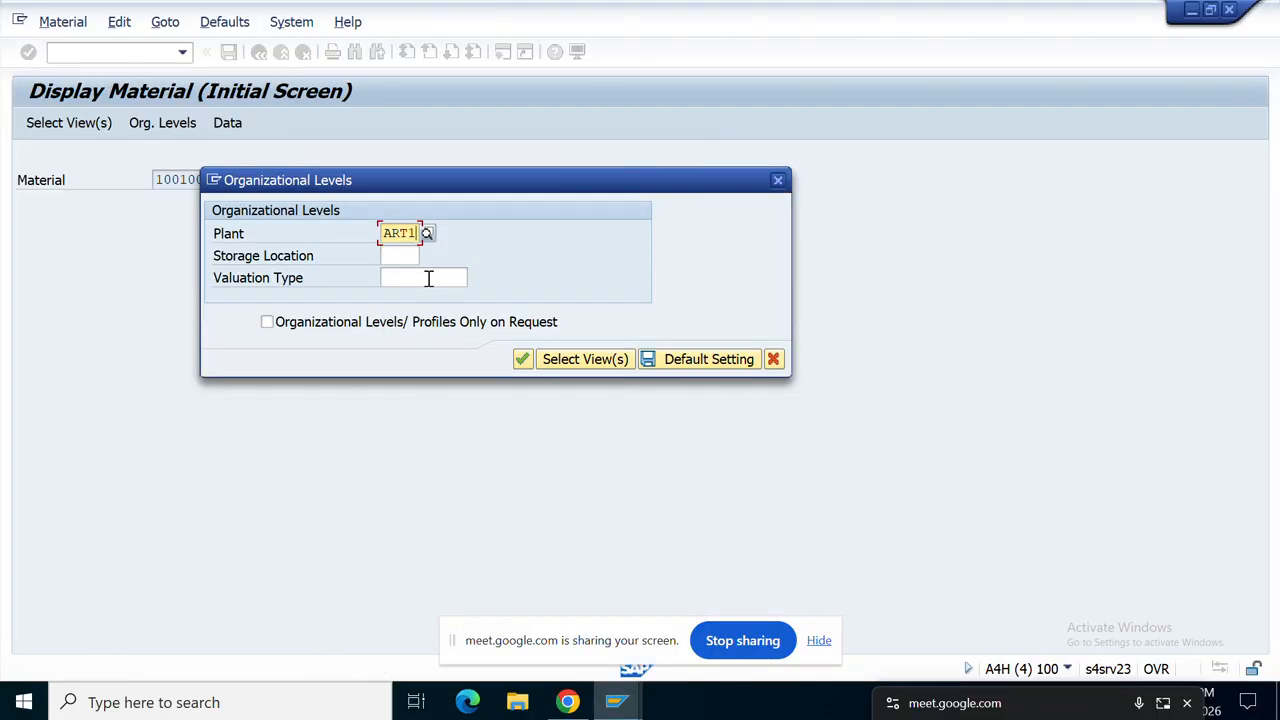
left_click(524, 358)
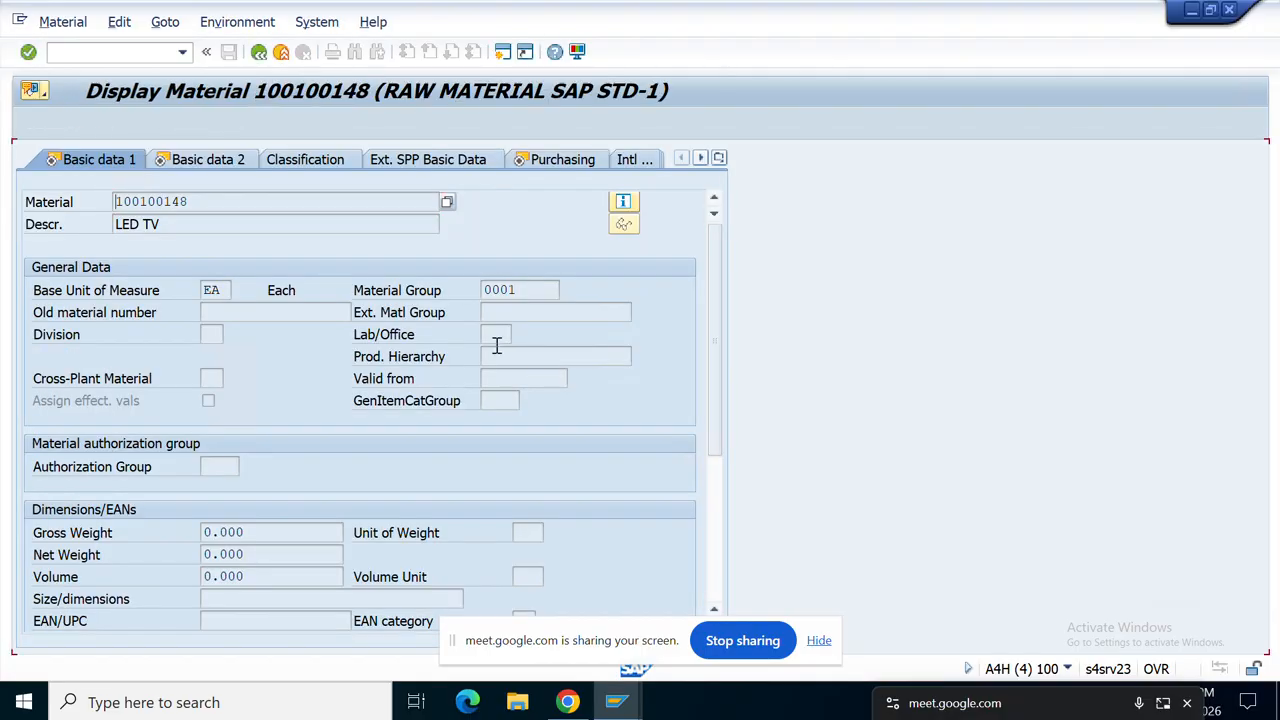
left_click_drag(196, 201, 92, 218)
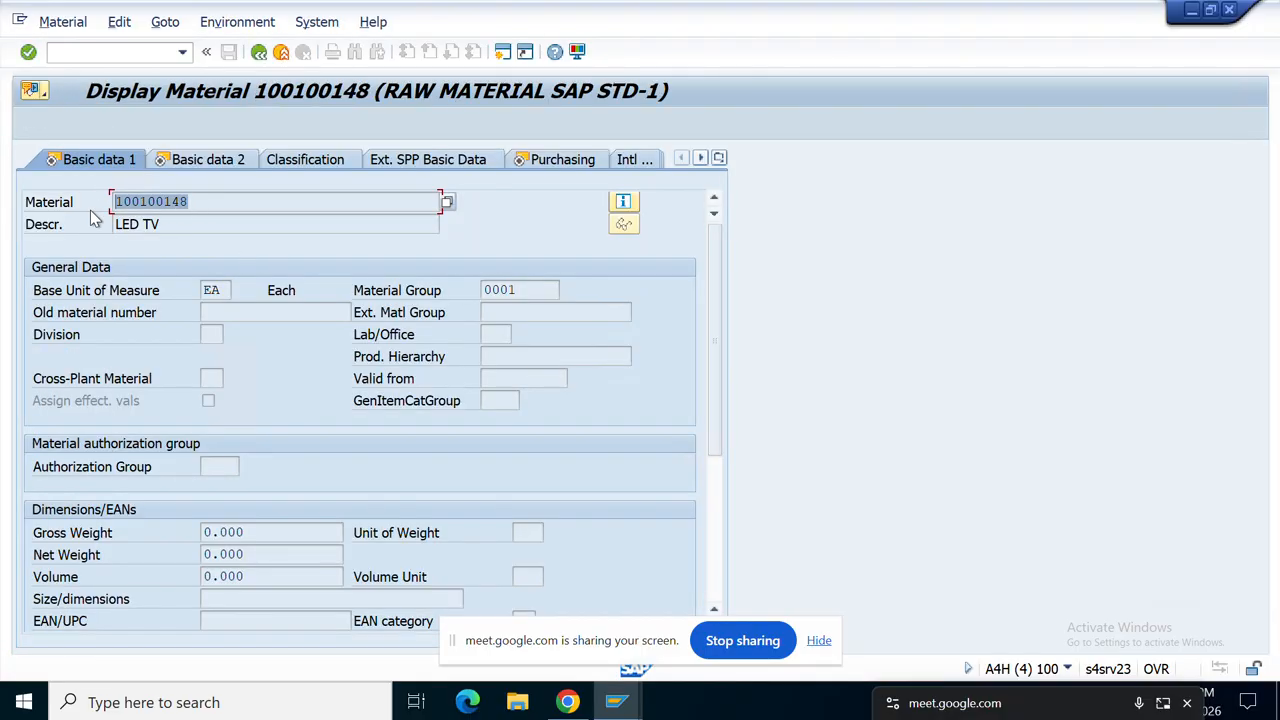
key("ctrl+c")
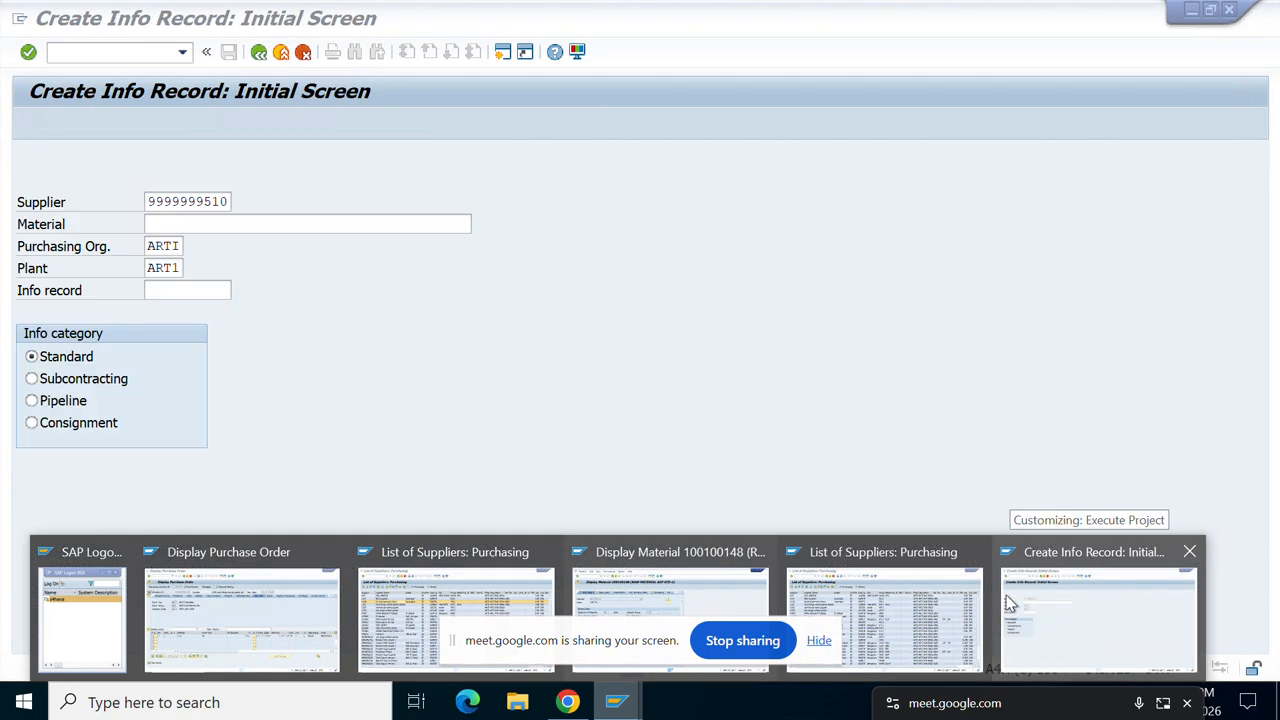
Step: Enter material 100100148 on the Create Info Record screen and proceed to General Data
left_click(1010, 603)
left_click(200, 224)
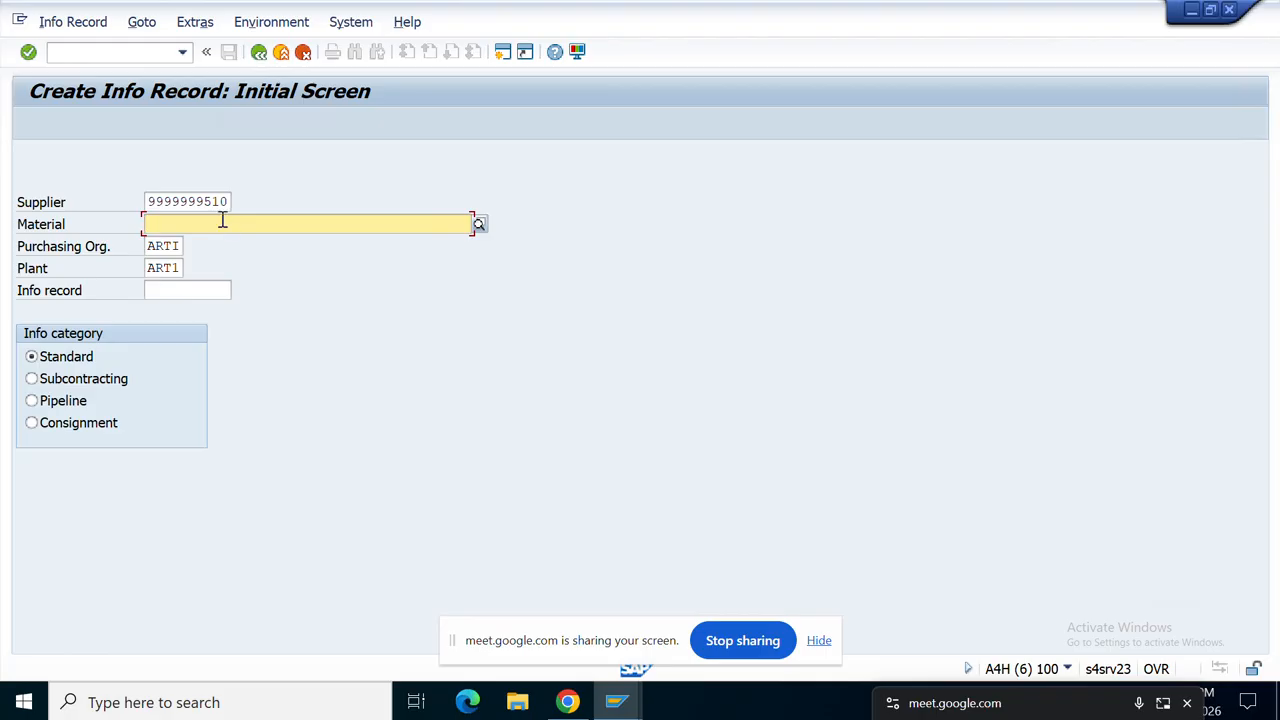
key("ctrl+v")
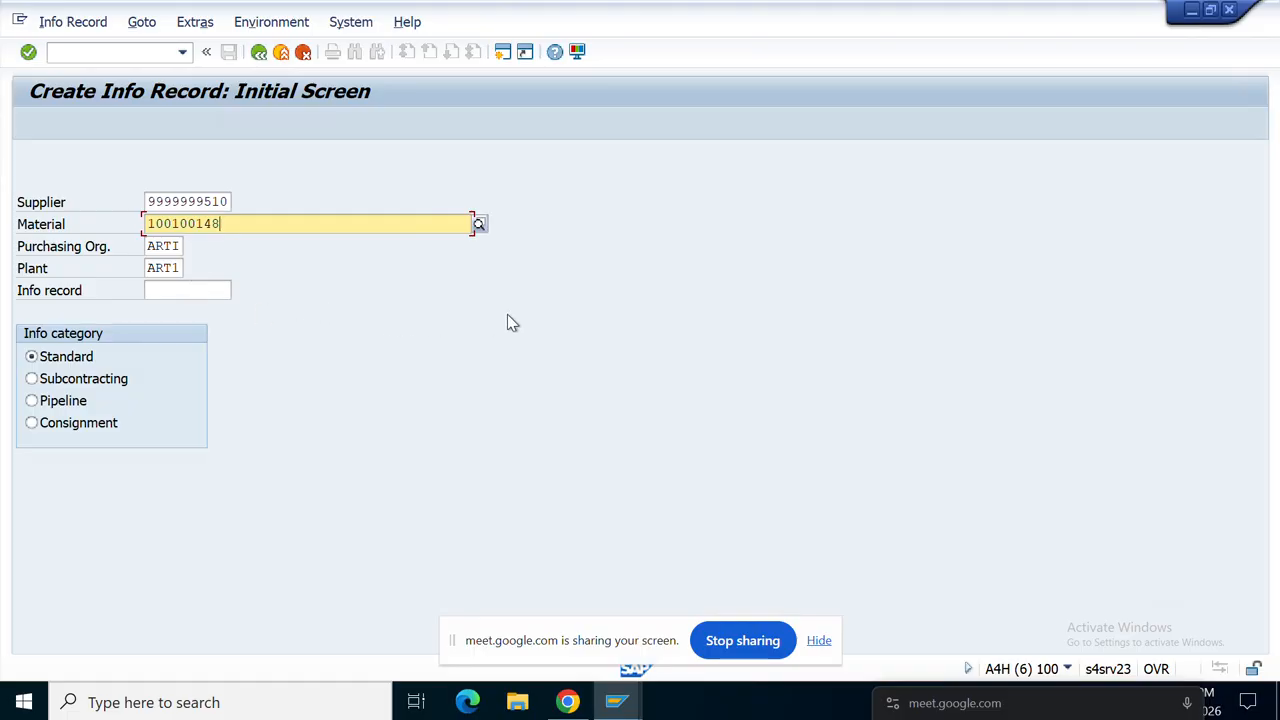
key("Return")
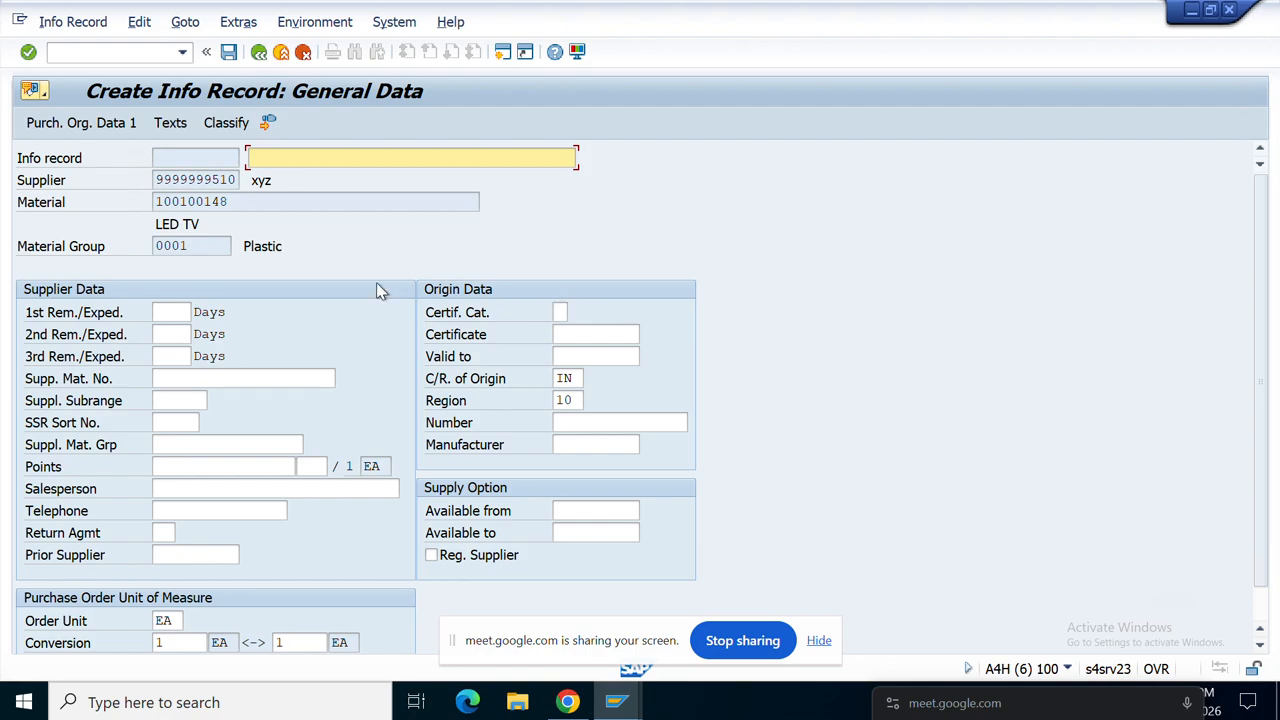
Step: Set the info record short text to 'purchase infon record test 123'
left_click(368, 160)
type("p")
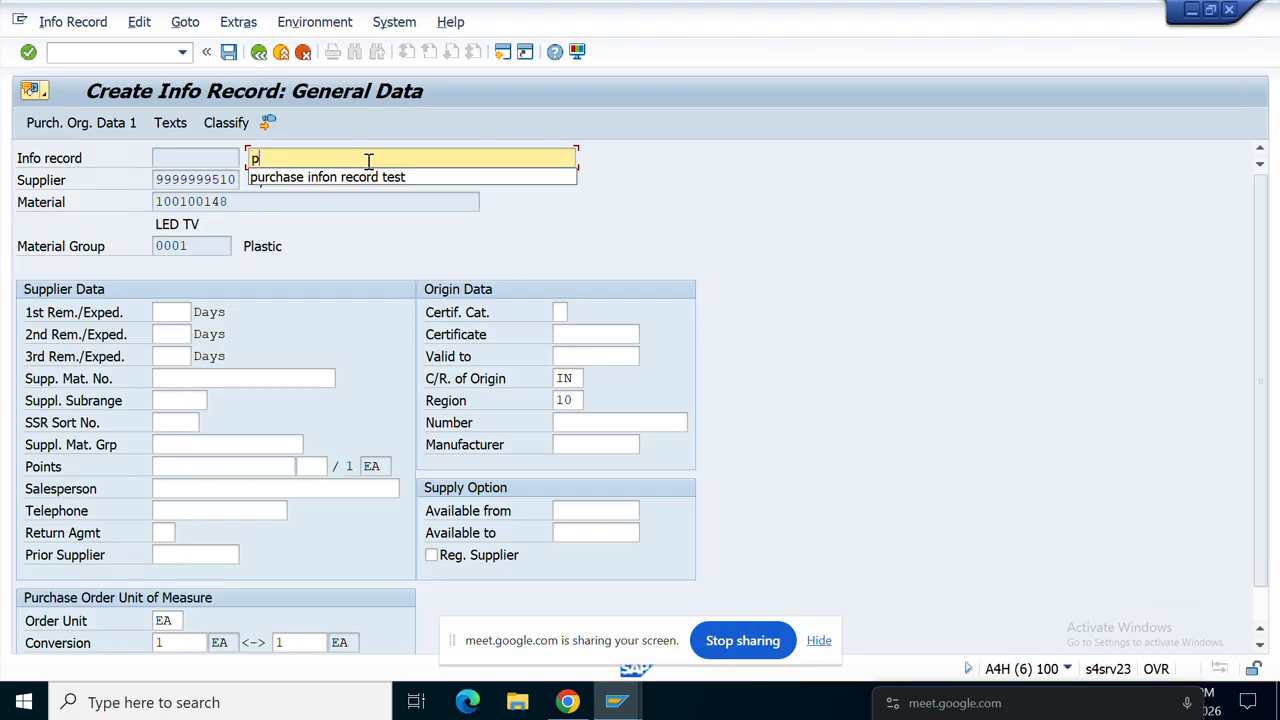
left_click(370, 178)
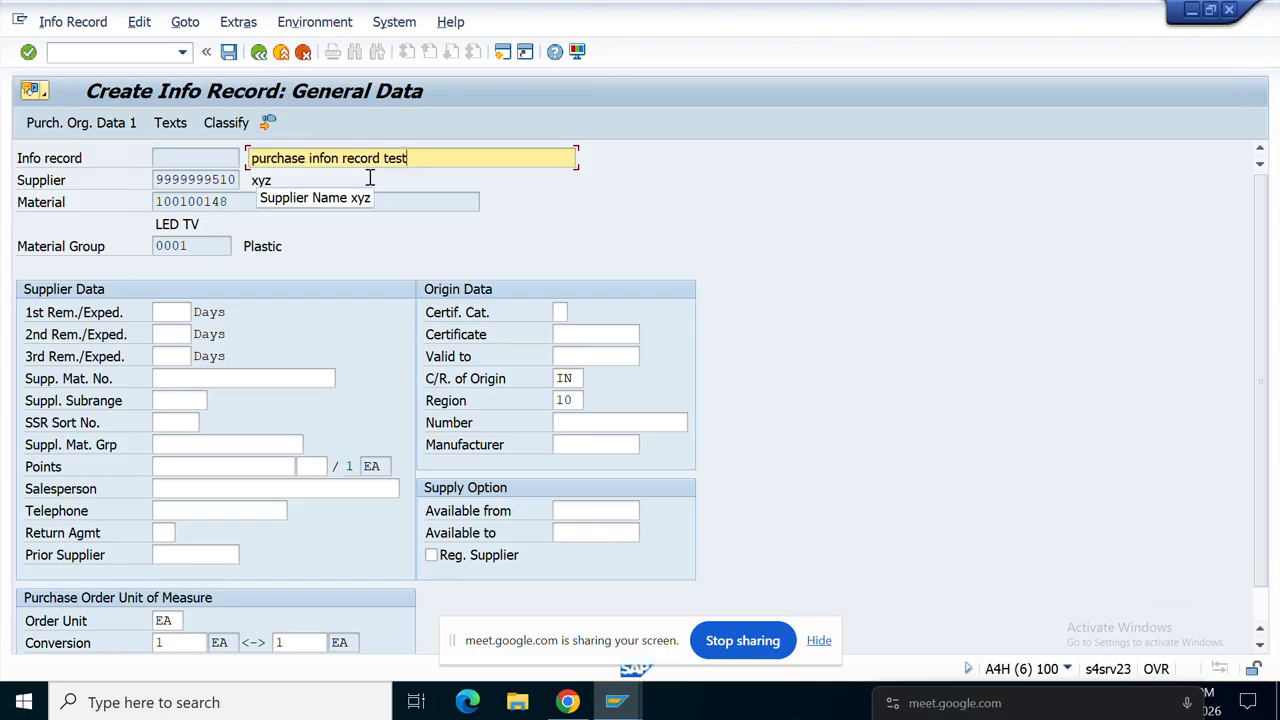
type("123")
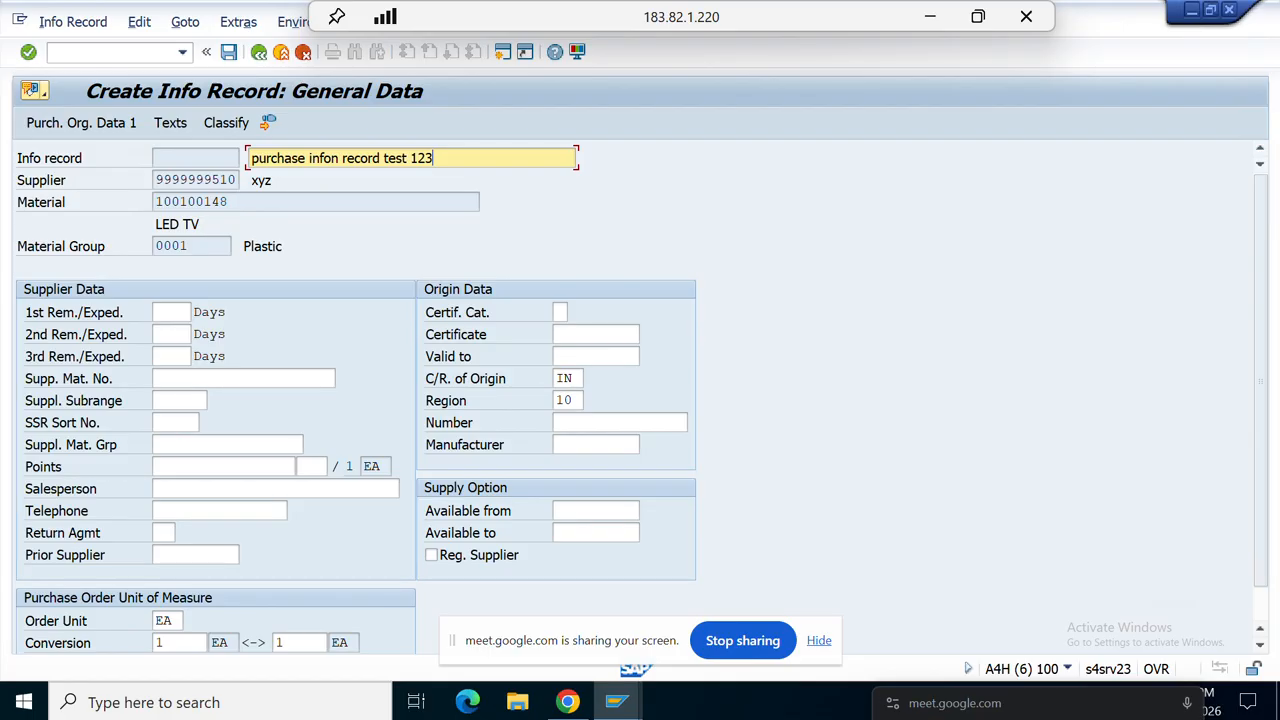
Step: Enter planned delivery time 1 day, standard qty 111, minimum qty 100 and net price 12 INR
key("Return")
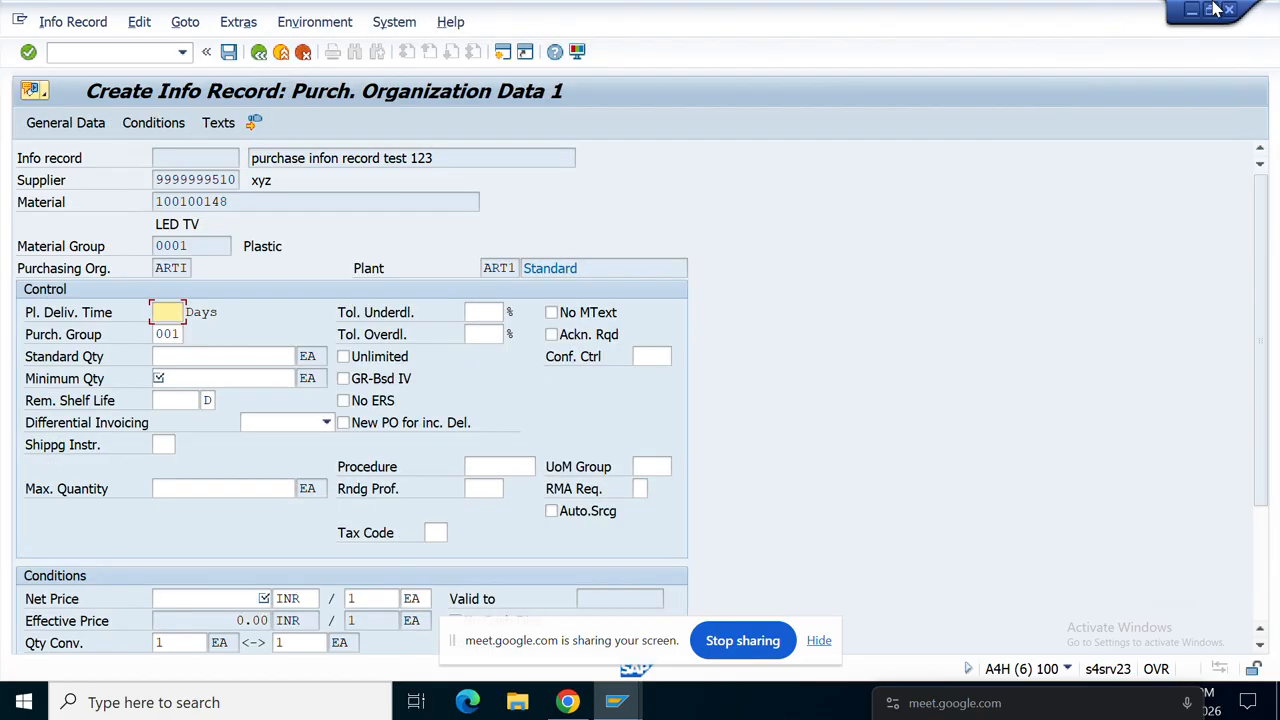
type("1")
left_click(176, 374)
left_click(188, 357)
type("111")
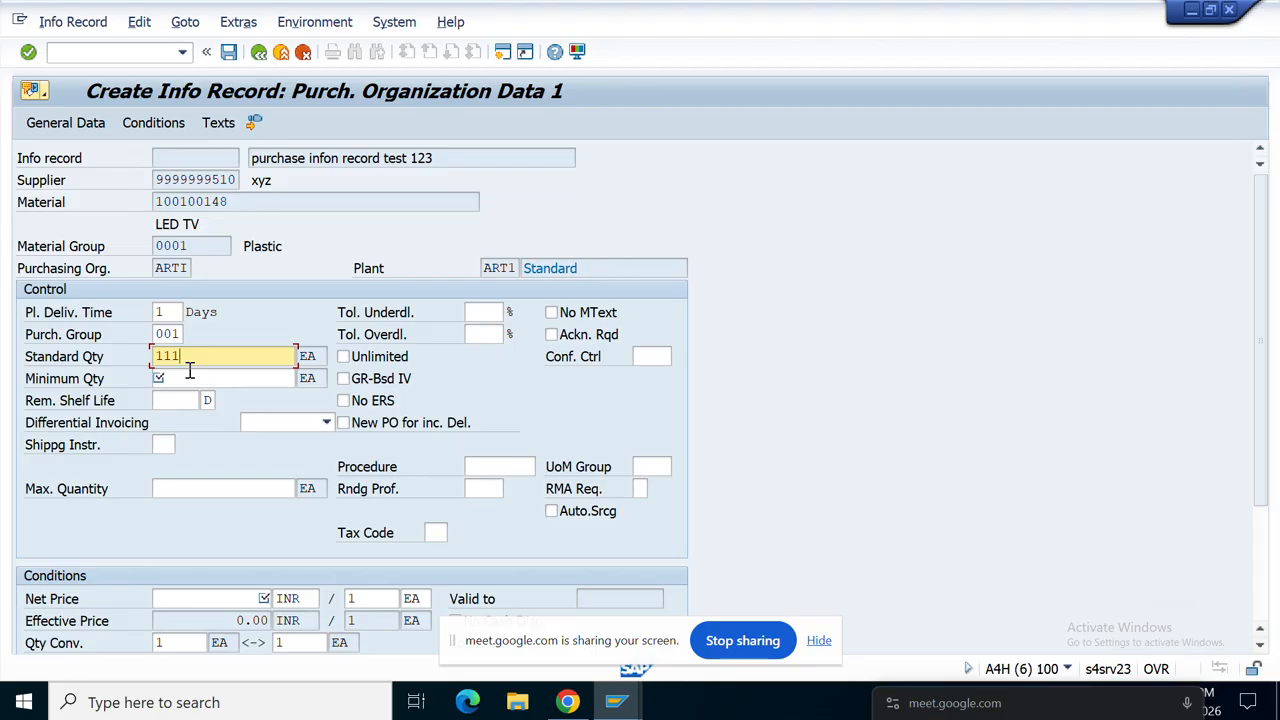
left_click(189, 373)
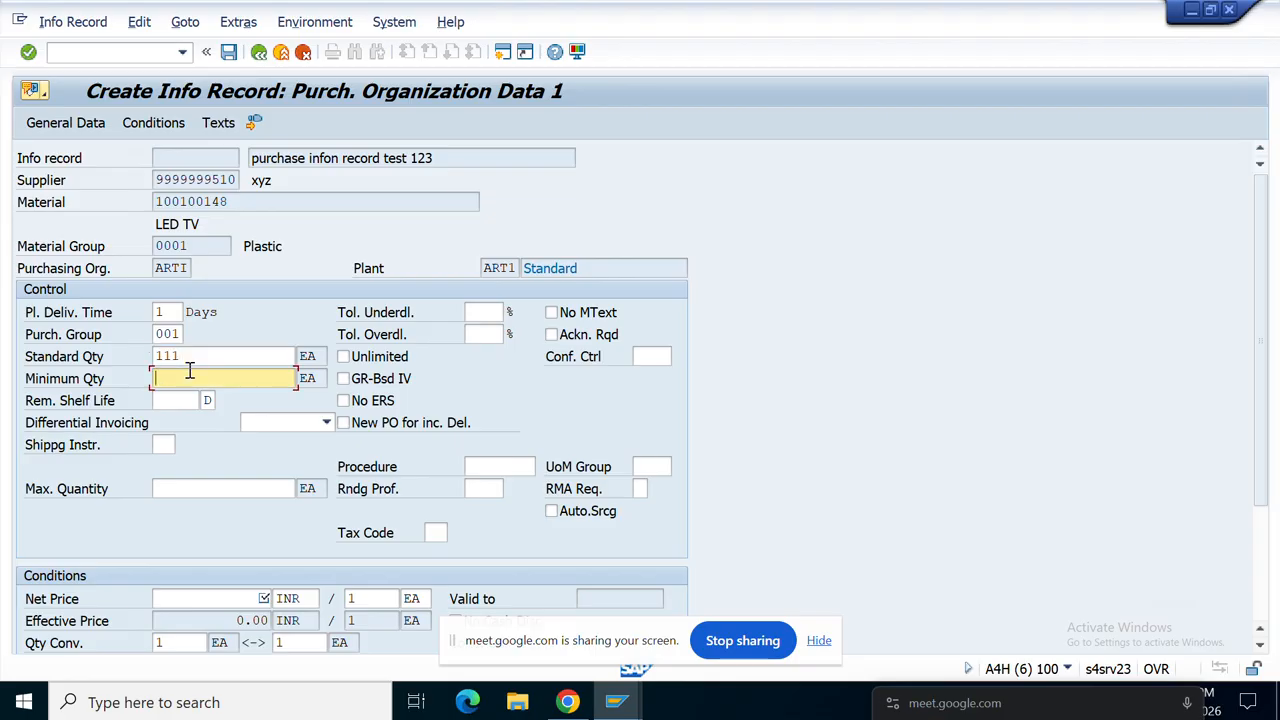
type("100")
key("Return")
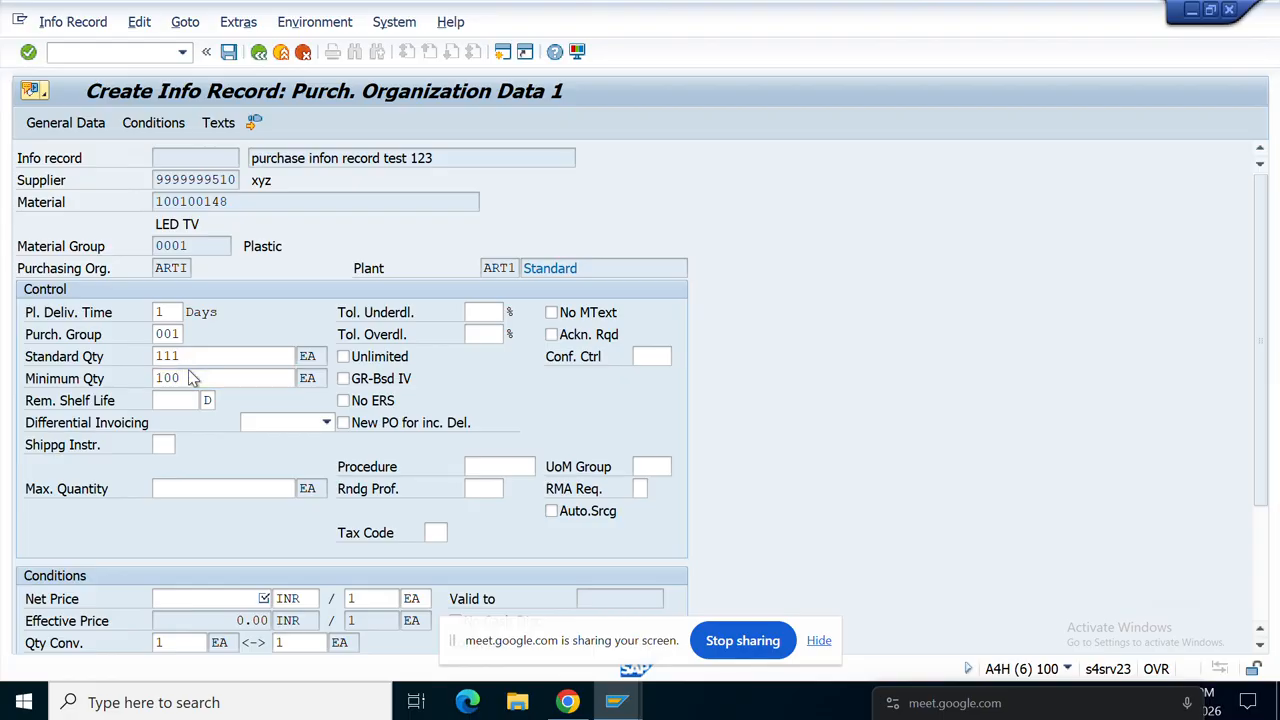
type("12")
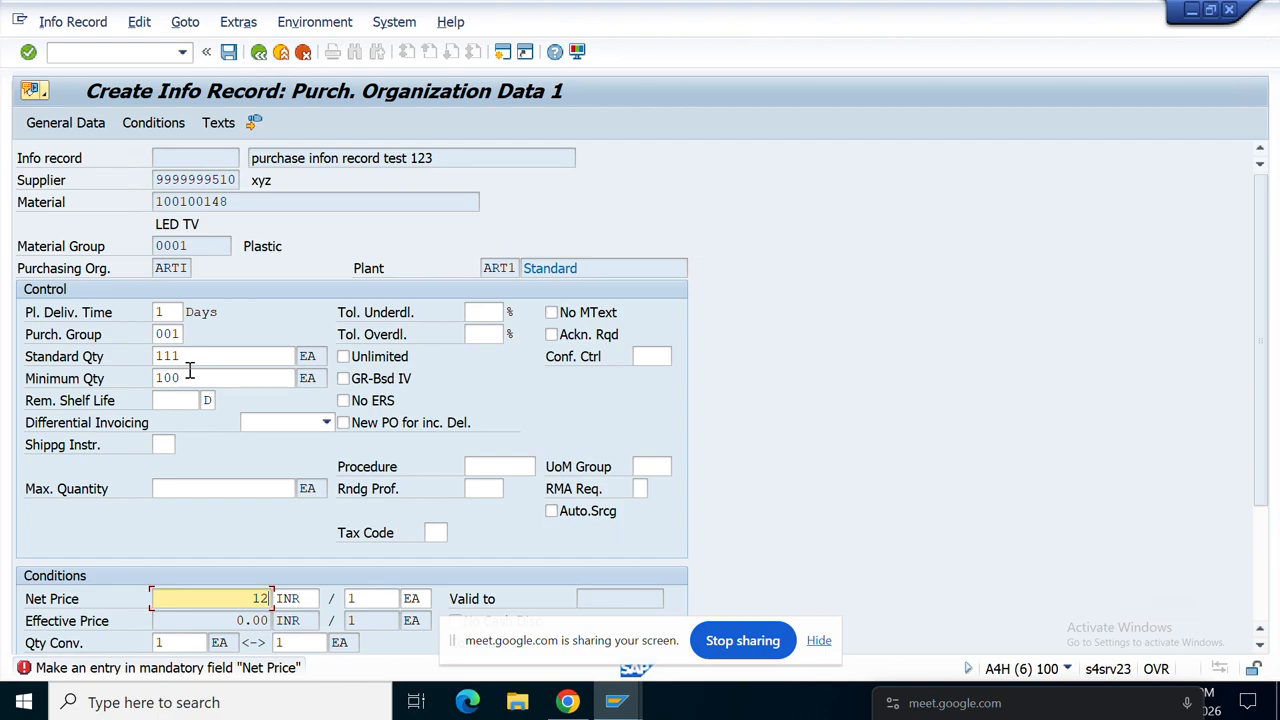
key("Return")
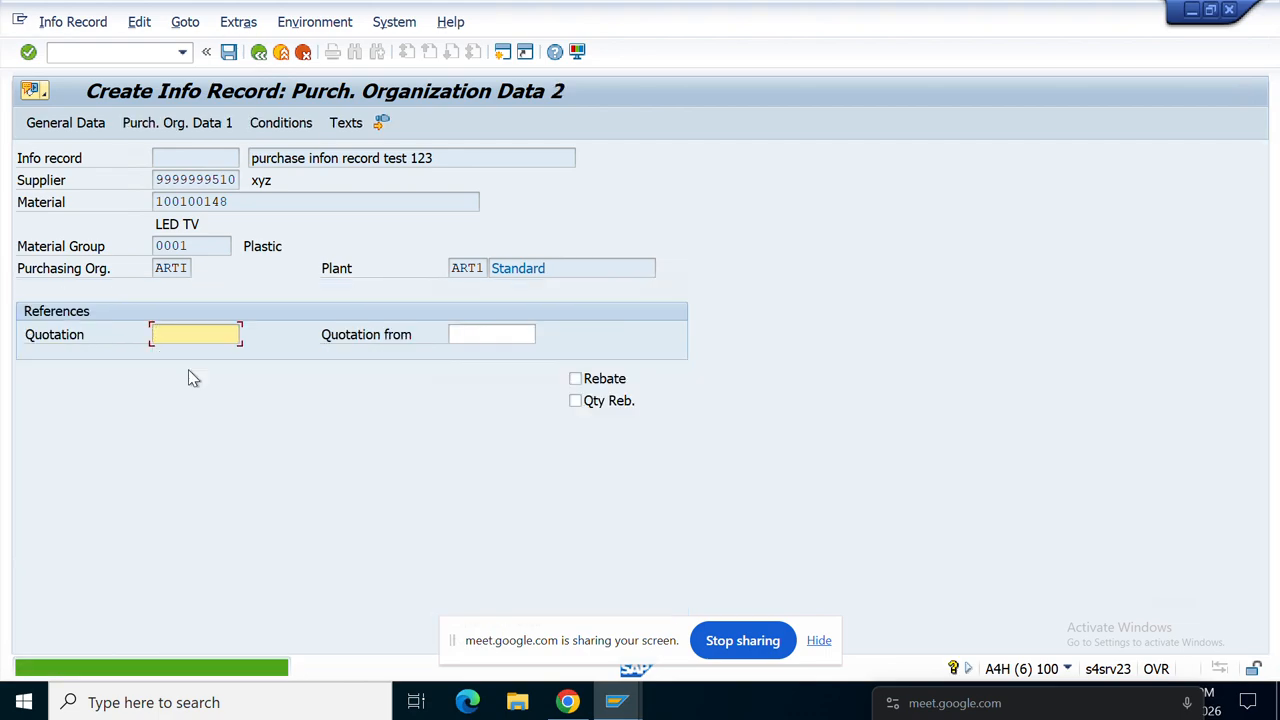
Step: Write the Info Memo 'purchase infon record test 123 Terms' by reusing the copied short text
key("Return")
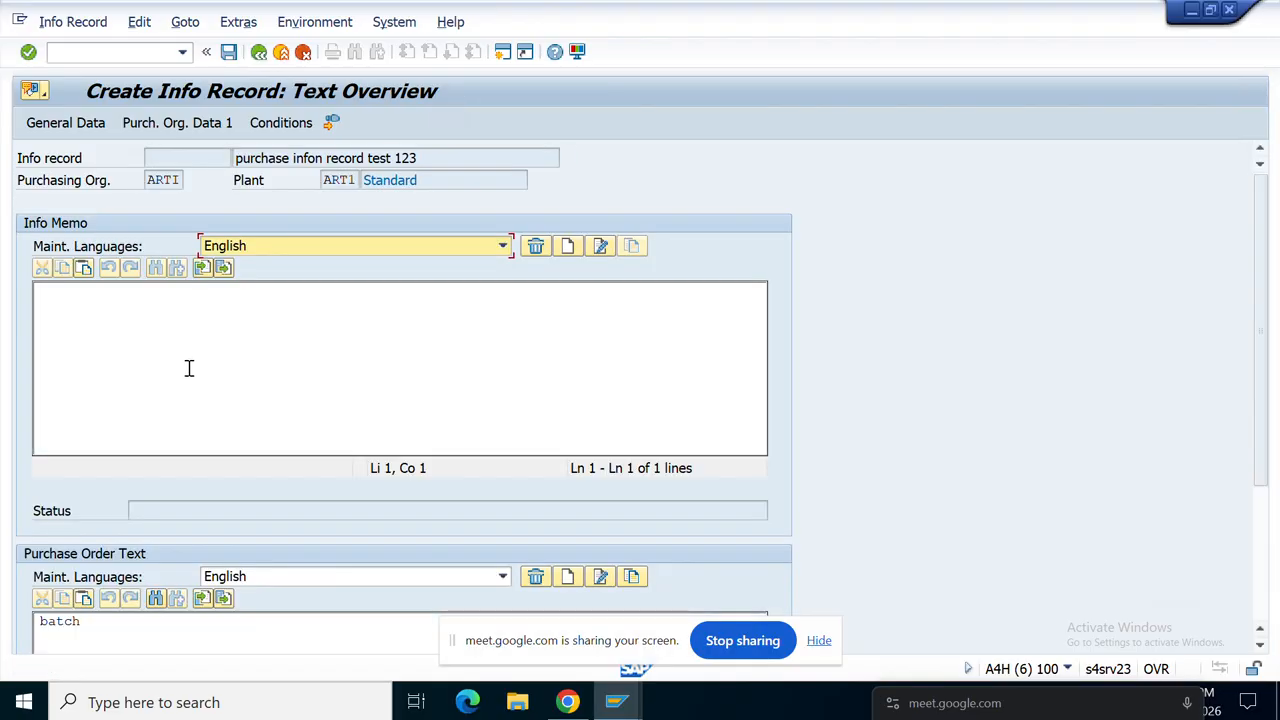
left_click(189, 369)
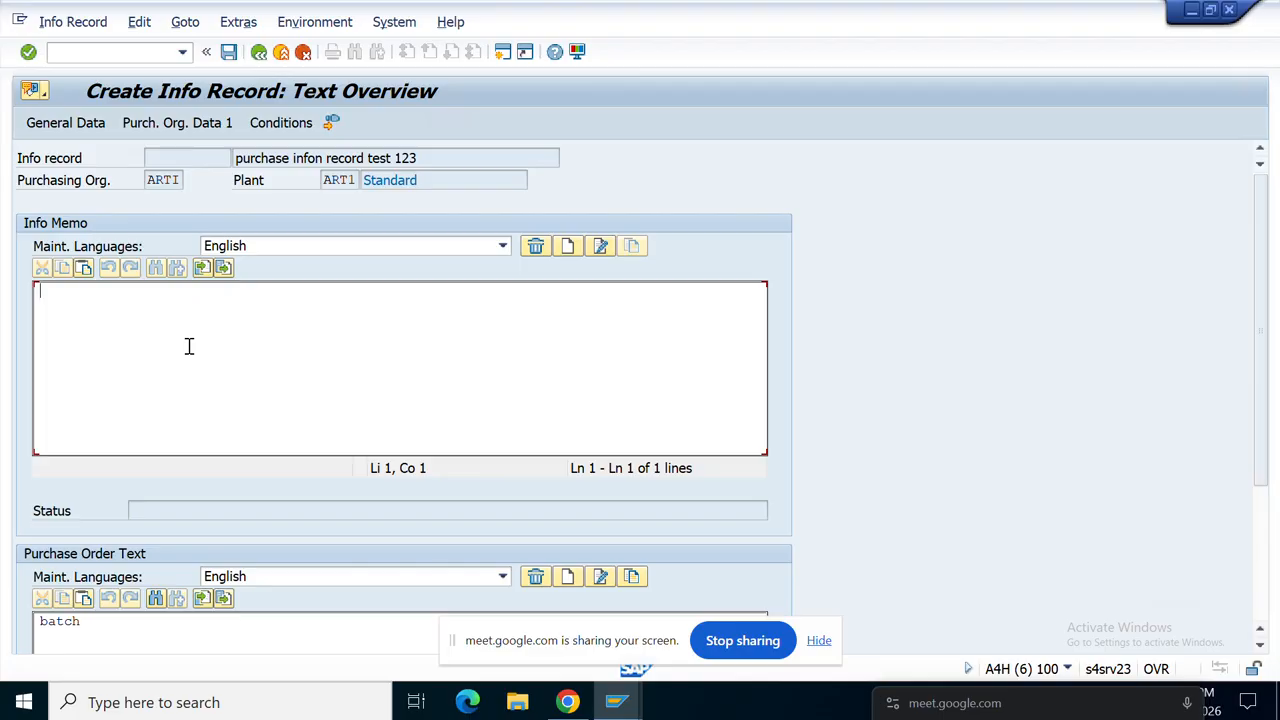
left_click_drag(418, 158, 232, 161)
left_click(146, 326)
key("ctrl+v")
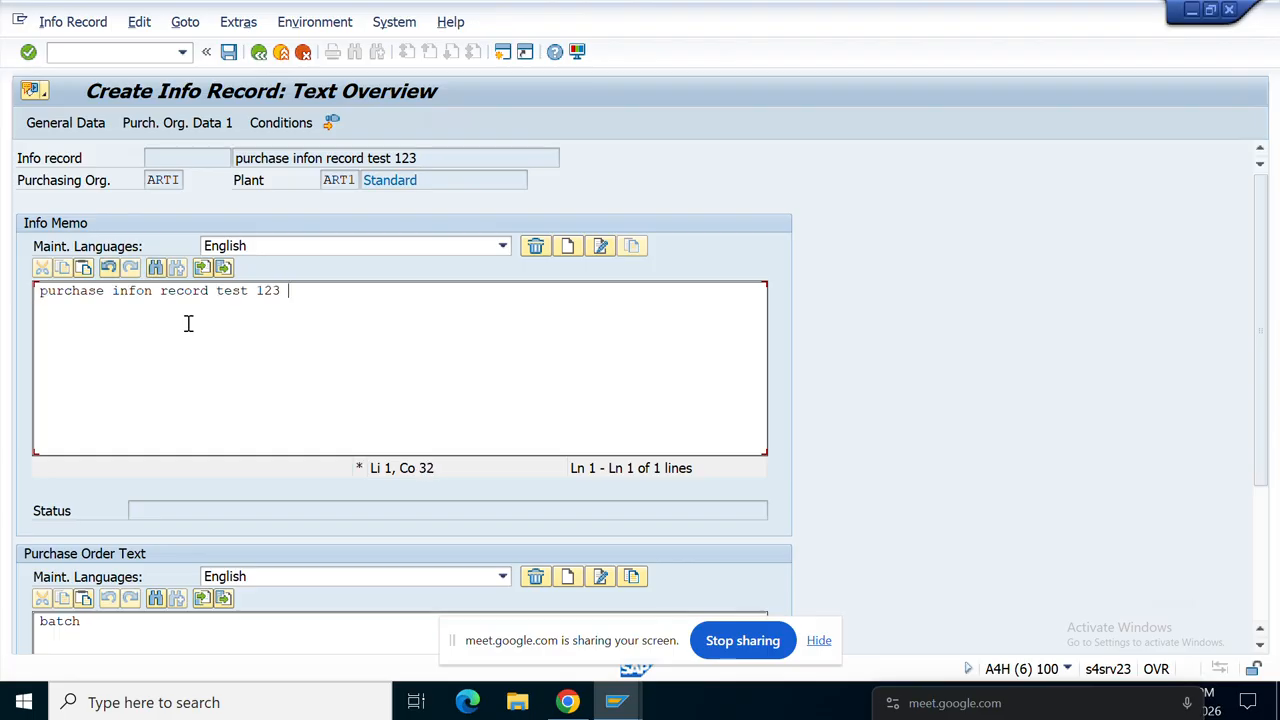
type("Tereams")
key("BackSpace")
key("BackSpace")
key("BackSpace")
key("BackSpace")
key("BackSpace")
type("ms")
Step: Add a new memo line, then save info record 14163 by confirming the save prompt
key("Return")
key("F3")
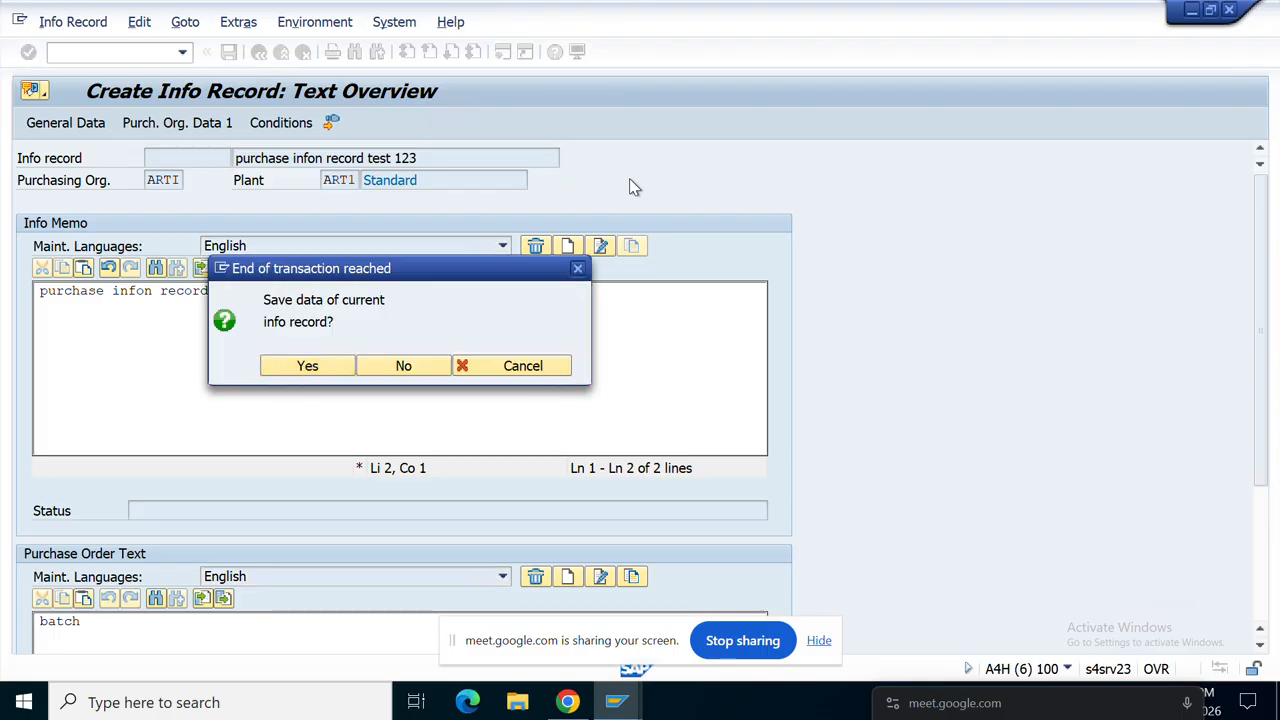
key("Return")
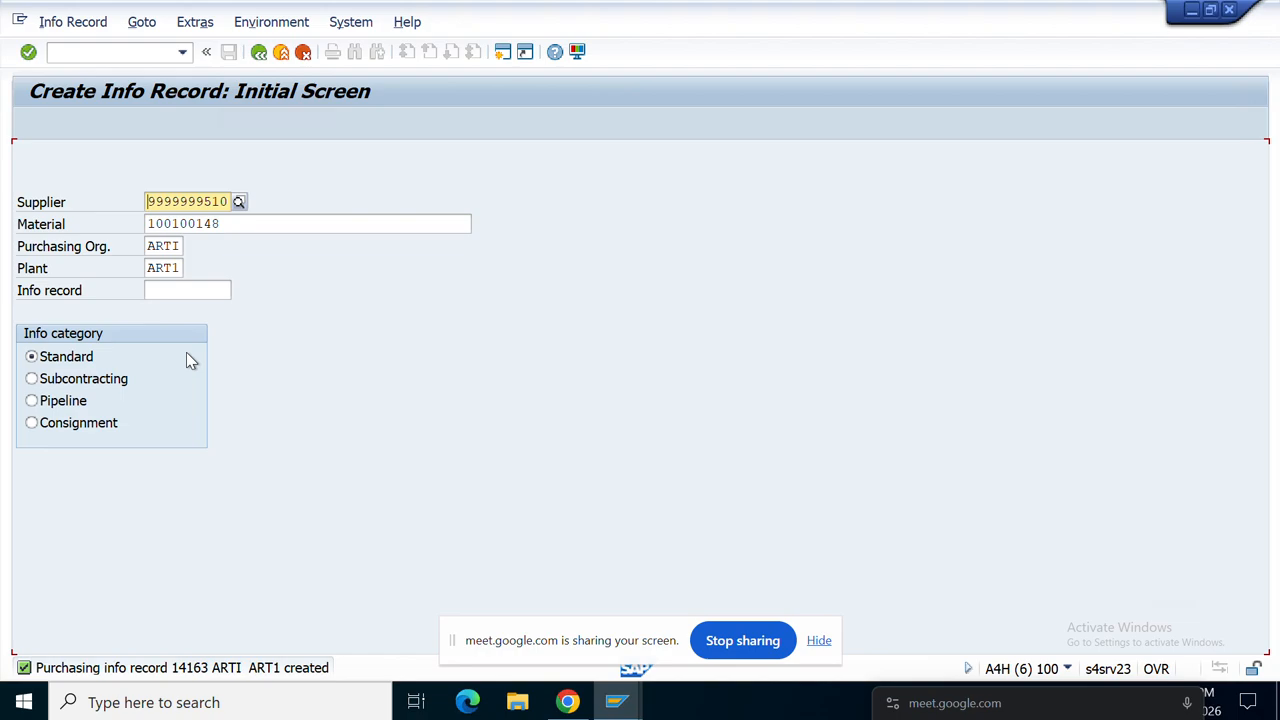
Step: Check the record-created message details, then leave the info record creation screen
double_click(232, 670)
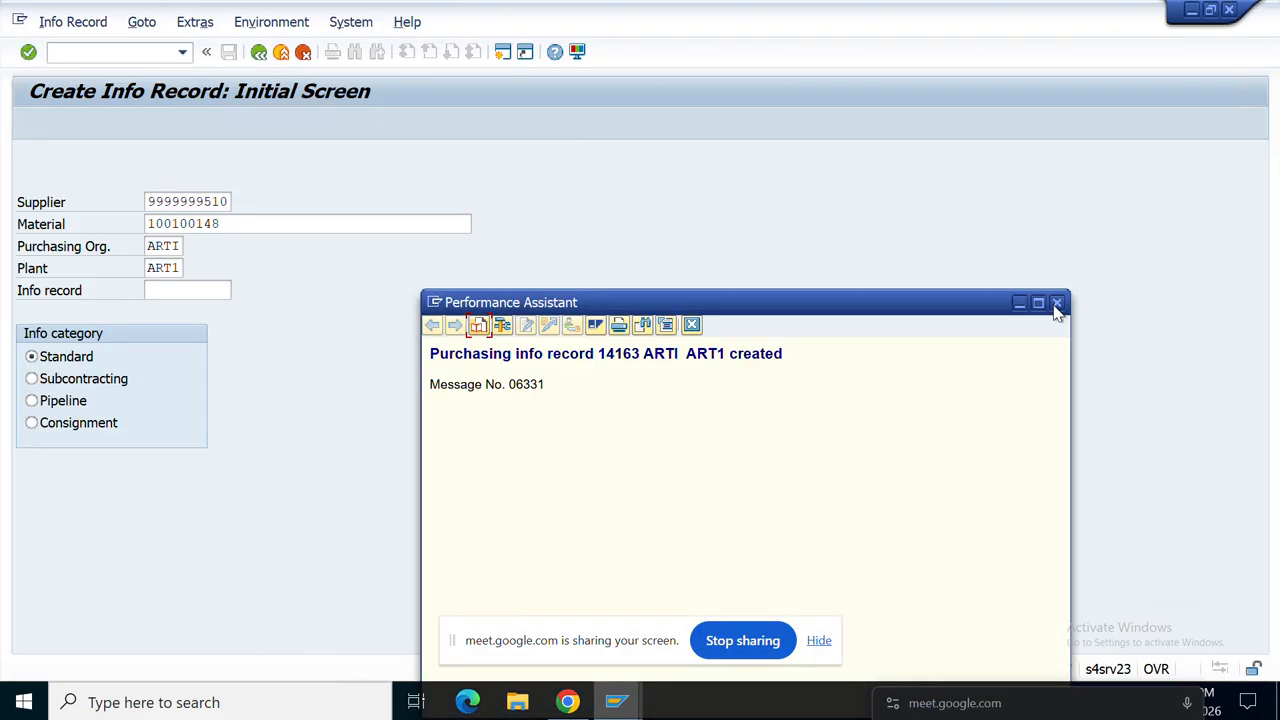
left_click(1058, 304)
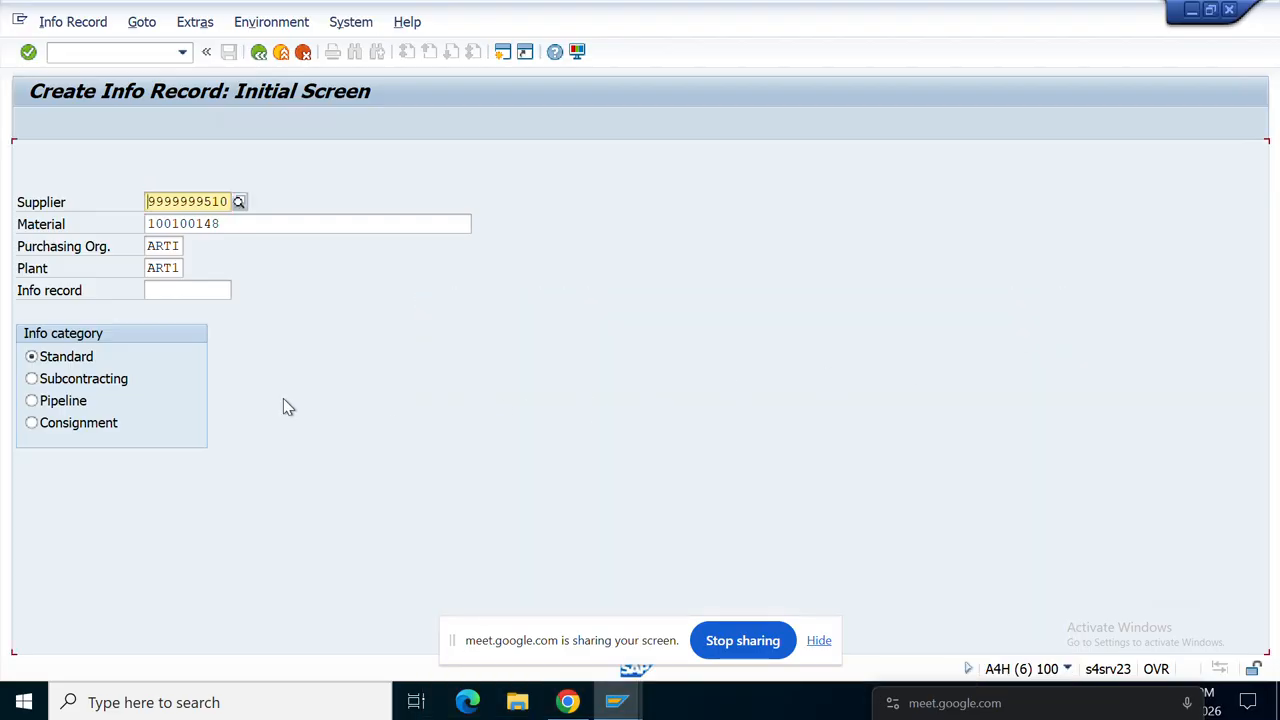
left_click(258, 52)
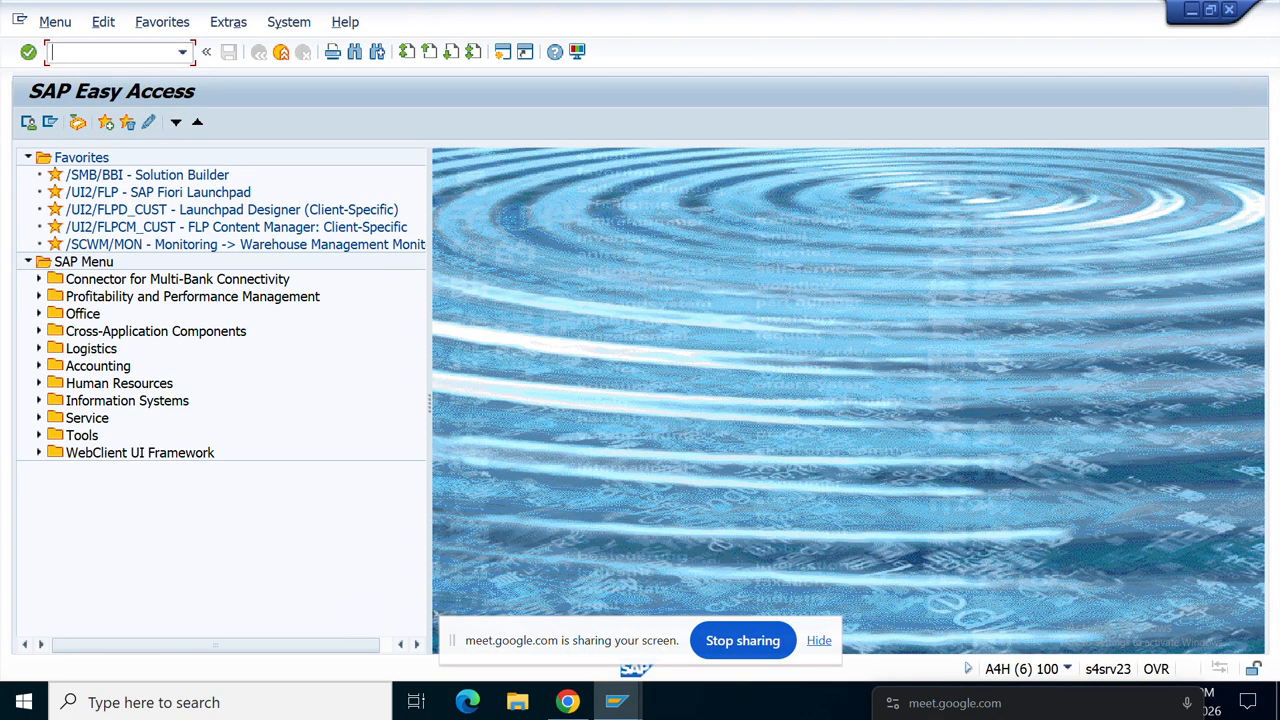
Step: Briefly open the purchase requisition list, return to the Easy Access menu, and enter ME1A
type("me5q")
key("BackSpace")
key("BackSpace")
key("BackSpace")
key("BackSpace")
type("ME5Q")
key("BackSpace")
type("A")
key("Return")
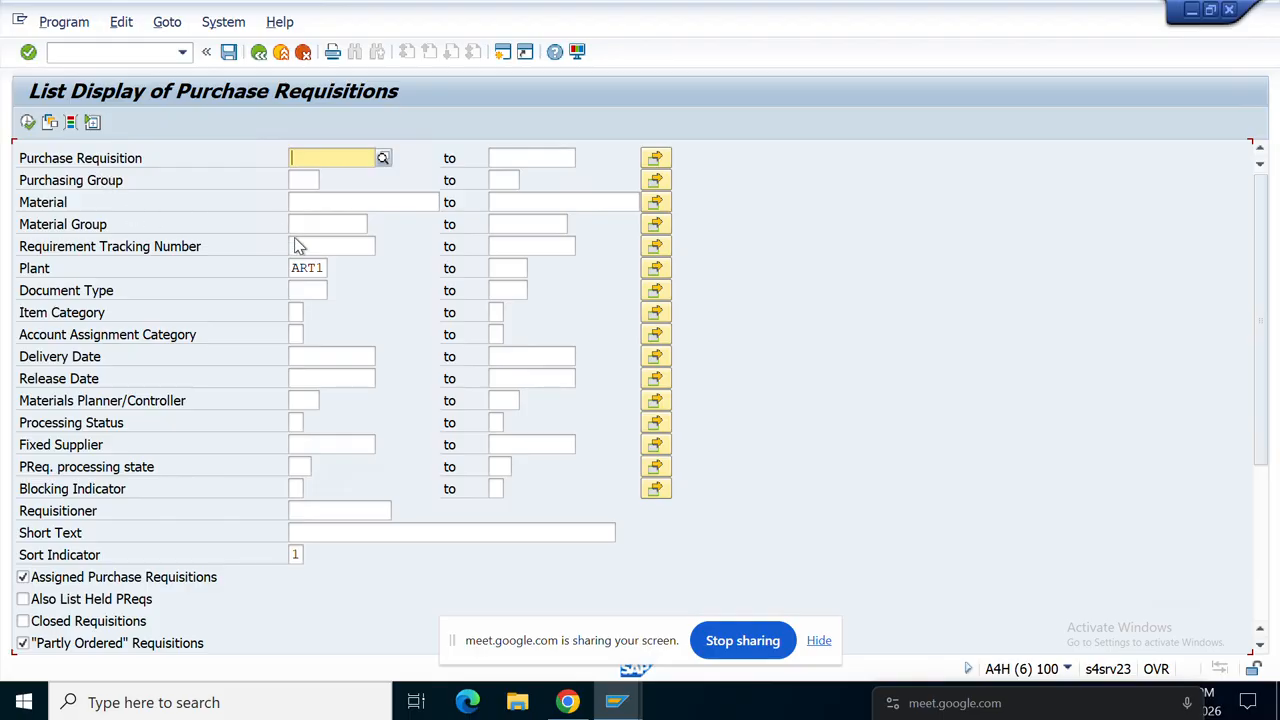
left_click(258, 53)
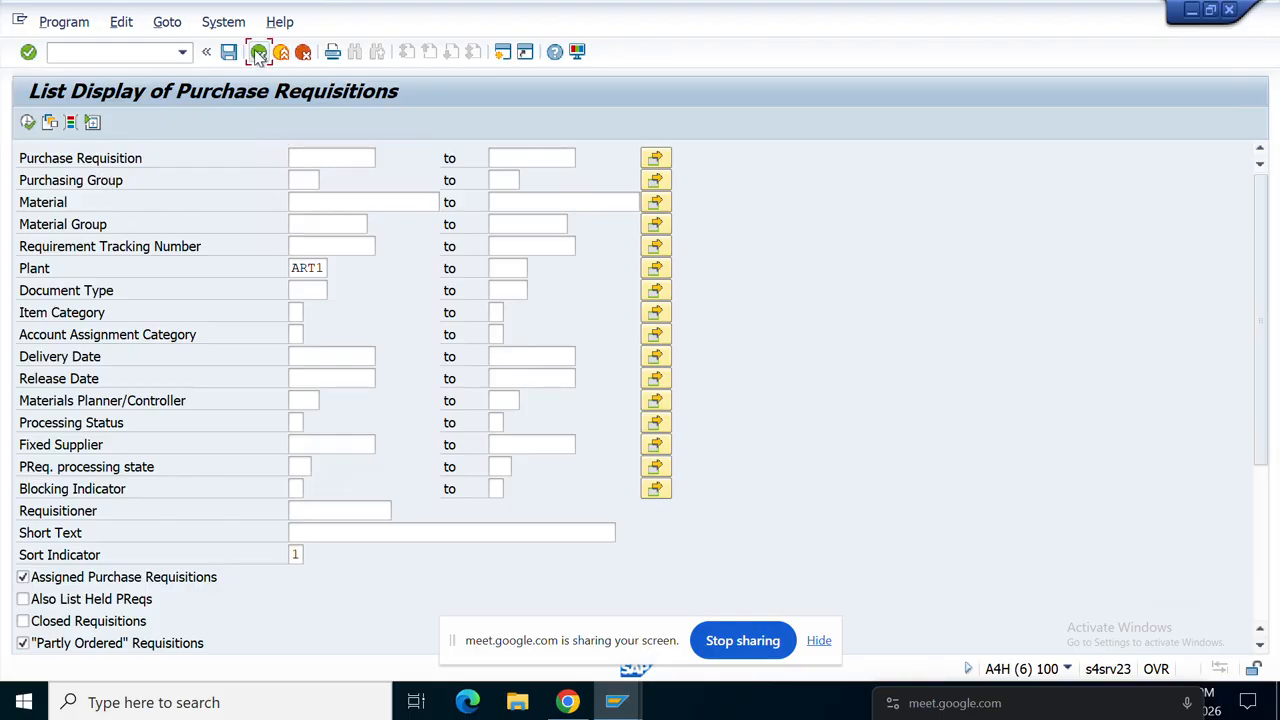
type("ME1A")
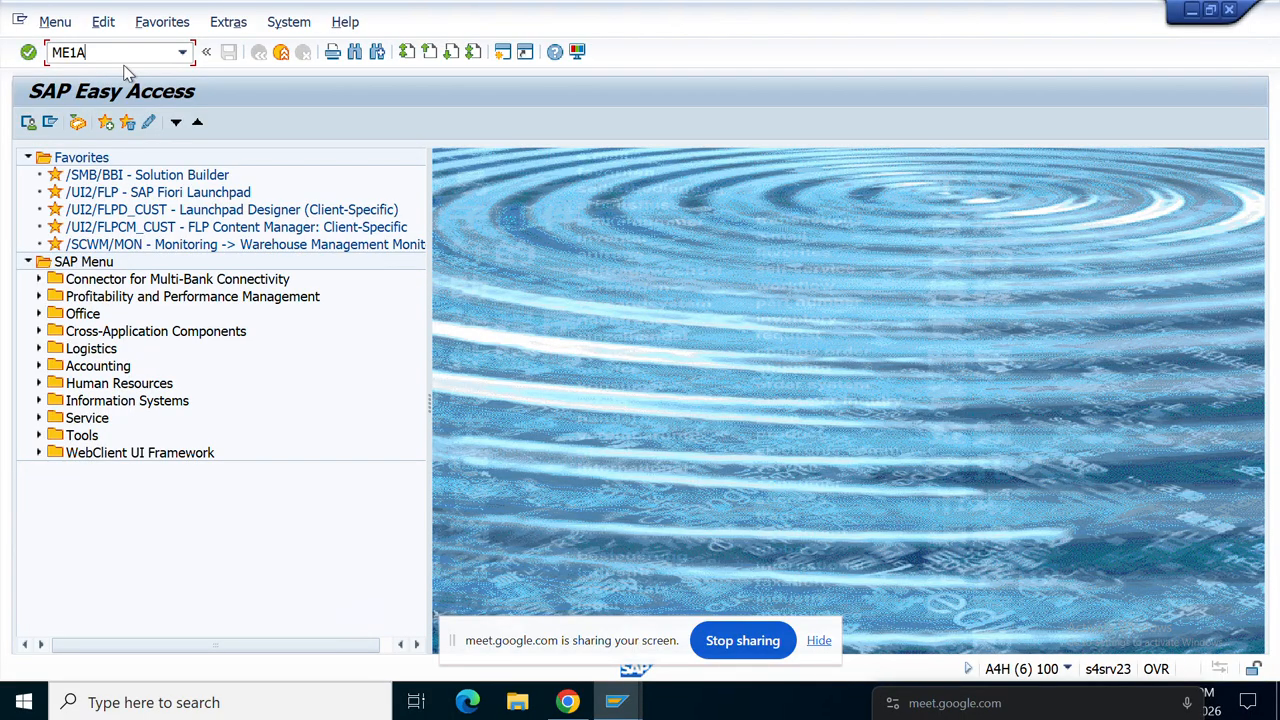
key("Return")
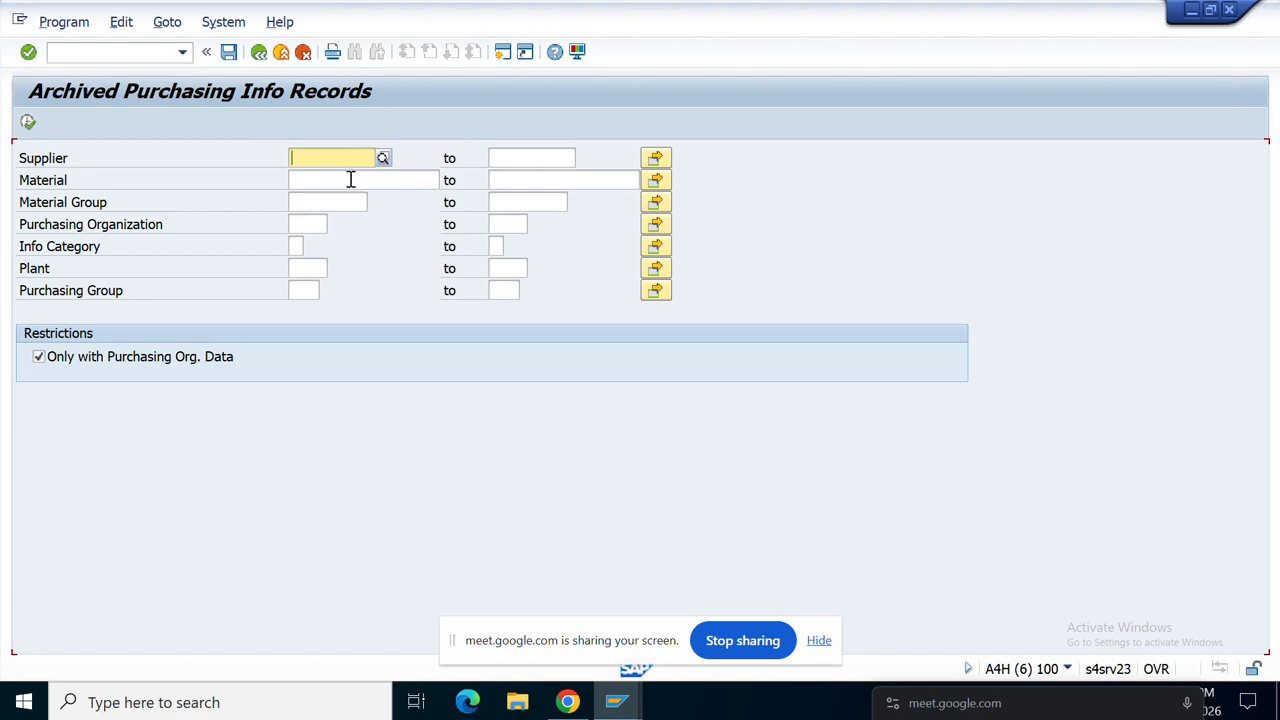
left_click(298, 224)
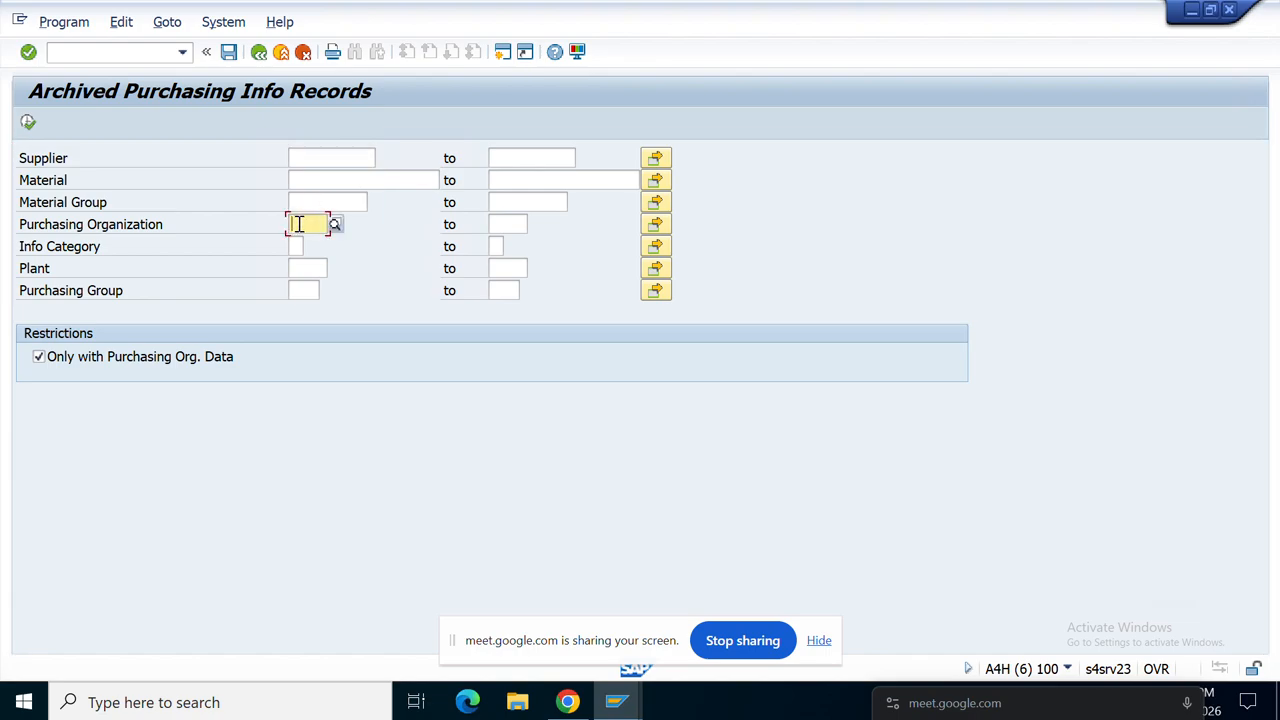
type("ART")
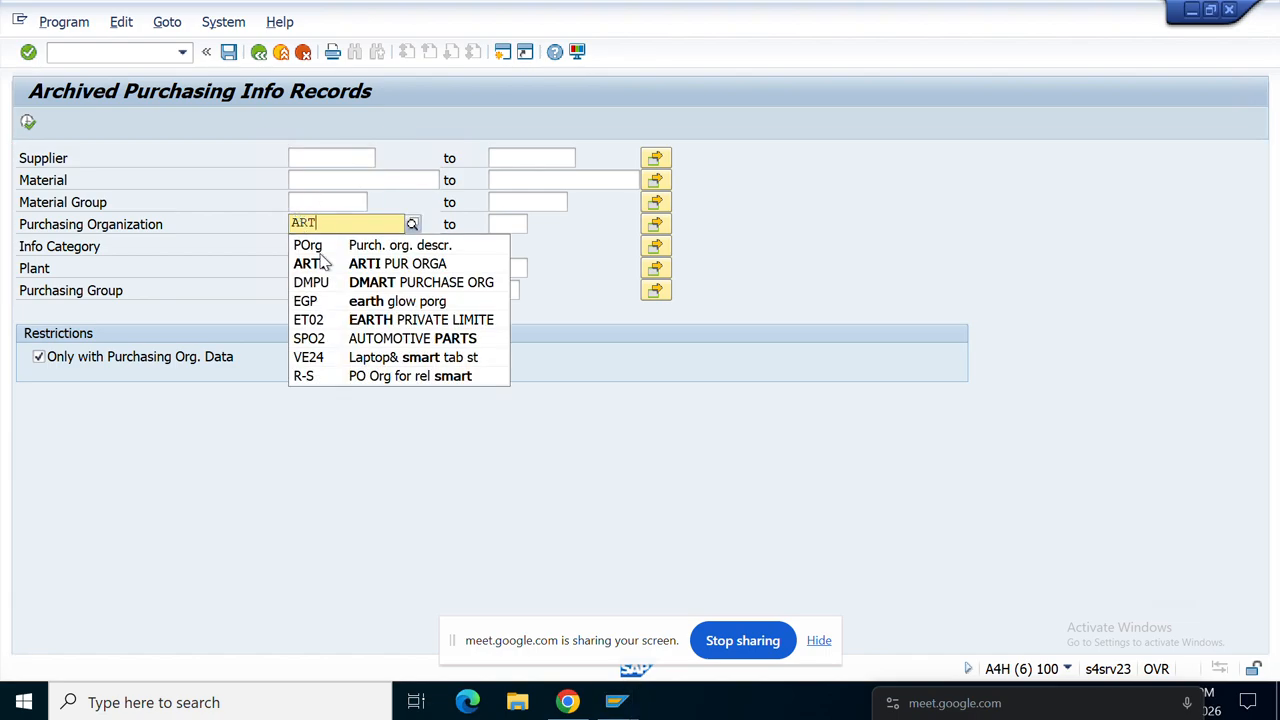
left_click(322, 268)
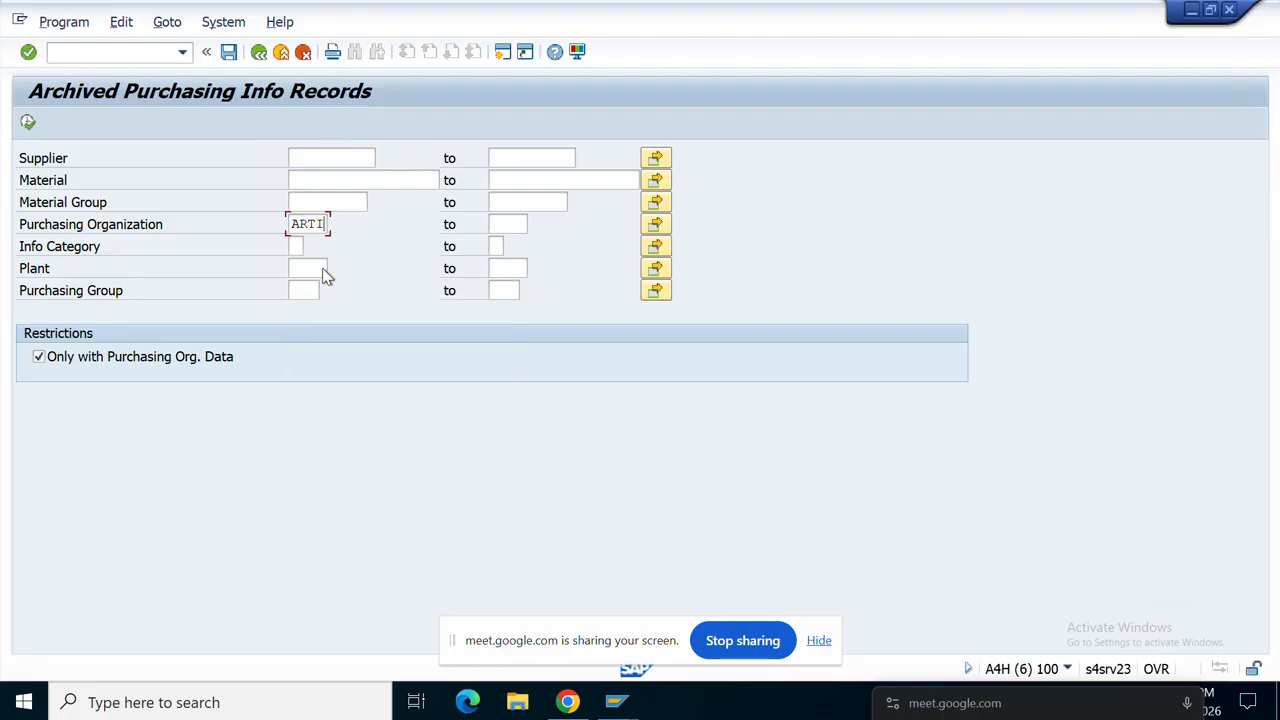
left_click(28, 123)
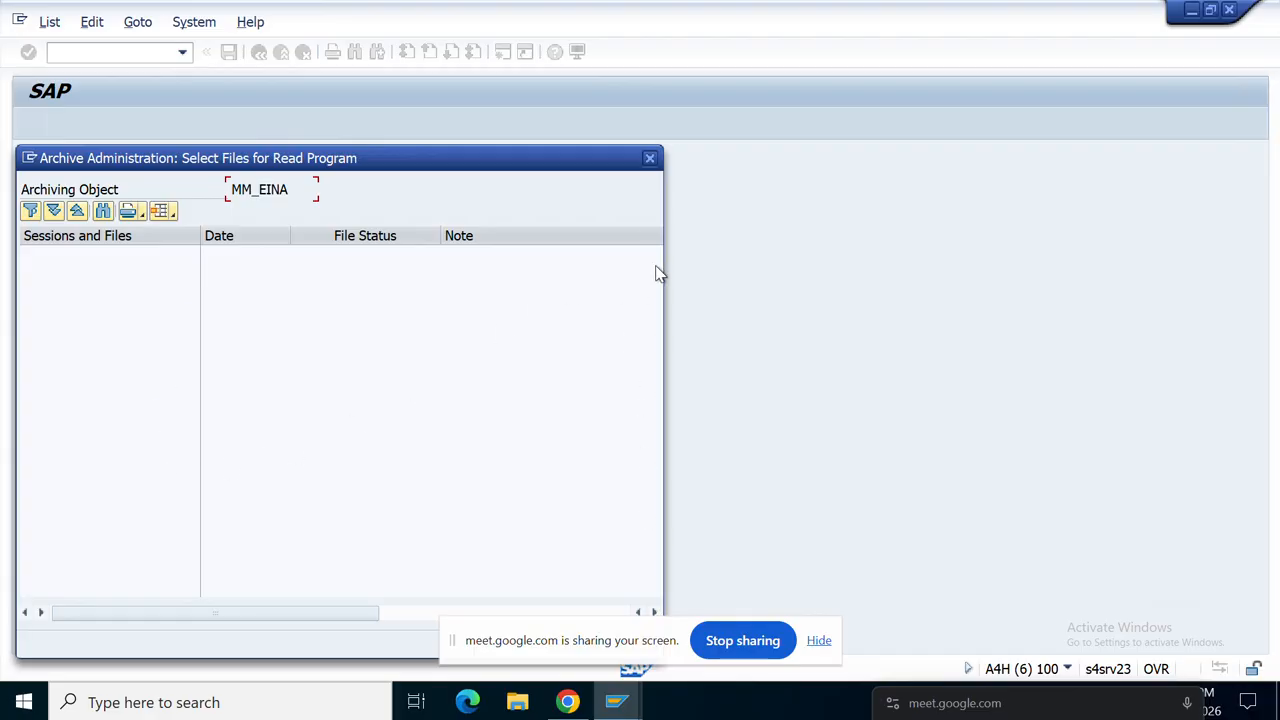
left_click(650, 158)
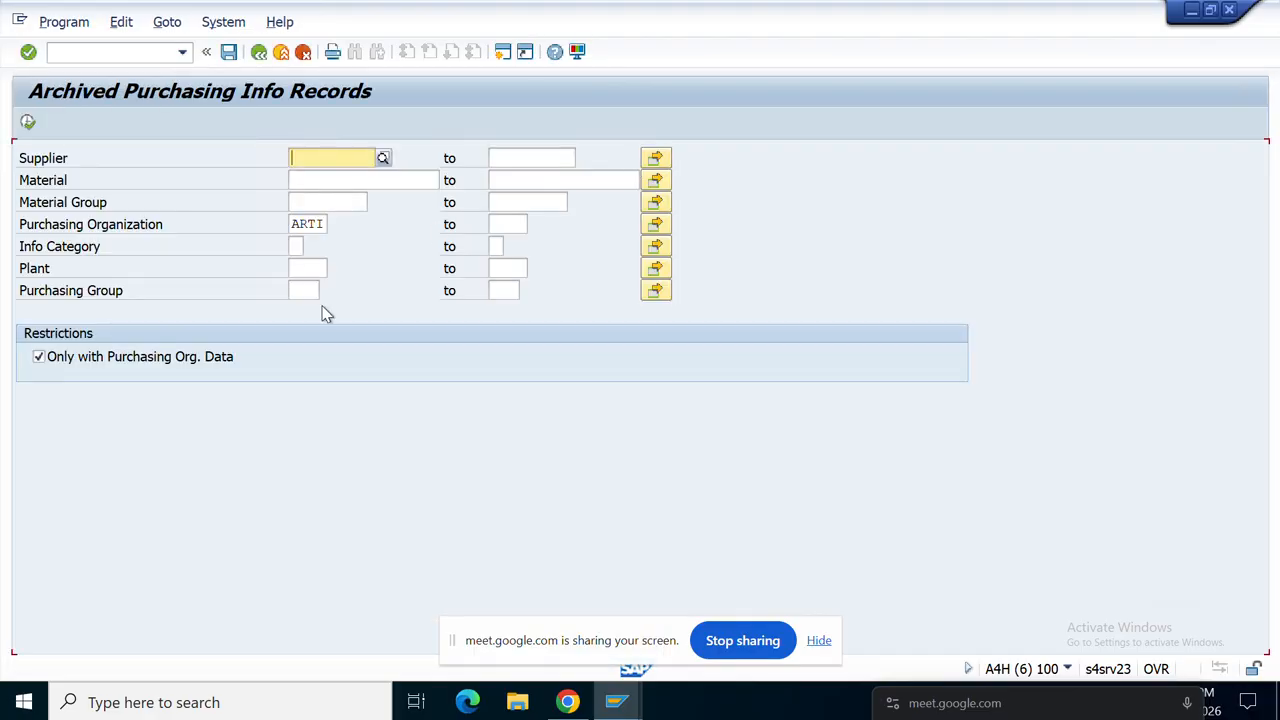
left_click(258, 55)
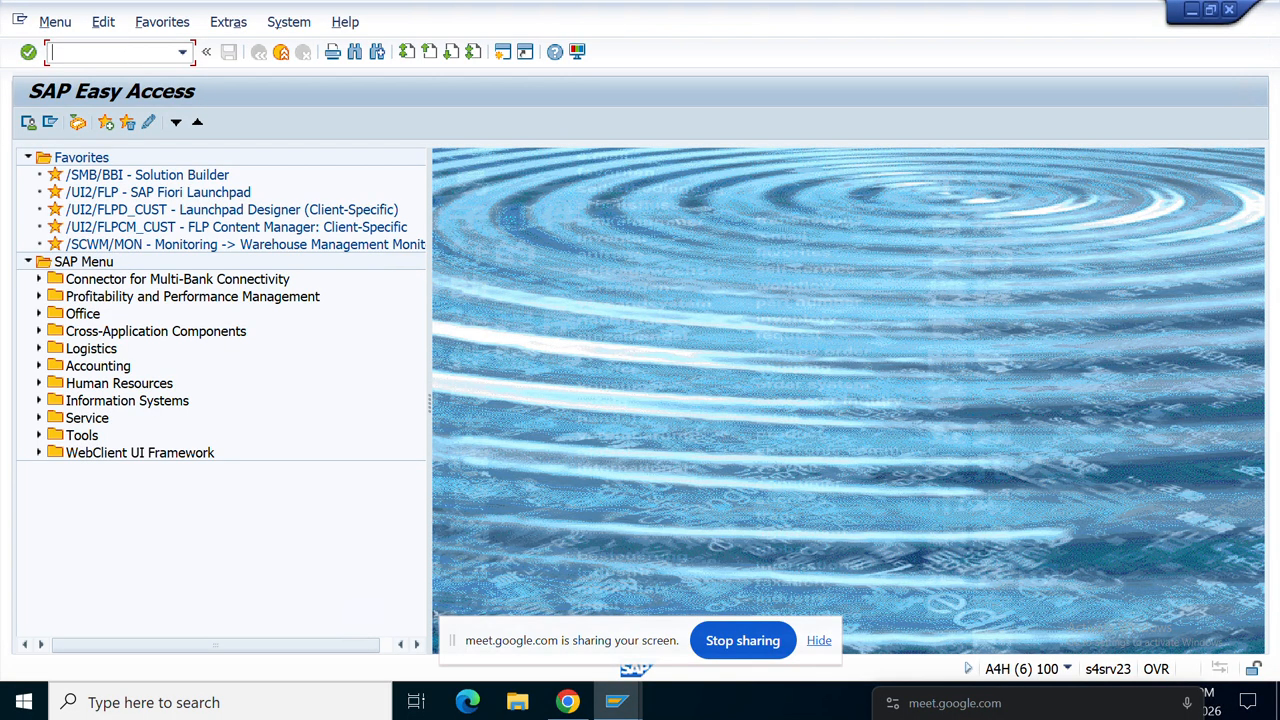
Step: Start an ME01 source list for 100100148/ART1 valid 25.07.2026 to 25.07.2027
type("ME01")
key("Return")
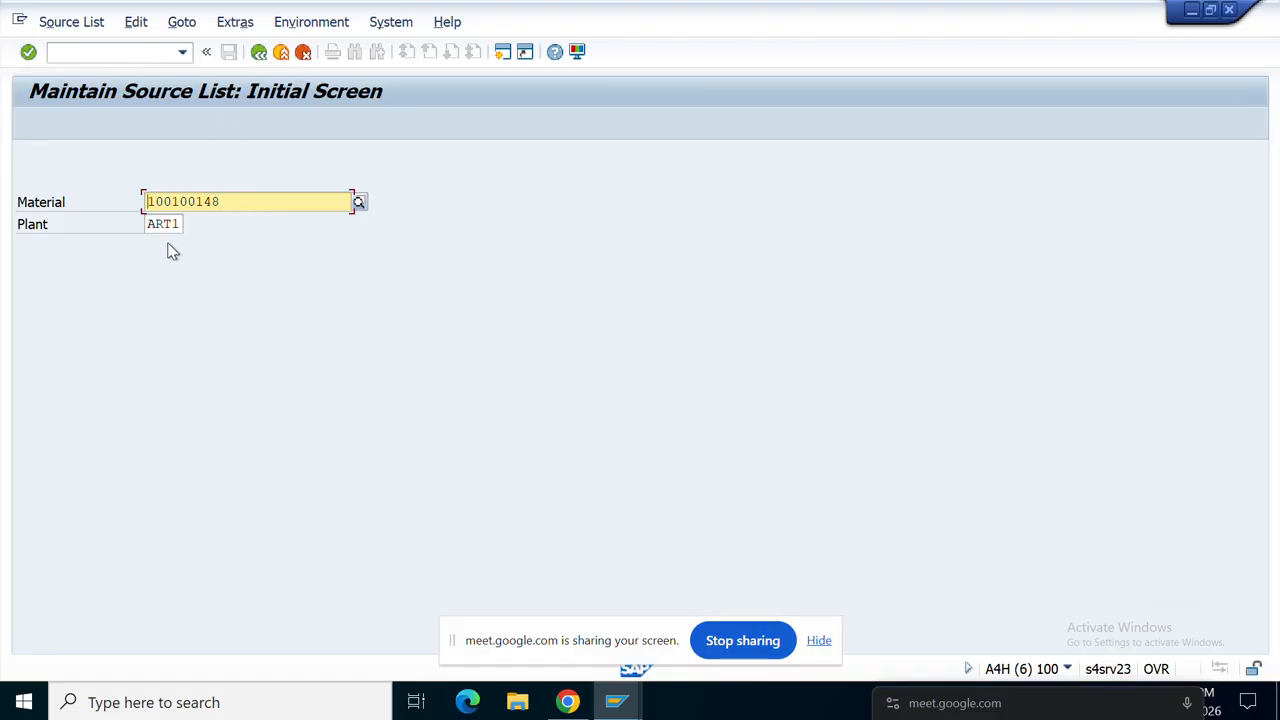
key("Return")
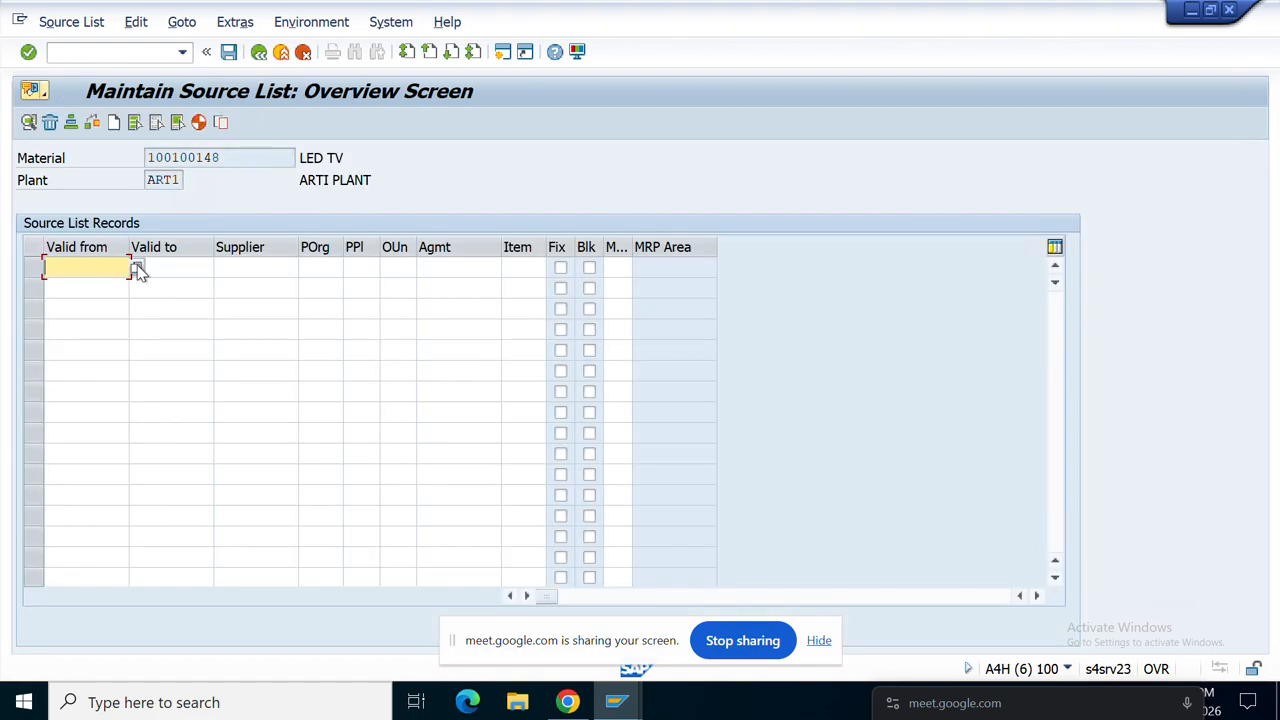
left_click(137, 270)
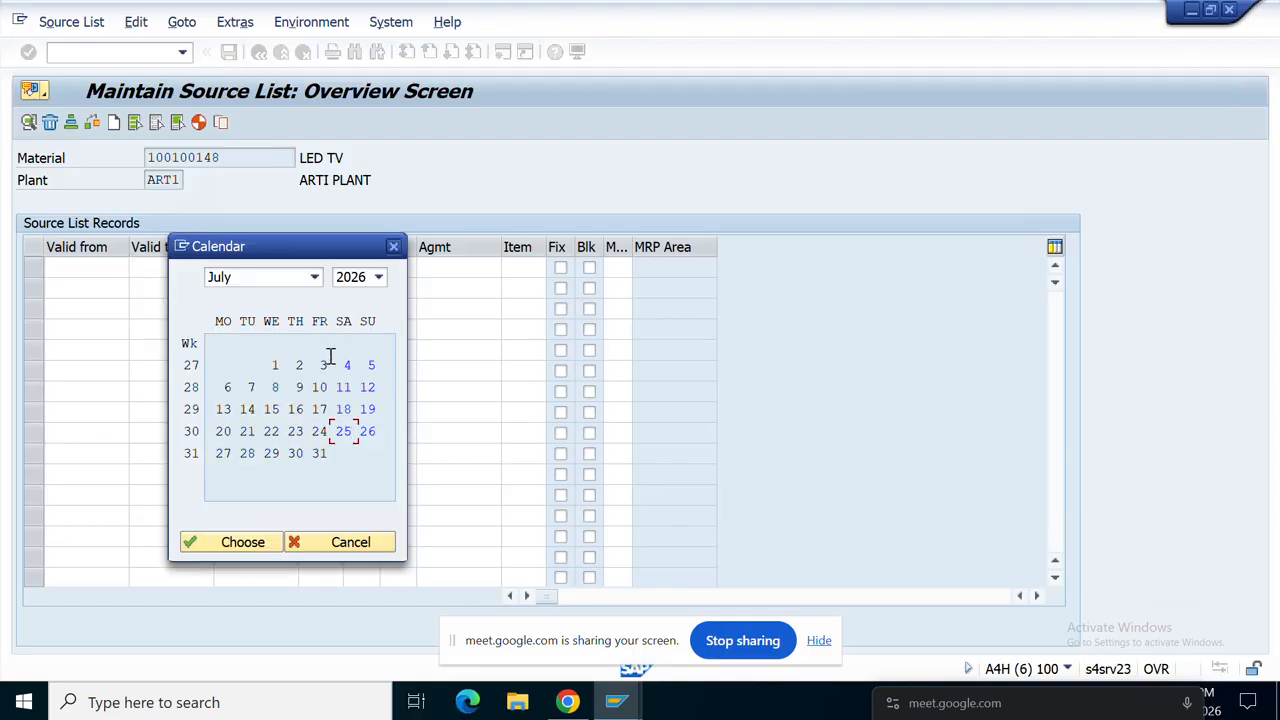
double_click(343, 432)
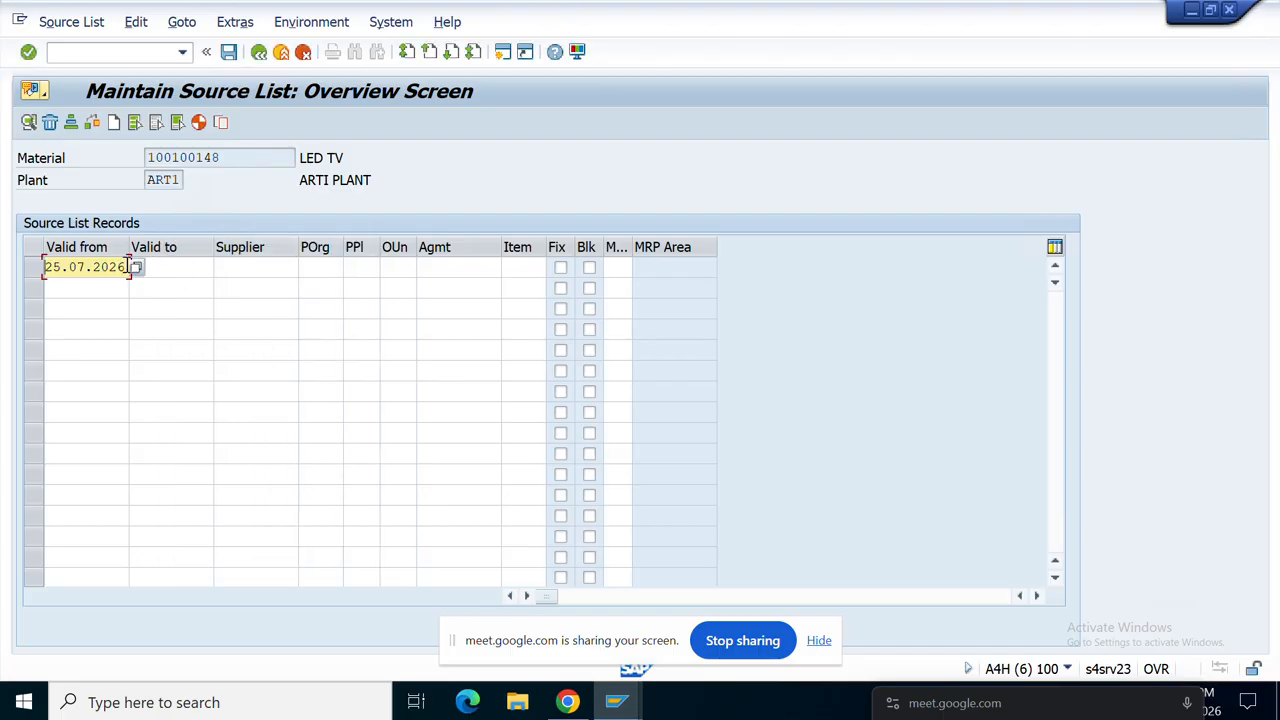
left_click_drag(128, 266, 5, 288)
key("ctrl+c")
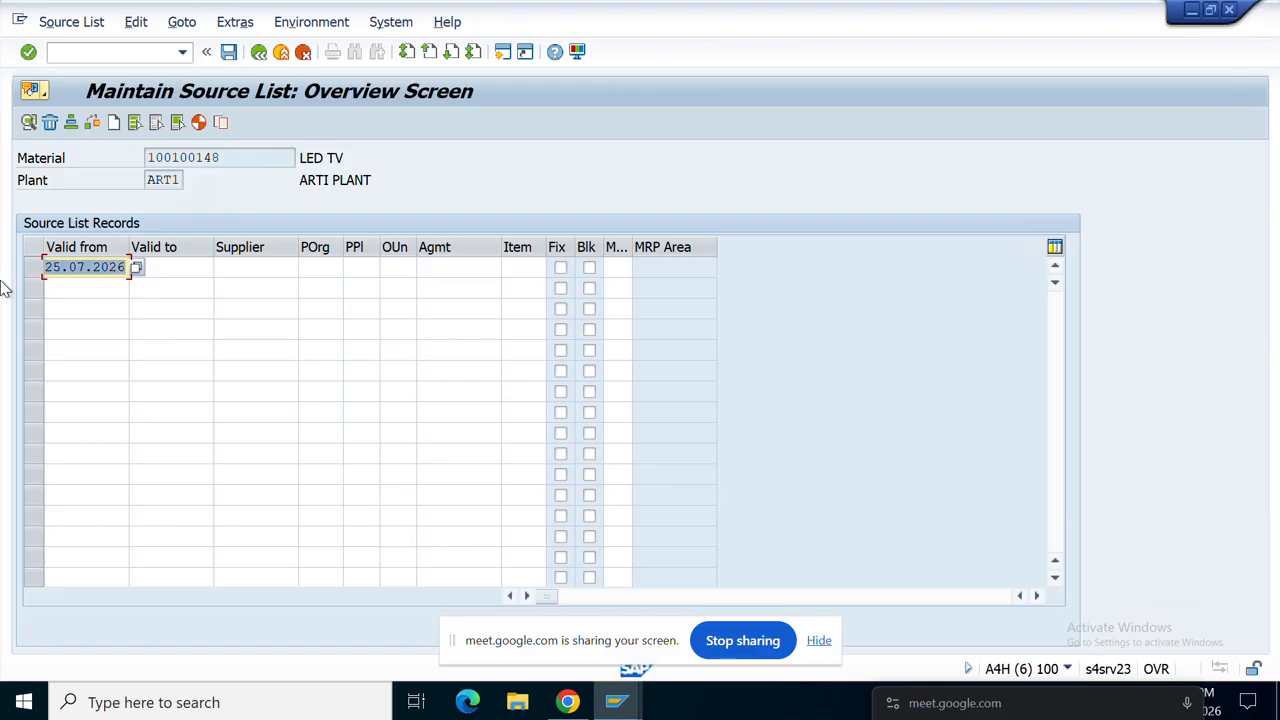
left_click(175, 272)
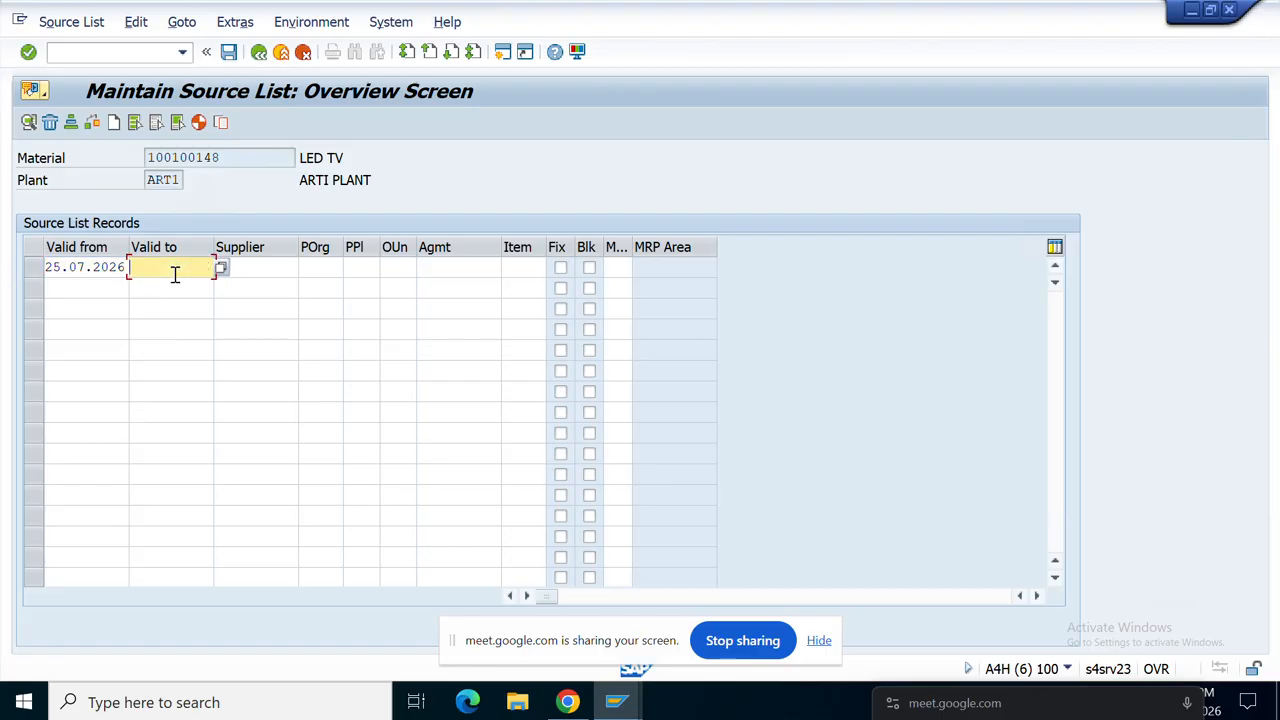
key("ctrl+v")
key("BackSpace")
type("7")
left_click(282, 268)
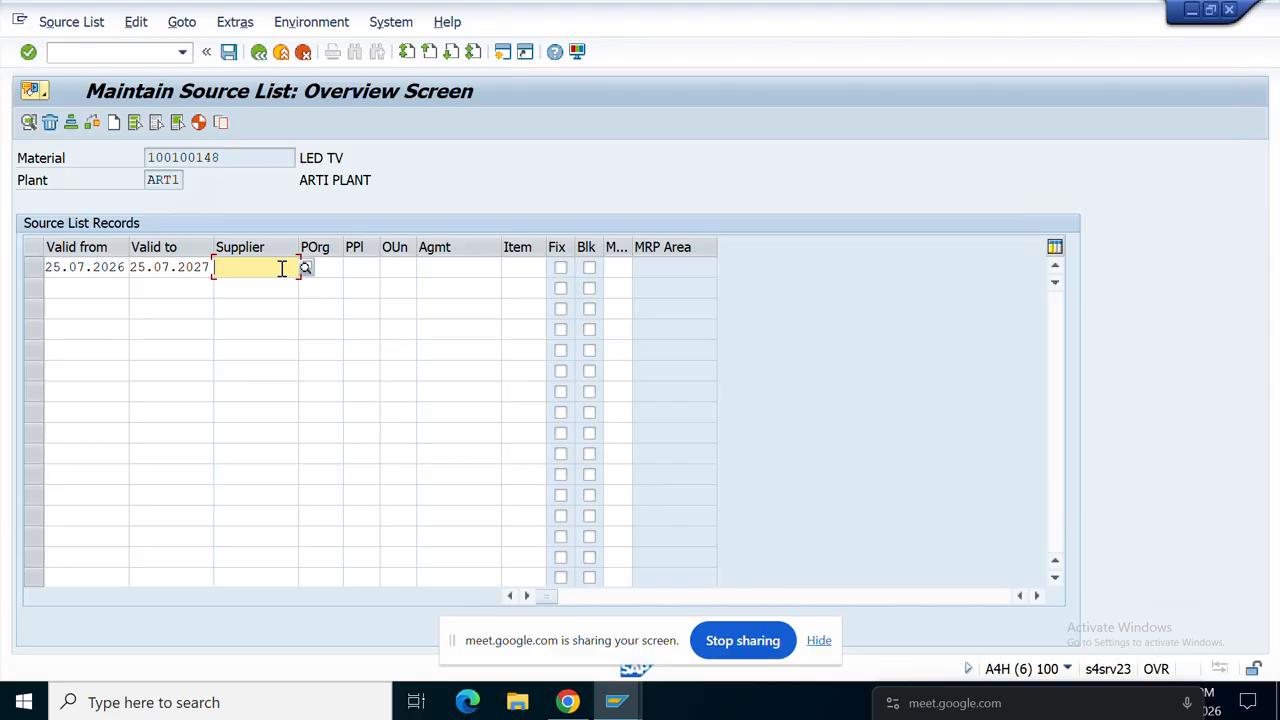
type("XY")
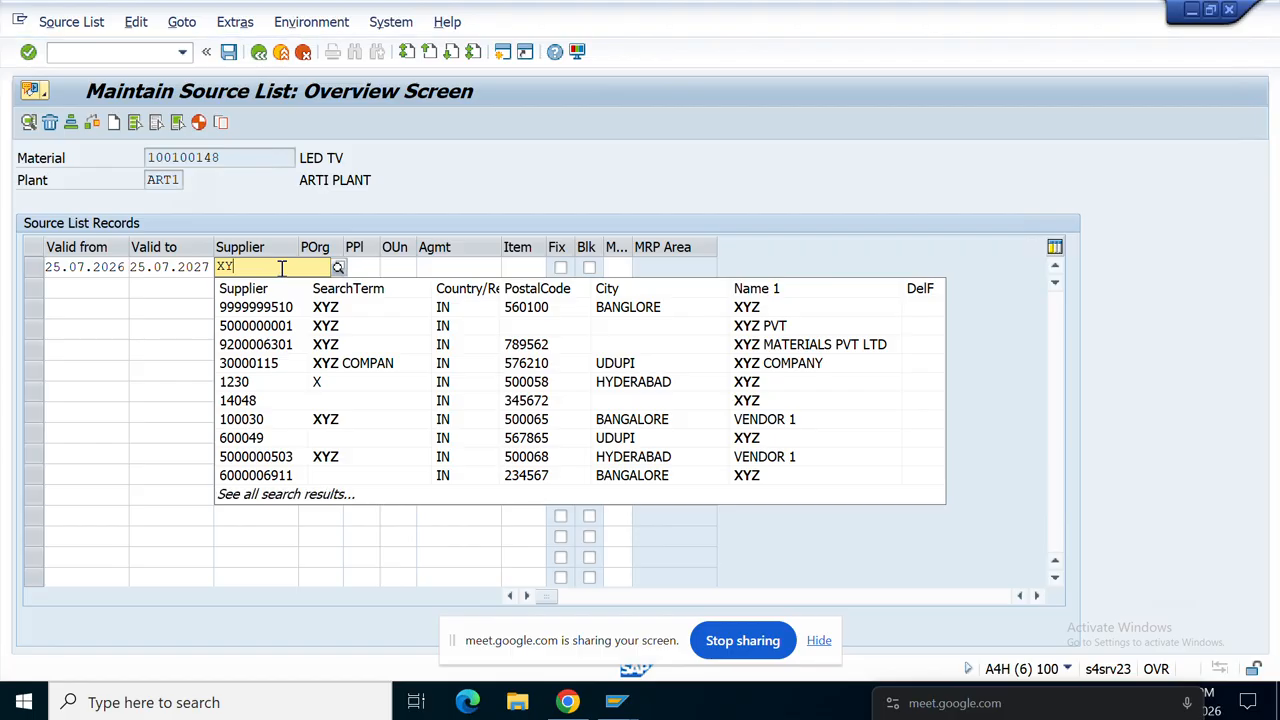
type("Z")
left_click(288, 314)
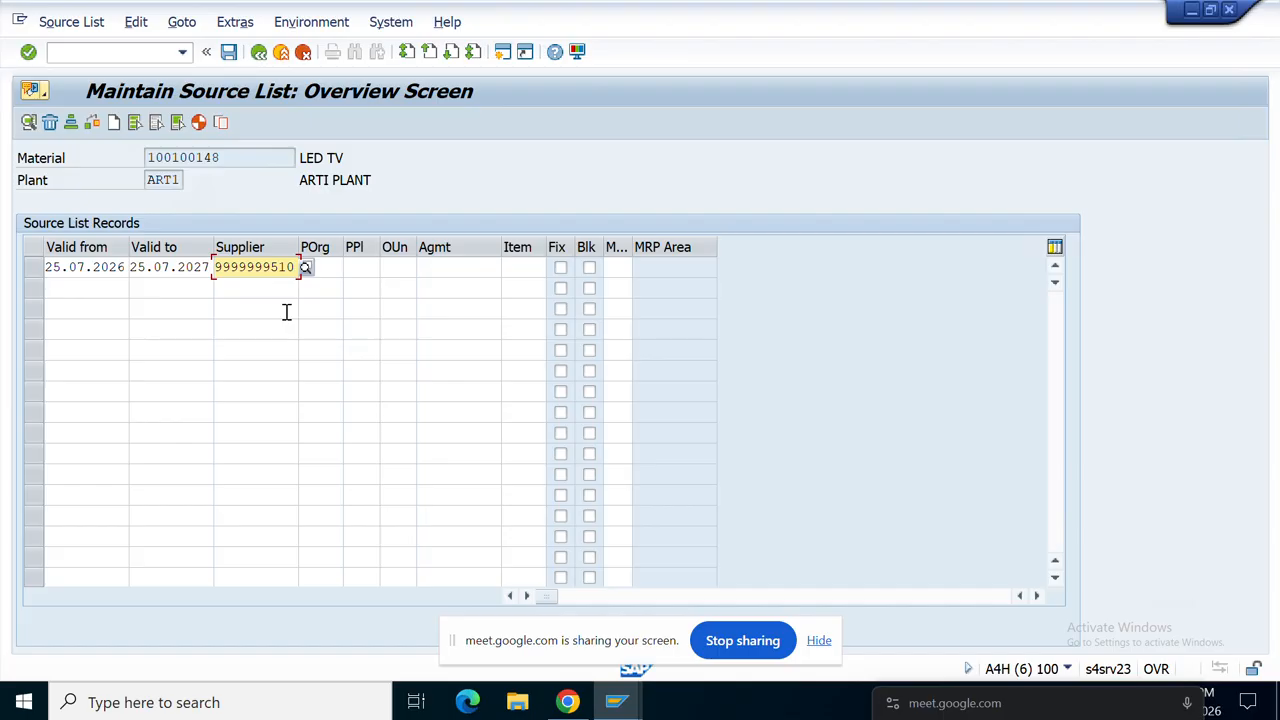
left_click(330, 267)
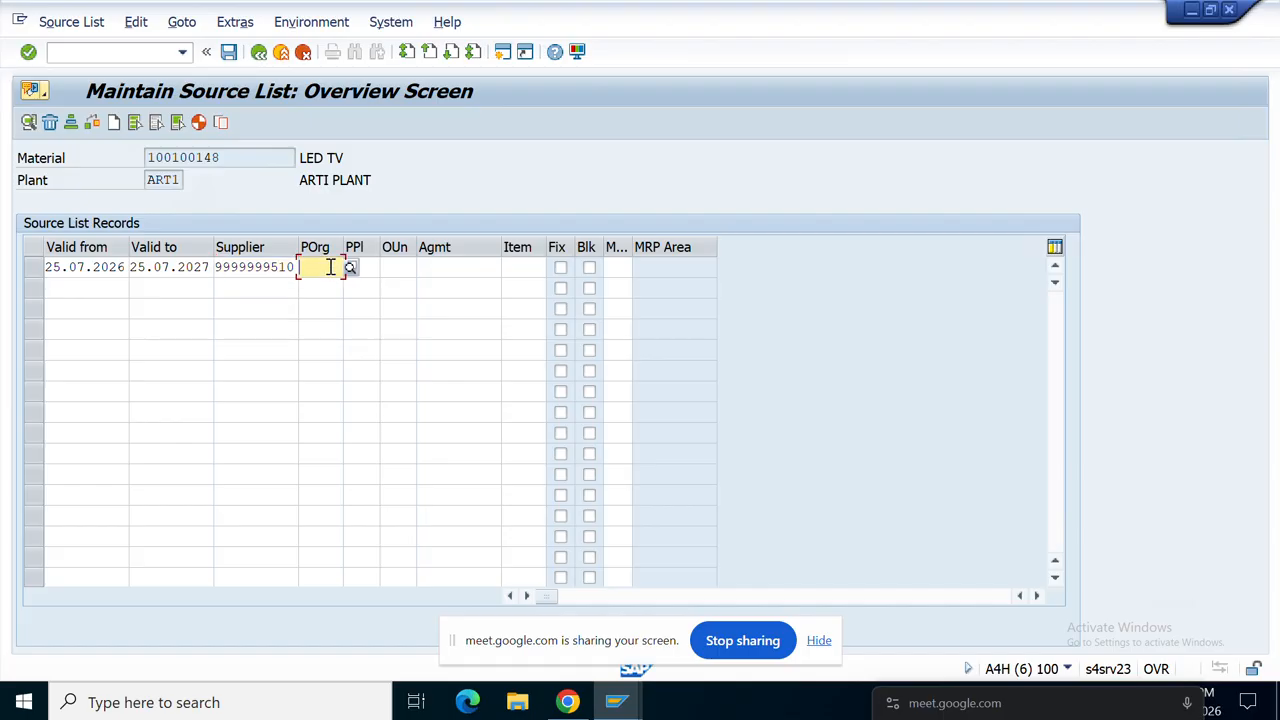
type("AR")
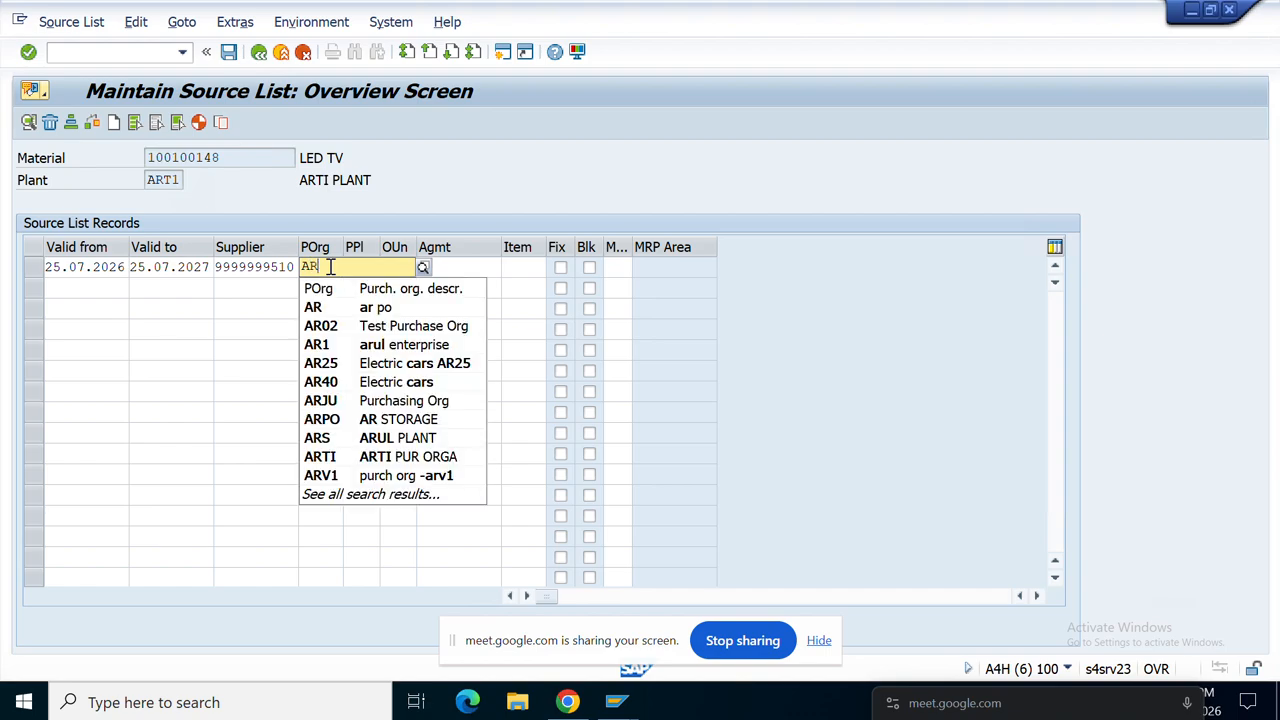
type("T")
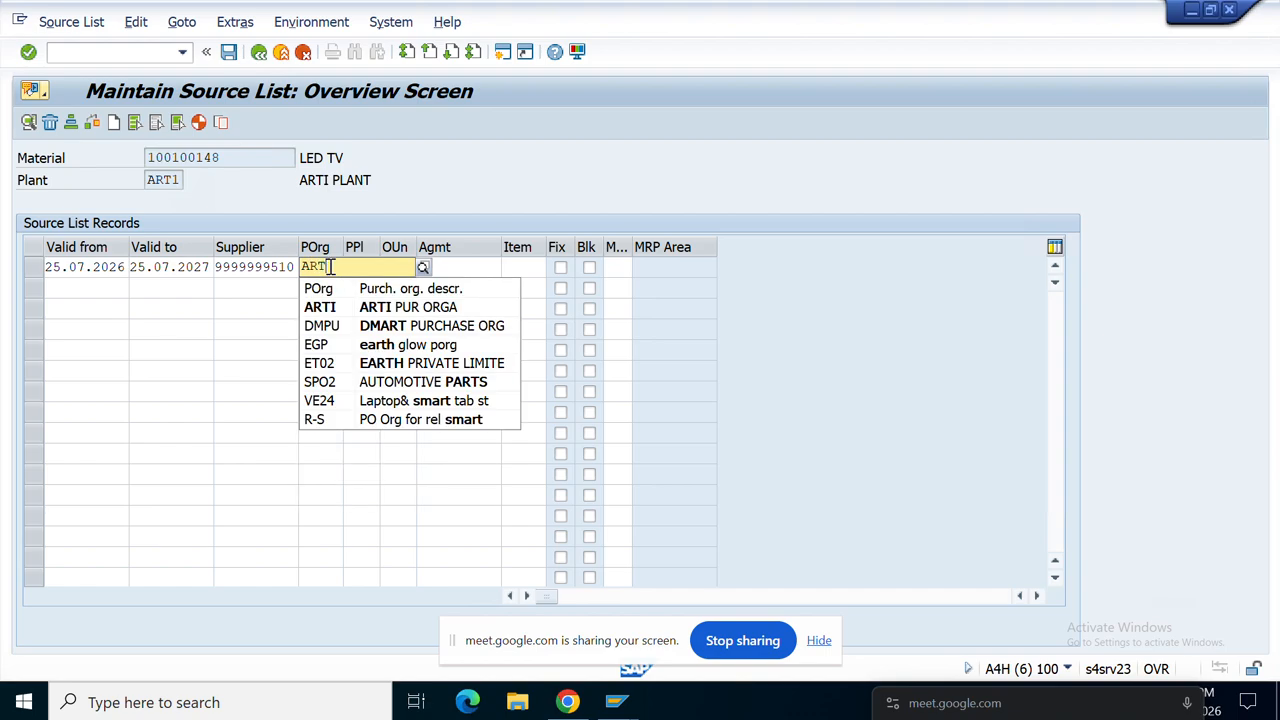
left_click(355, 311)
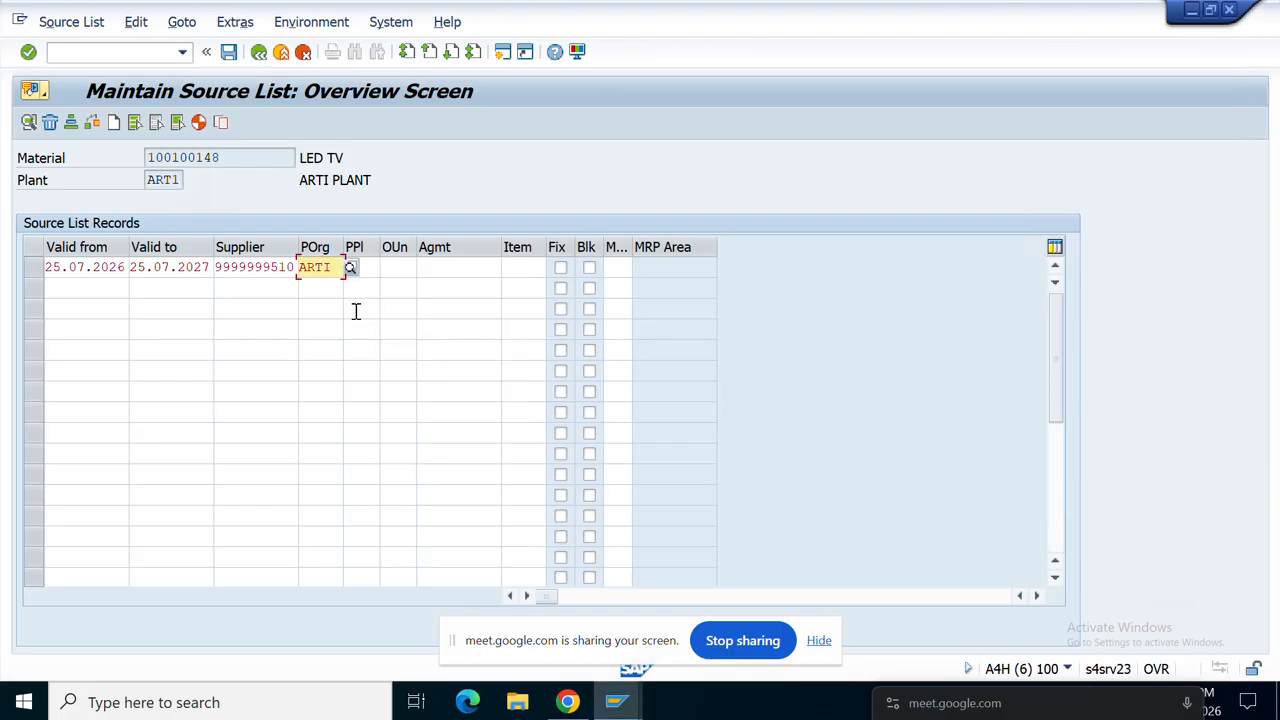
left_click(398, 267)
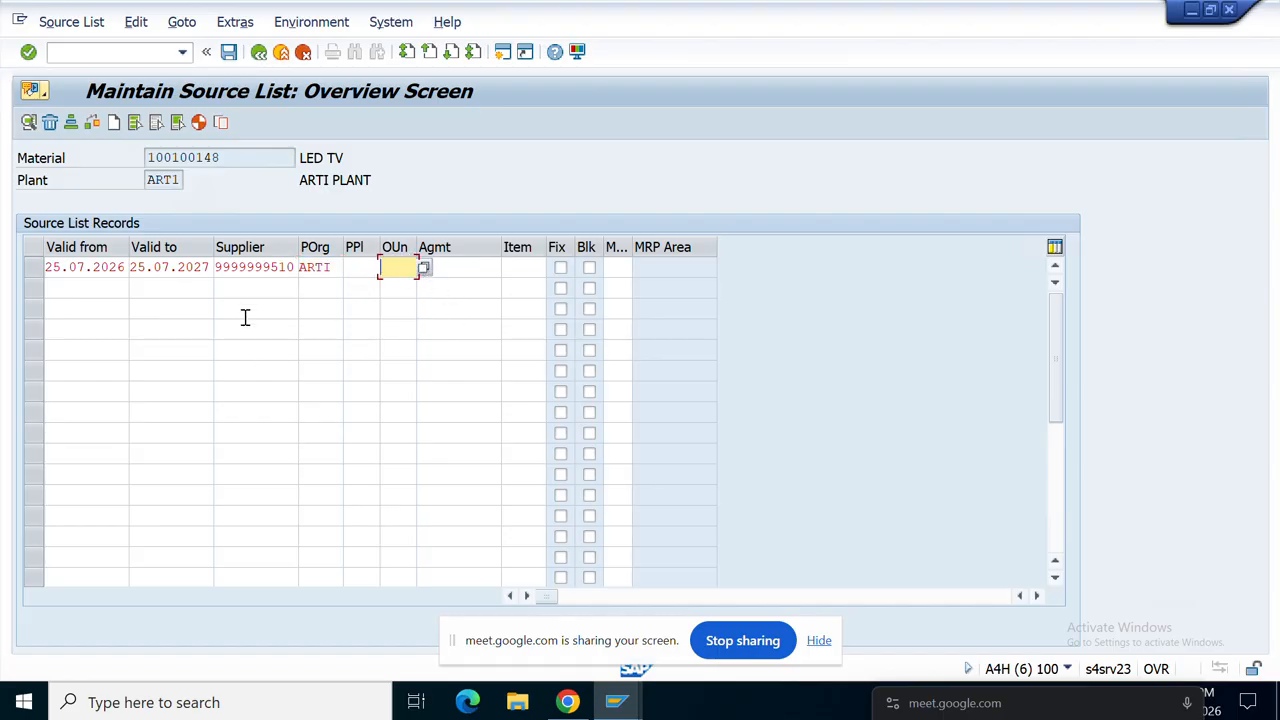
left_click(230, 53)
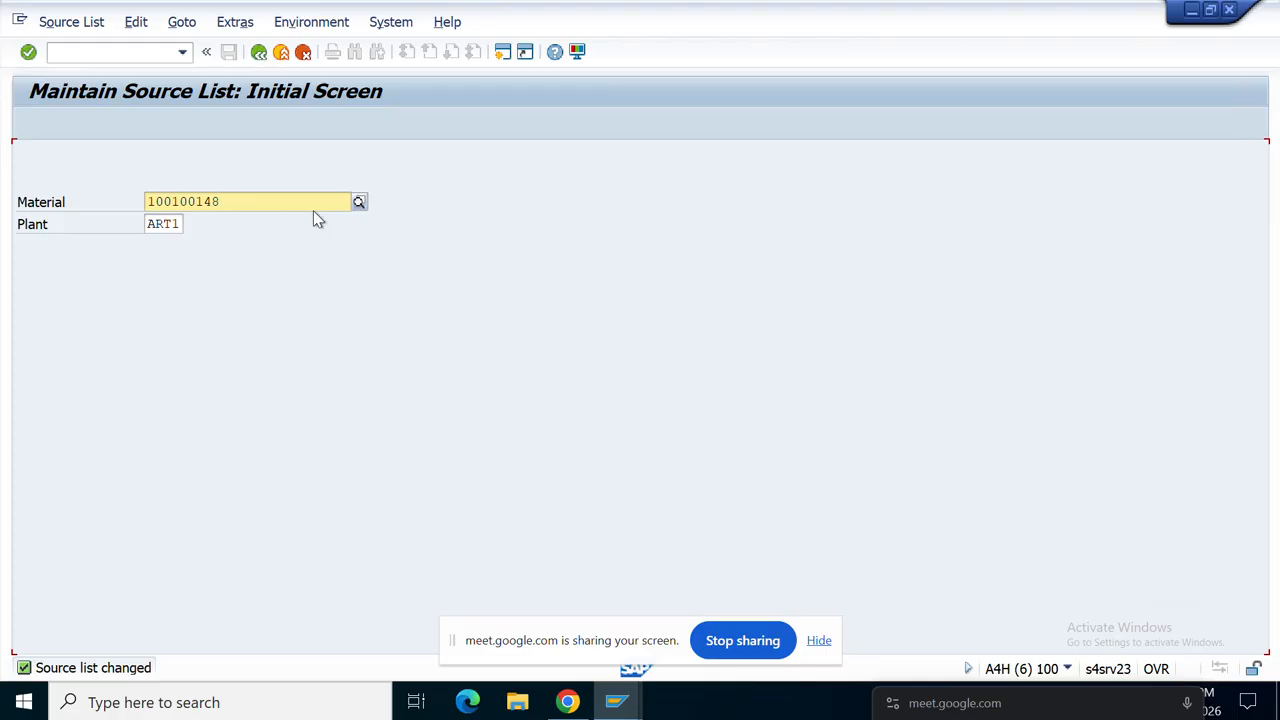
left_click(98, 53)
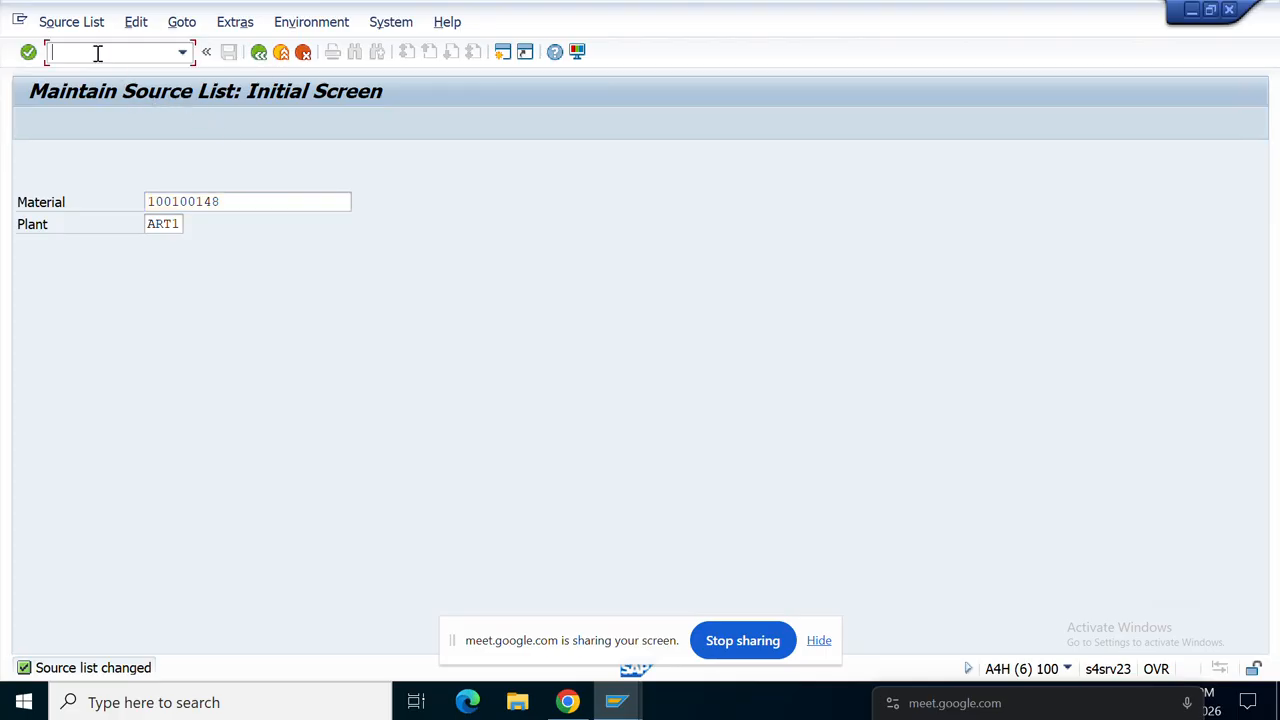
type("/NME03")
key("Return")
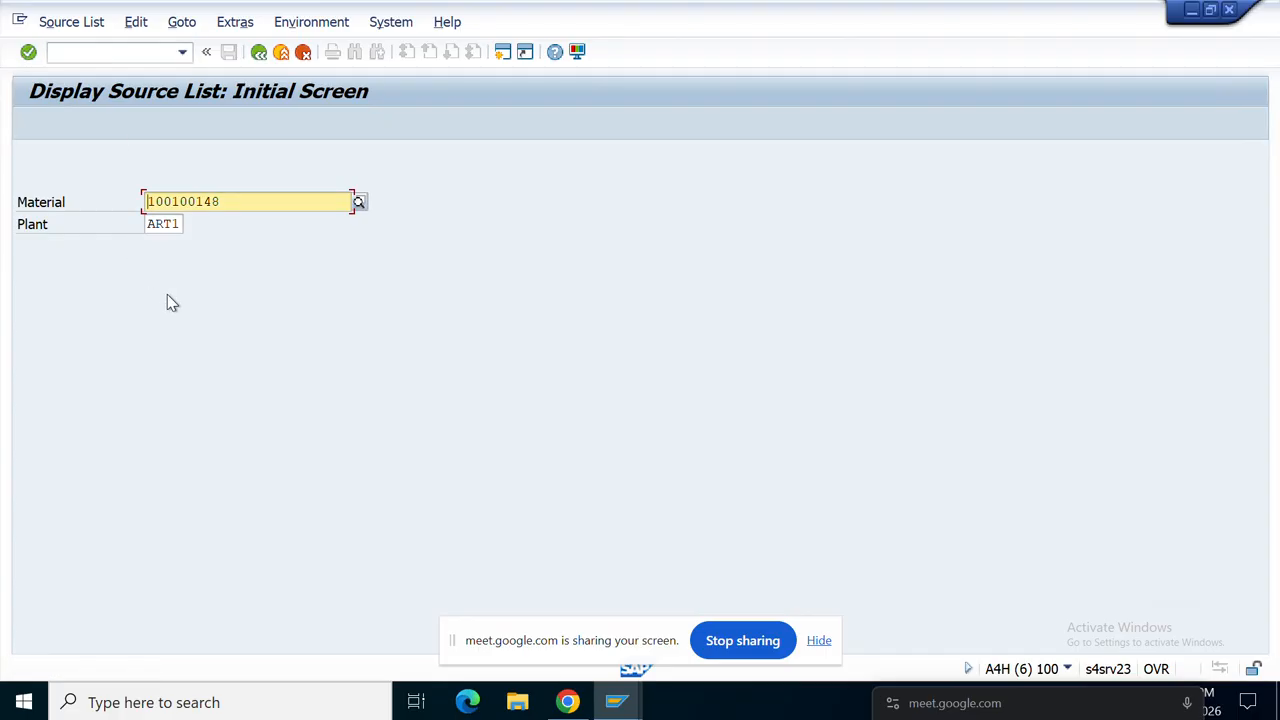
key("Return")
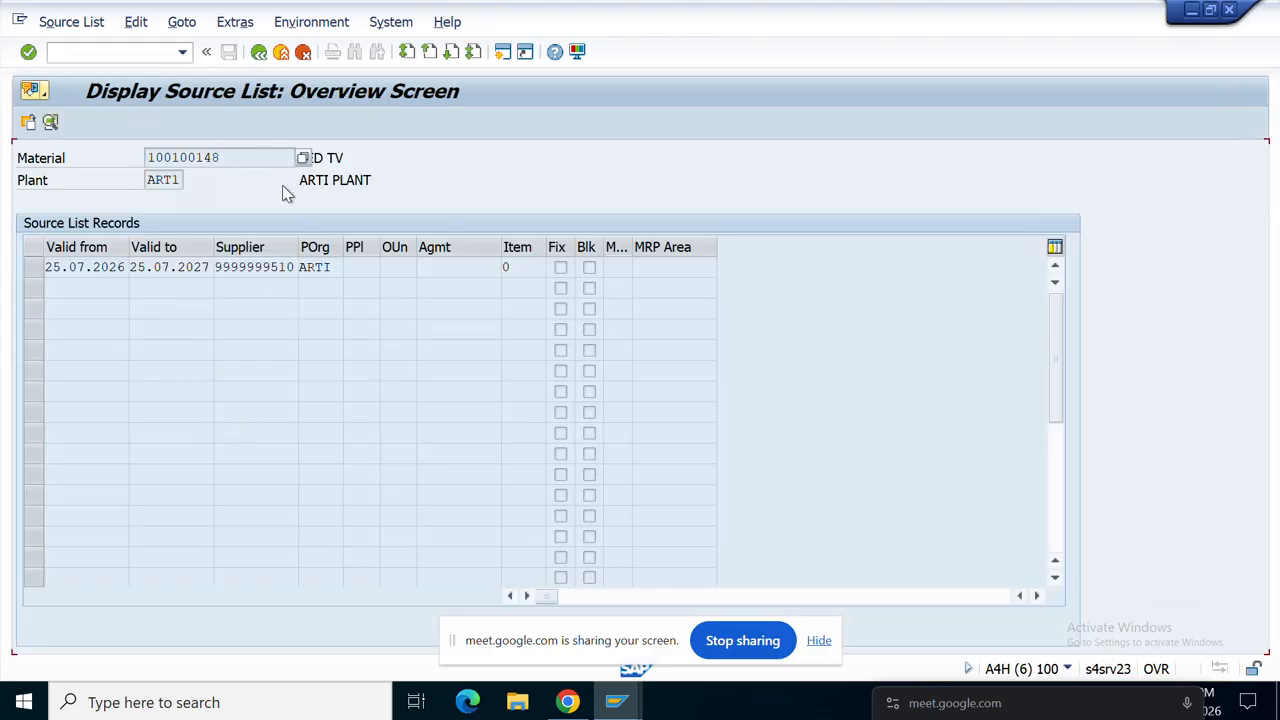
left_click(267, 57)
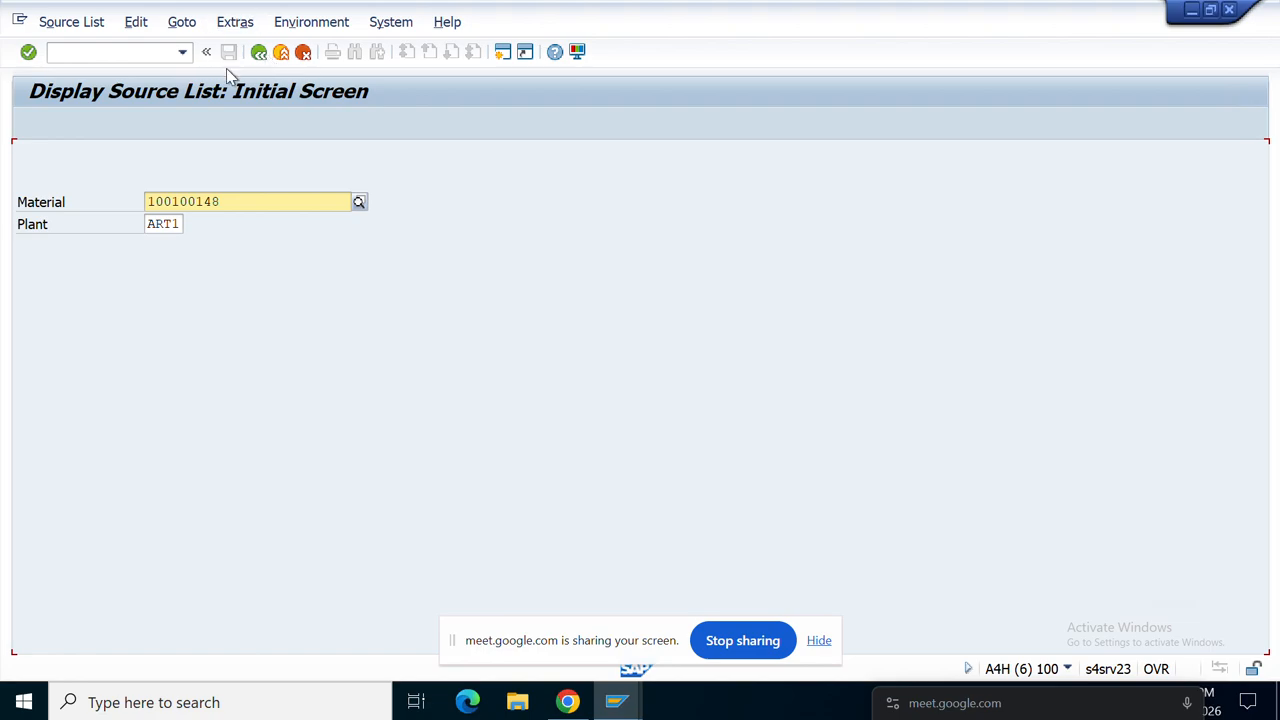
left_click(260, 55)
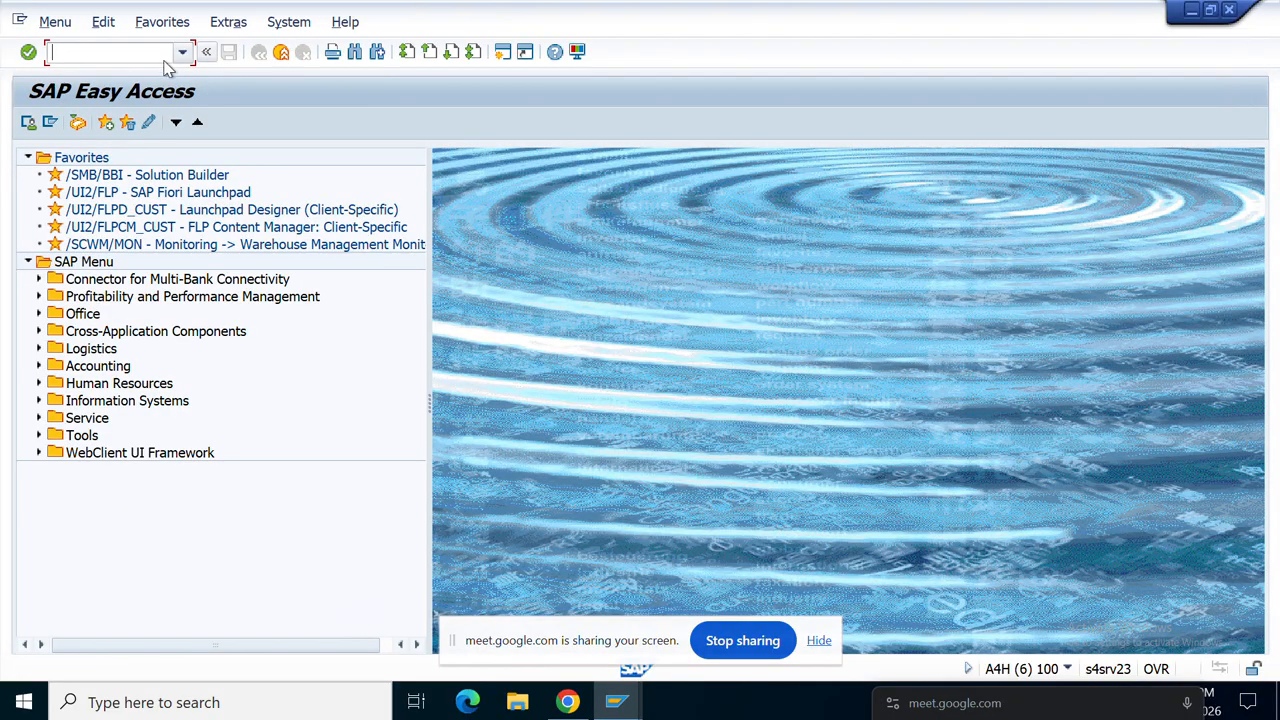
type("ME05")
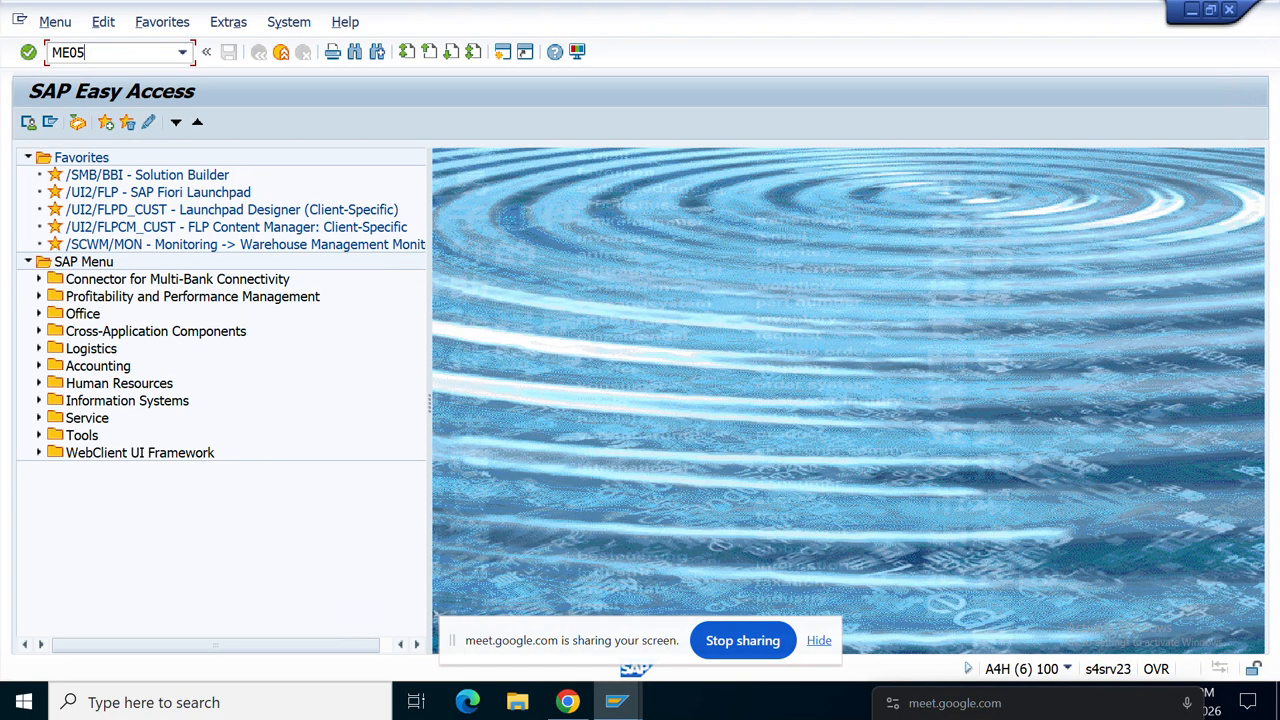
key("Return")
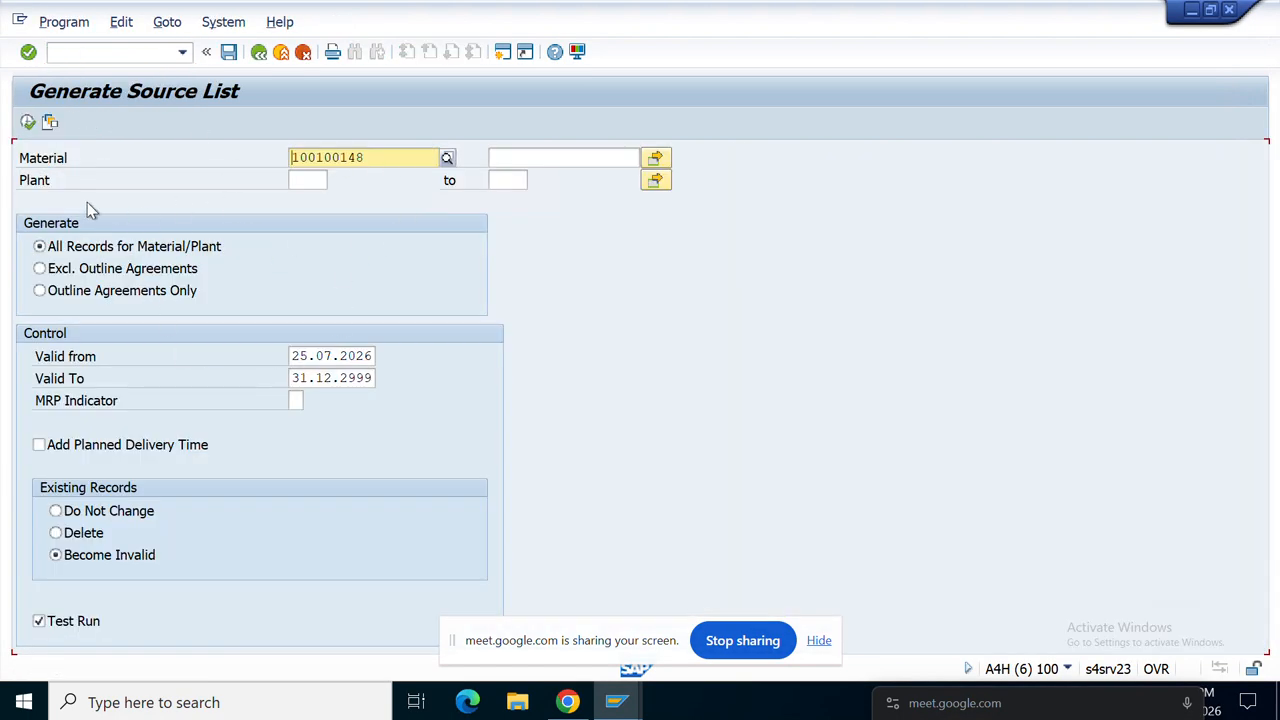
left_click(27, 126)
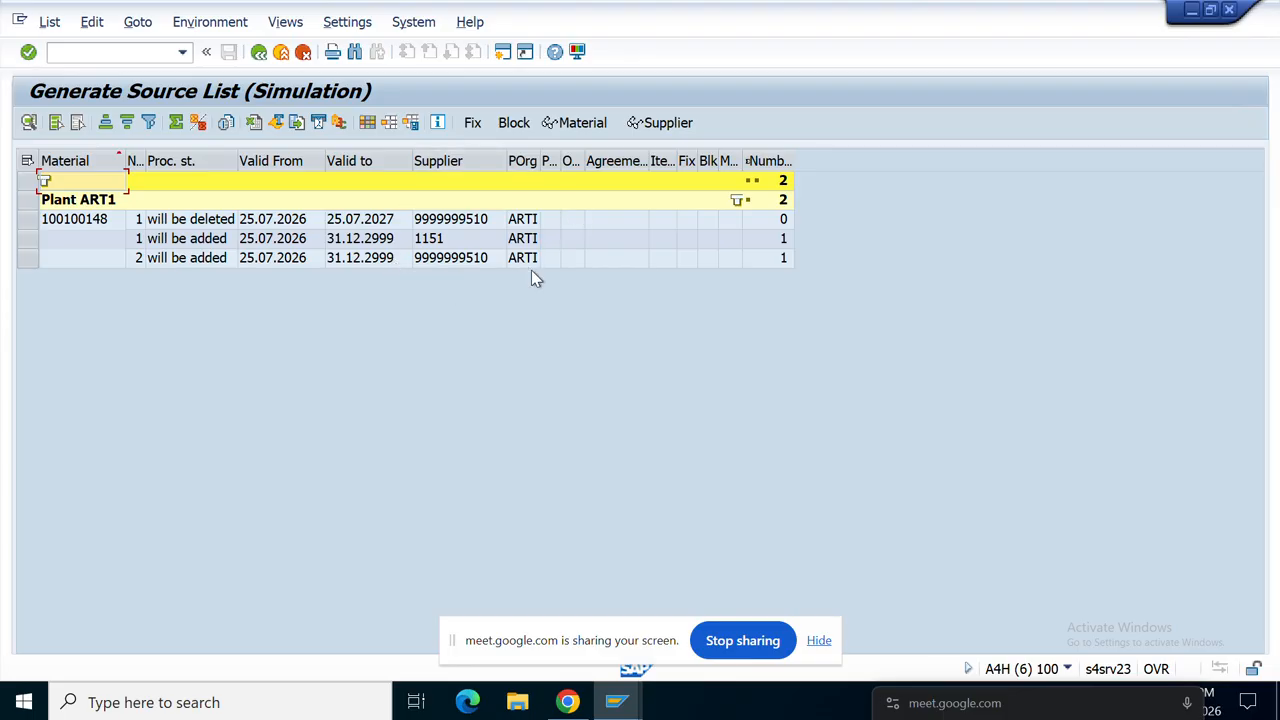
left_click(262, 53)
left_click(262, 54)
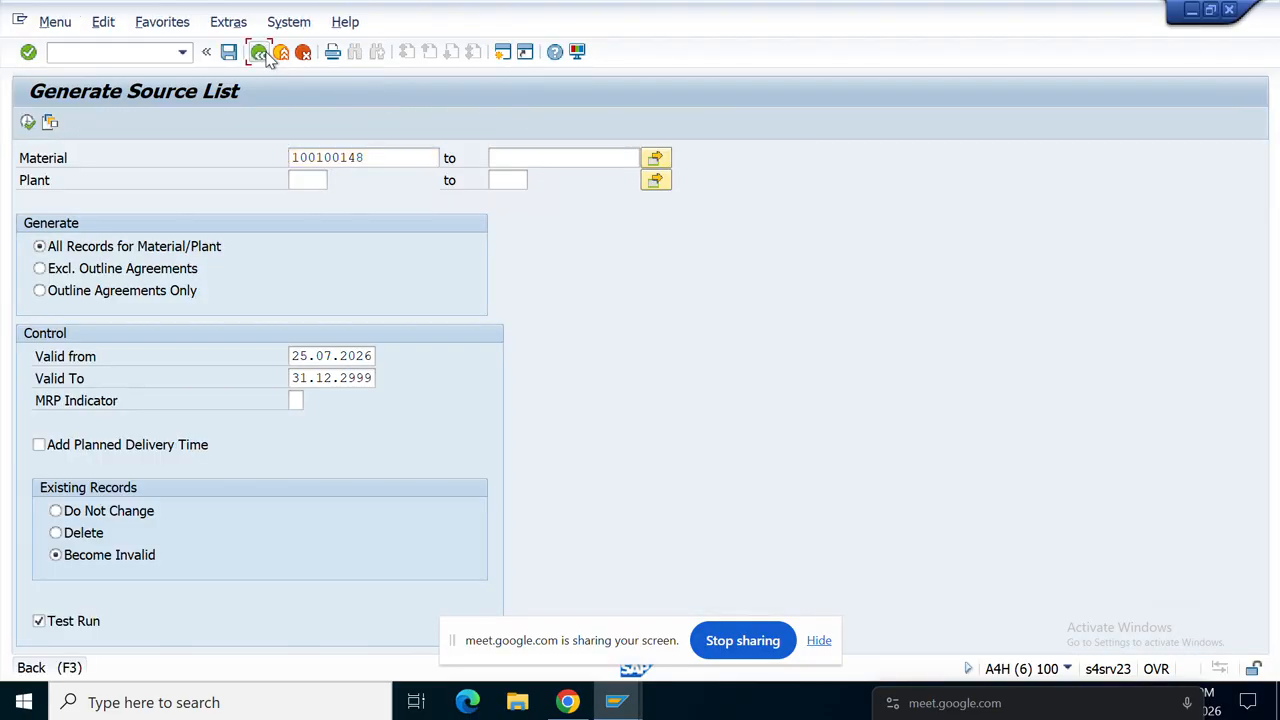
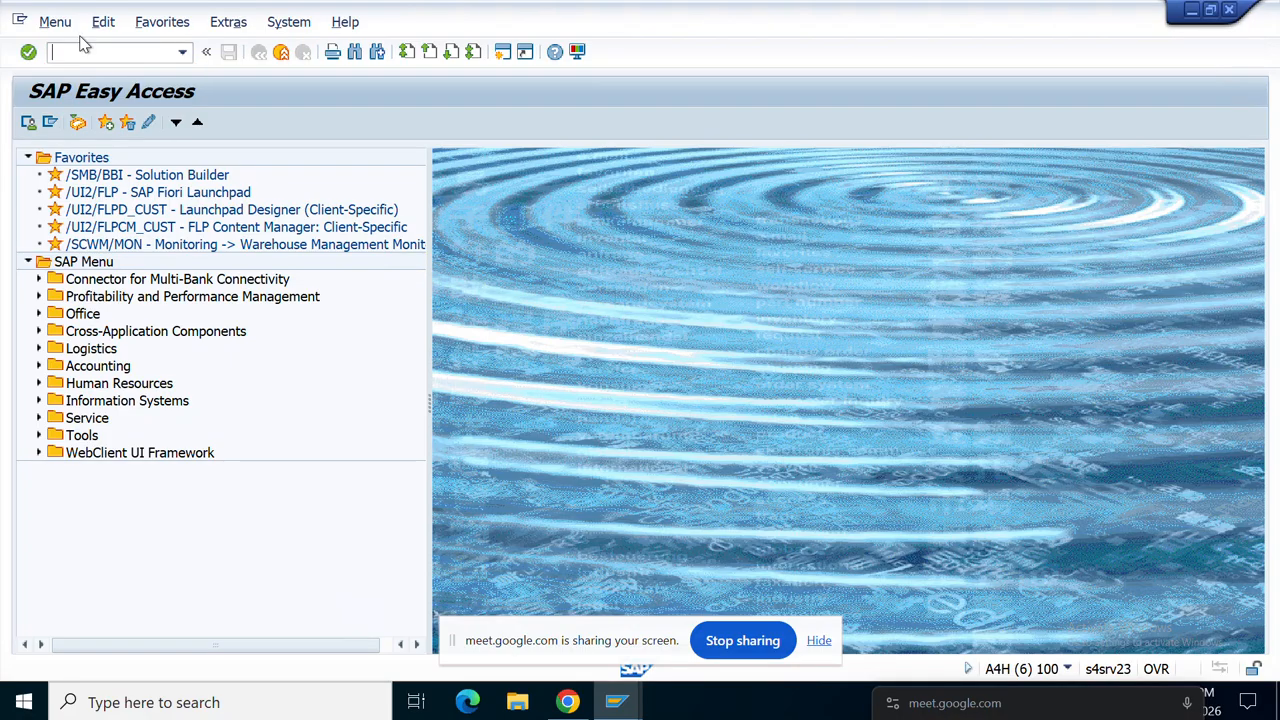
Step: In SPRO, execute Materials Management > Purchasing > Source List > Define Source List Requirement at Plant Level
type("SPRO")
key("Return")
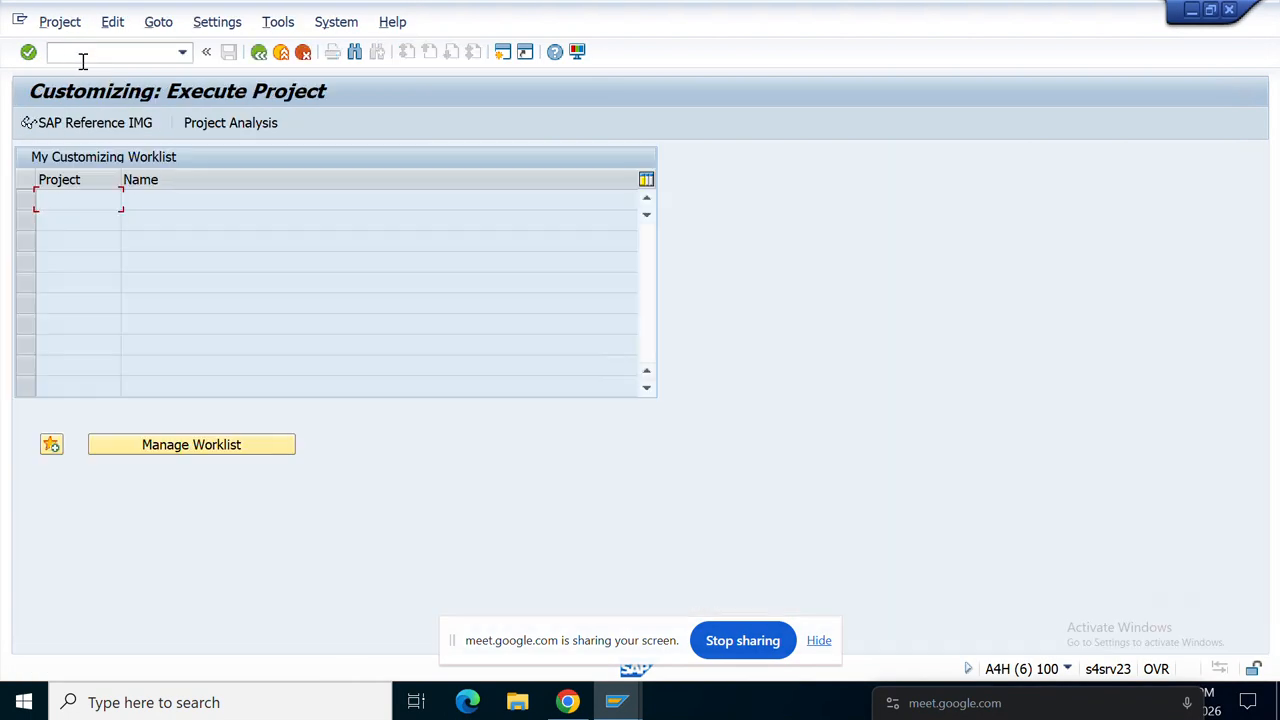
left_click(104, 132)
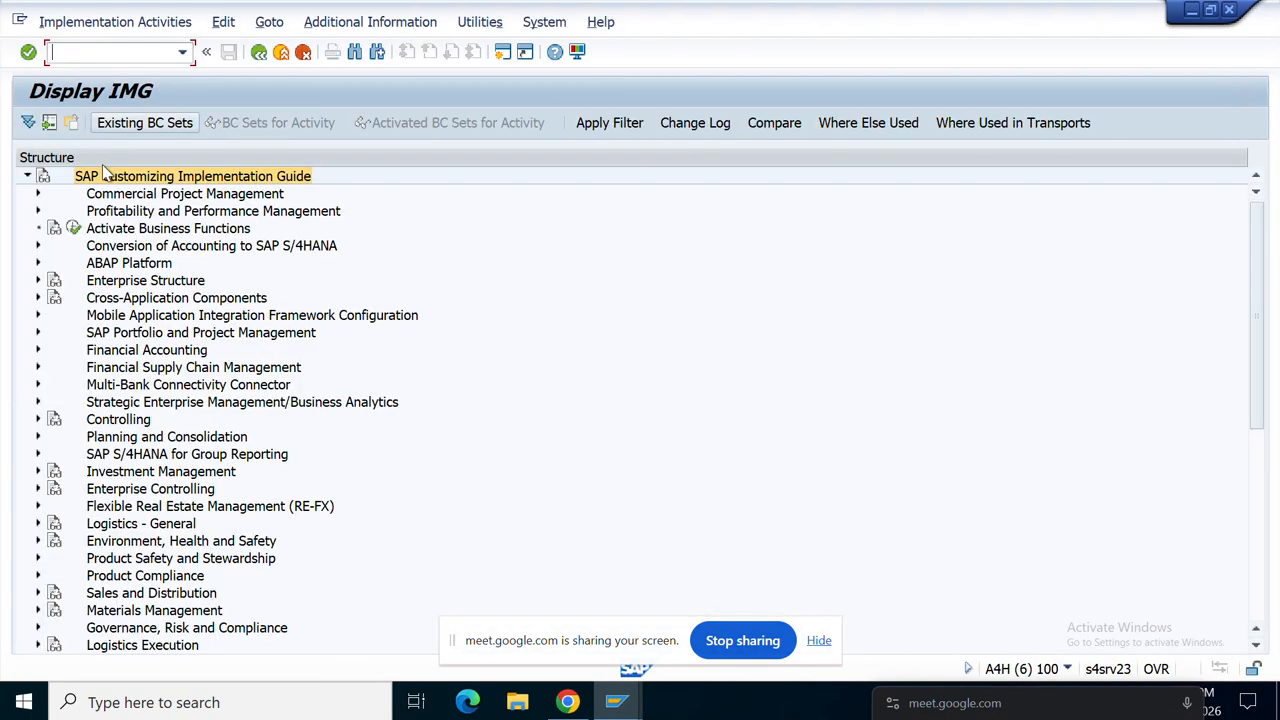
left_click(38, 610)
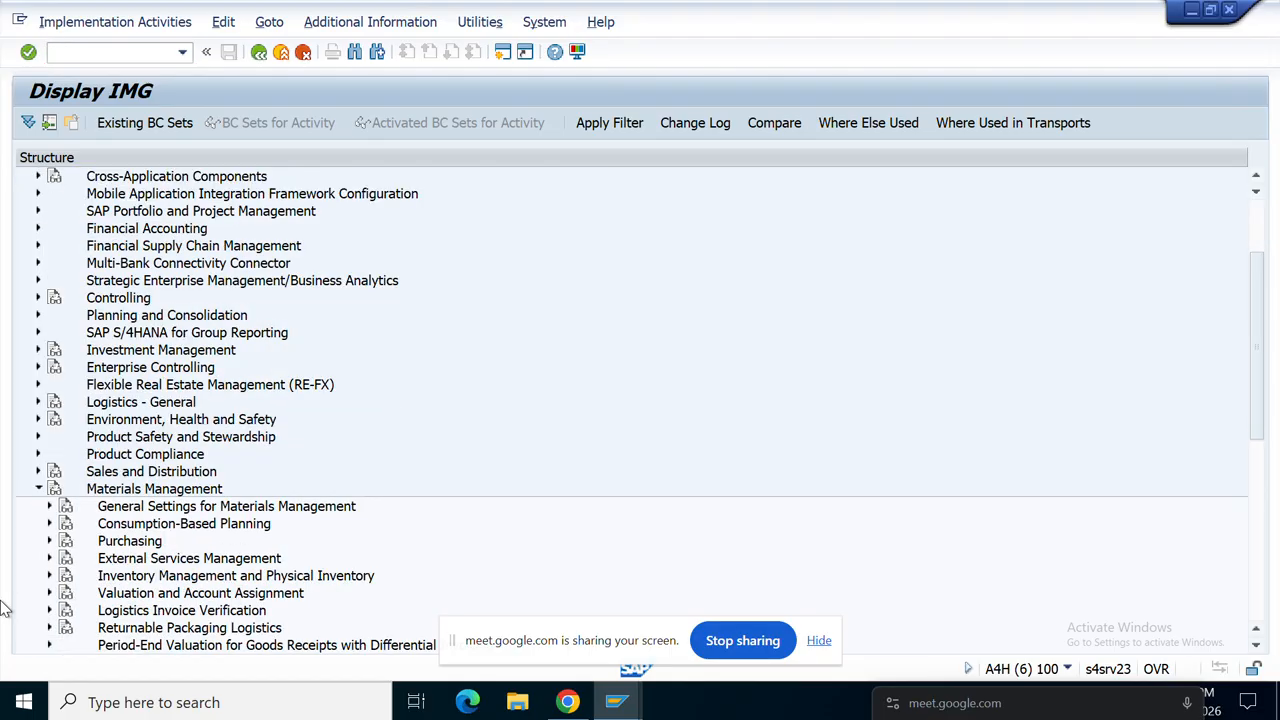
scroll(334, 543, "down", 2)
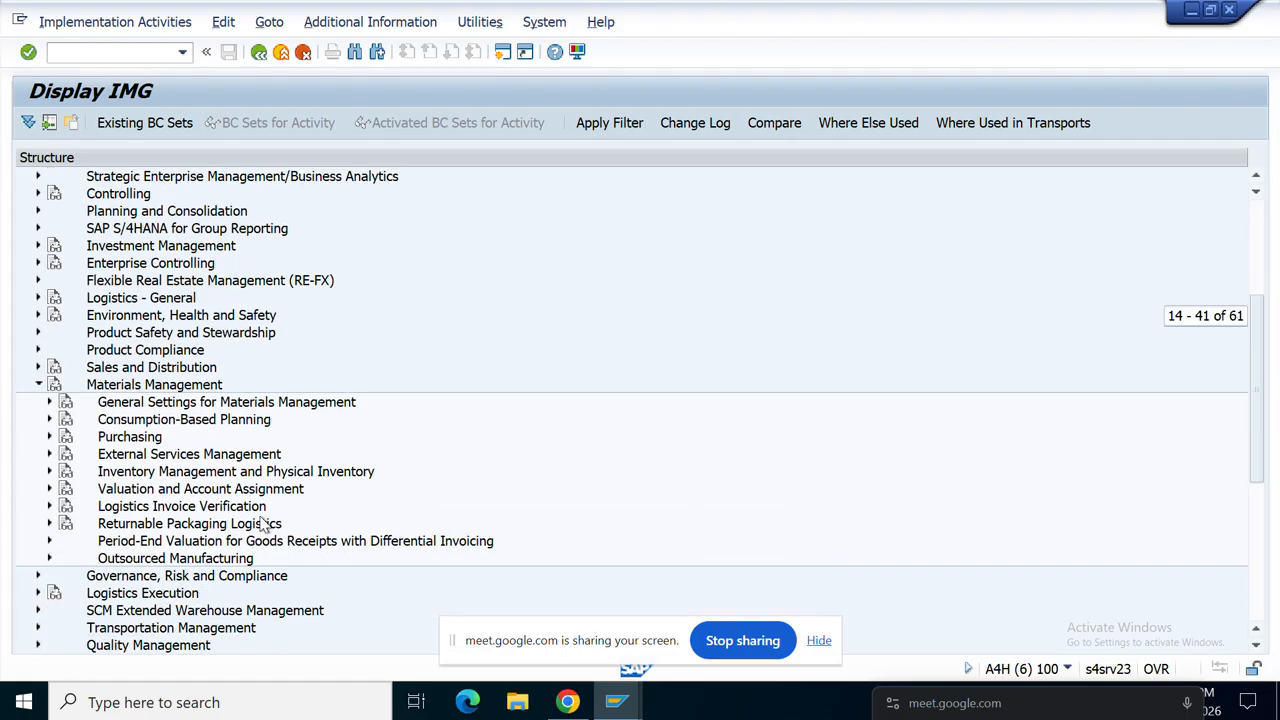
left_click(49, 436)
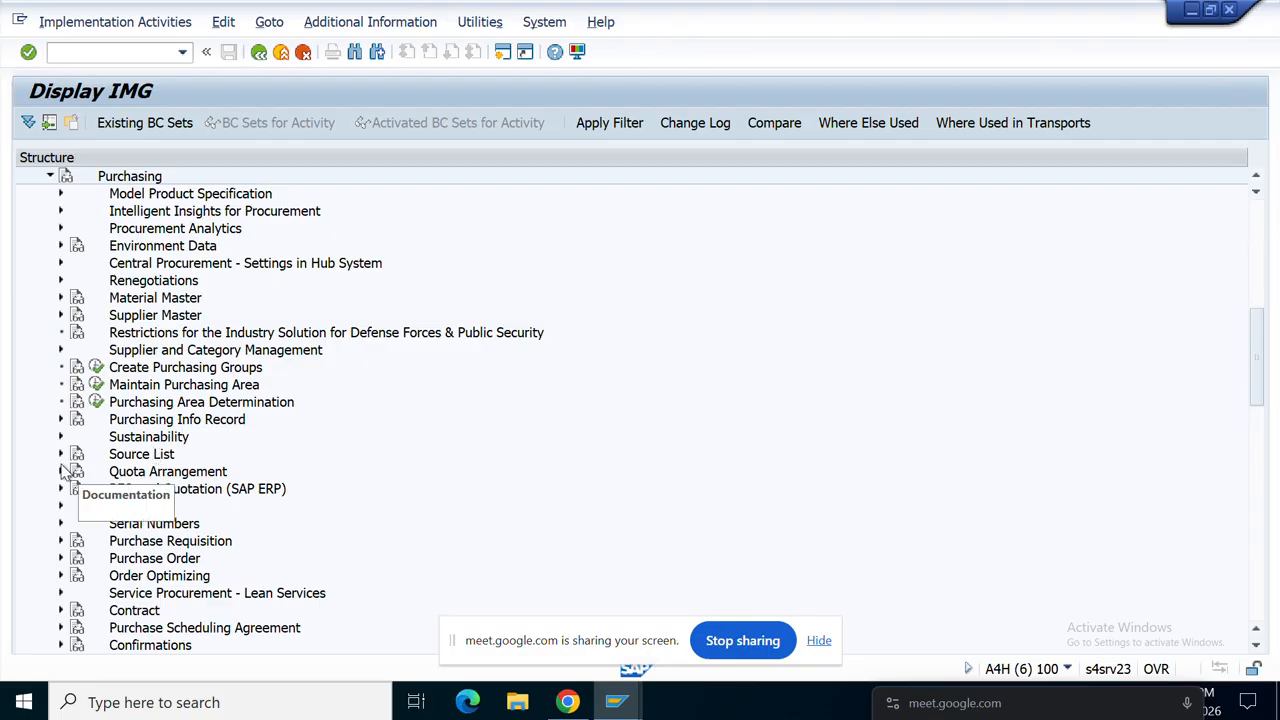
left_click(62, 455)
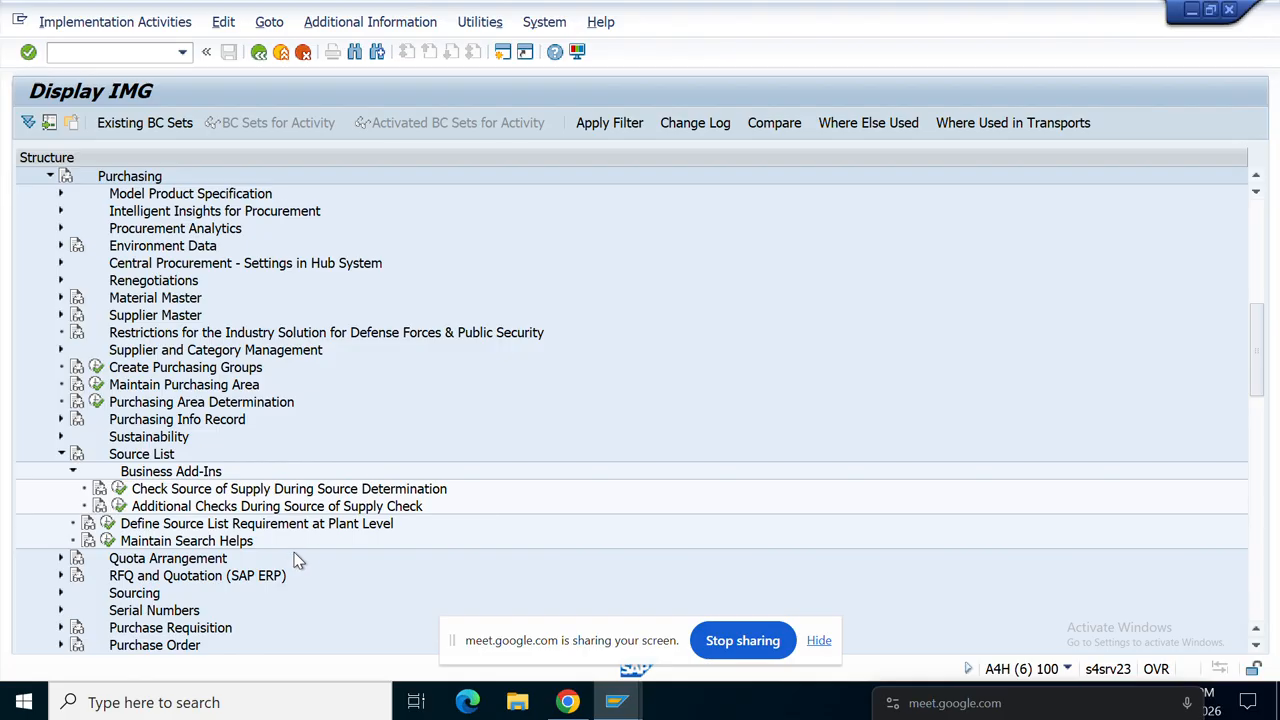
left_click(107, 525)
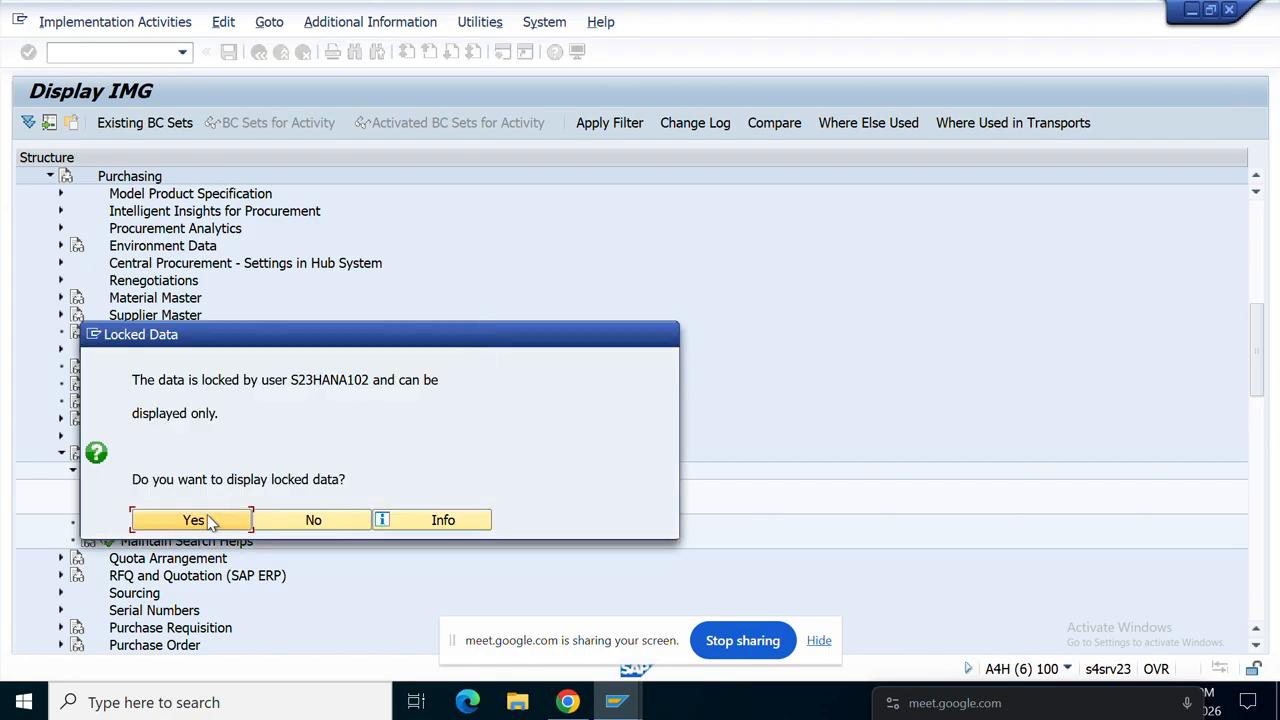
Step: Open the locked plant settings read-only, position to plant ART1, check its Source list box, and return
left_click(198, 520)
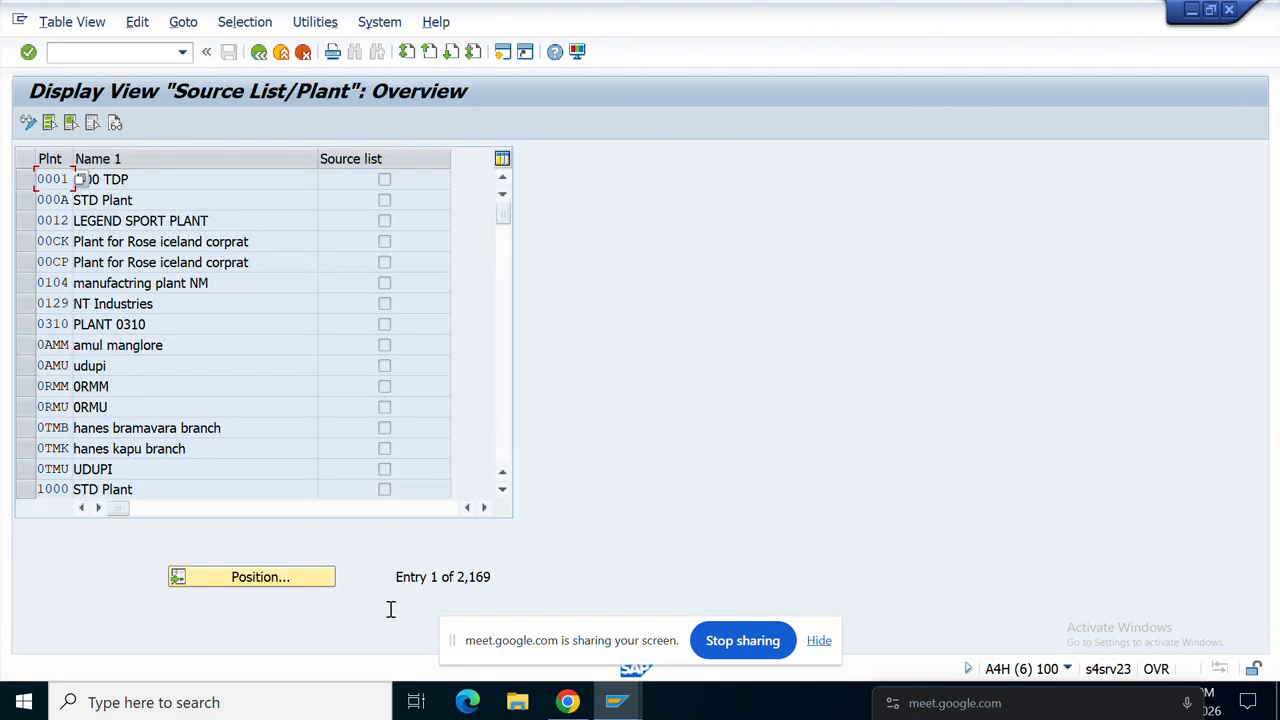
left_click(258, 580)
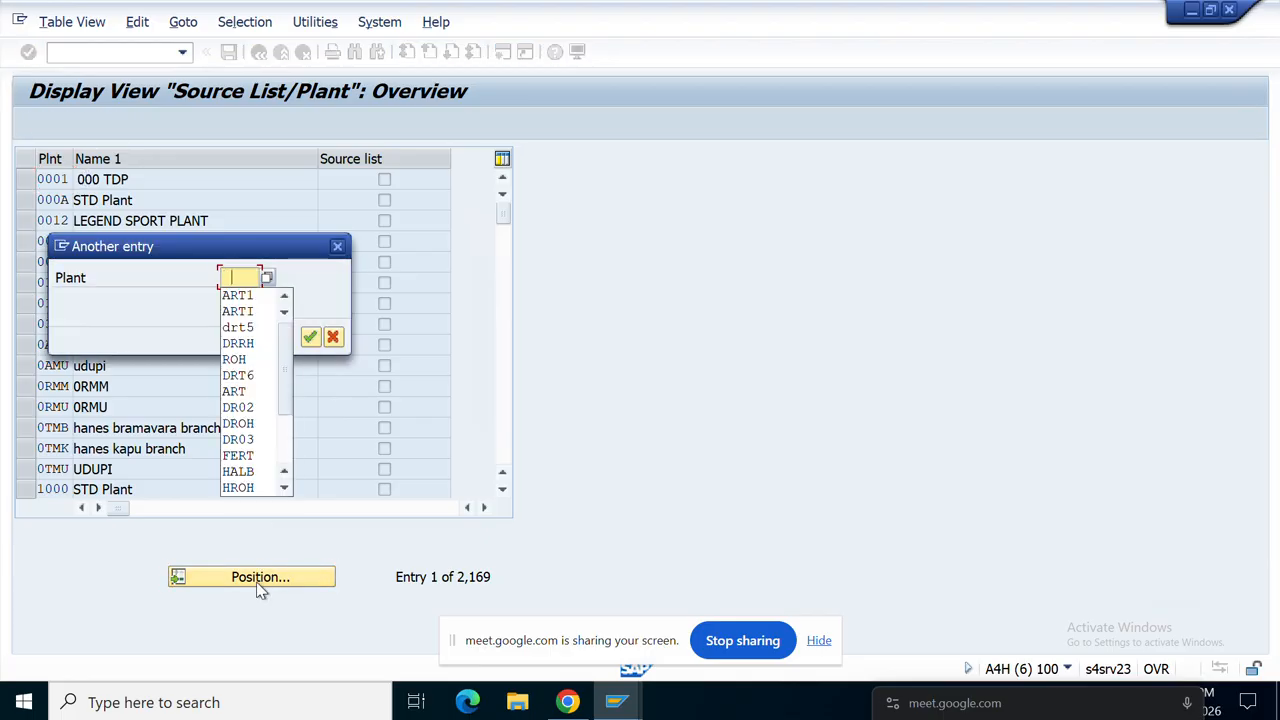
left_click(240, 296)
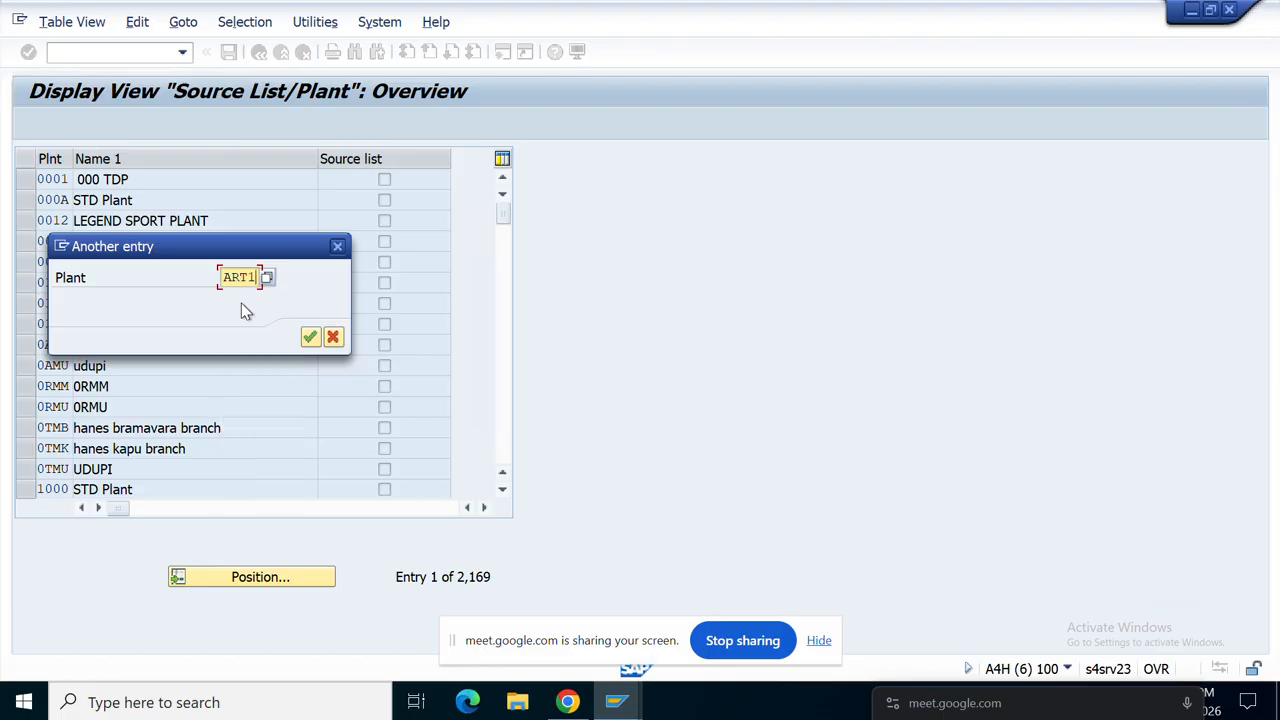
left_click(310, 337)
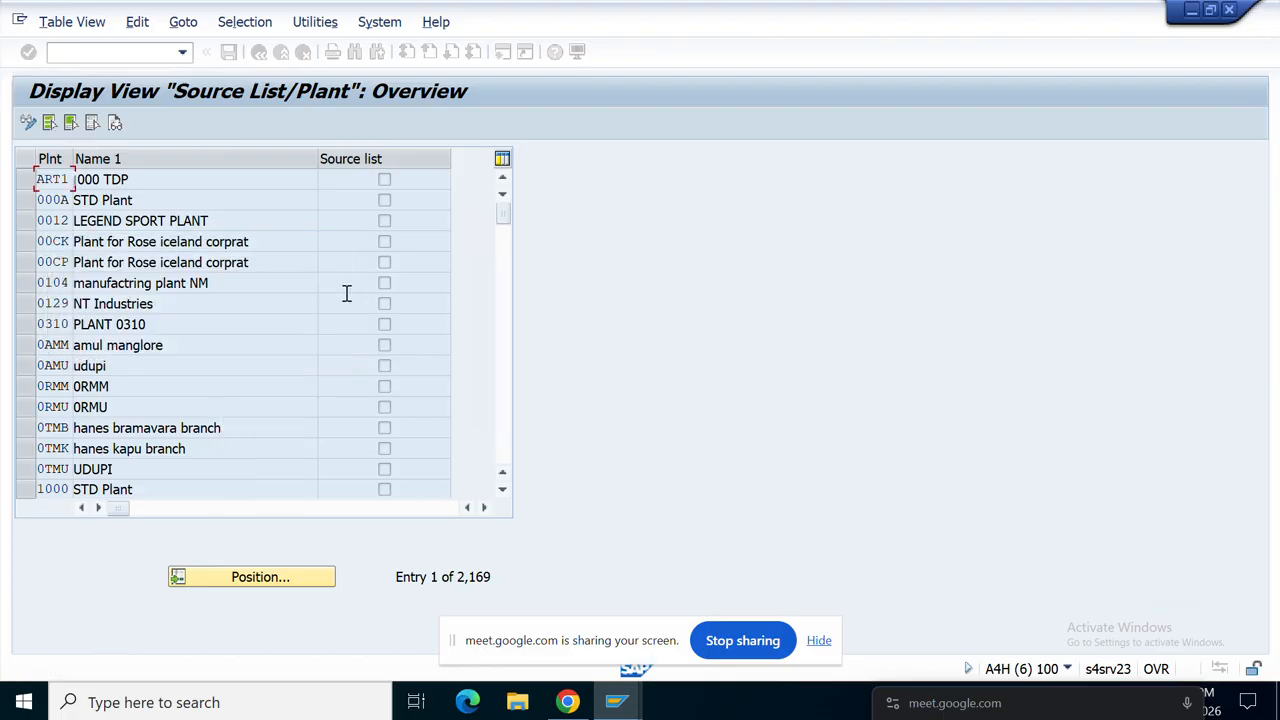
left_click(386, 181)
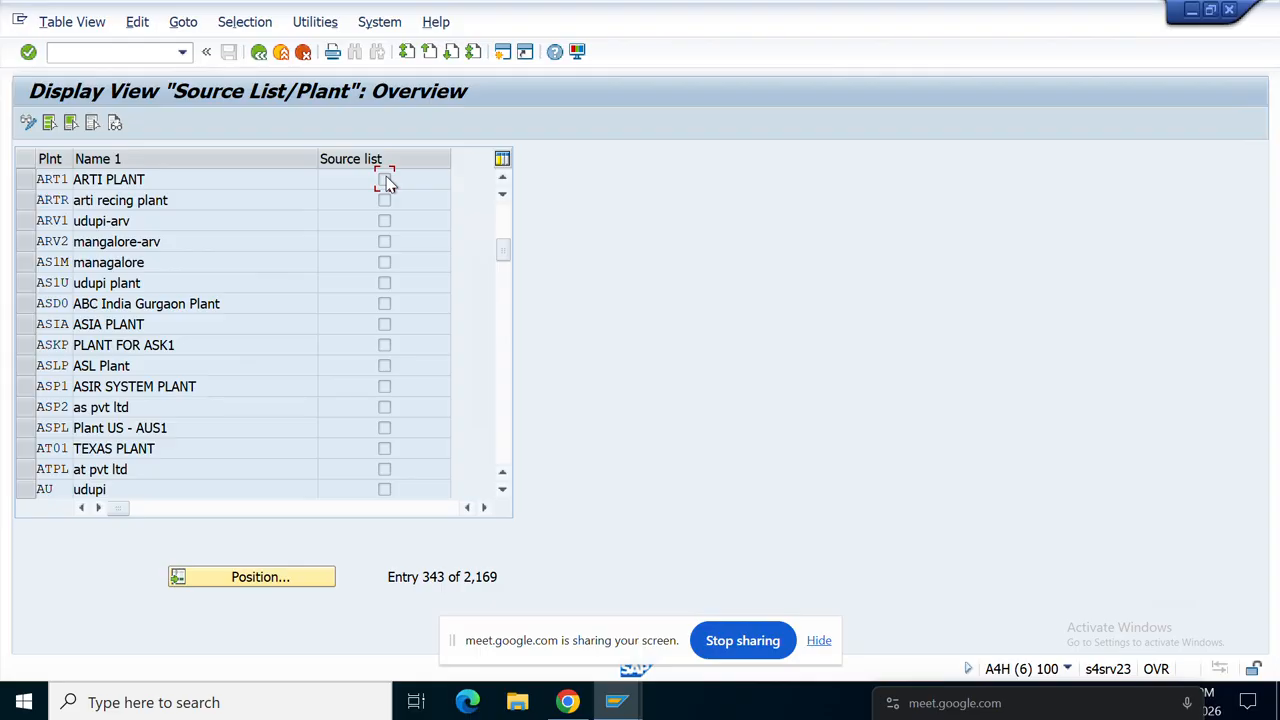
left_click(259, 53)
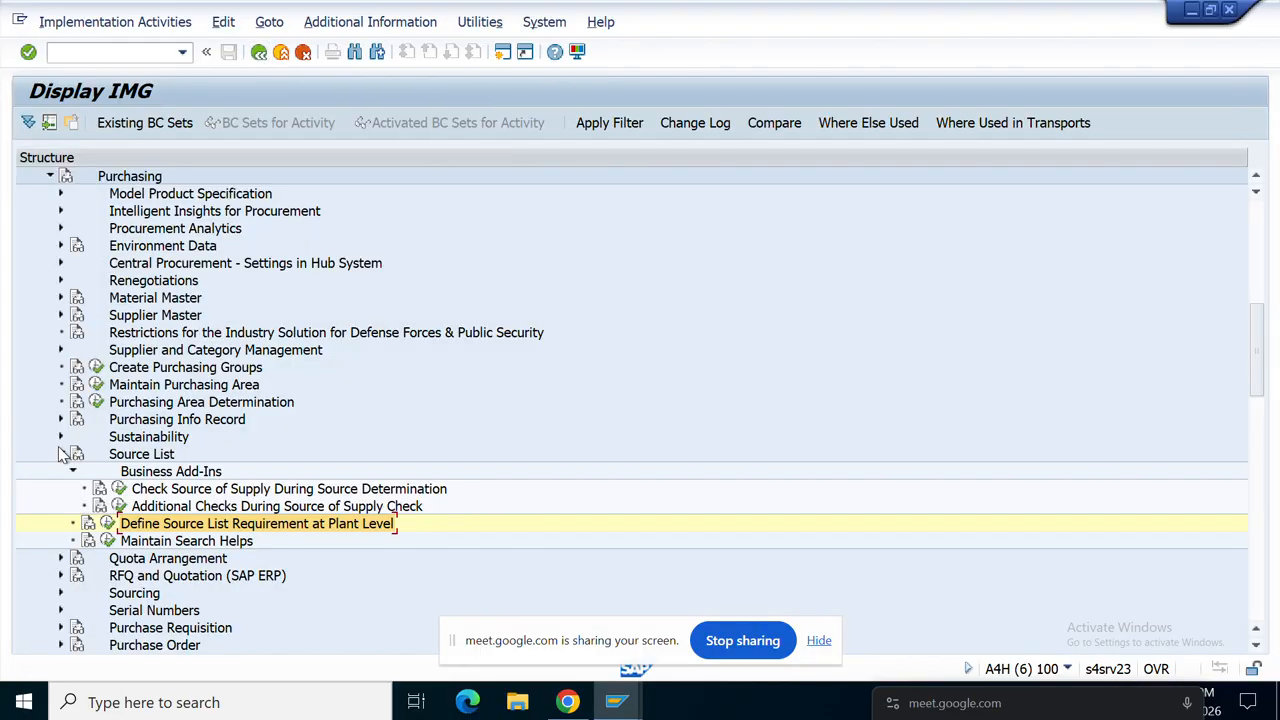
Step: Collapse Source List and open Define Number Ranges under Purchasing Info Record
left_click(61, 455)
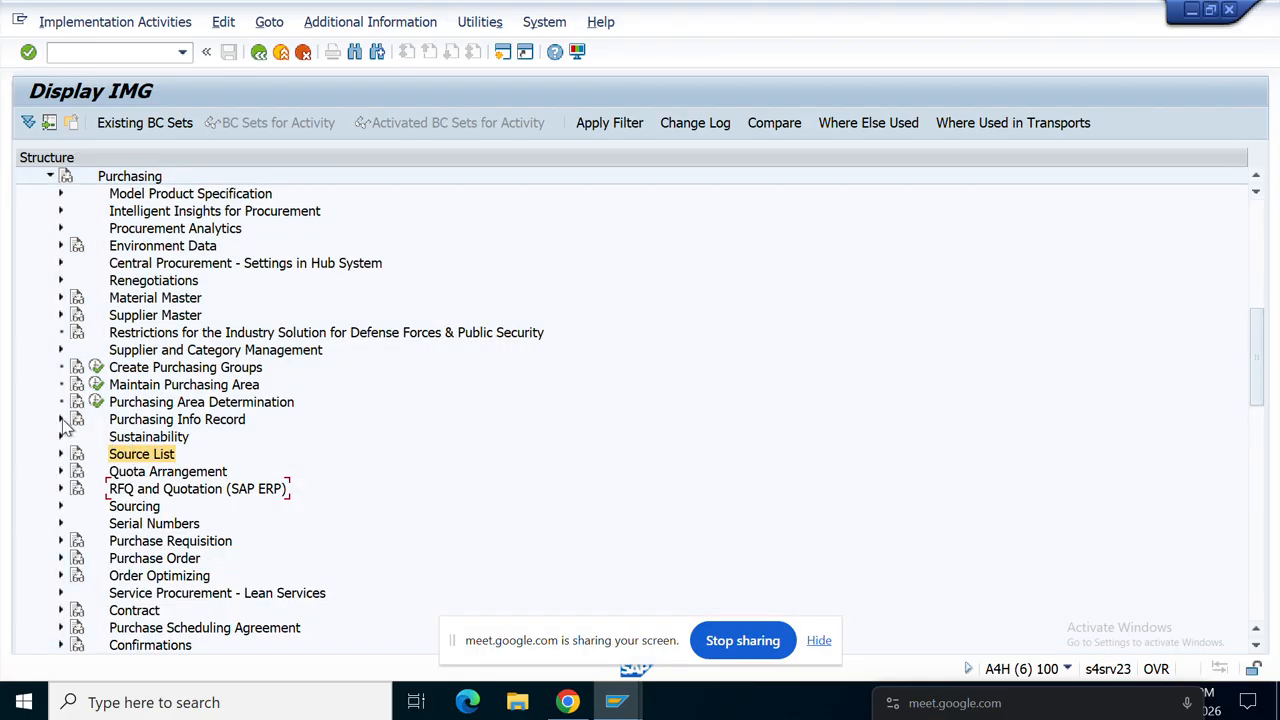
left_click(61, 420)
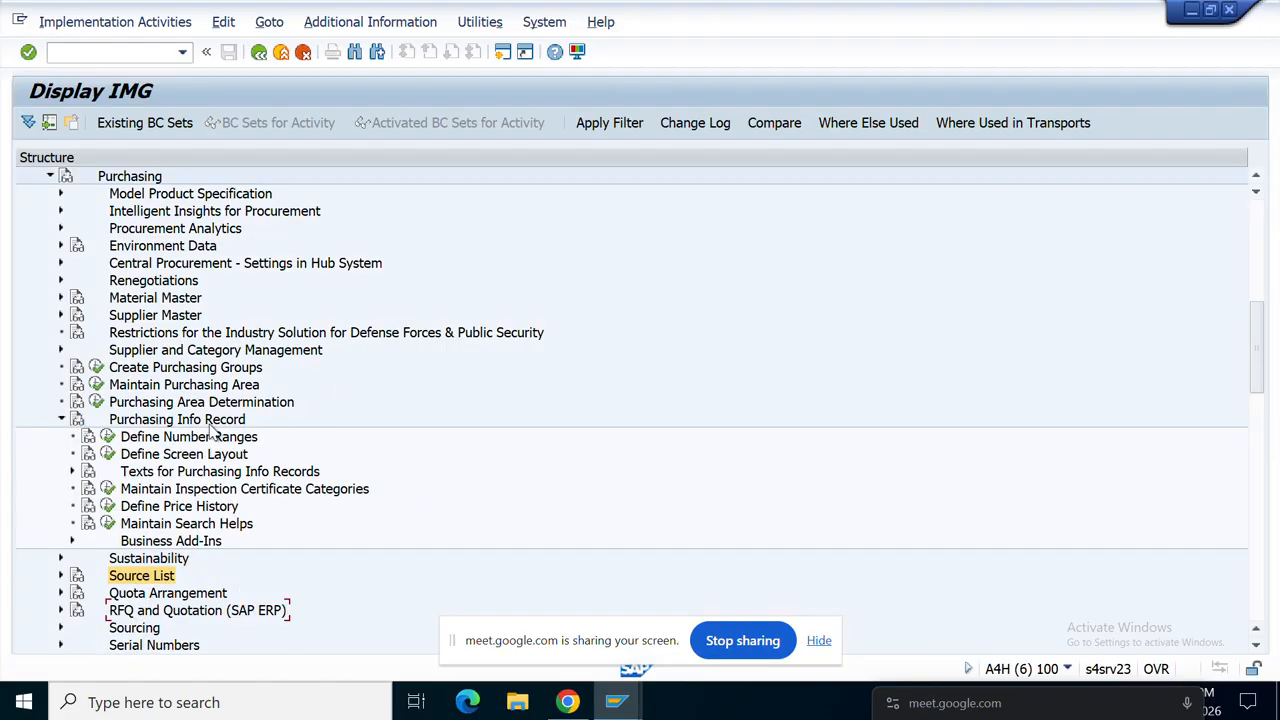
left_click(106, 438)
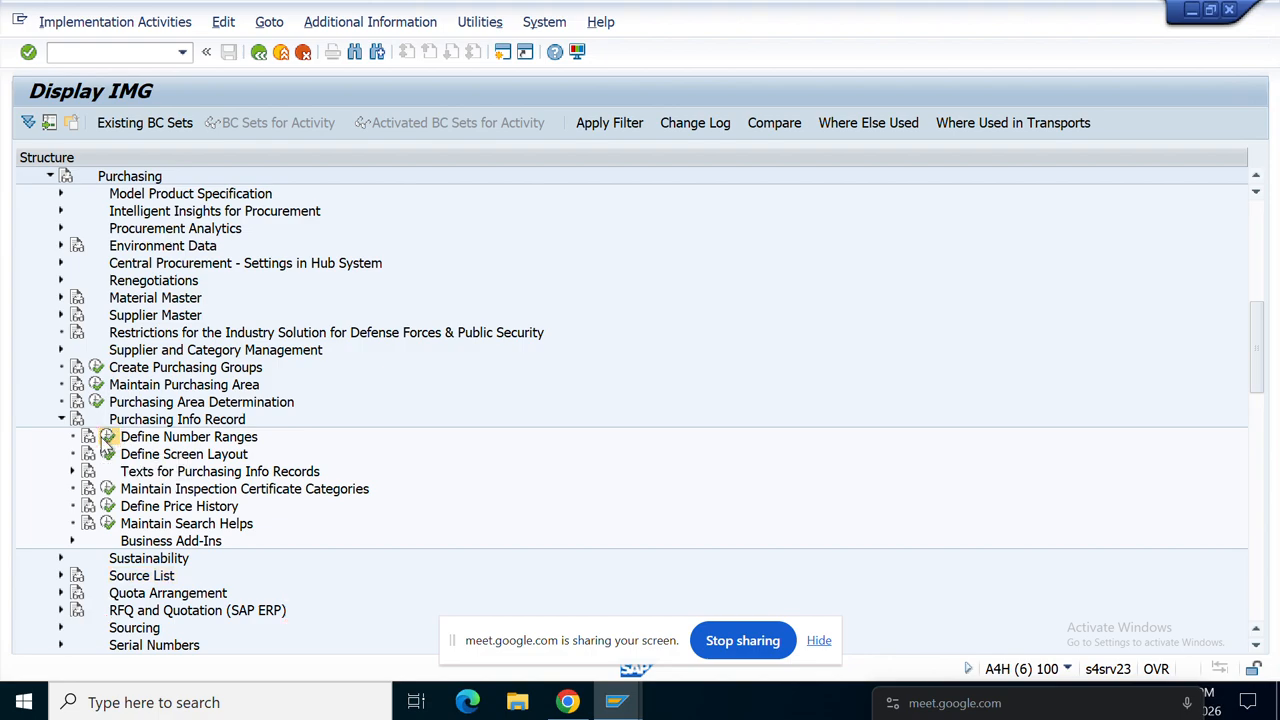
Step: Review the INFOSATZ number range intervals, including the VI interval's start number, then go back
left_click(219, 201)
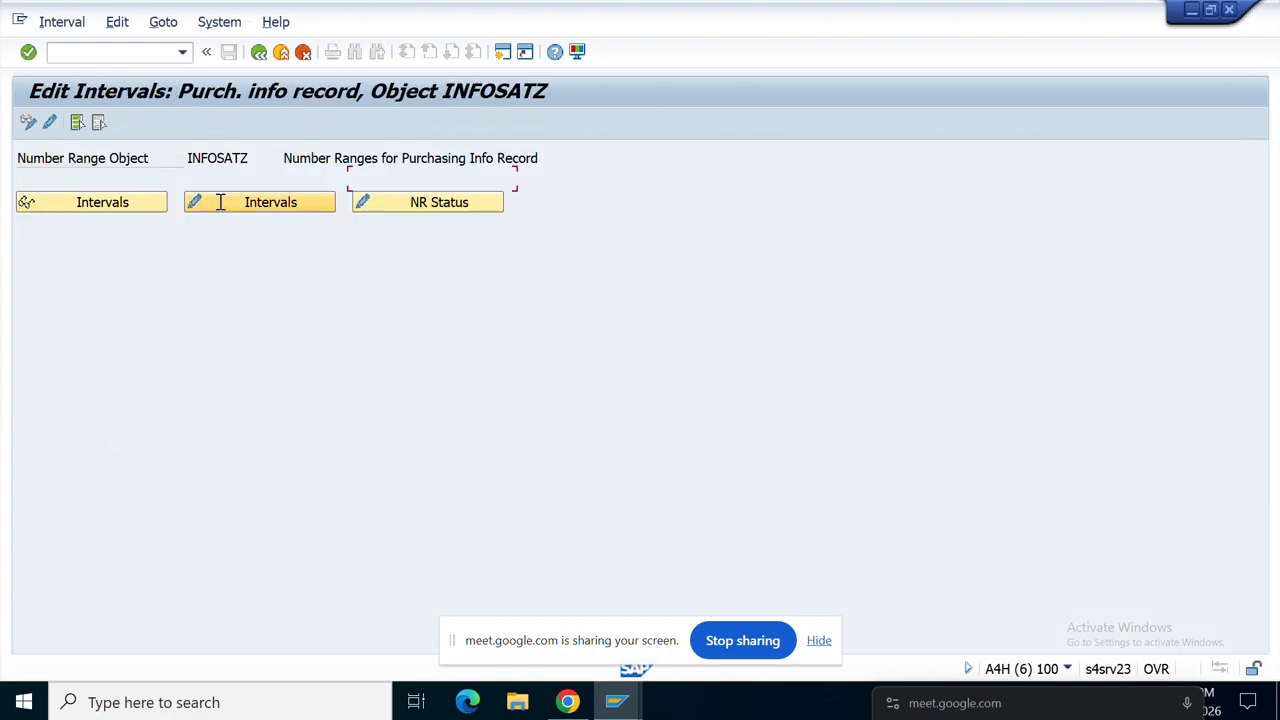
scroll(305, 390, "down", 1)
scroll(305, 390, "down", 15)
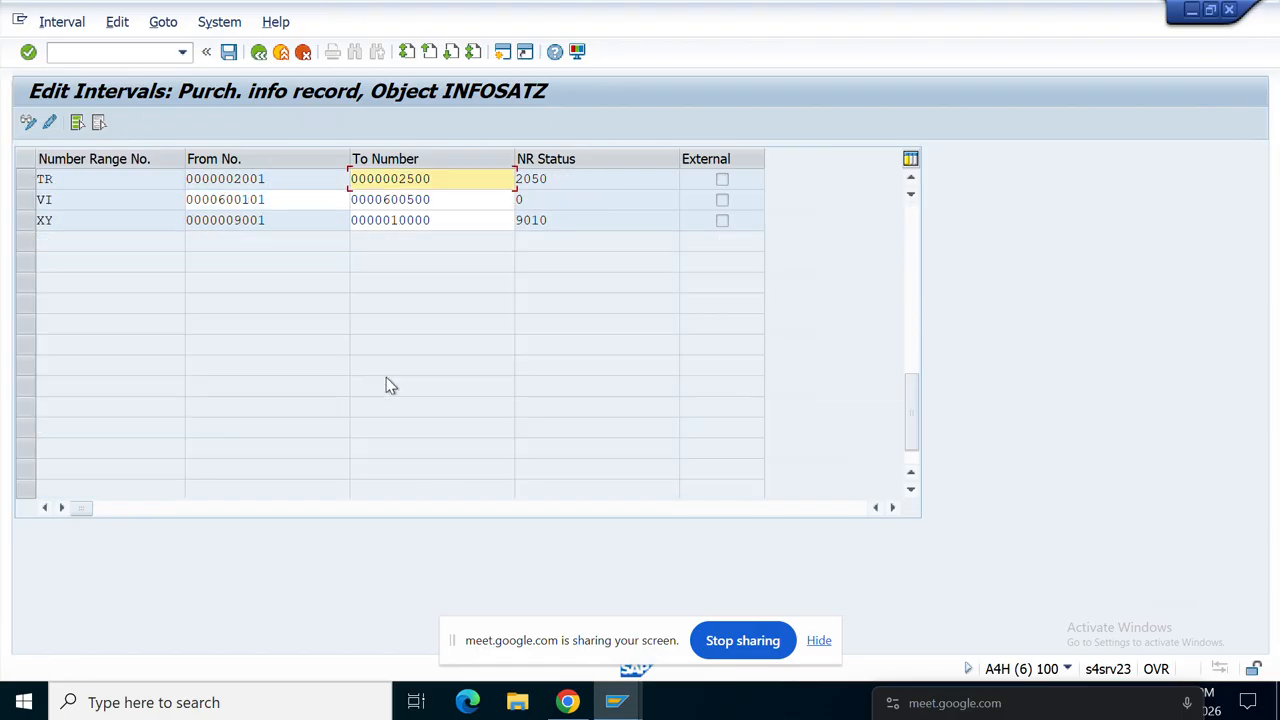
scroll(365, 373, "up", 2)
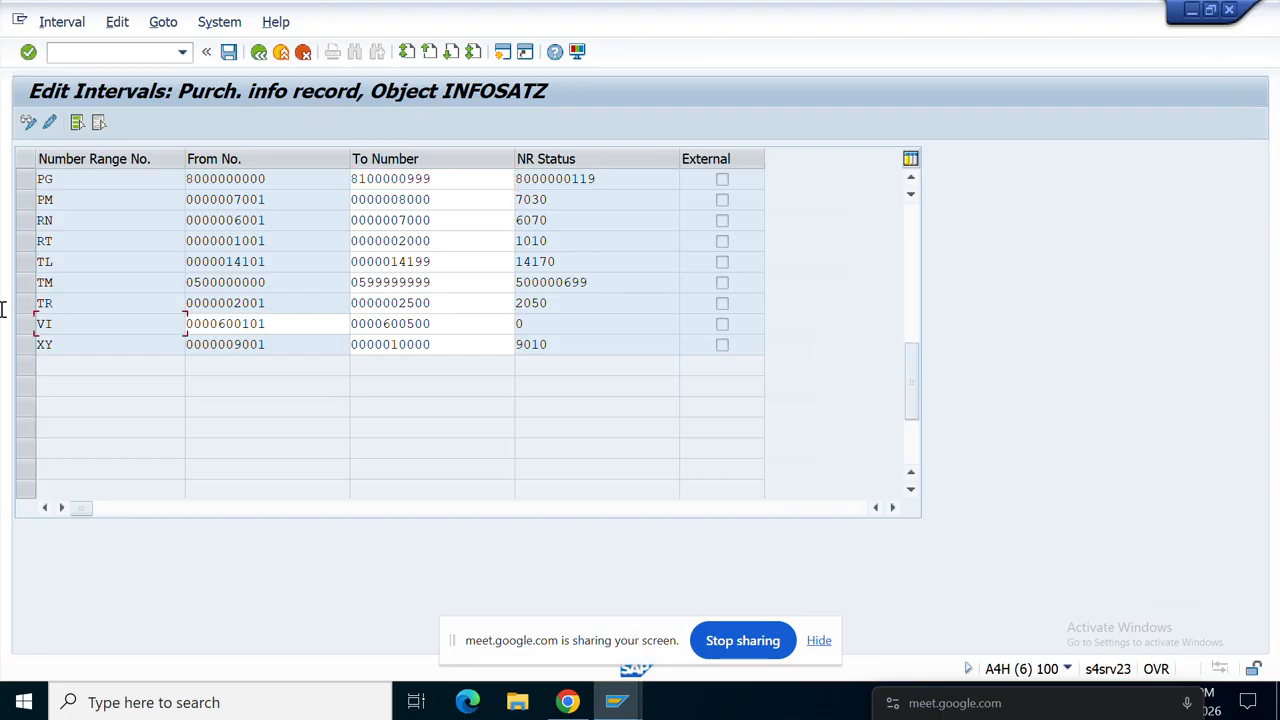
left_click_drag(314, 329, 208, 324)
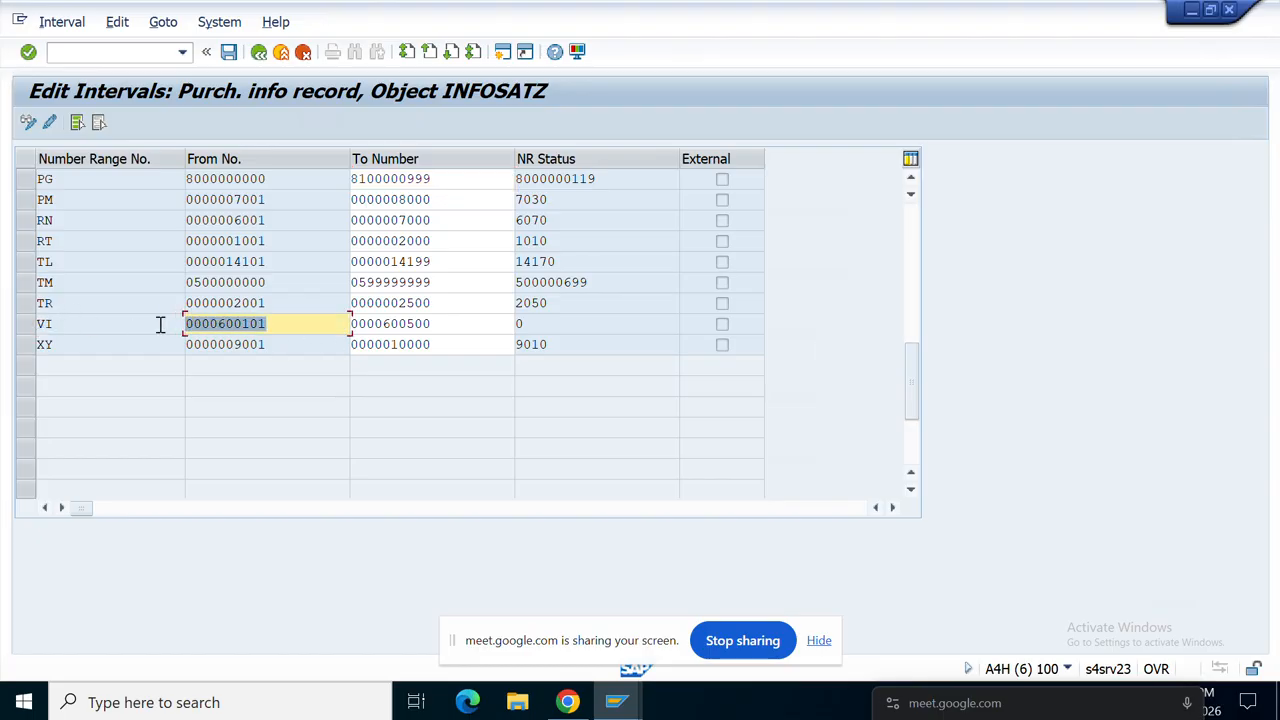
left_click(103, 326)
scroll(131, 335, "up", 1)
scroll(131, 335, "up", 13)
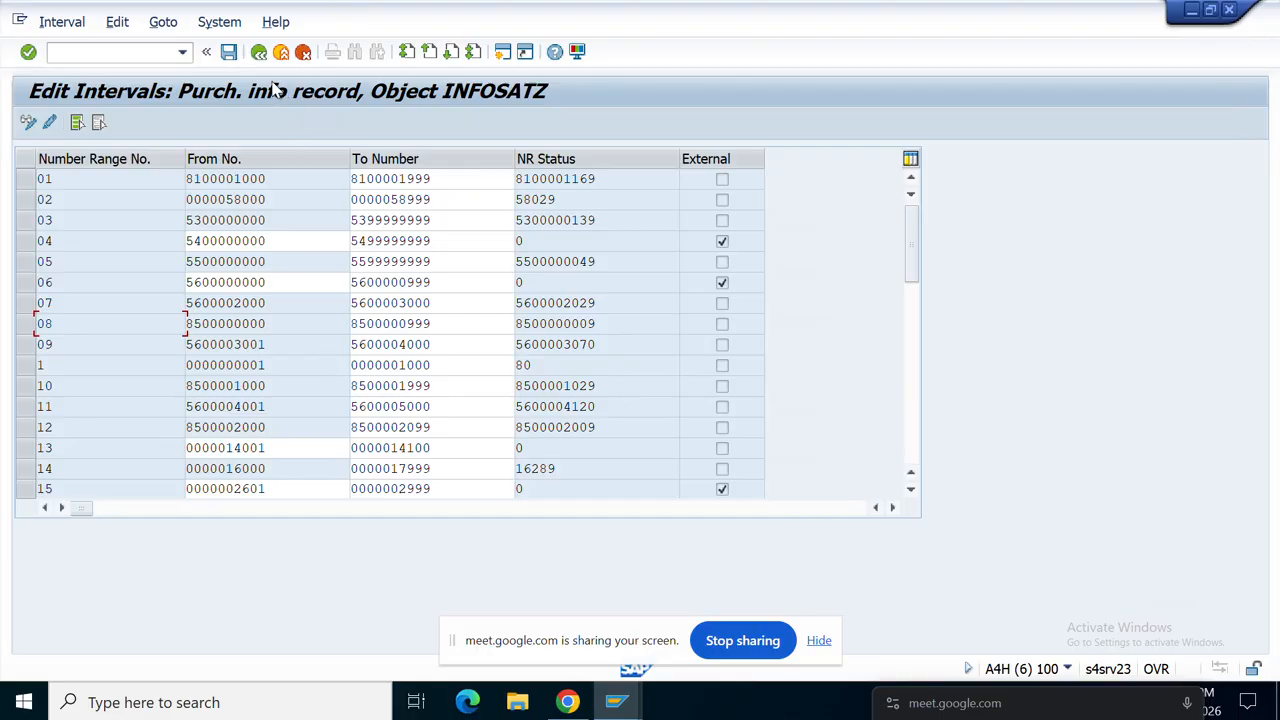
left_click(258, 51)
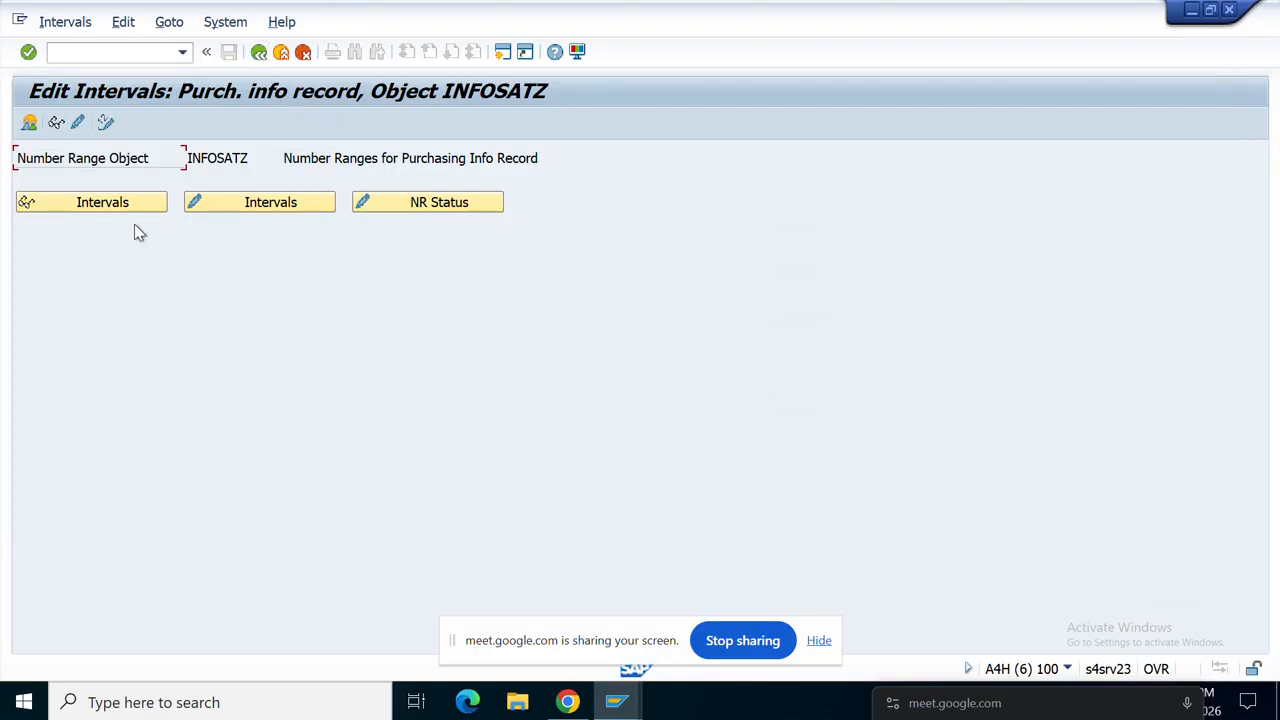
Step: Open the INFOSATZ number range groups and scroll through the group list
left_click(80, 122)
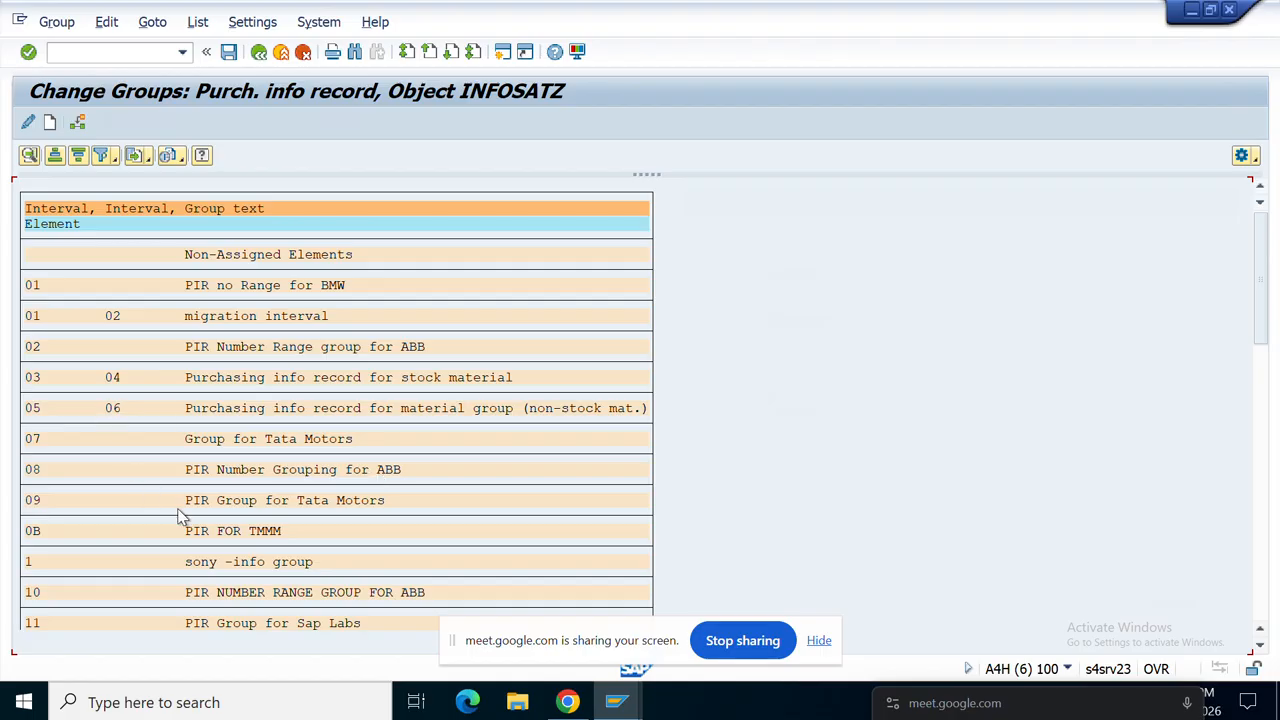
scroll(180, 520, "down", 3)
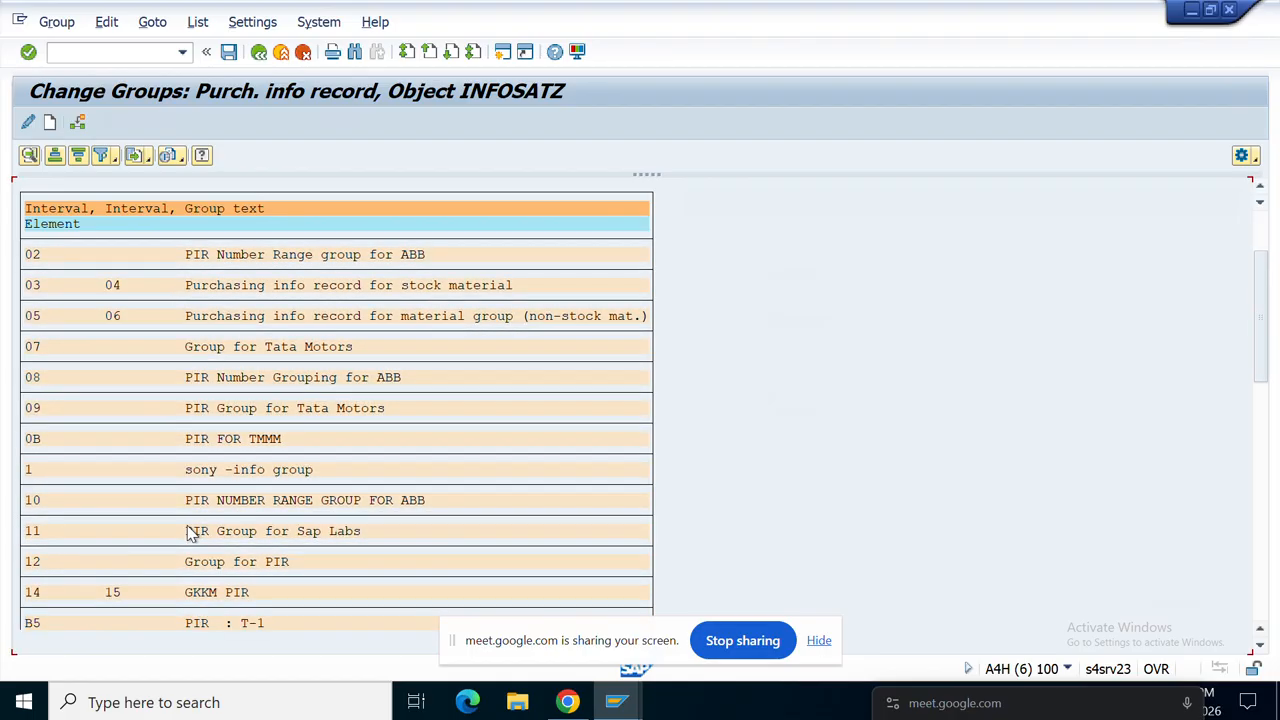
scroll(190, 533, "down", 5)
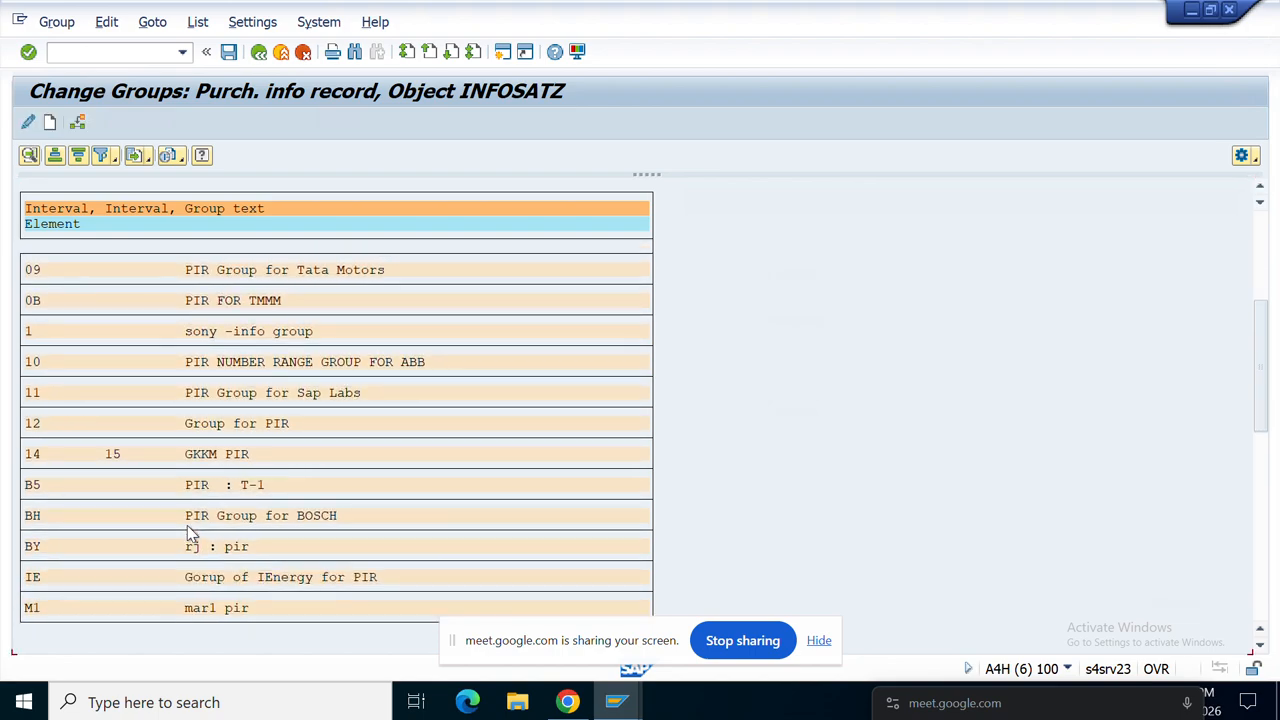
scroll(190, 533, "down", 4)
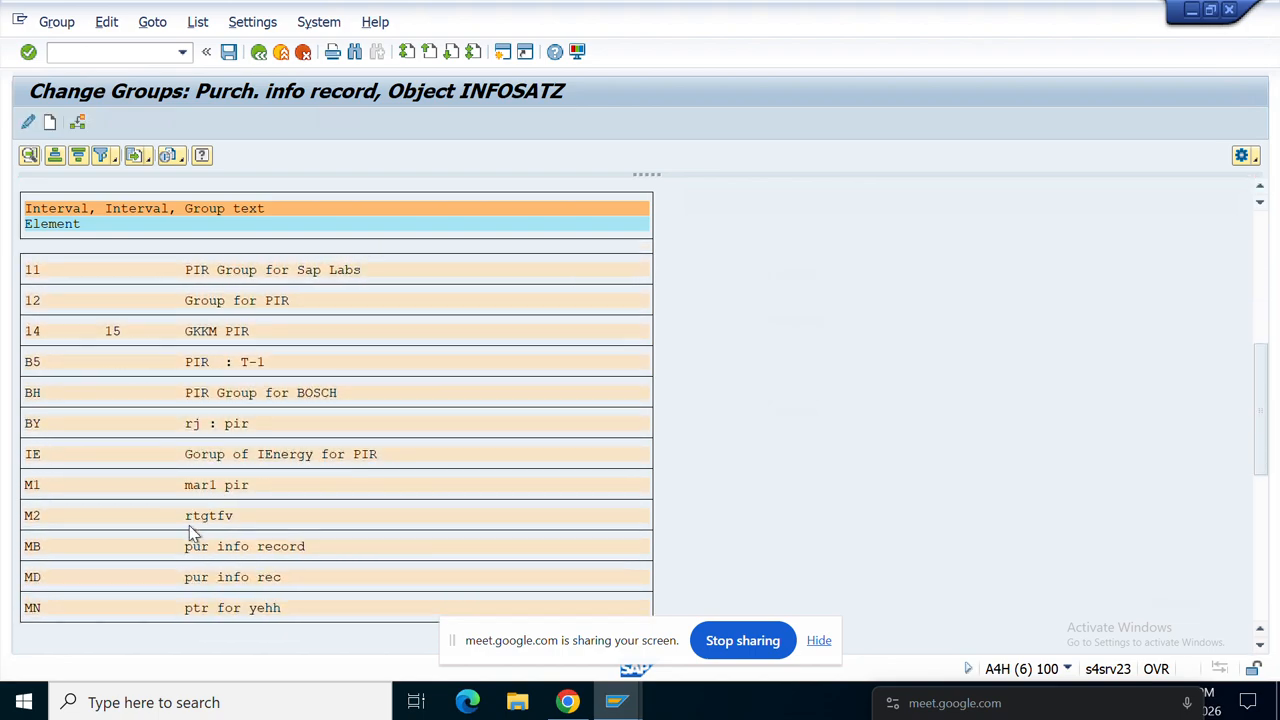
scroll(193, 533, "down", 3)
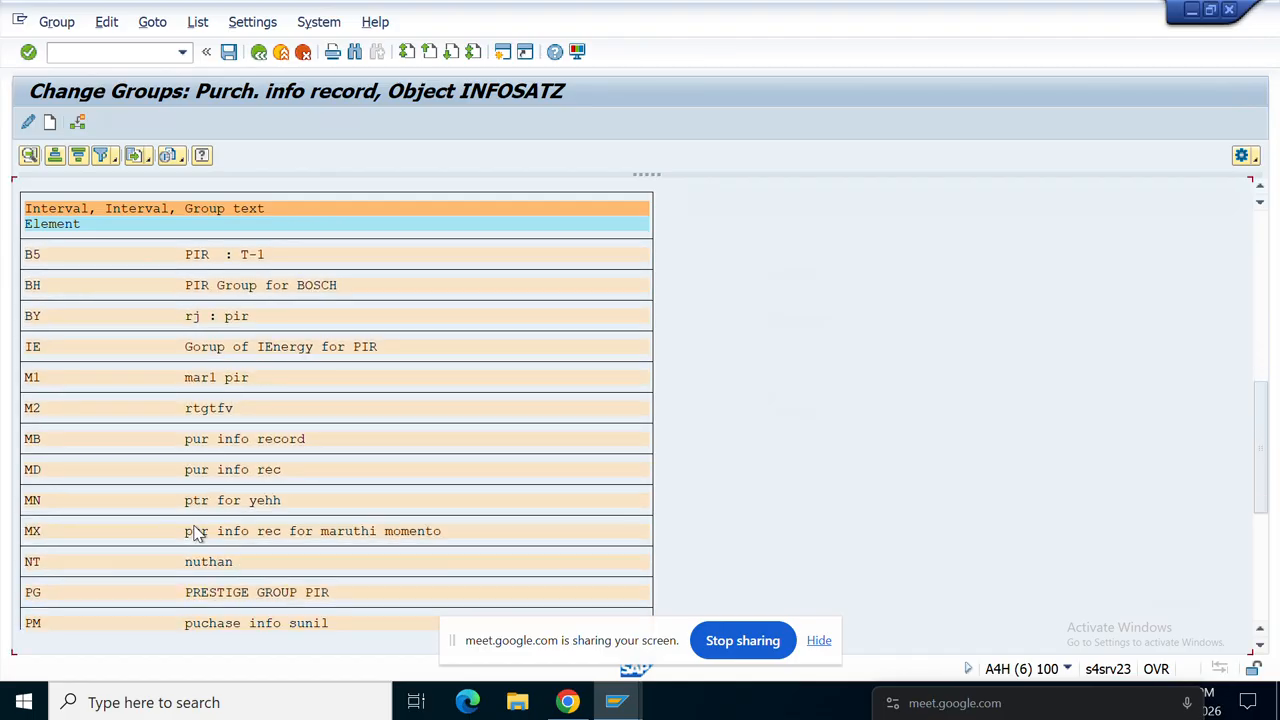
scroll(197, 533, "down", 1)
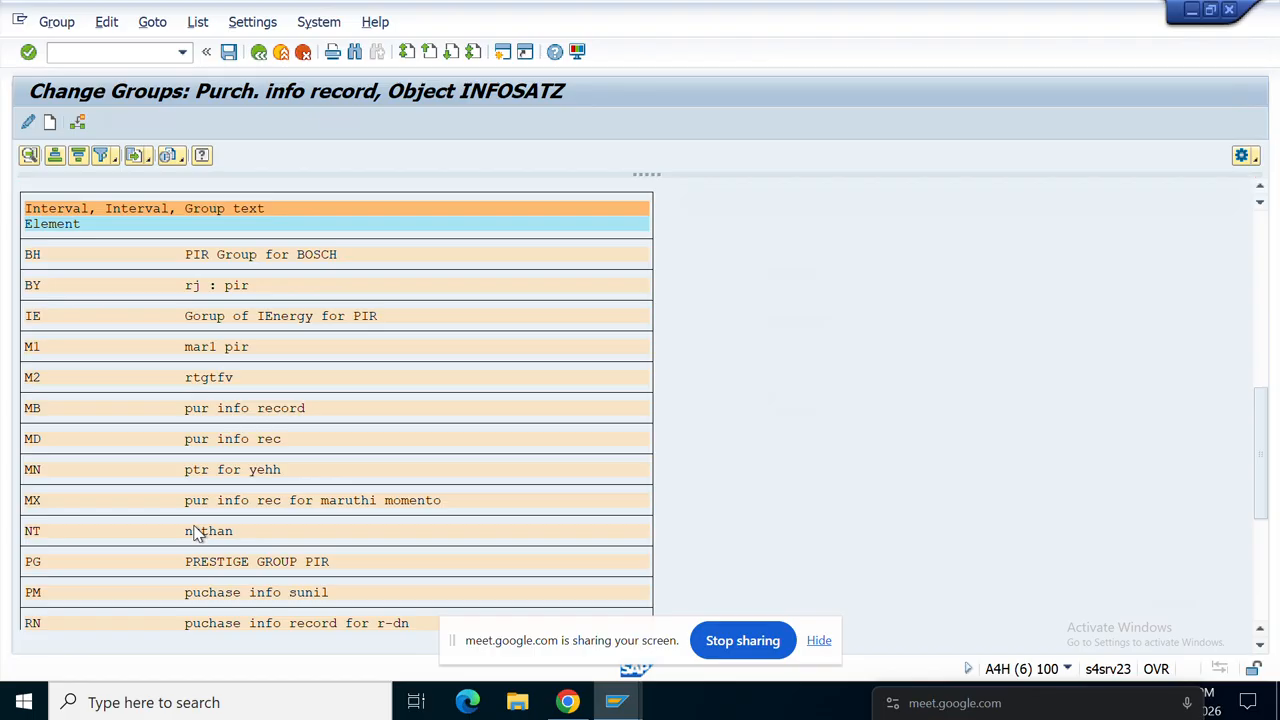
Step: Search the group list for IB, then IN, jump to group IN, and return
key("ctrl+f")
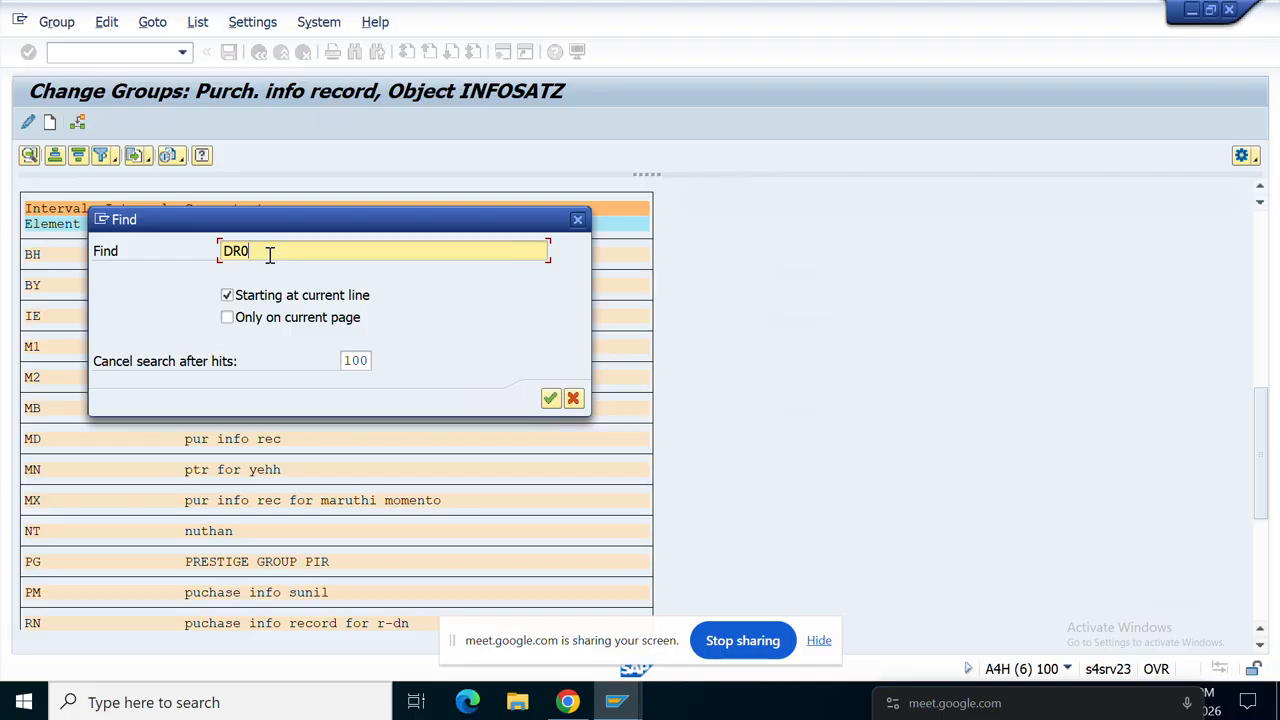
key("BackSpace")
key("Return")
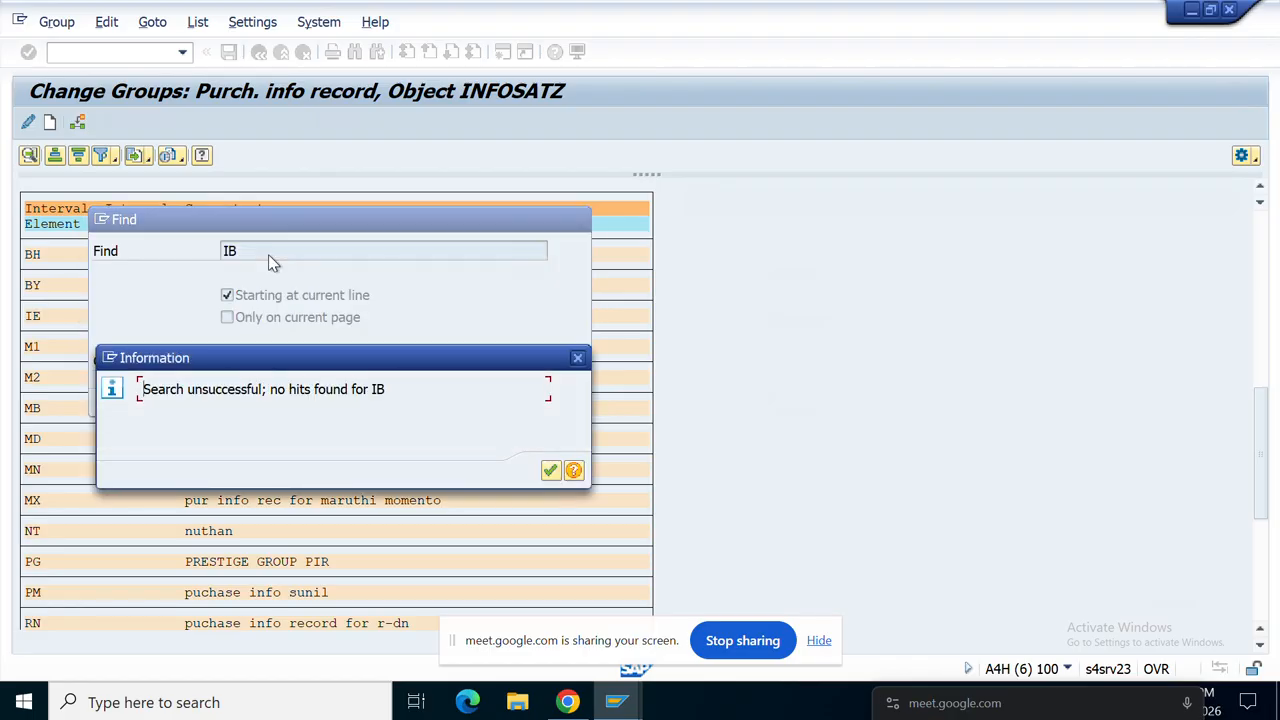
left_click(551, 471)
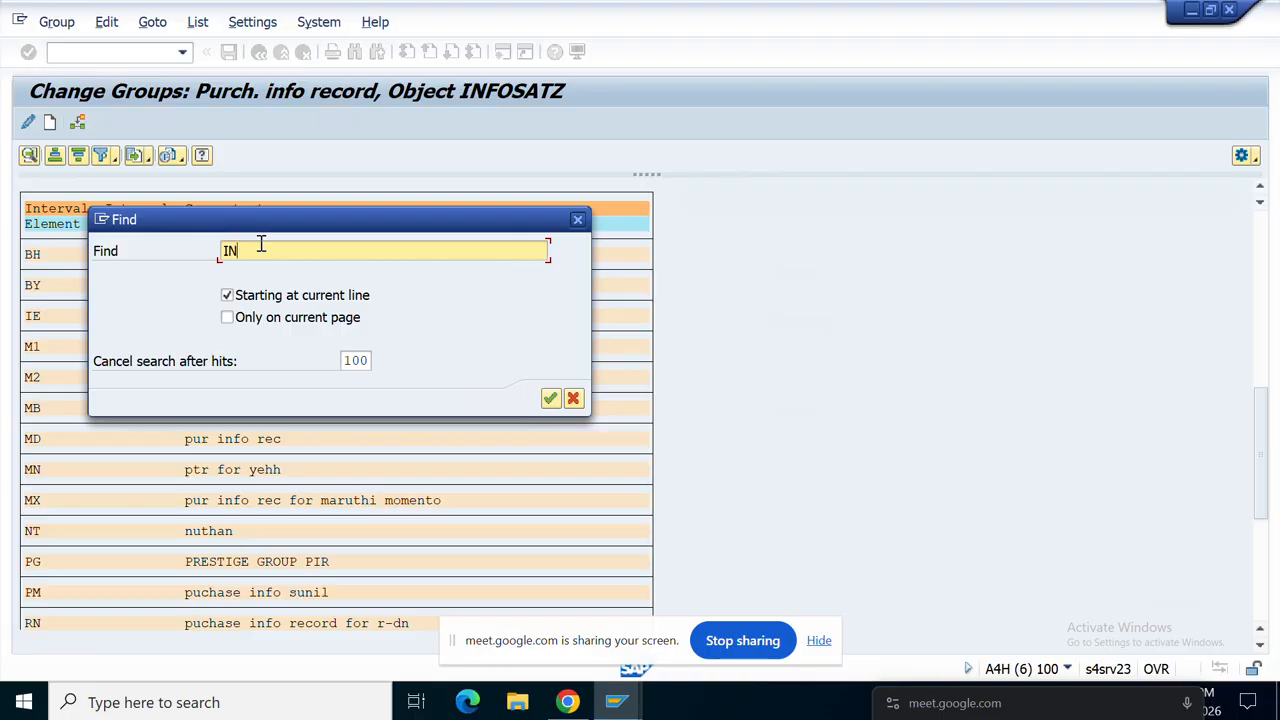
key("Return")
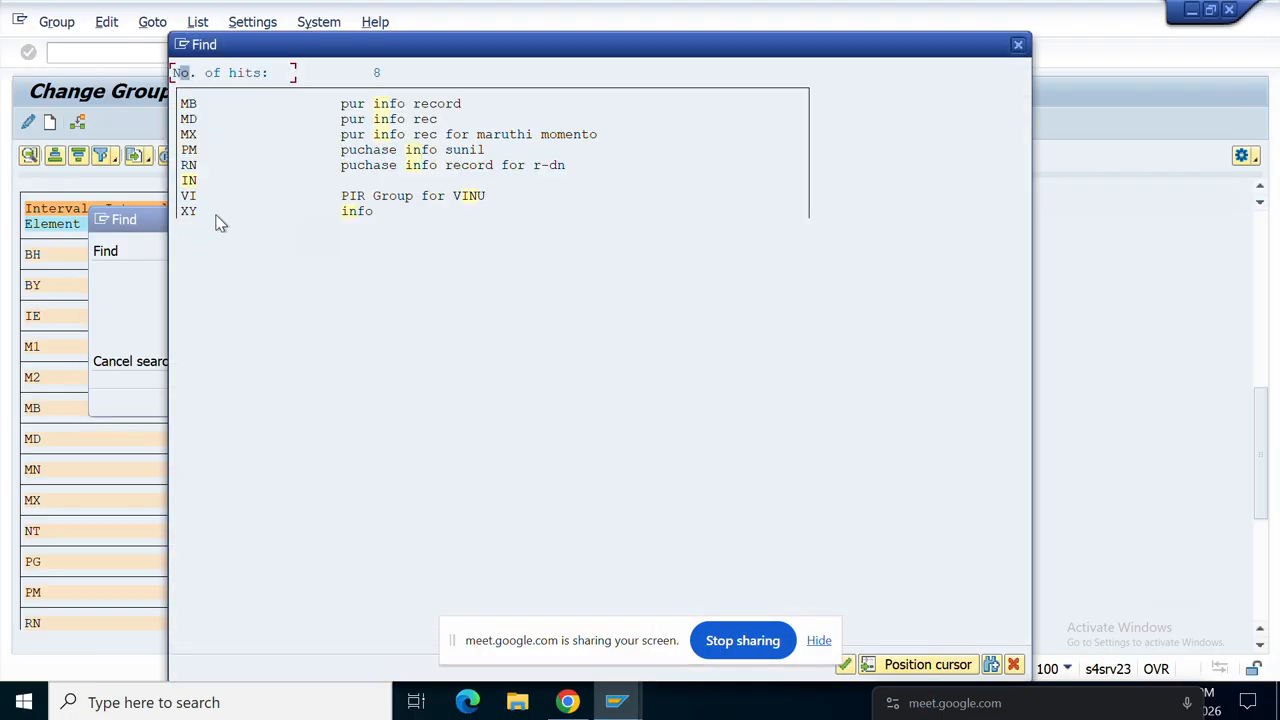
left_click(189, 184)
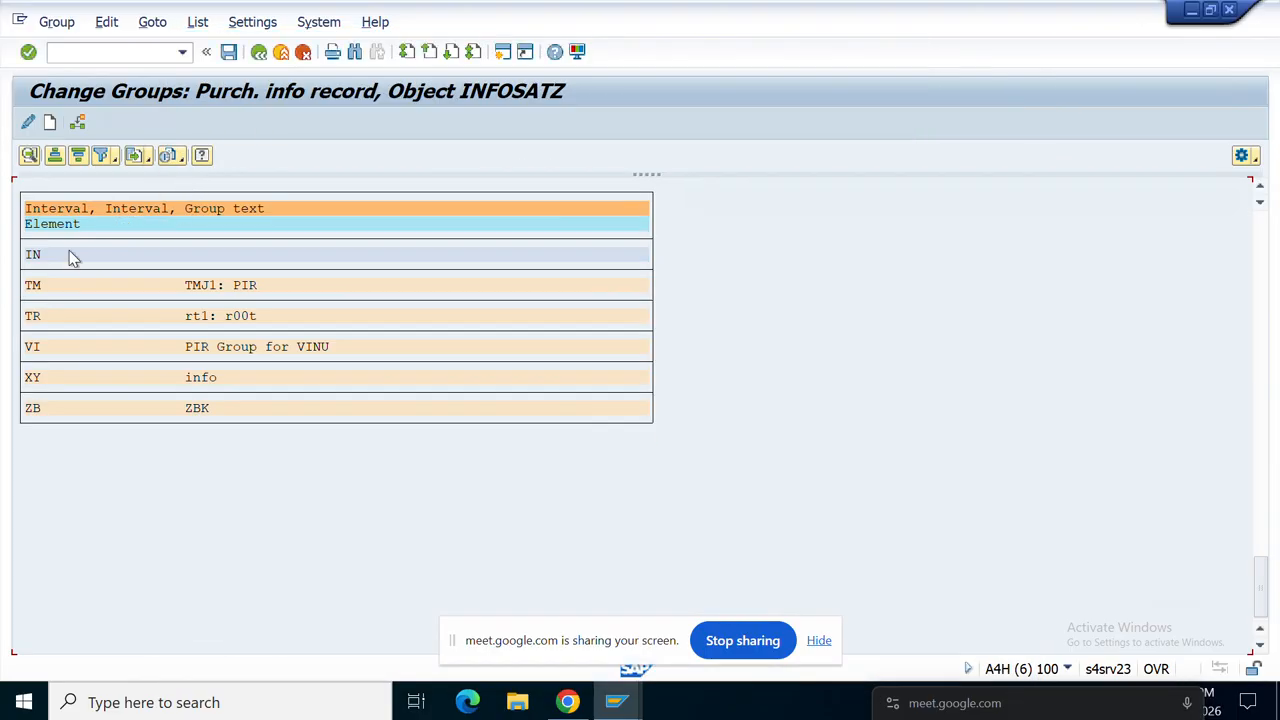
double_click(33, 258)
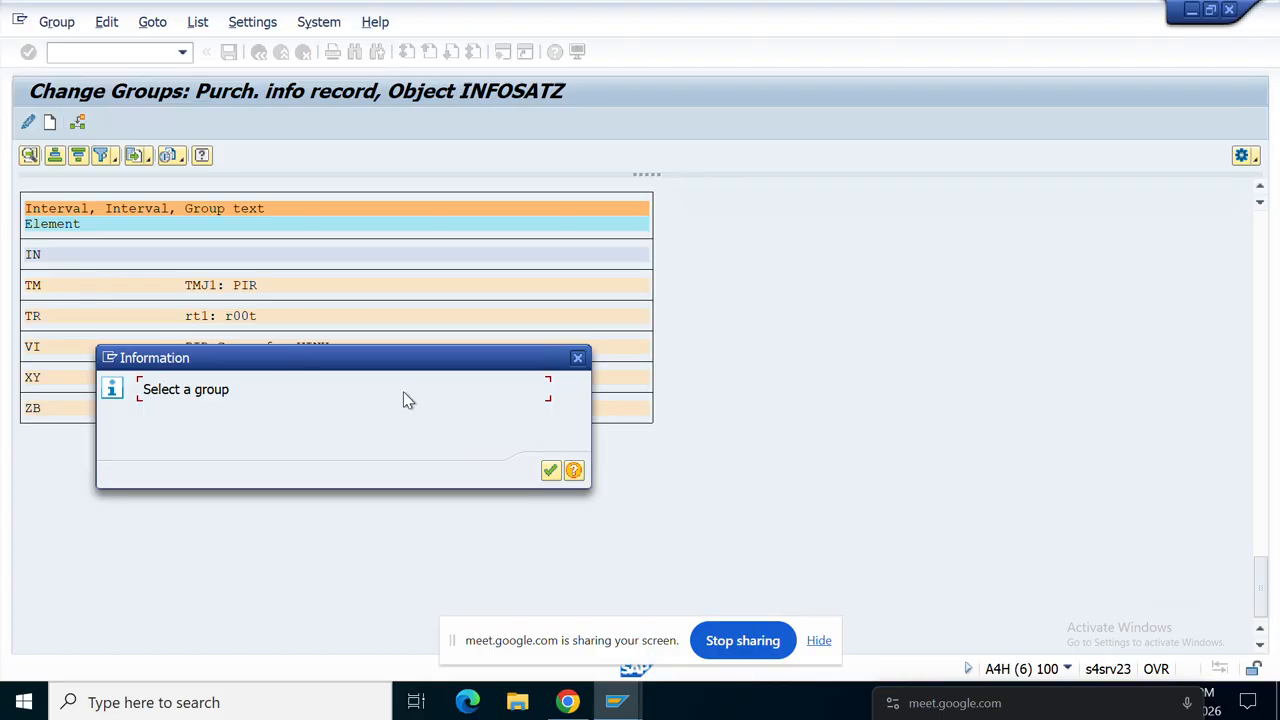
left_click(549, 472)
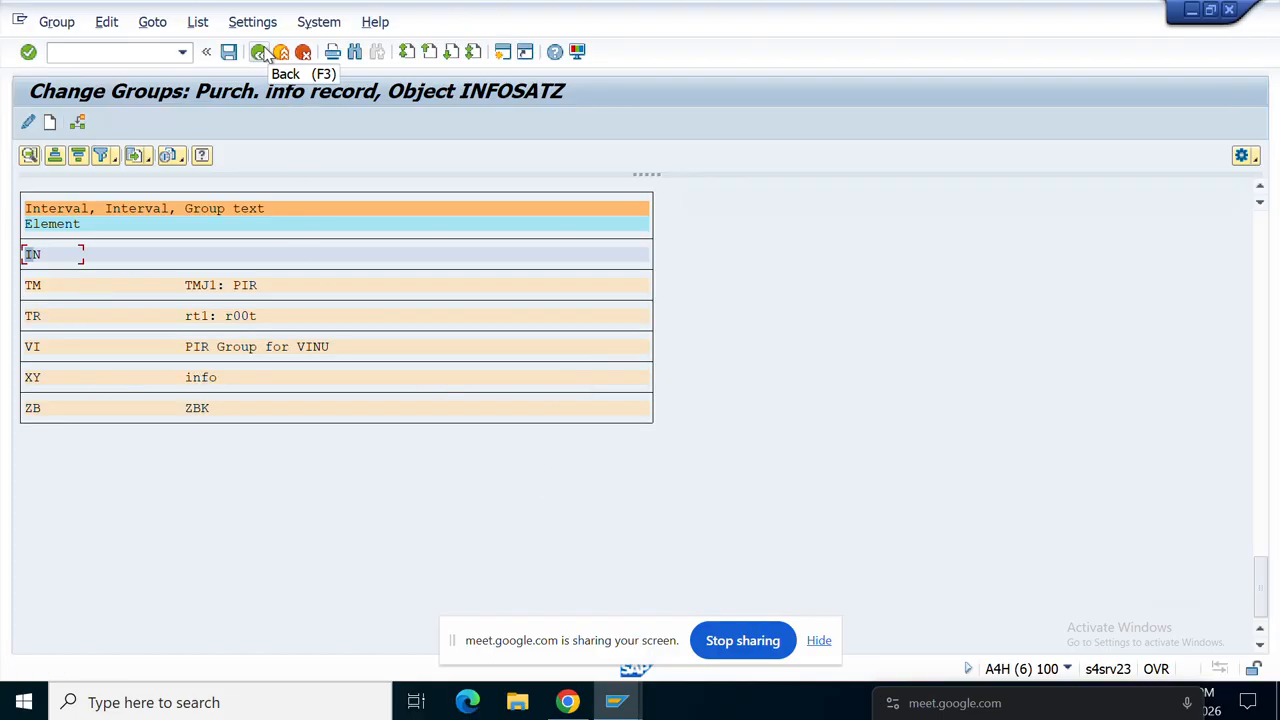
left_click(261, 53)
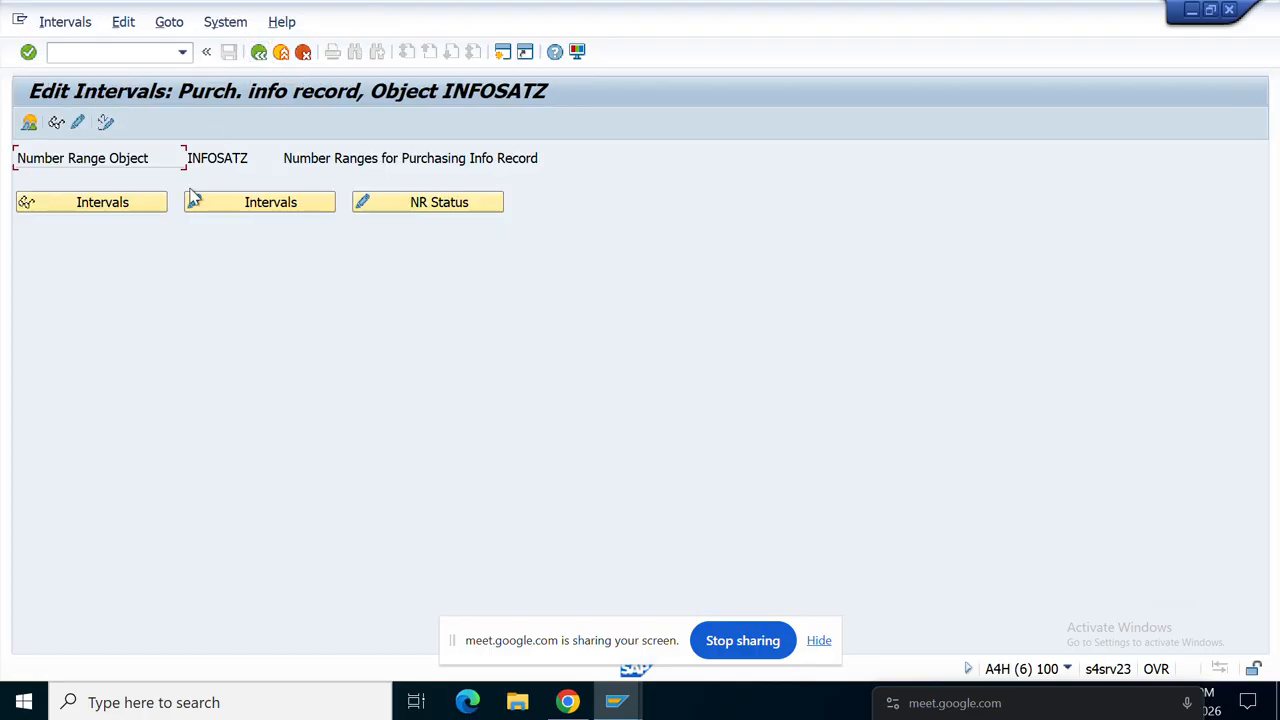
left_click(250, 201)
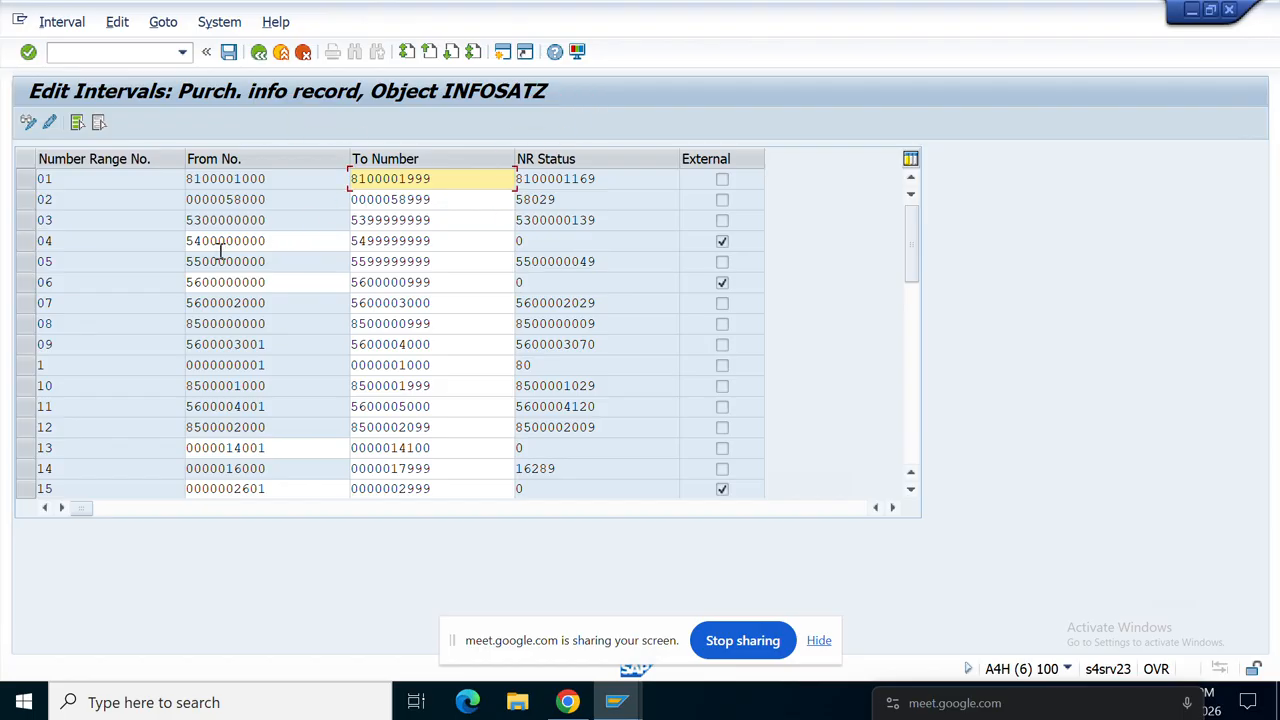
scroll(140, 350, "down", 4)
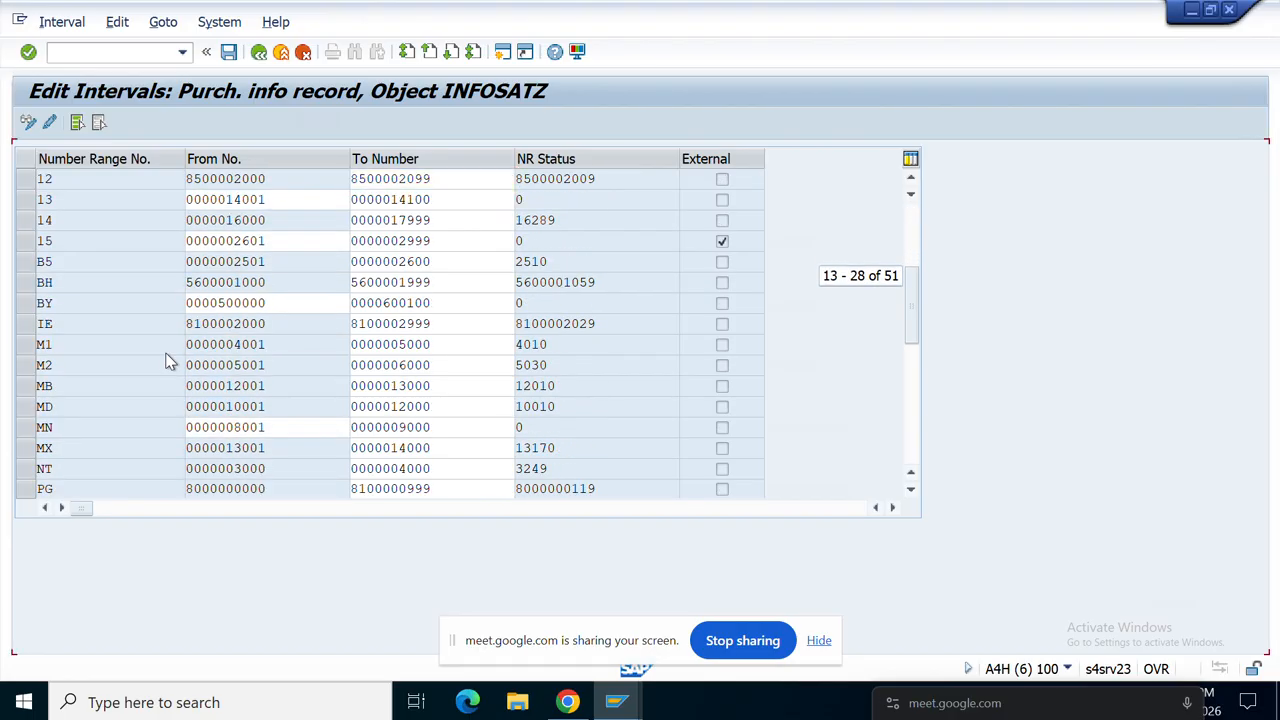
scroll(170, 362, "down", 10)
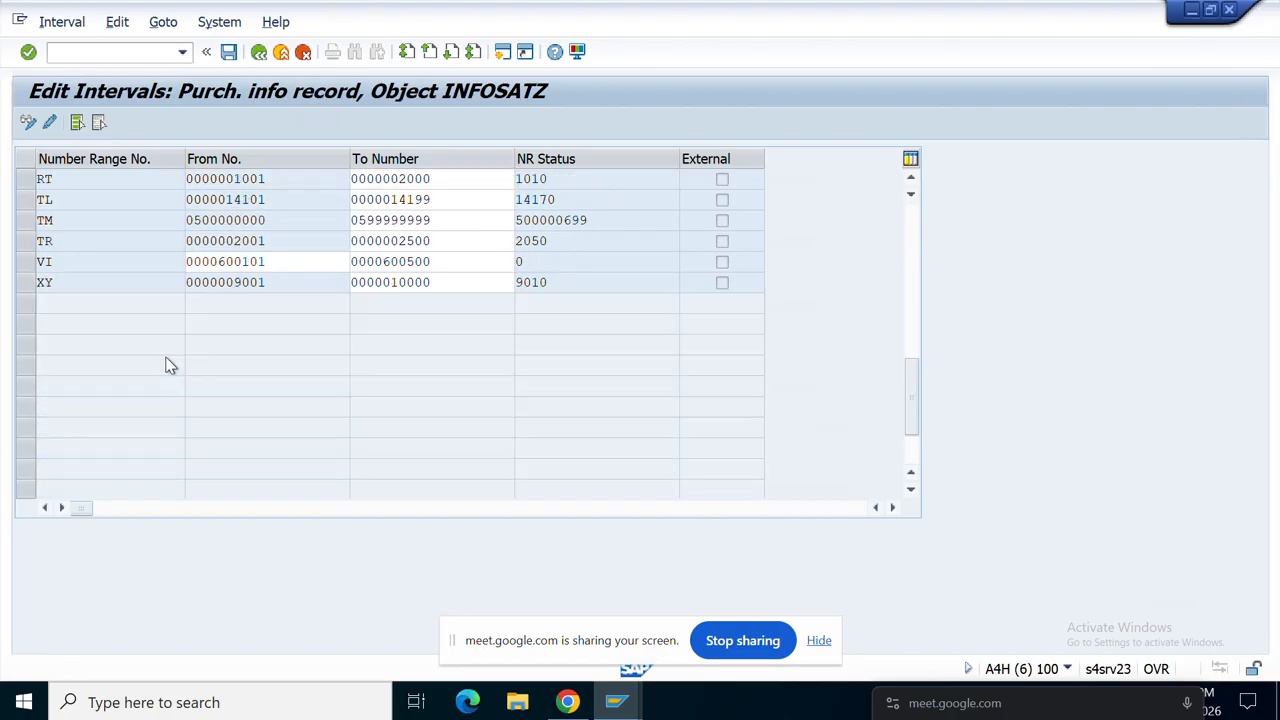
scroll(166, 360, "up", 8)
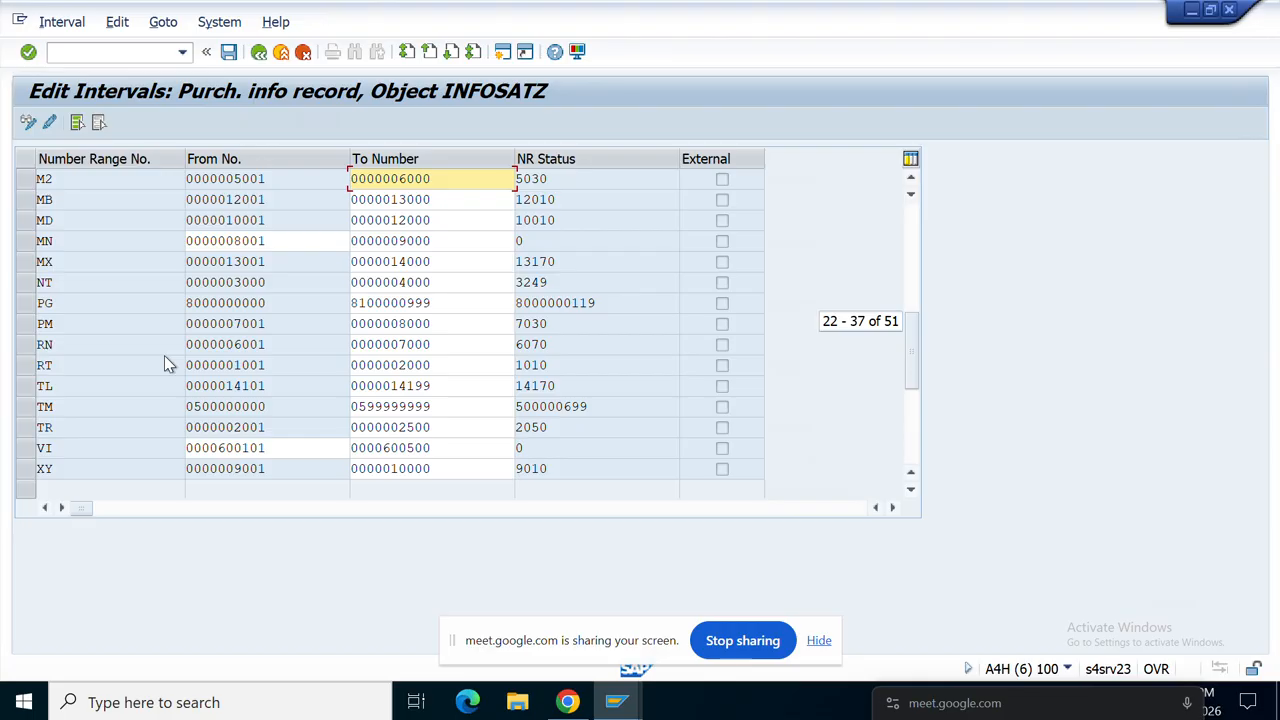
left_click(258, 52)
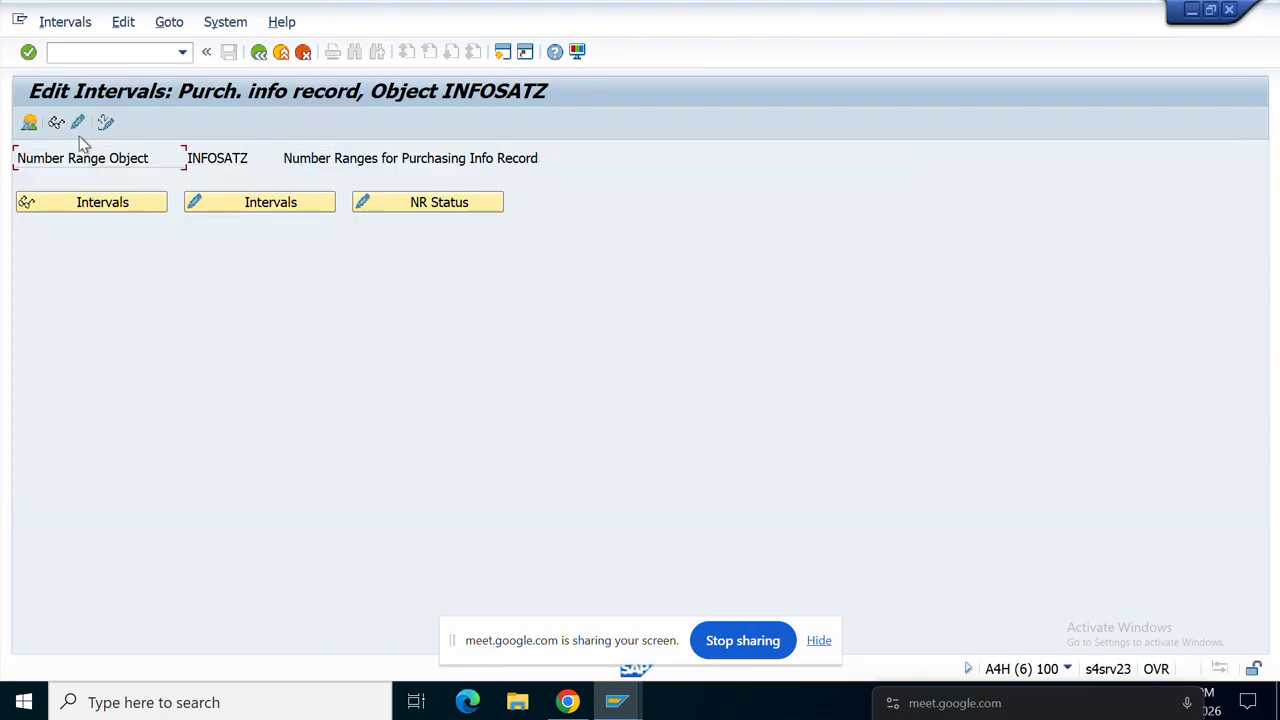
left_click(78, 124)
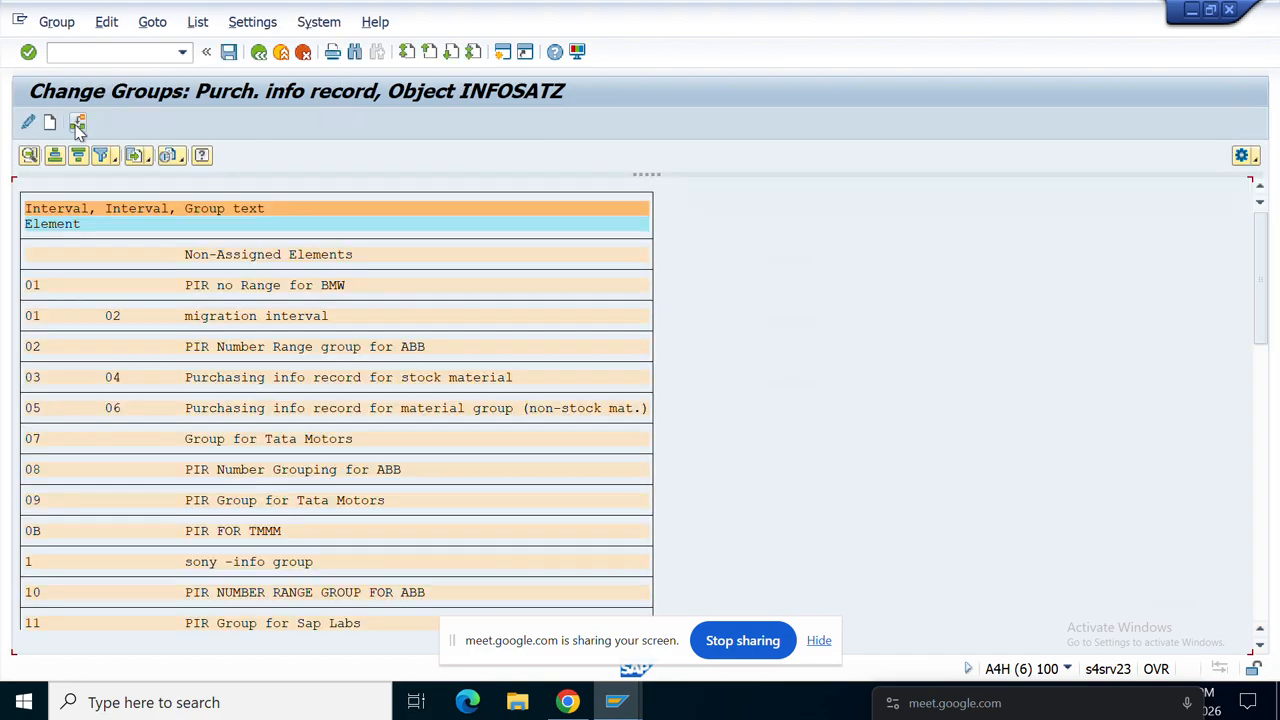
left_click(50, 123)
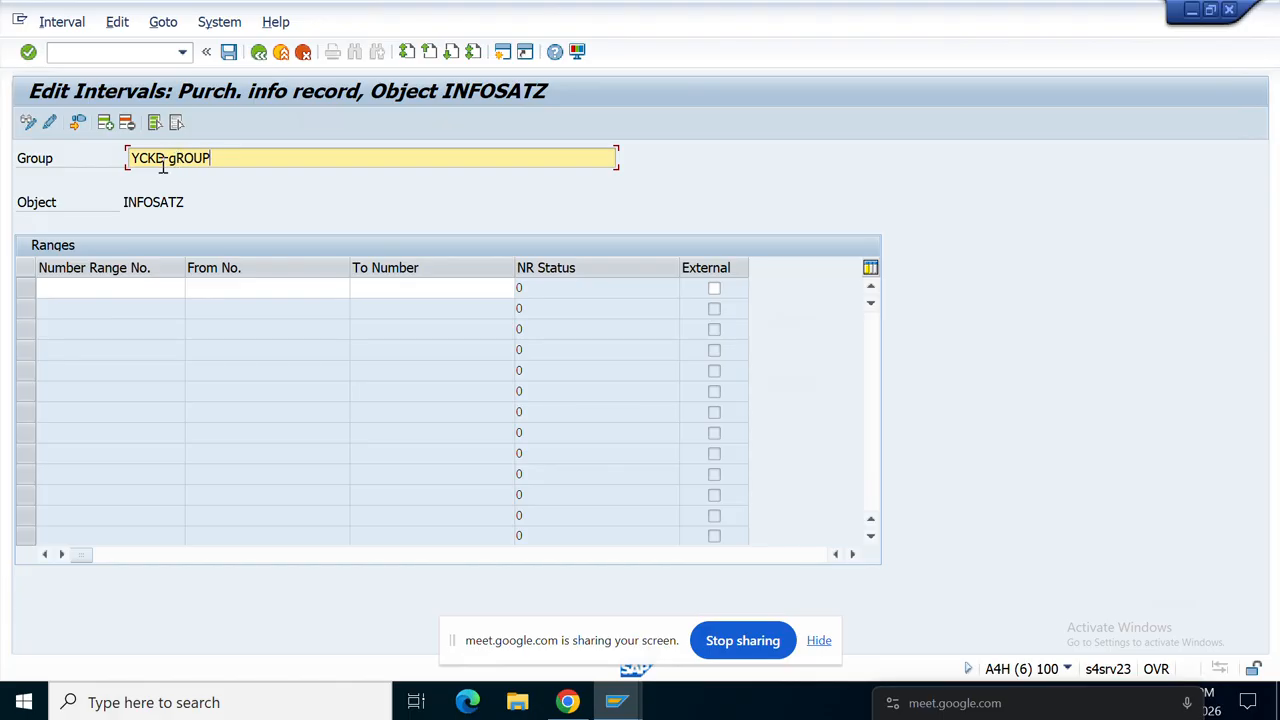
left_click(78, 124)
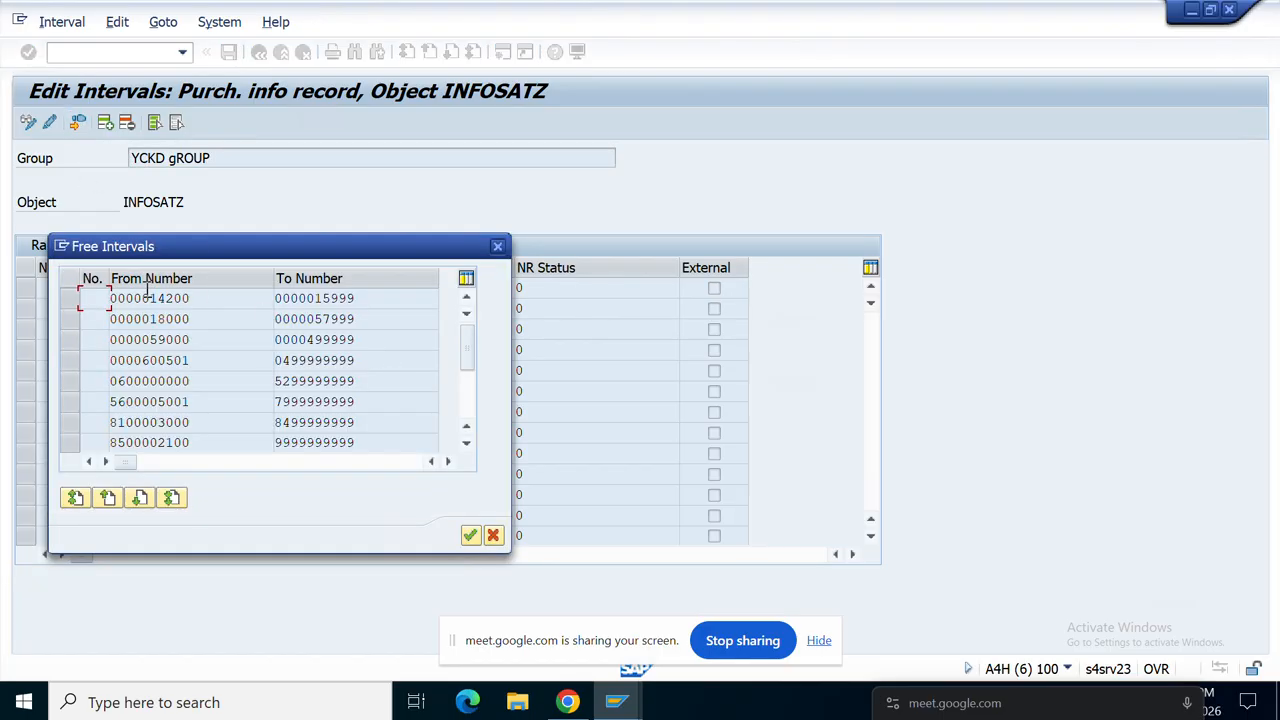
left_click(70, 299)
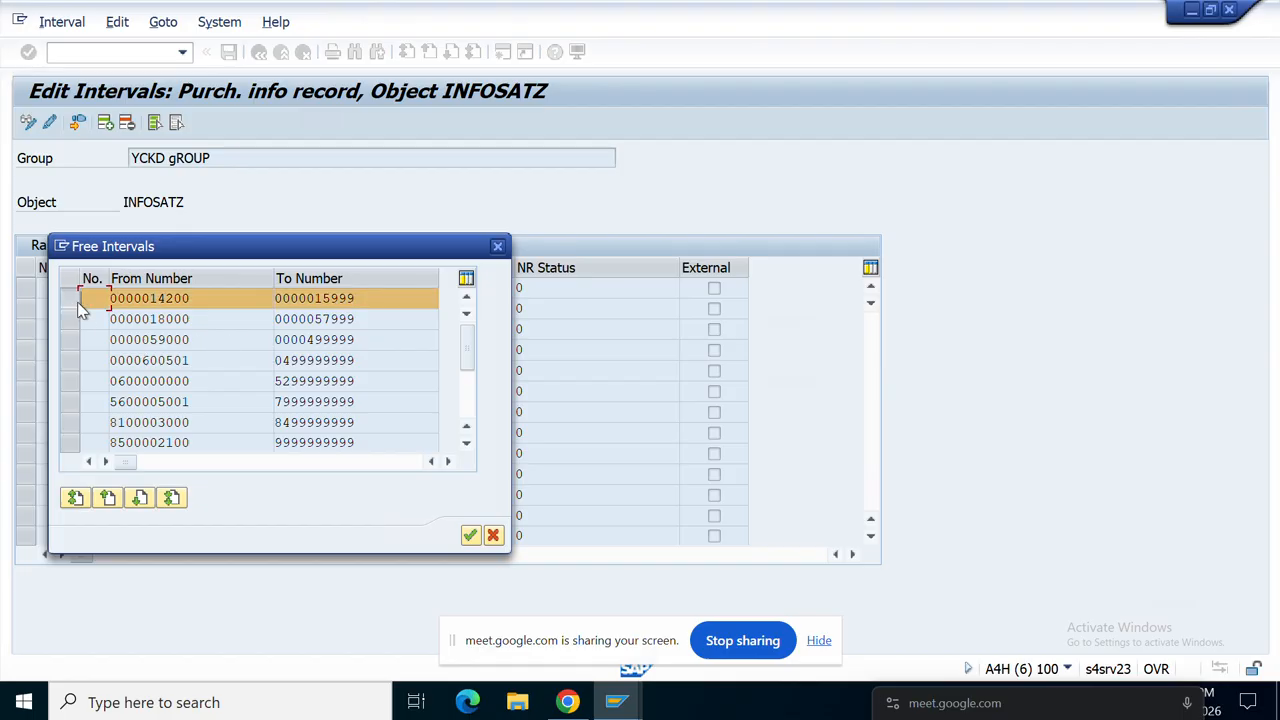
left_click(470, 537)
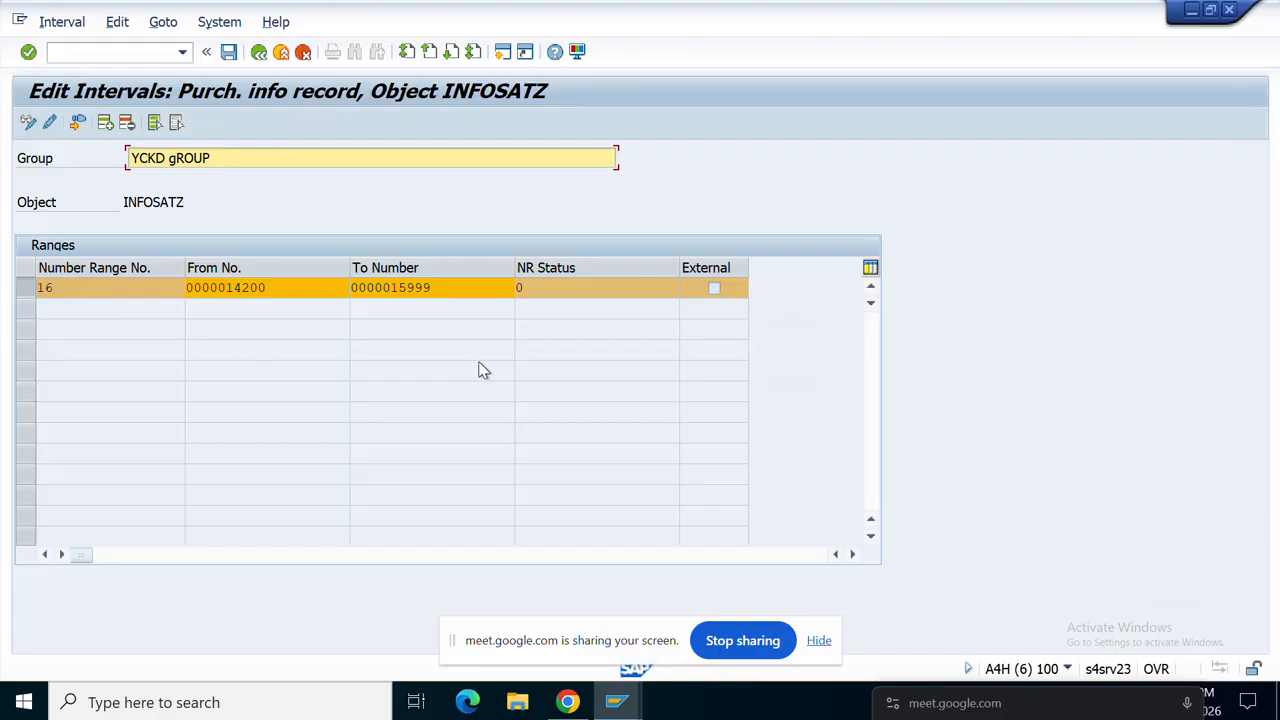
left_click(229, 52)
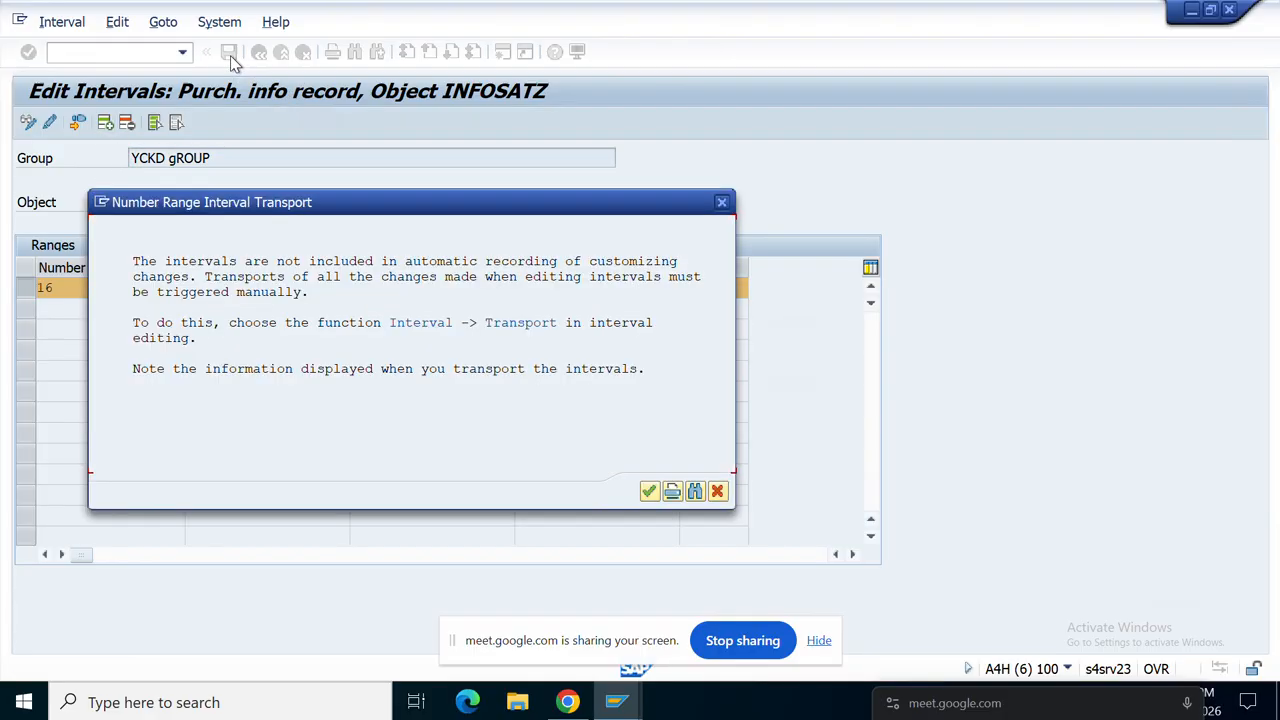
Step: Acknowledge the transport notice, delete the YCKD gROUP interval line and group, and save
left_click(649, 491)
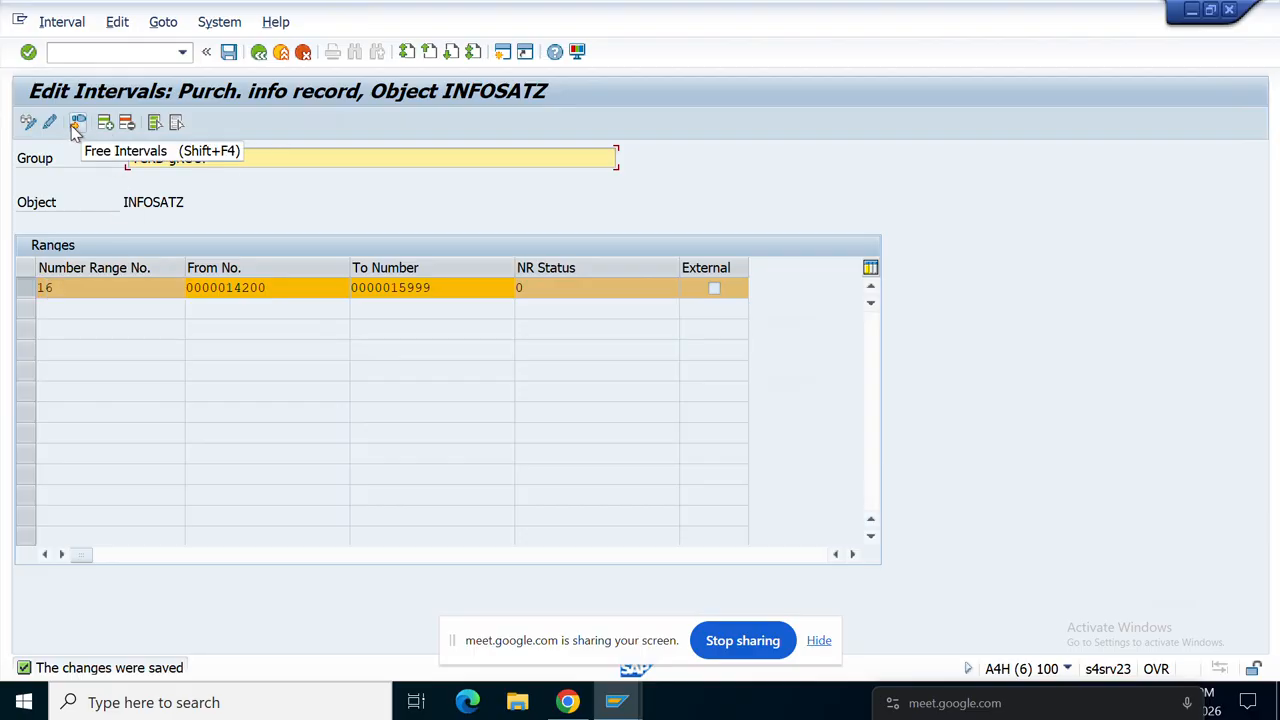
left_click(283, 294)
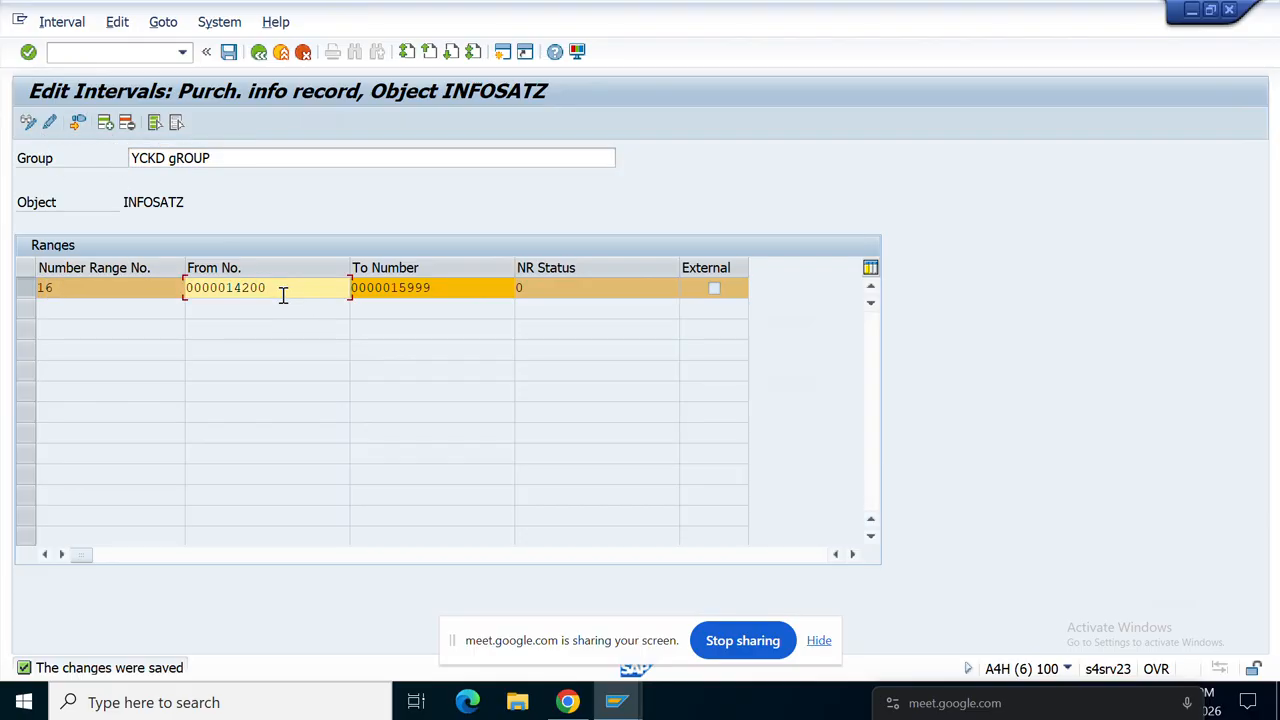
left_click_drag(283, 294, 186, 288)
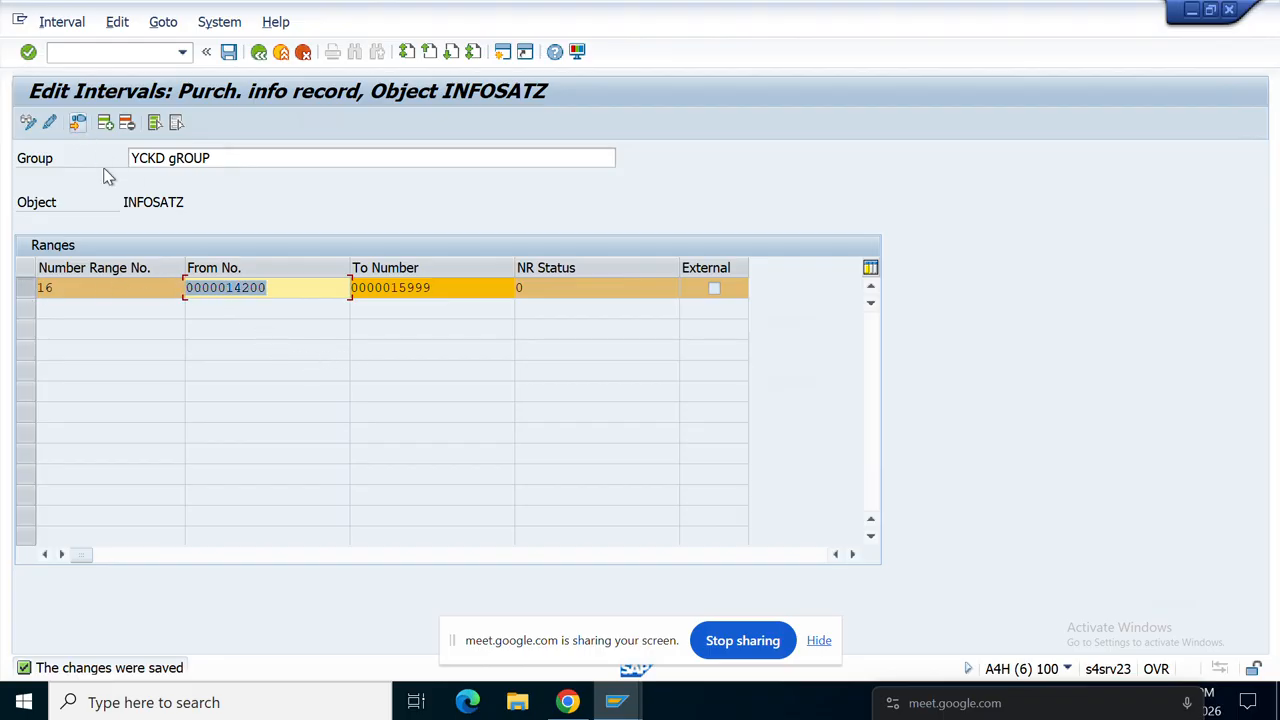
left_click(126, 123)
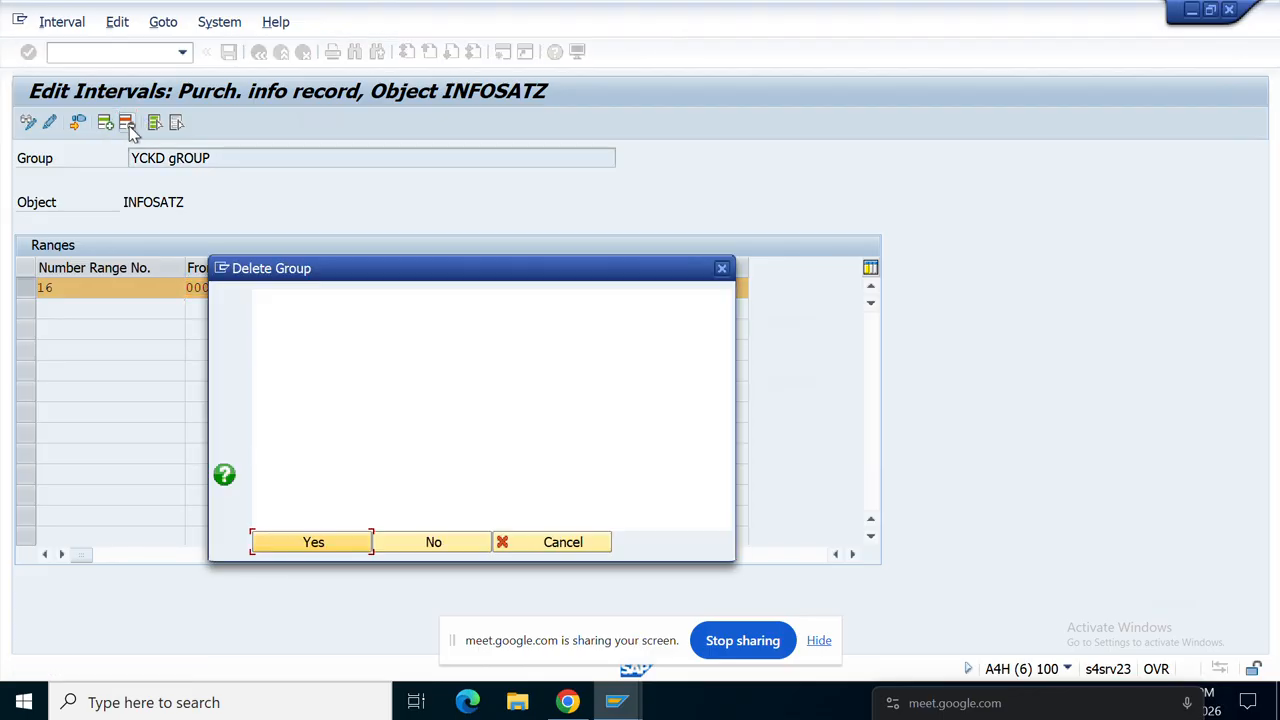
left_click(316, 541)
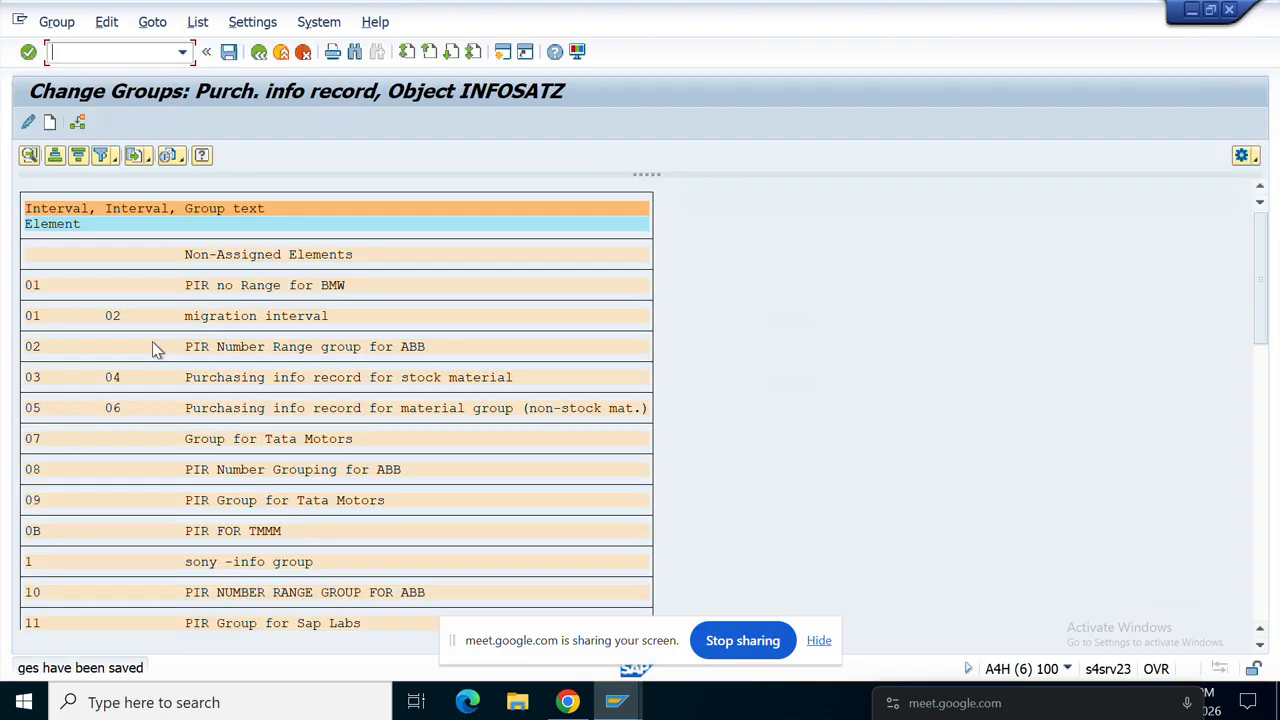
left_click(228, 51)
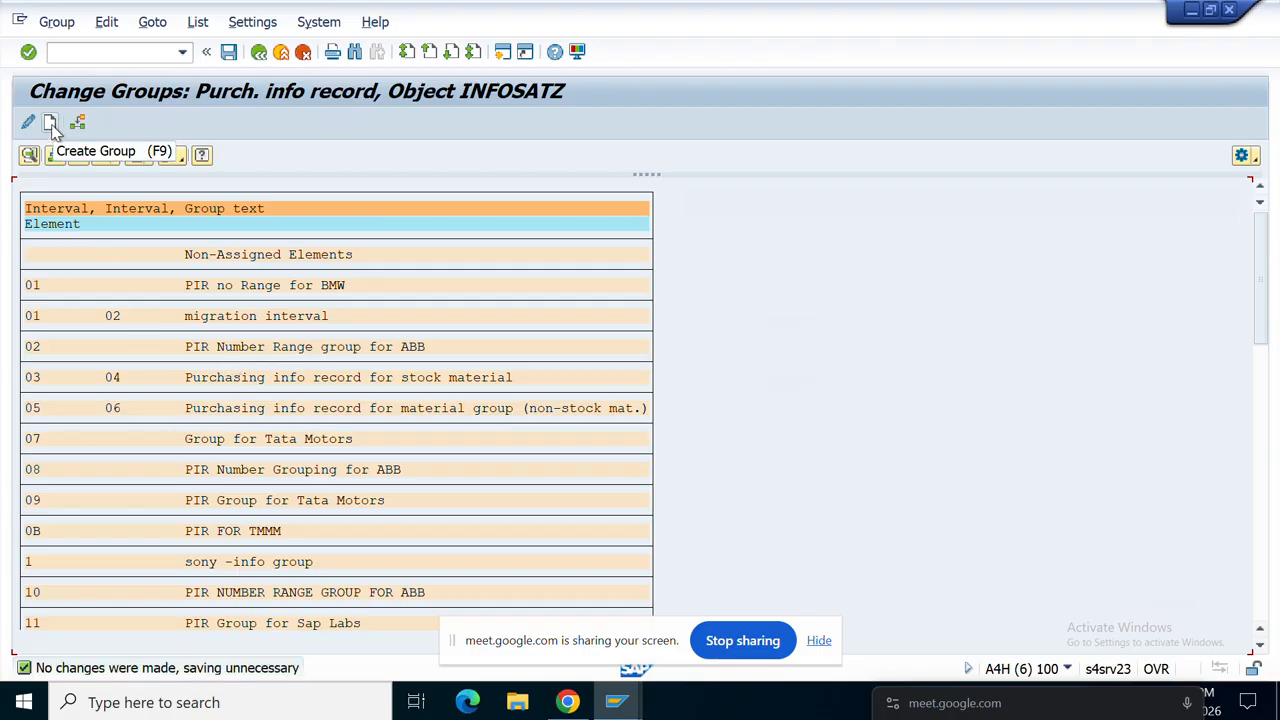
left_click(50, 123)
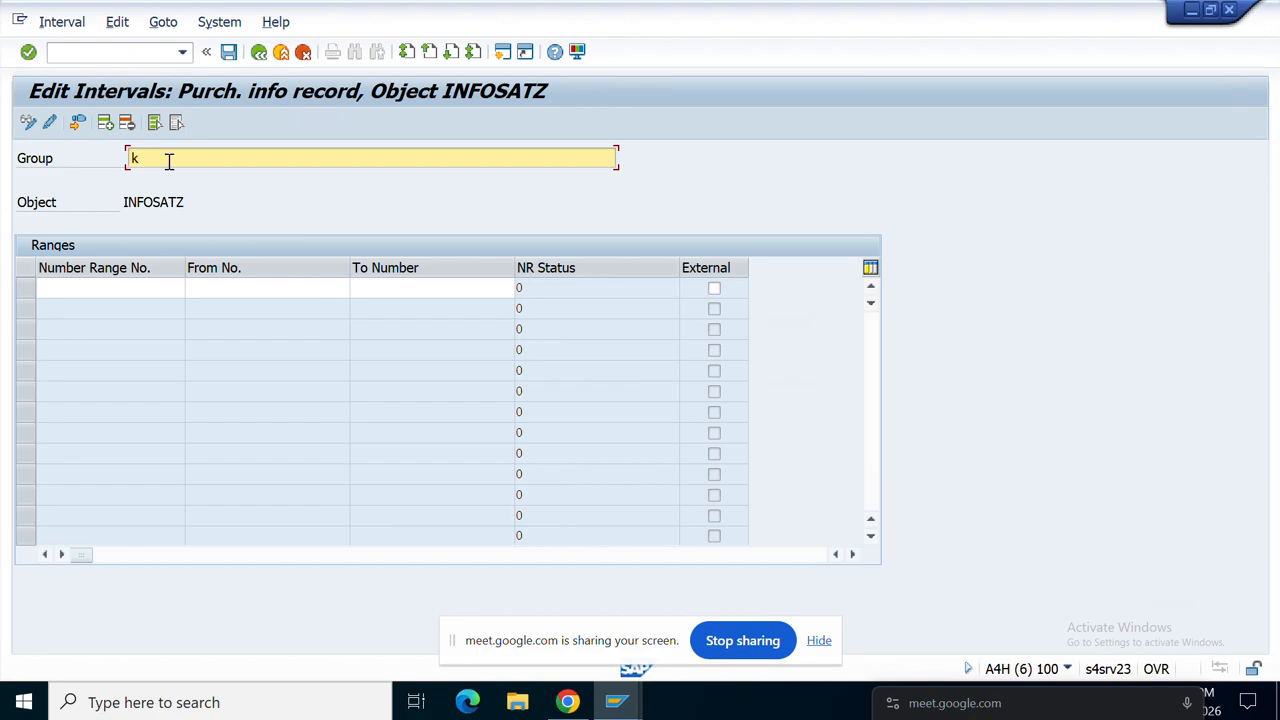
key("BackSpace")
key("BackSpace")
type("KGF Group")
left_click(28, 122)
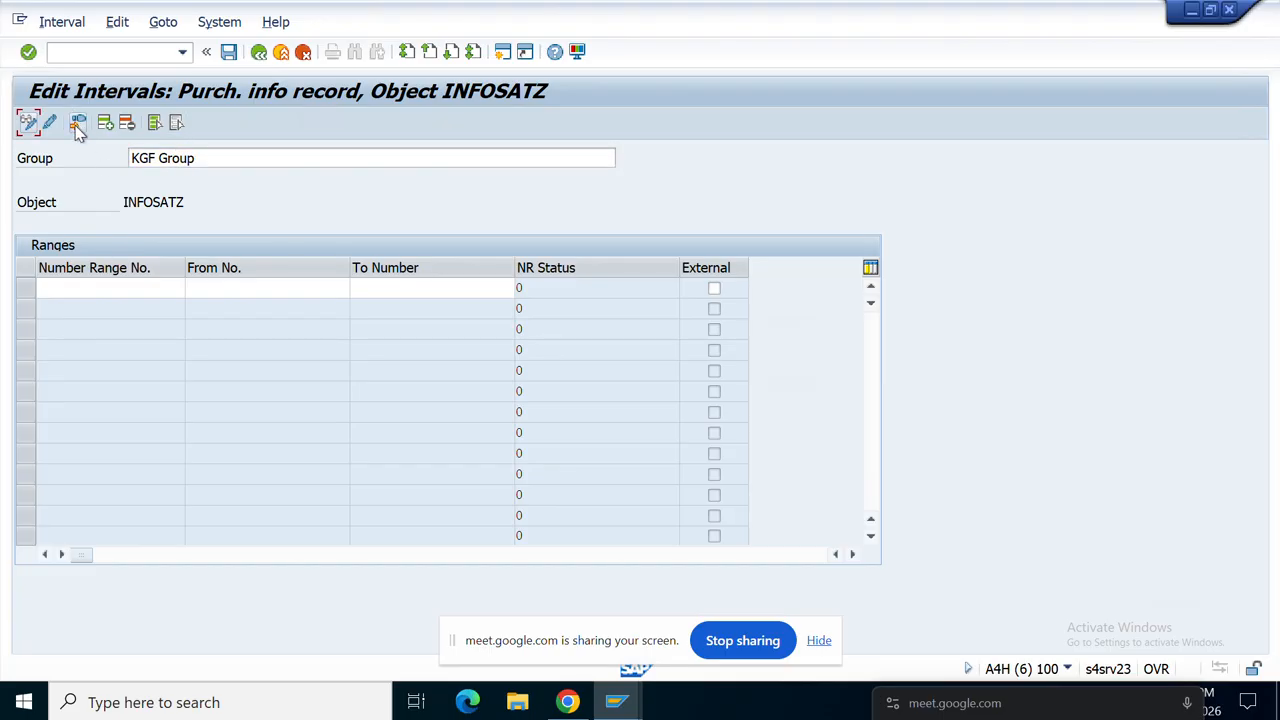
left_click(78, 125)
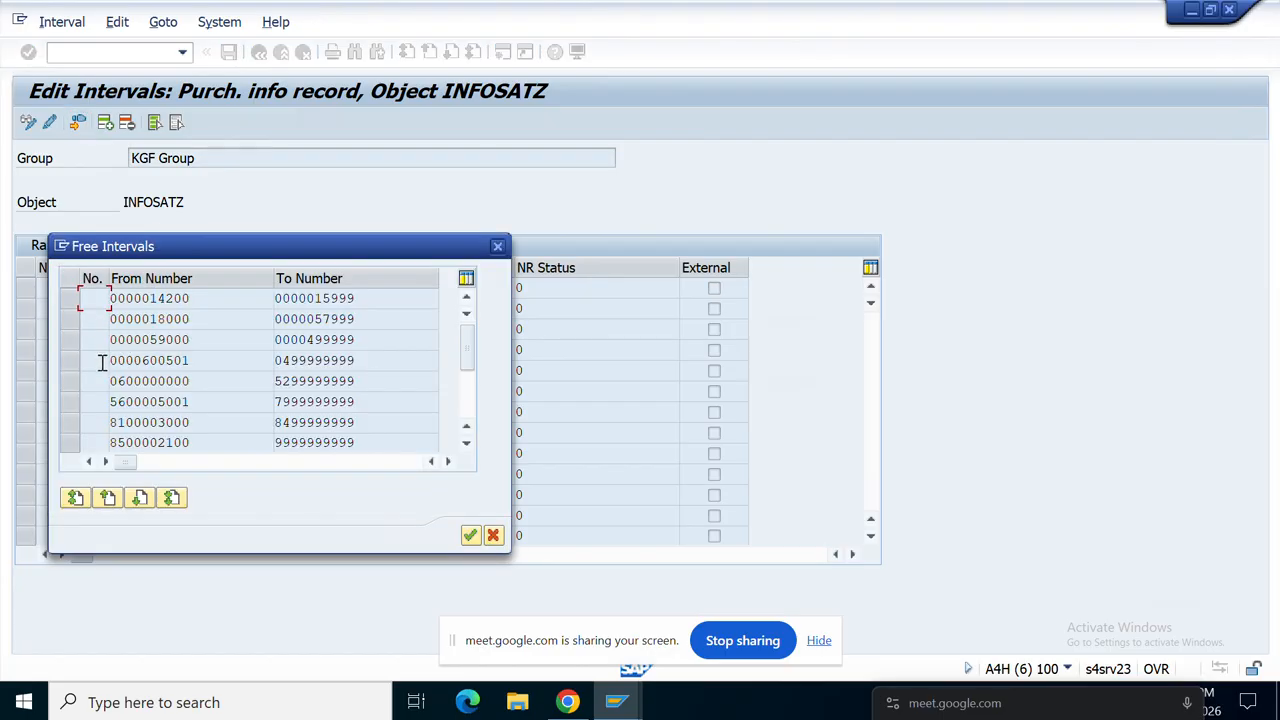
left_click(67, 320)
left_click(470, 537)
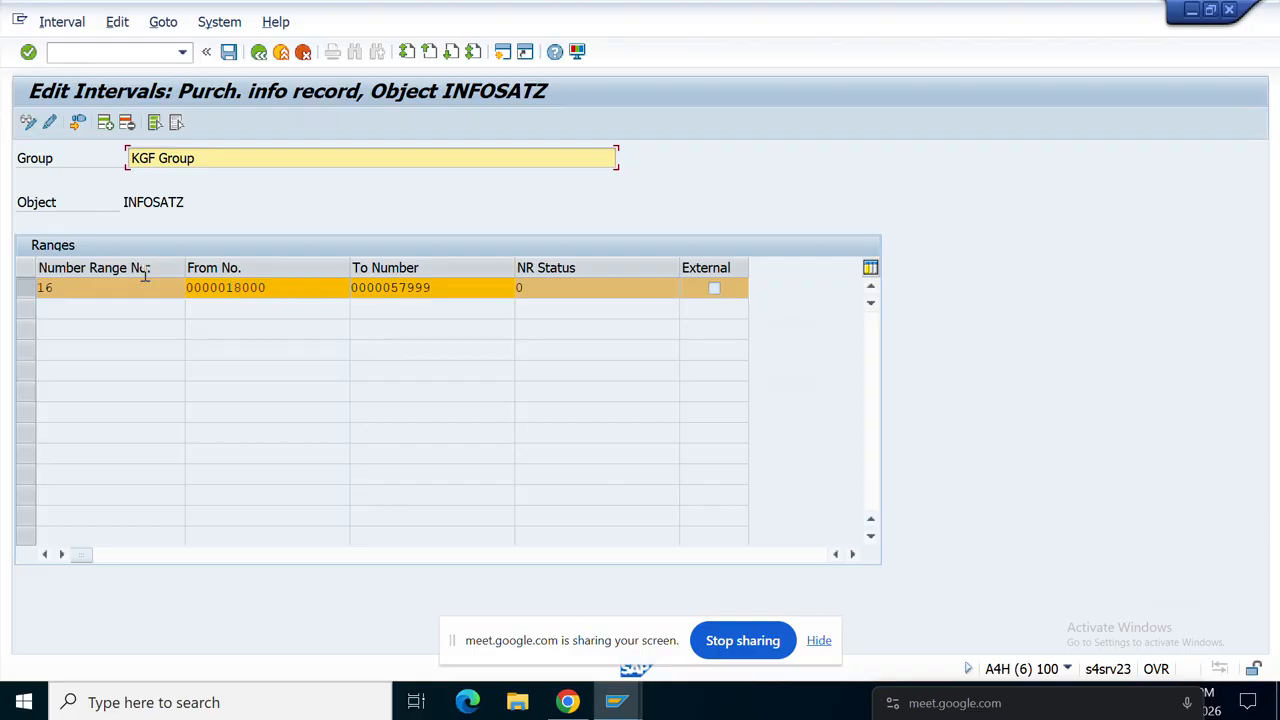
left_click(229, 52)
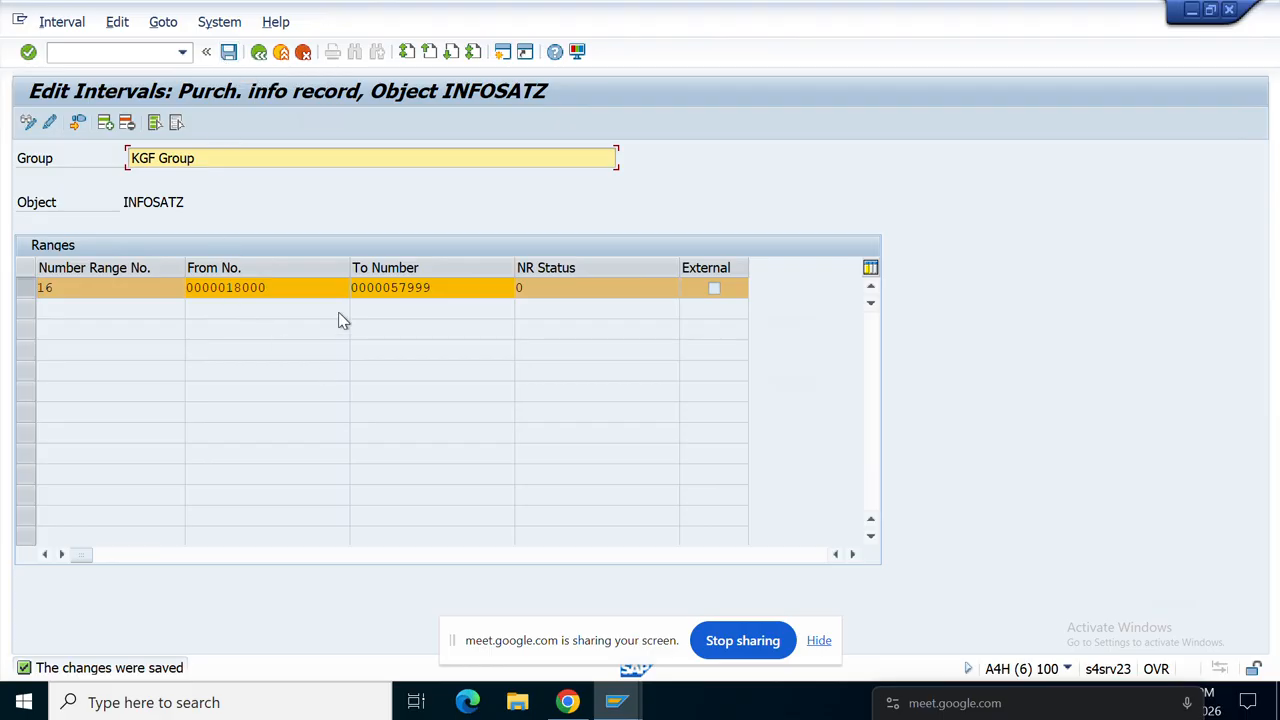
left_click(259, 52)
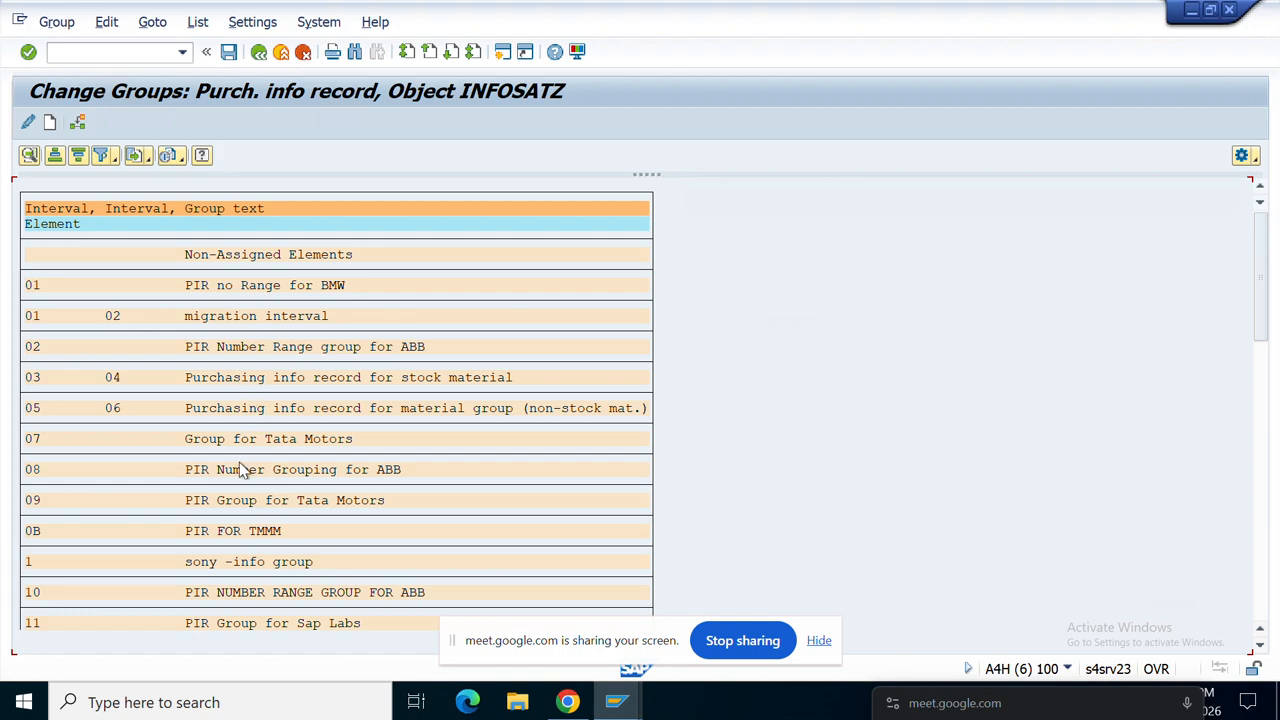
scroll(255, 492, "down", 3)
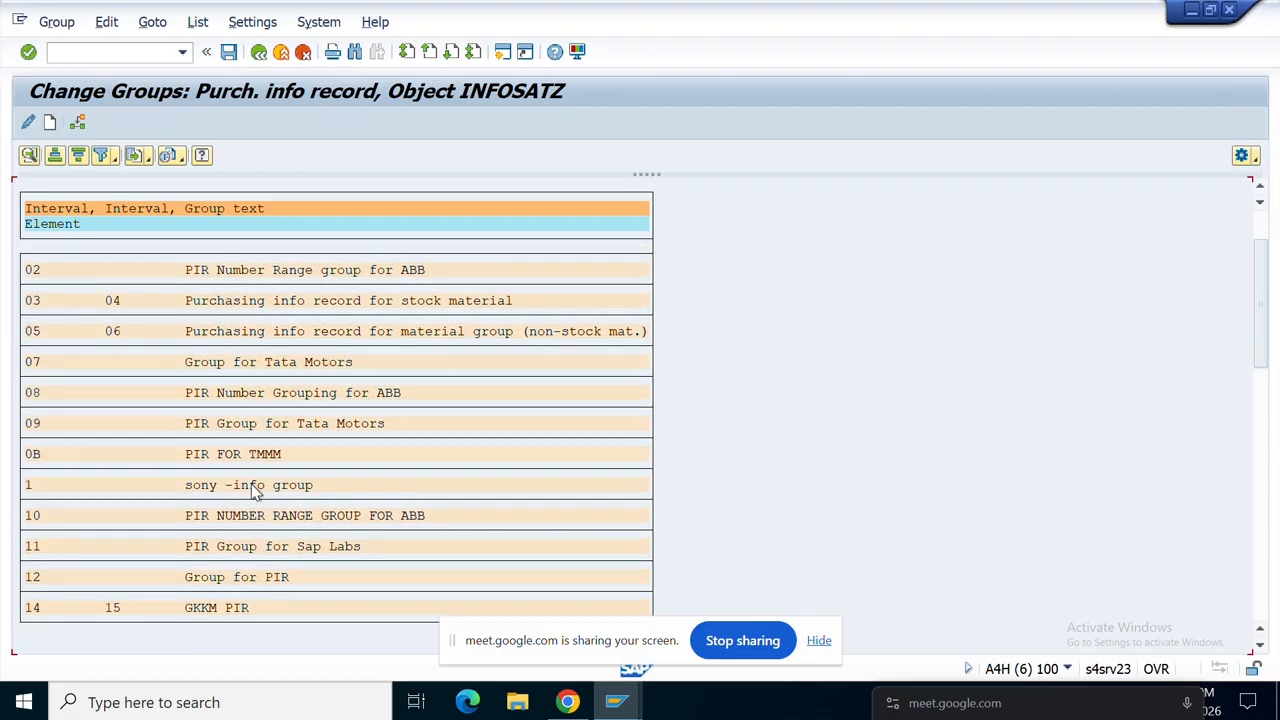
scroll(255, 492, "down", 3)
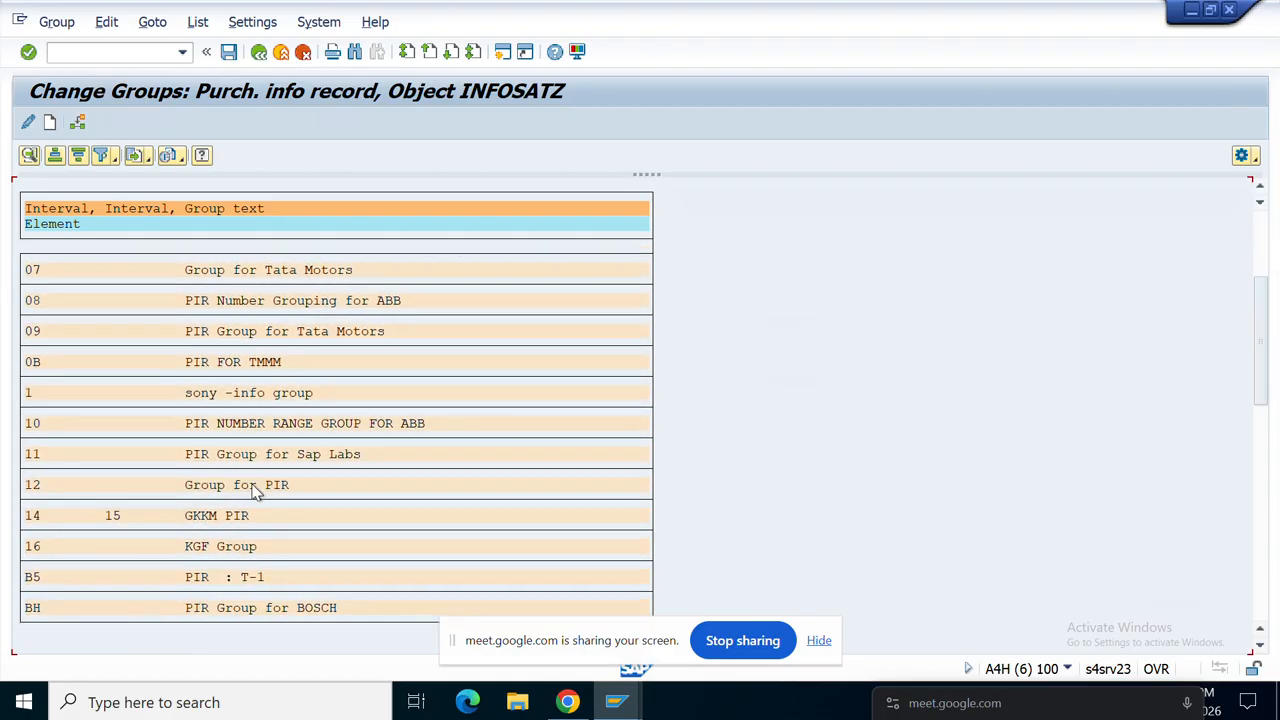
scroll(255, 492, "down", 3)
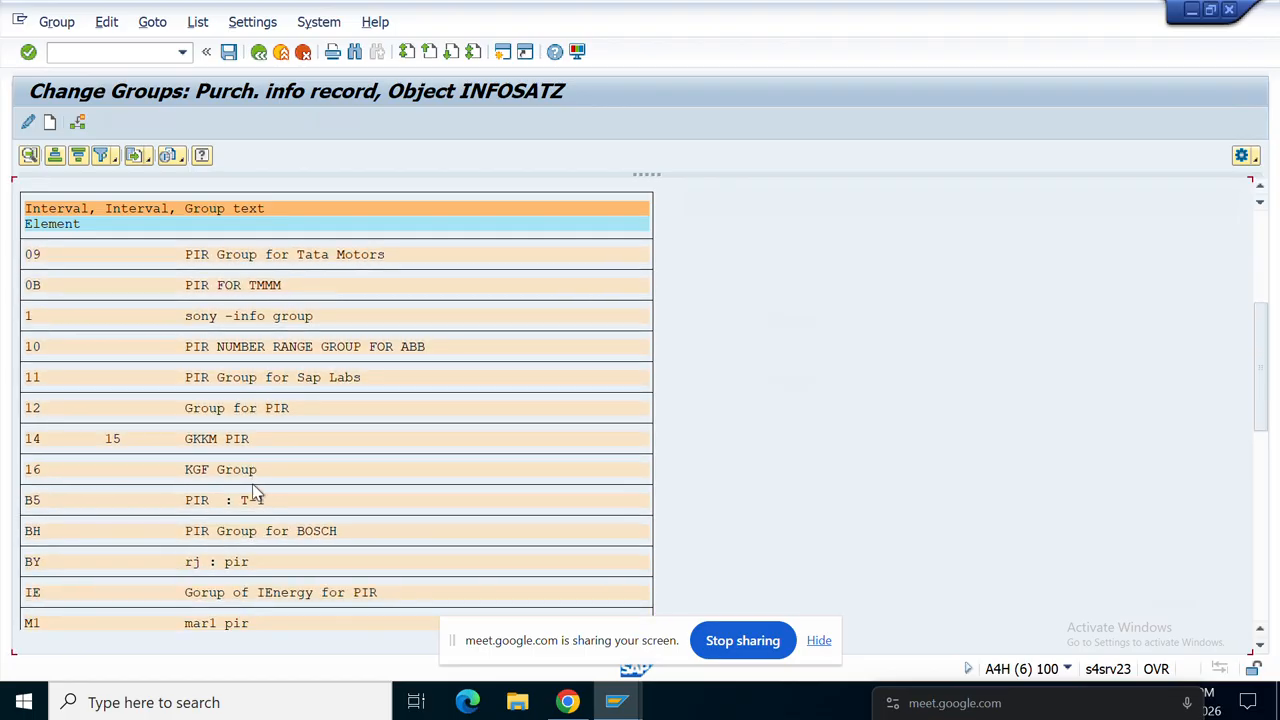
scroll(255, 492, "down", 1)
scroll(95, 595, "down", 1)
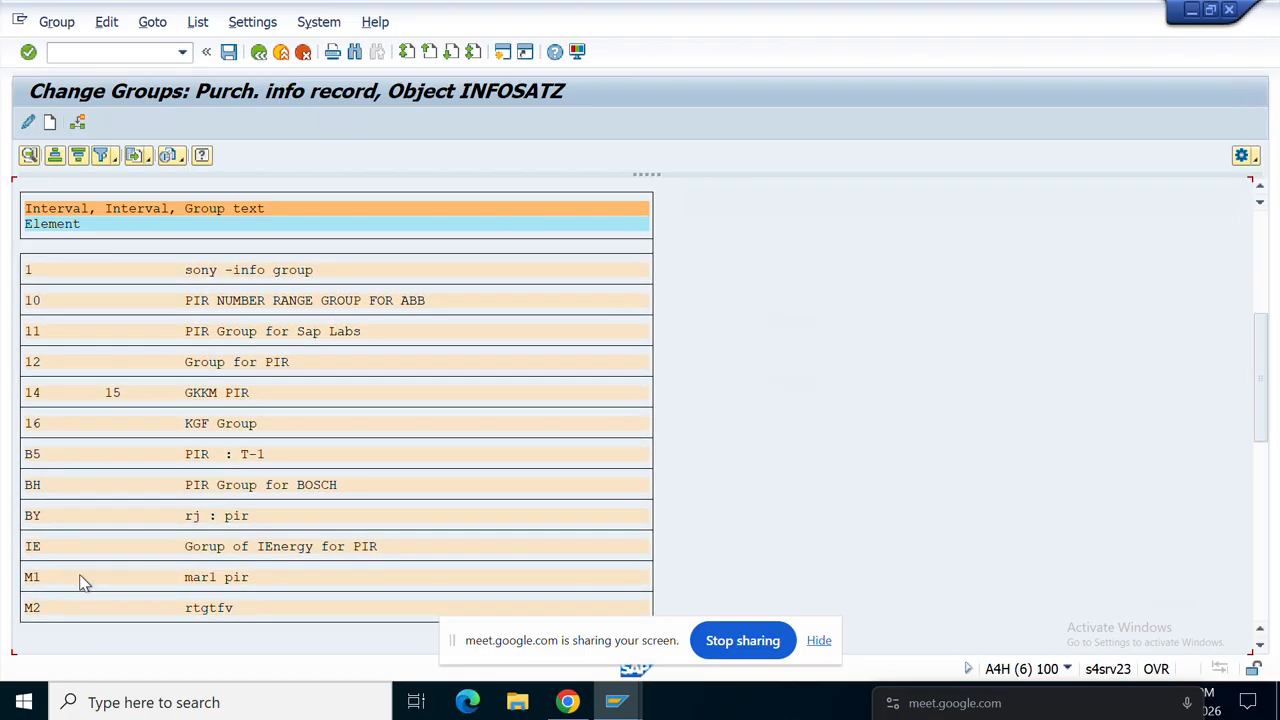
scroll(86, 577, "down", 2)
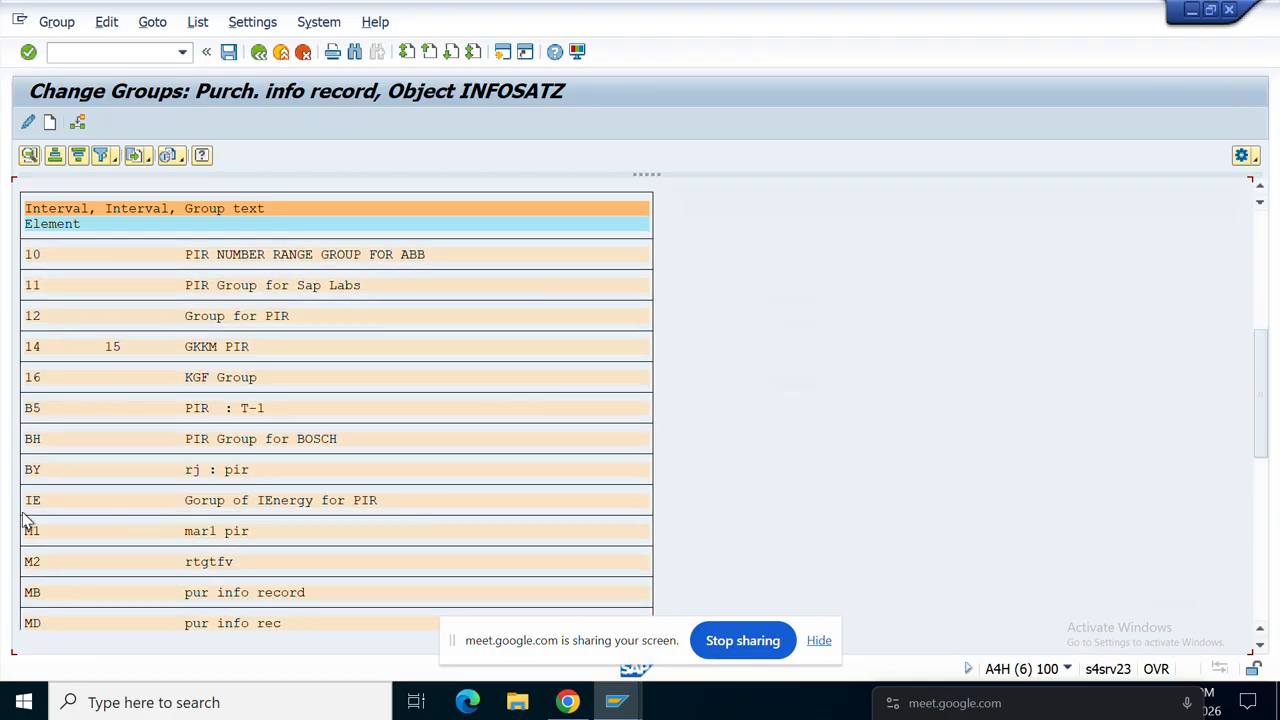
left_click(34, 500)
left_click(79, 124)
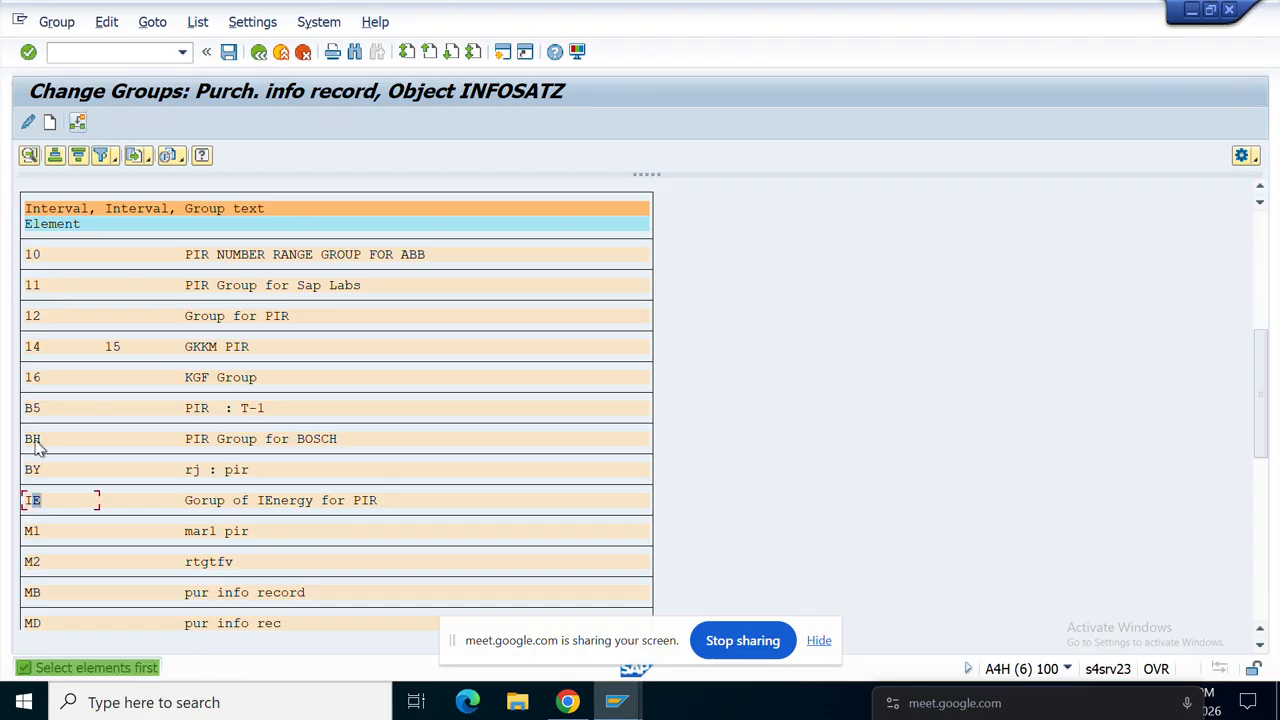
left_click(38, 344)
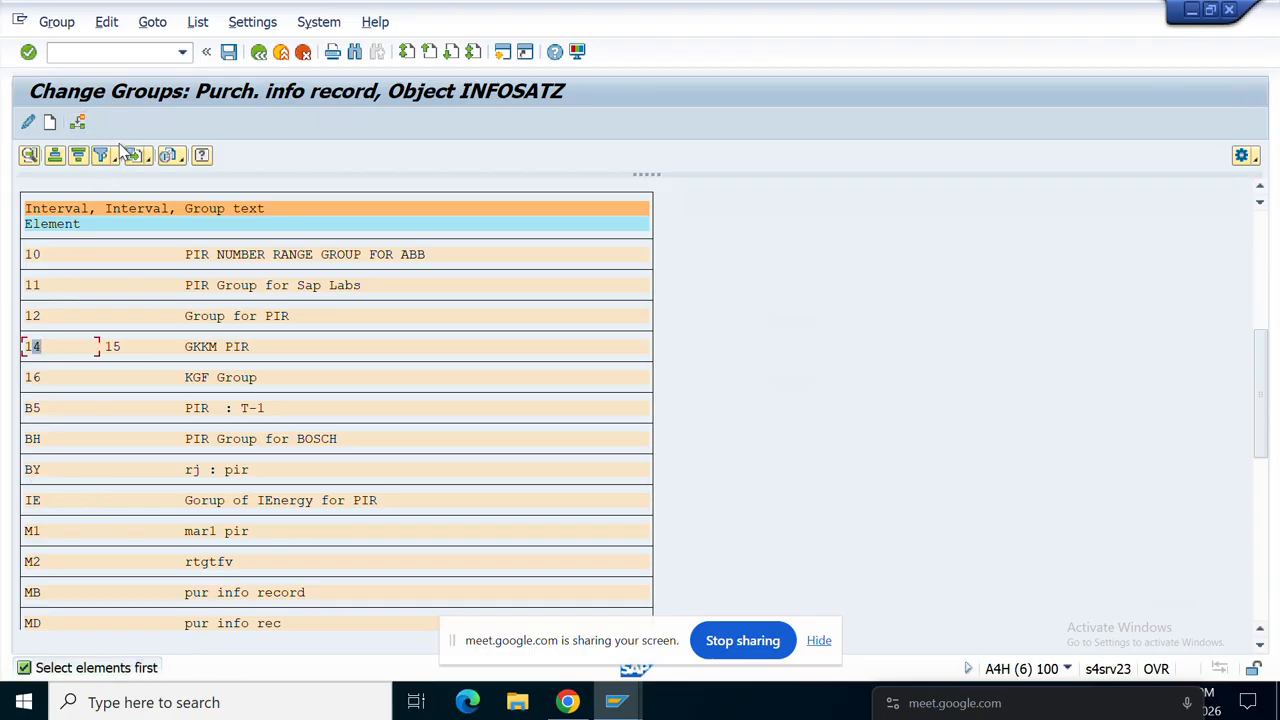
left_click(78, 122)
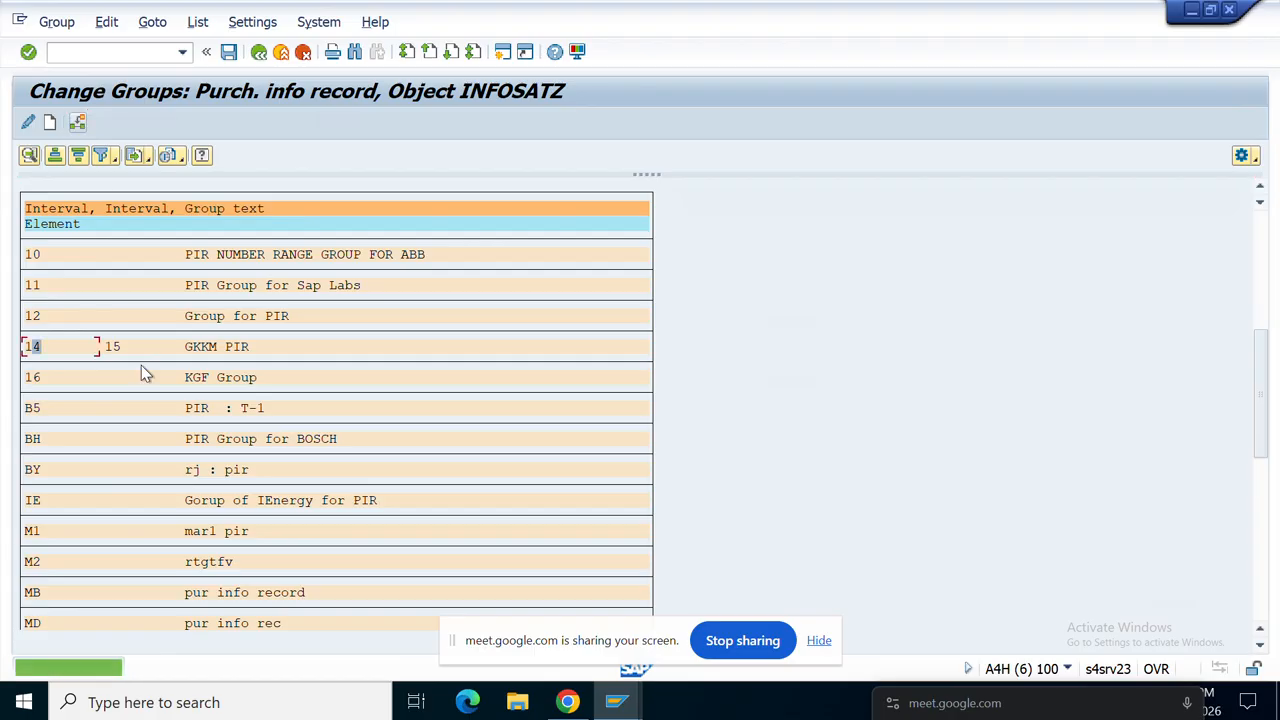
left_click(171, 562)
scroll(171, 566, "down", 3)
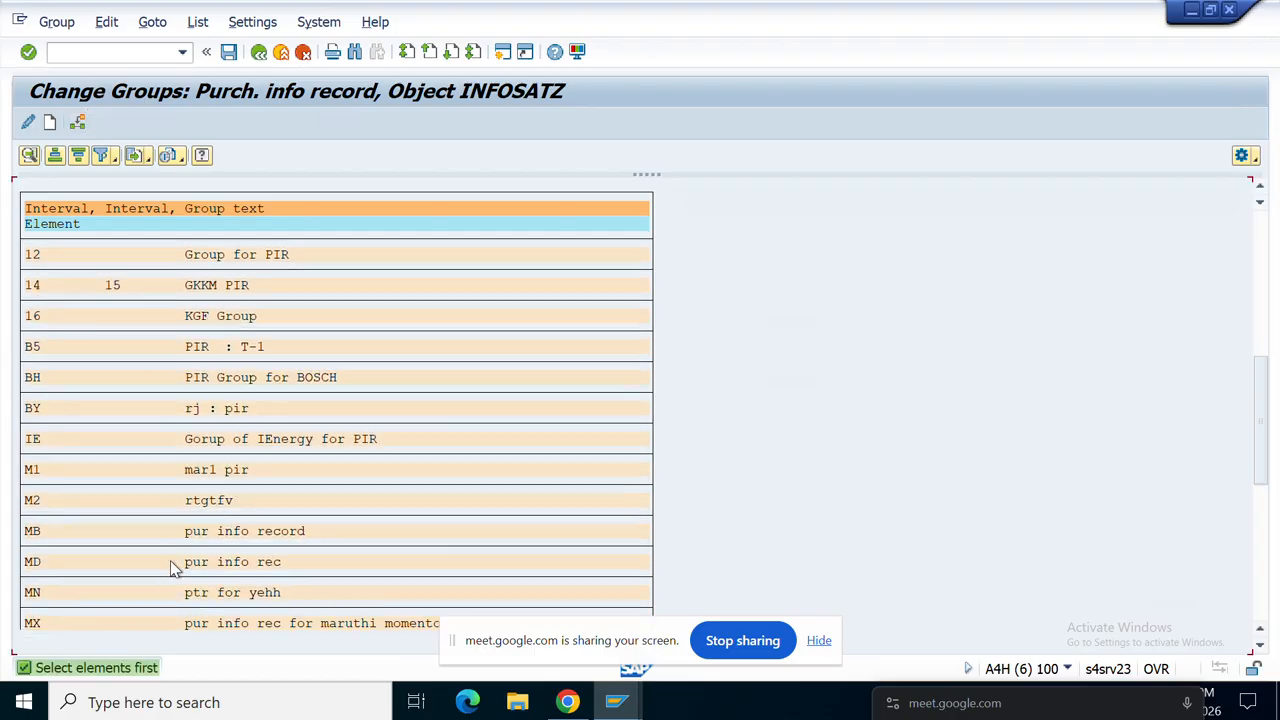
scroll(172, 566, "down", 3)
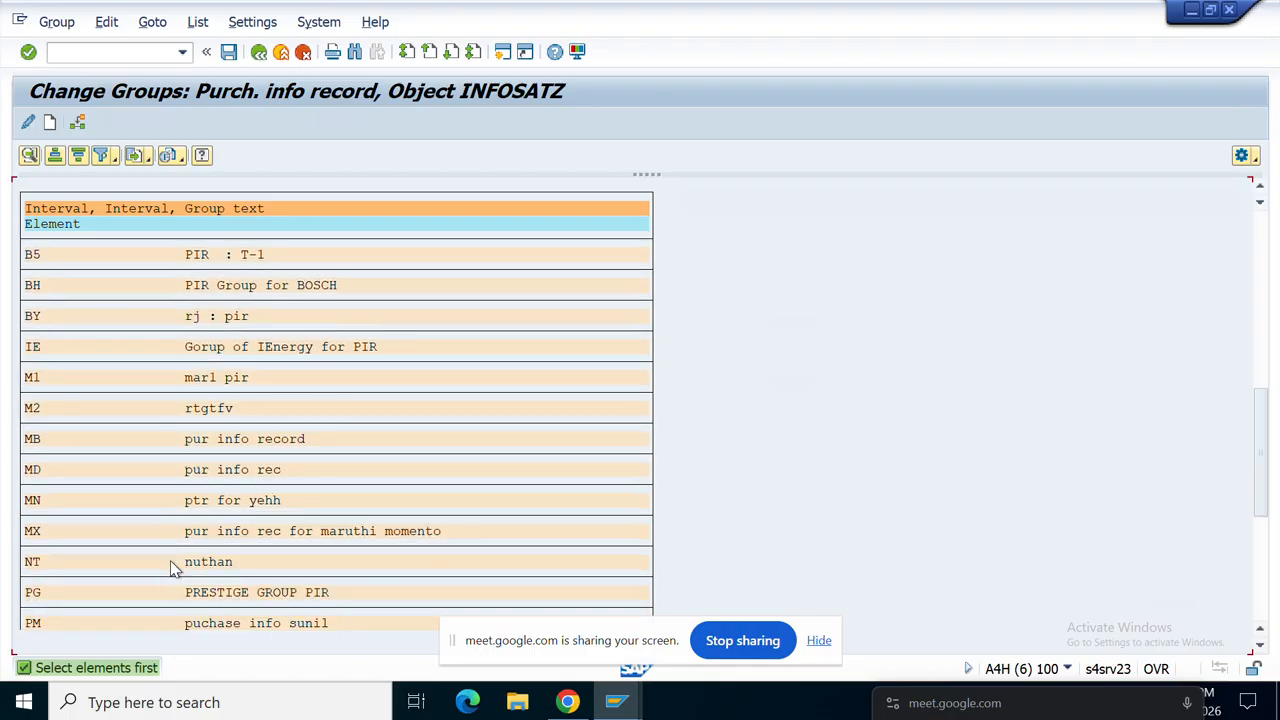
scroll(178, 565, "down", 2)
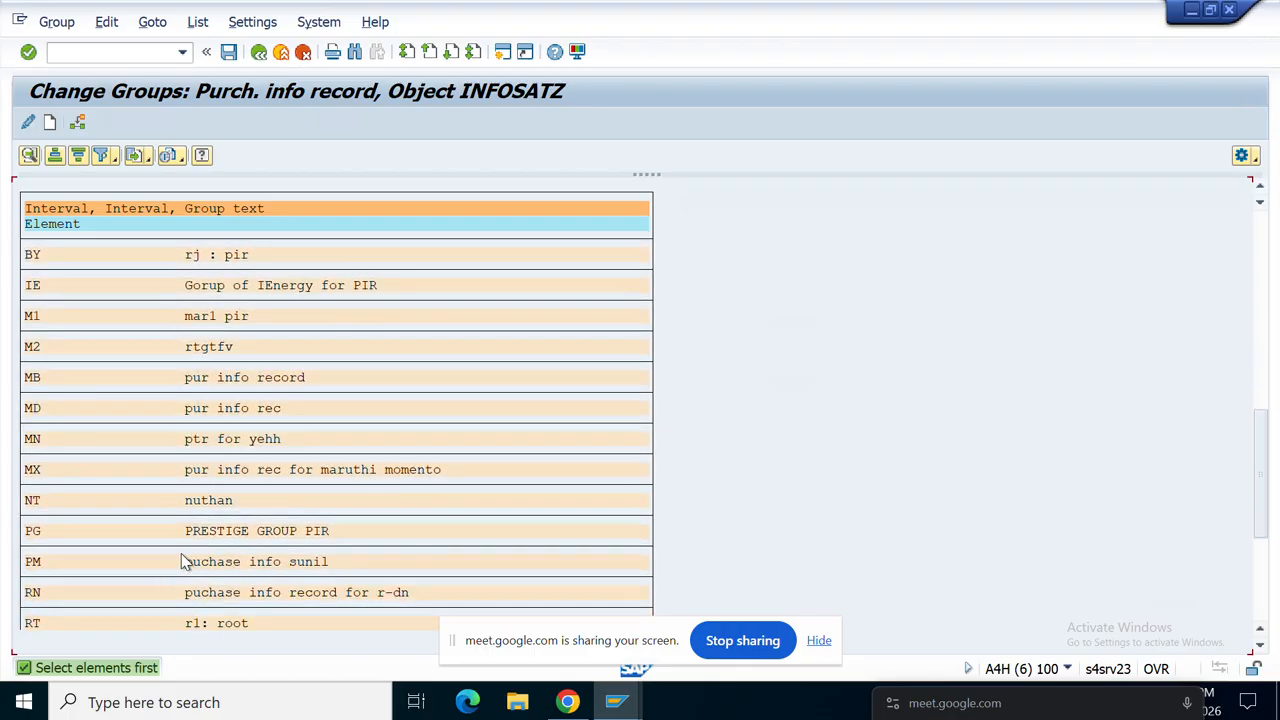
scroll(180, 560, "down", 2)
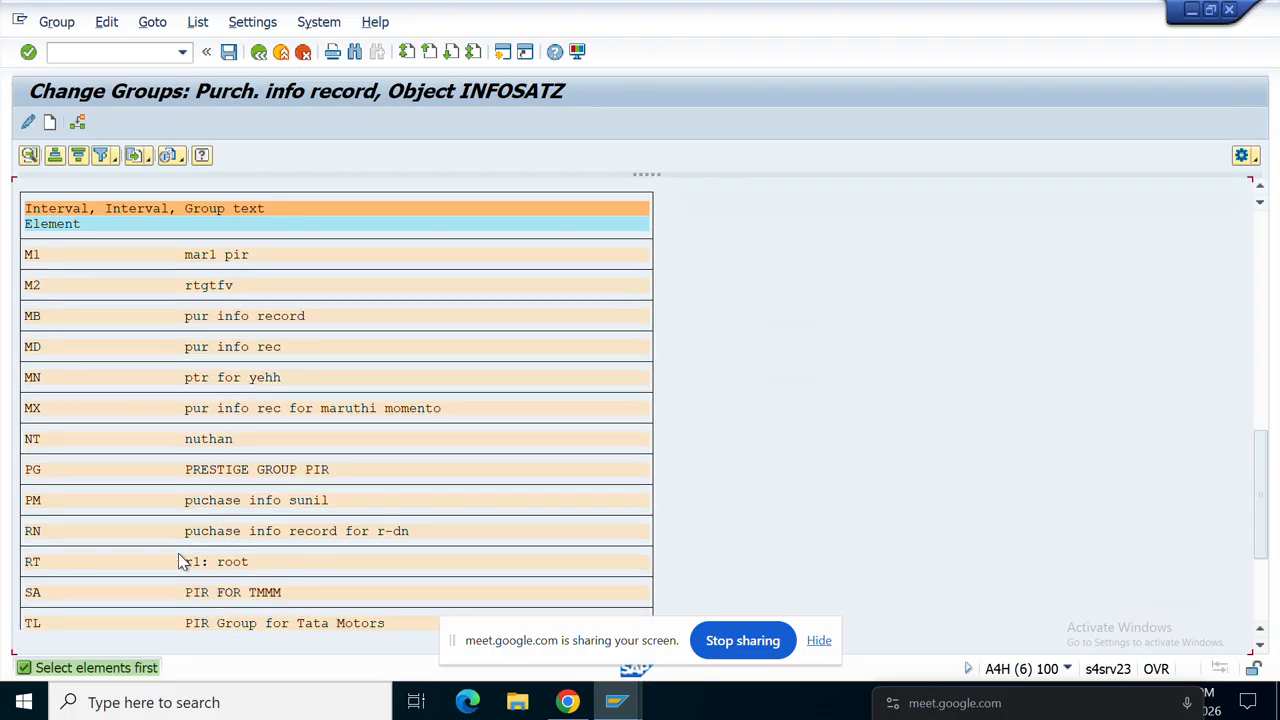
scroll(180, 560, "down", 3)
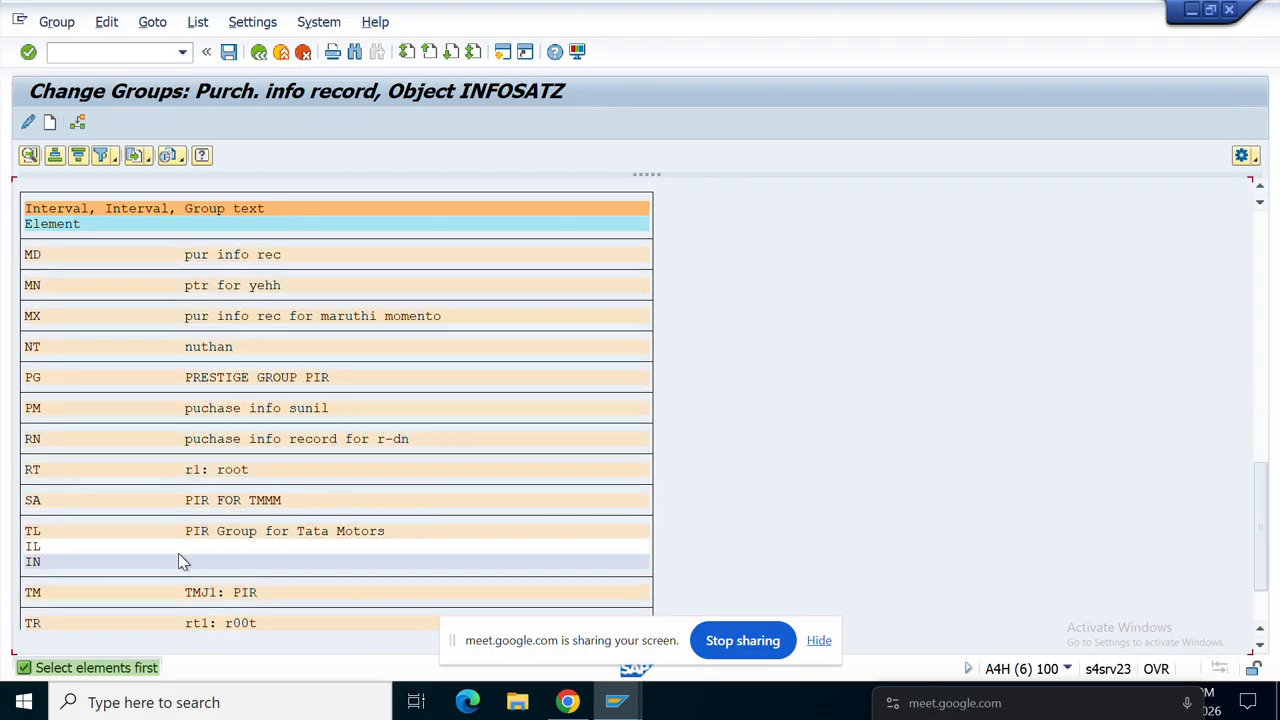
scroll(60, 545, "down", 1)
left_click(33, 516)
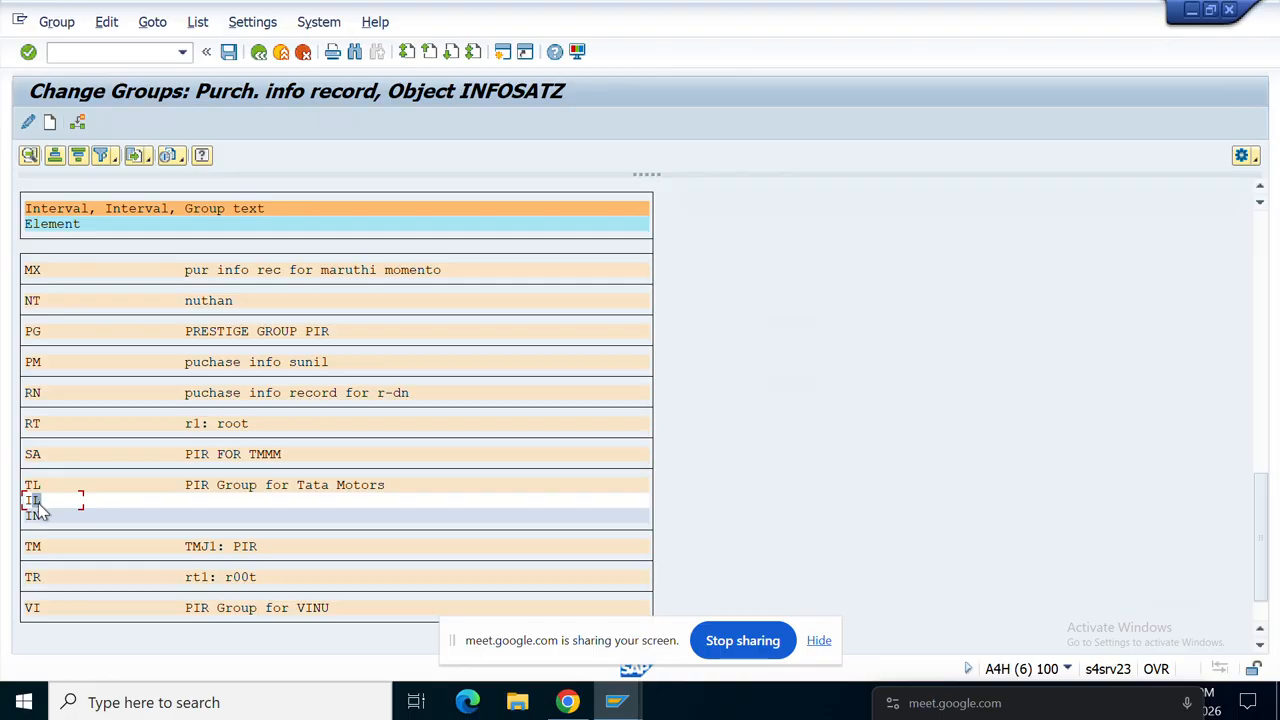
scroll(165, 562, "down", 1)
scroll(170, 567, "down", 2)
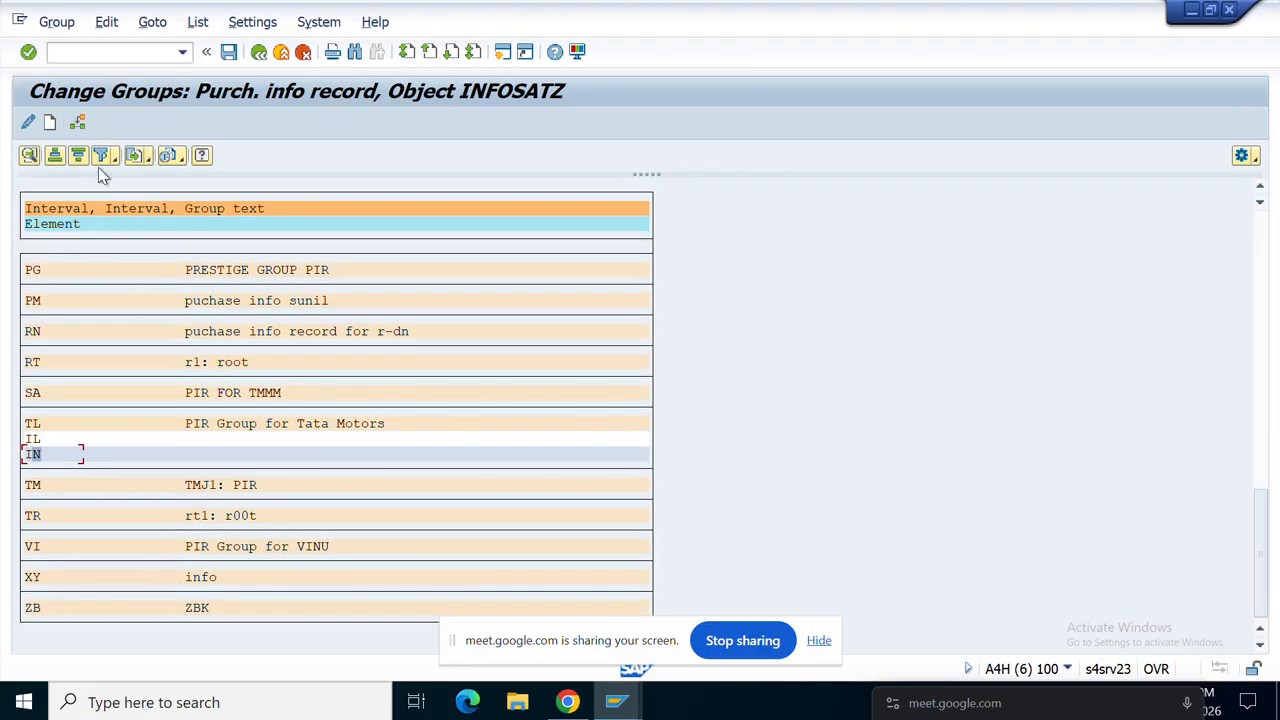
left_click(78, 122)
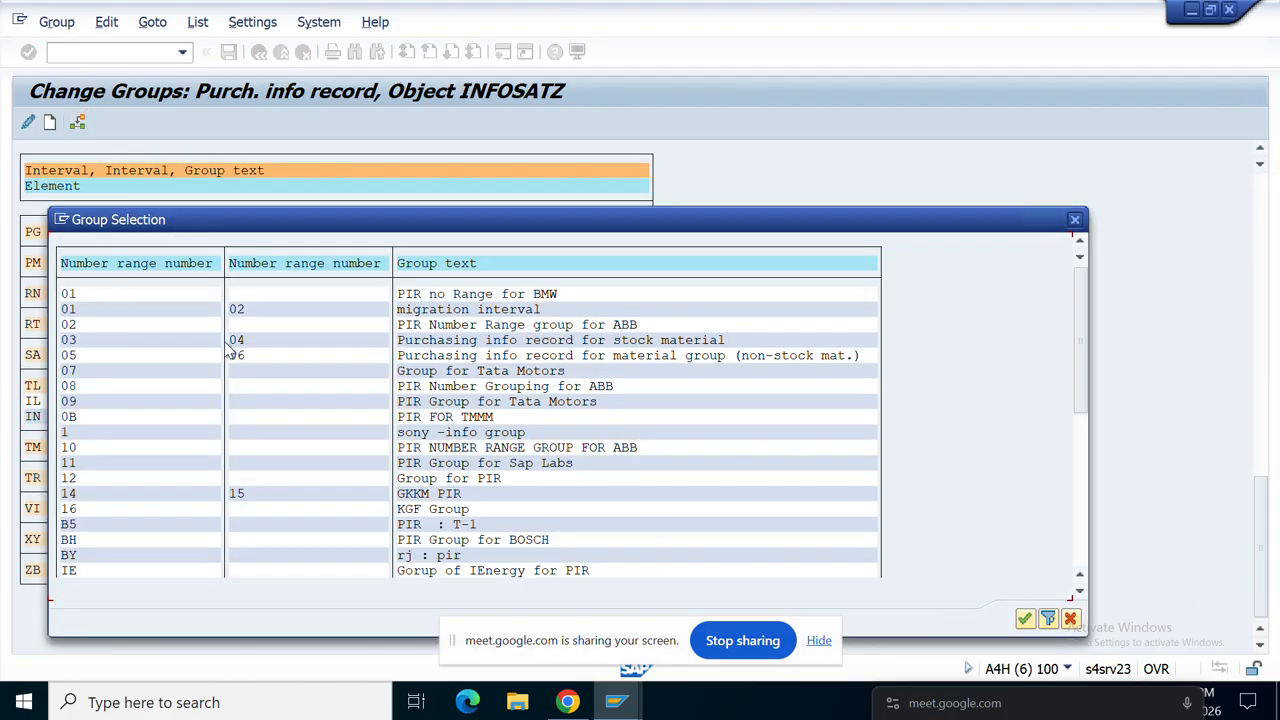
Step: Move element IN into group 16 KGF Group and save the assignment
left_click(70, 510)
left_click(1024, 618)
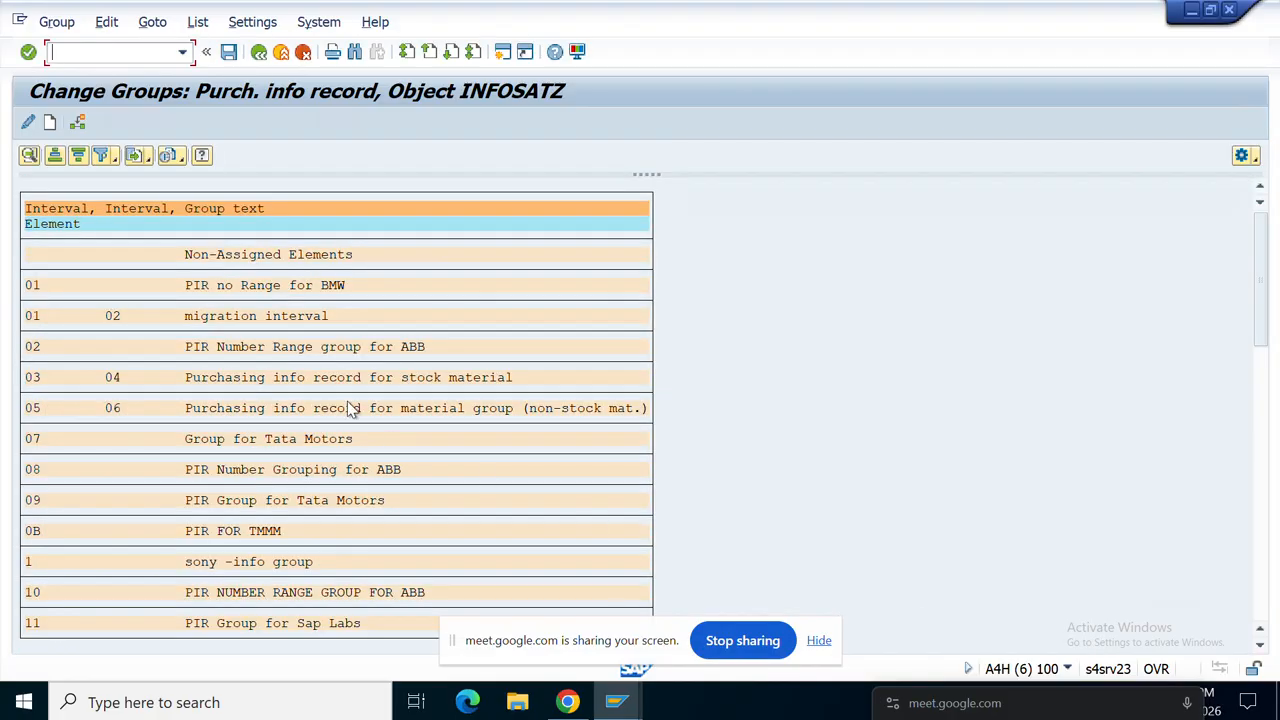
left_click(229, 53)
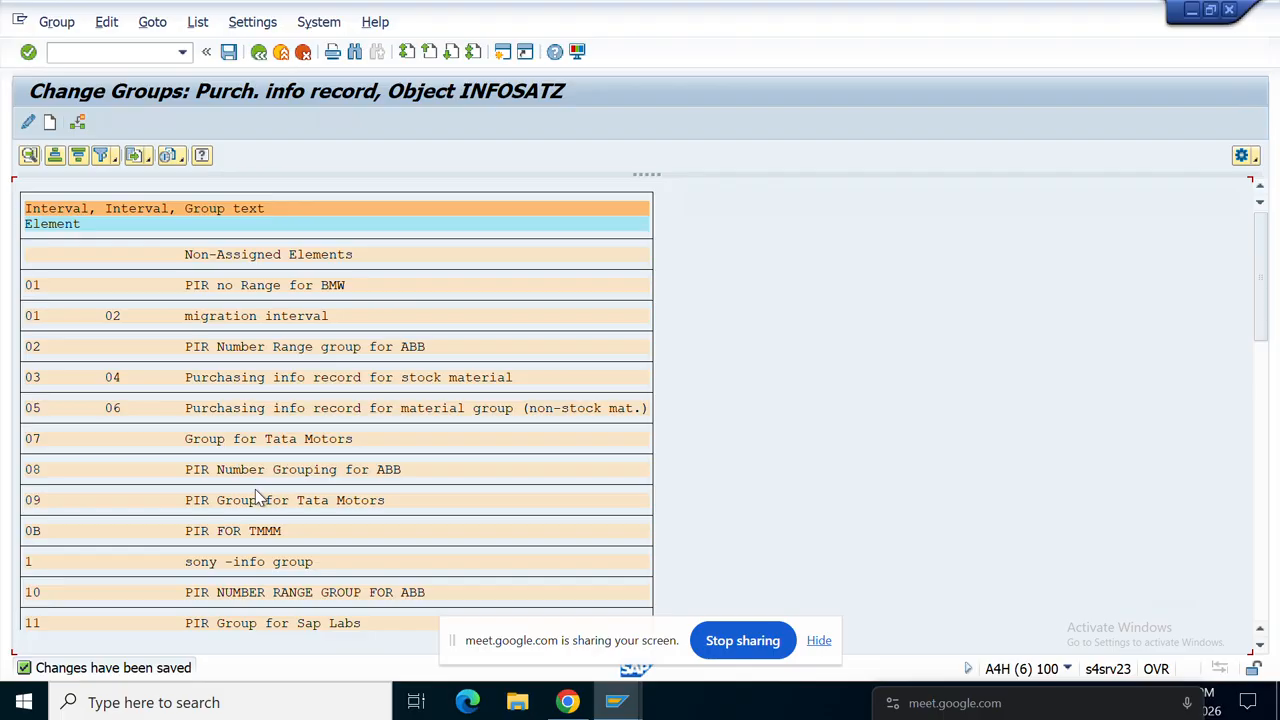
scroll(257, 497, "down", 3)
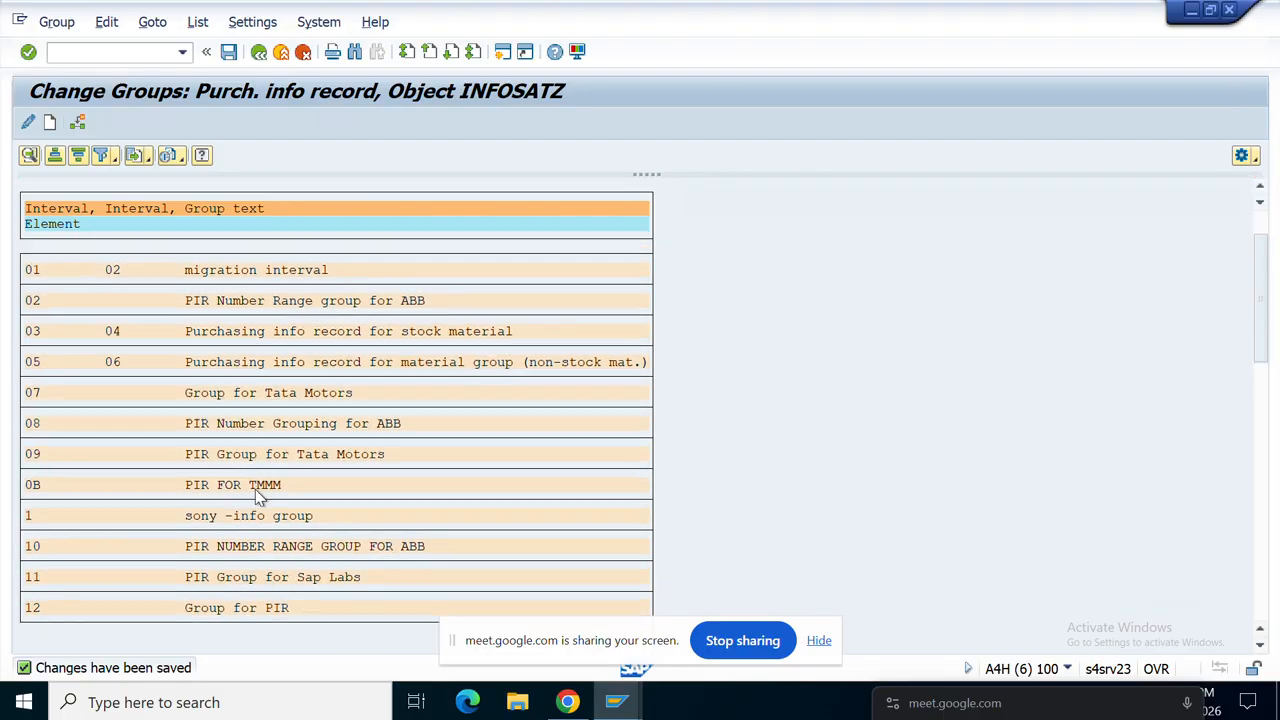
scroll(257, 497, "down", 2)
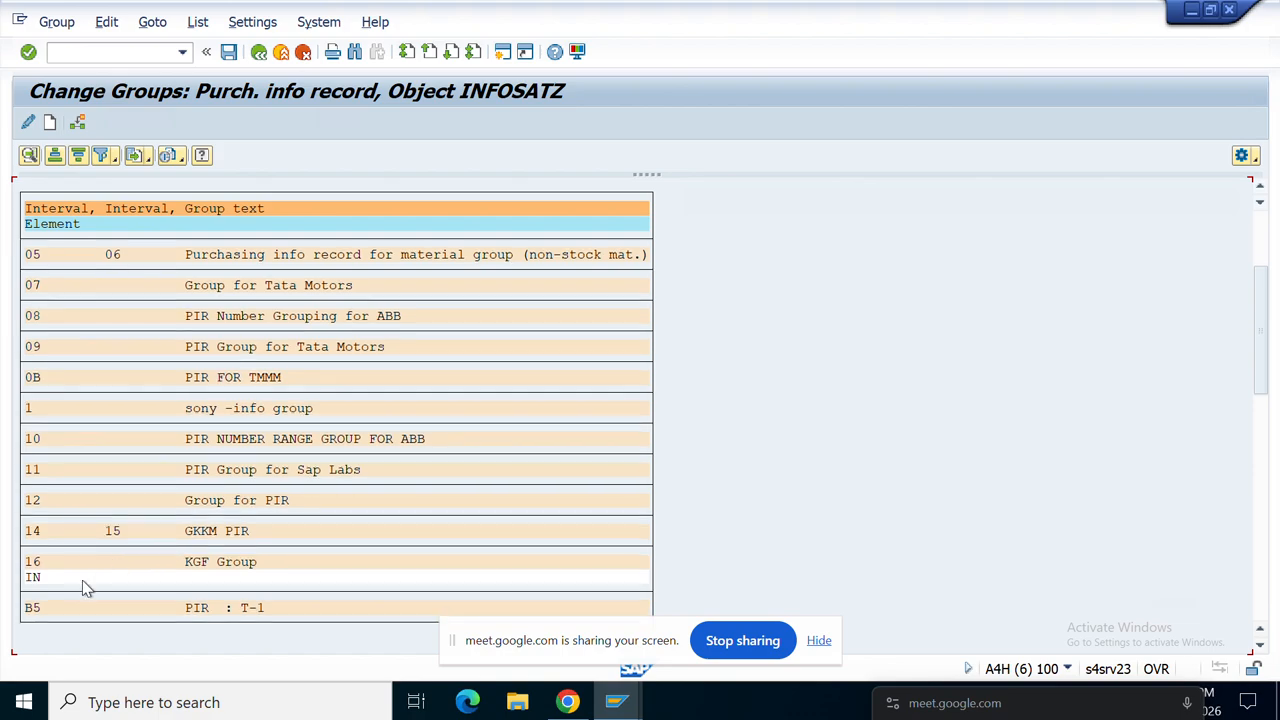
left_click(38, 578)
double_click(40, 568)
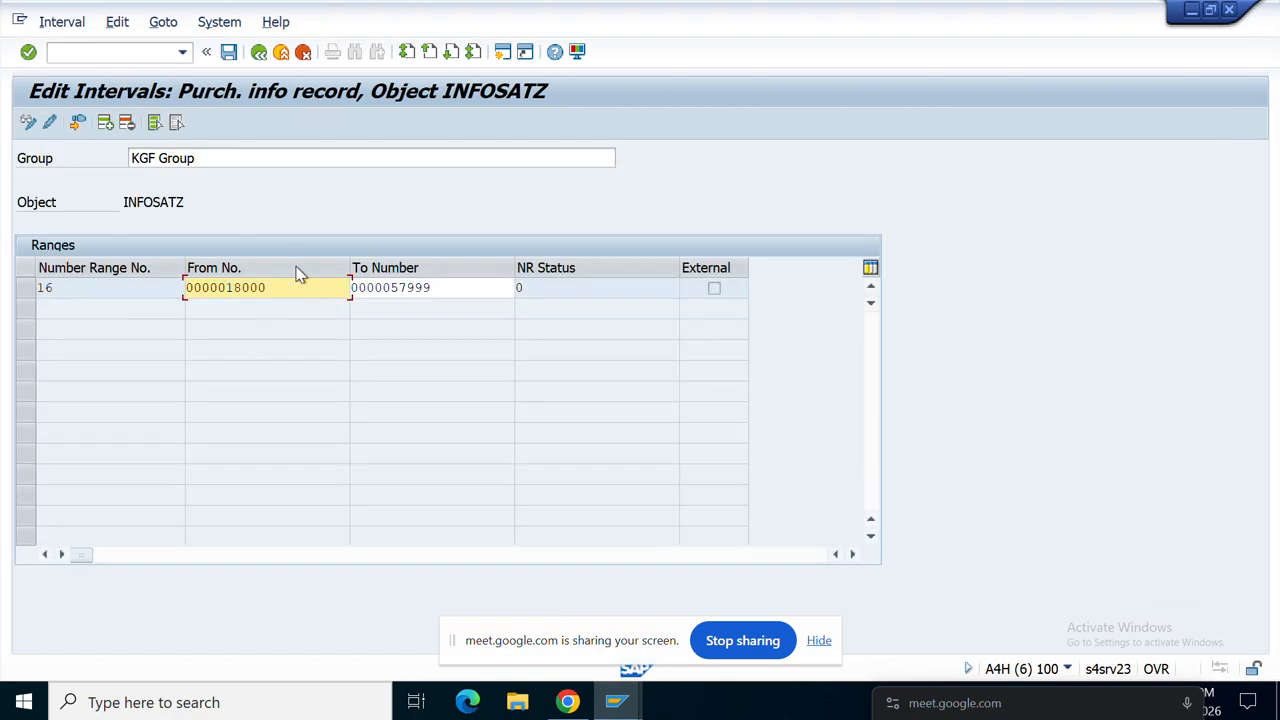
left_click_drag(293, 289, 159, 311)
Step: Leave the intervals and start ME11 in a new session to create an info record
left_click(259, 53)
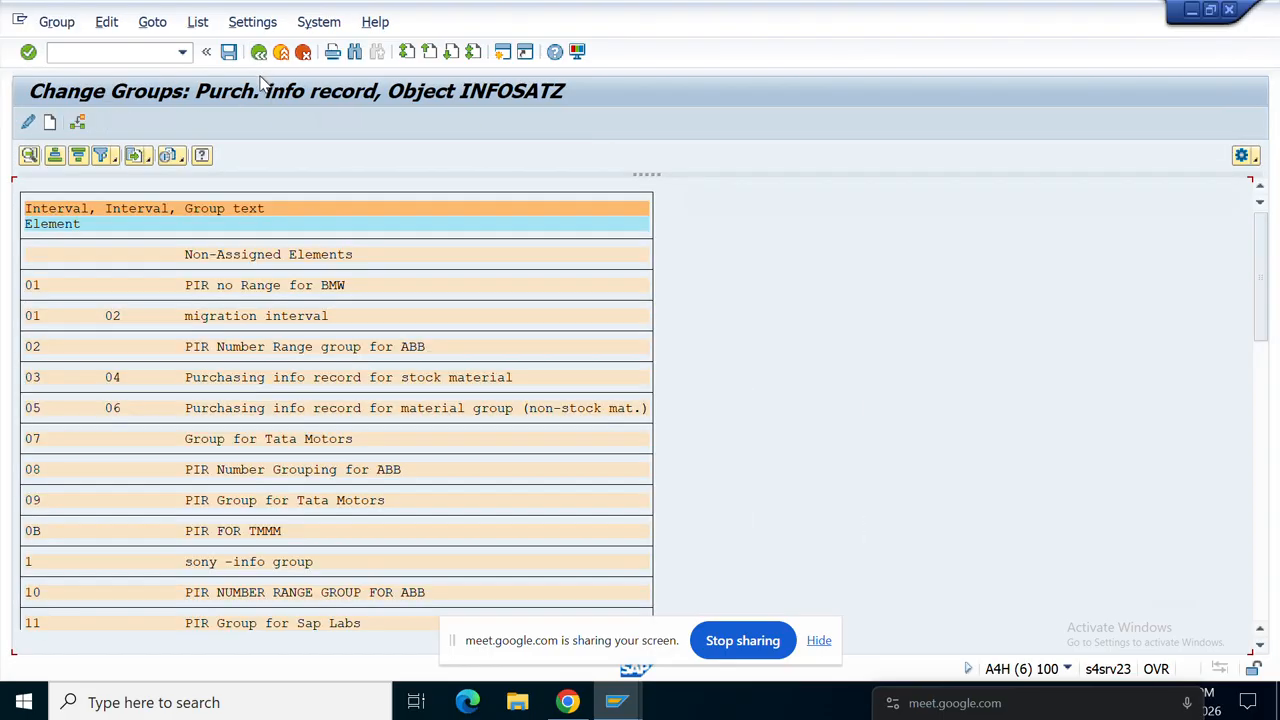
left_click(503, 54)
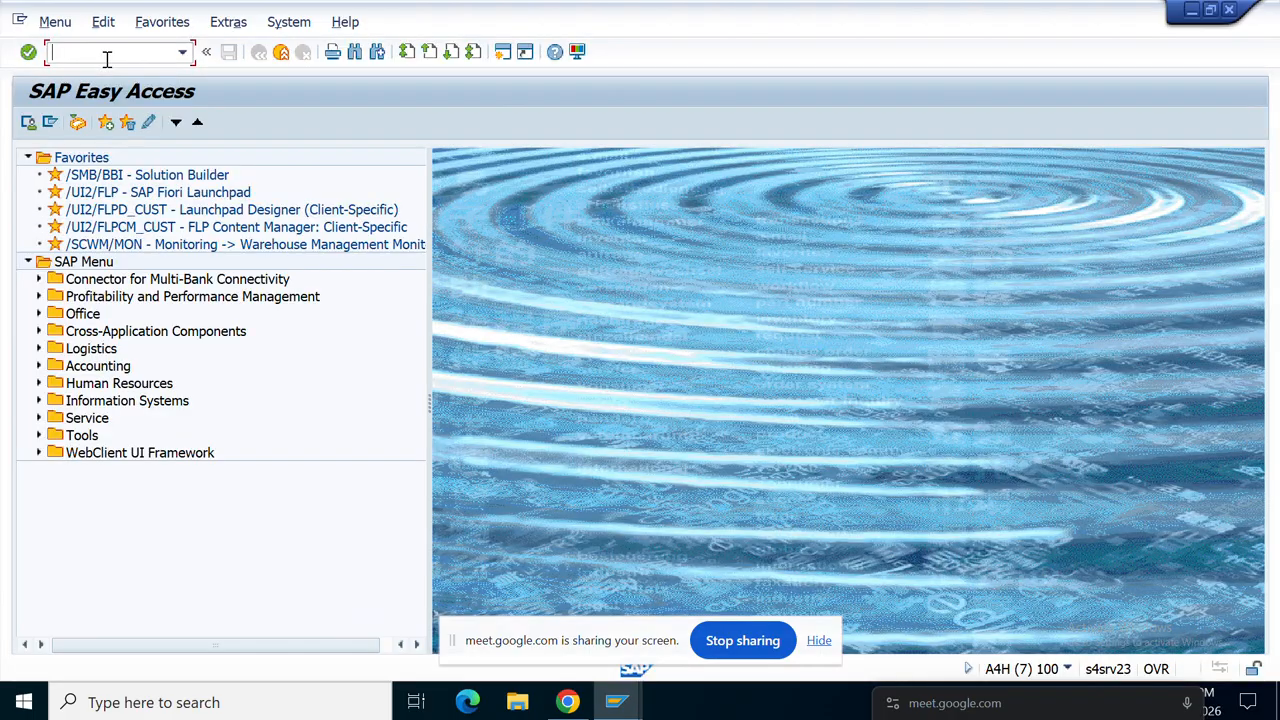
type("me11")
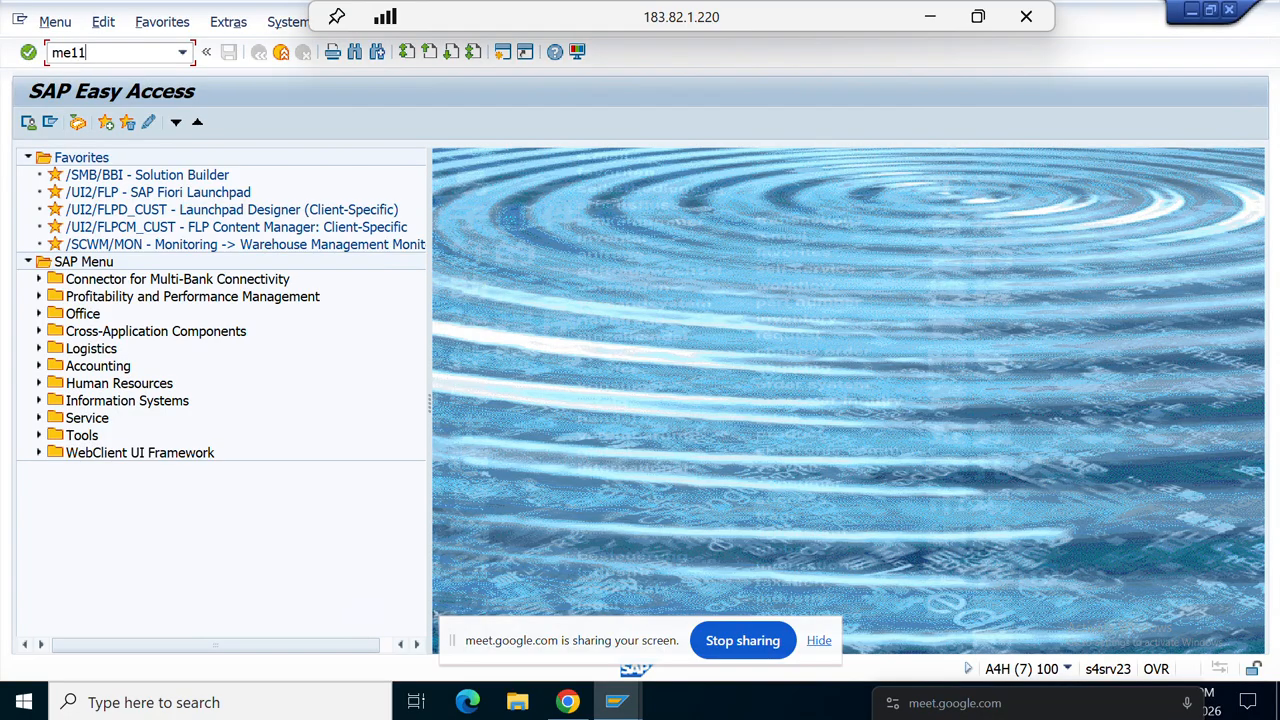
key("Return")
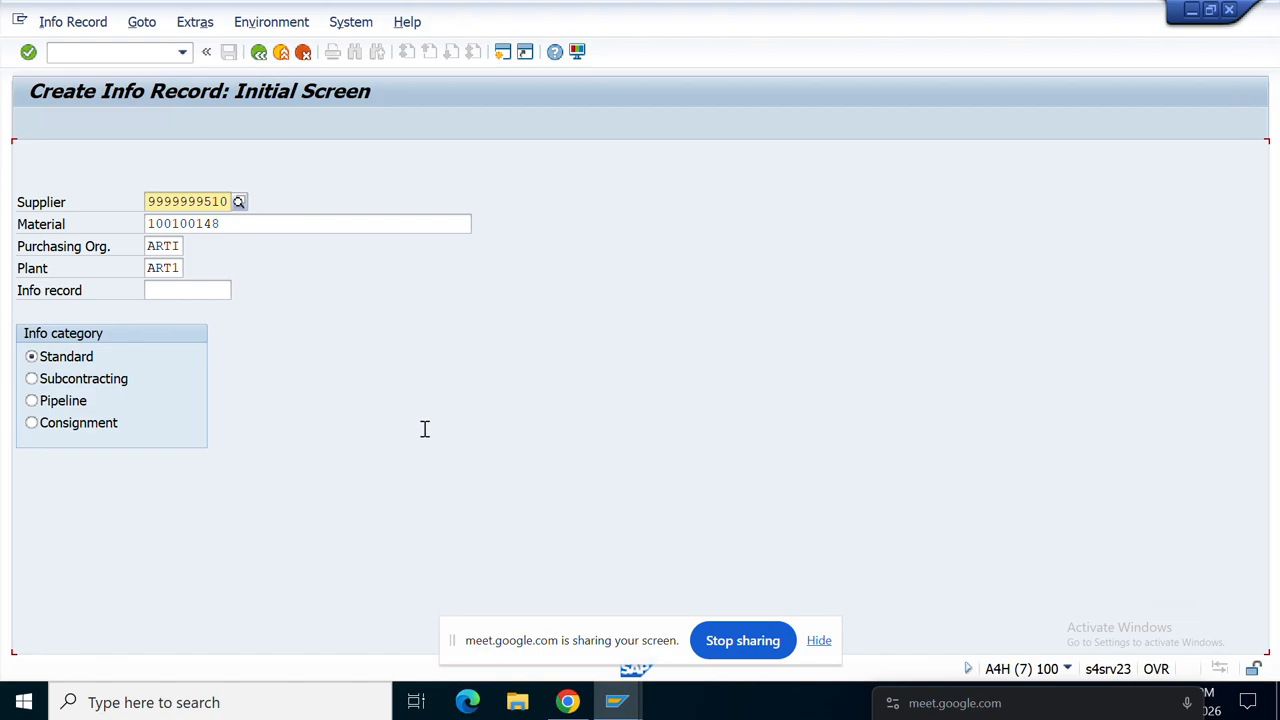
Step: Check the ME11 entries (info record 14163 exists), close extra SAP windows, and bring up List of Suppliers
left_click(617, 709)
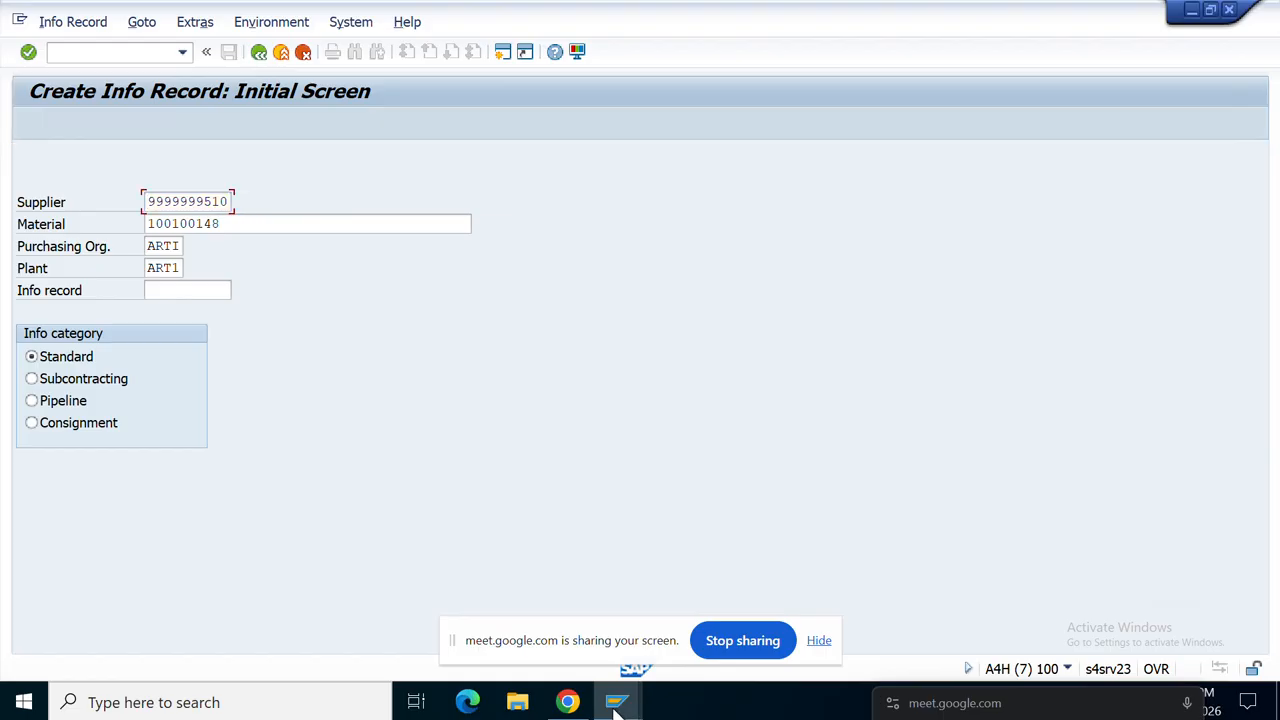
key("Return")
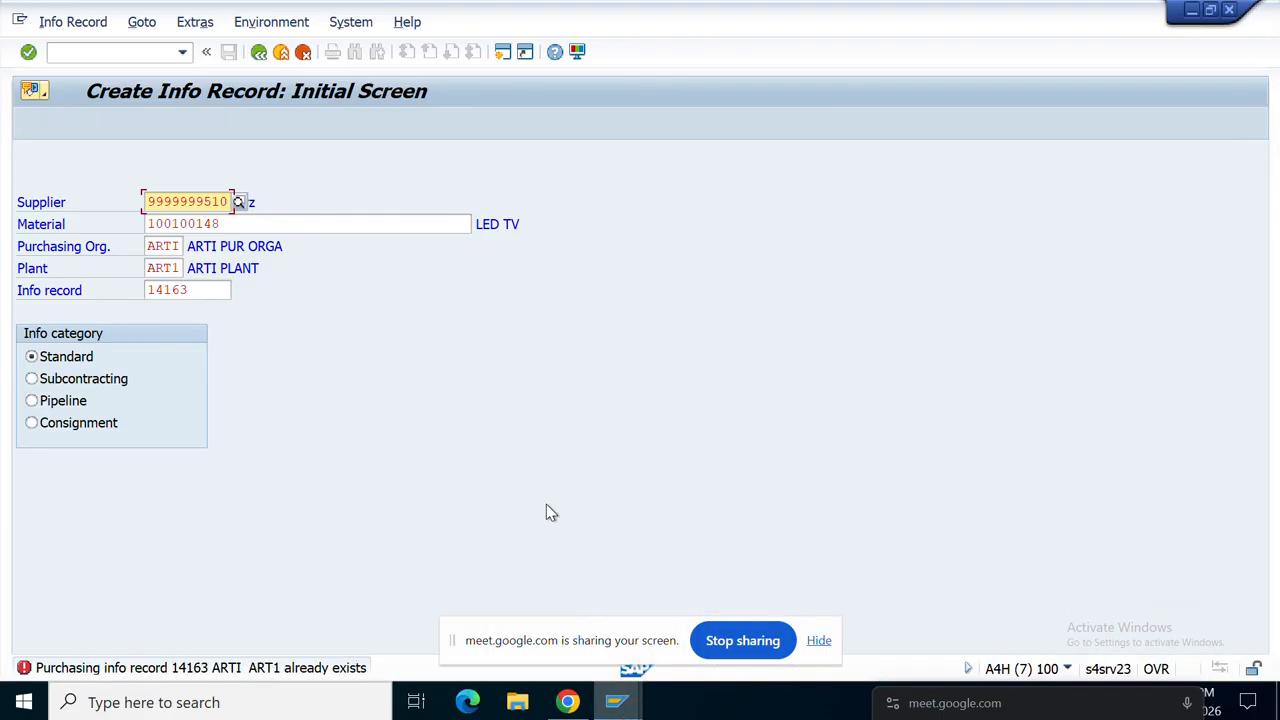
left_click(618, 708)
left_click(622, 714)
left_click(622, 710)
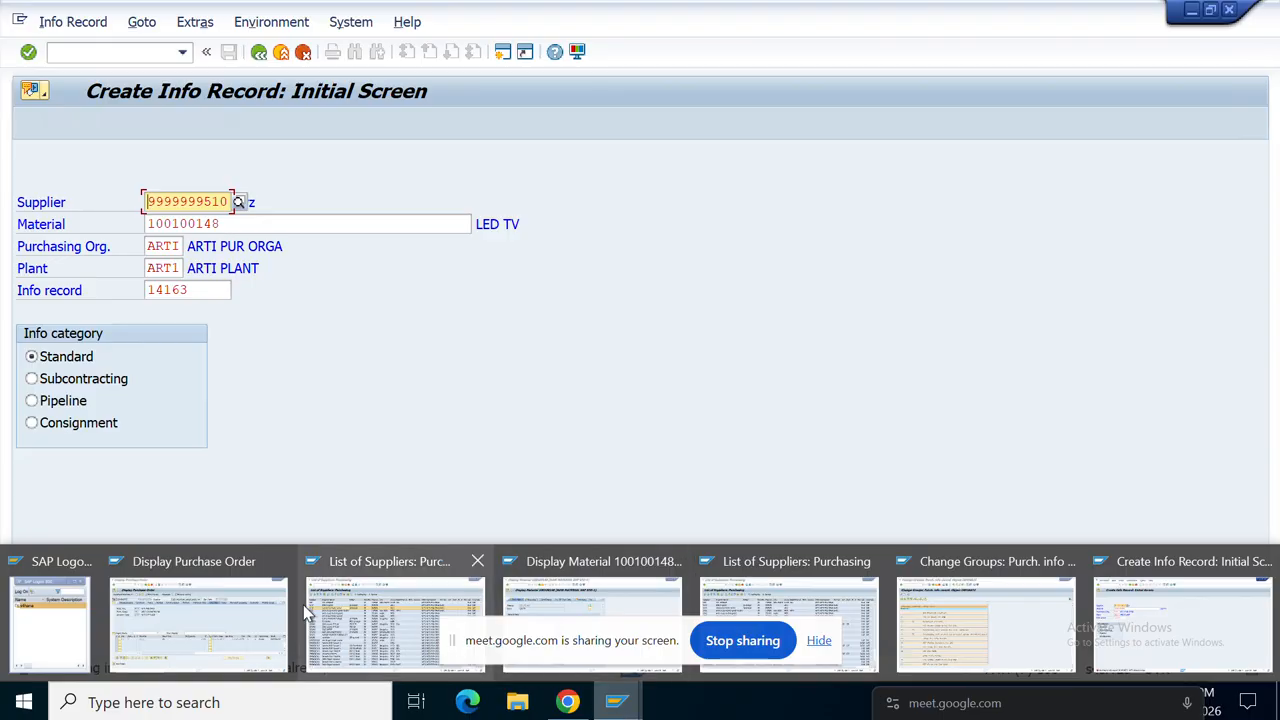
left_click(279, 560)
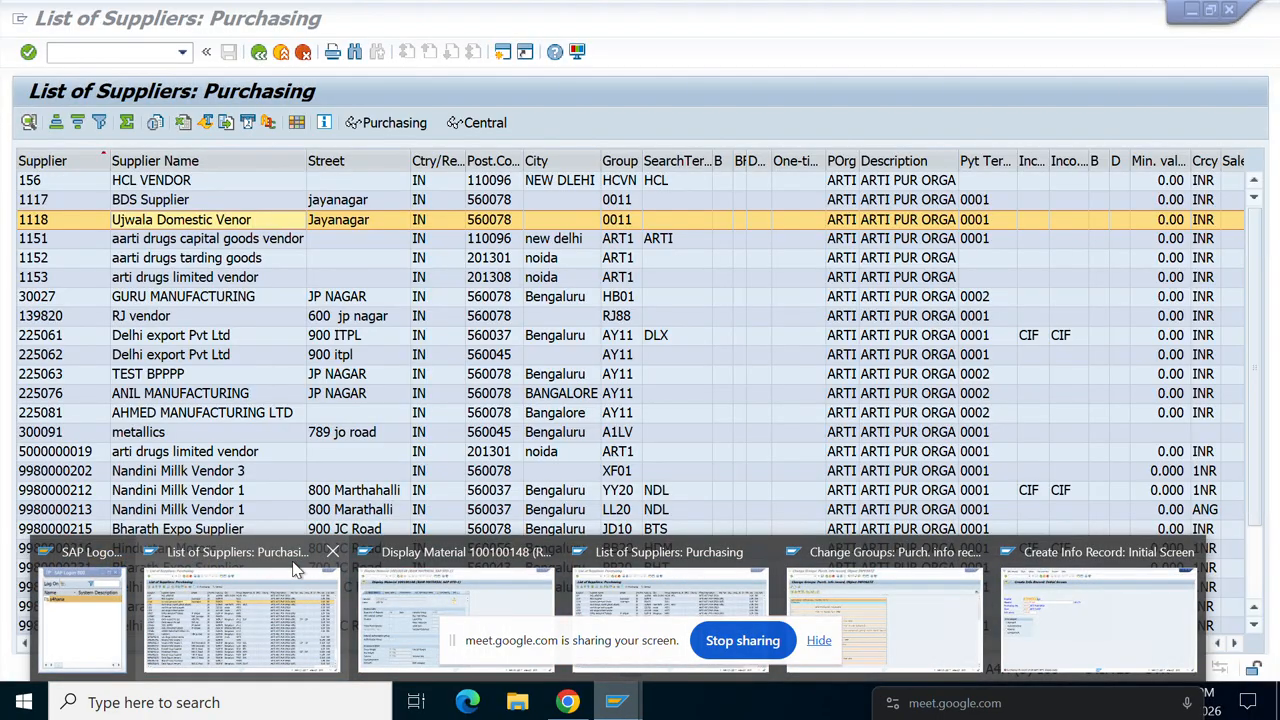
left_click(333, 551)
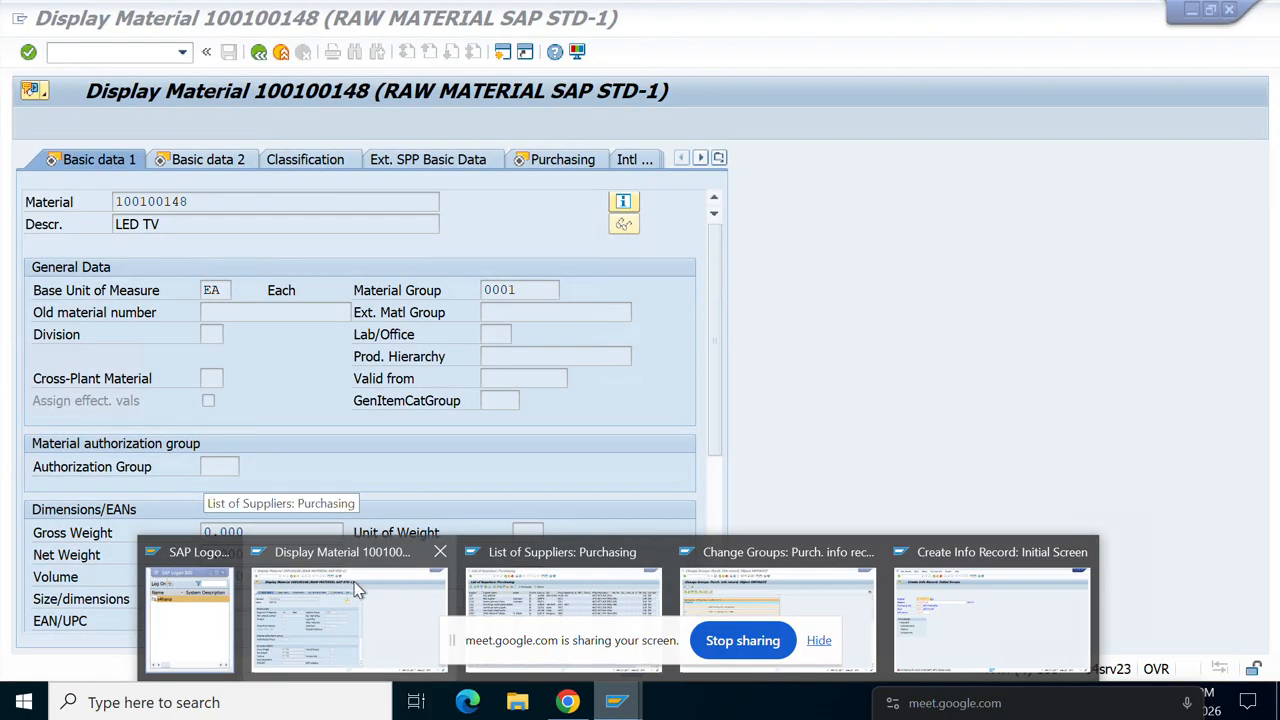
left_click(440, 553)
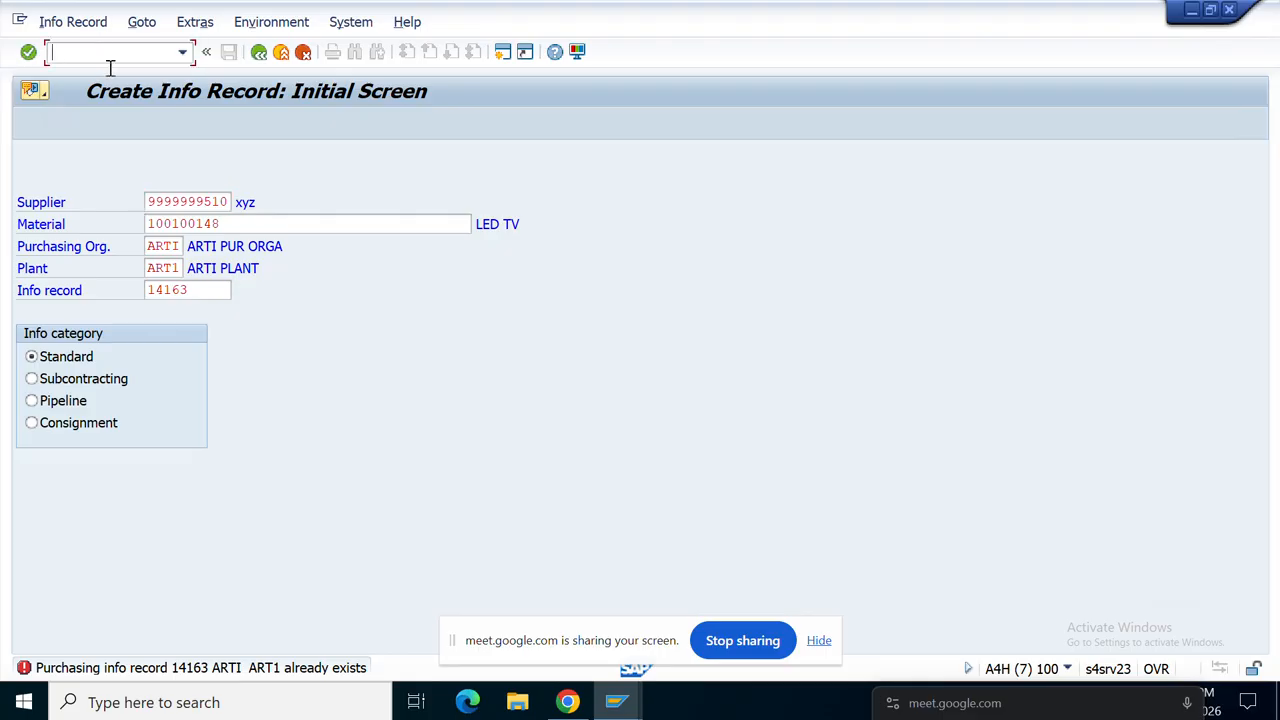
left_click(618, 705)
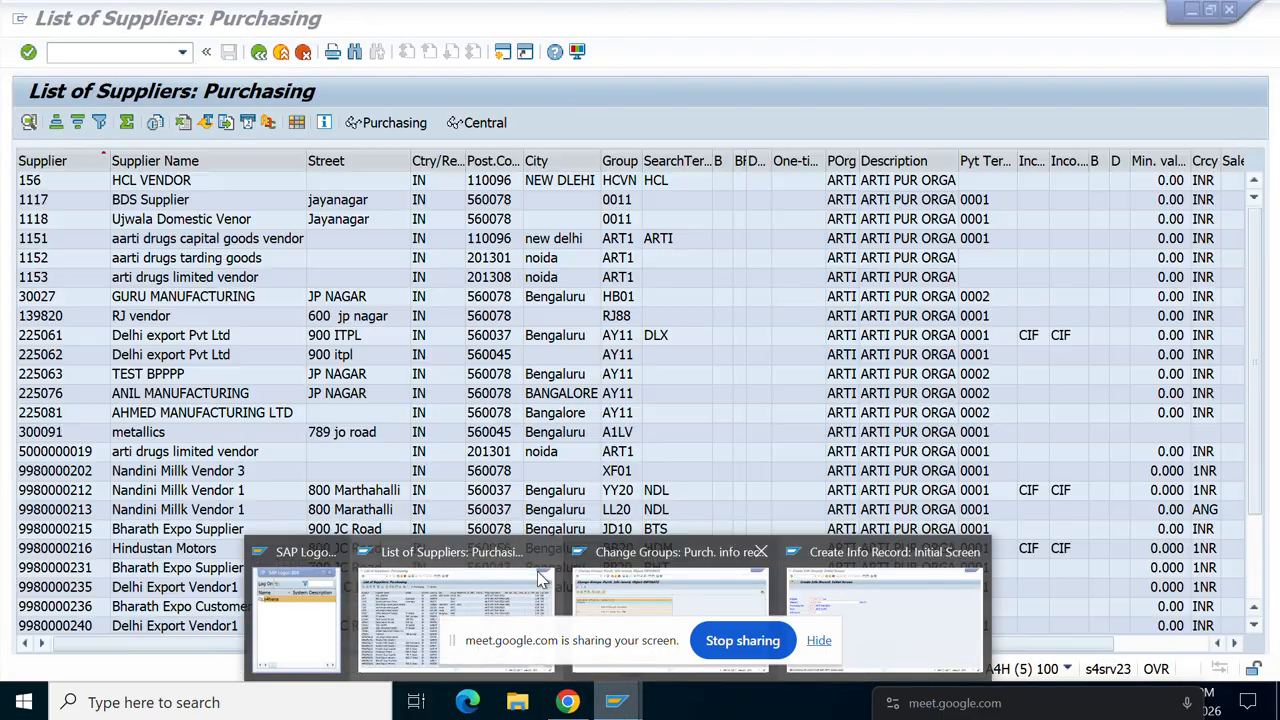
left_click(537, 571)
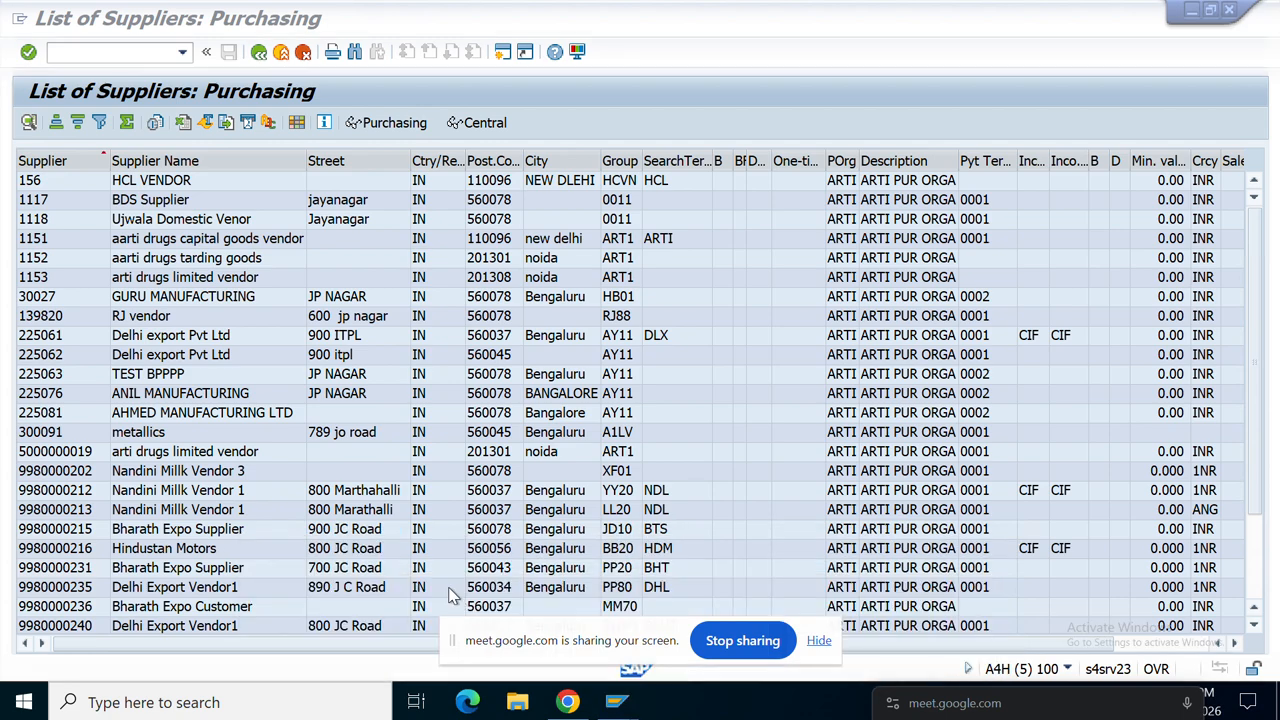
Step: Run the MM60 materials list for plant ART1 with the Material filter cleared
left_click(73, 56)
type("/nmm")
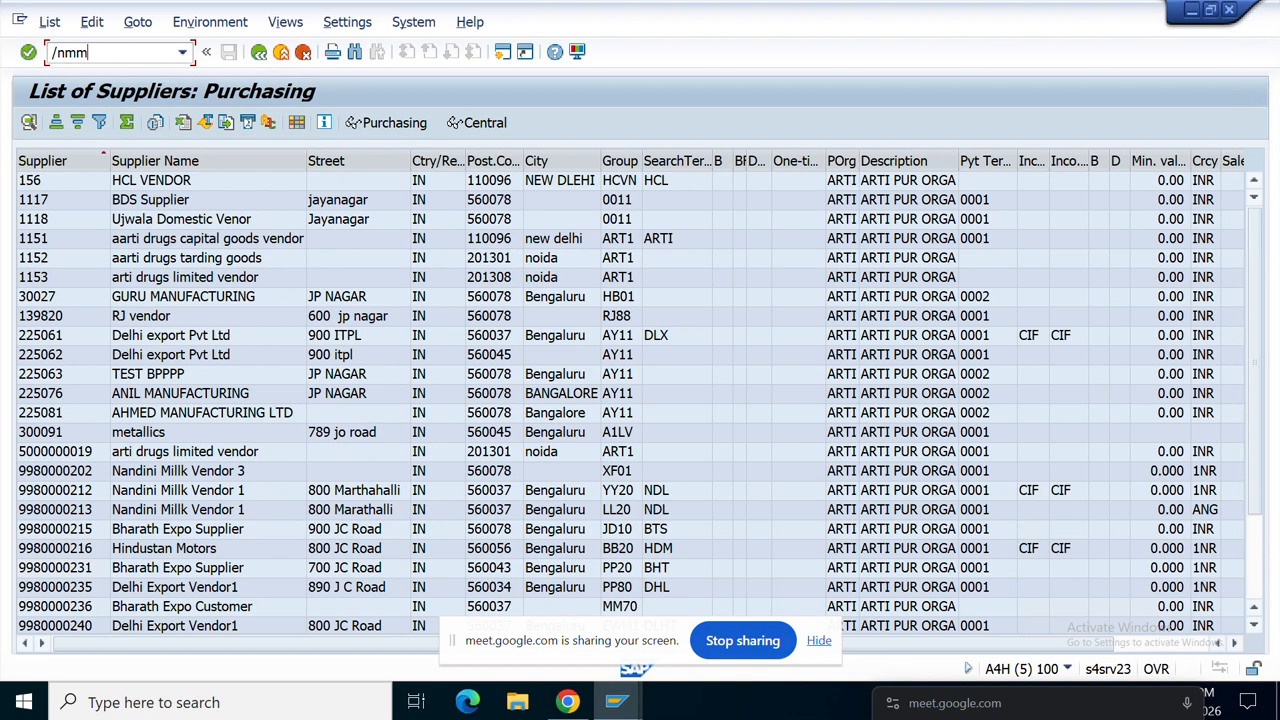
type("60")
key("Return")
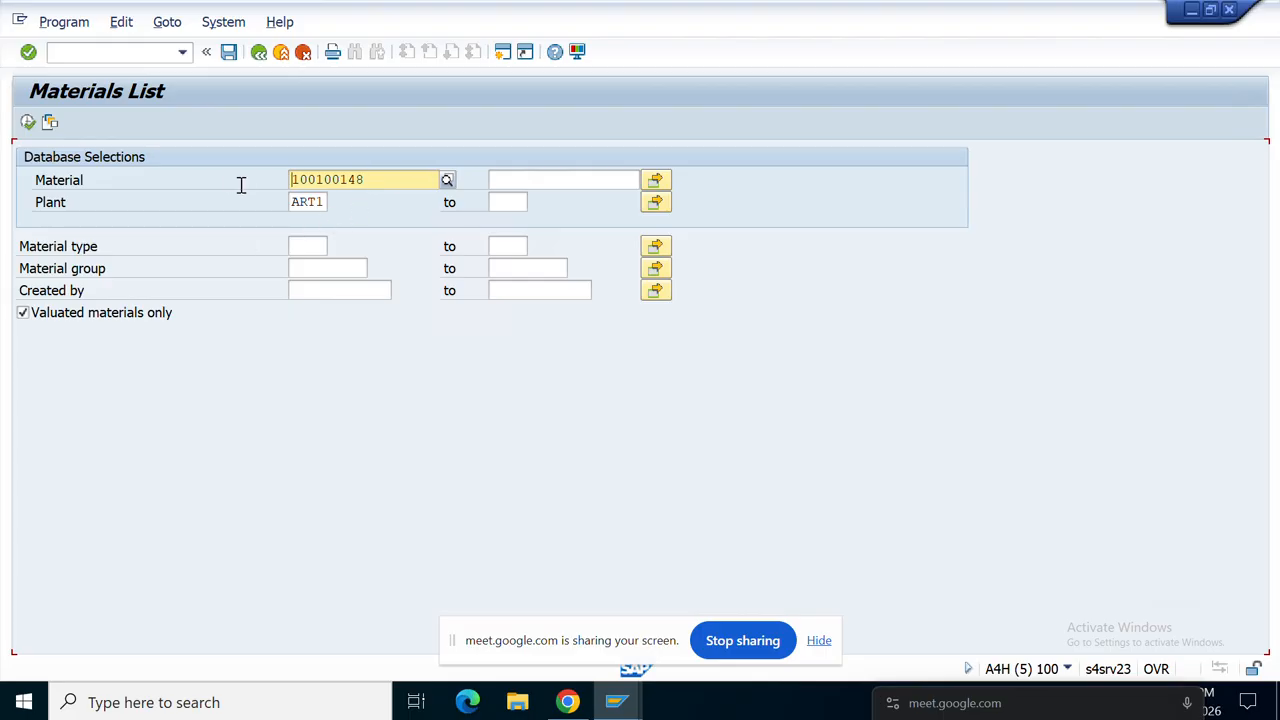
left_click_drag(368, 180, 251, 180)
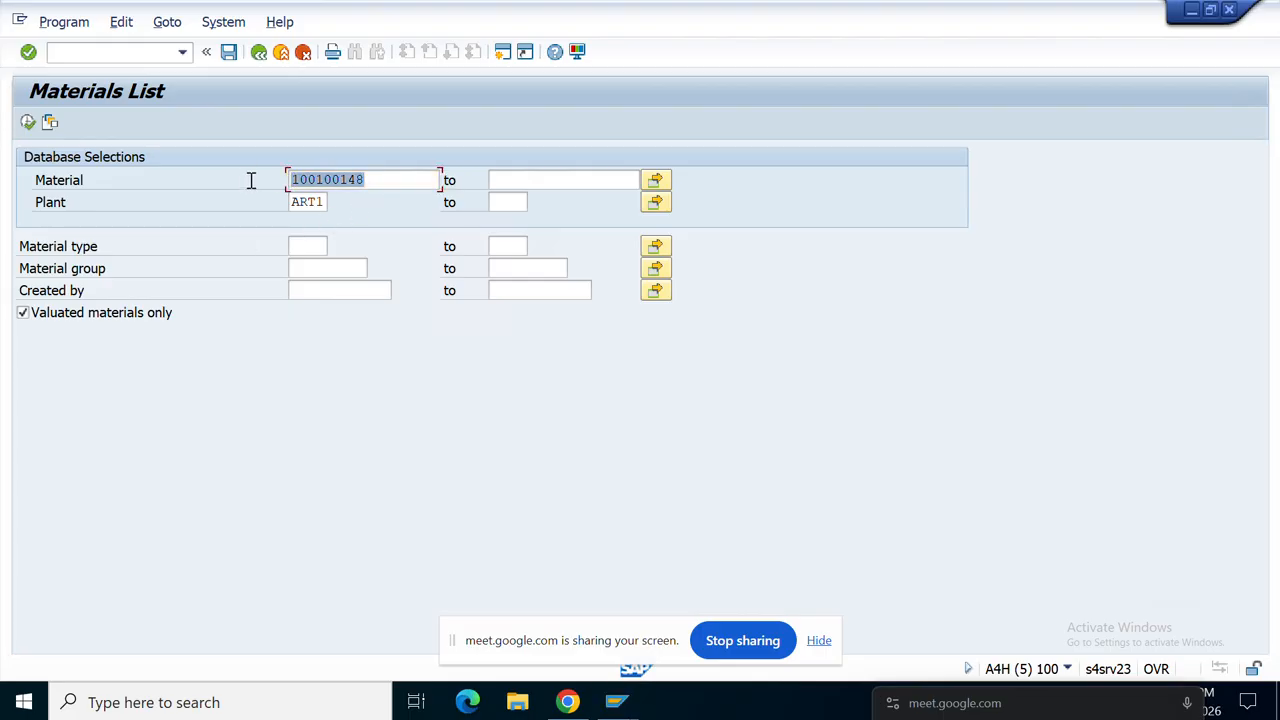
key("Delete")
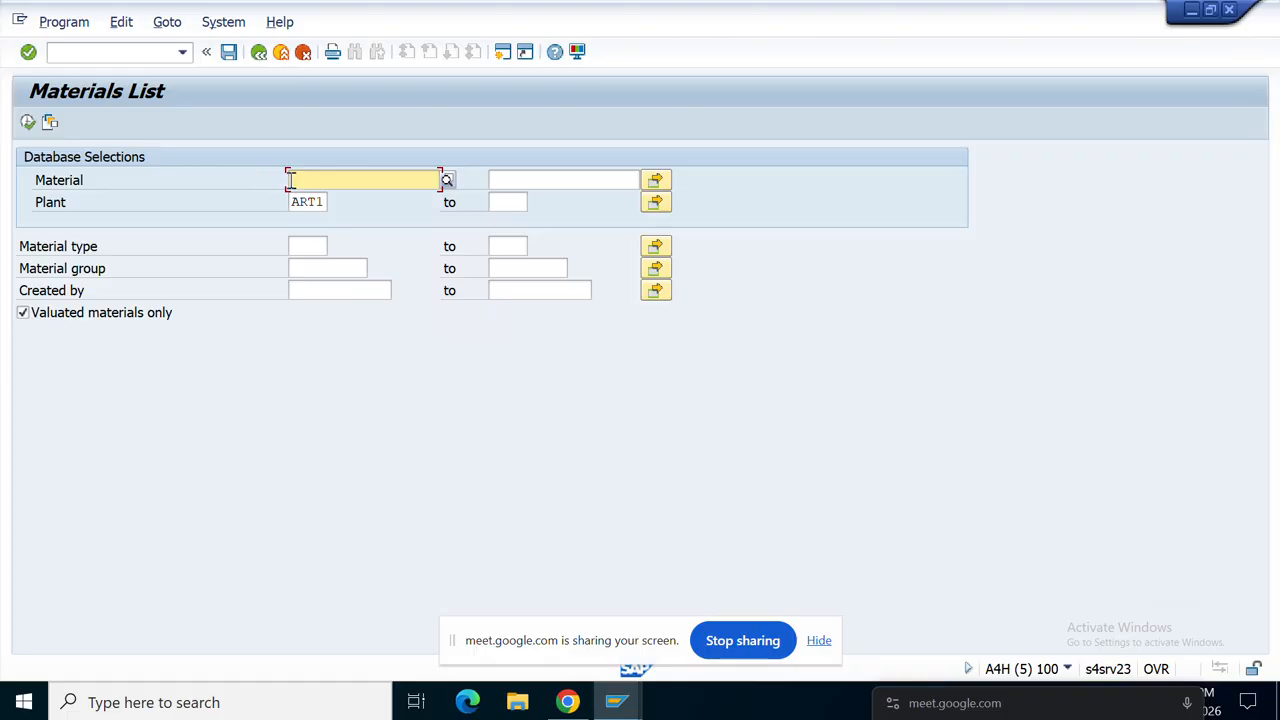
left_click(28, 122)
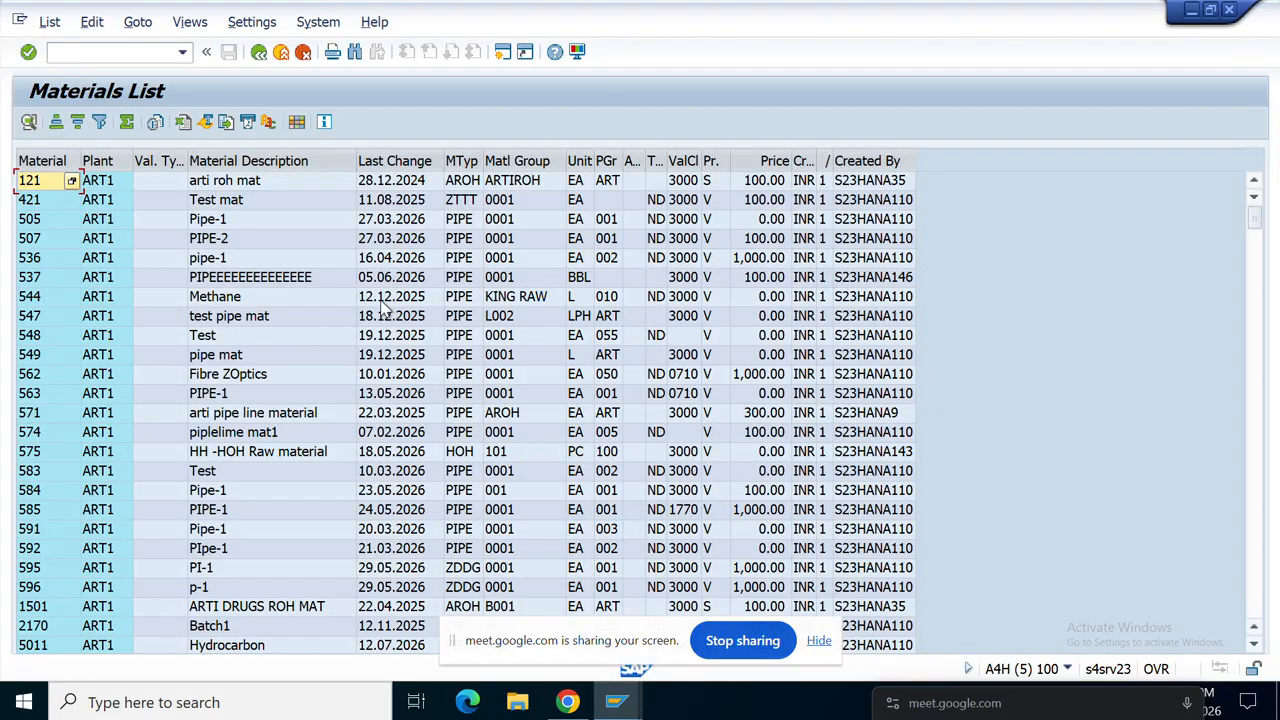
Step: Sort the list by Last Change, newest first, and widen the Material column
left_click(395, 160)
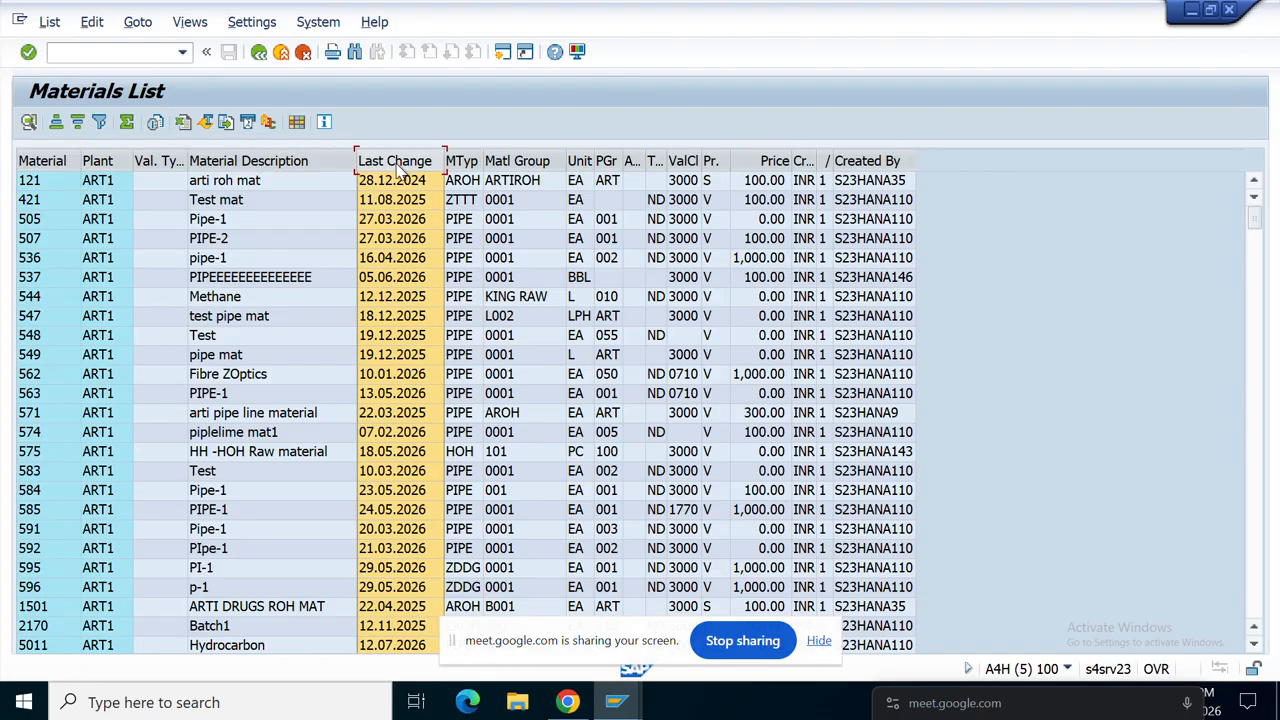
left_click(76, 122)
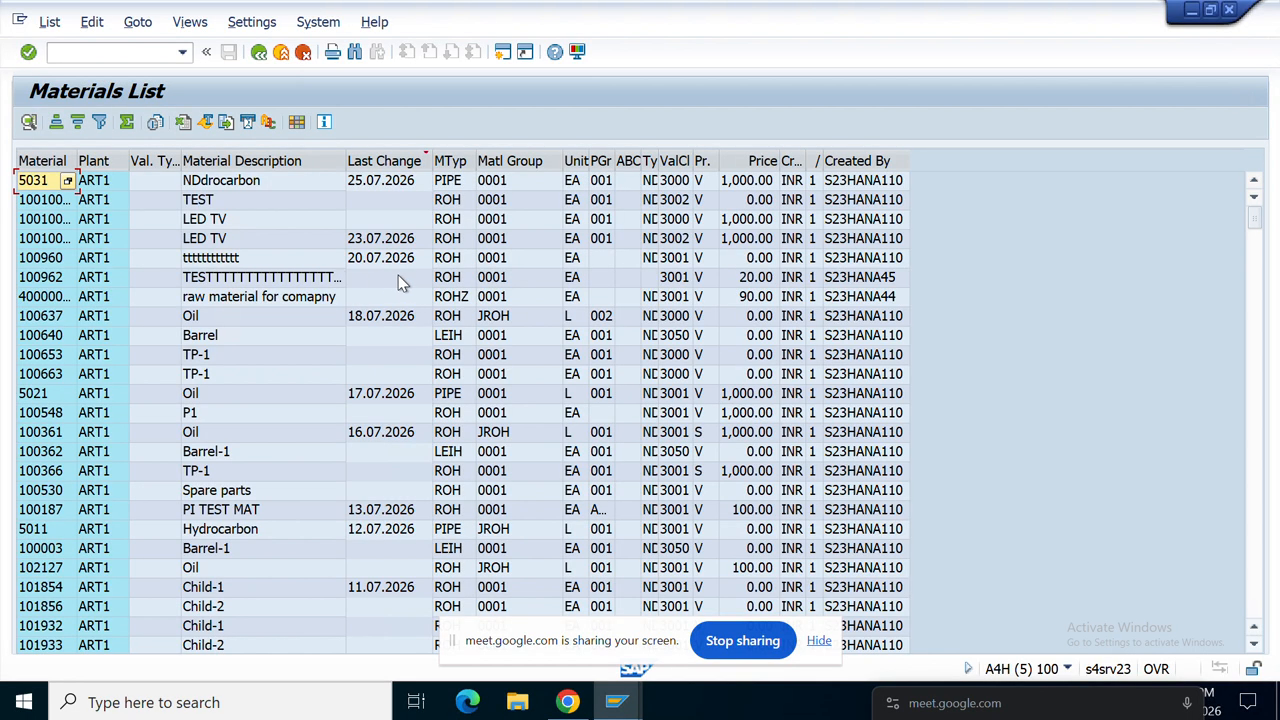
double_click(79, 154)
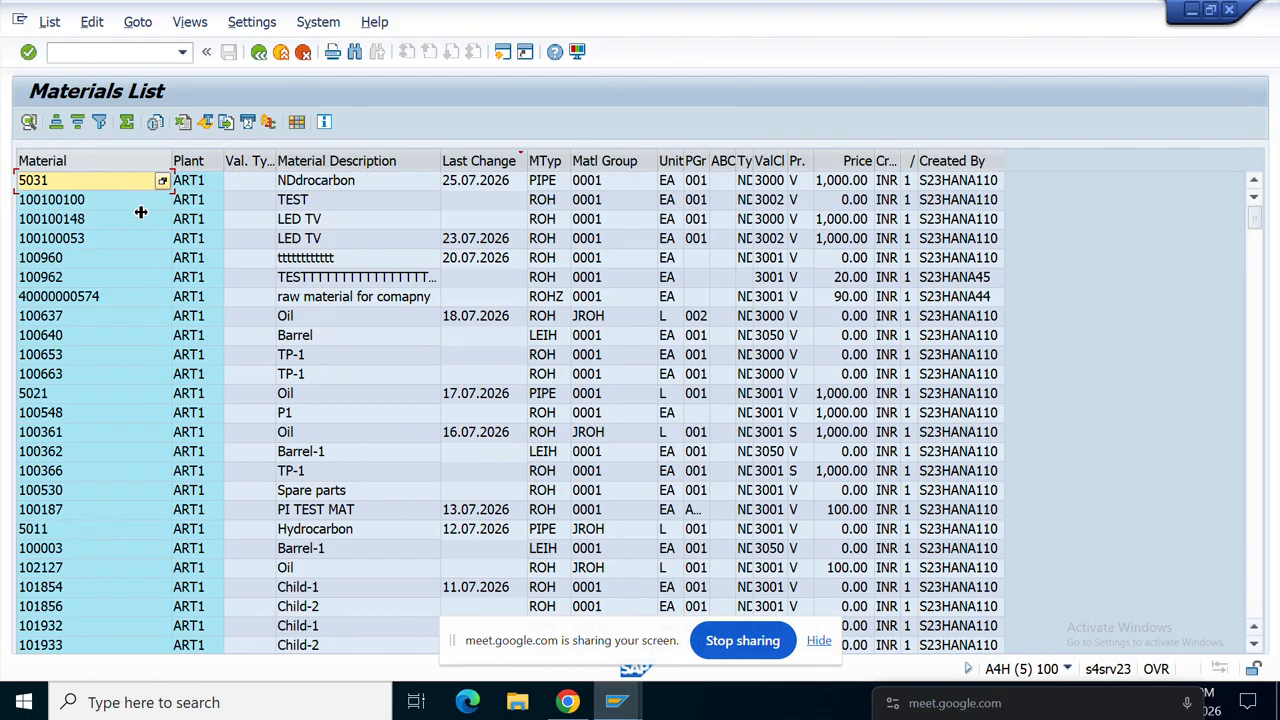
Step: Open material 100100053 (LED TV) for display from the list
left_click(65, 222)
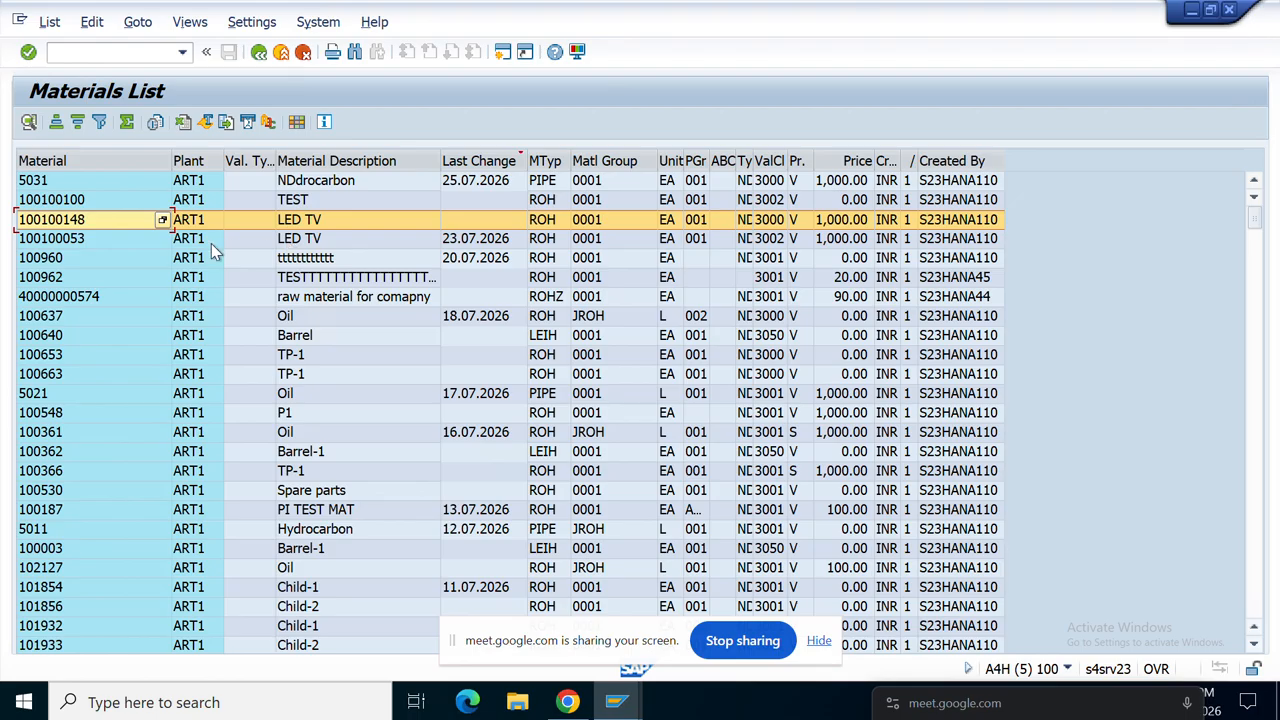
left_click(78, 238)
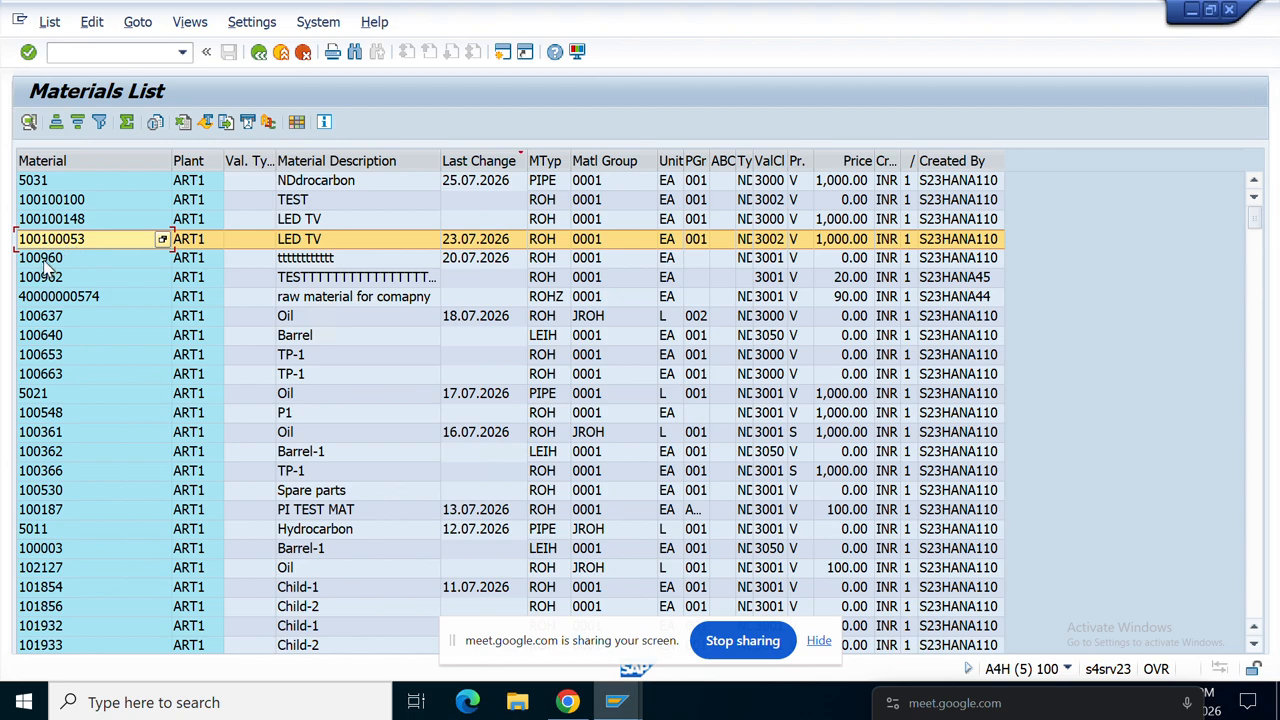
left_click(46, 259)
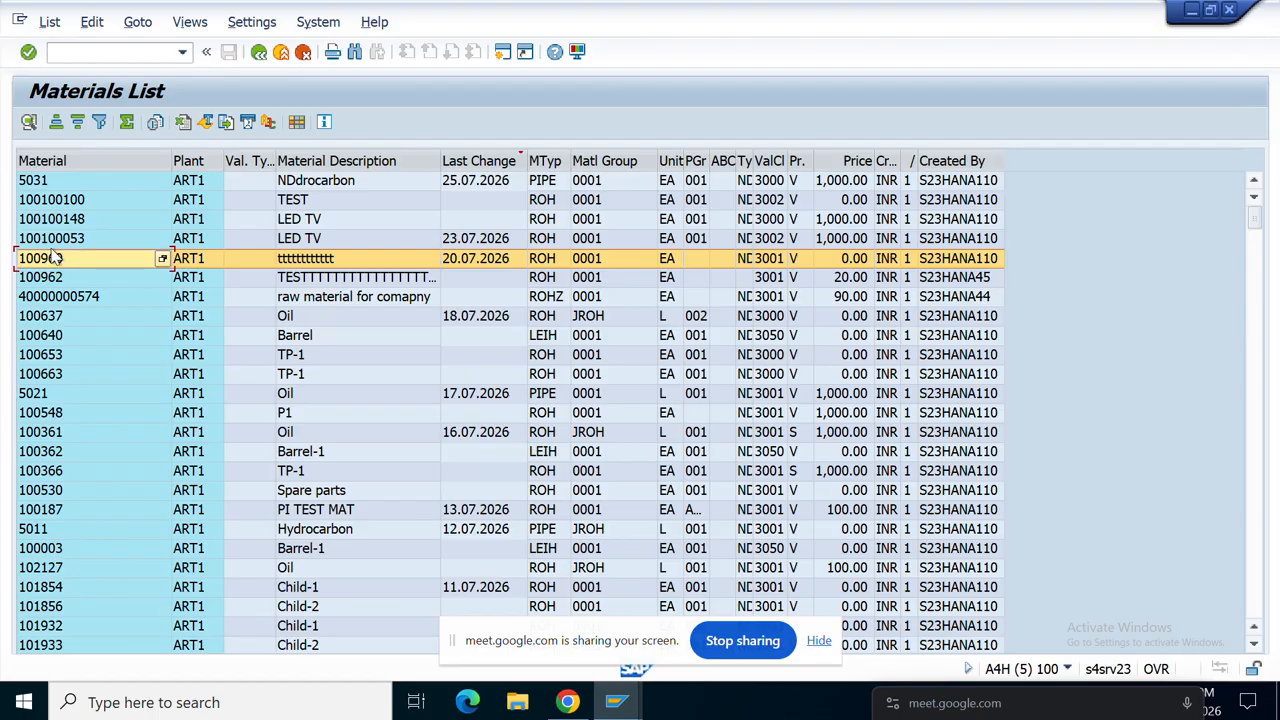
left_click(57, 243)
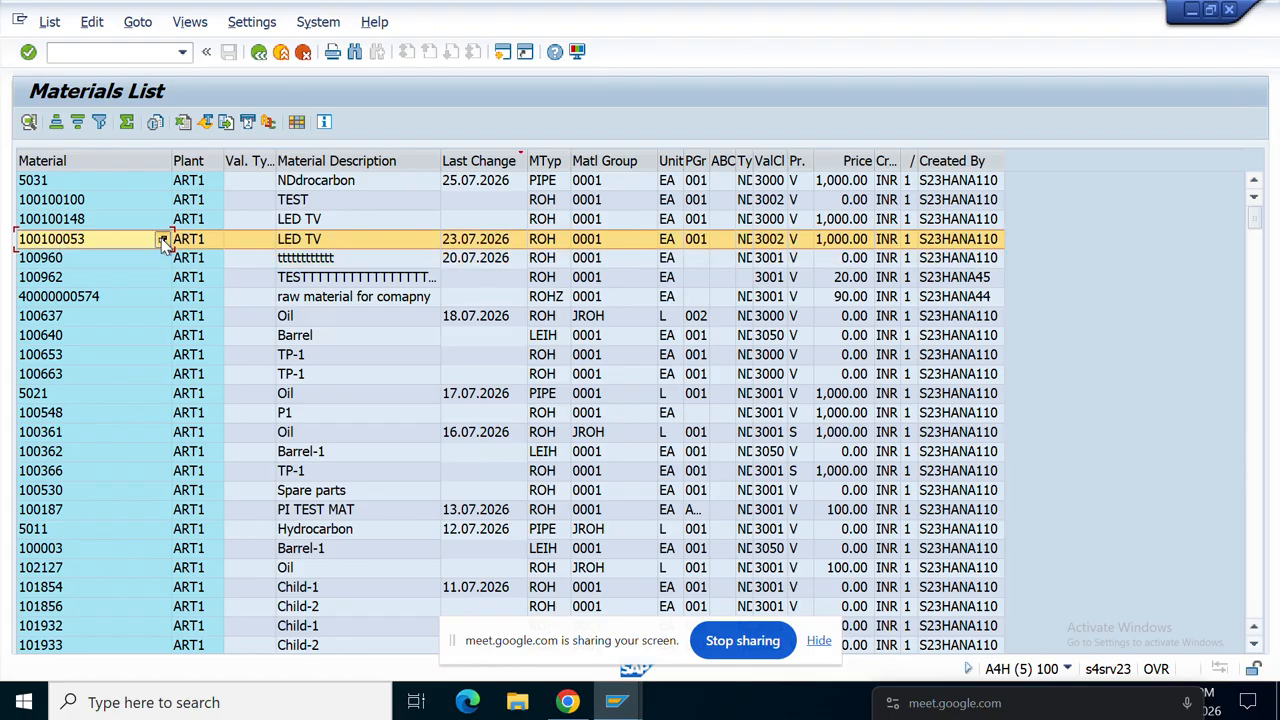
left_click(160, 238)
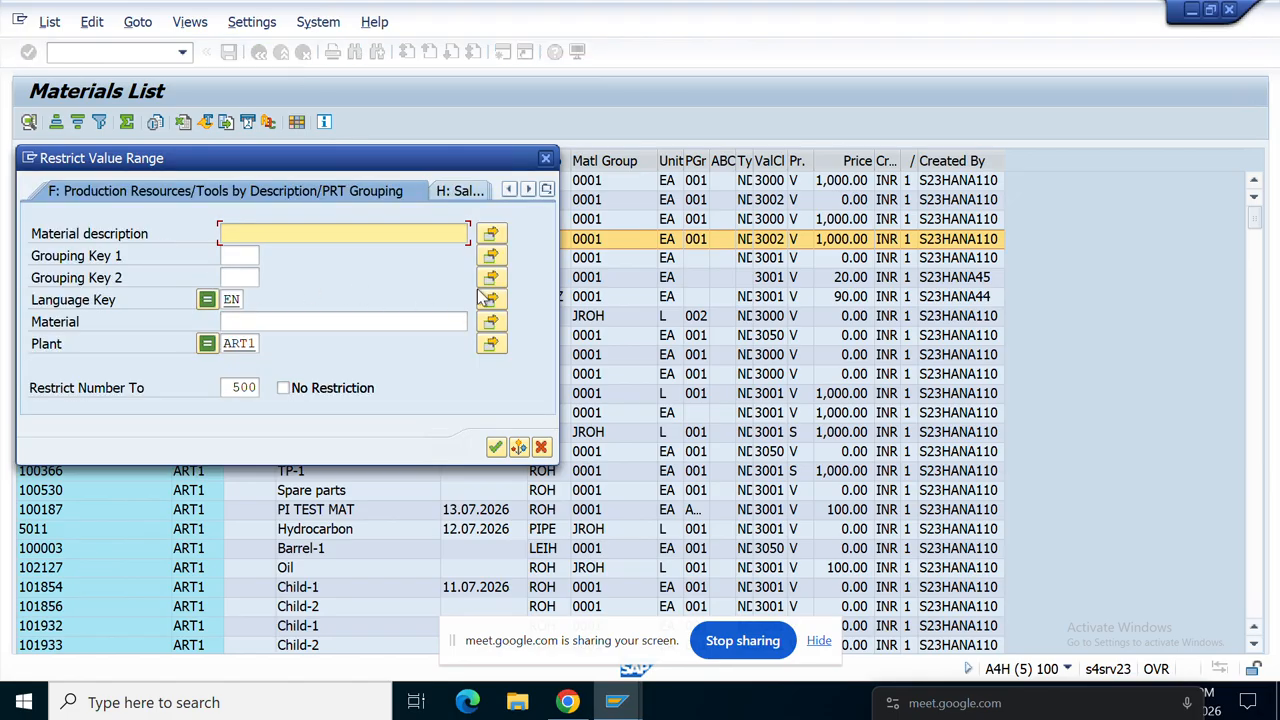
left_click(545, 158)
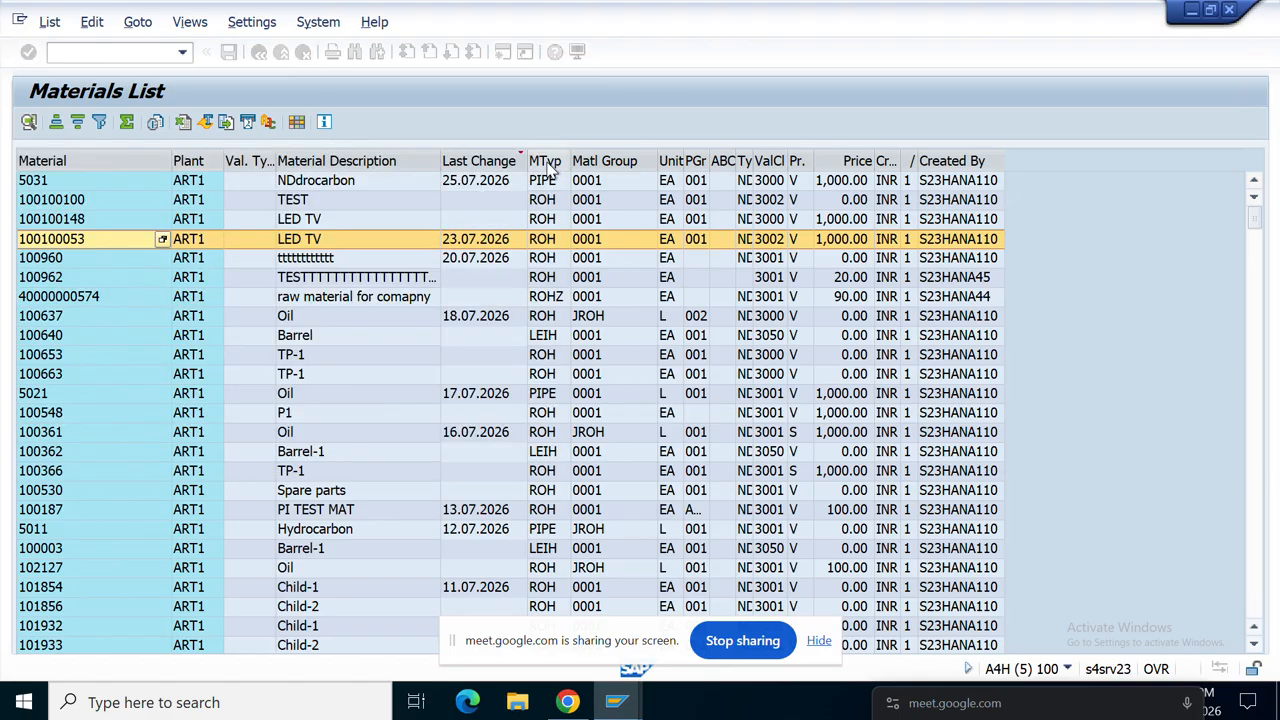
double_click(56, 244)
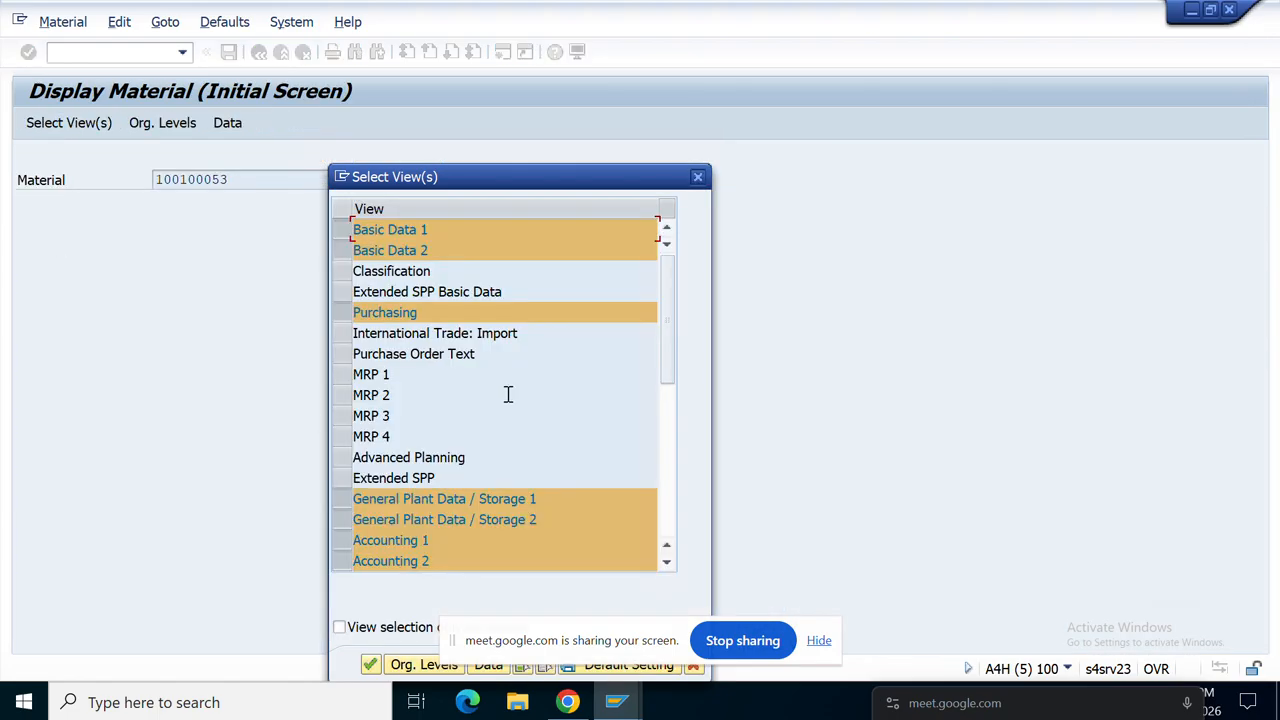
Step: Close view selection, copy material number 100100053, and return to Create Info Record
left_click(698, 177)
left_click_drag(249, 180, 140, 184)
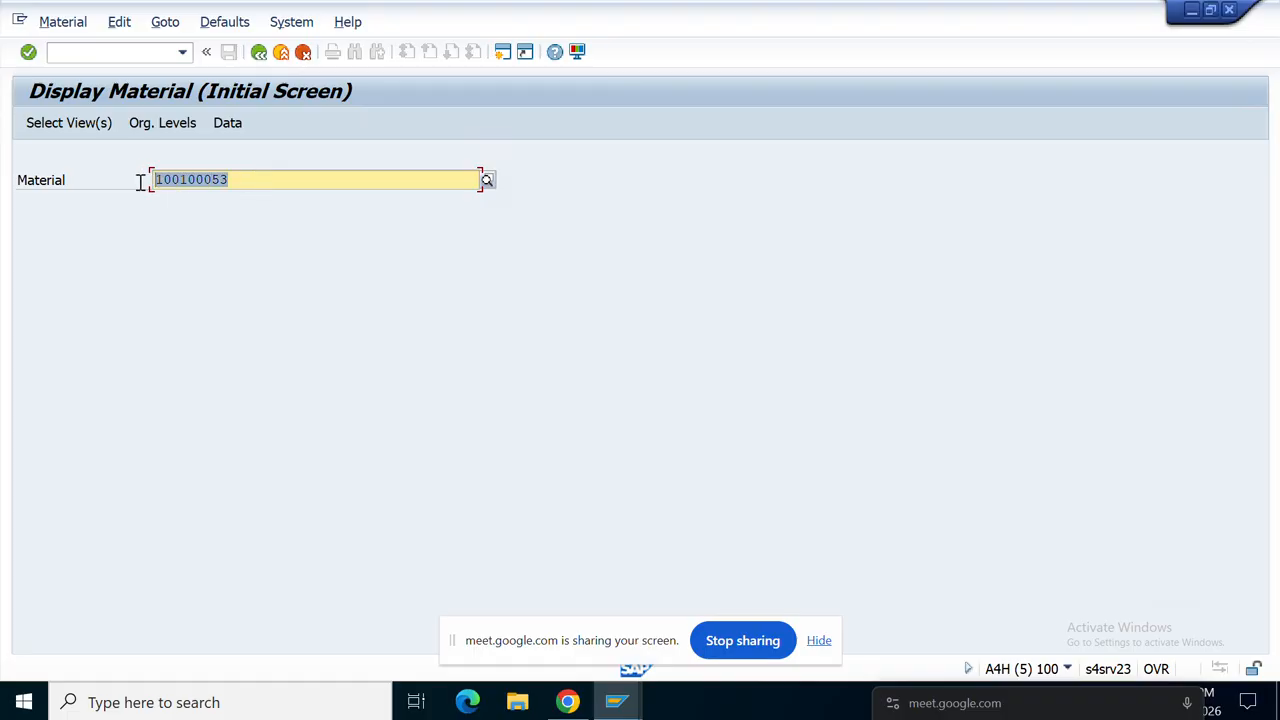
key("ctrl+c")
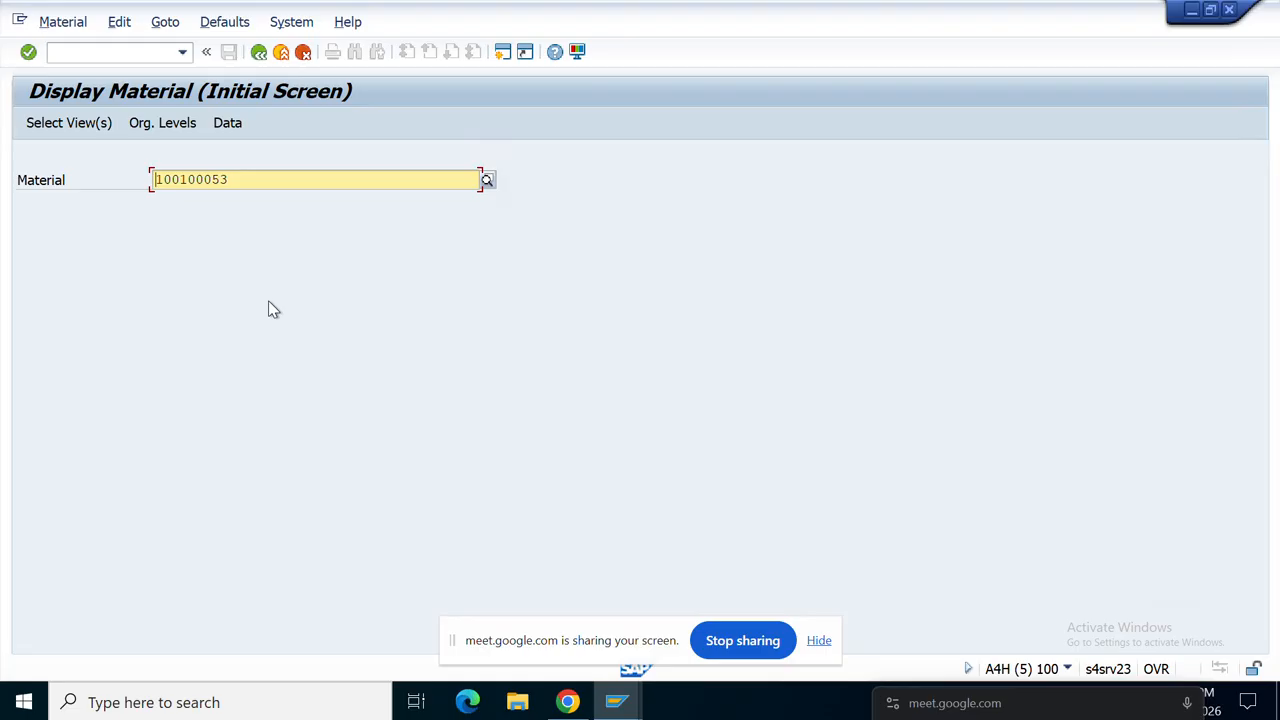
left_click(234, 180)
left_click_drag(222, 178, 106, 192)
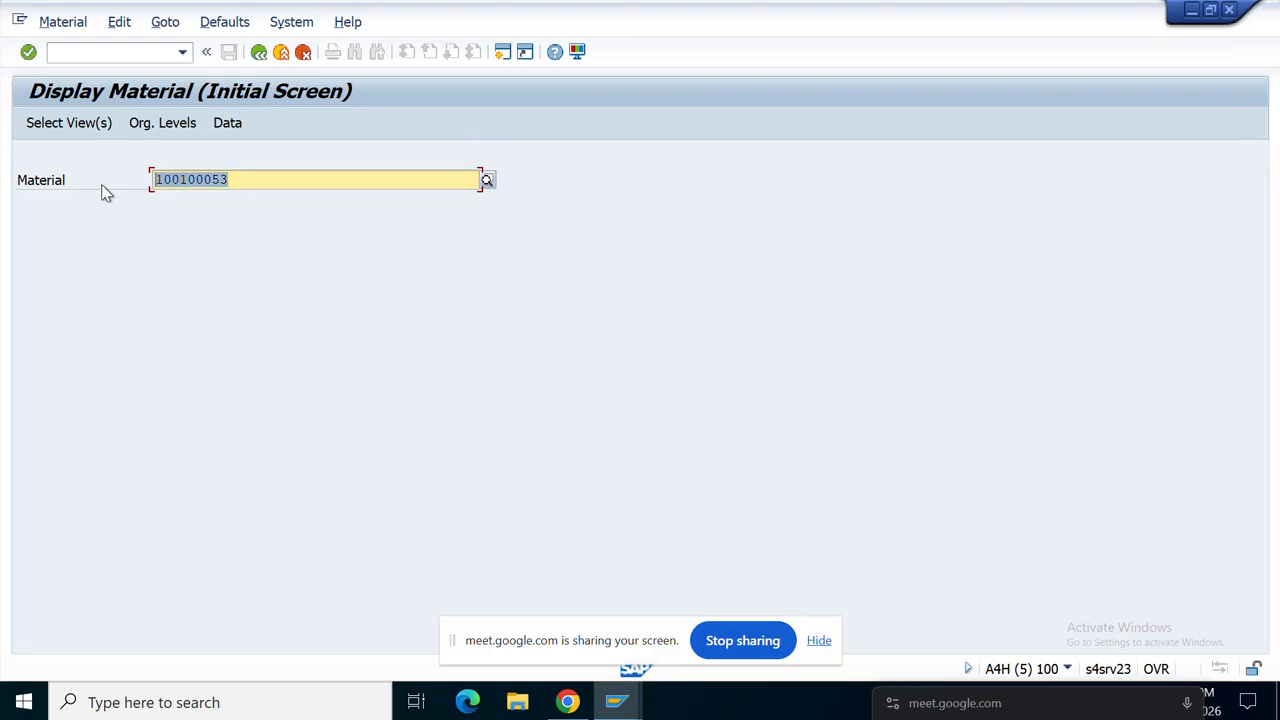
key("ctrl+c")
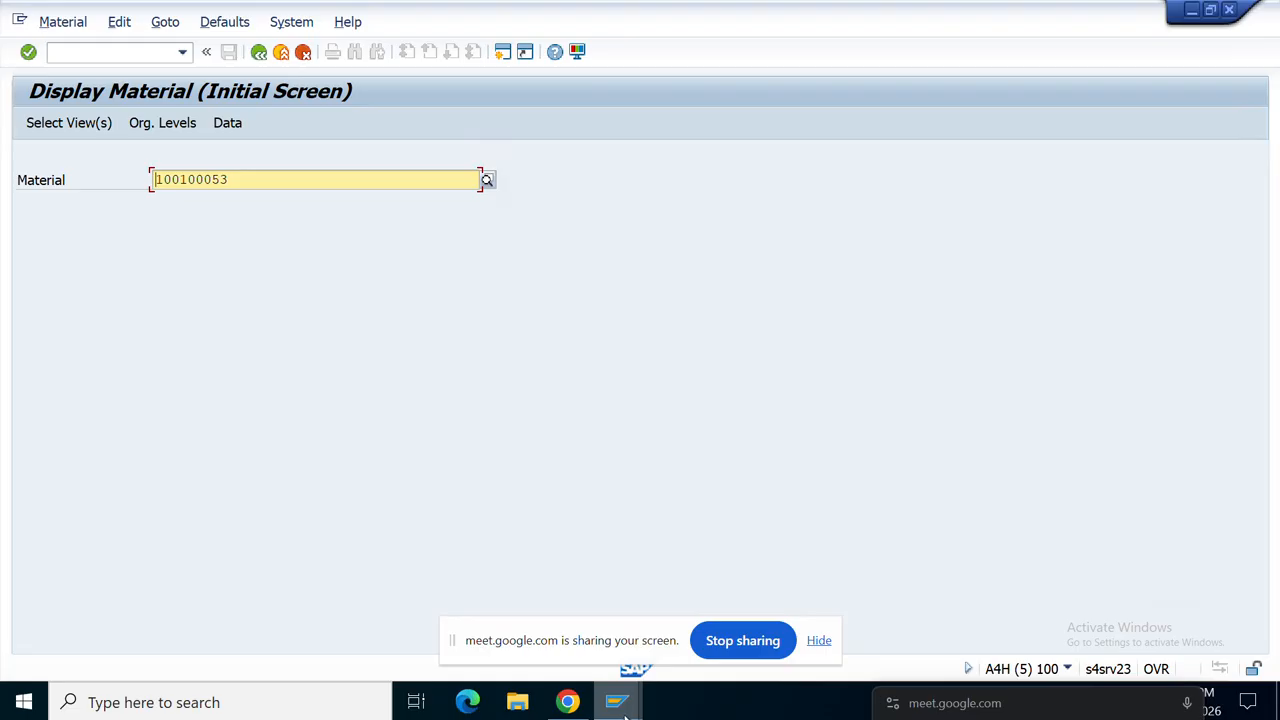
mouse_move(627, 708)
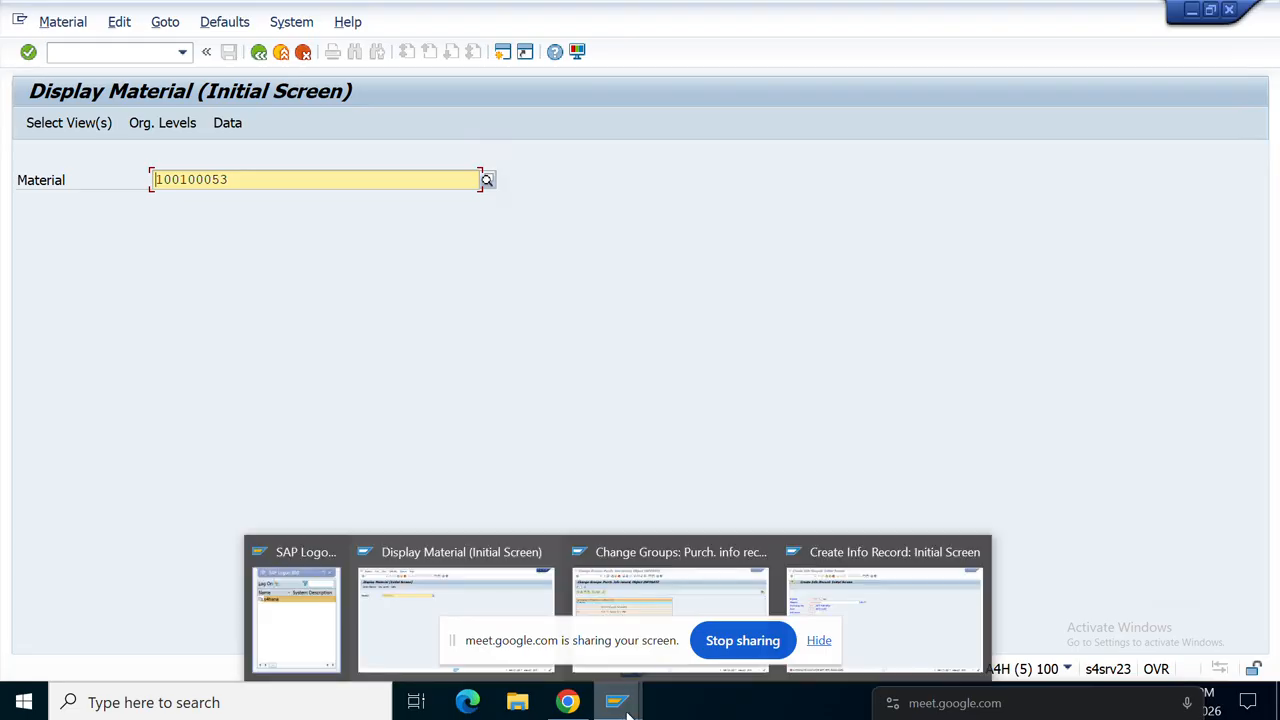
left_click(893, 617)
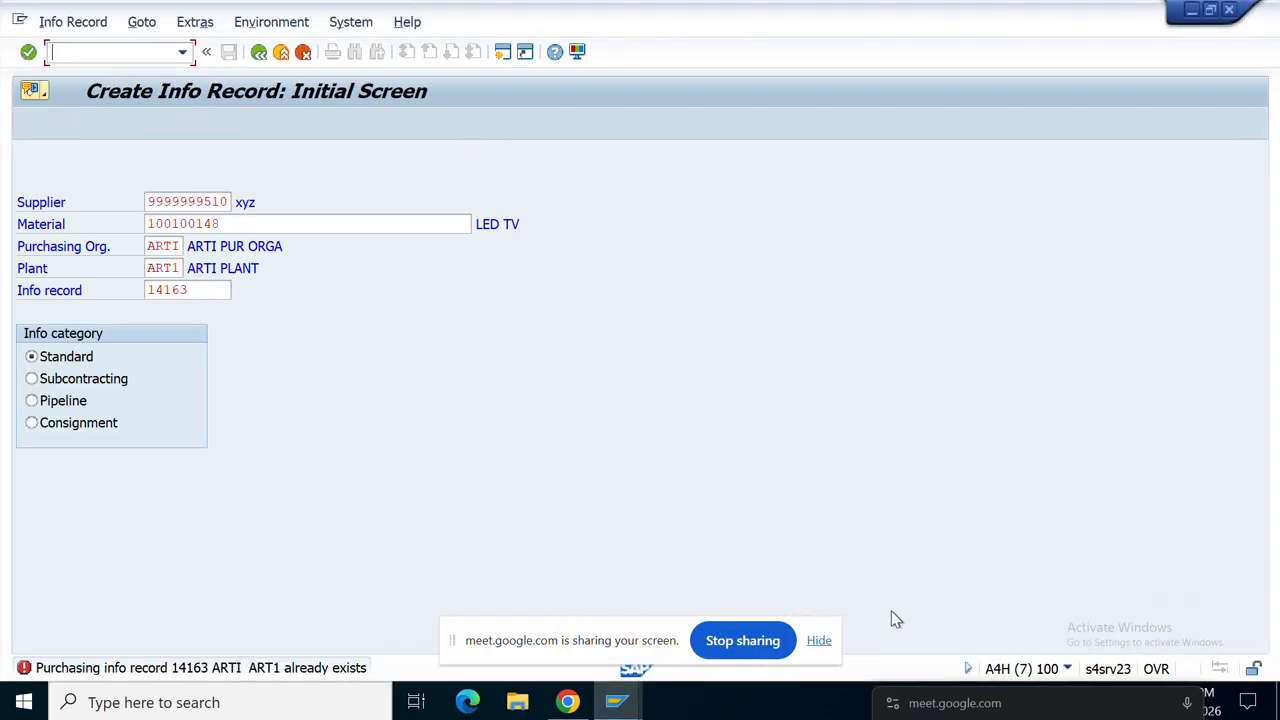
Step: Replace the material with 100100053, clear the info record number, and reach General Data
left_click_drag(240, 222, 120, 220)
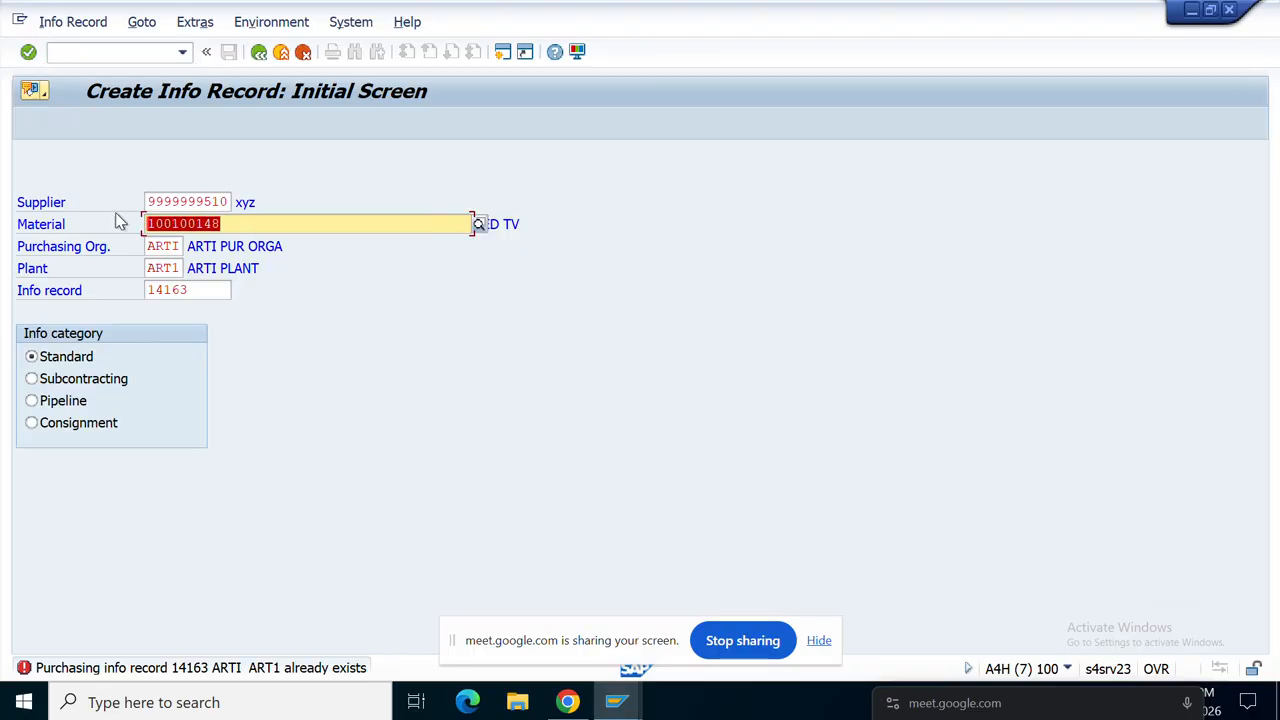
key("ctrl+v")
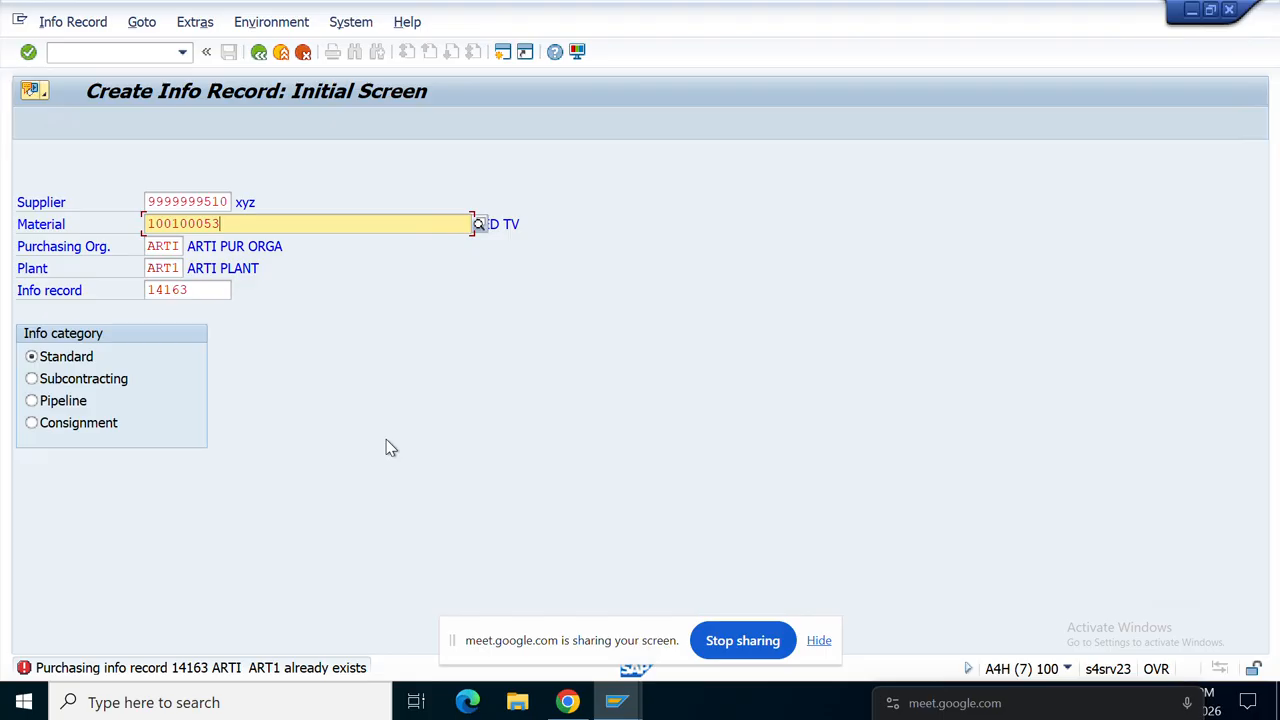
key("Return")
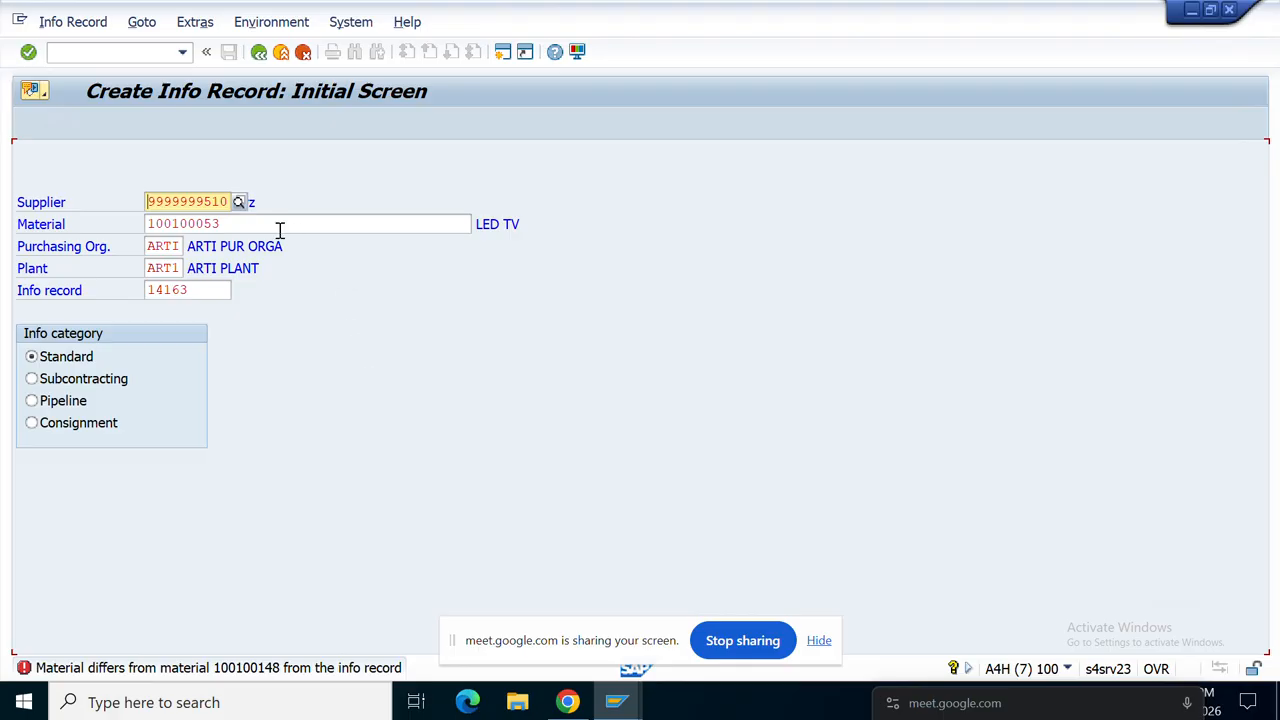
left_click(201, 295)
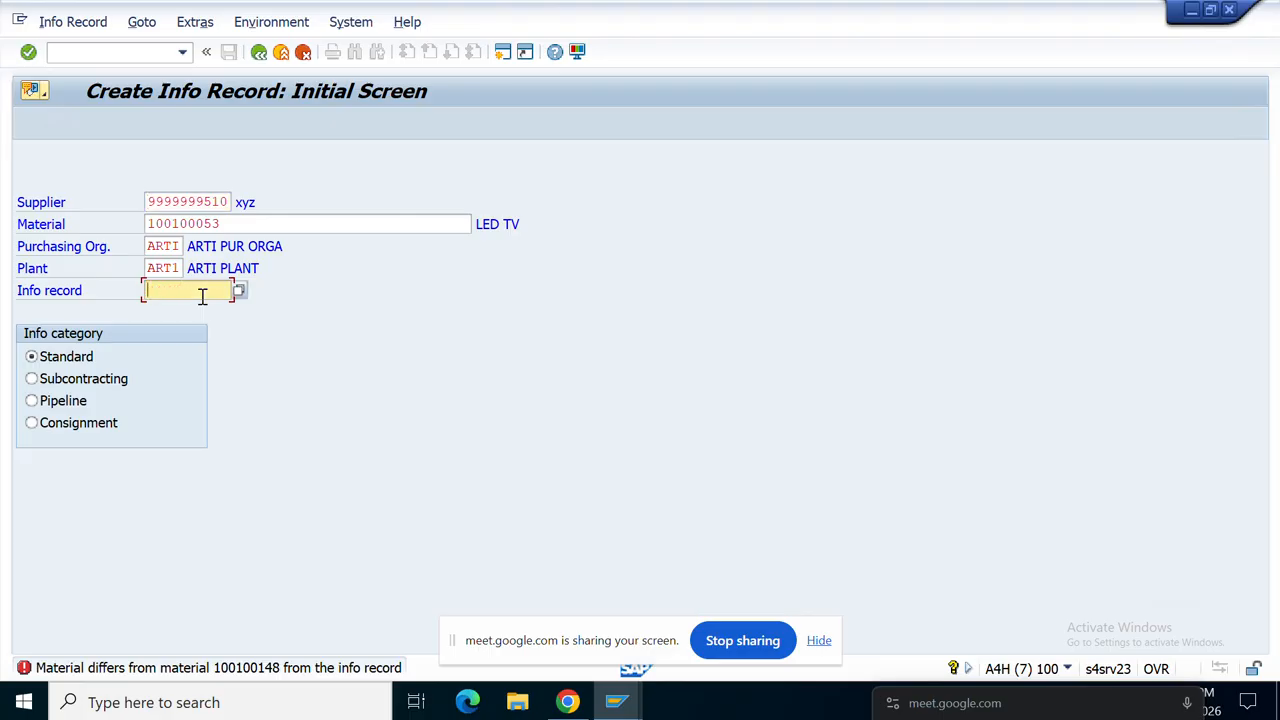
key("Return")
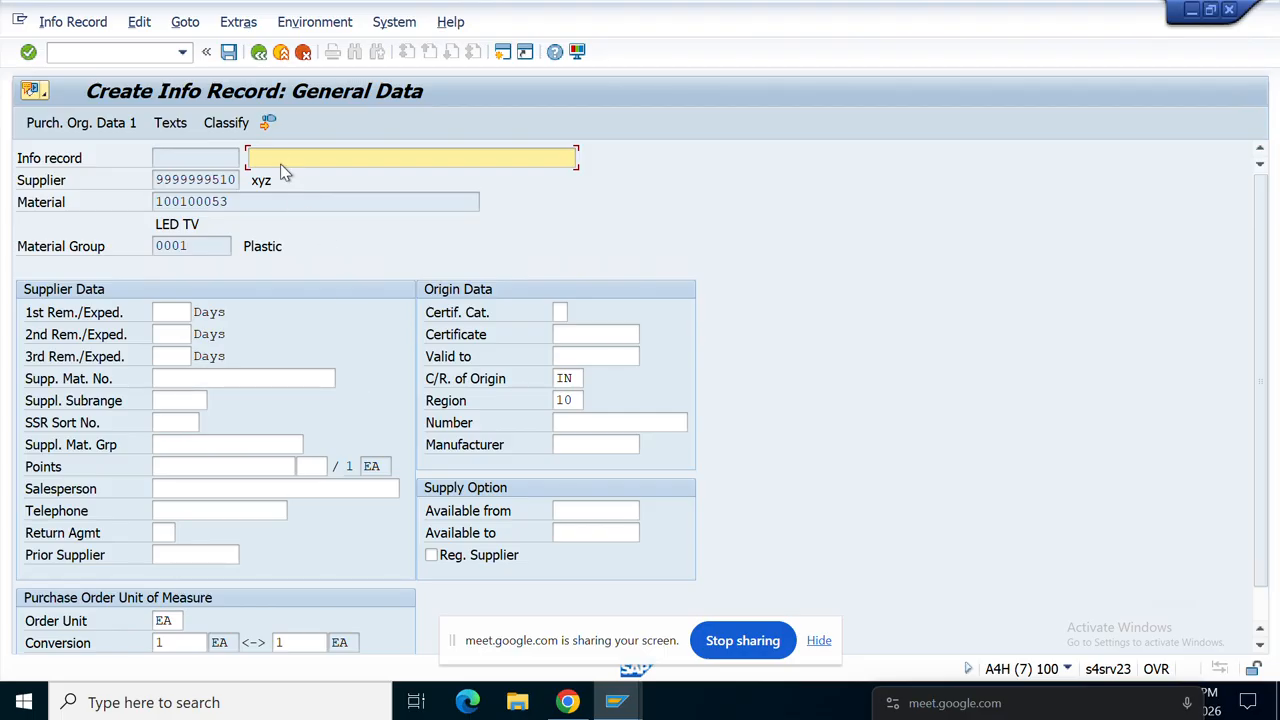
Step: Switch to the INFOSATZ Change Groups window and scroll down the group list
left_click(616, 702)
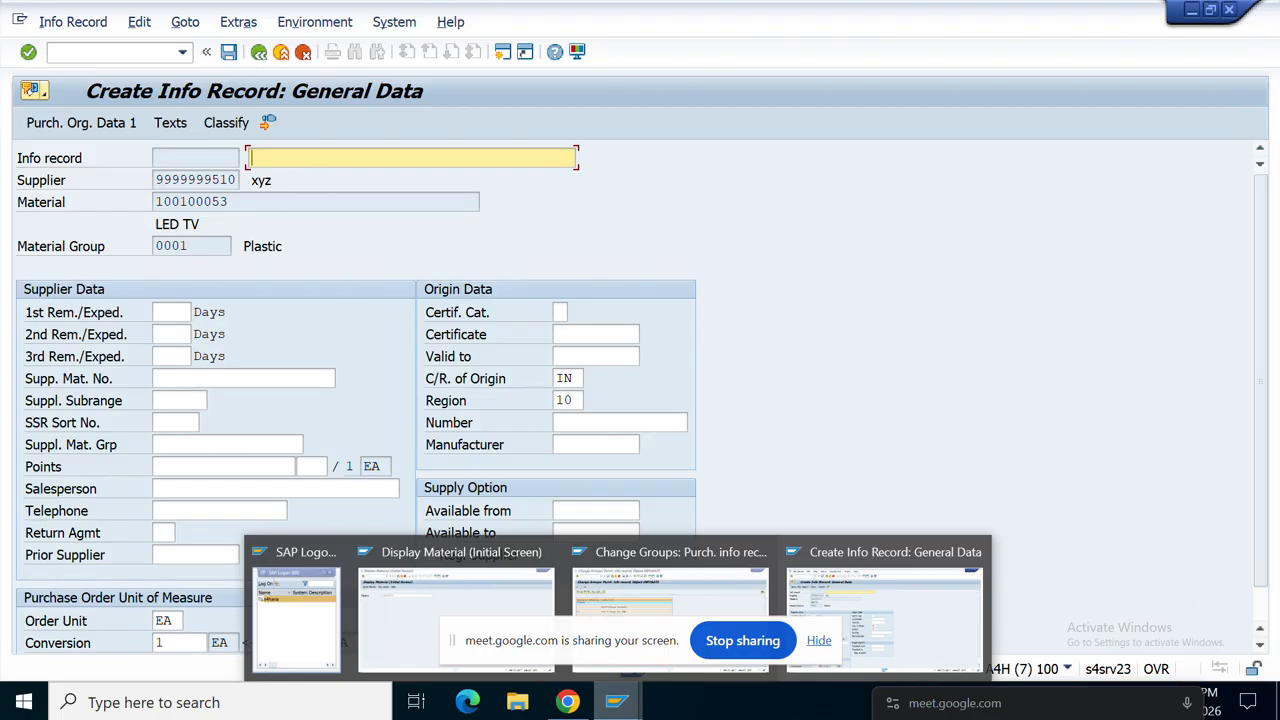
left_click(632, 601)
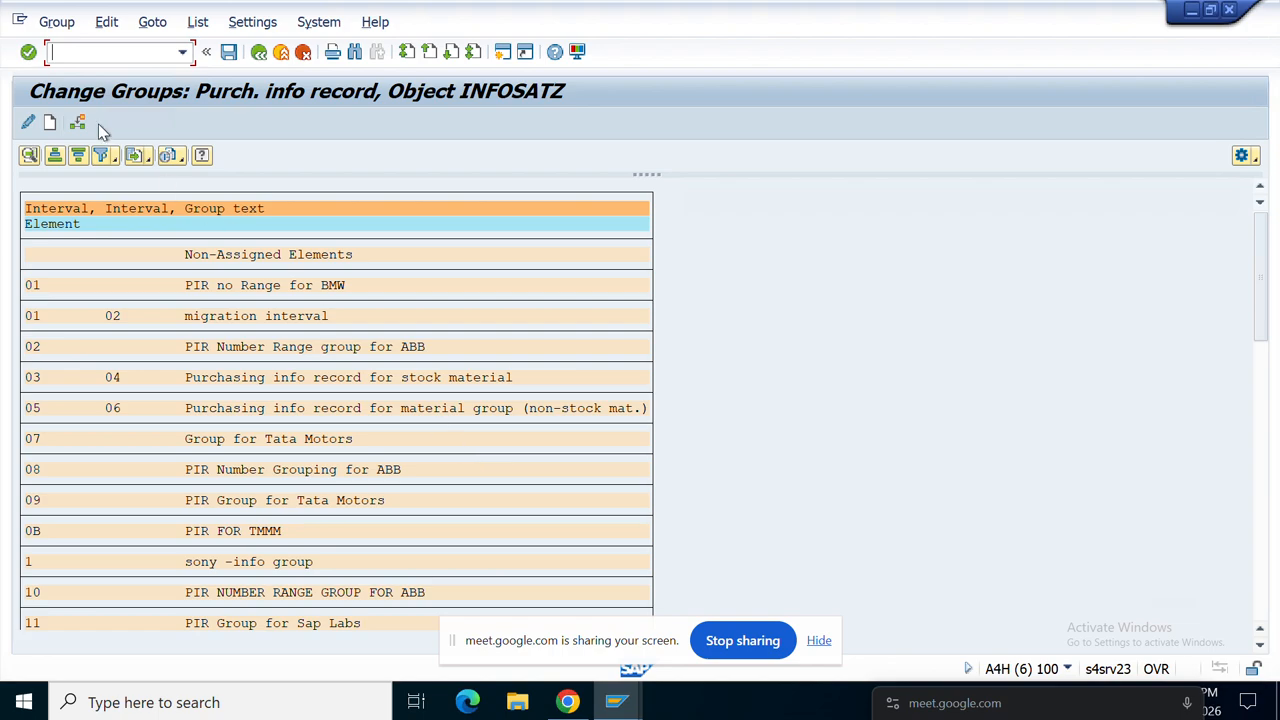
left_click(166, 477)
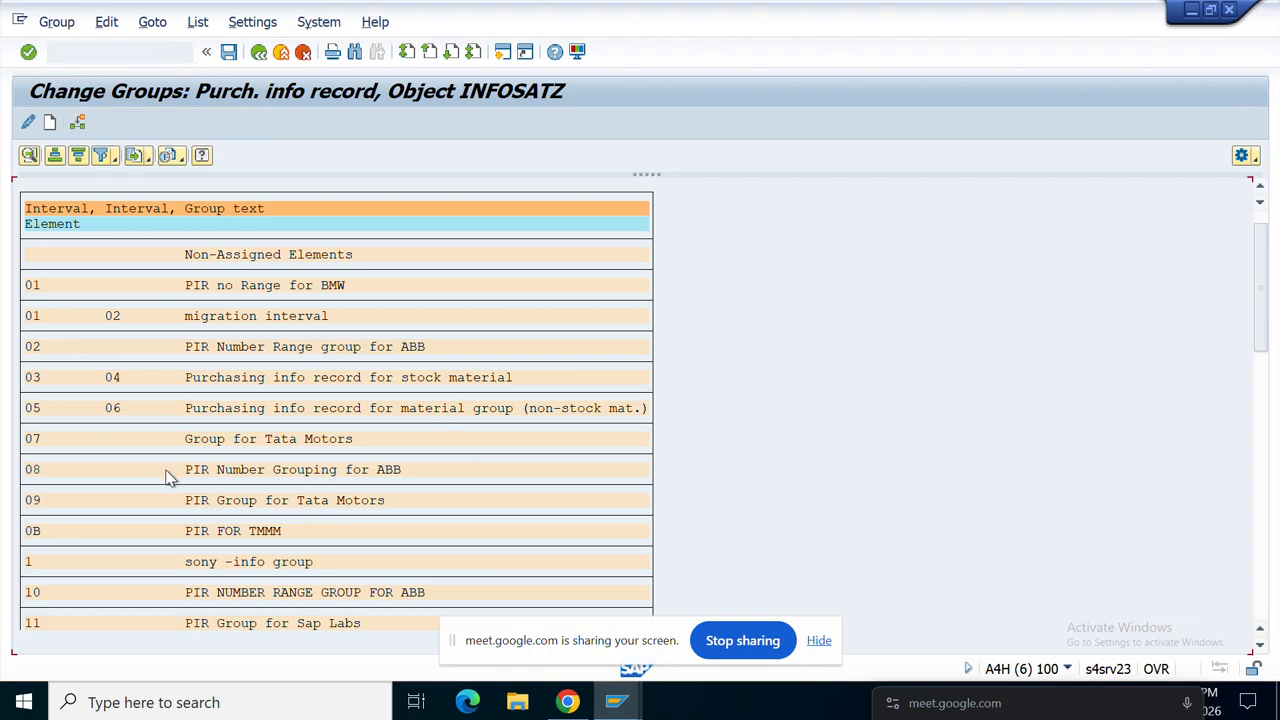
scroll(162, 500, "down", 1)
scroll(160, 515, "down", 3)
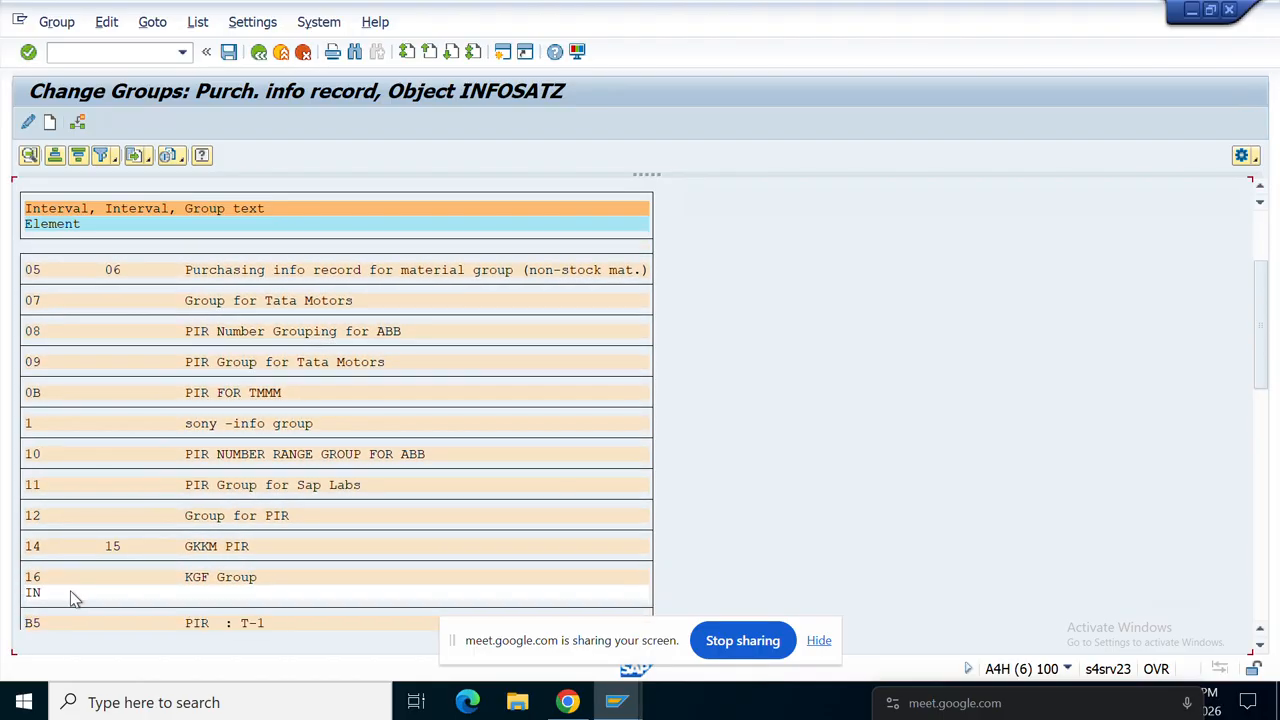
Step: Check the KGF Group interval starting at 18000, then return to the info record
double_click(33, 579)
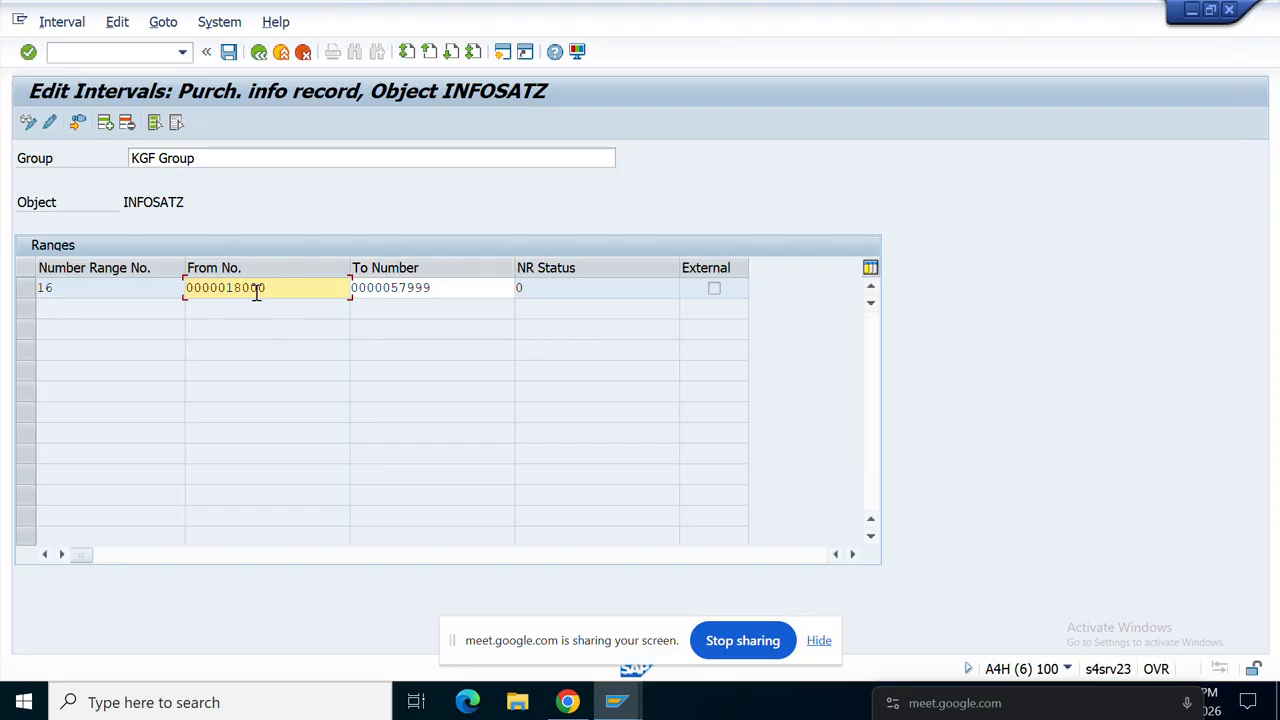
left_click_drag(264, 289, 213, 309)
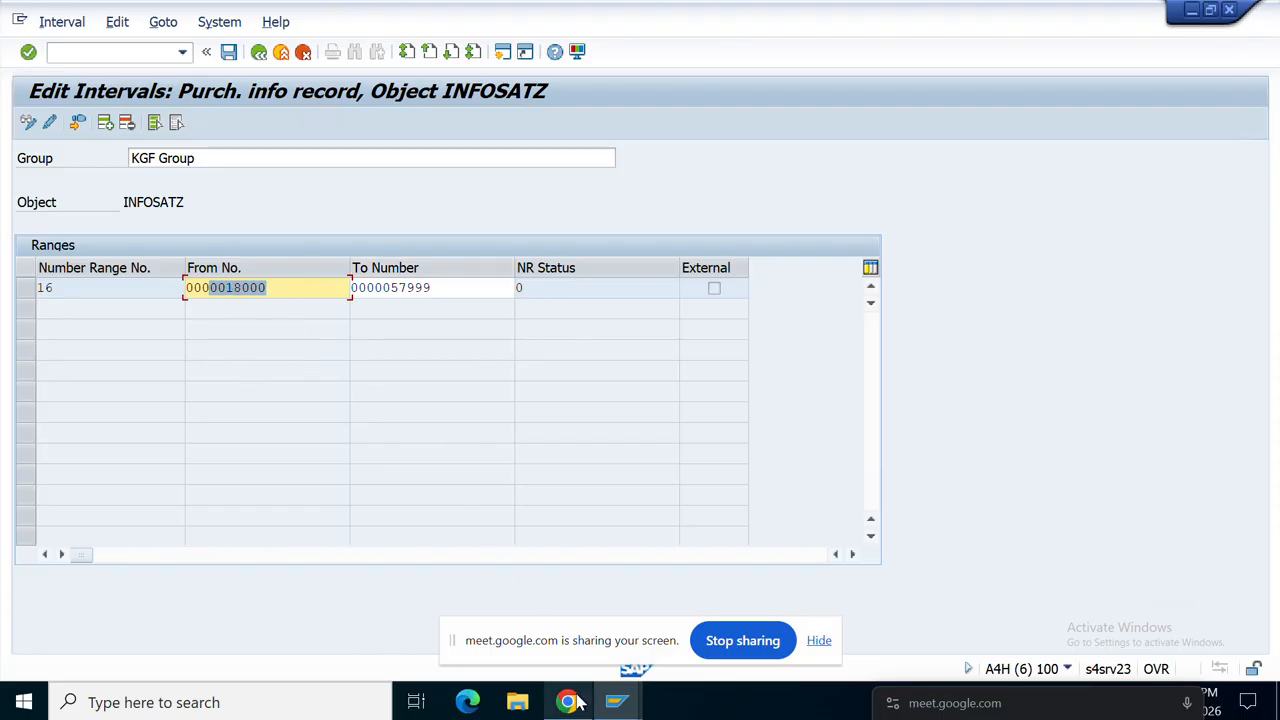
mouse_move(615, 700)
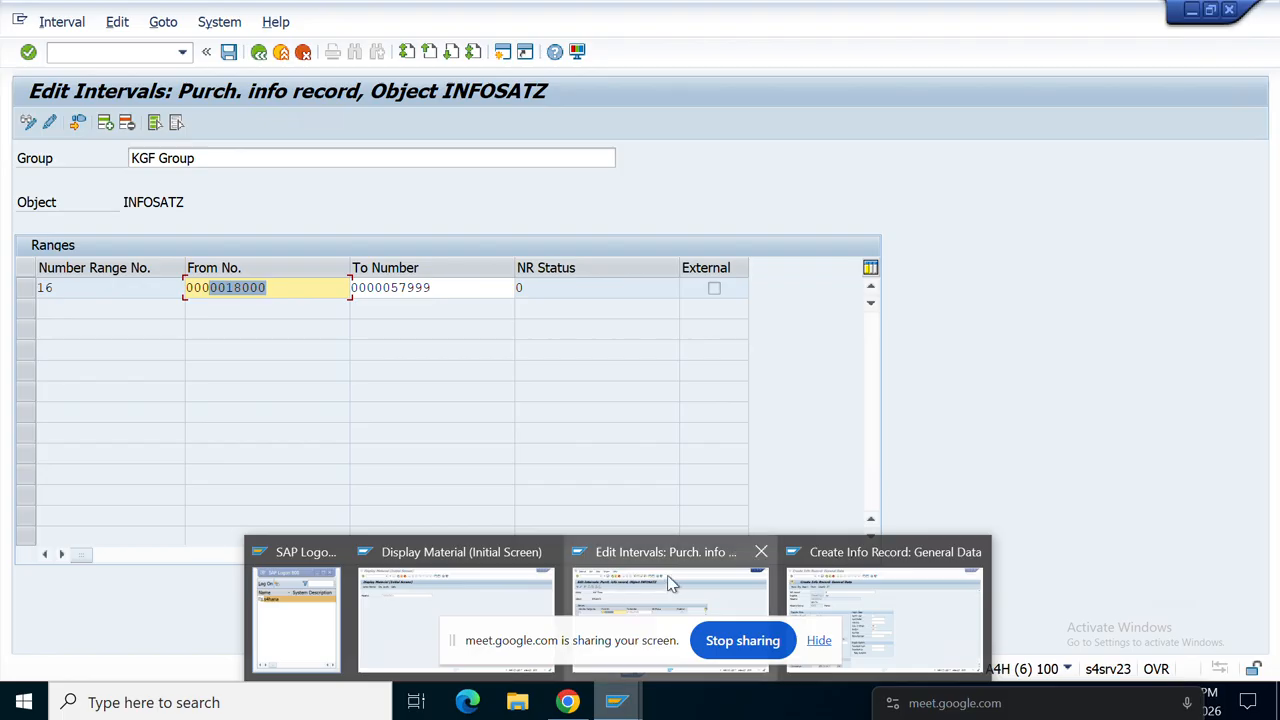
left_click(810, 580)
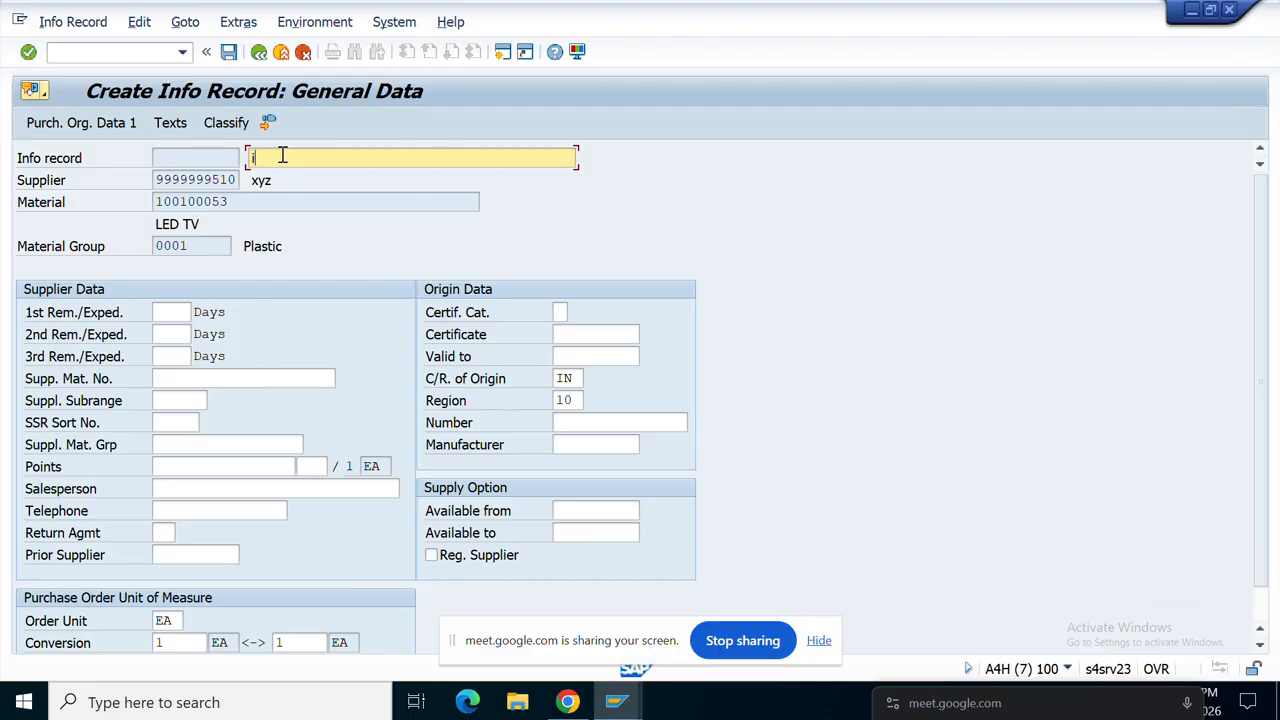
Step: Enter the info record description IN 16 nUMBER RANGE - 18000
left_click(283, 155)
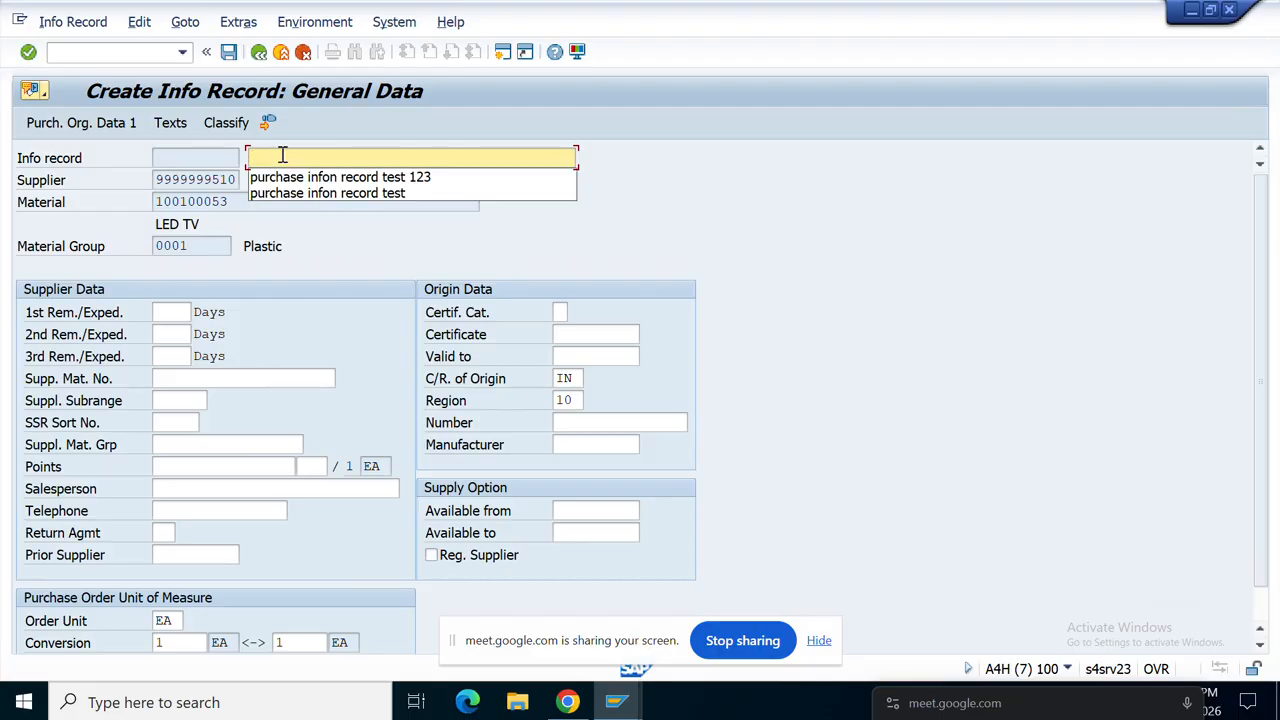
type("IN 16 NUMB")
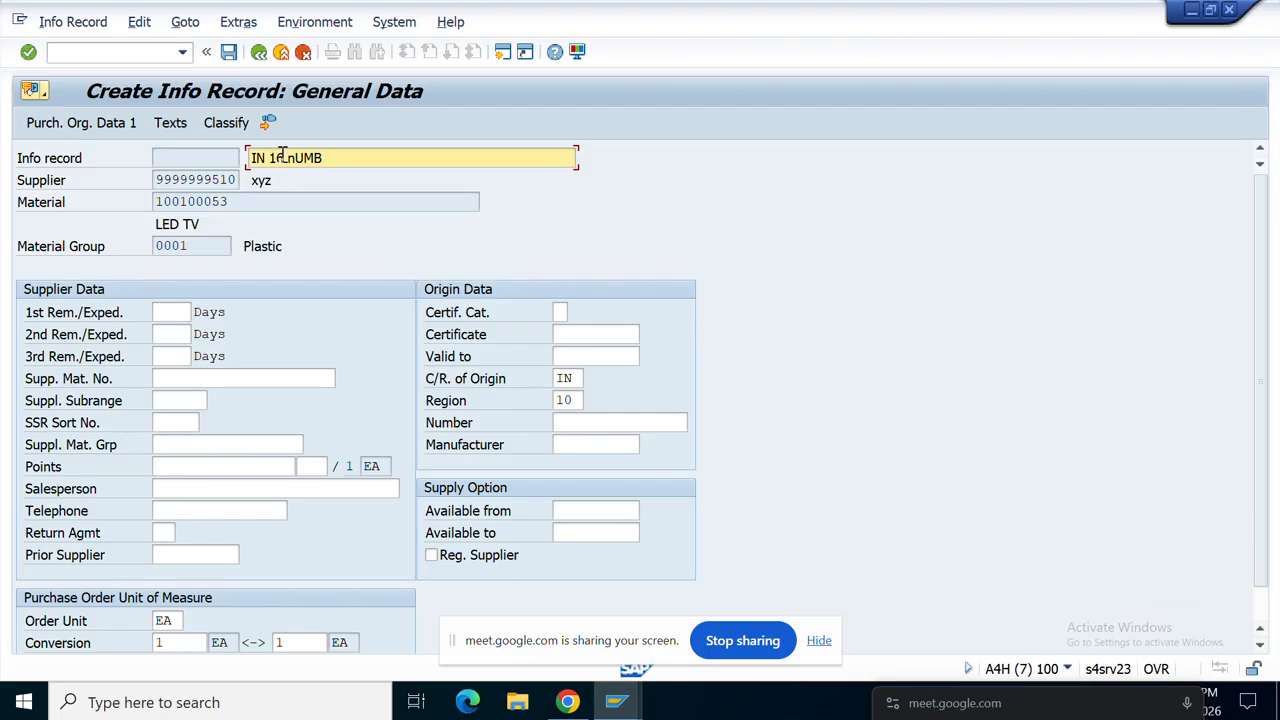
type("NGE - 18000")
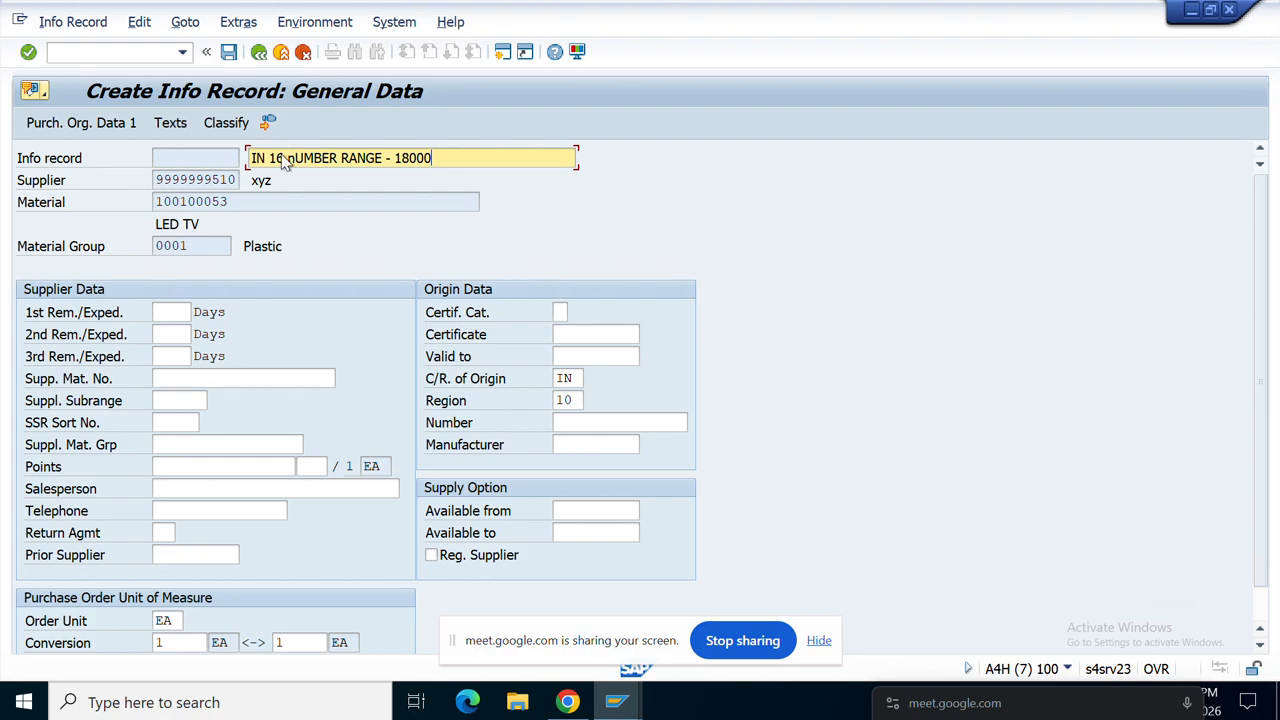
key("Return")
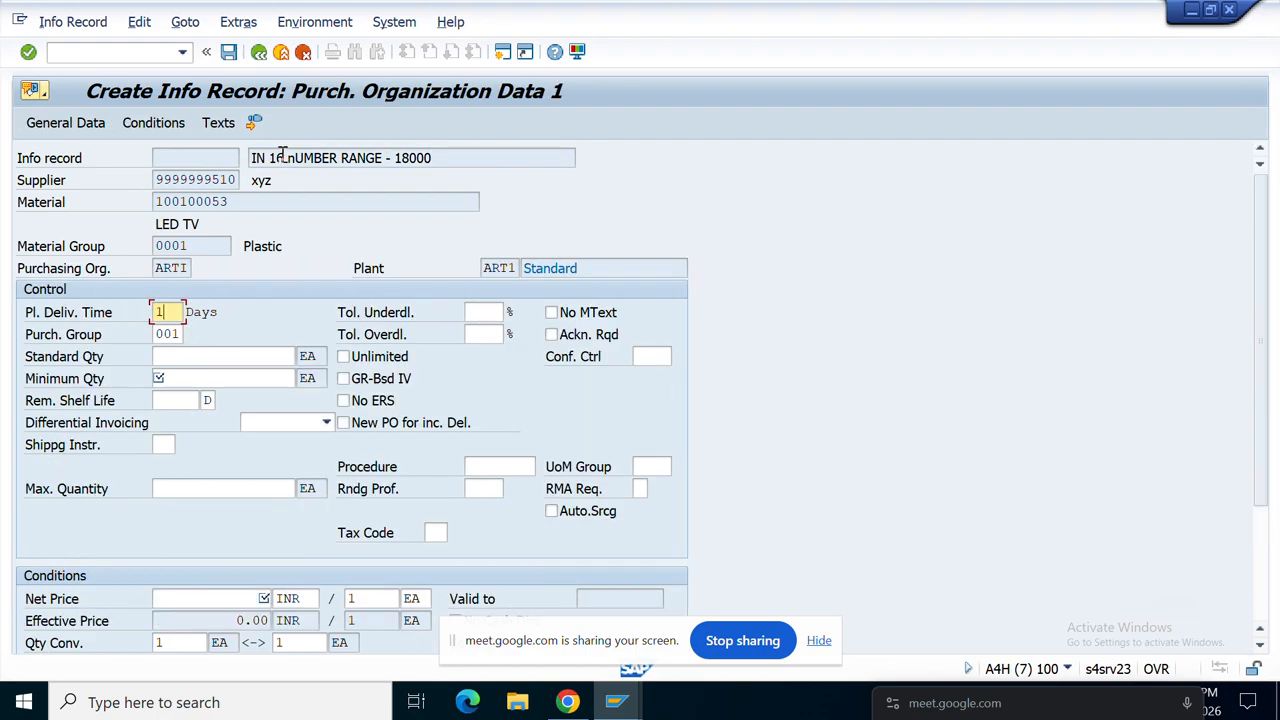
Step: Set planned delivery time 11, minimum quantity 111, net price 111, and standard quantity 1111
type("11")
key("Return")
type("111")
key("Return")
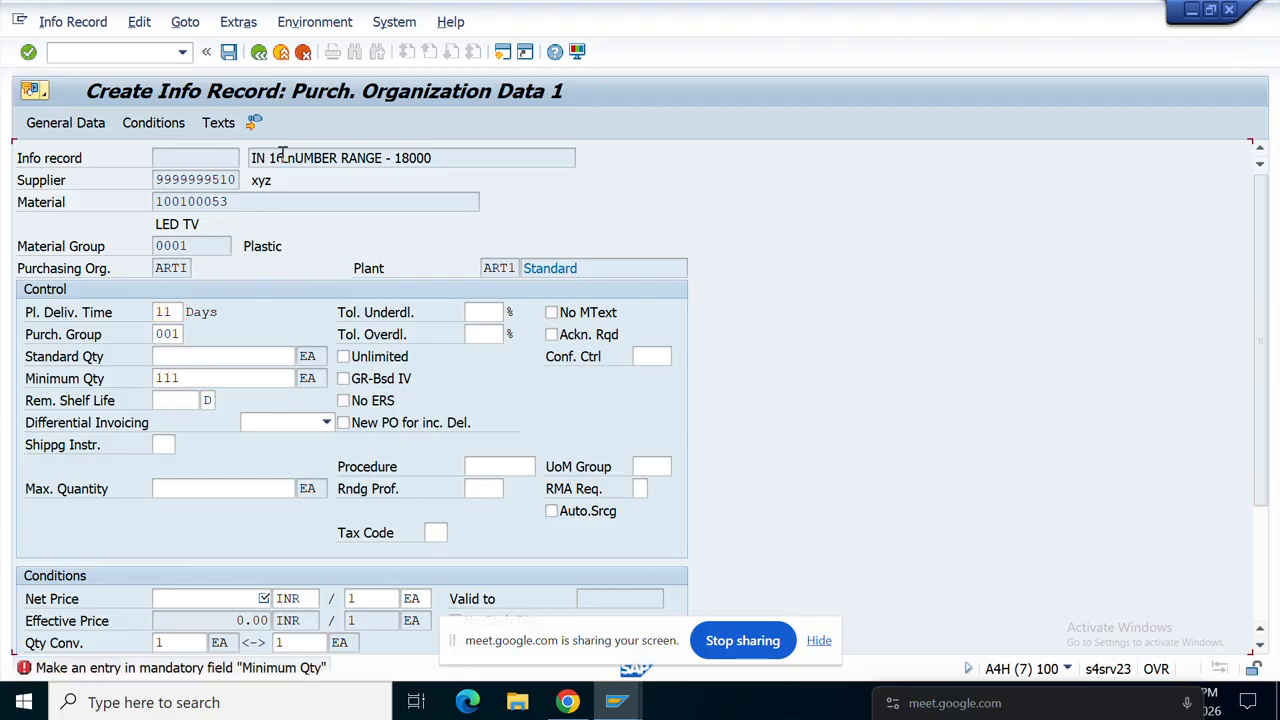
type("111")
key("Return")
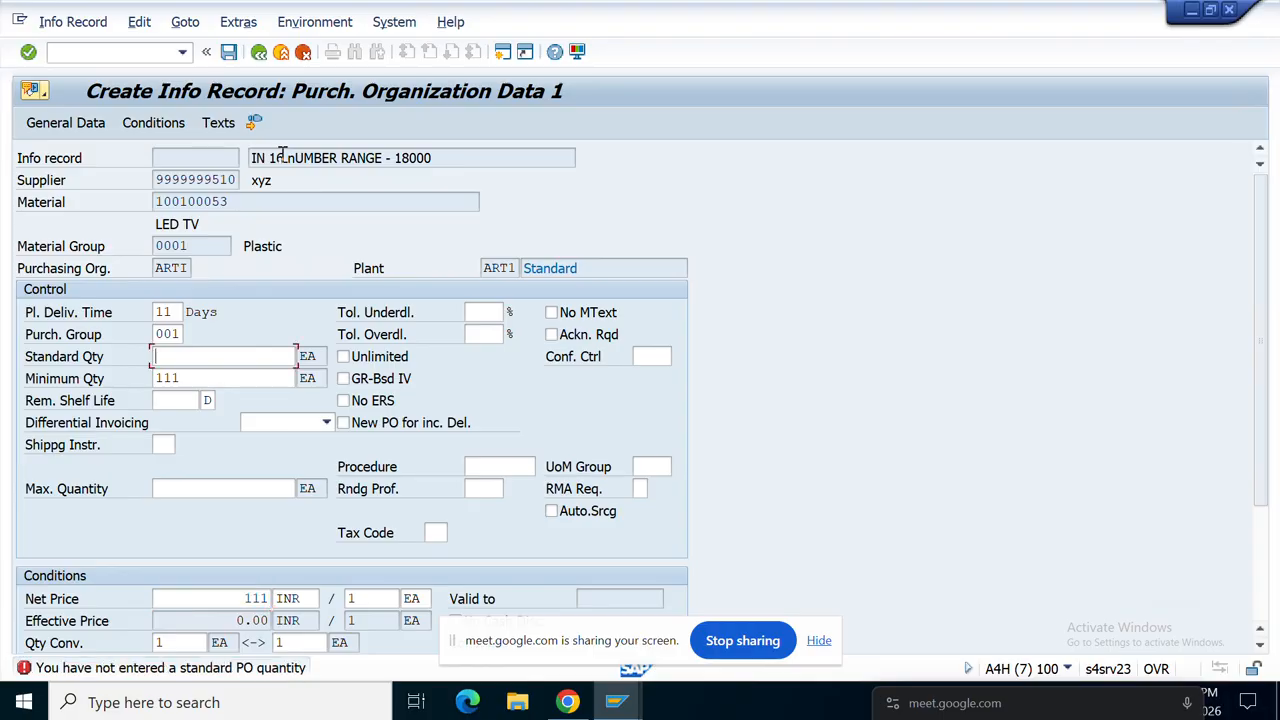
type("11")
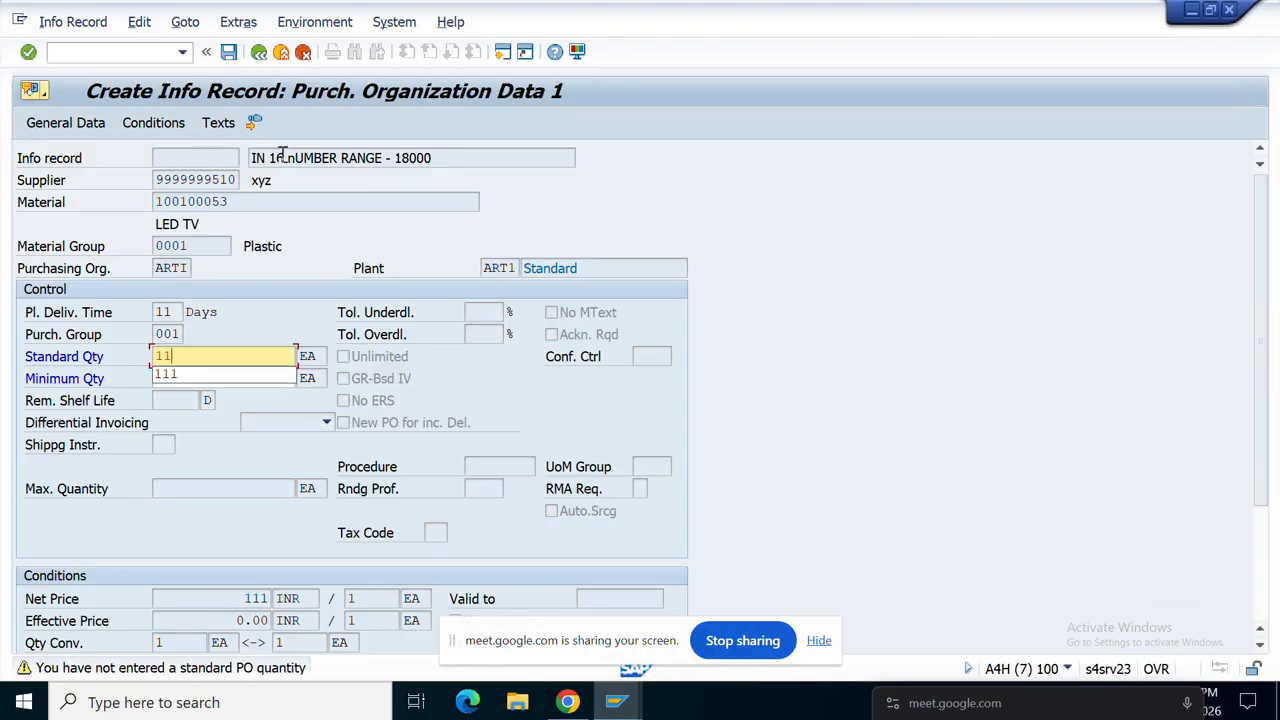
key("Return")
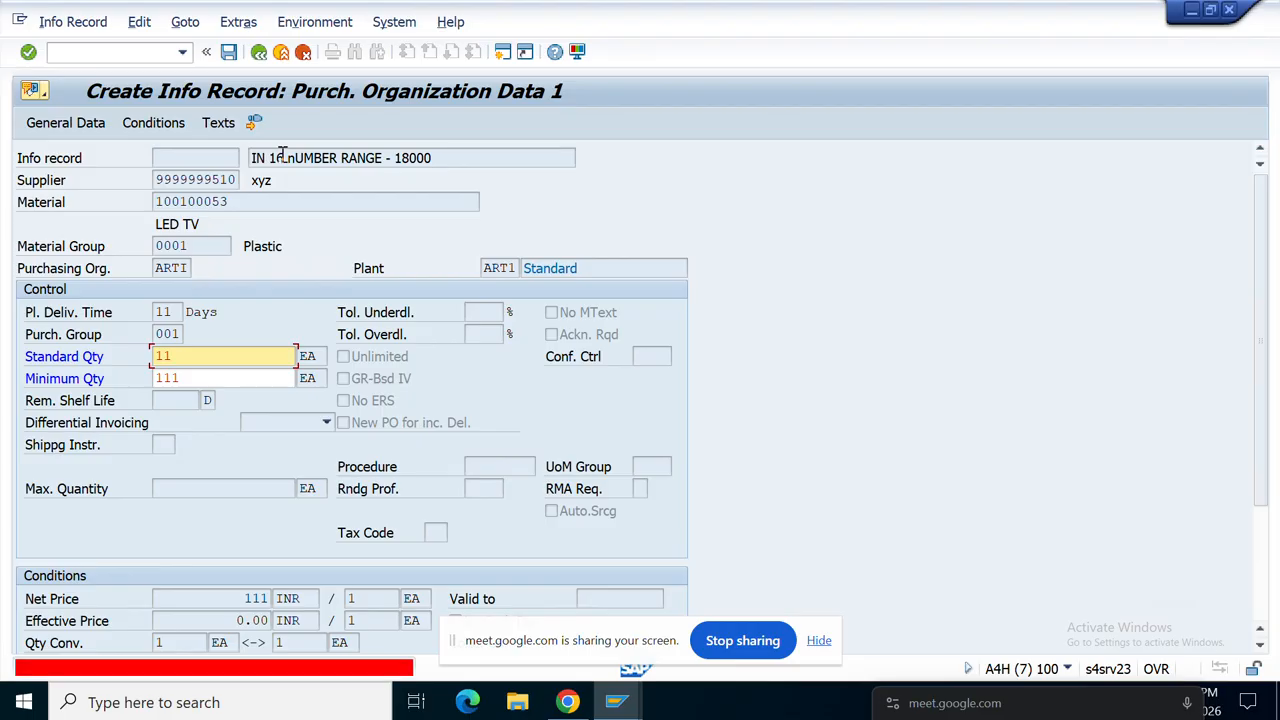
left_click(197, 359)
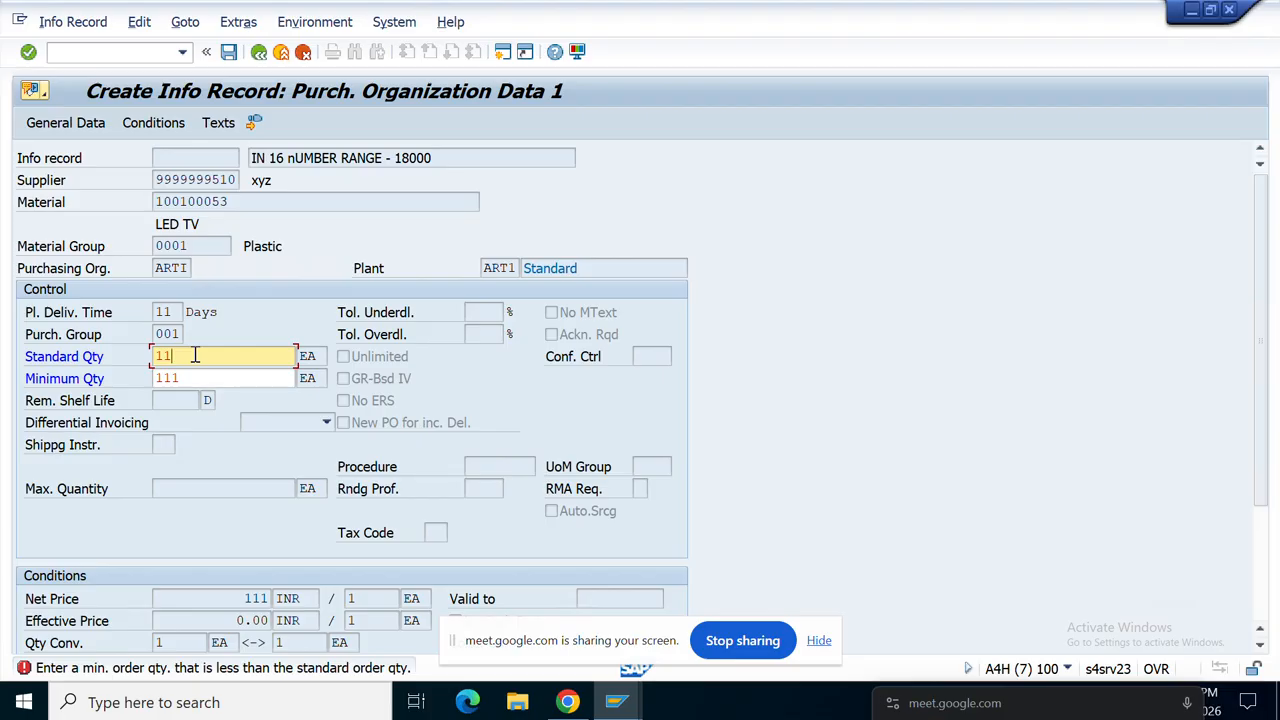
type("11")
key("Return")
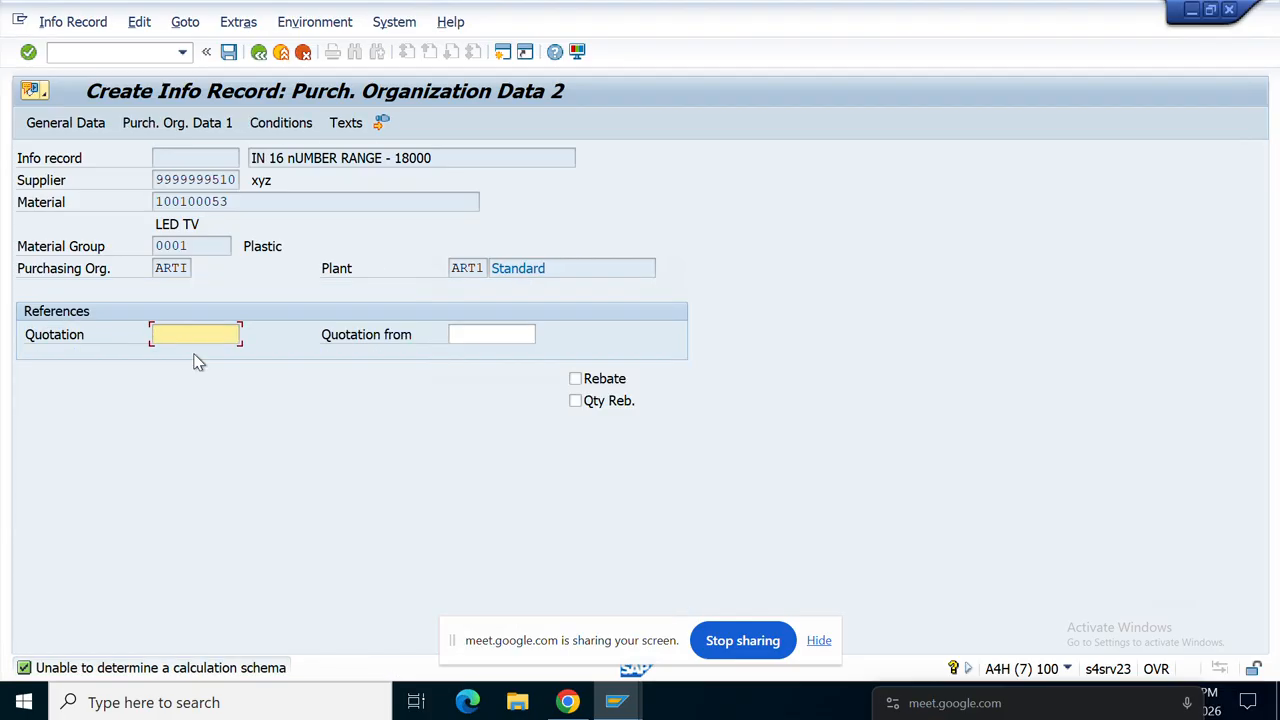
Step: Glance at the KGF Group intervals, then advance the info record to its texts
left_click(186, 158)
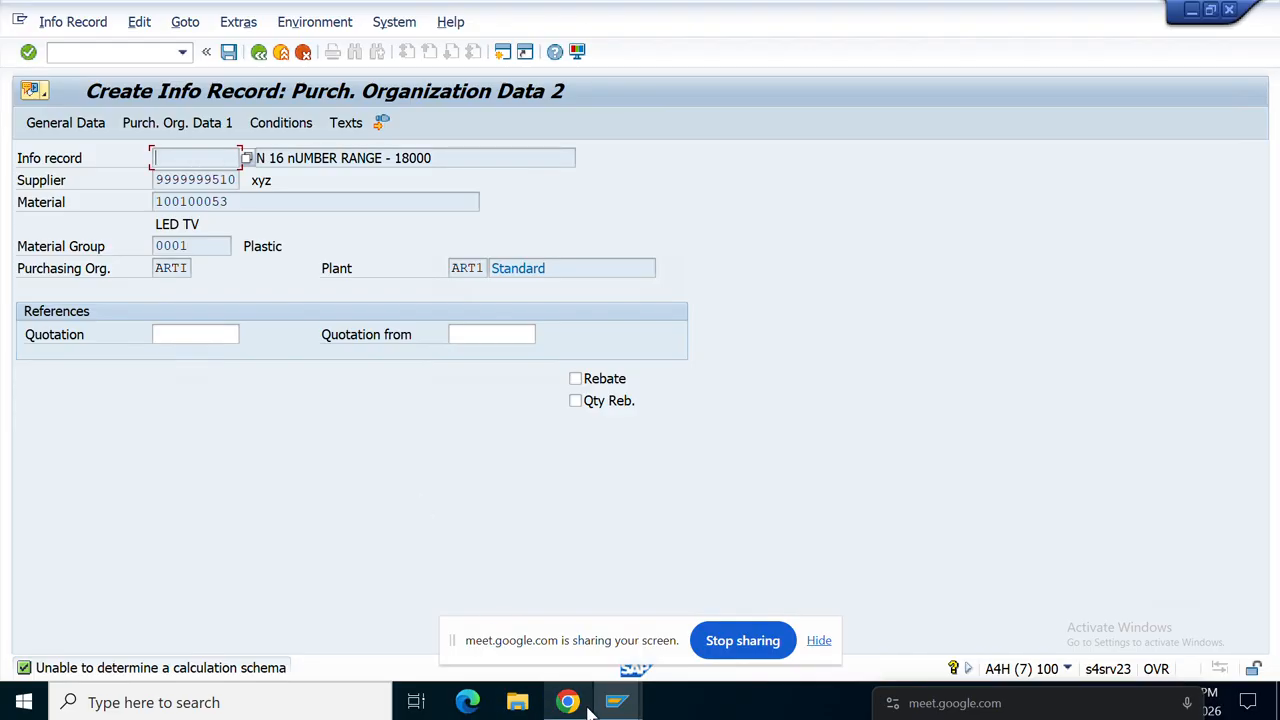
mouse_move(613, 708)
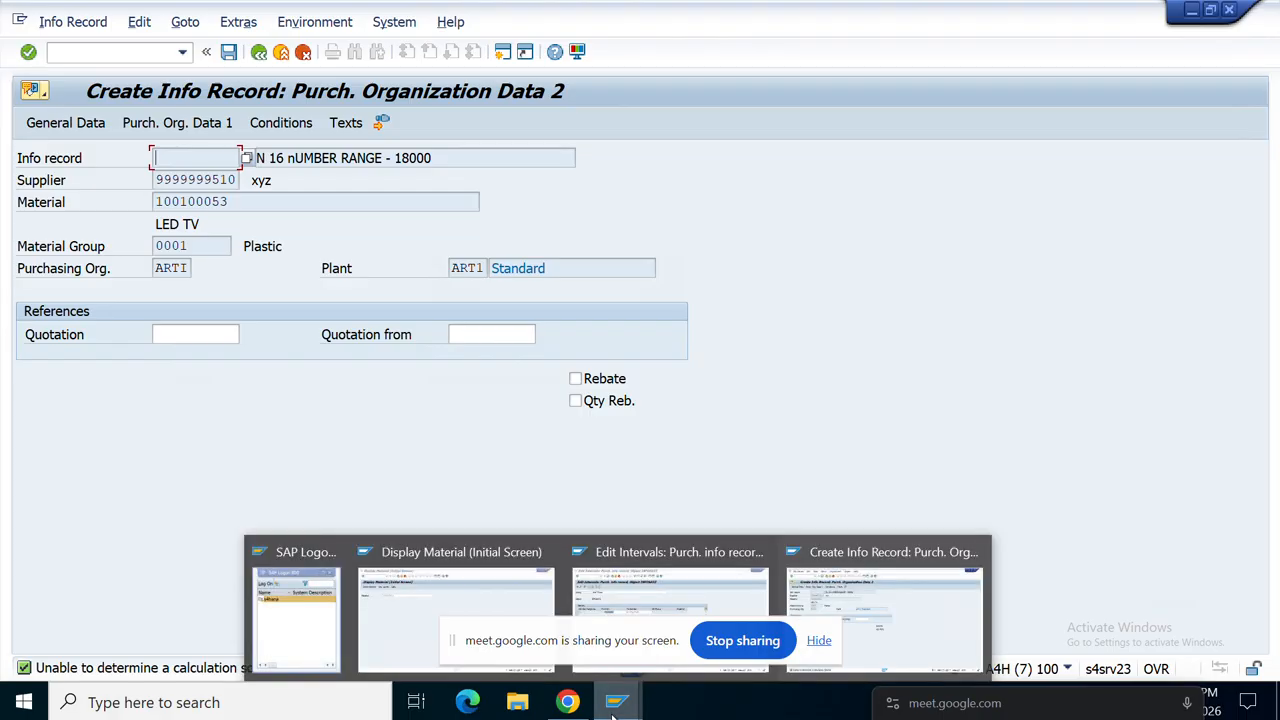
left_click(655, 580)
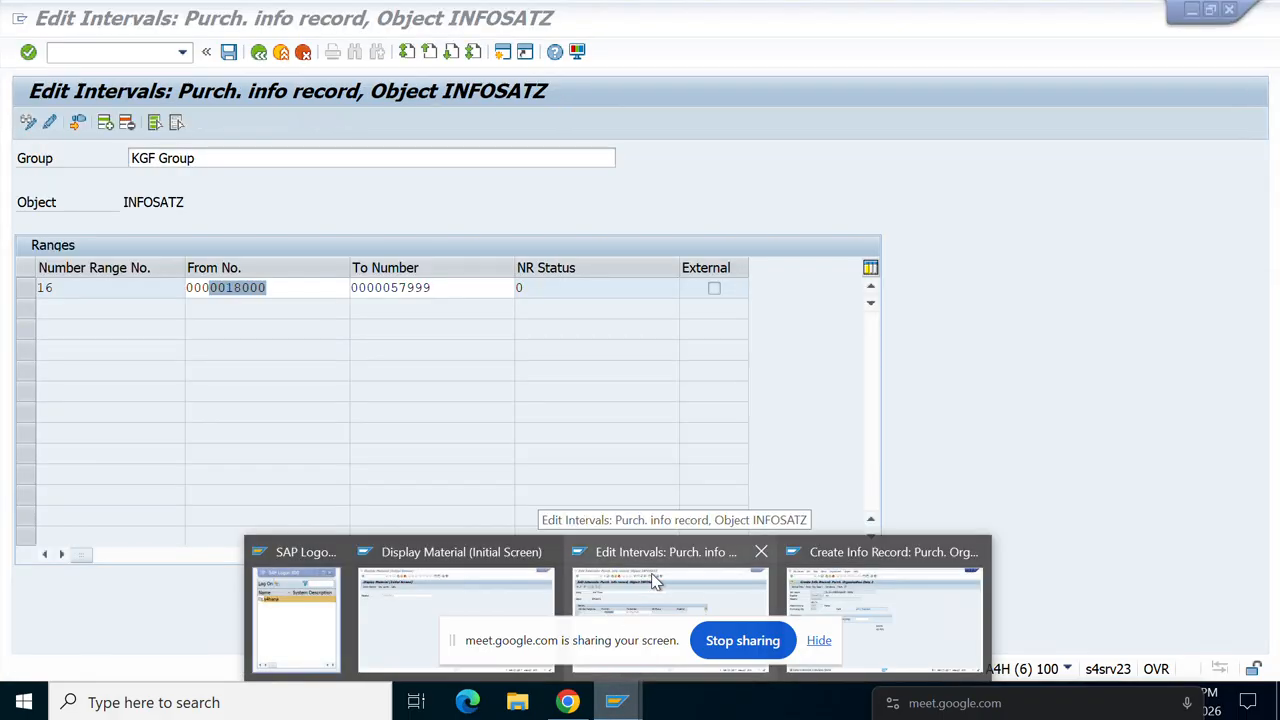
left_click(864, 606)
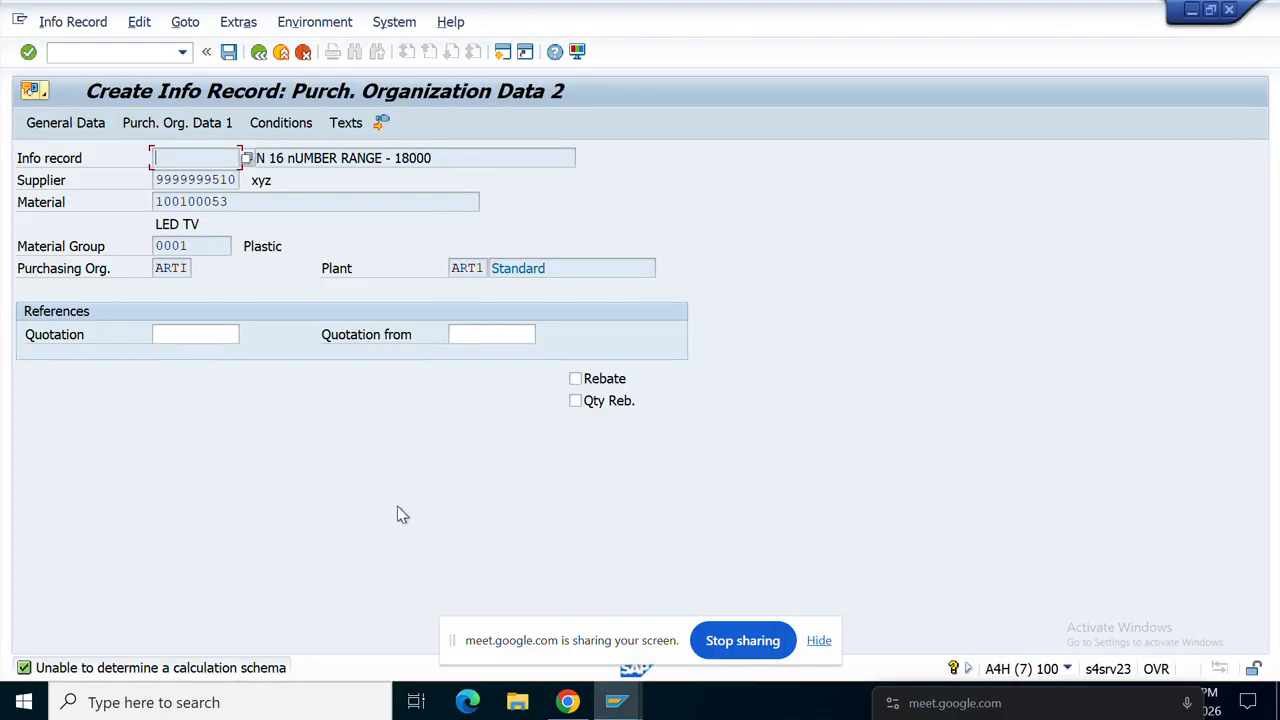
key("Return")
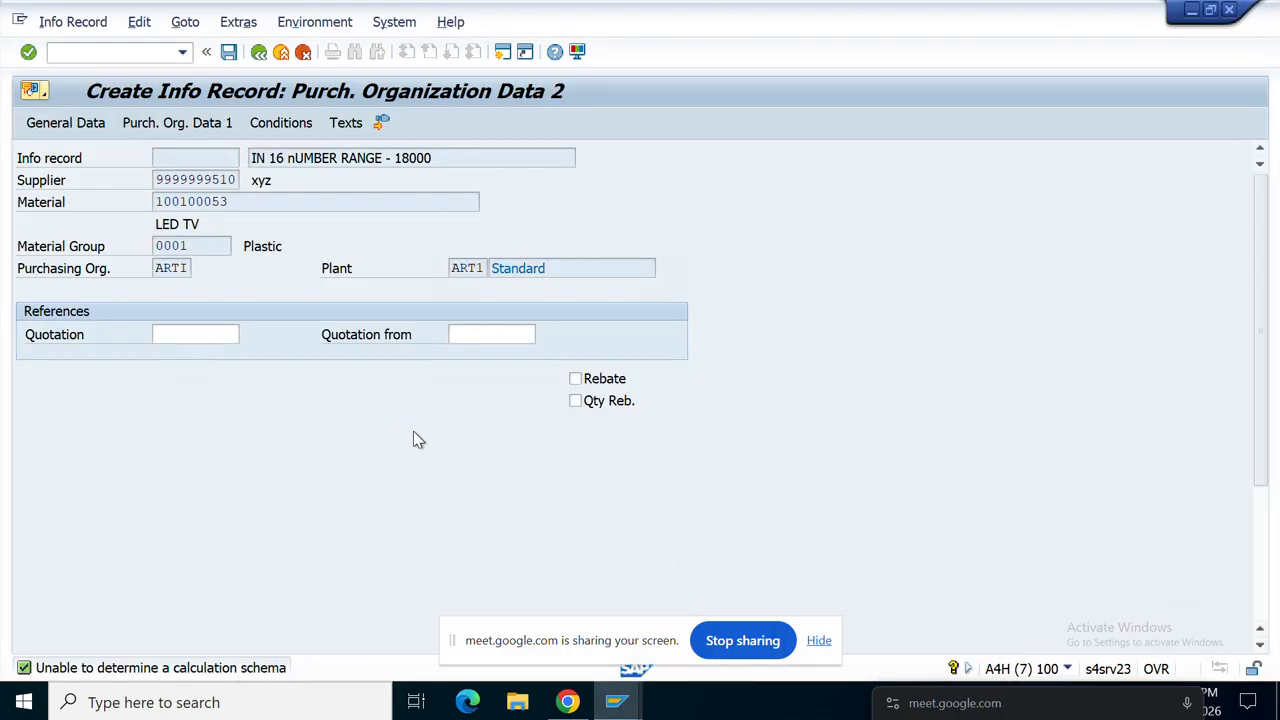
Step: Write the info memo KGF GROUP and save the purchasing info record
left_click(415, 431)
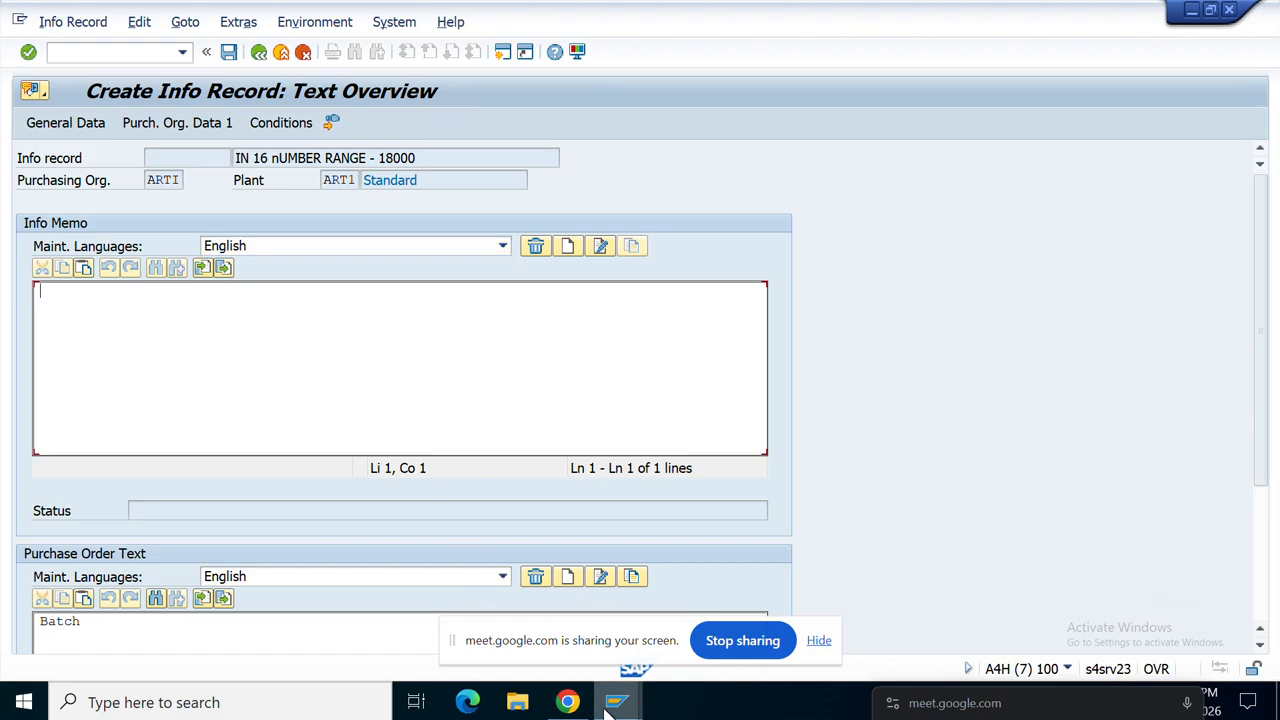
mouse_move(612, 700)
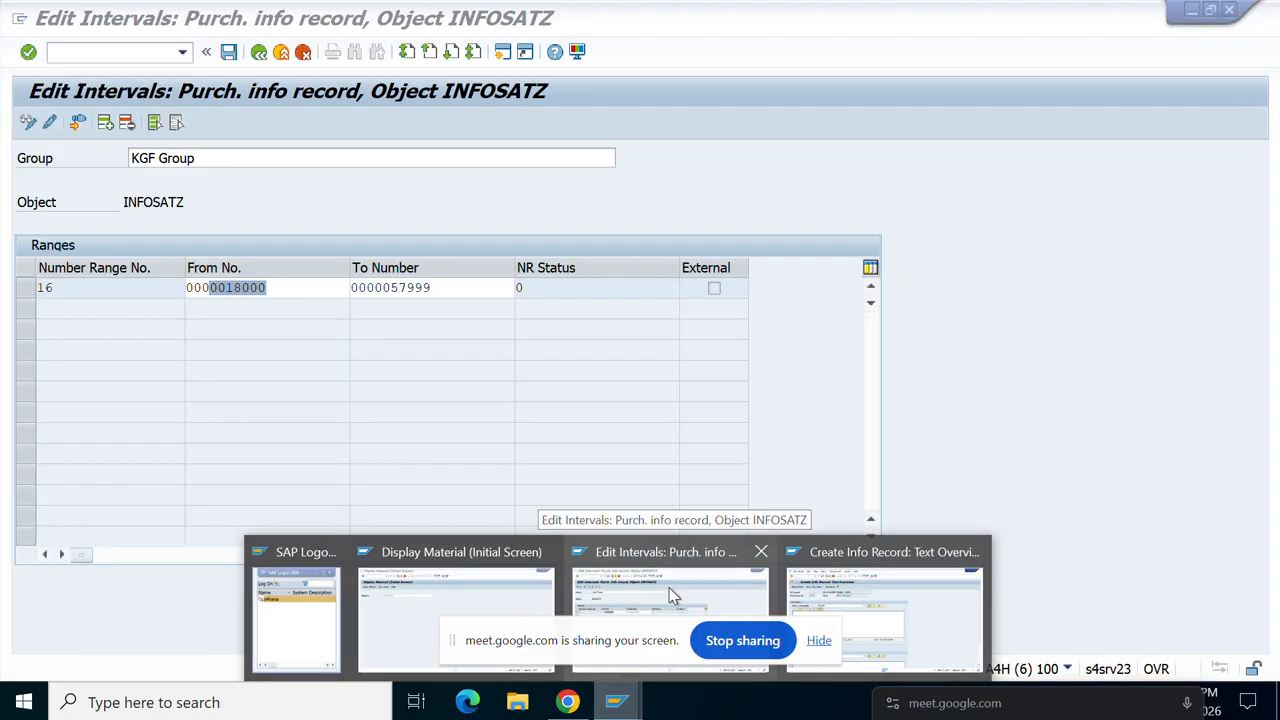
left_click(672, 595)
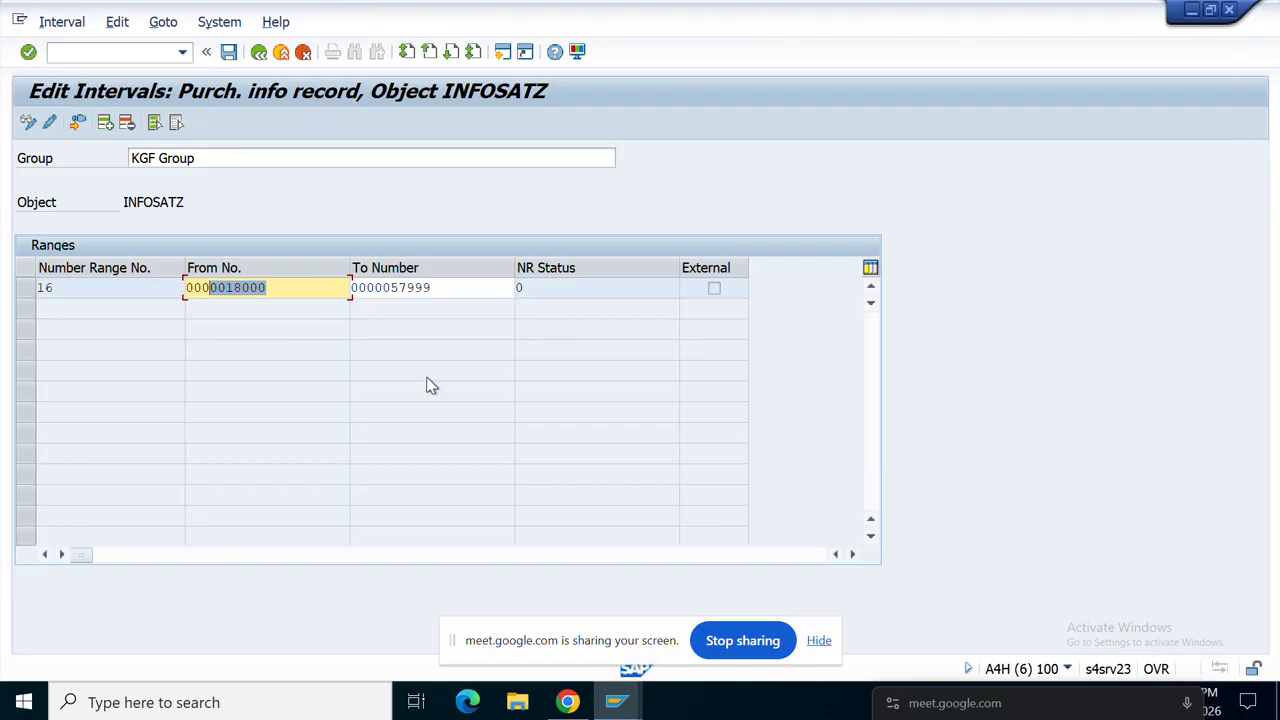
left_click(614, 700)
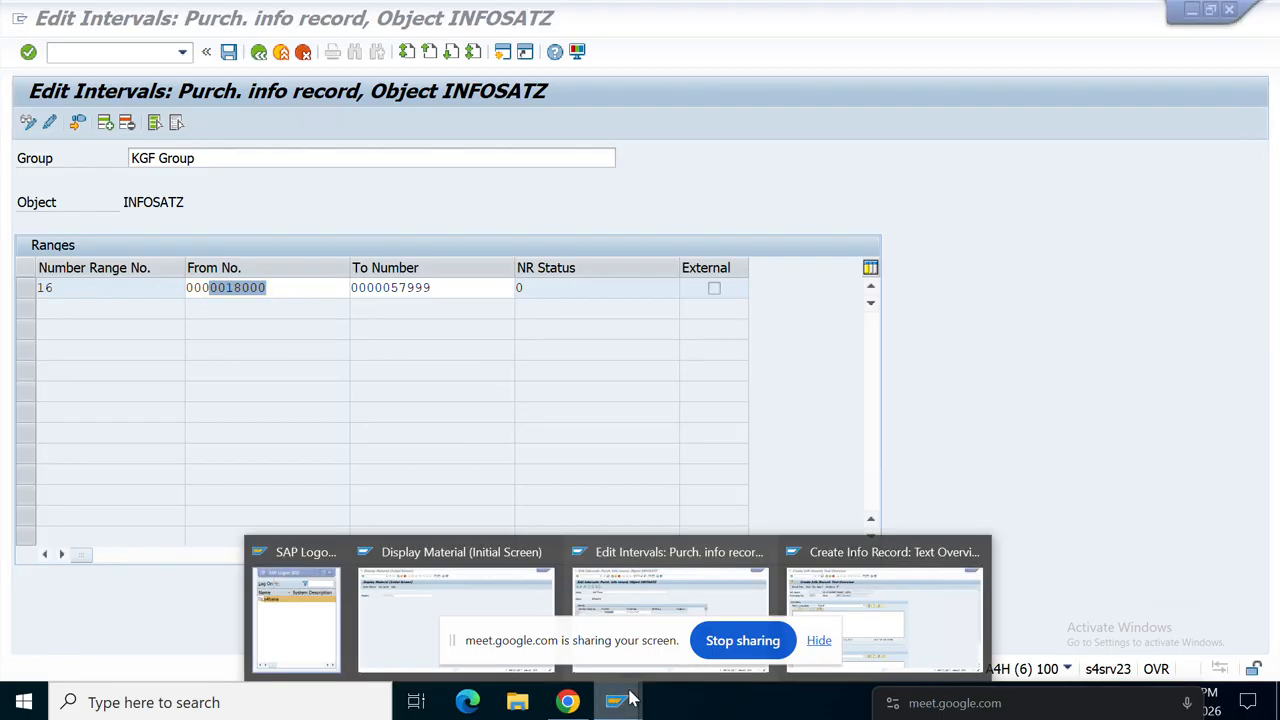
left_click(898, 627)
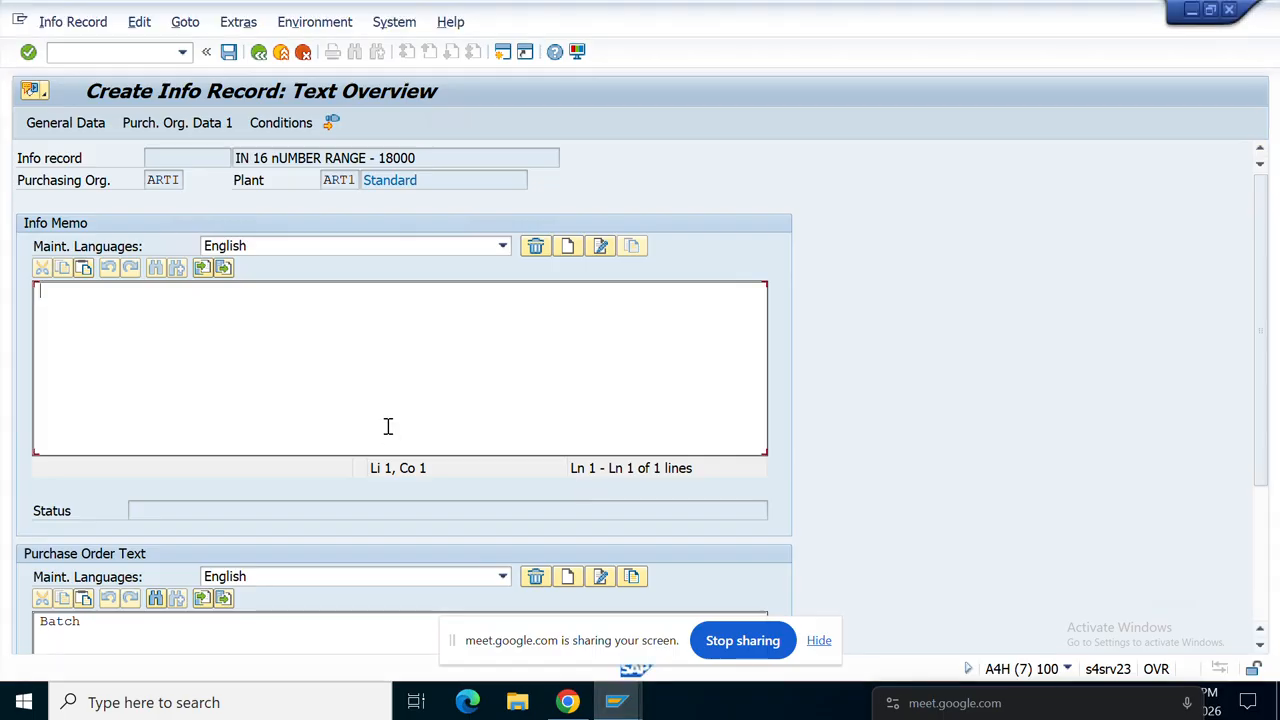
type("KGF GROUP")
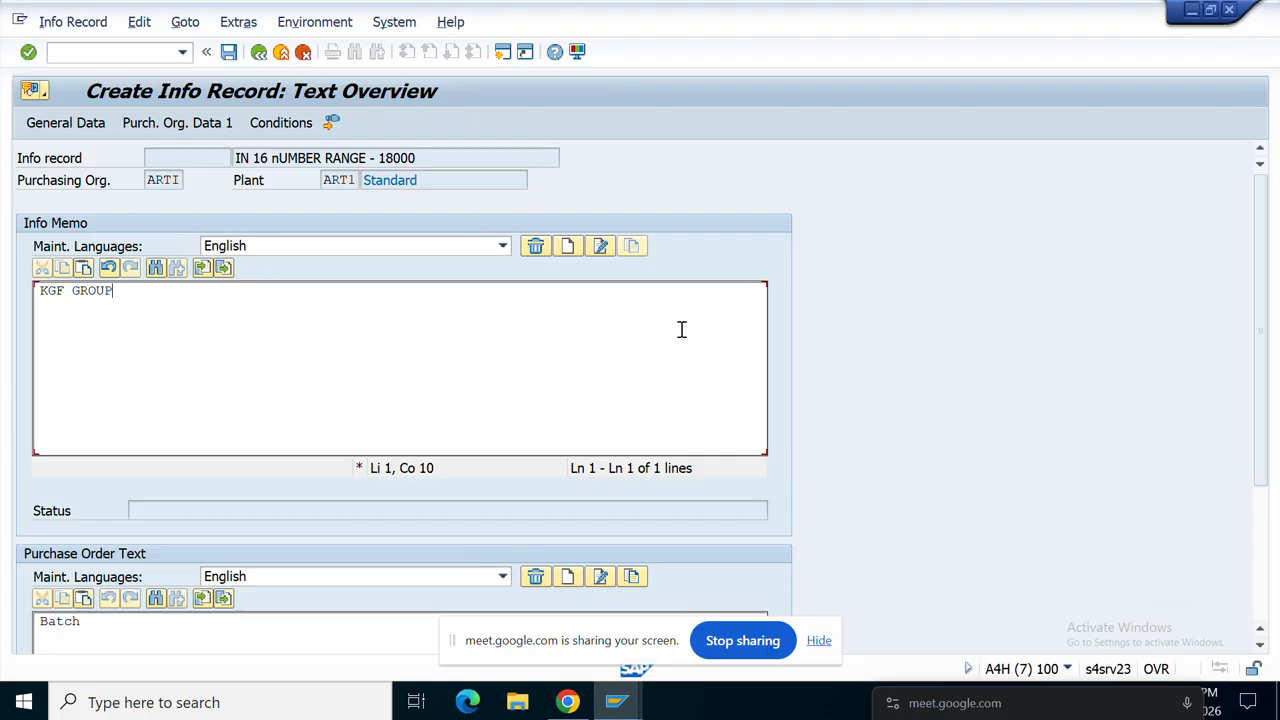
left_click(703, 174)
left_click(703, 175)
key("F3")
key("Return")
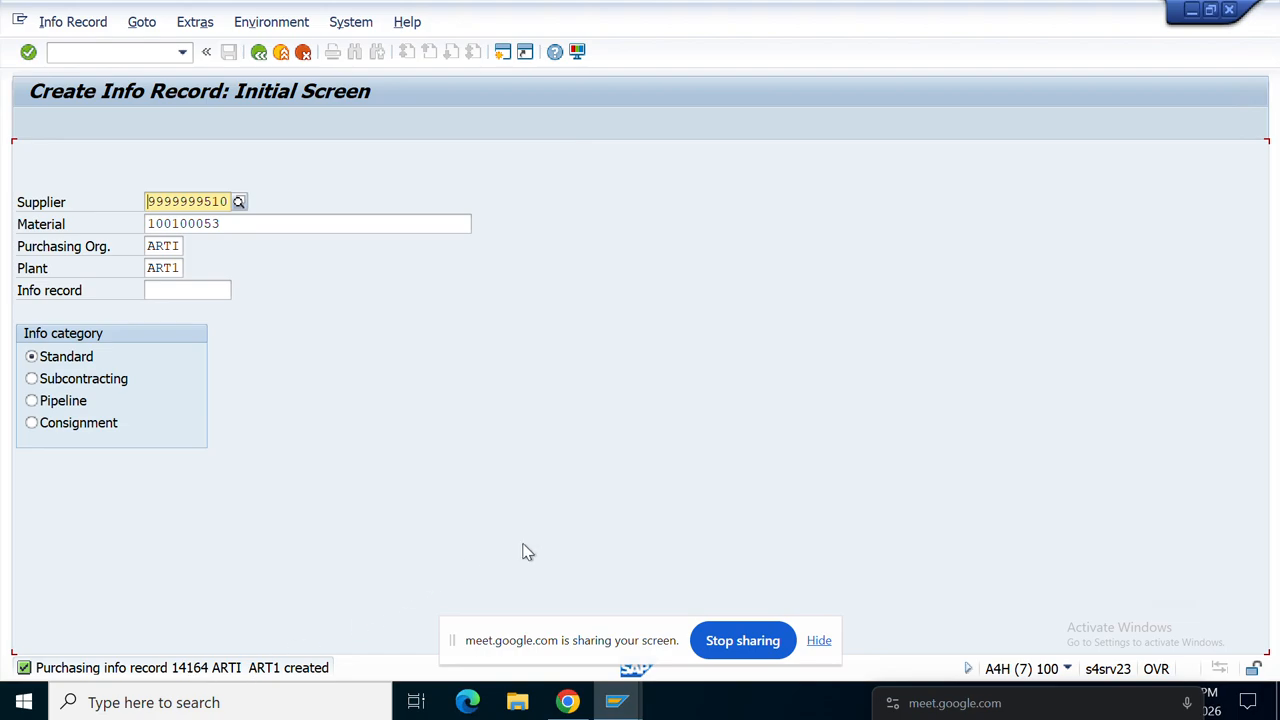
Step: Check the KGF Group interval's upper limit and go back to the groups list
mouse_move(620, 706)
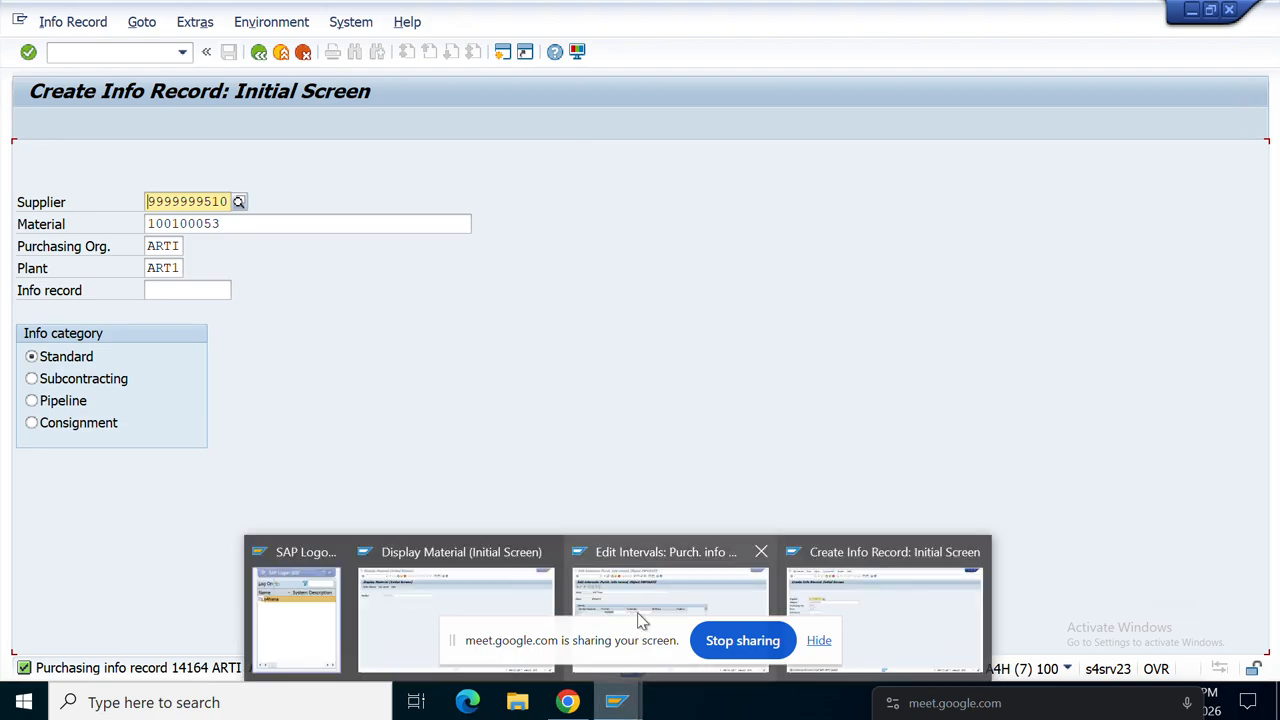
left_click(655, 590)
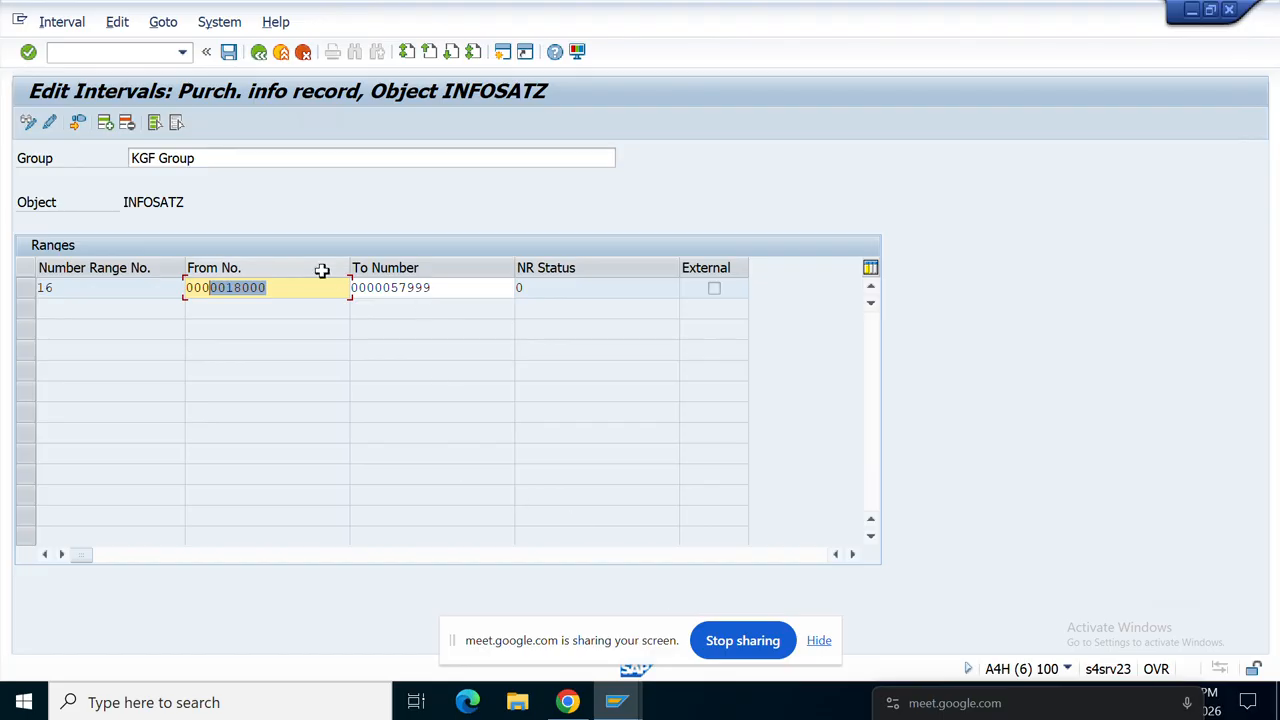
left_click(432, 290)
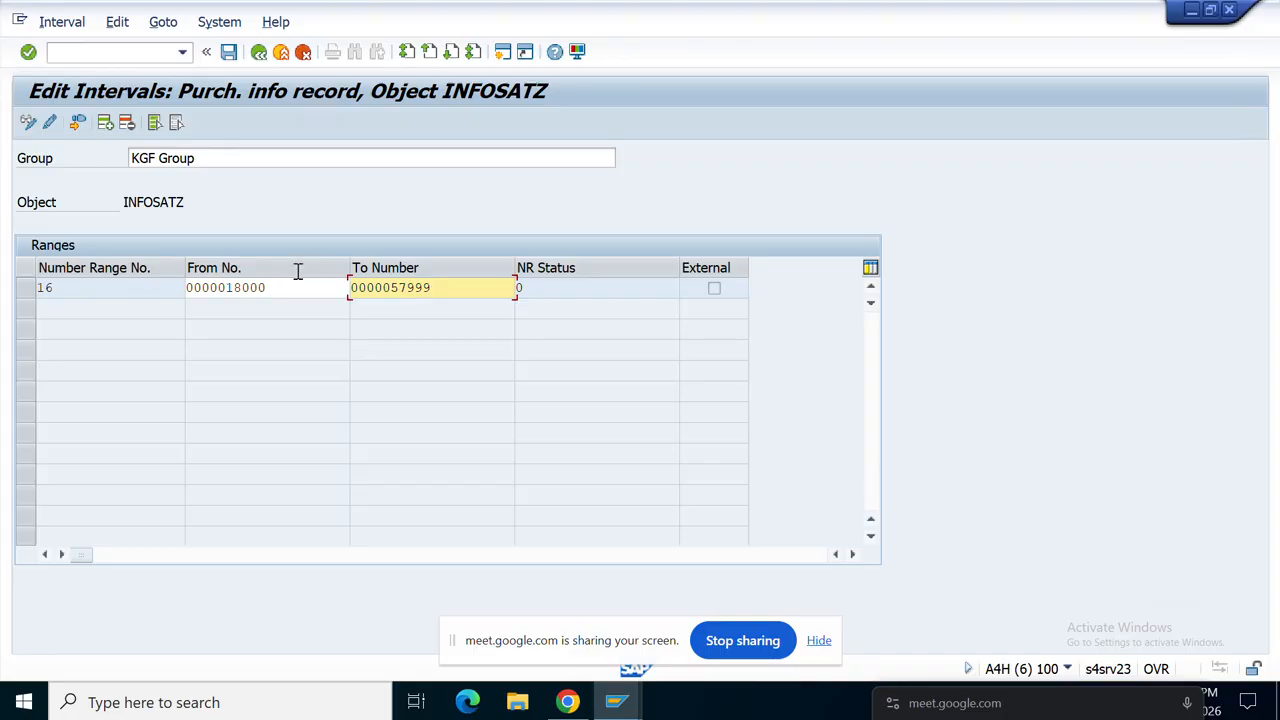
left_click(259, 52)
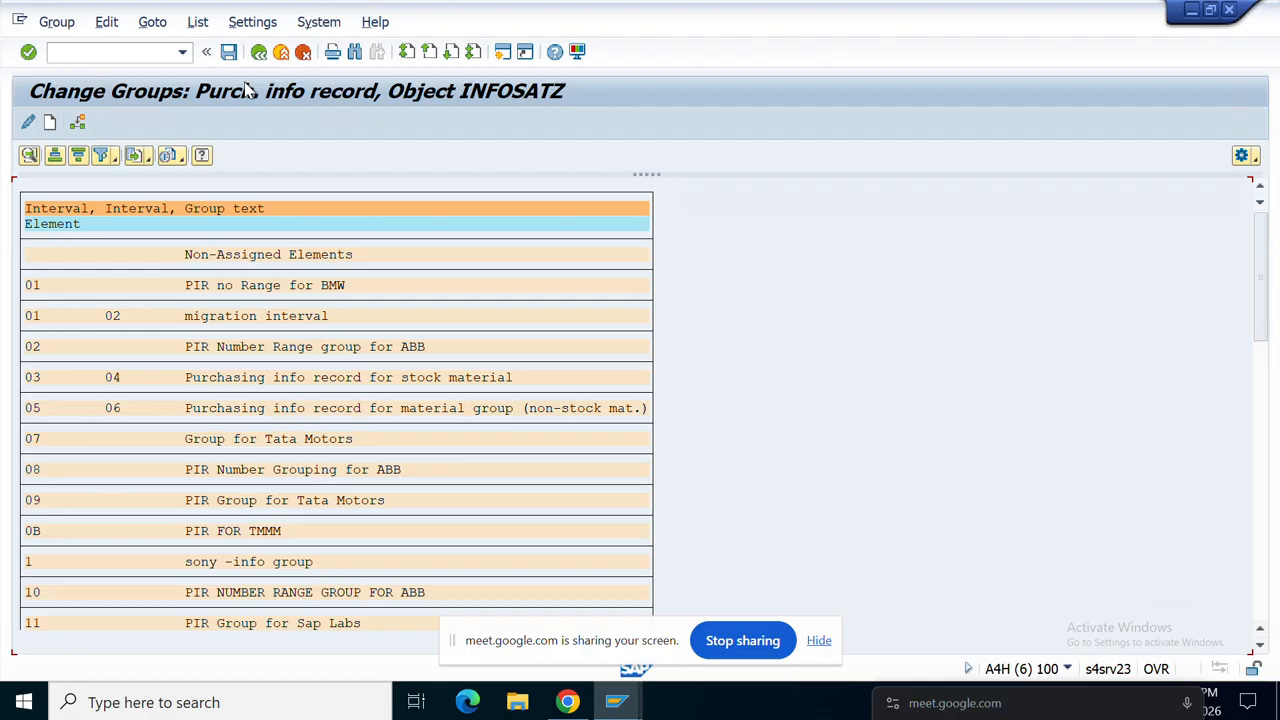
Step: Open the intervals of the TL group, PIR Group for Tata Motors
scroll(153, 425, "down", 4)
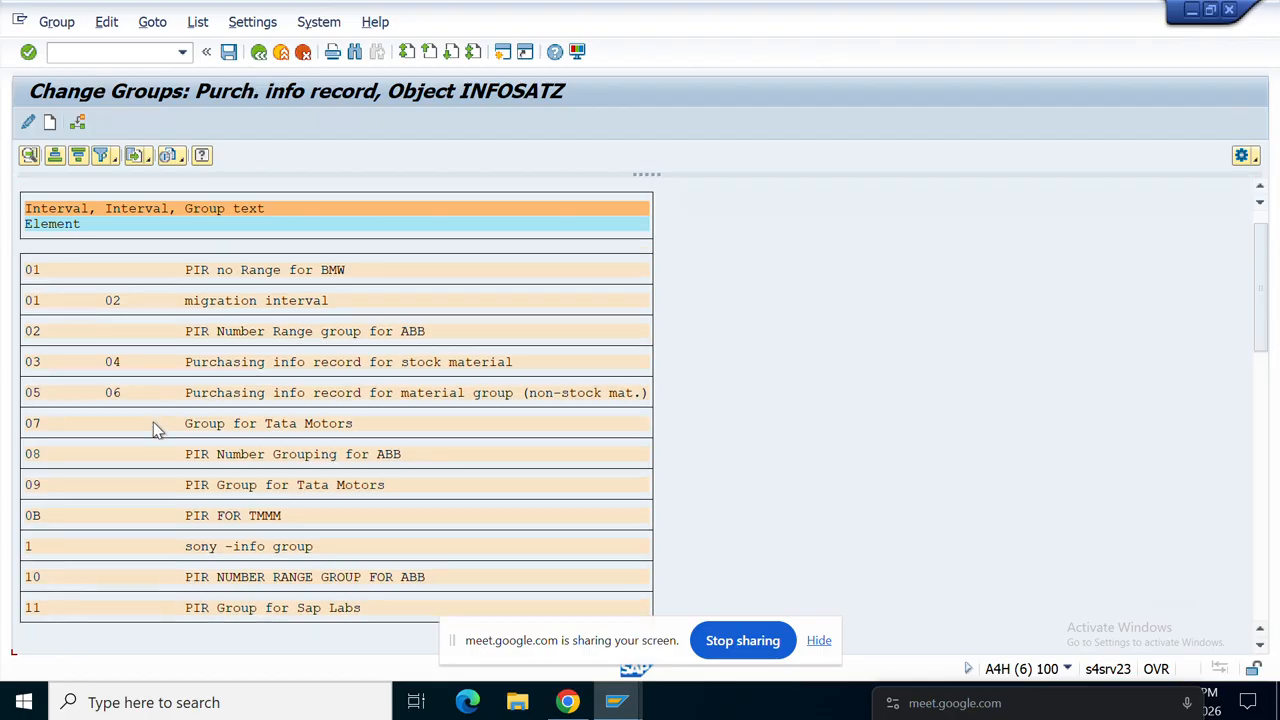
scroll(153, 425, "down", 5)
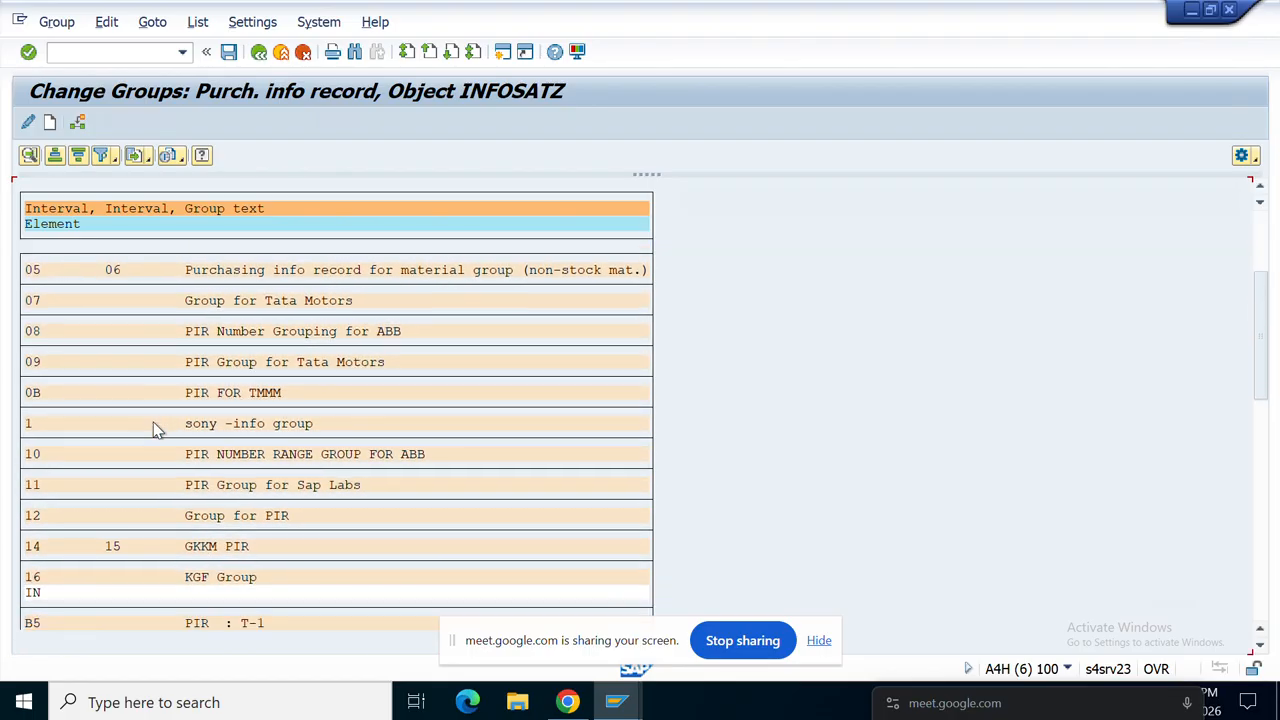
scroll(155, 429, "down", 6)
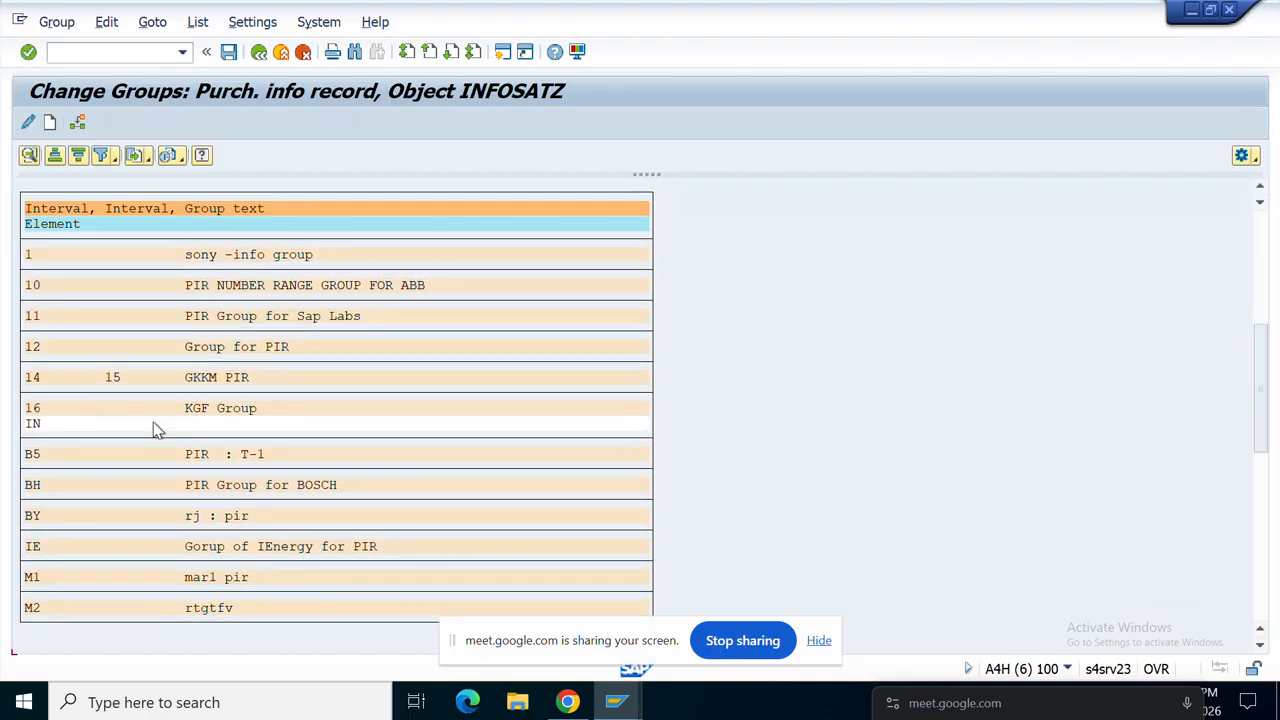
scroll(153, 422, "down", 4)
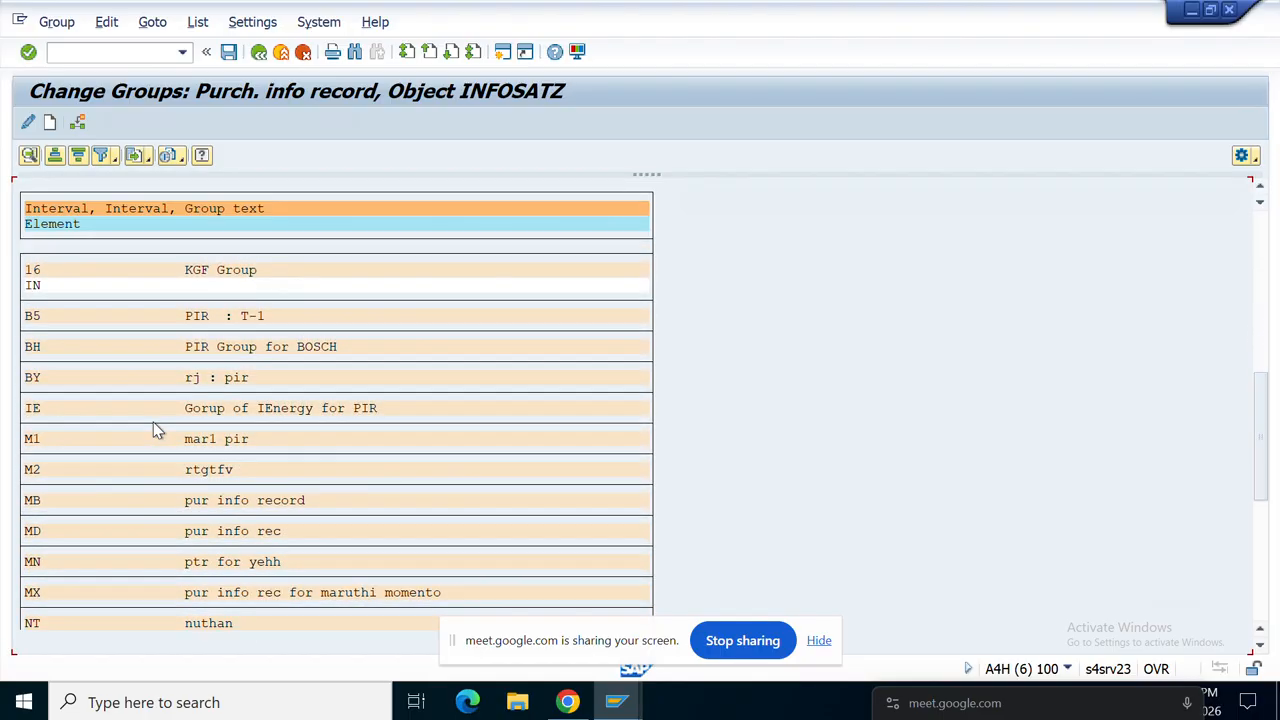
scroll(156, 430, "down", 6)
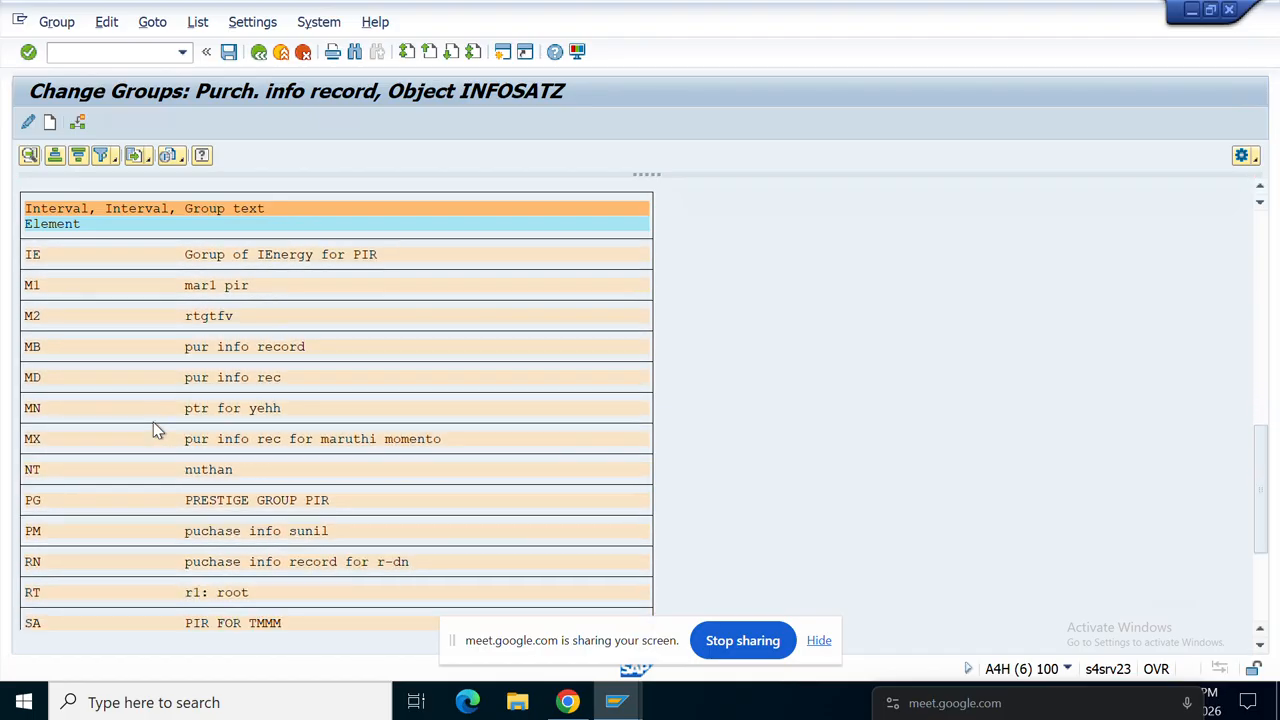
scroll(153, 422, "down", 2)
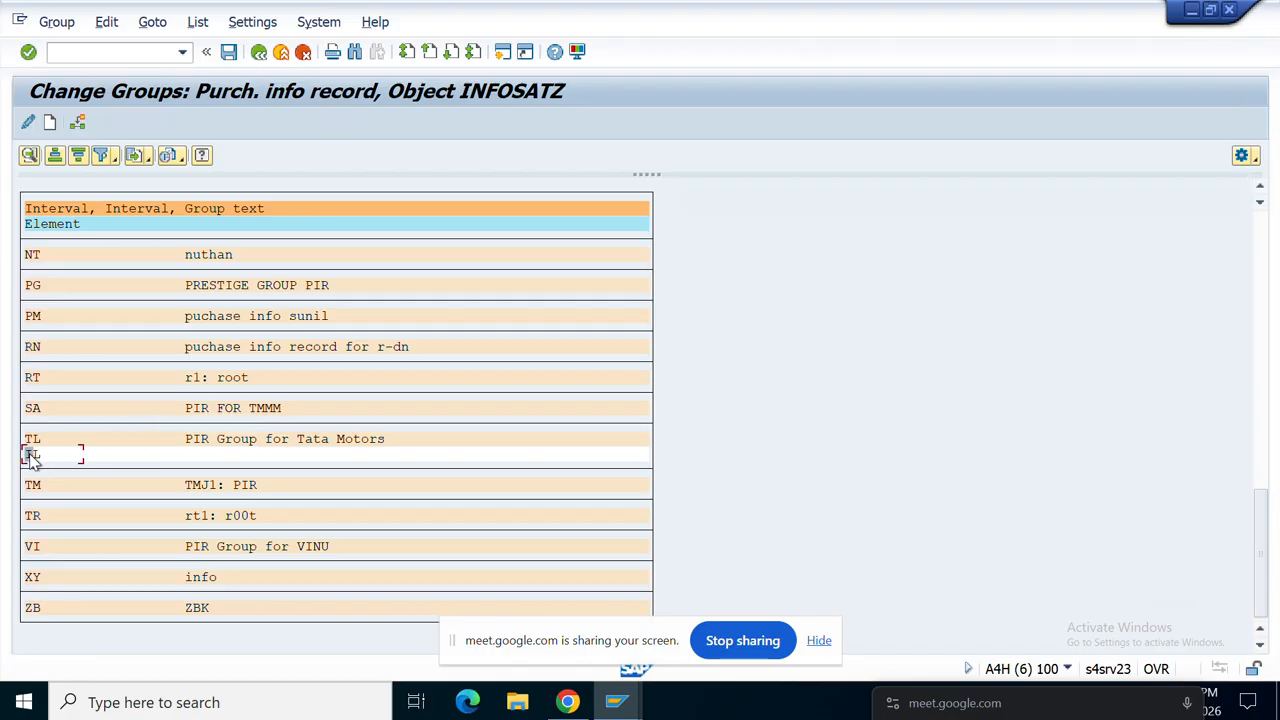
double_click(31, 455)
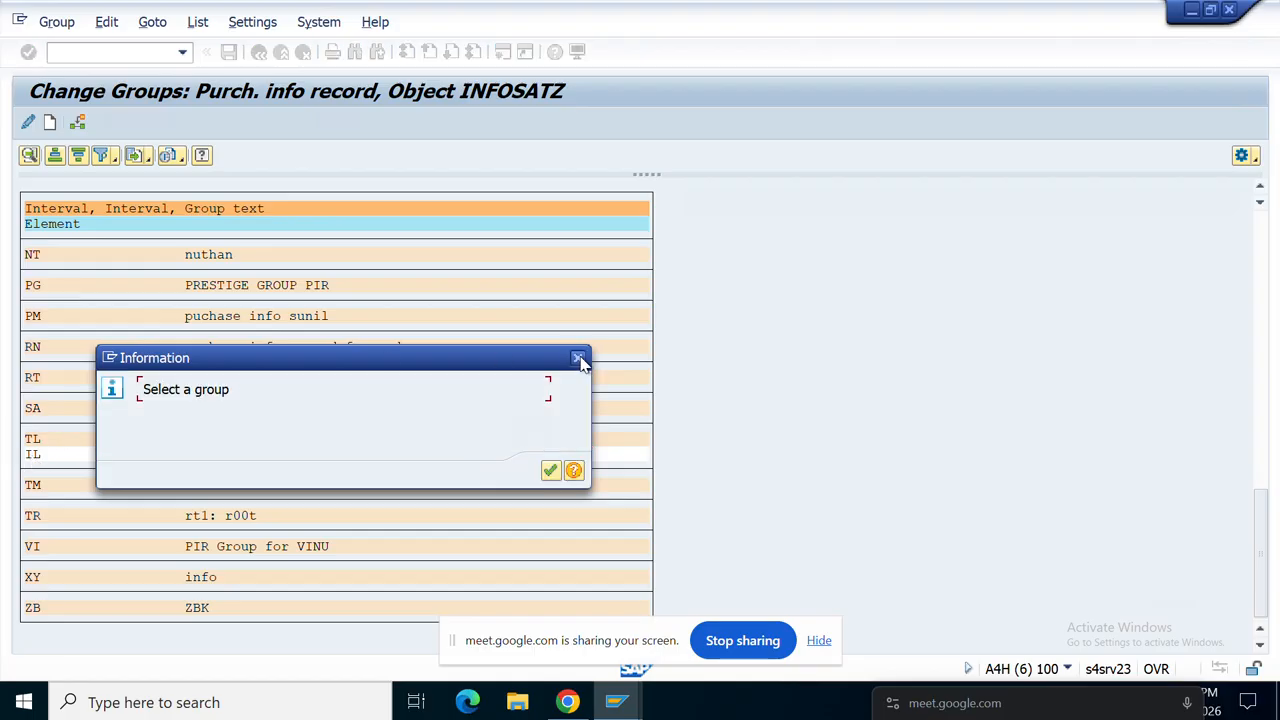
left_click(579, 359)
double_click(33, 443)
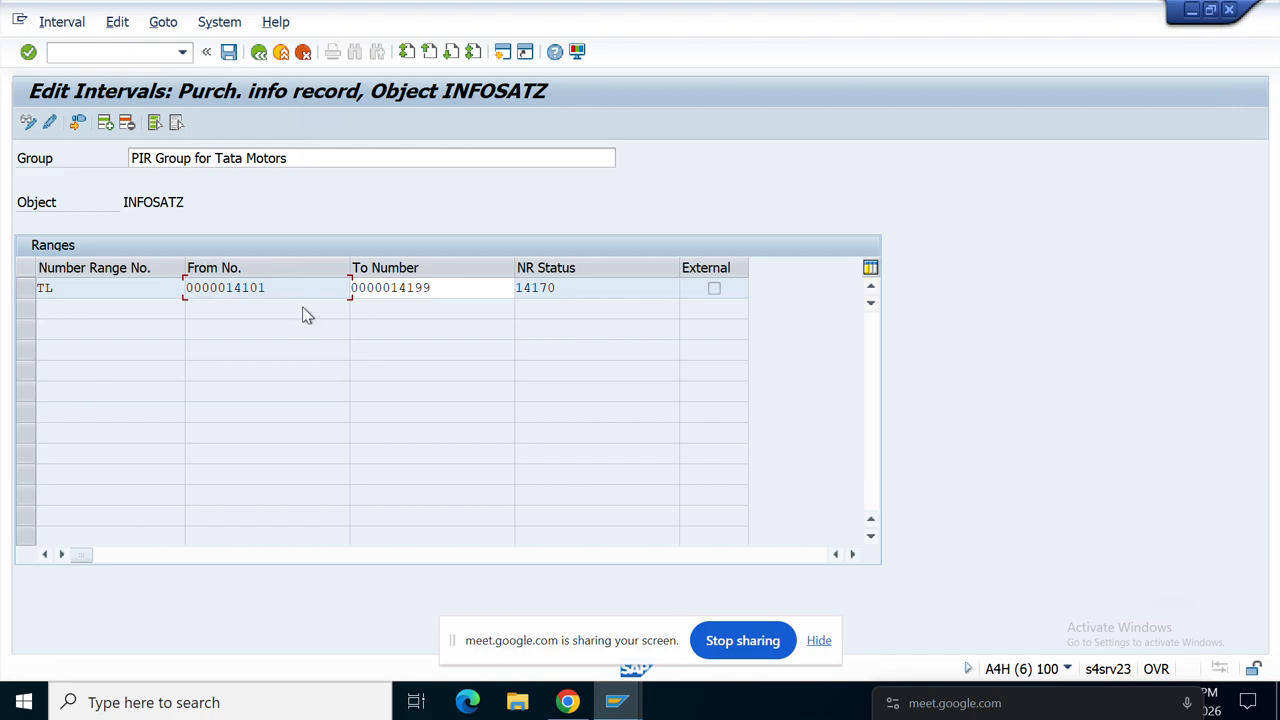
double_click(230, 290)
double_click(427, 287)
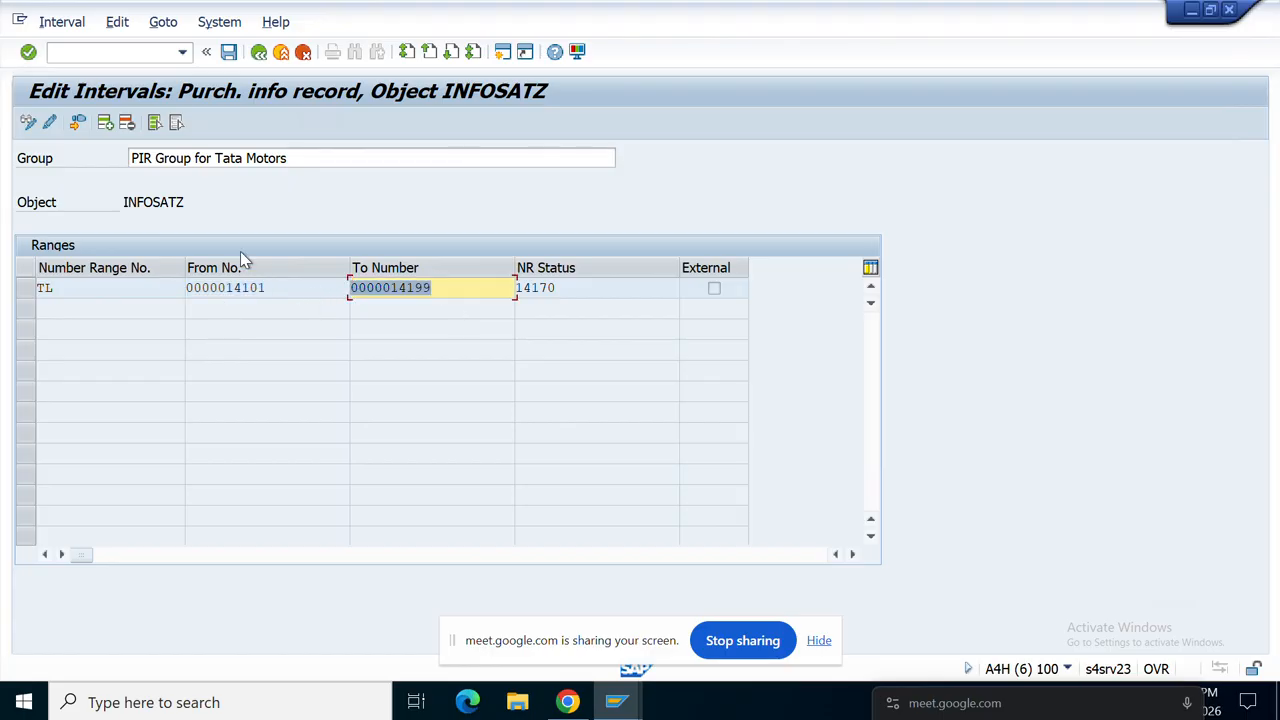
left_click(260, 53)
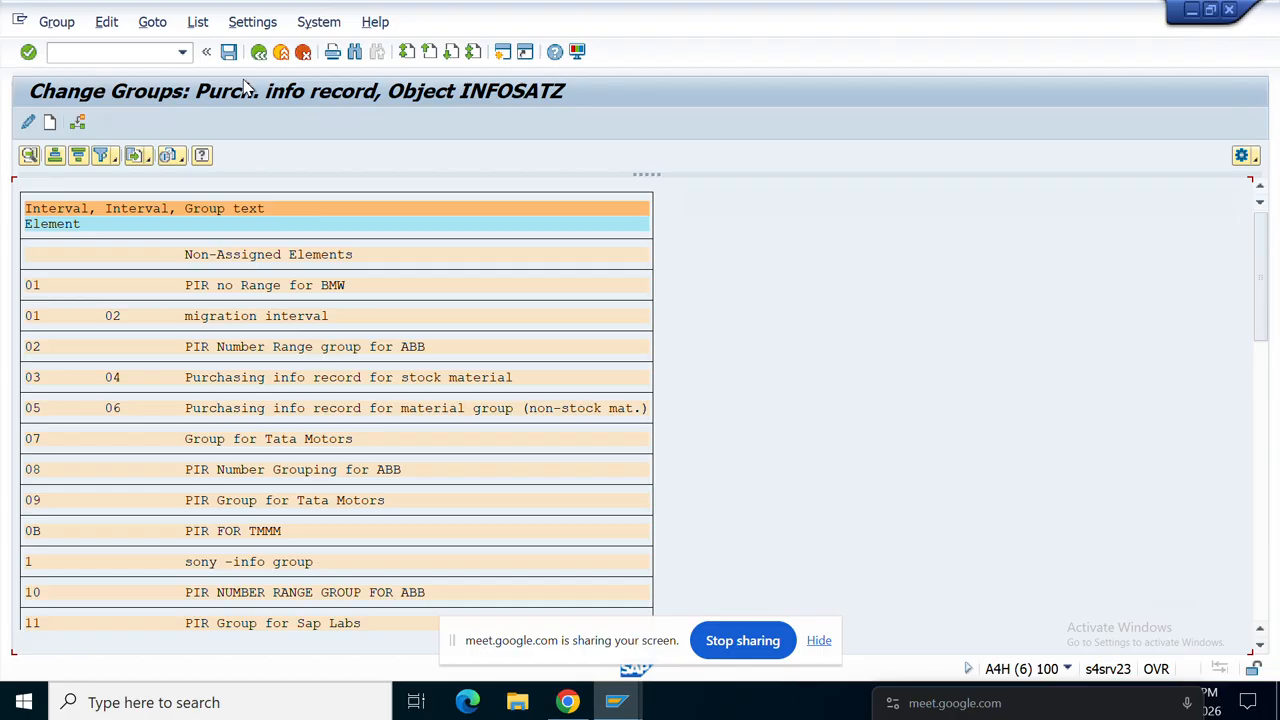
Step: Move element IL into group 16 KGF Group and save the group changes
scroll(149, 440, "down", 2)
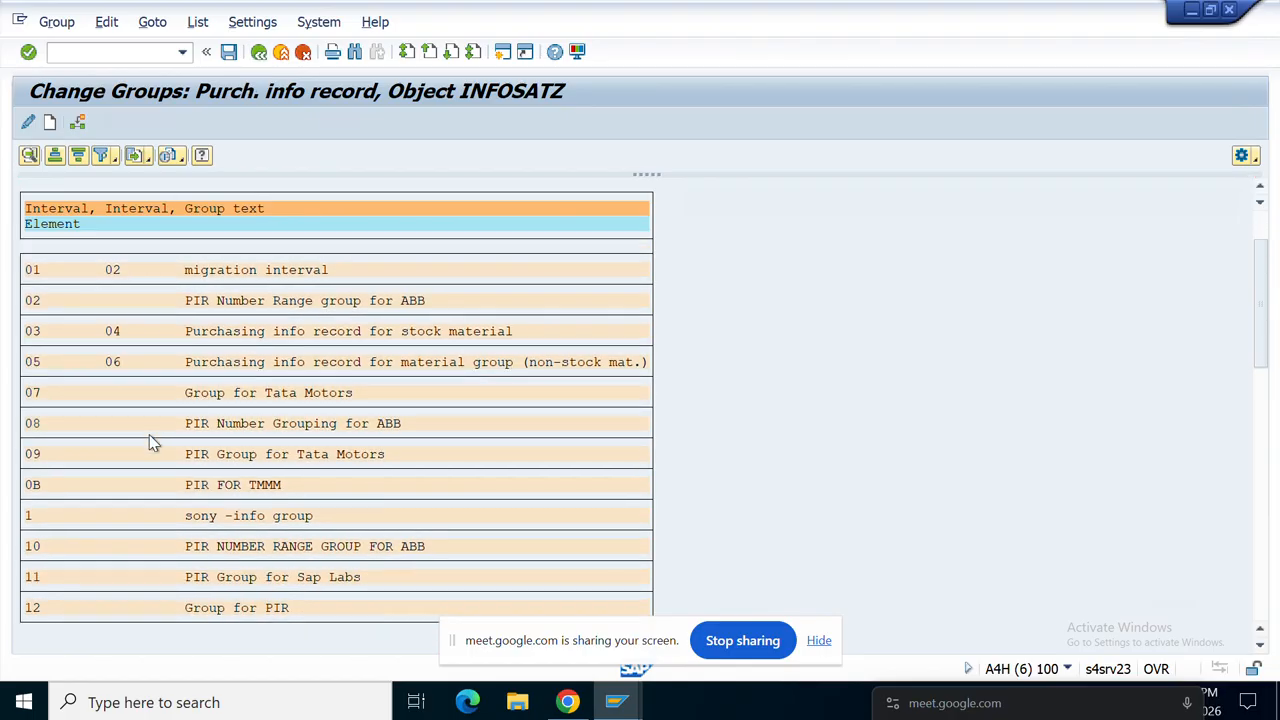
scroll(149, 438, "down", 4)
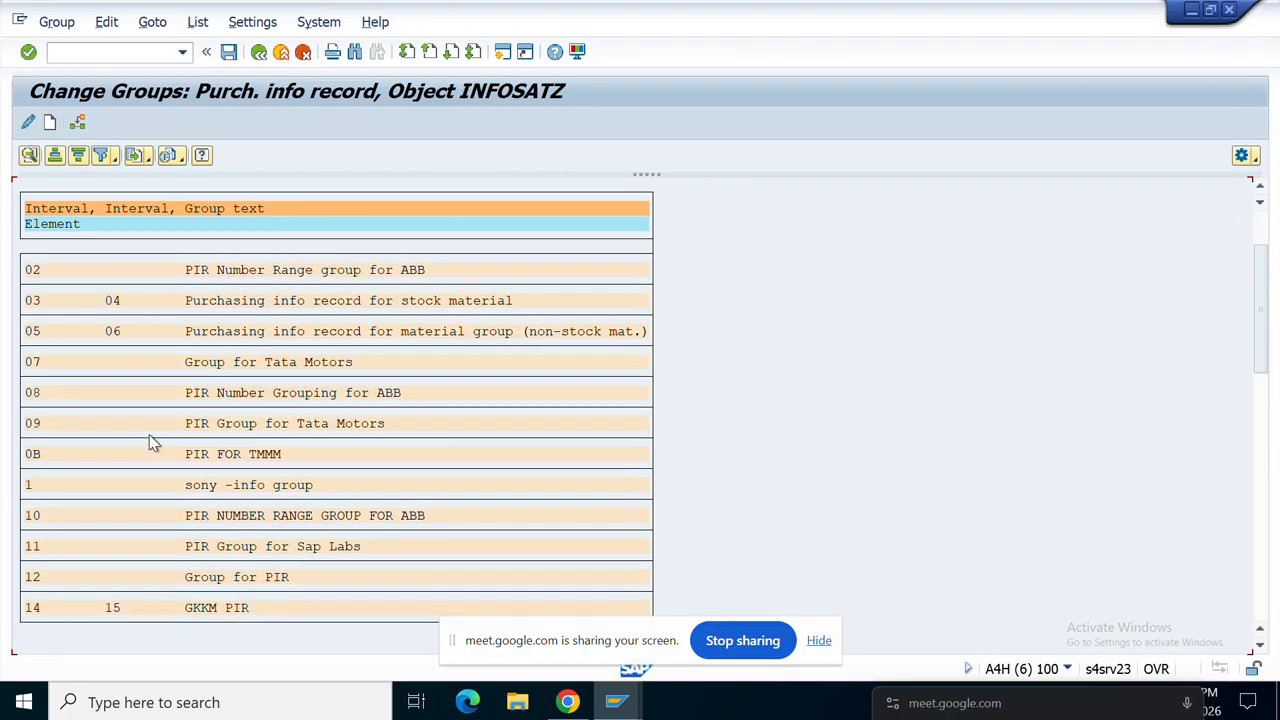
scroll(149, 440, "down", 6)
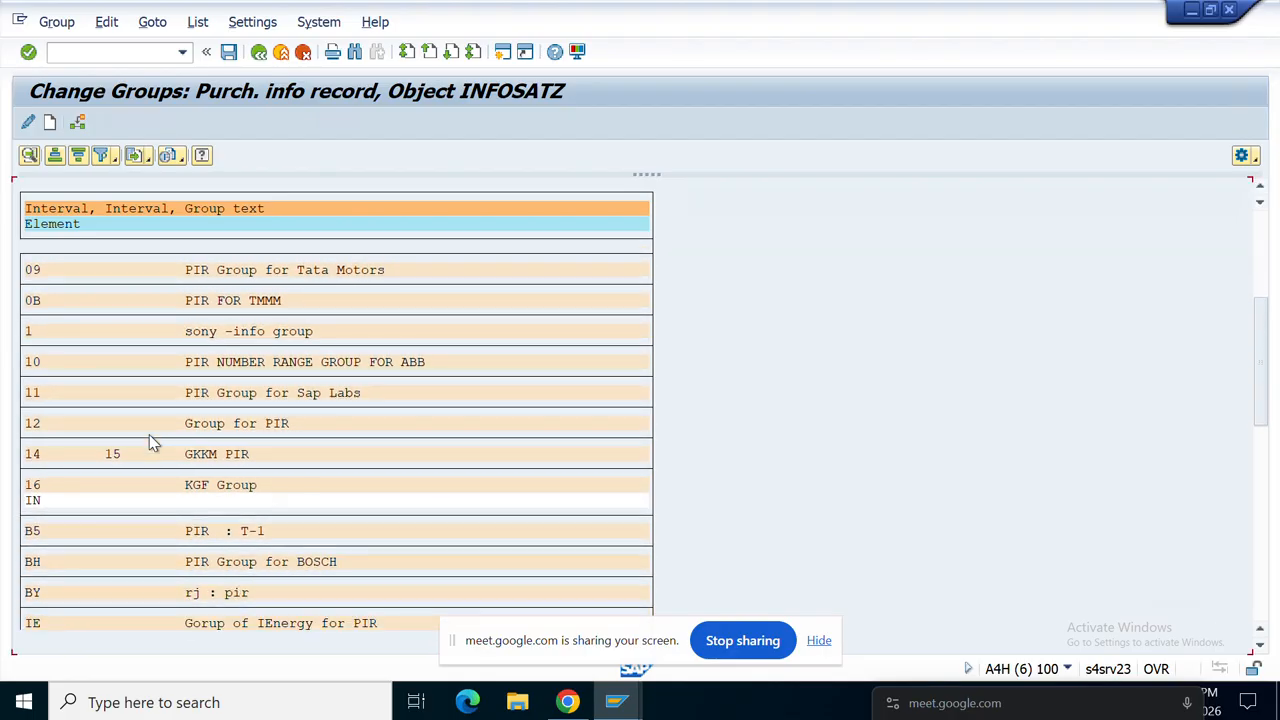
scroll(151, 441, "down", 5)
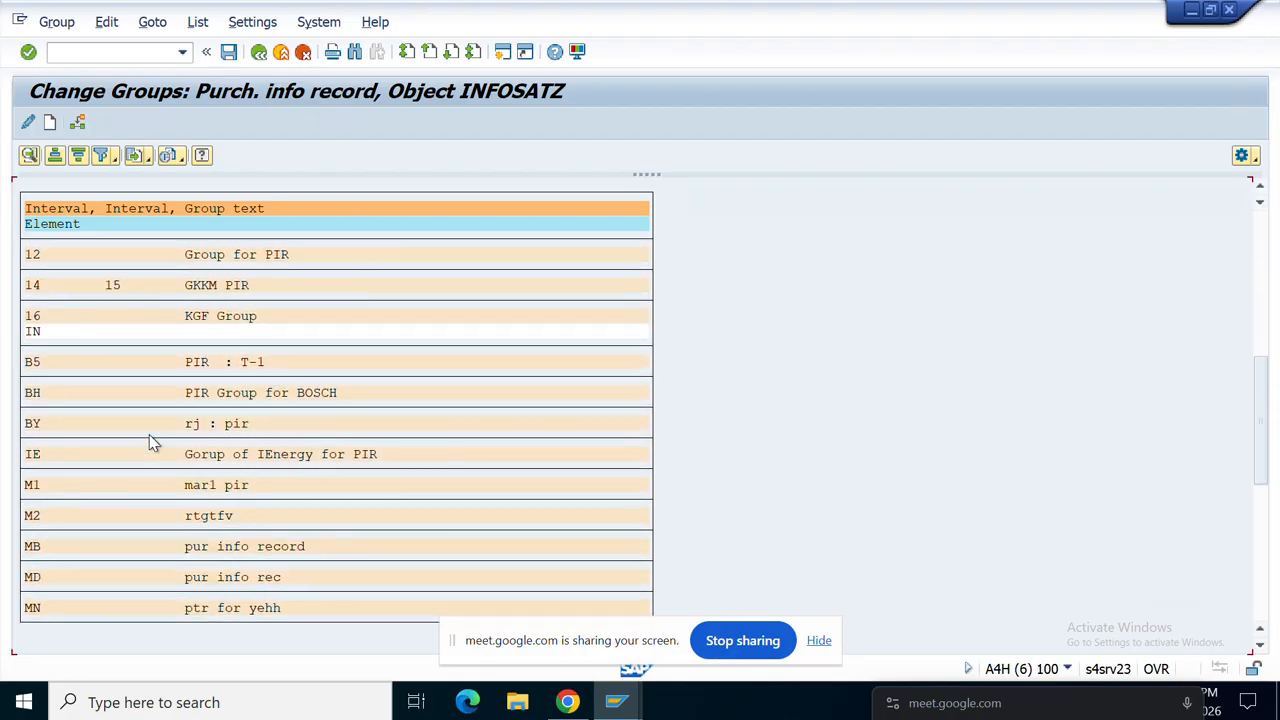
scroll(151, 442, "down", 5)
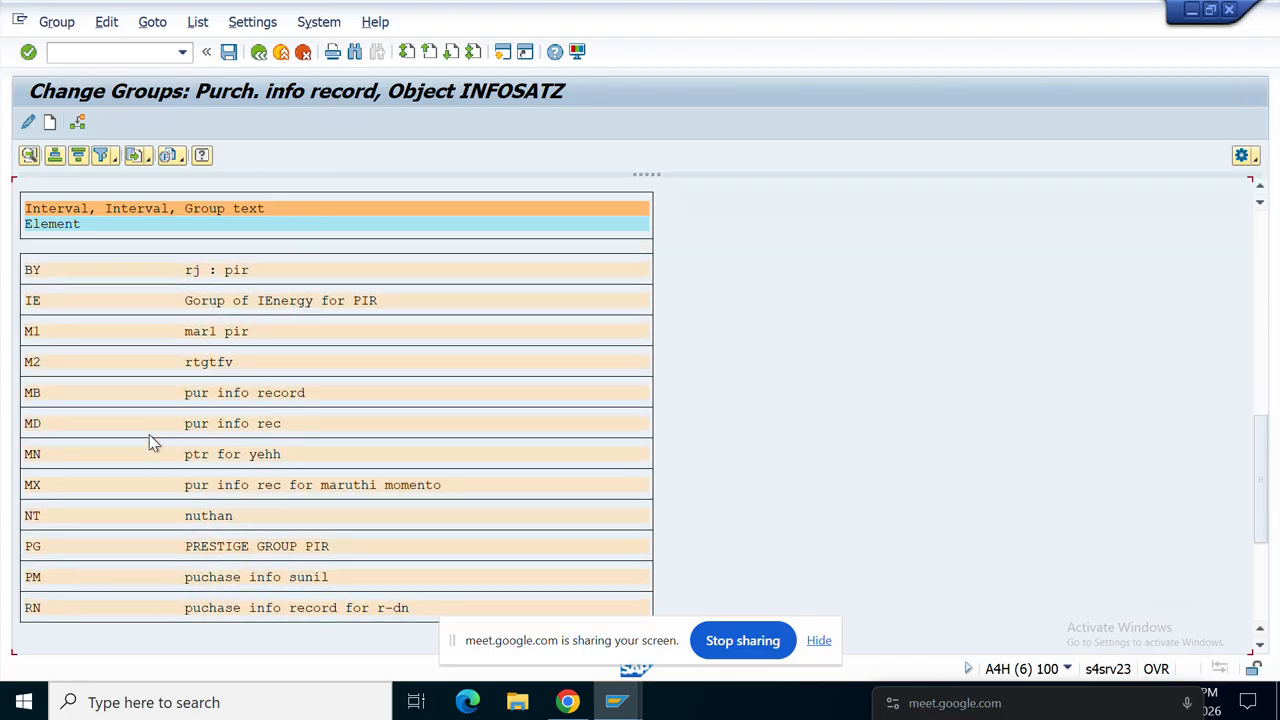
scroll(149, 440, "down", 4)
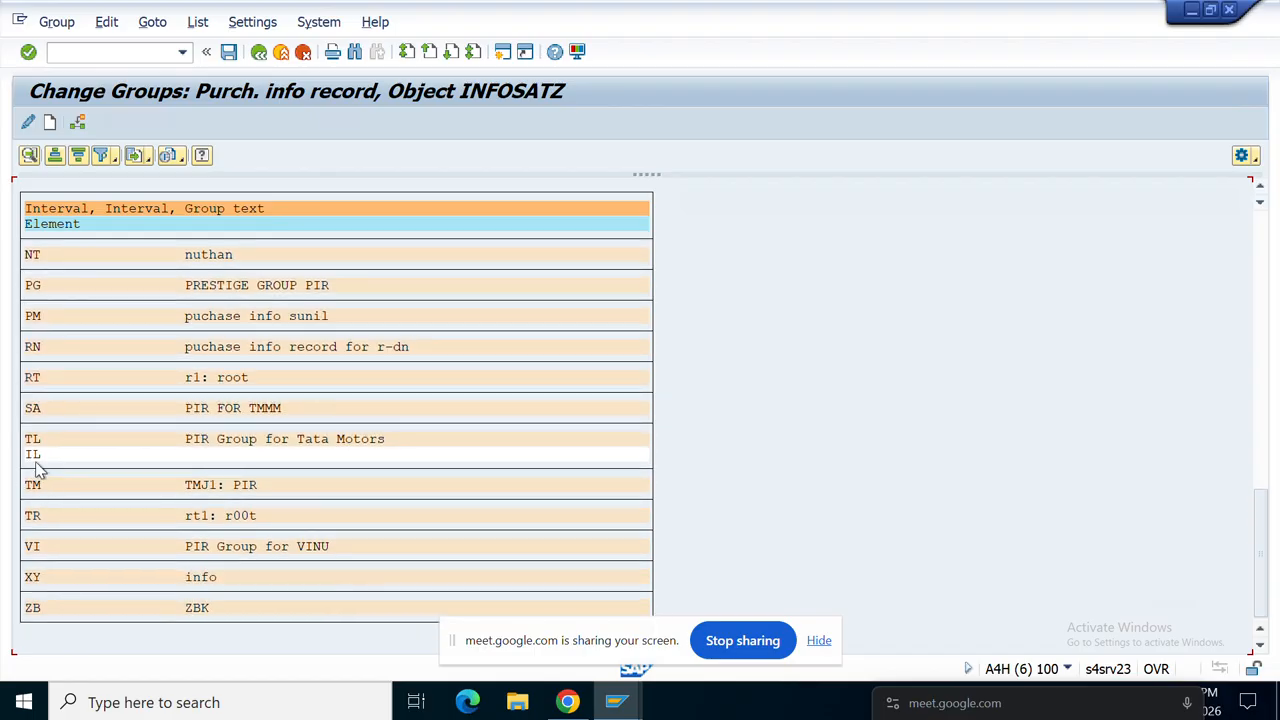
left_click(36, 455)
left_click(79, 117)
left_click(36, 454)
left_click(79, 122)
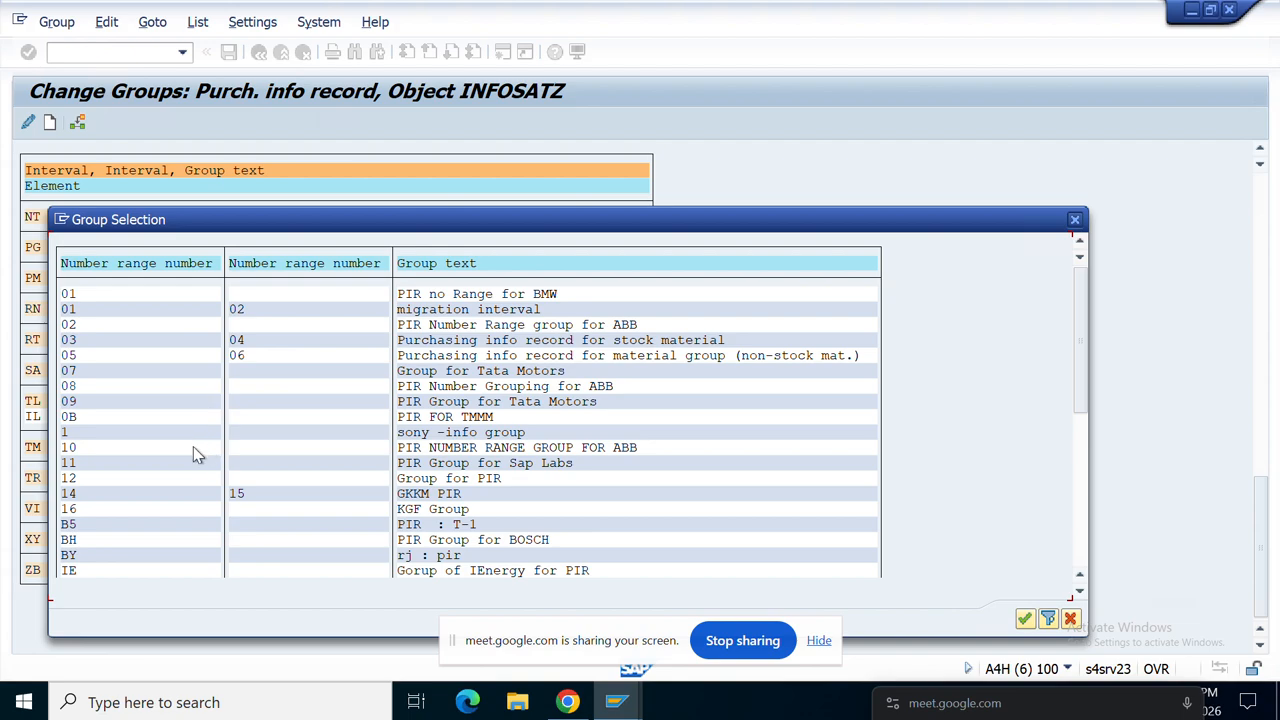
left_click(82, 512)
left_click(1026, 619)
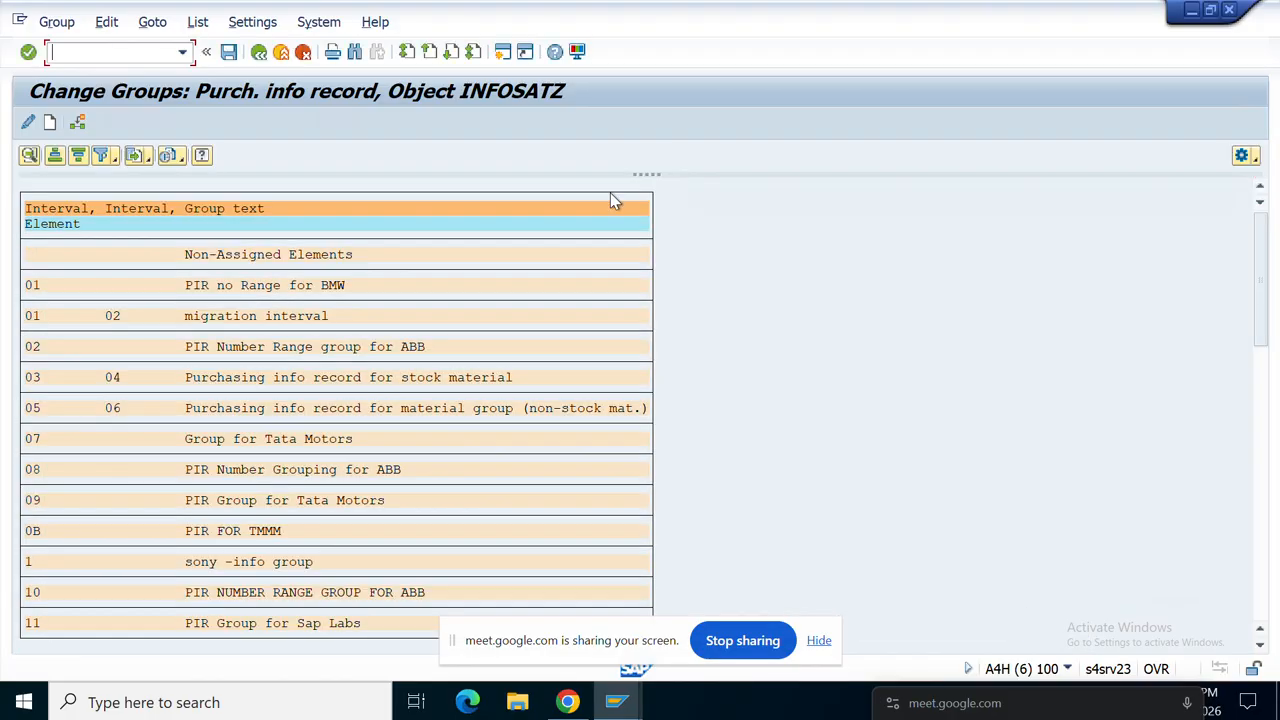
left_click(228, 51)
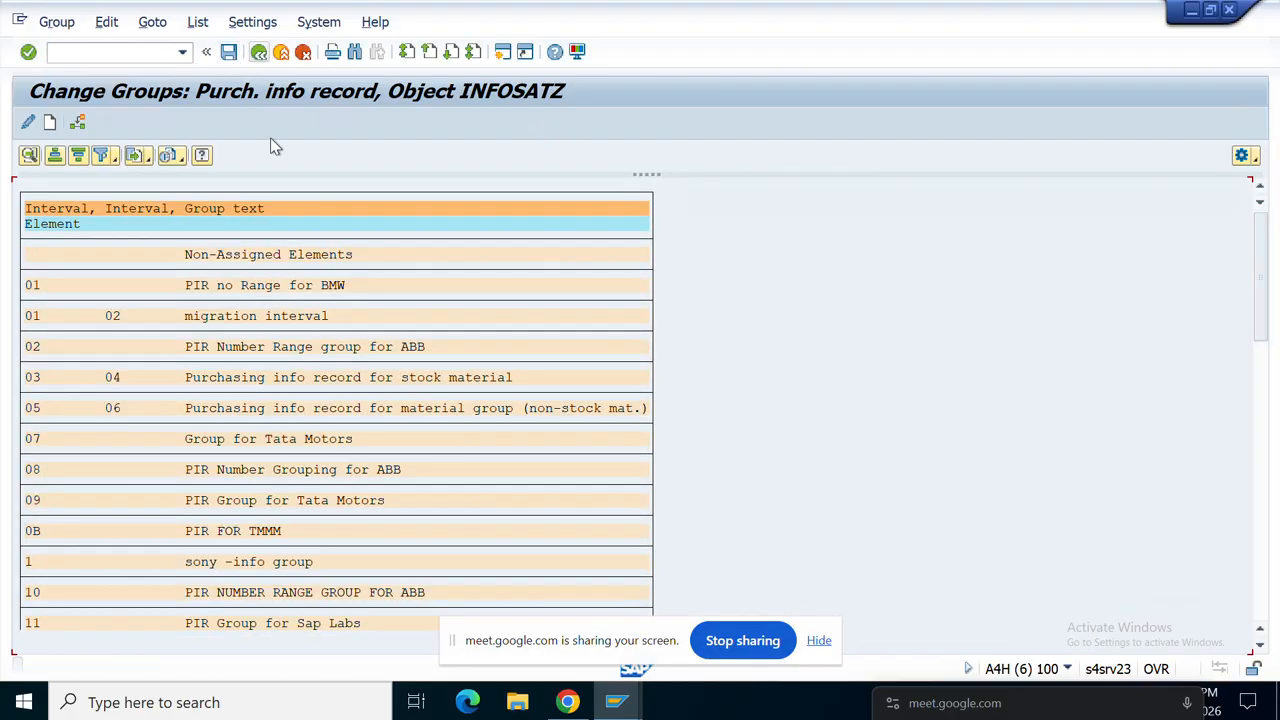
Step: Leave group editing and return from the material display to the Materials List
left_click(259, 52)
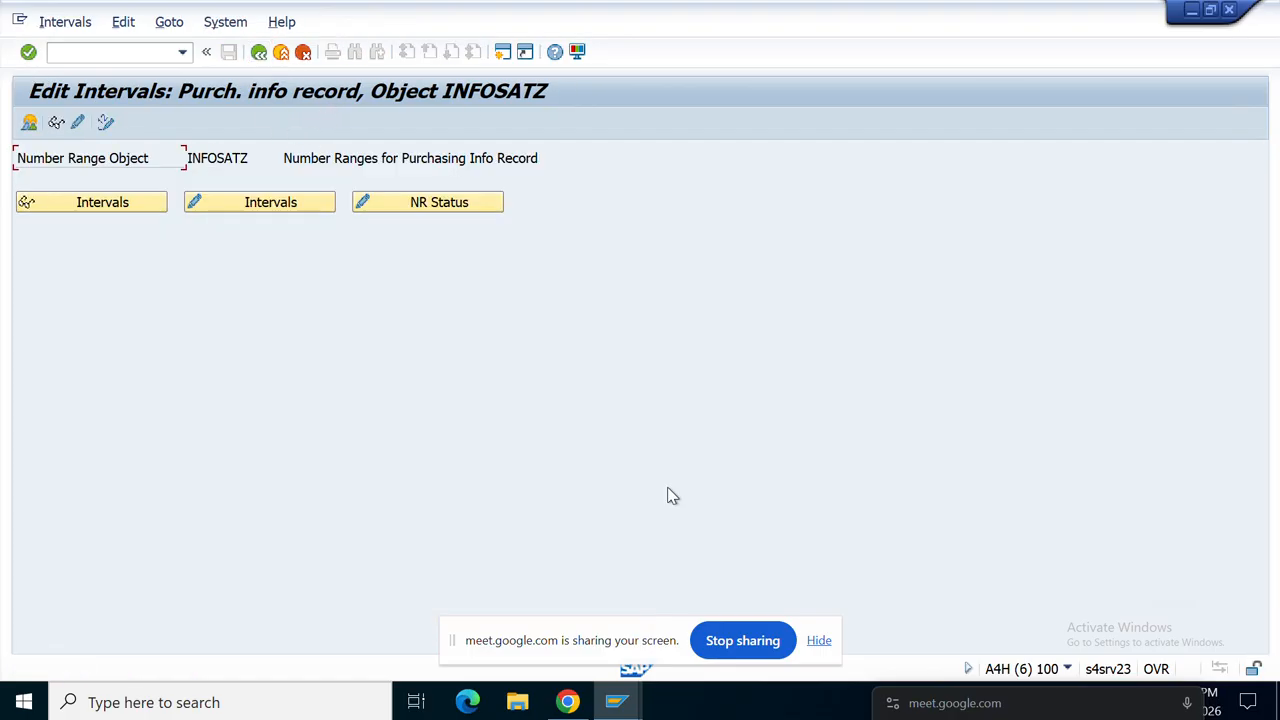
mouse_move(632, 700)
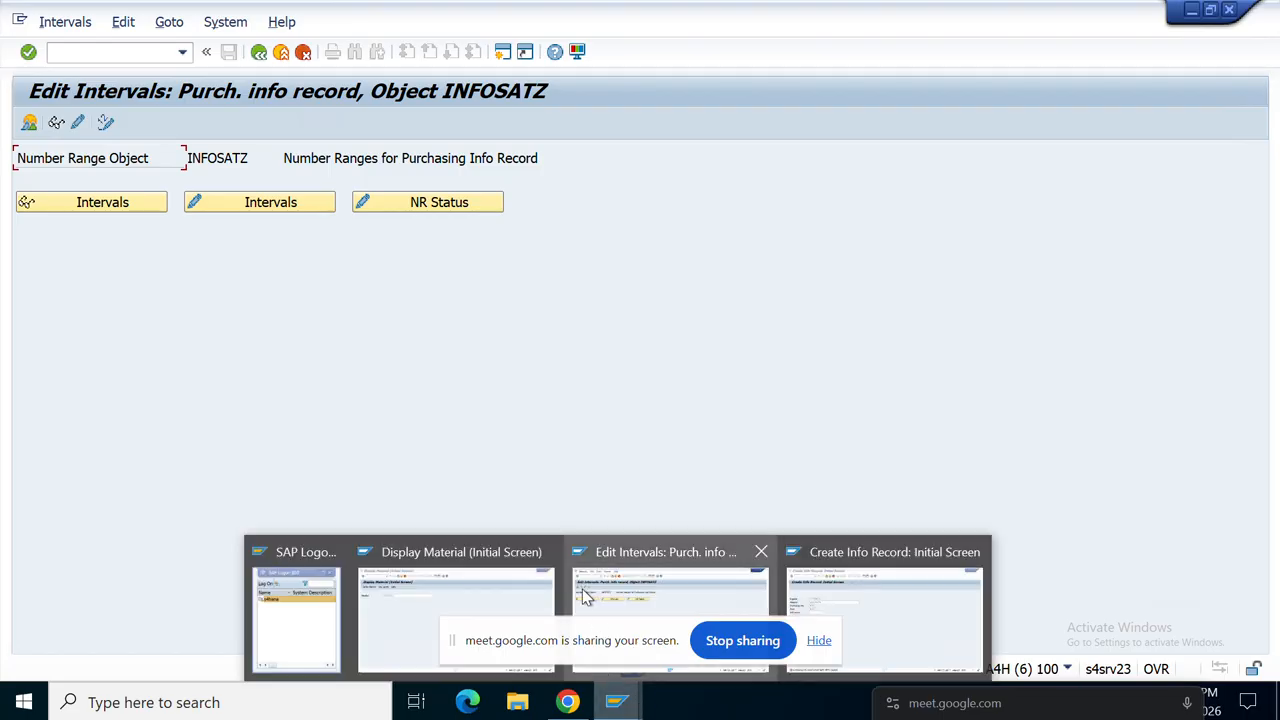
mouse_move(849, 593)
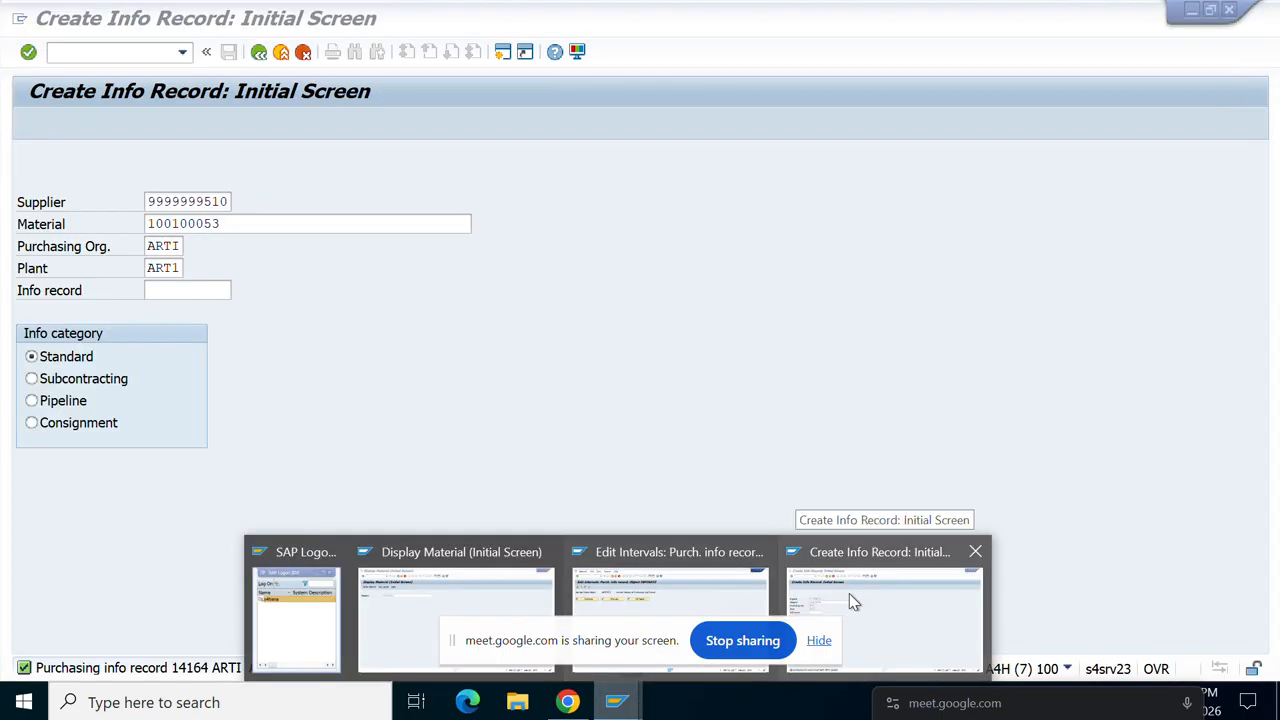
left_click(467, 586)
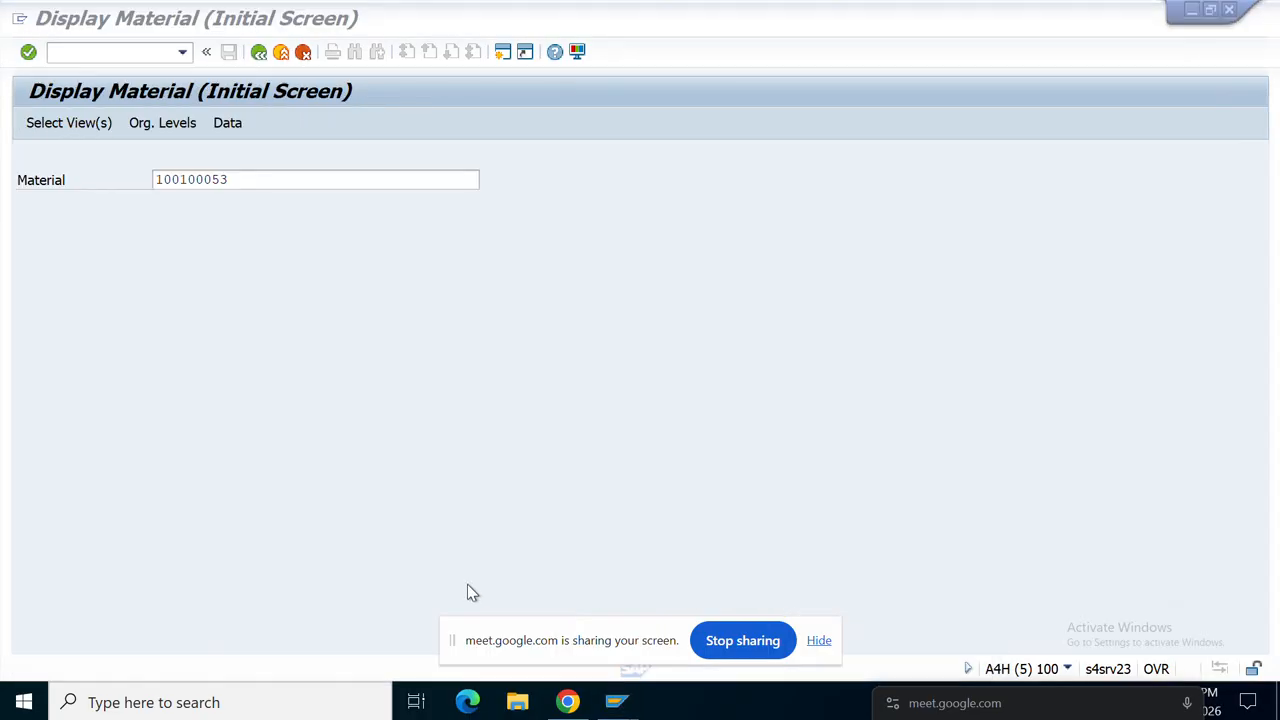
left_click(259, 53)
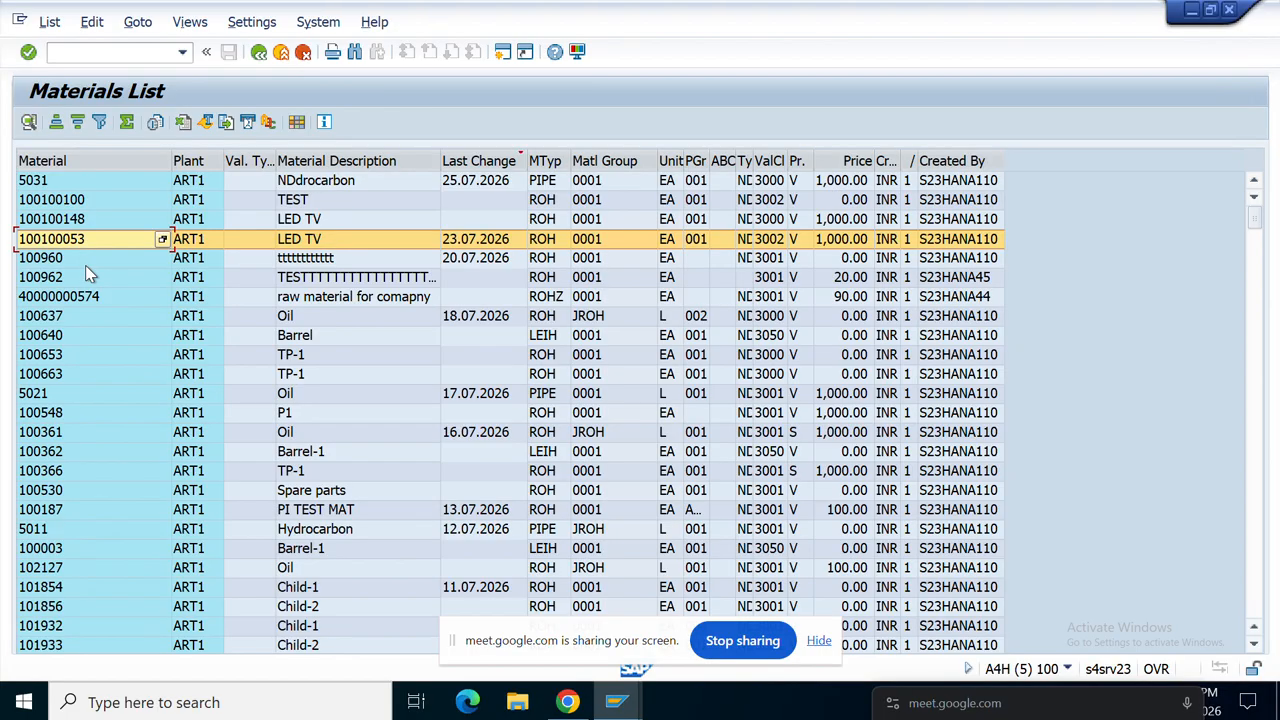
Step: Select material 100637 (Oil) and switch to the Create Info Record window
left_click(50, 316)
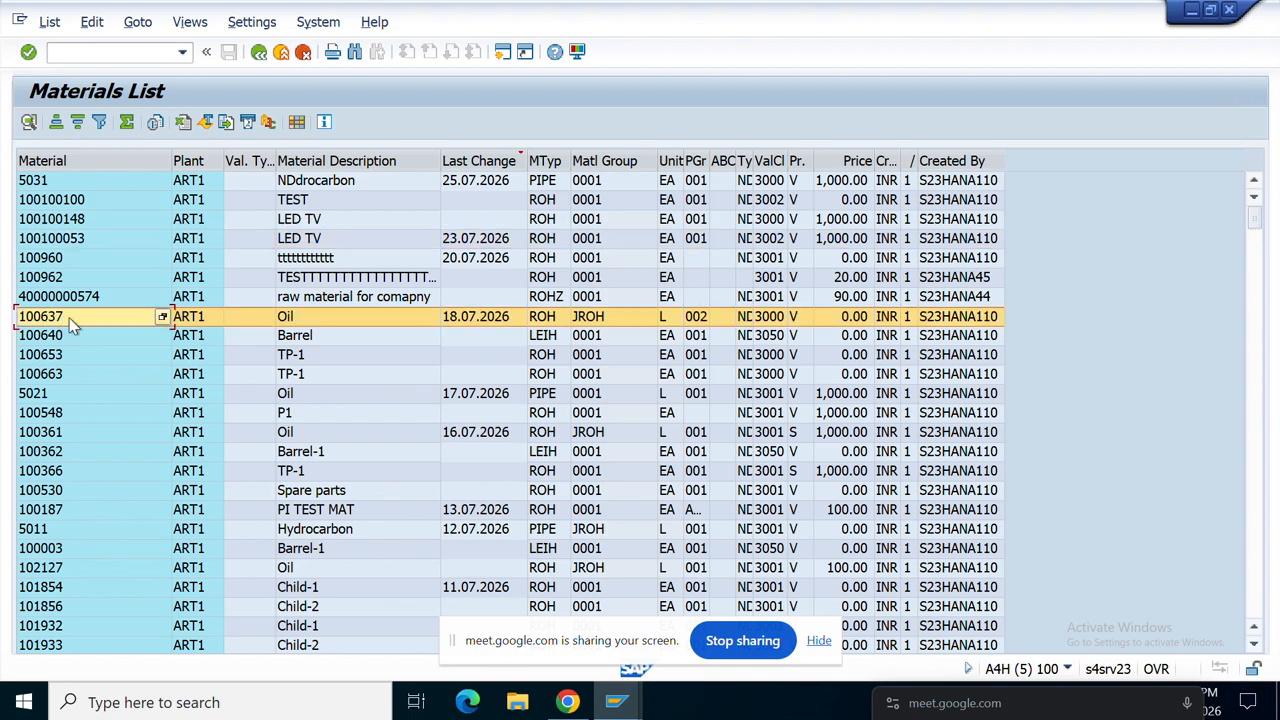
left_click(617, 703)
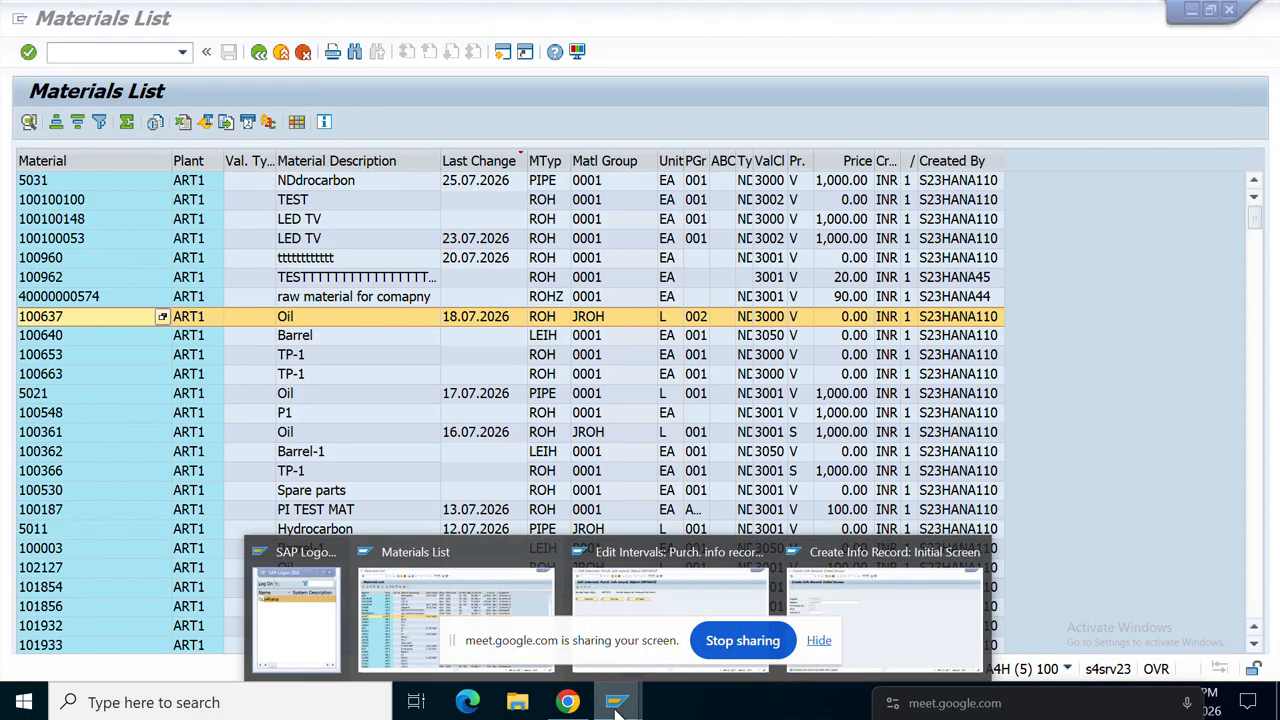
left_click(860, 610)
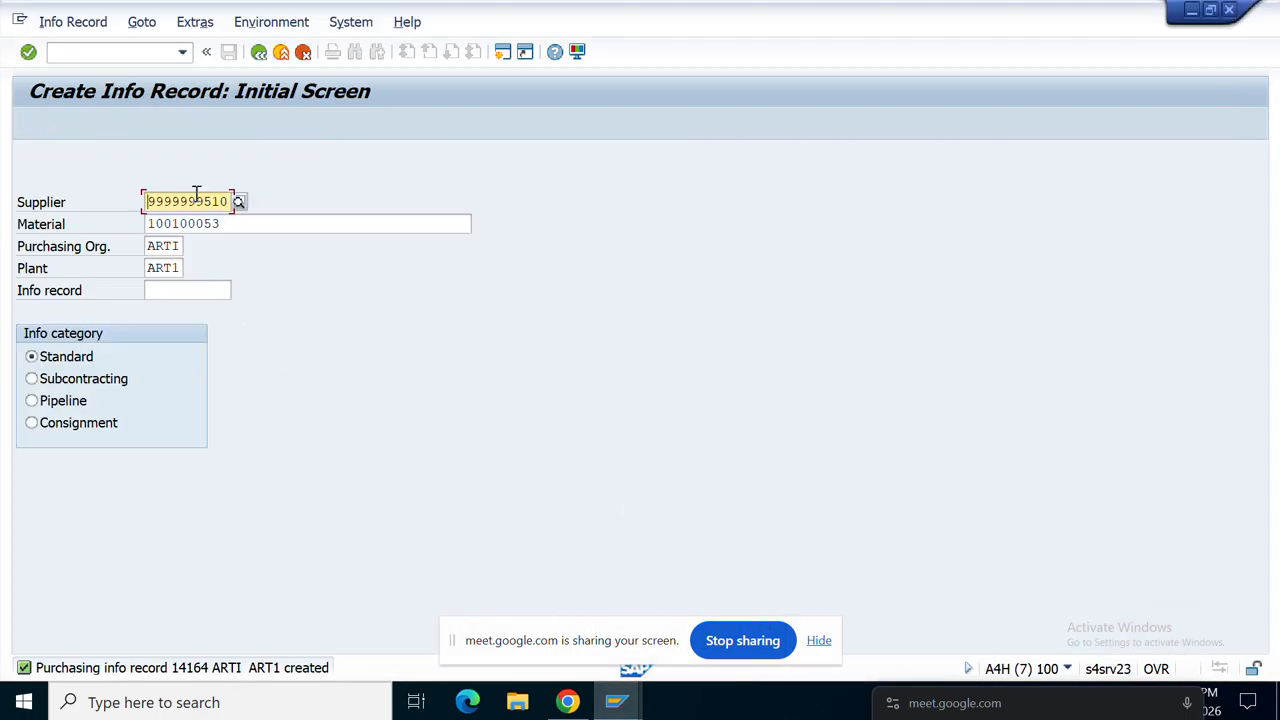
Step: Replace the material with 100637 (OIL) and proceed to General Data
left_click(233, 225)
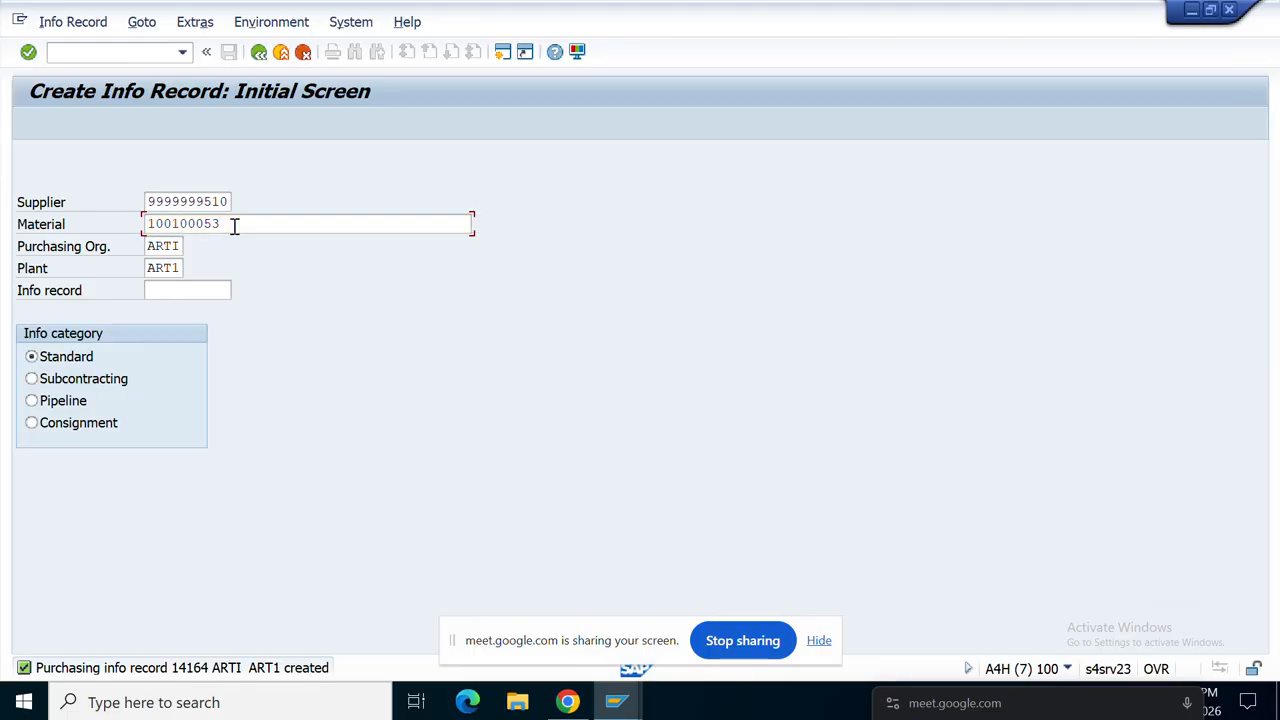
key("BackSpace")
key("BackSpace")
key("BackSpace")
key("BackSpace")
key("BackSpace")
key("BackSpace")
key("BackSpace")
key("BackSpace")
key("BackSpace")
key("BackSpace")
key("BackSpace")
key("BackSpace")
key("BackSpace")
key("BackSpace")
key("BackSpace")
key("BackSpace")
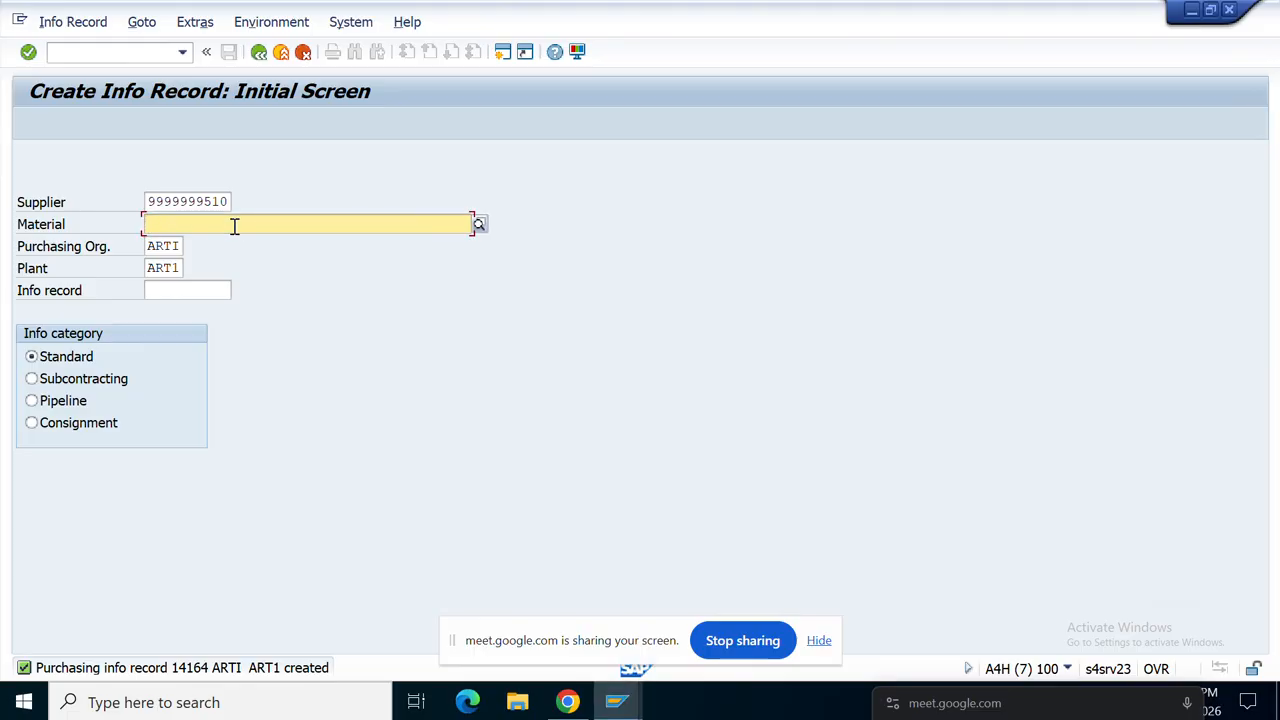
type("100")
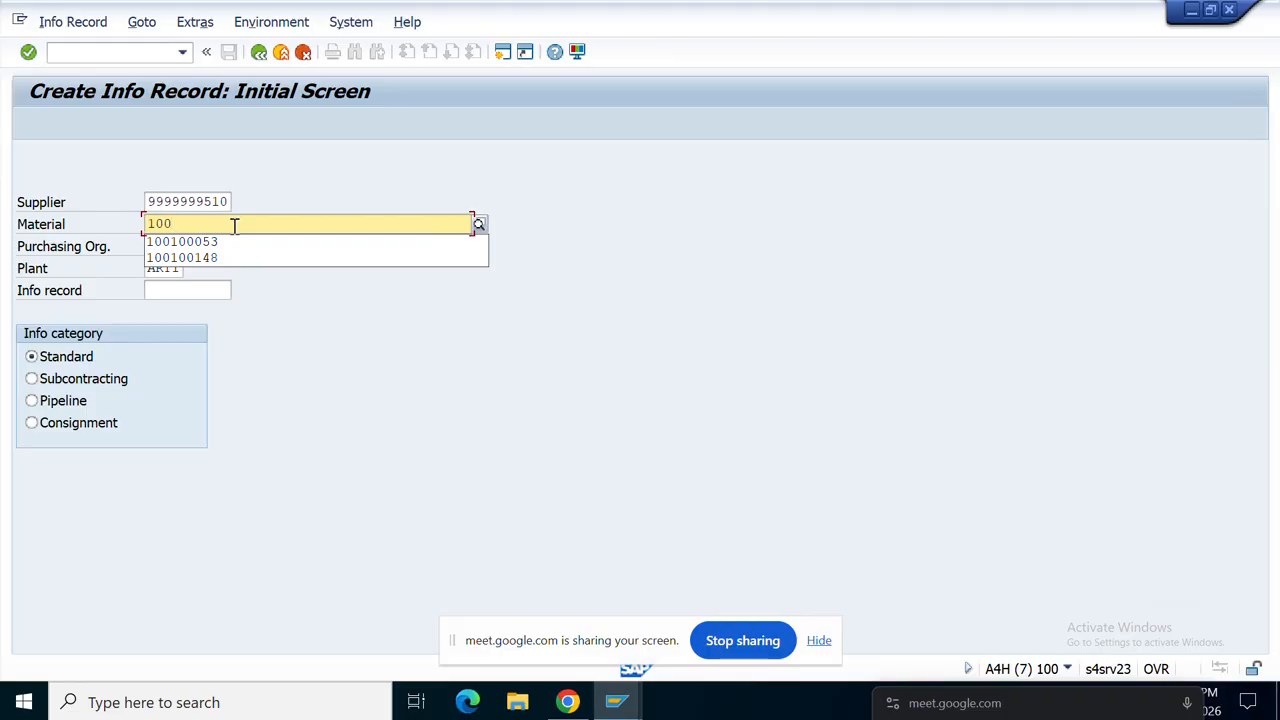
type("63")
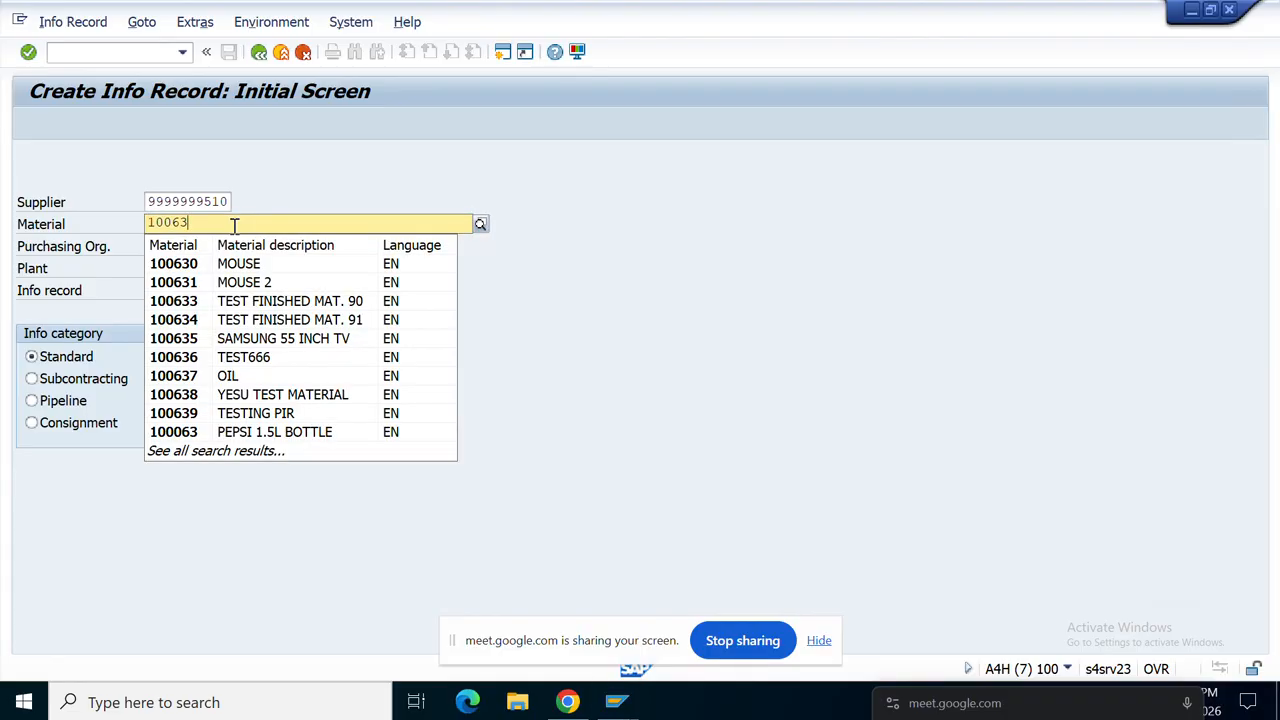
left_click(200, 378)
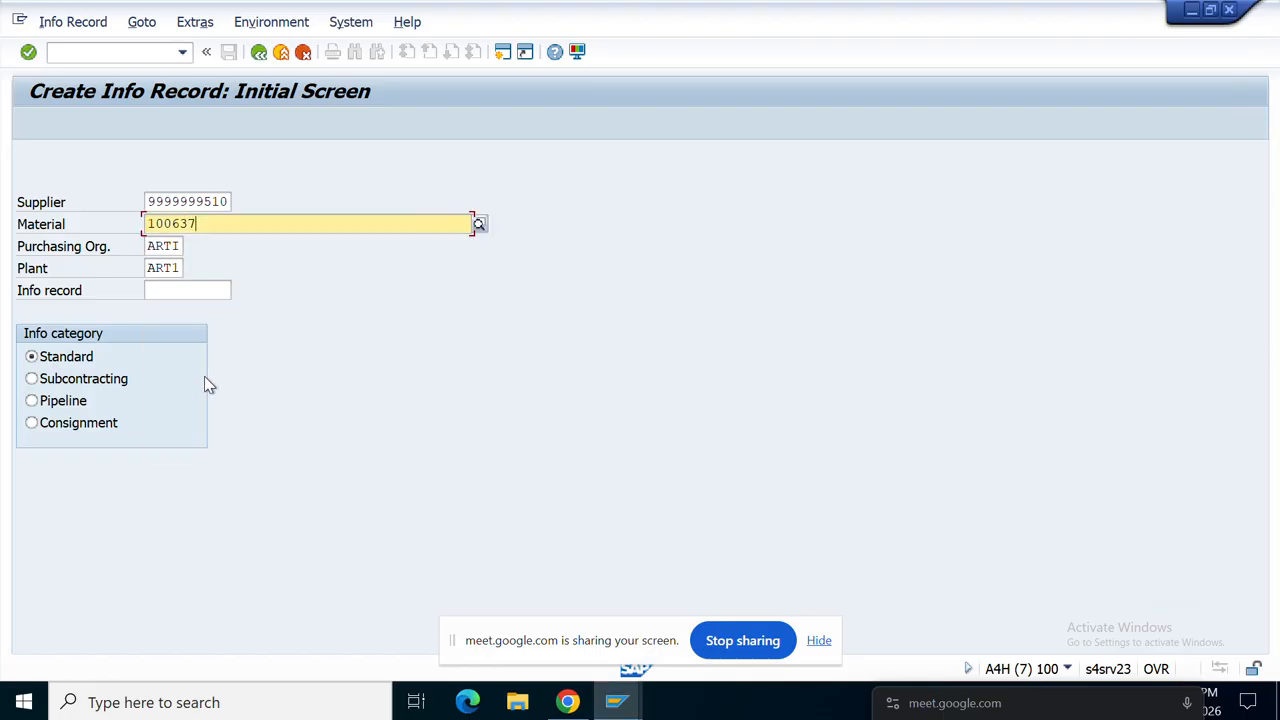
key("Return")
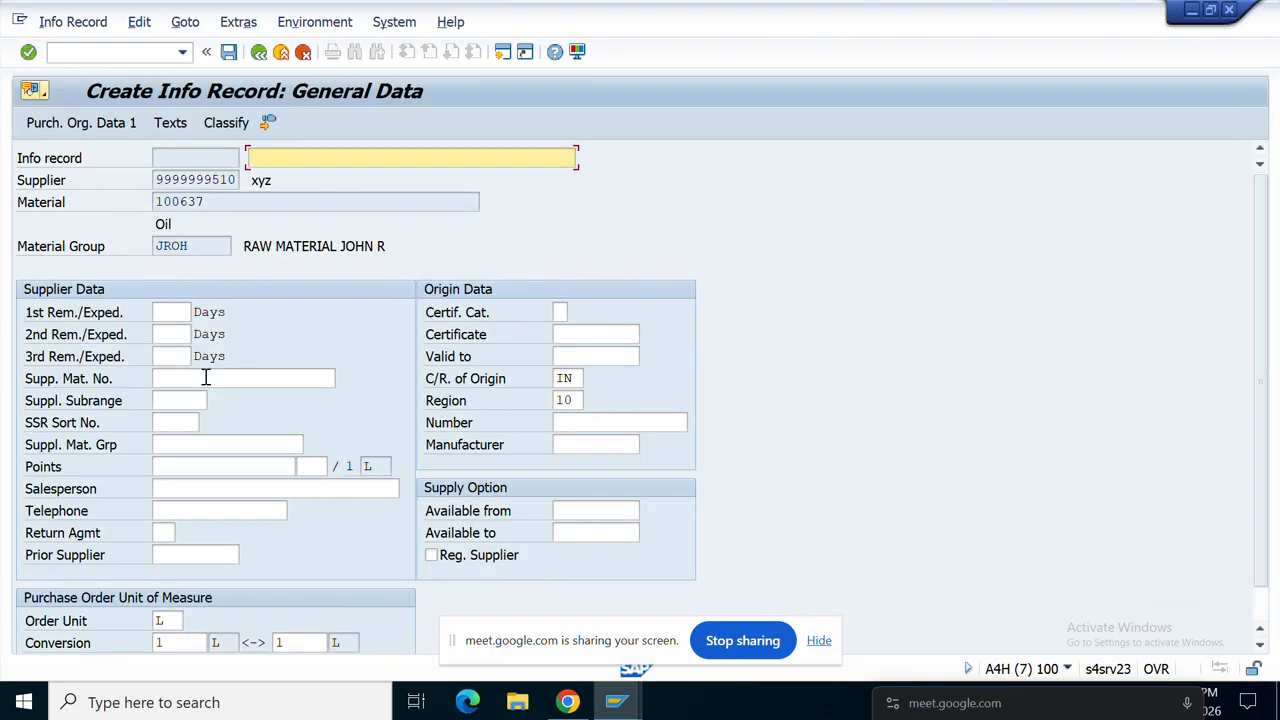
Step: Reuse the description IN 16 nUMBER RANGE - 18000 from history
type("W")
key("BackSpace")
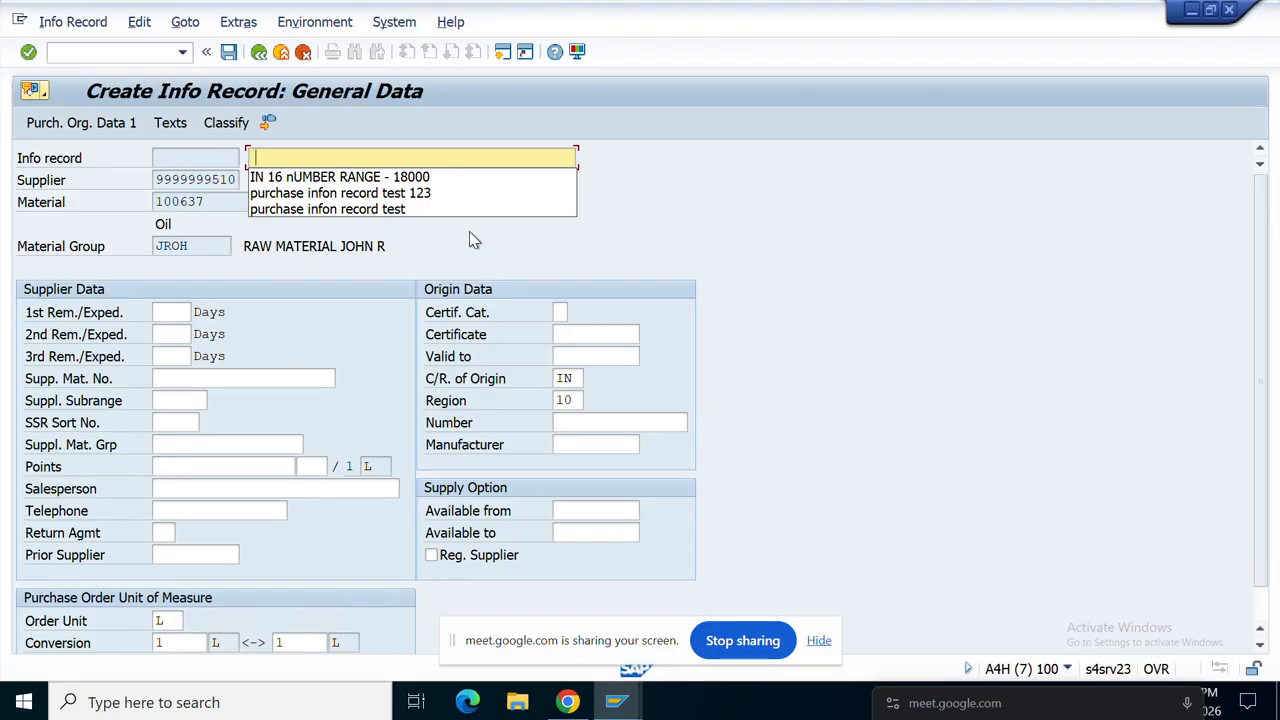
left_click(342, 178)
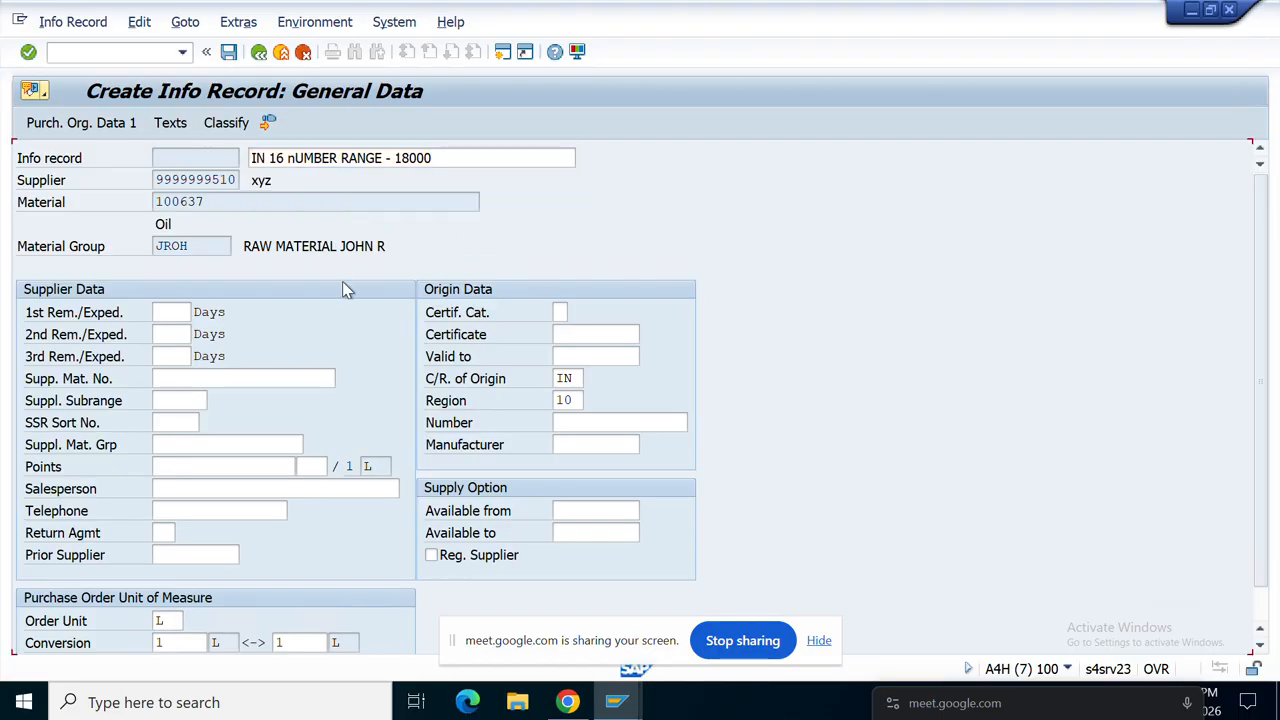
key("Return")
Step: Enter minimum quantity 111, net price 11, and standard quantity 11111, reaching the save prompt
key("Return")
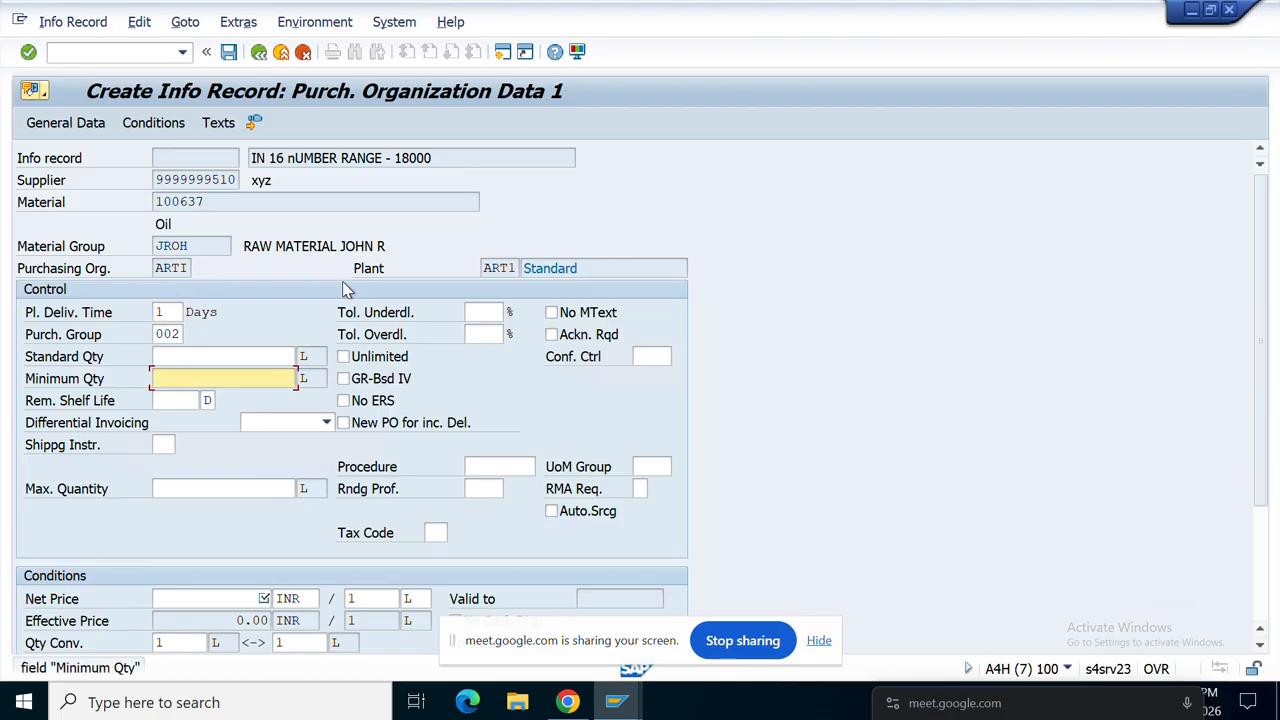
type("111")
key("Return")
type("11")
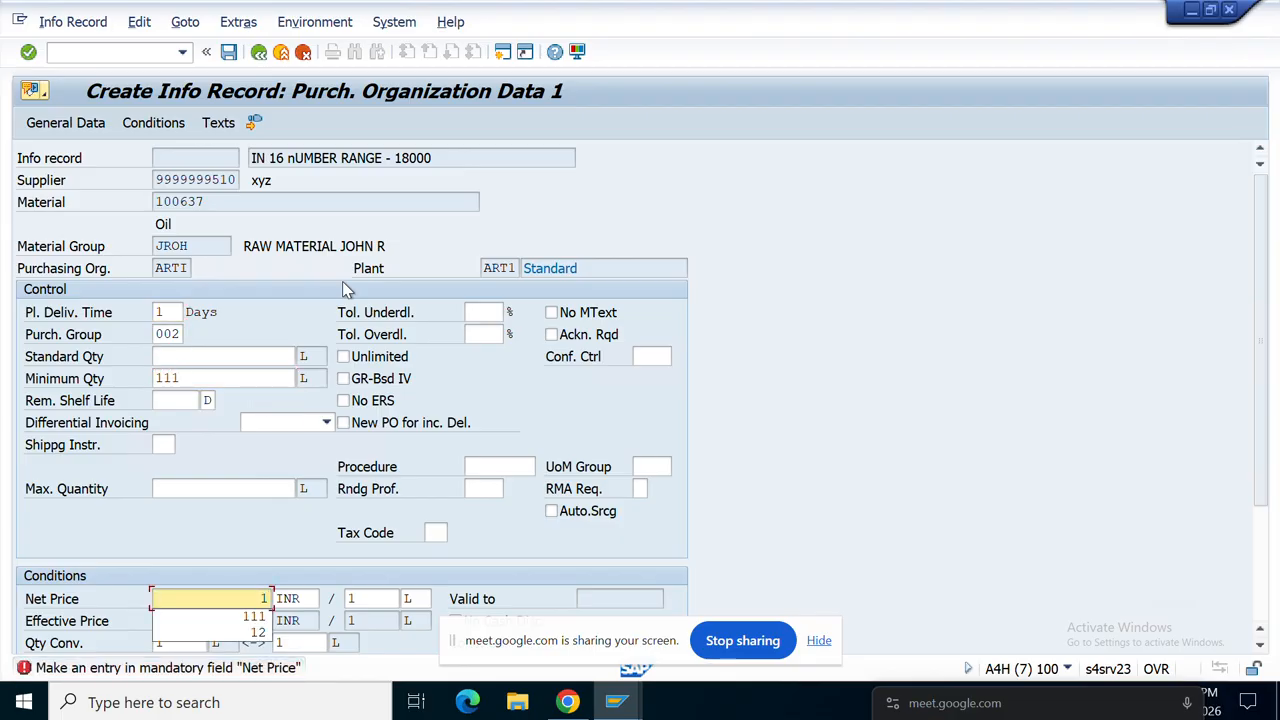
key("Return")
type("11111")
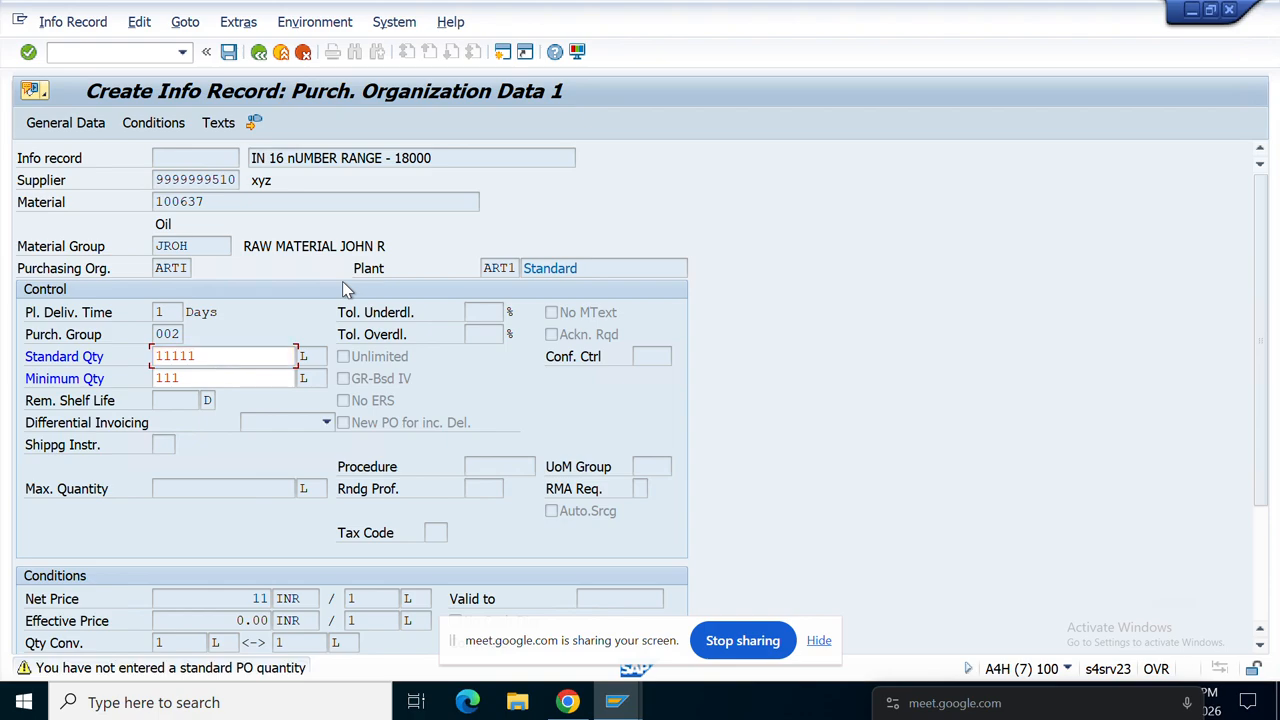
key("Return")
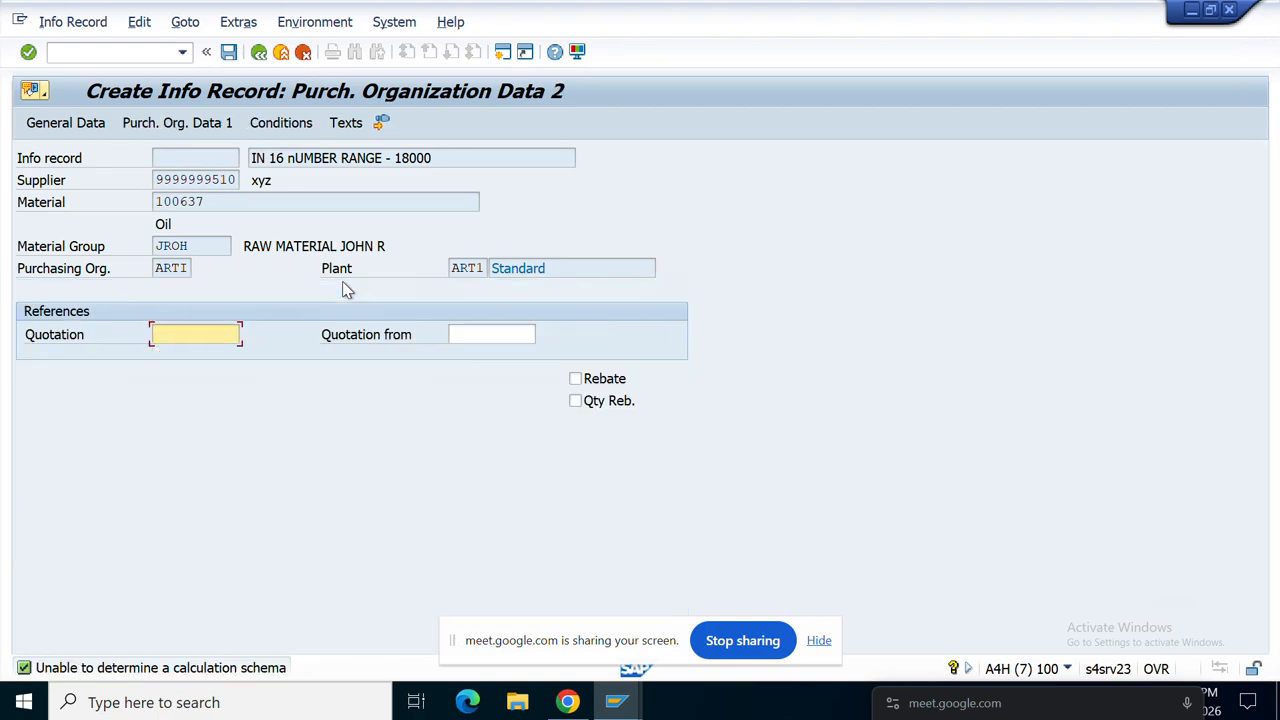
key("Return")
key("Return")
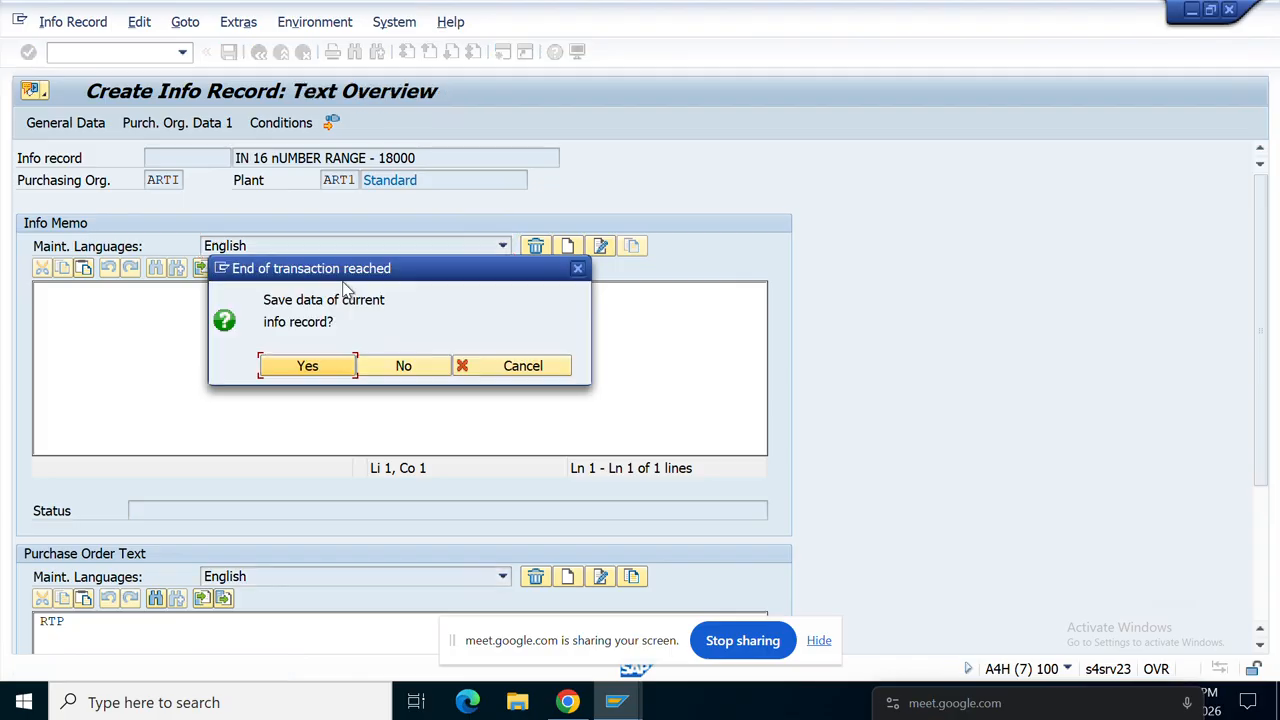
Step: Save info record 18000 for material 100637, check its creation message, then return to the main menu
left_click(312, 368)
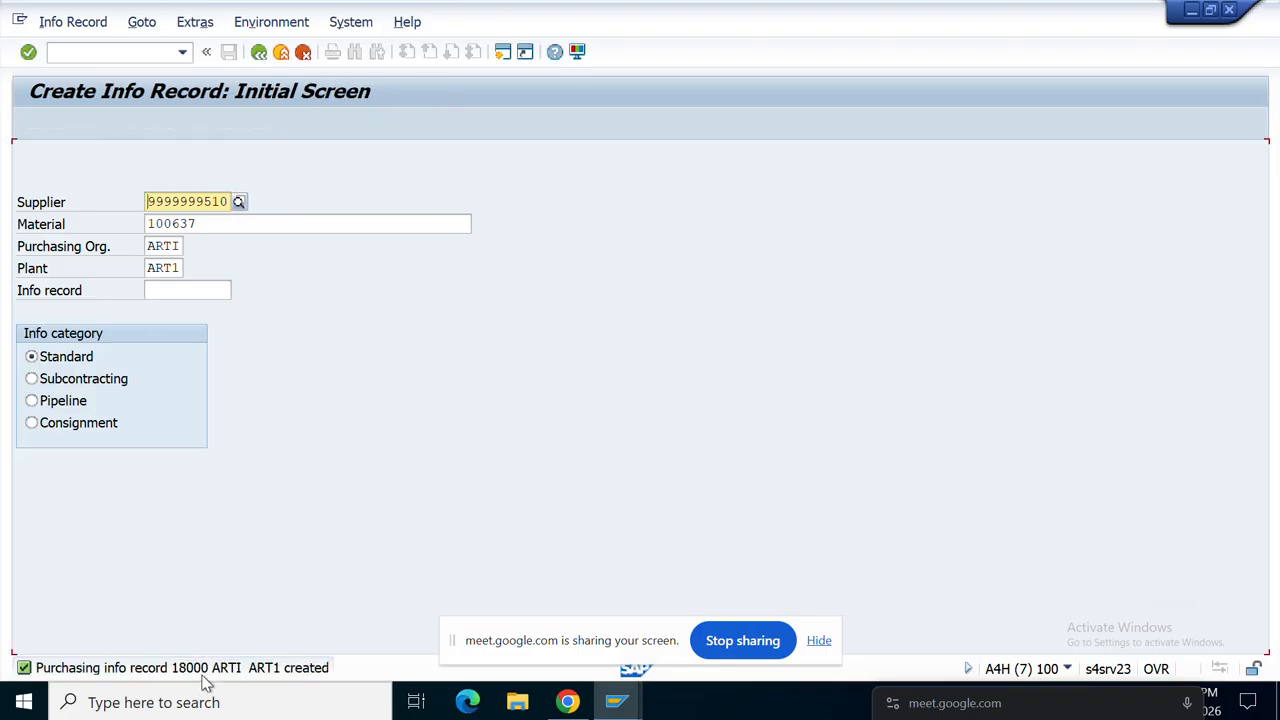
left_click_drag(208, 672, 185, 671)
left_click(197, 668)
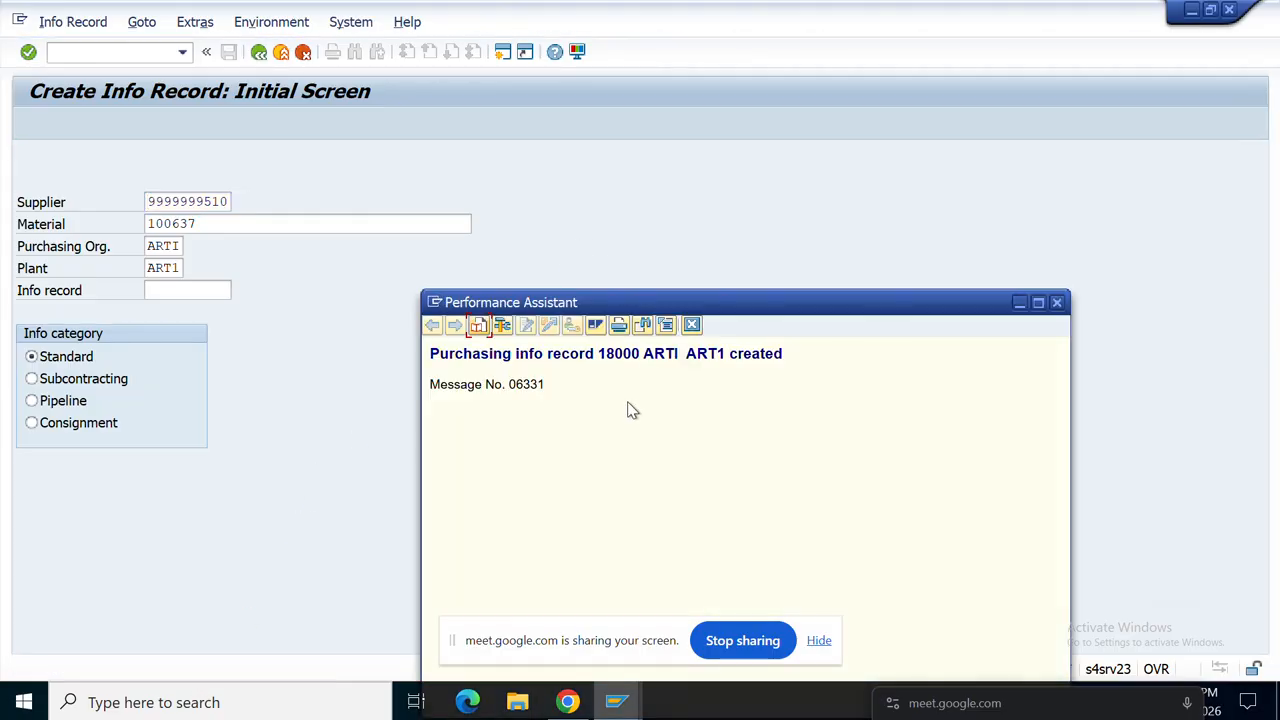
double_click(620, 356)
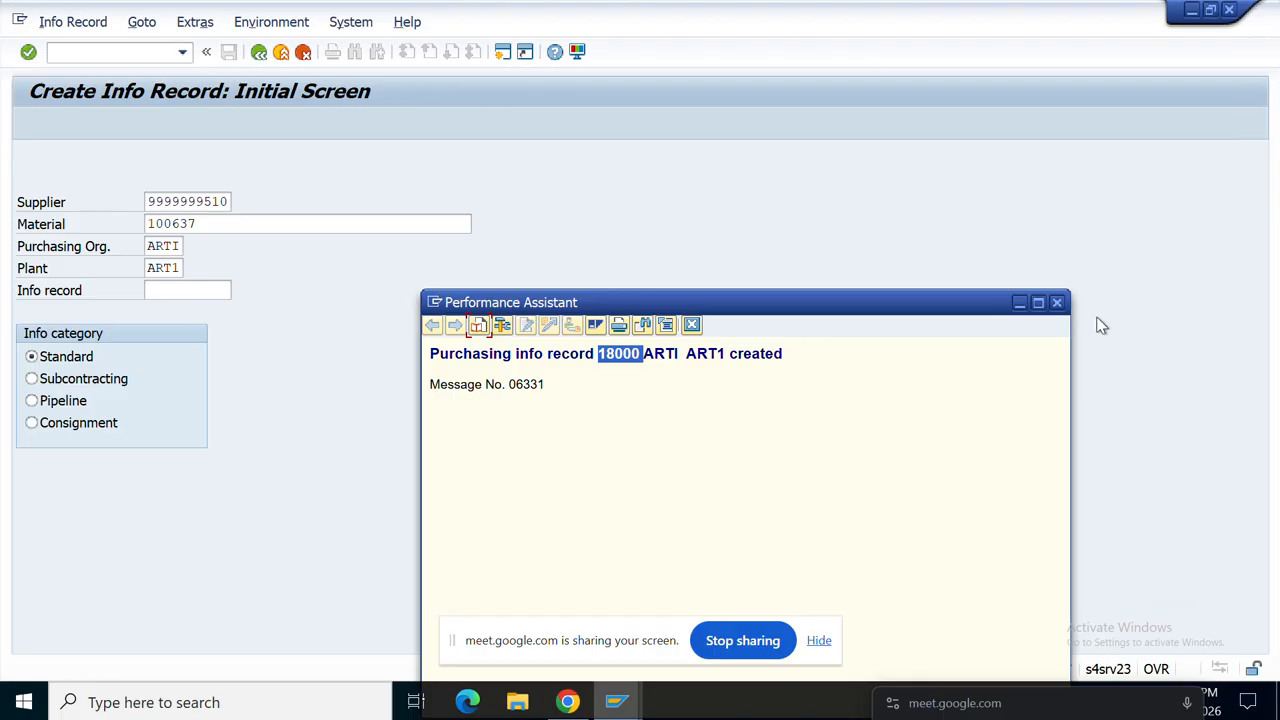
left_click(1057, 303)
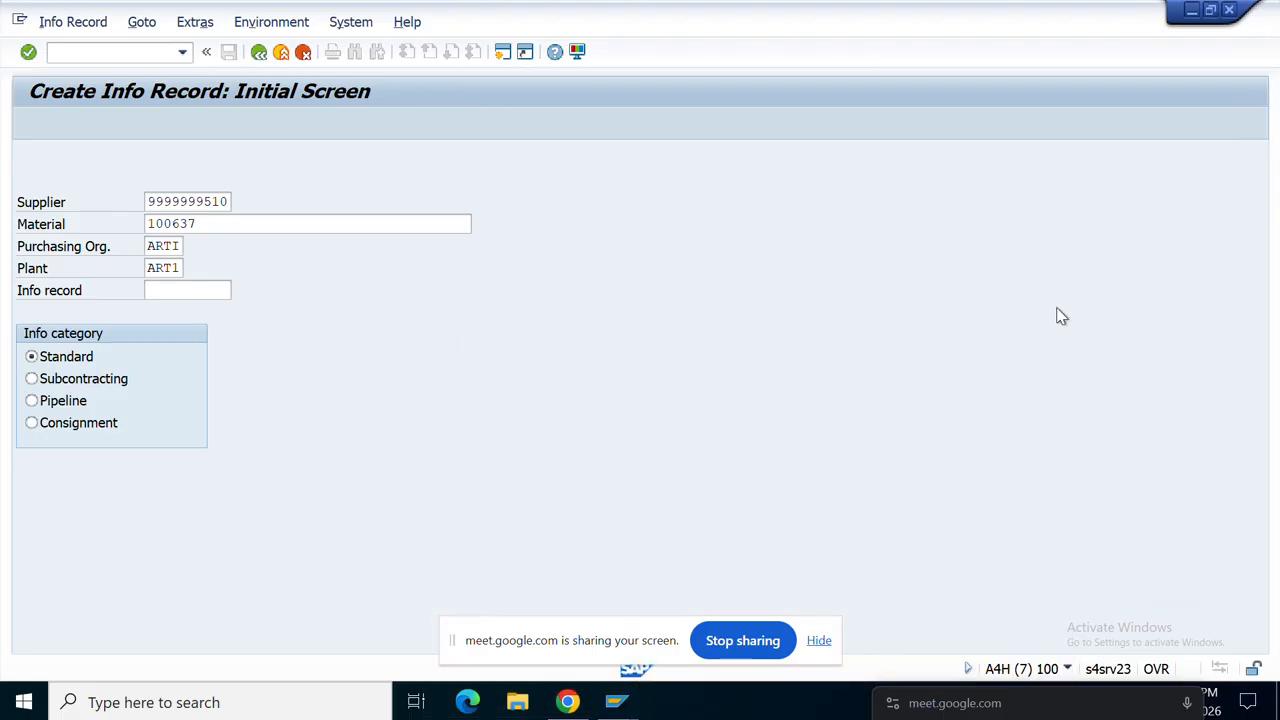
left_click(259, 52)
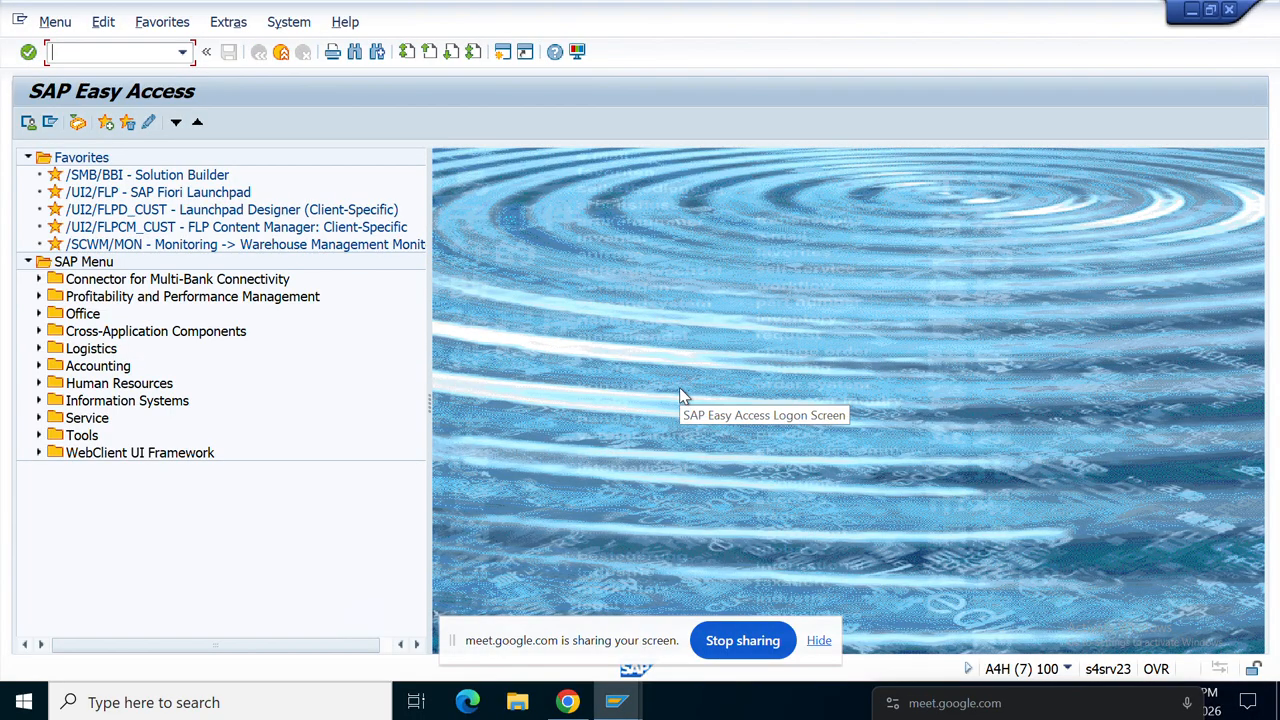